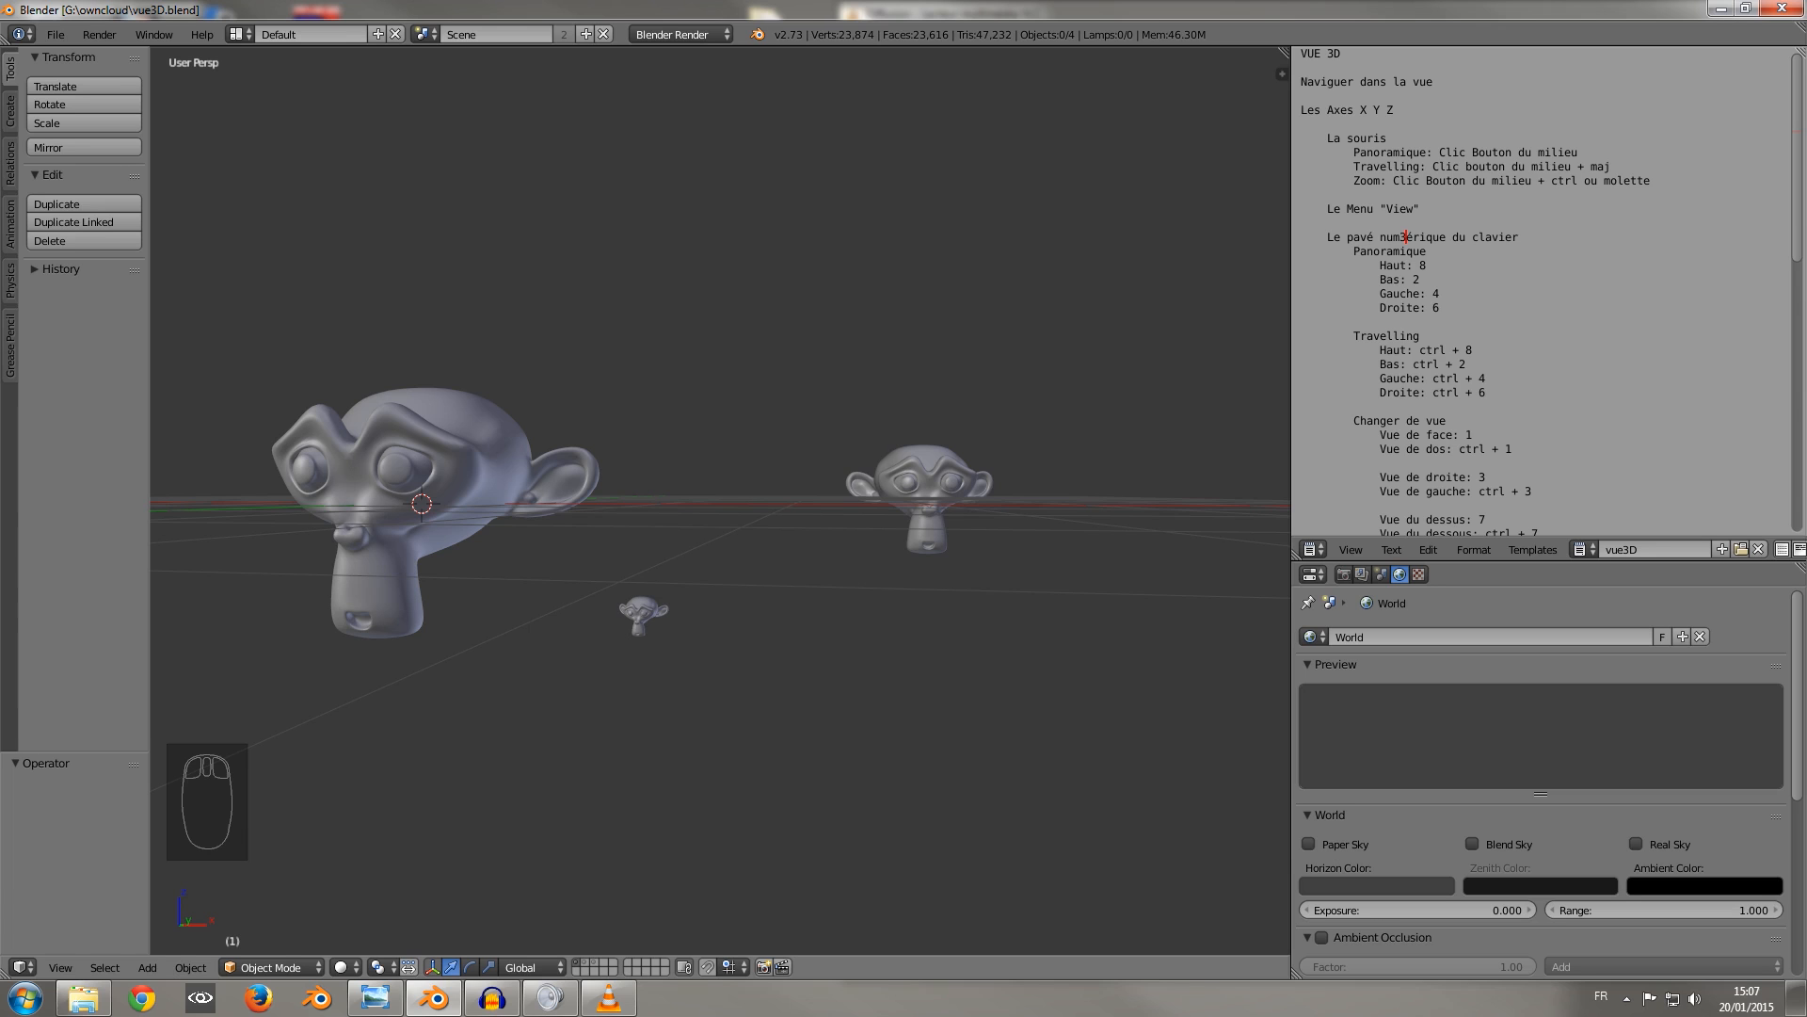
Select the monkey head at the scene origin.
middle_drag(720, 471, 716, 518)
scroll(694, 530, down, 2)
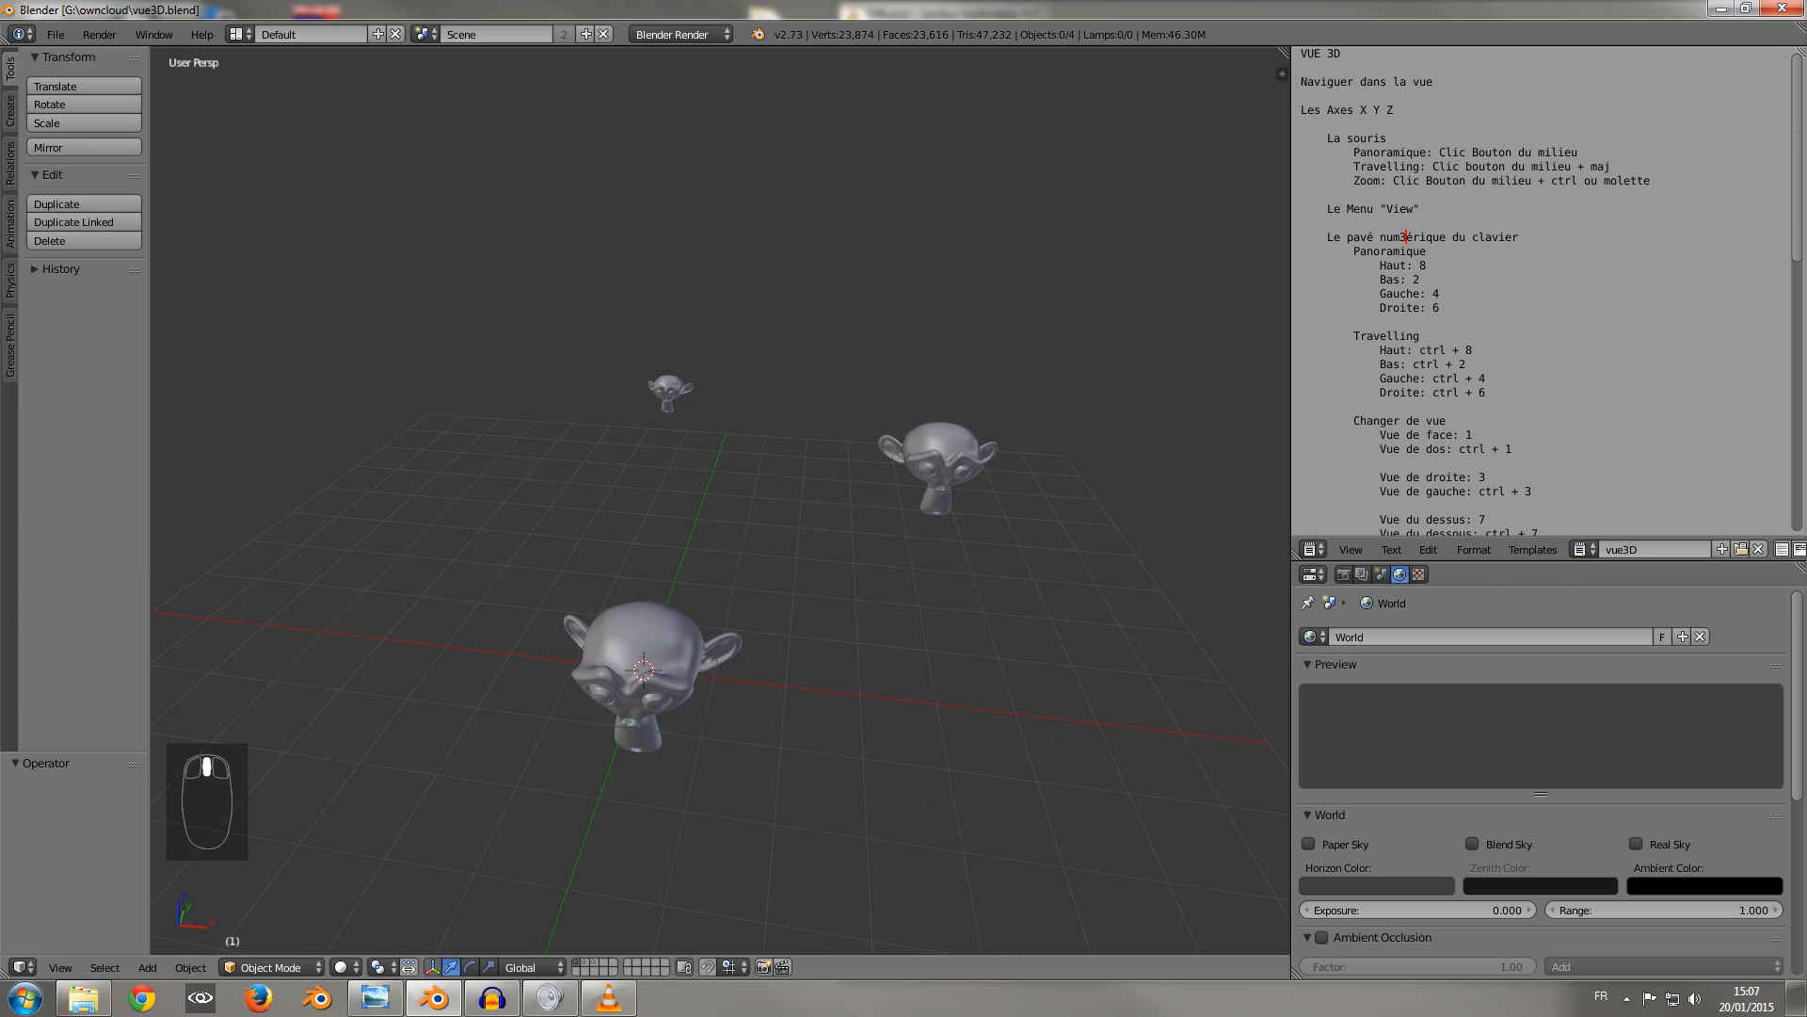
right_click(640, 687)
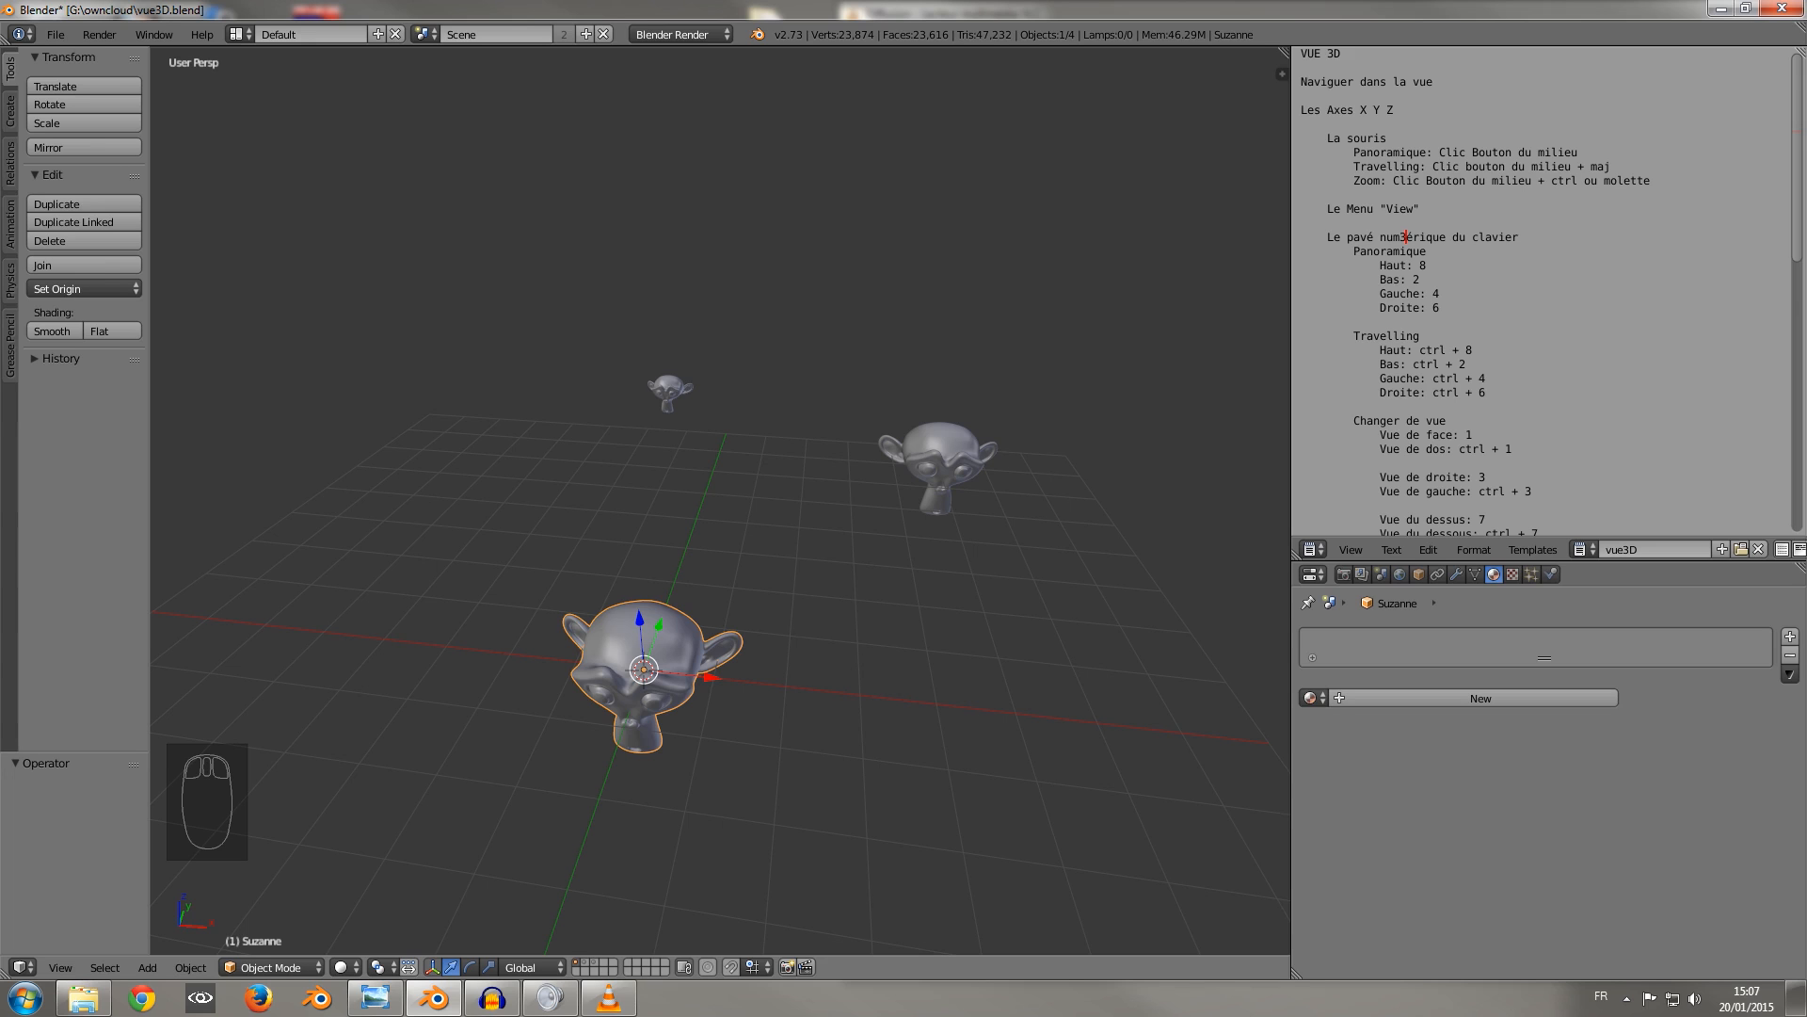
Orbit and zoom the 3D view around the selected monkey head to examine the X, Y and Z axes.
mouse_move(721, 529)
middle_down()
mouse_move(723, 410)
mouse_move(725, 503)
middle_up()
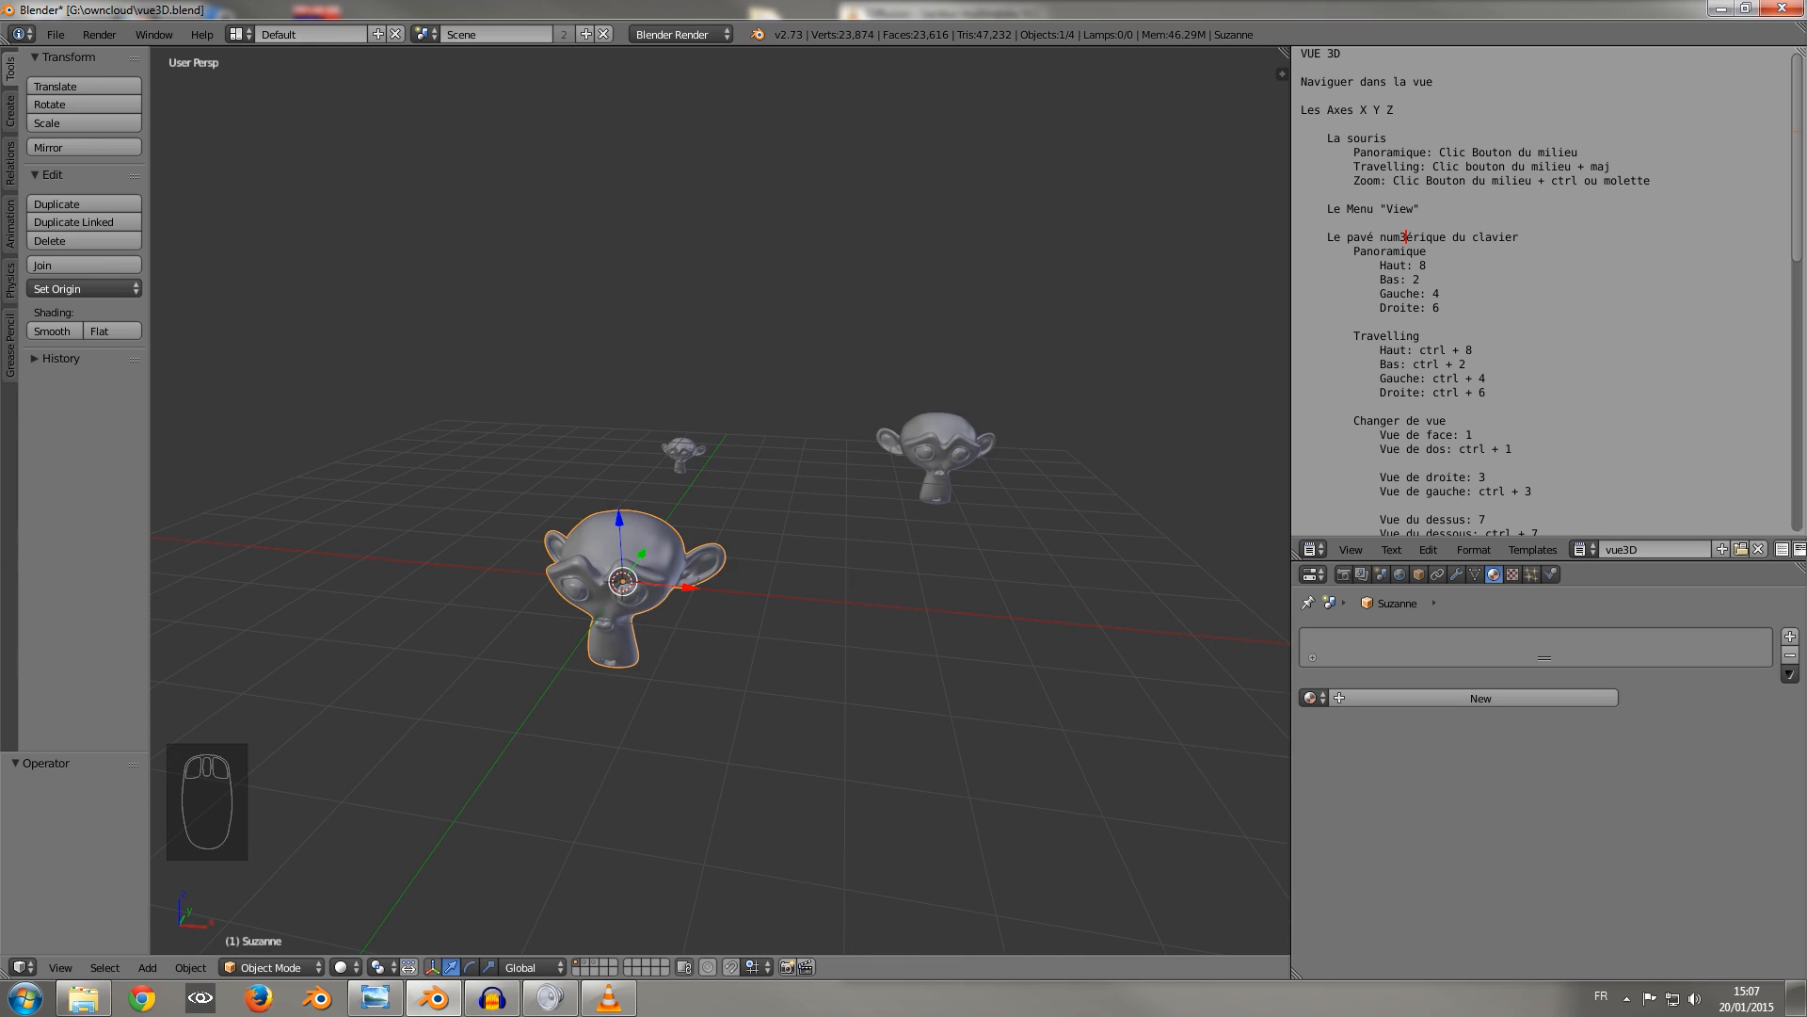
mouse_move(725, 504)
middle_down()
mouse_move(685, 497)
mouse_move(739, 602)
mouse_move(724, 513)
middle_up()
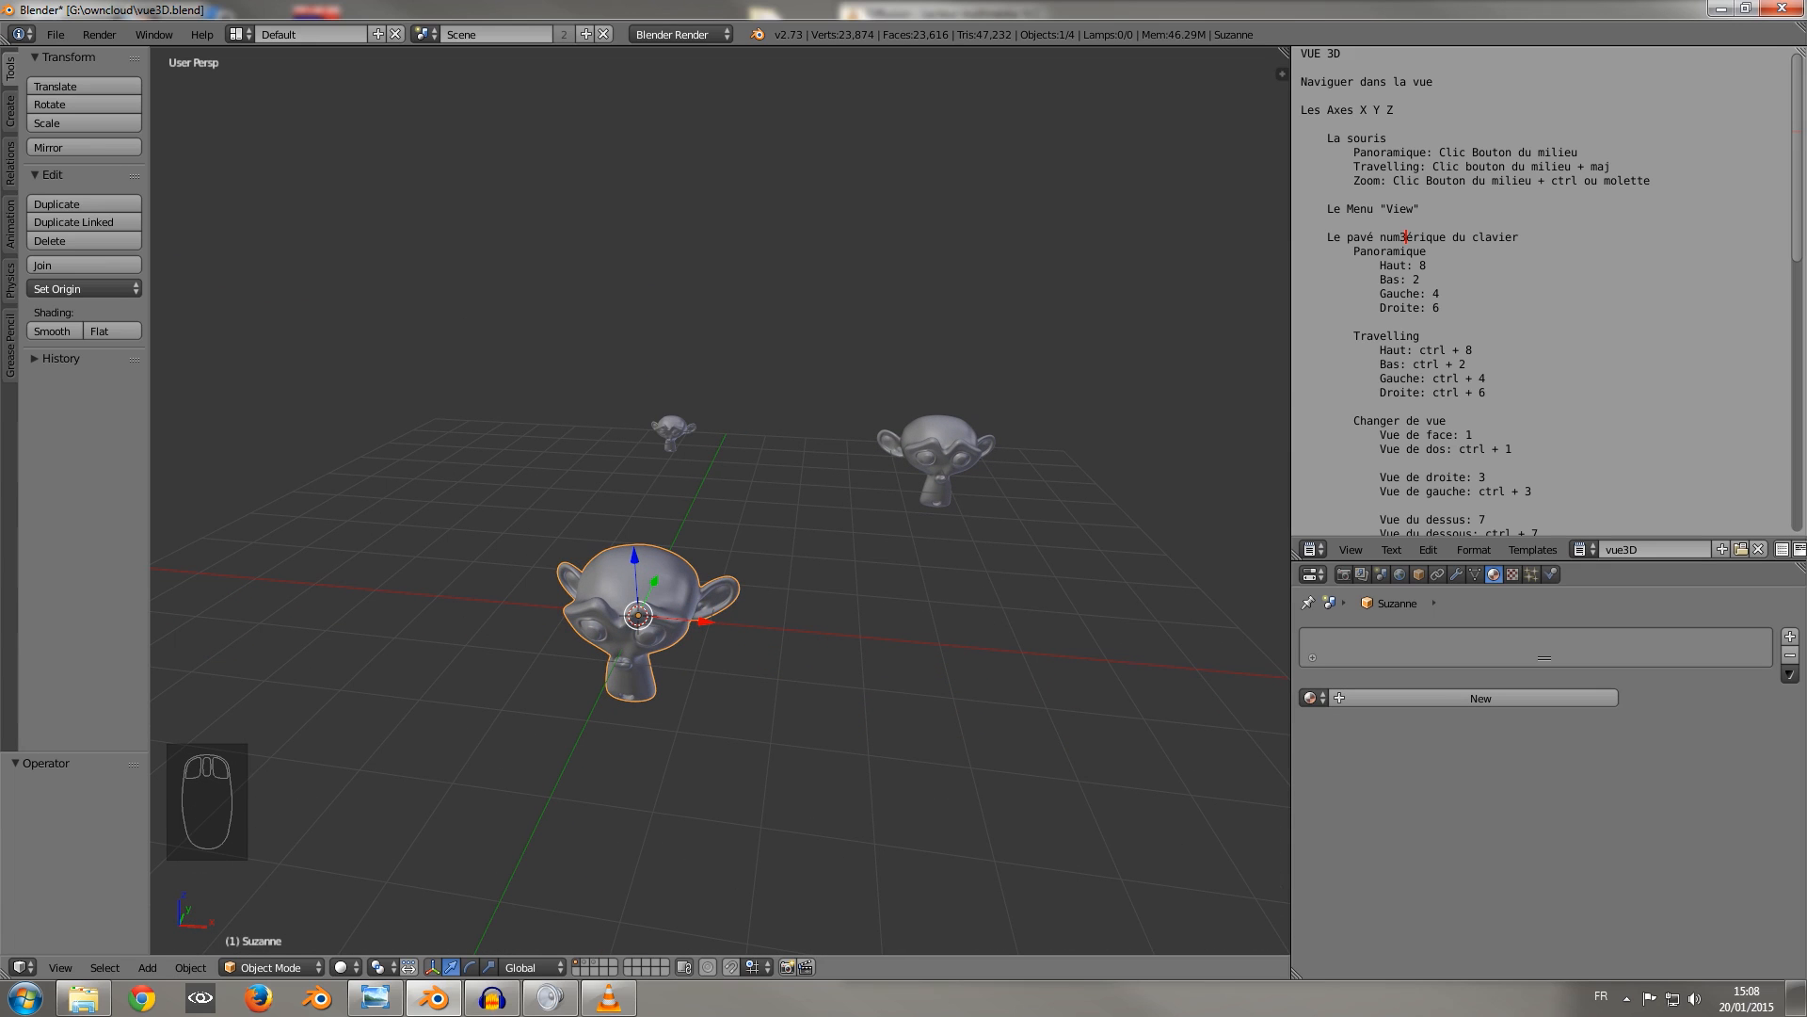
middle_drag(724, 513, 819, 518)
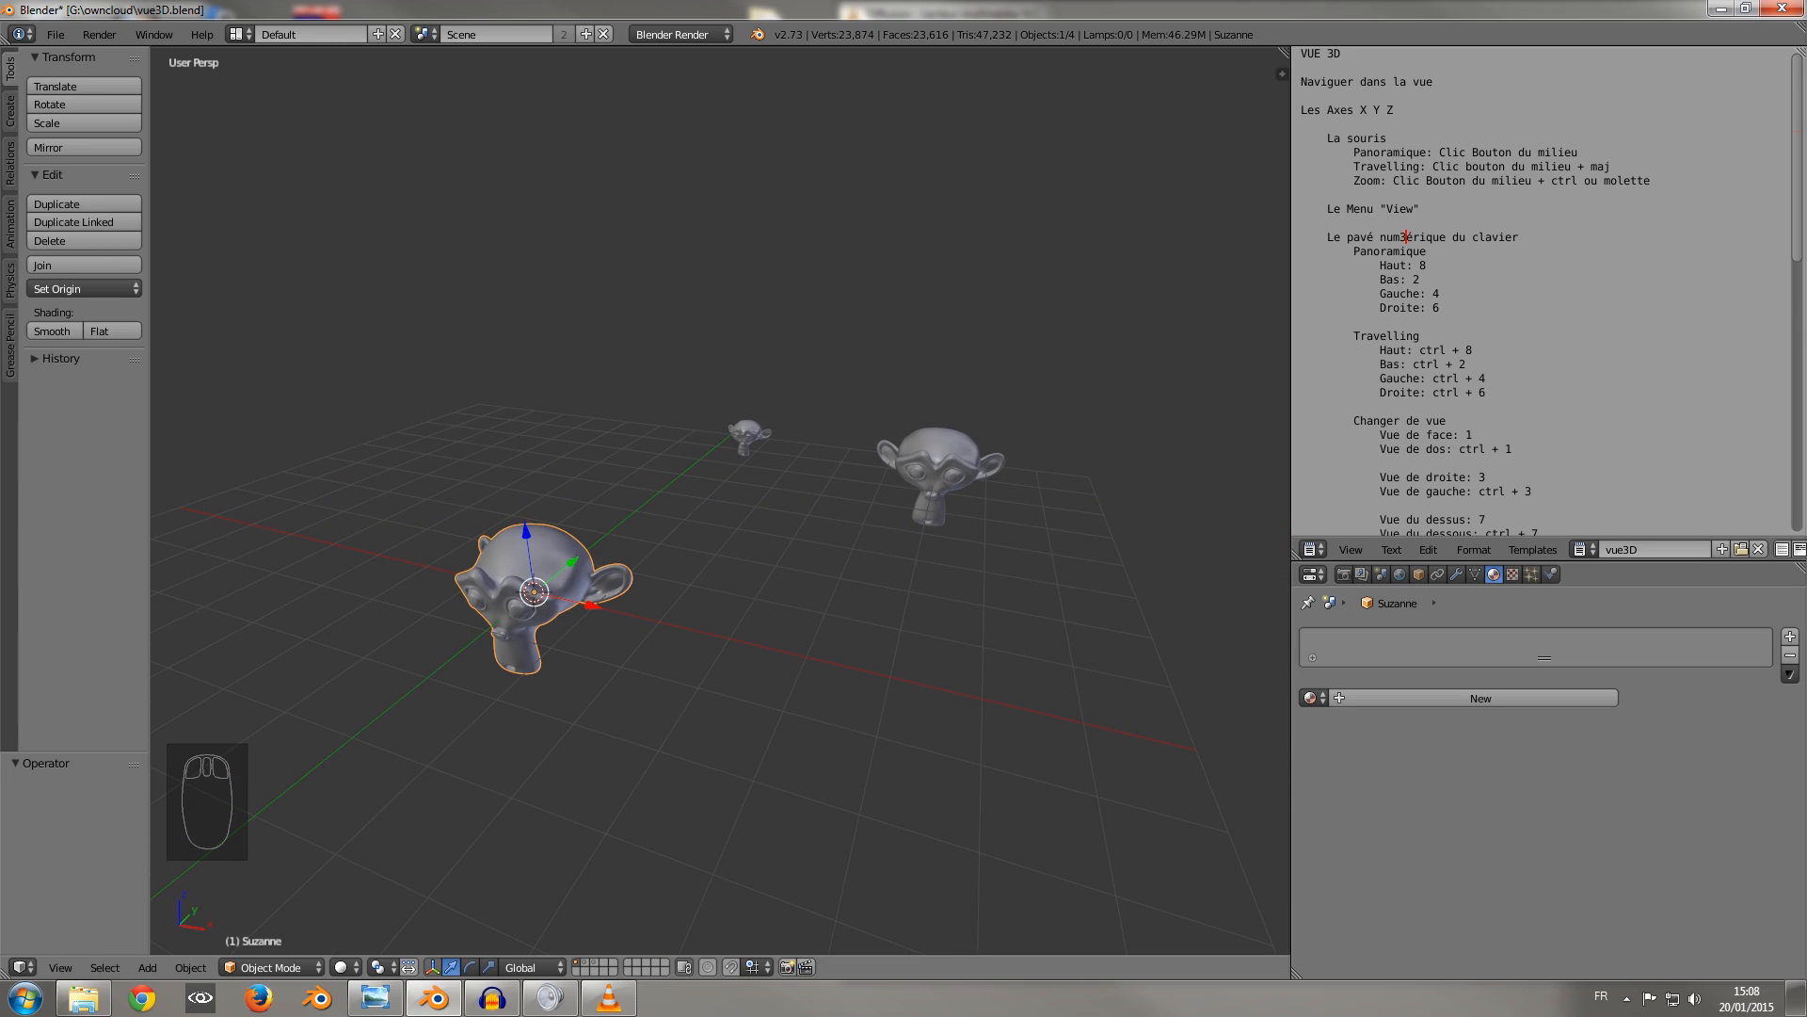
middle_drag(819, 518, 951, 659)
scroll(720, 499, up, 2)
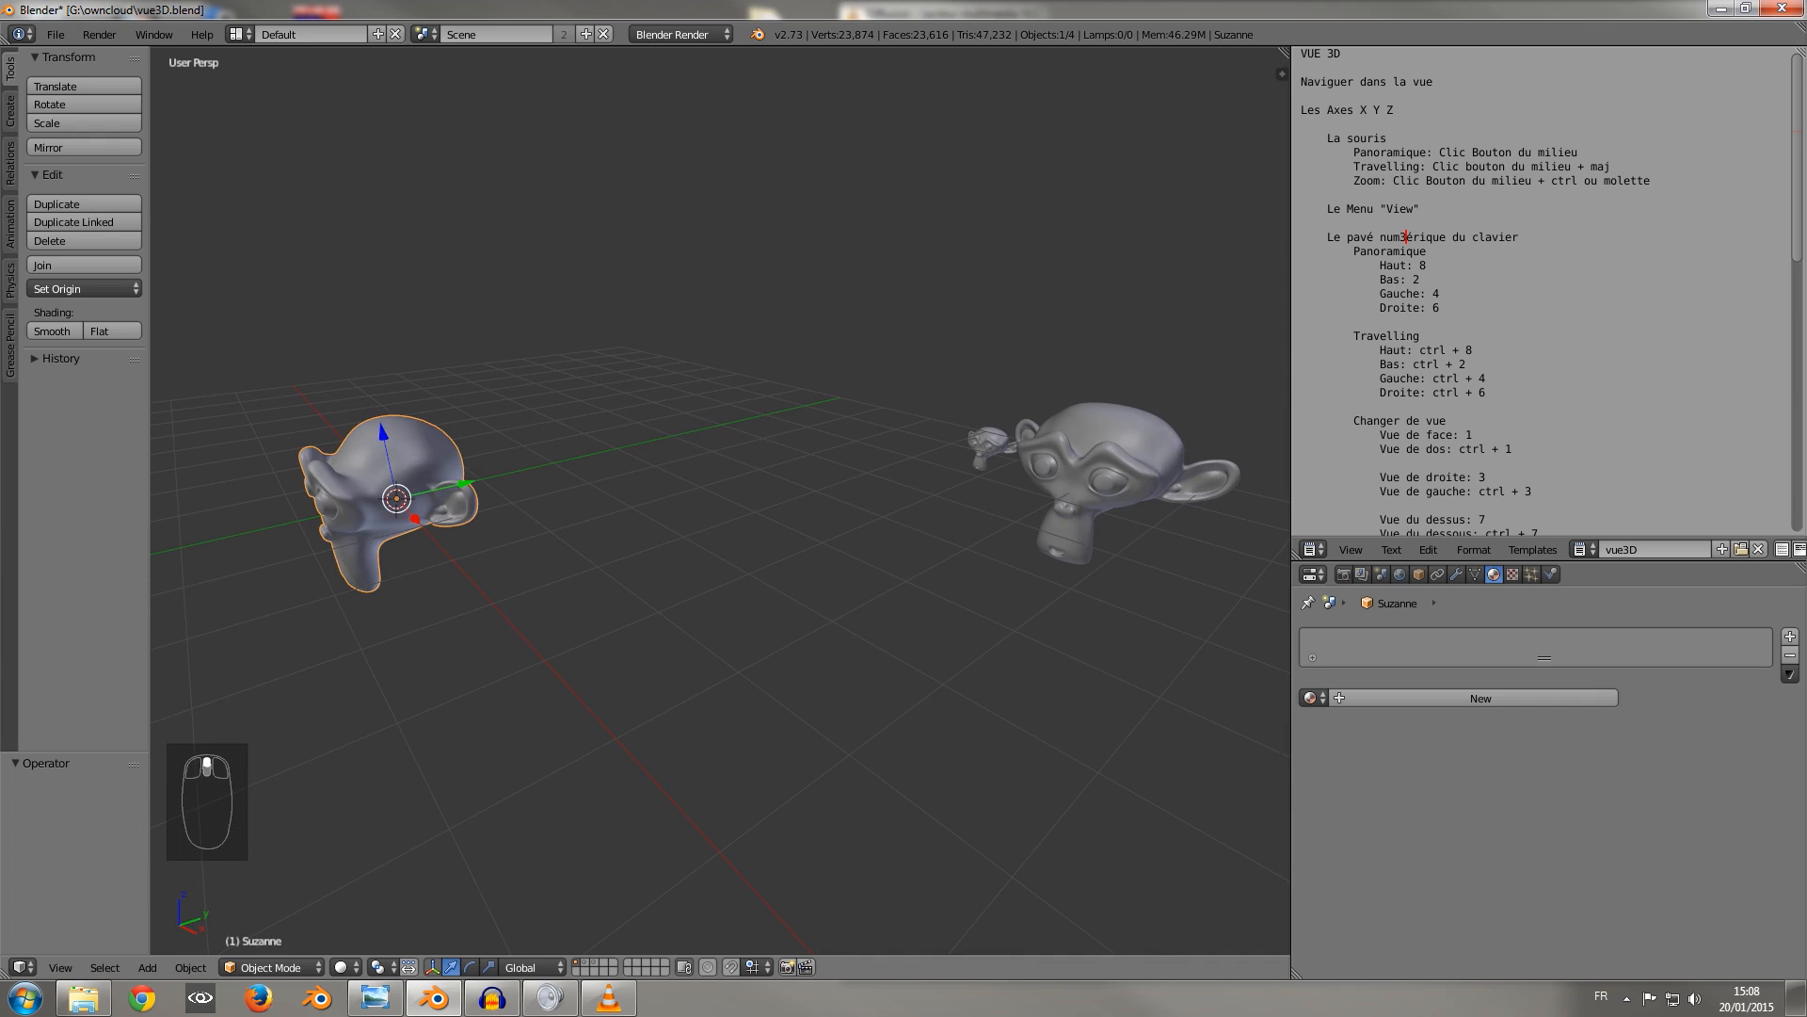
scroll(720, 498, down, 1)
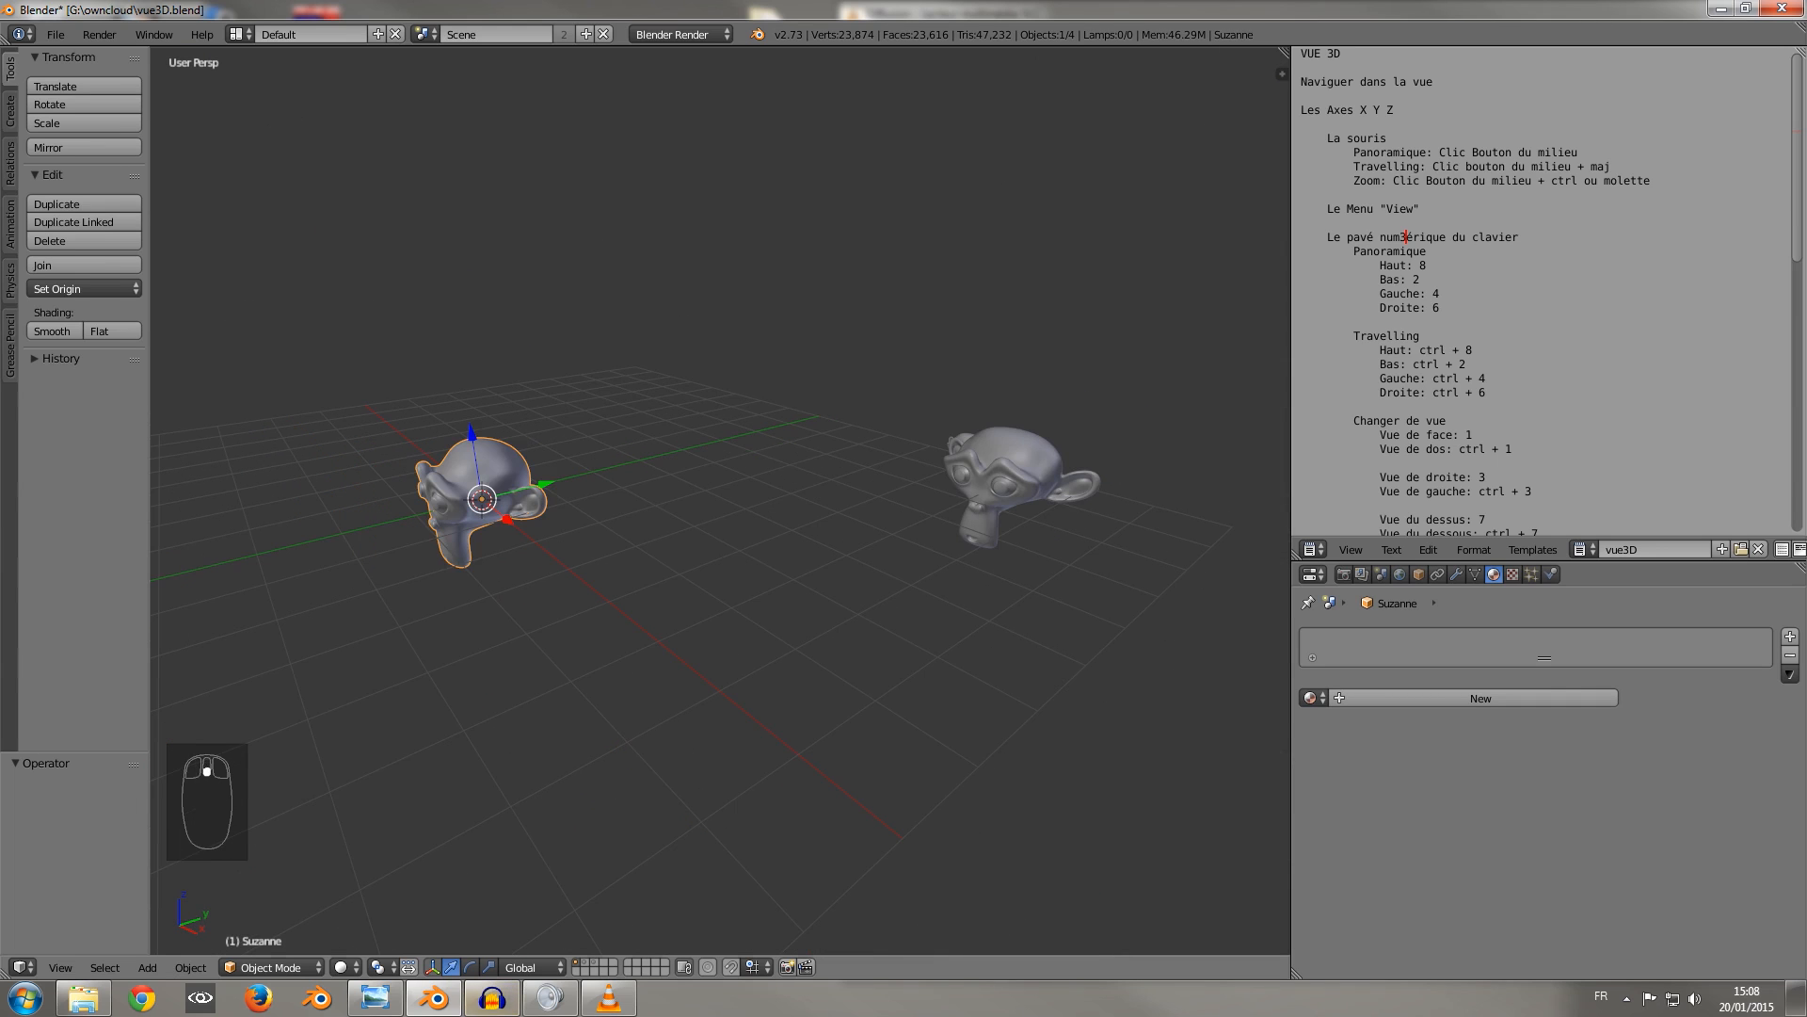
Set the Display Mini Axis size to 35 in the user preferences and minimize the preferences window.
click(56, 34)
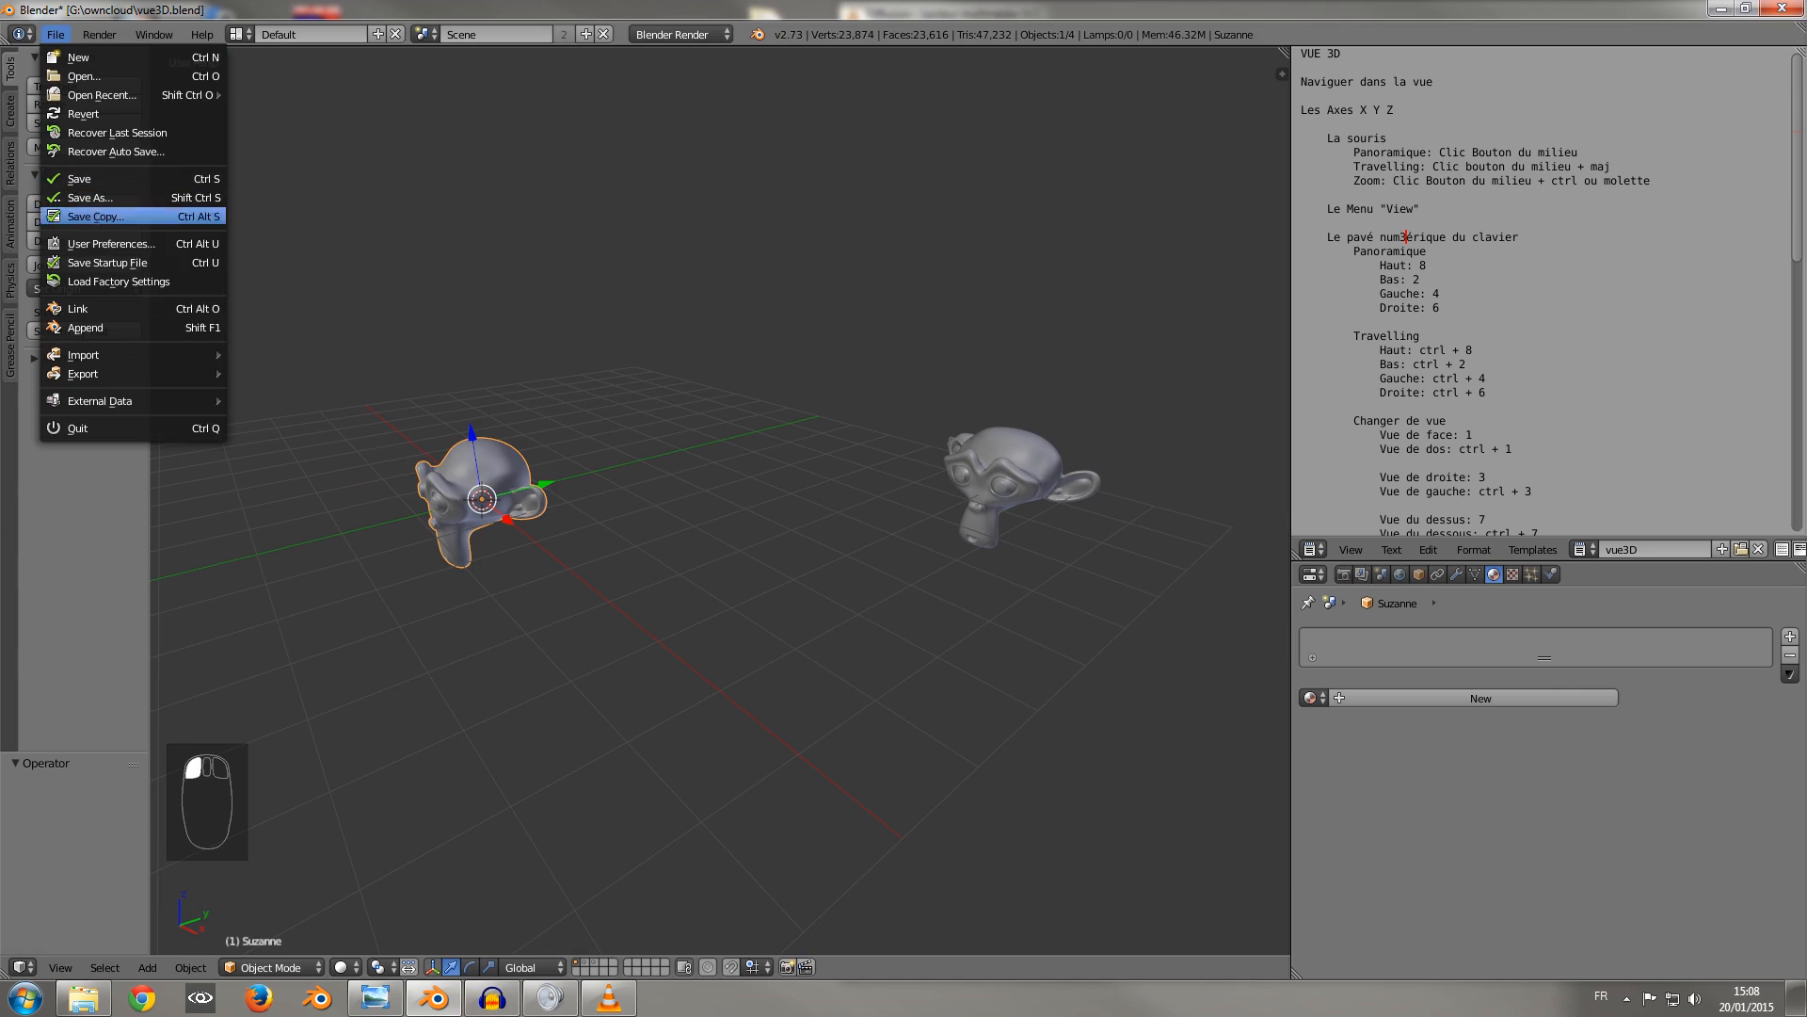
click(111, 243)
click(67, 69)
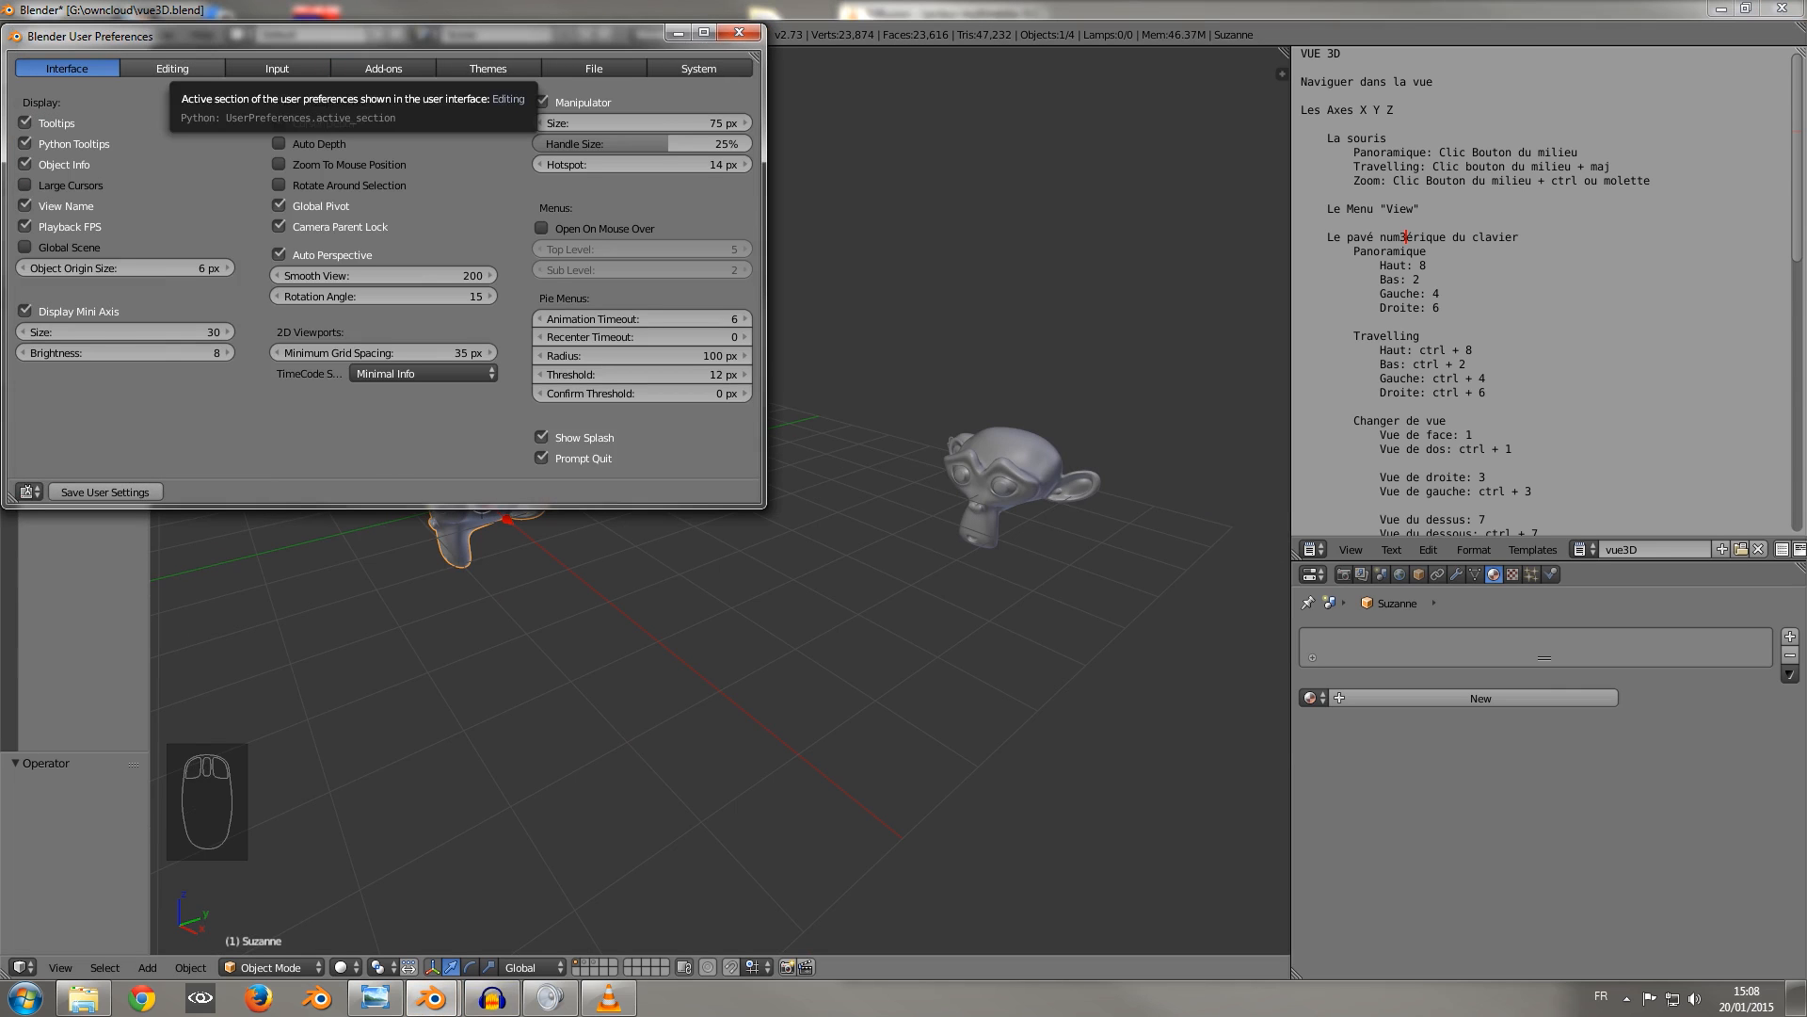
drag(282, 36, 888, 158)
click(659, 434)
click(659, 434)
mouse_move(714, 454)
mouse_down()
mouse_move(801, 455)
mouse_move(662, 455)
mouse_move(800, 455)
mouse_move(734, 455)
mouse_up()
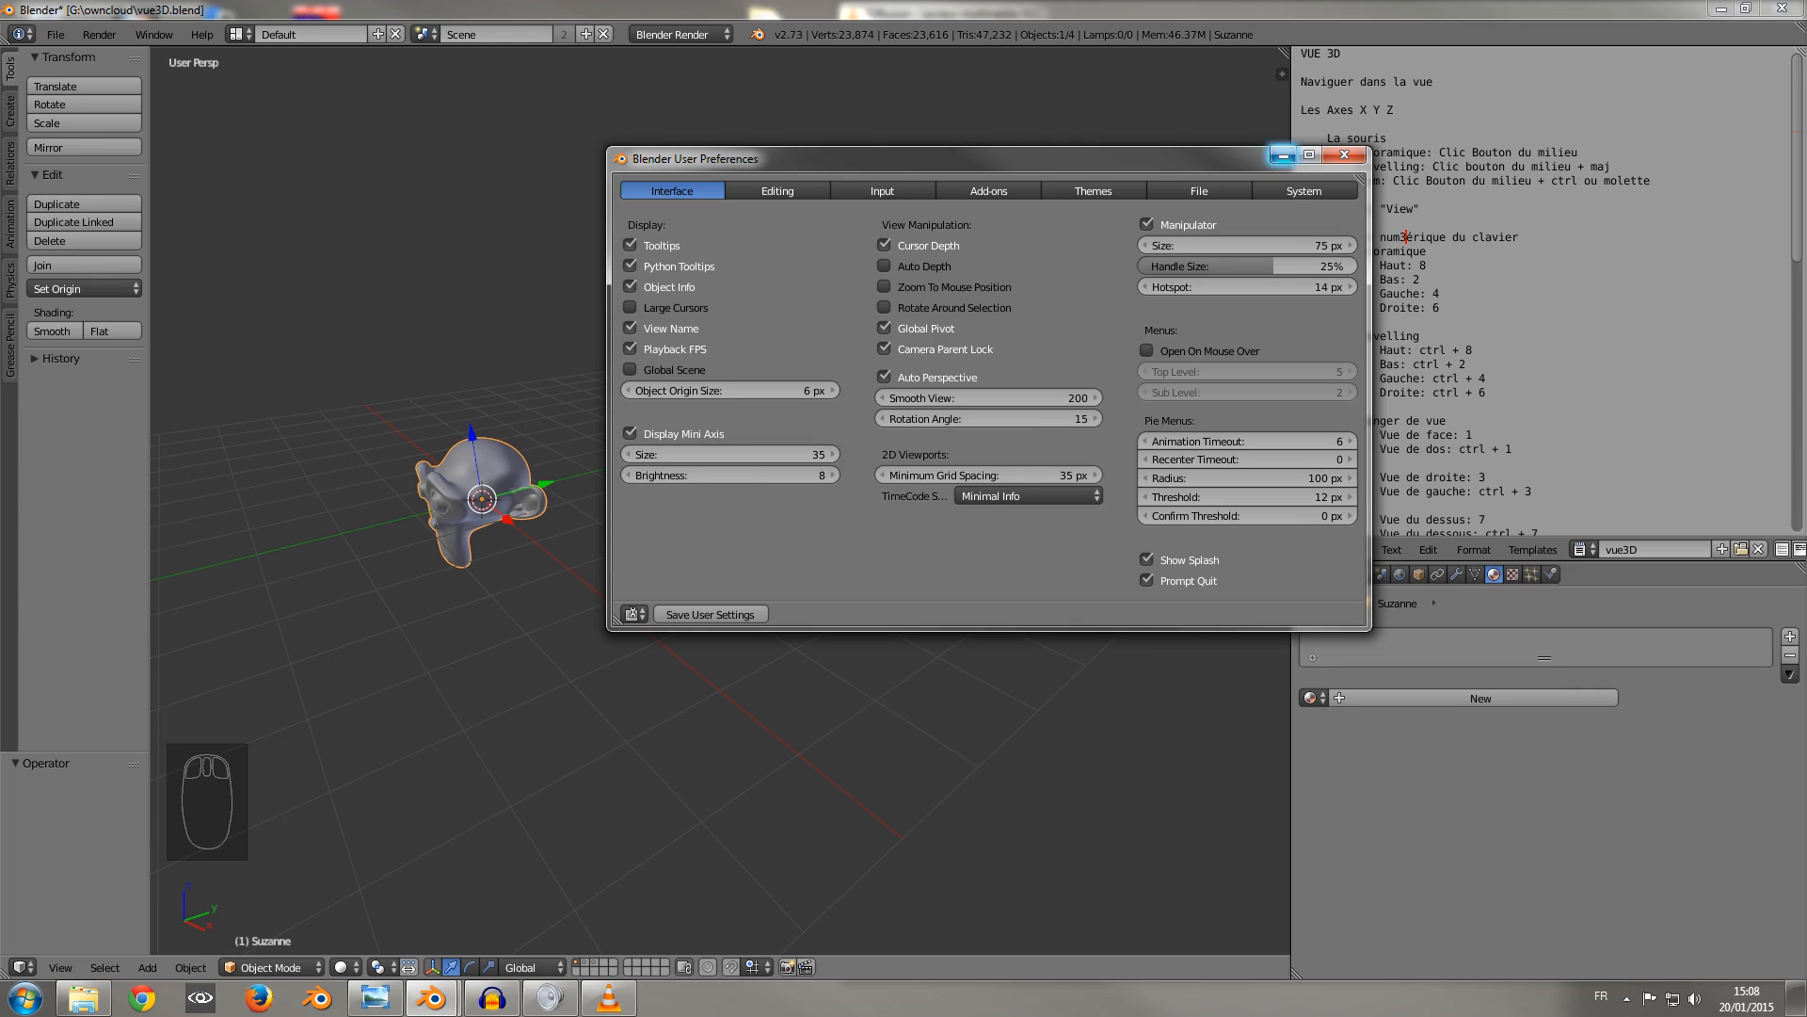
click(1283, 155)
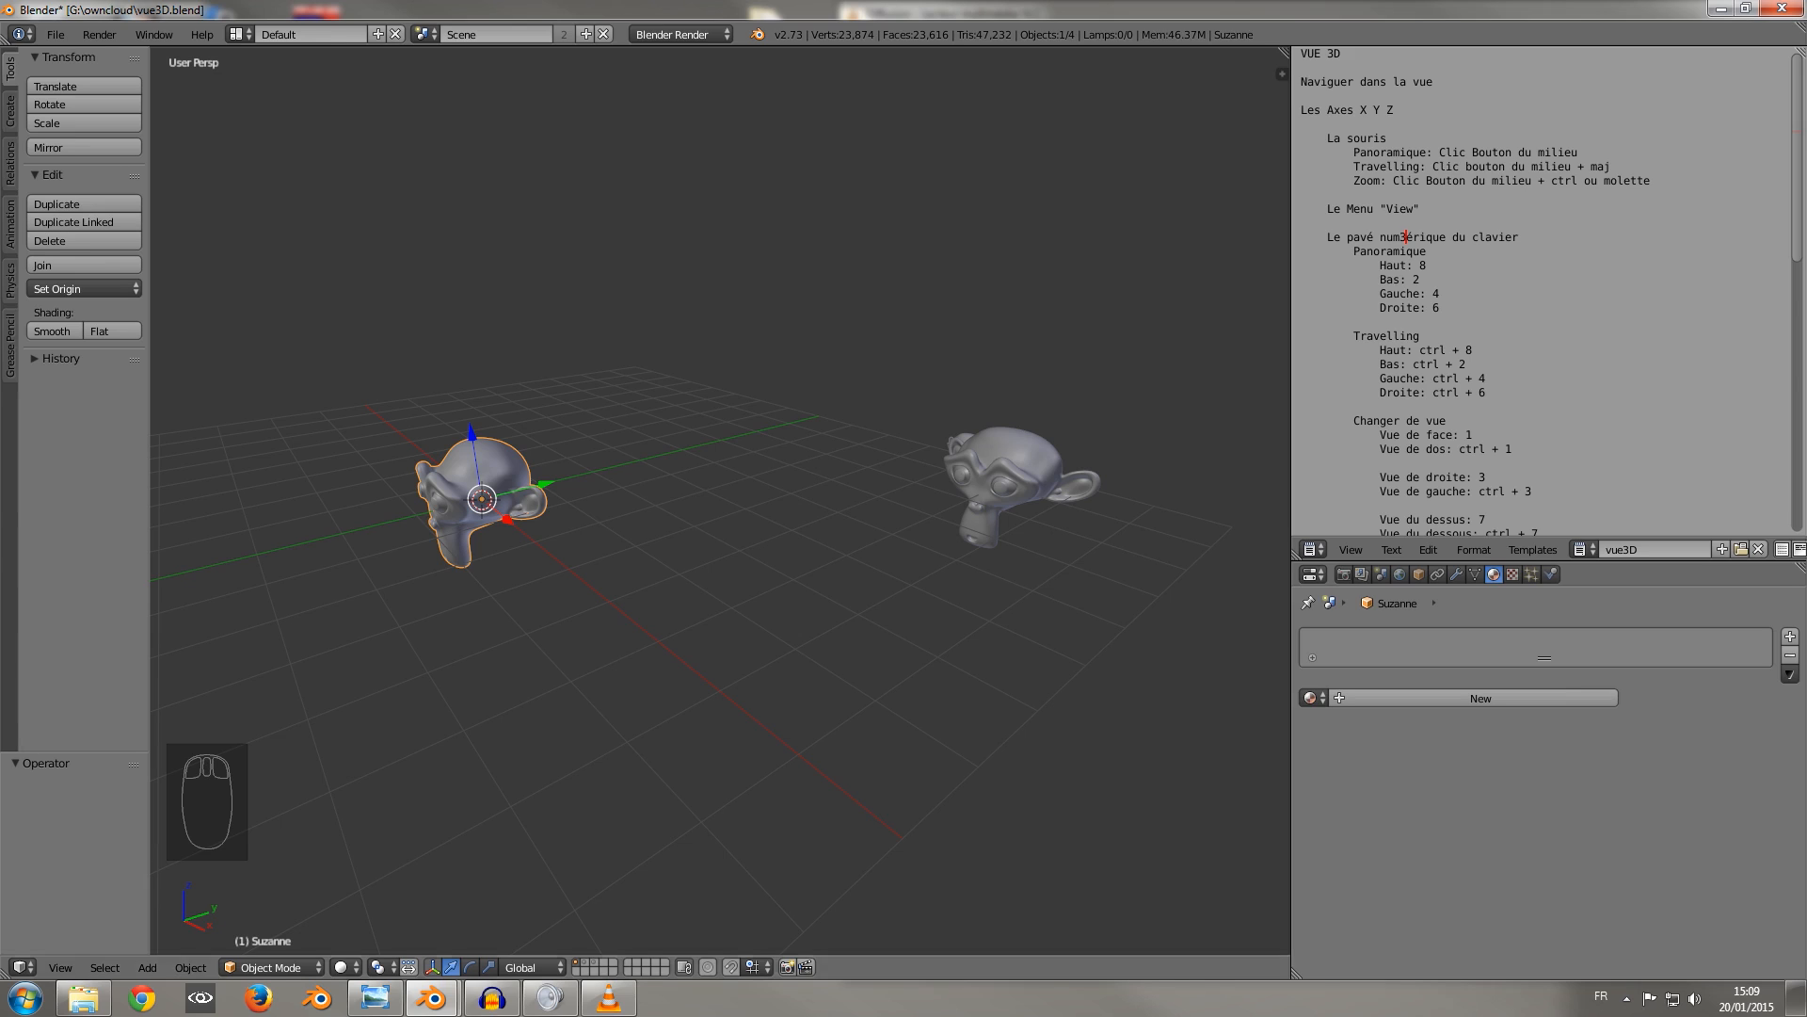
Delete the stray 3 from "numérique" in the vue3D notes and extend the notes area over the properties area.
click(1406, 238)
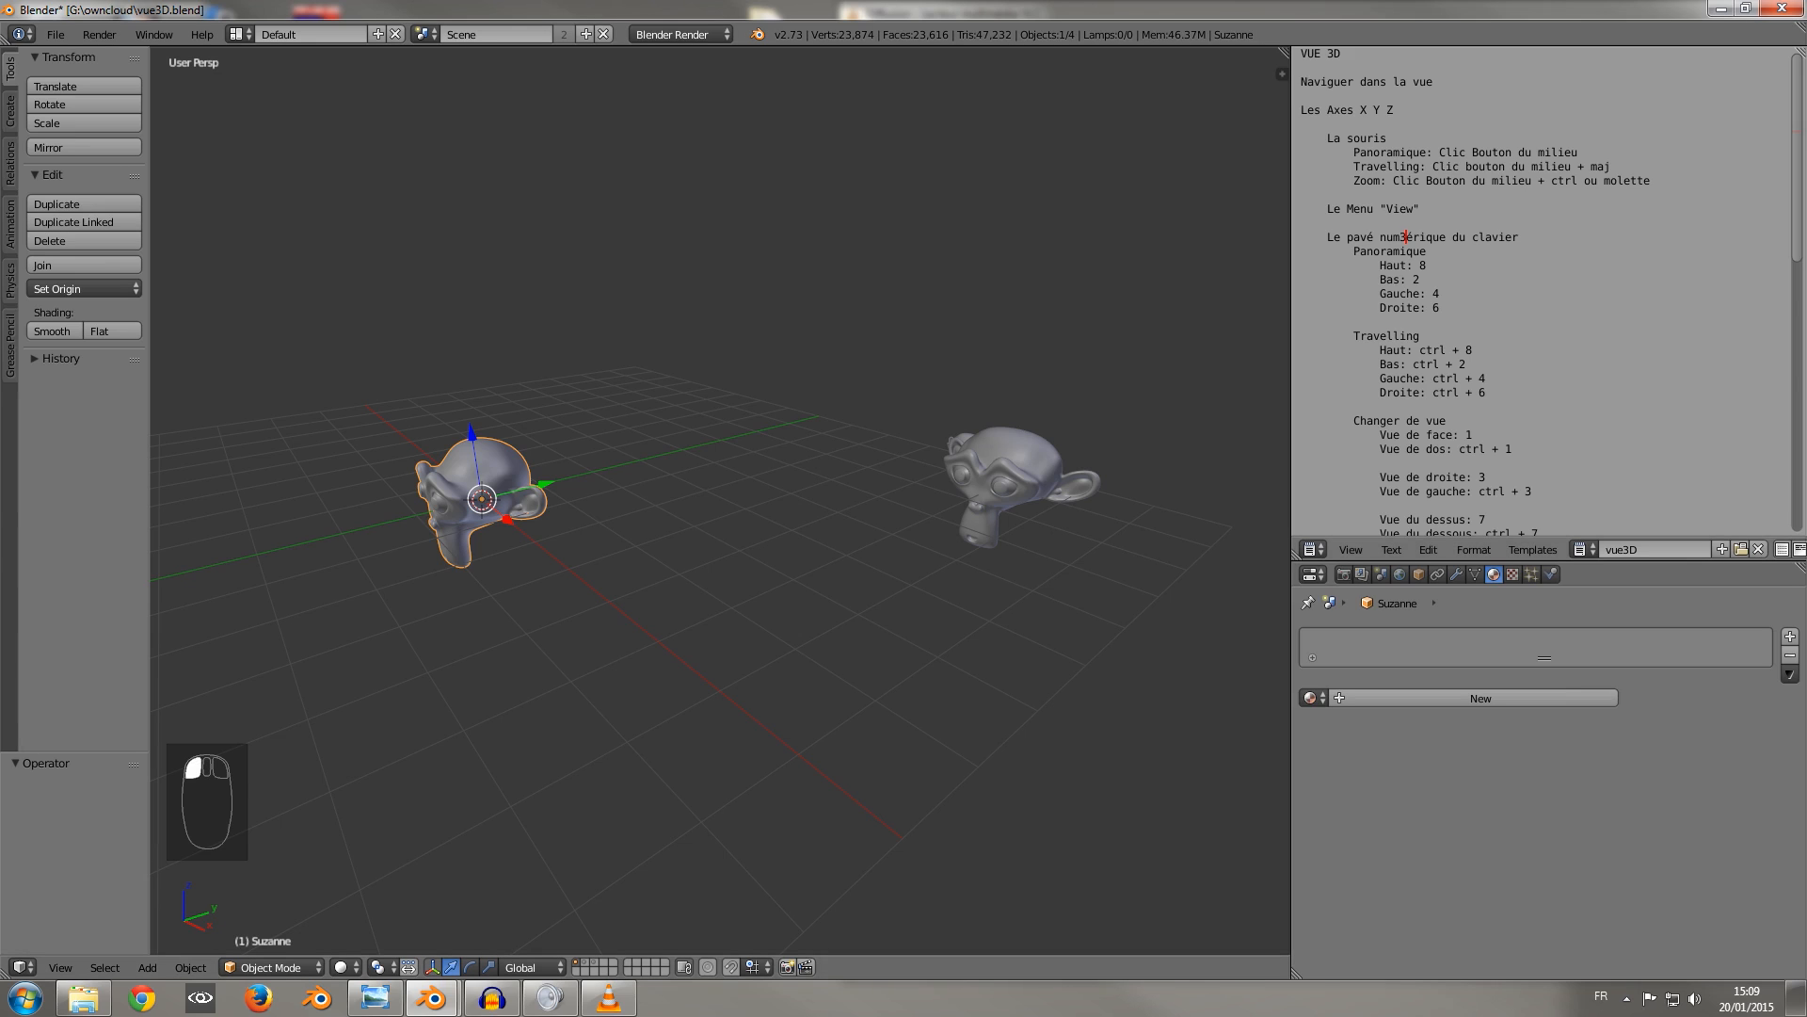
key(BackSpace)
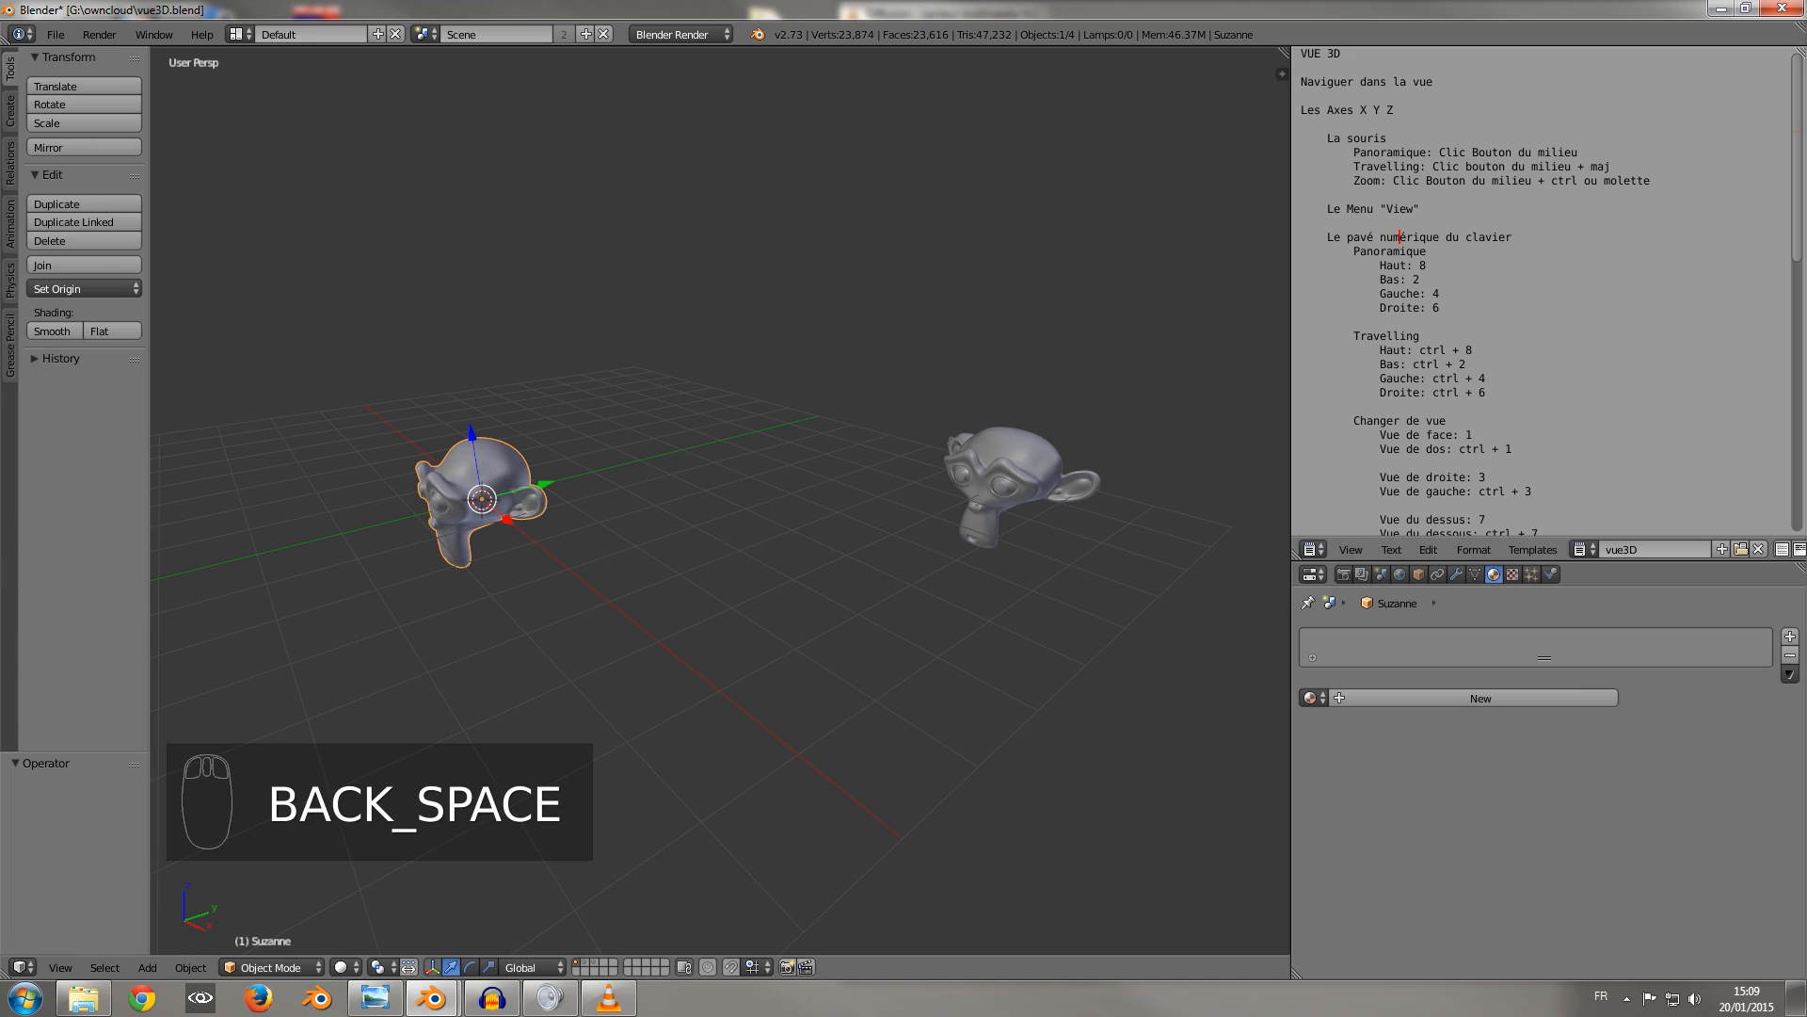
drag(1298, 554, 1308, 640)
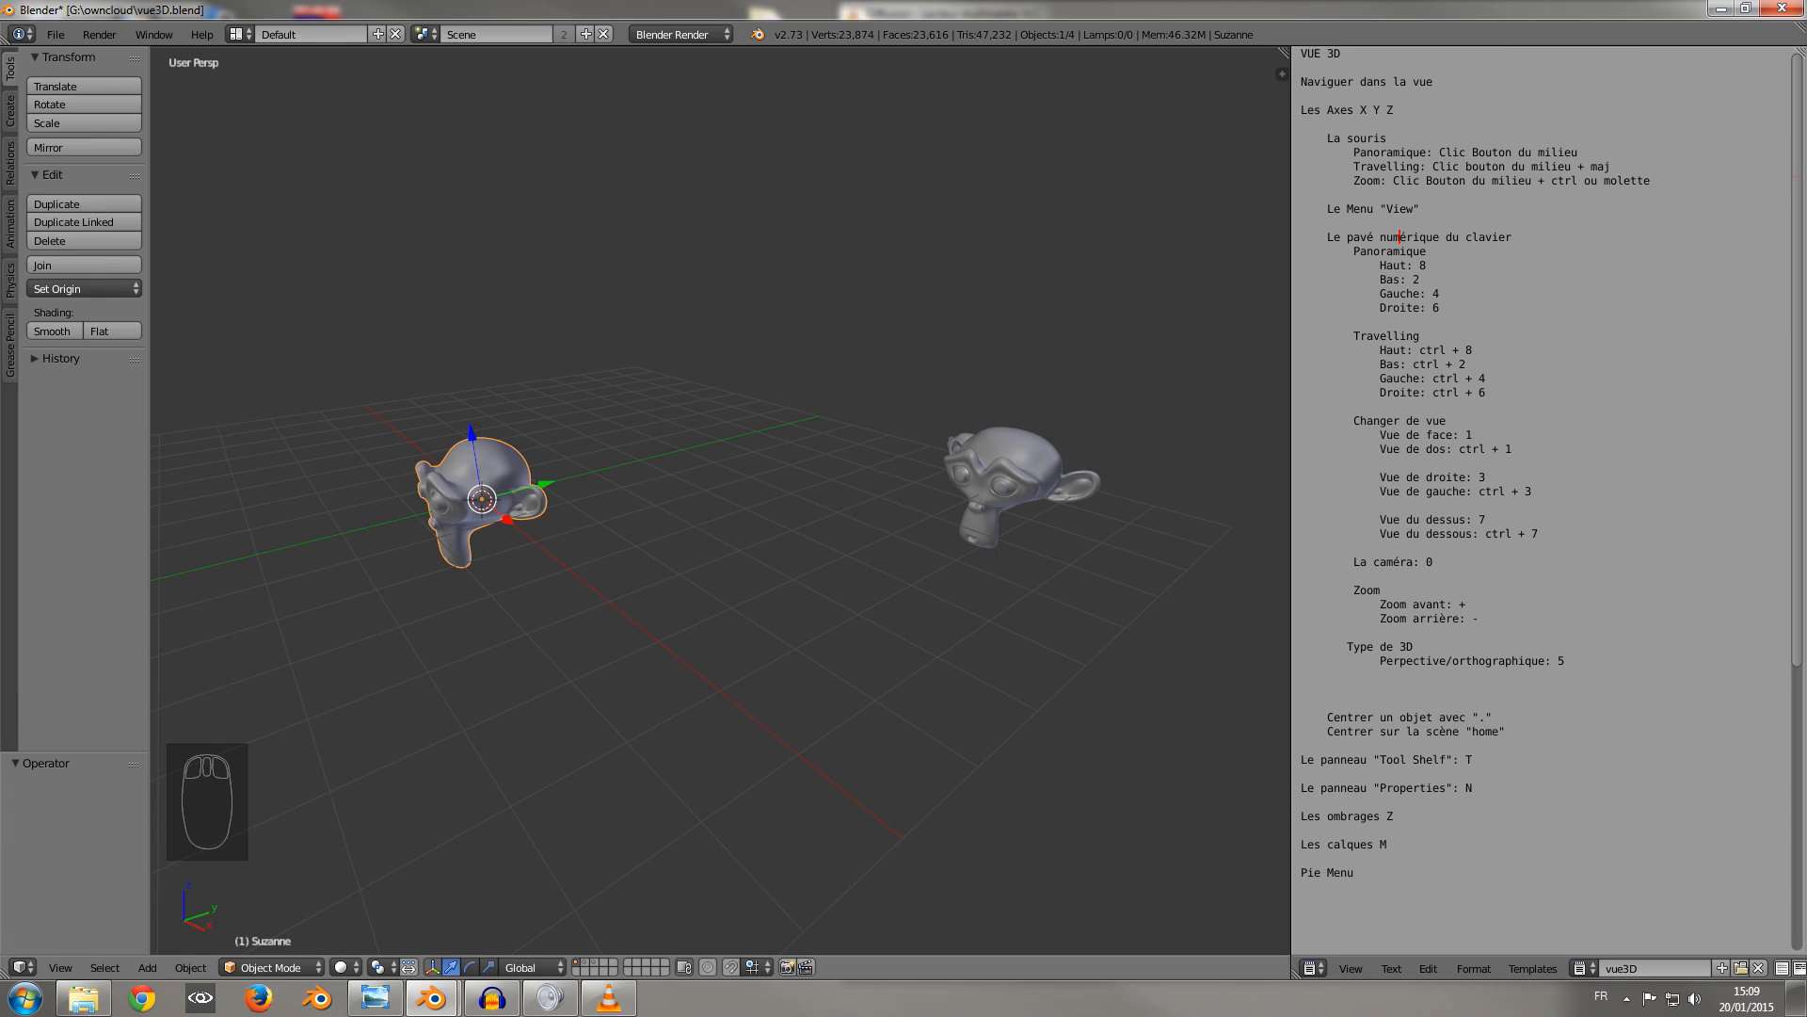
Orbit and zoom around the three monkey heads and deselect everything.
middle_drag(659, 490, 748, 516)
scroll(748, 516, up, 3)
scroll(720, 499, down, 2)
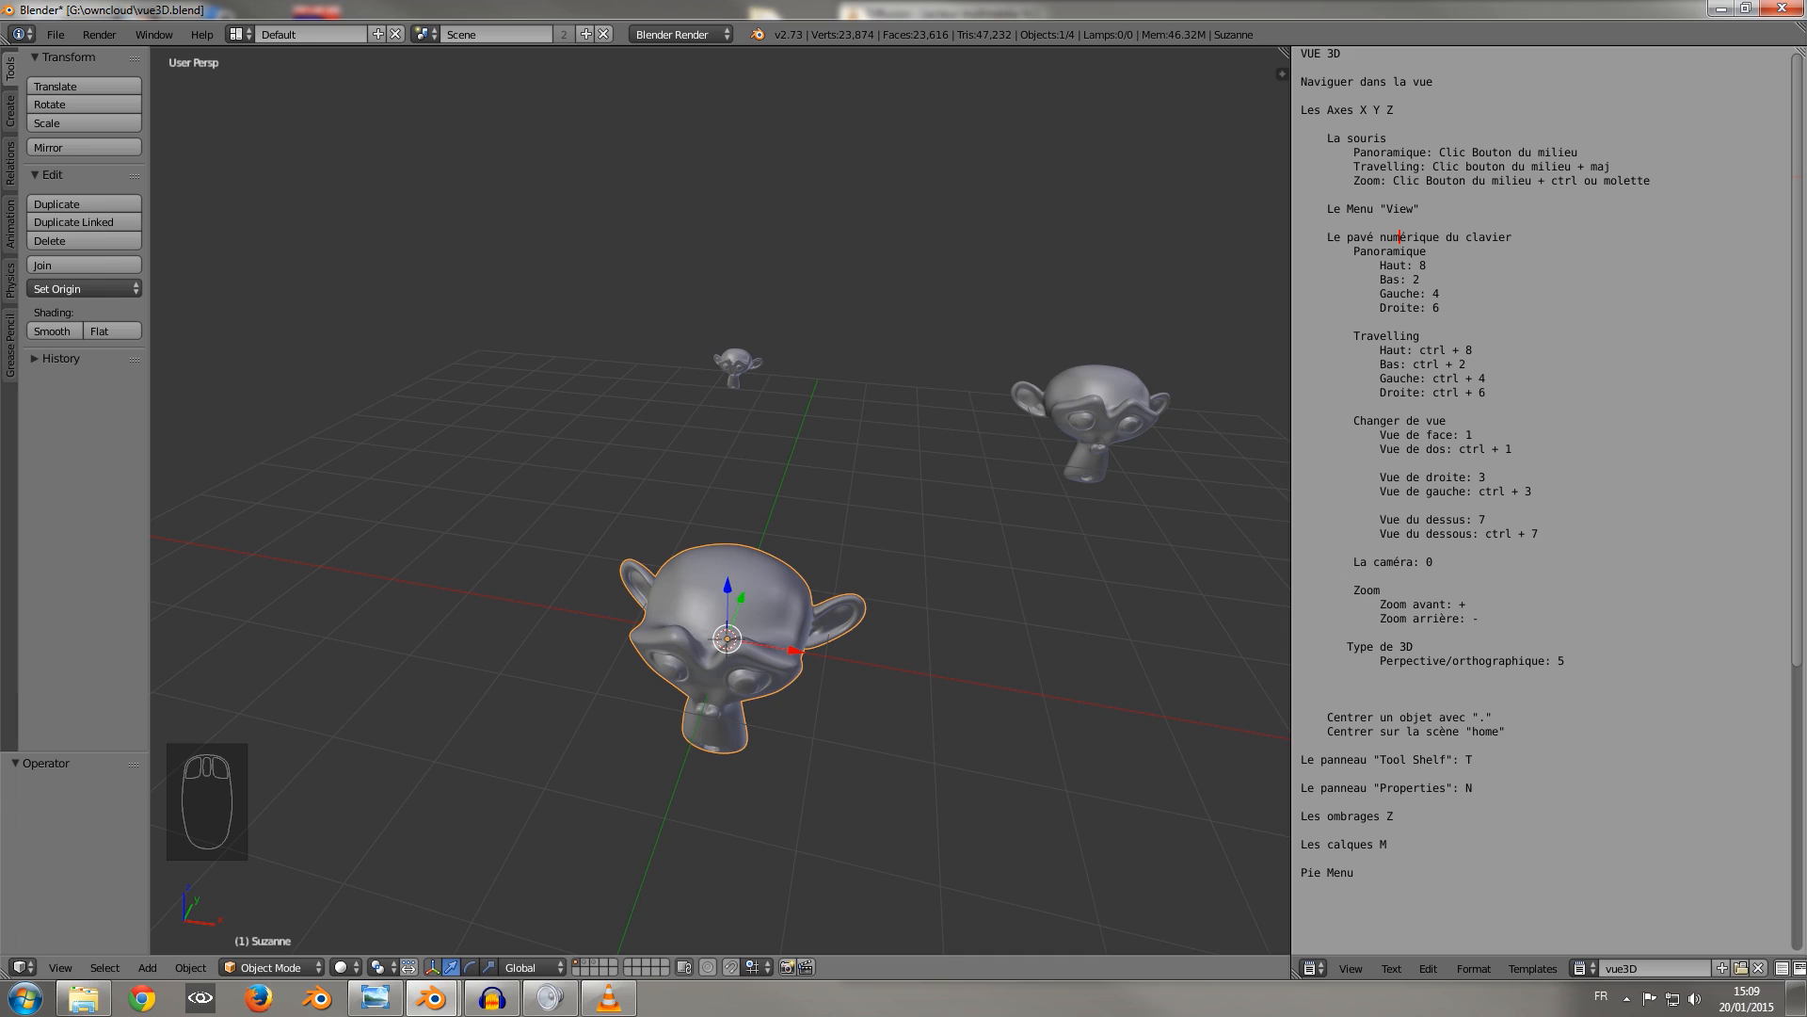
middle_drag(809, 527, 649, 419)
key(a)
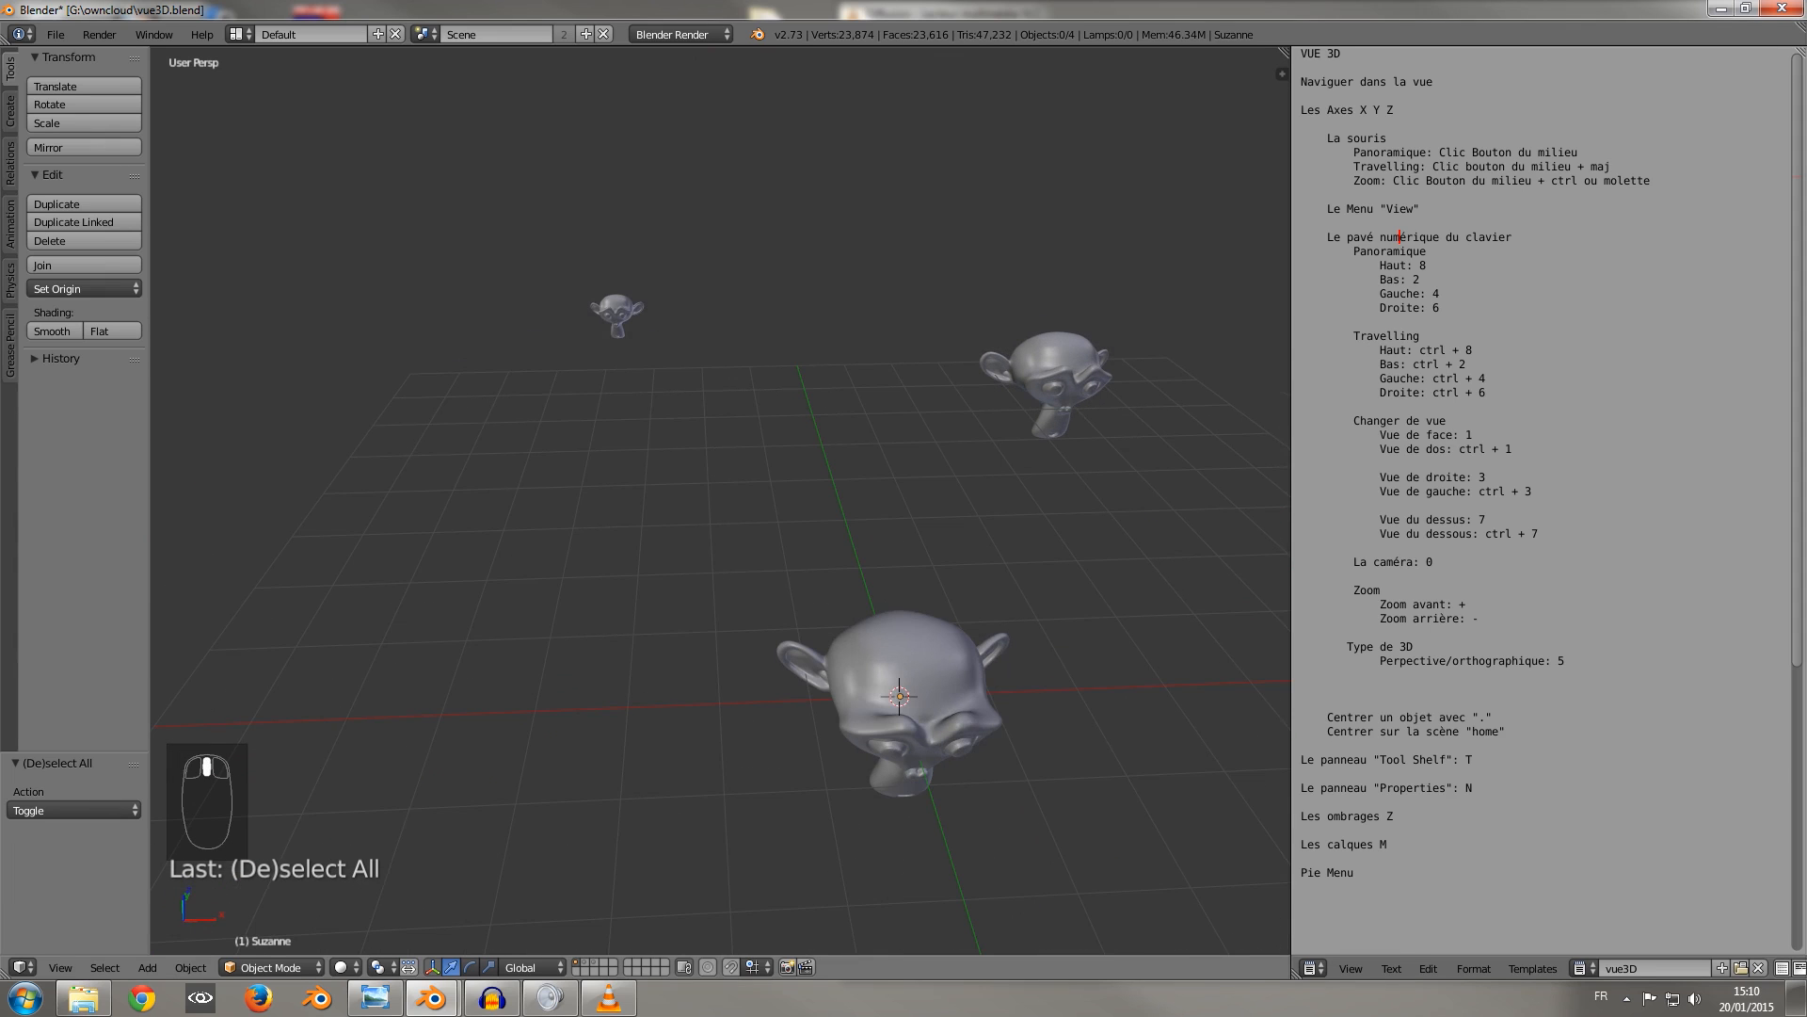
Demonstrate orbiting, panning and zooming in and out on the three monkey heads in the 3D view.
middle_drag(649, 419, 650, 372)
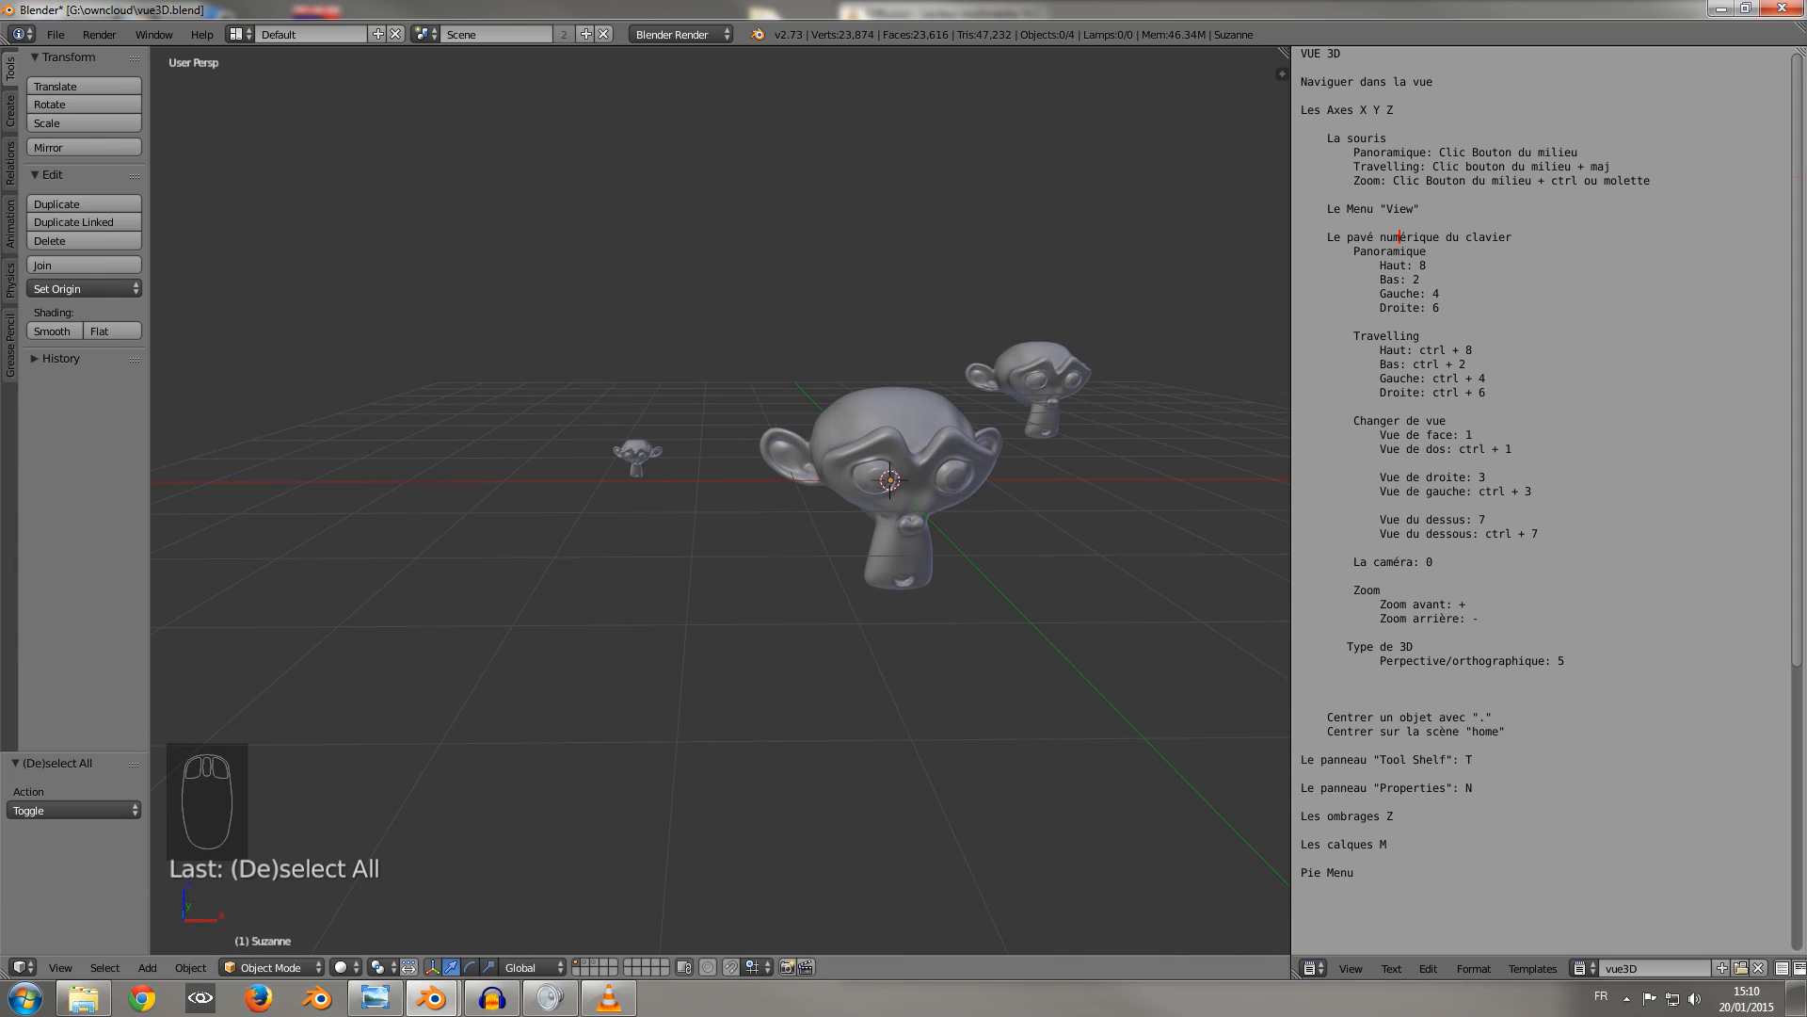
shift+middle_drag(721, 490, 854, 441)
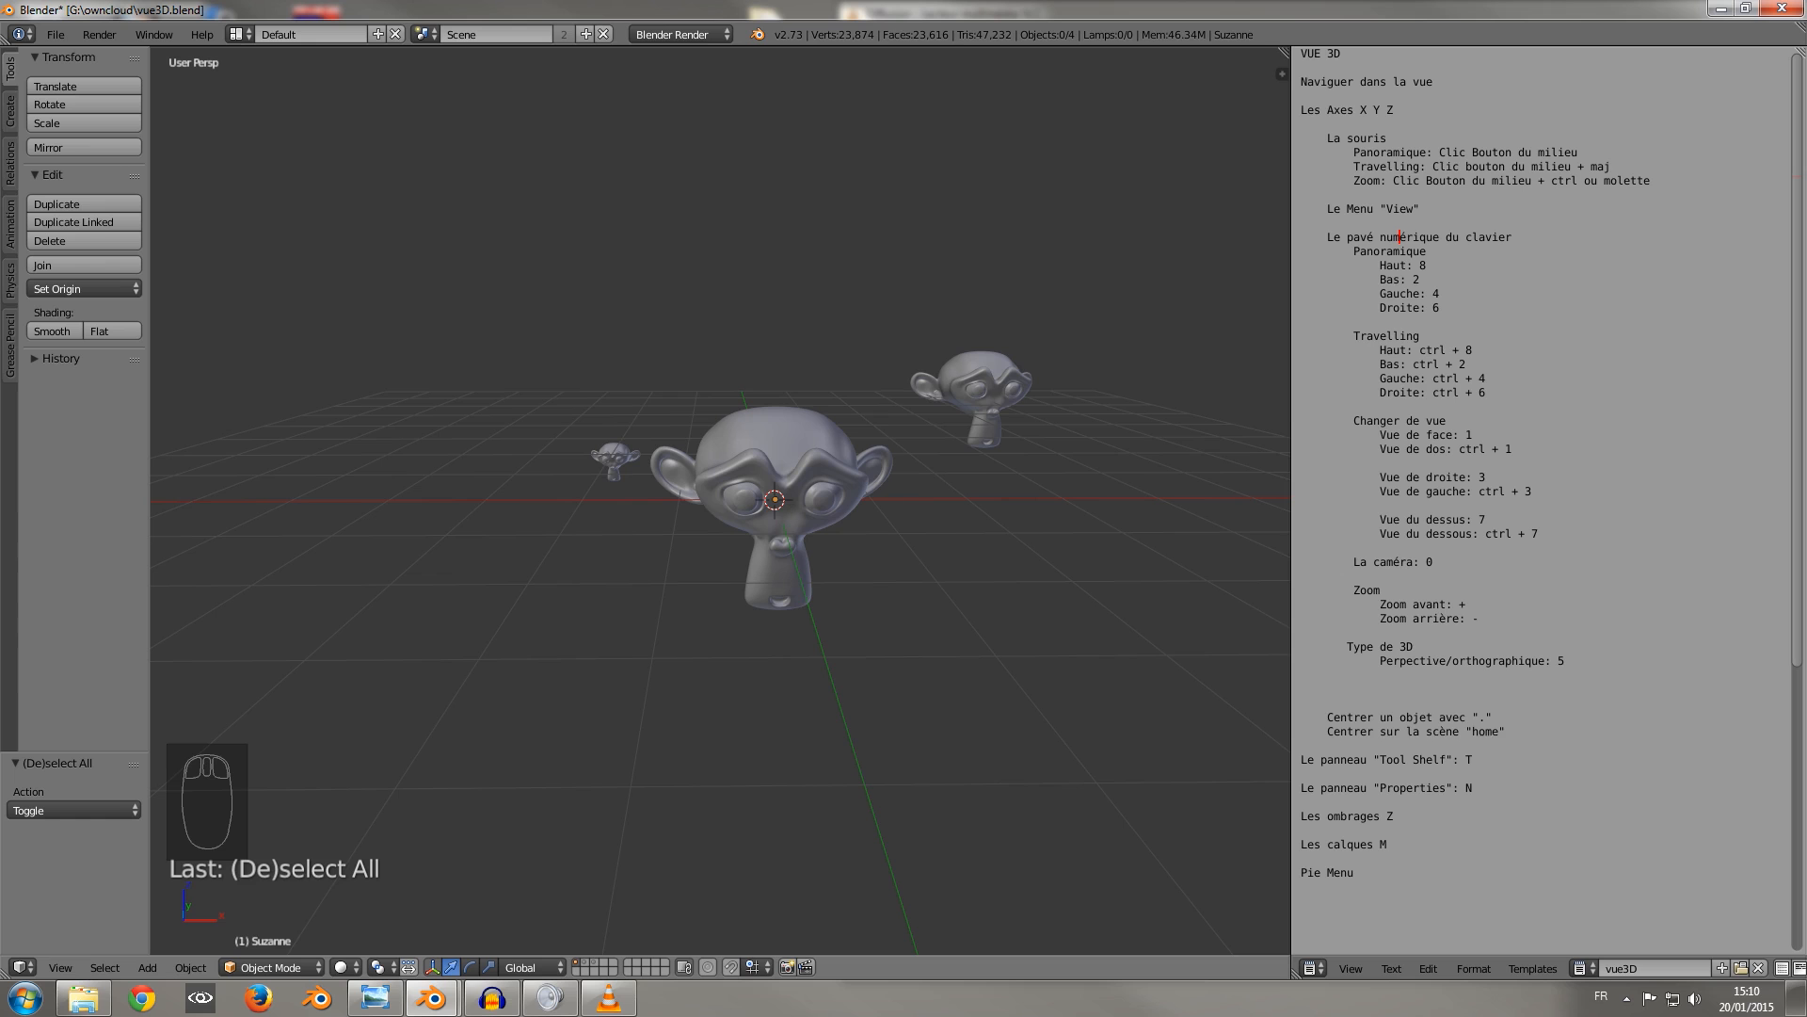
mouse_move(721, 527)
ctrl+middle_down()
mouse_move(721, 362)
mouse_move(721, 542)
ctrl+middle_up()
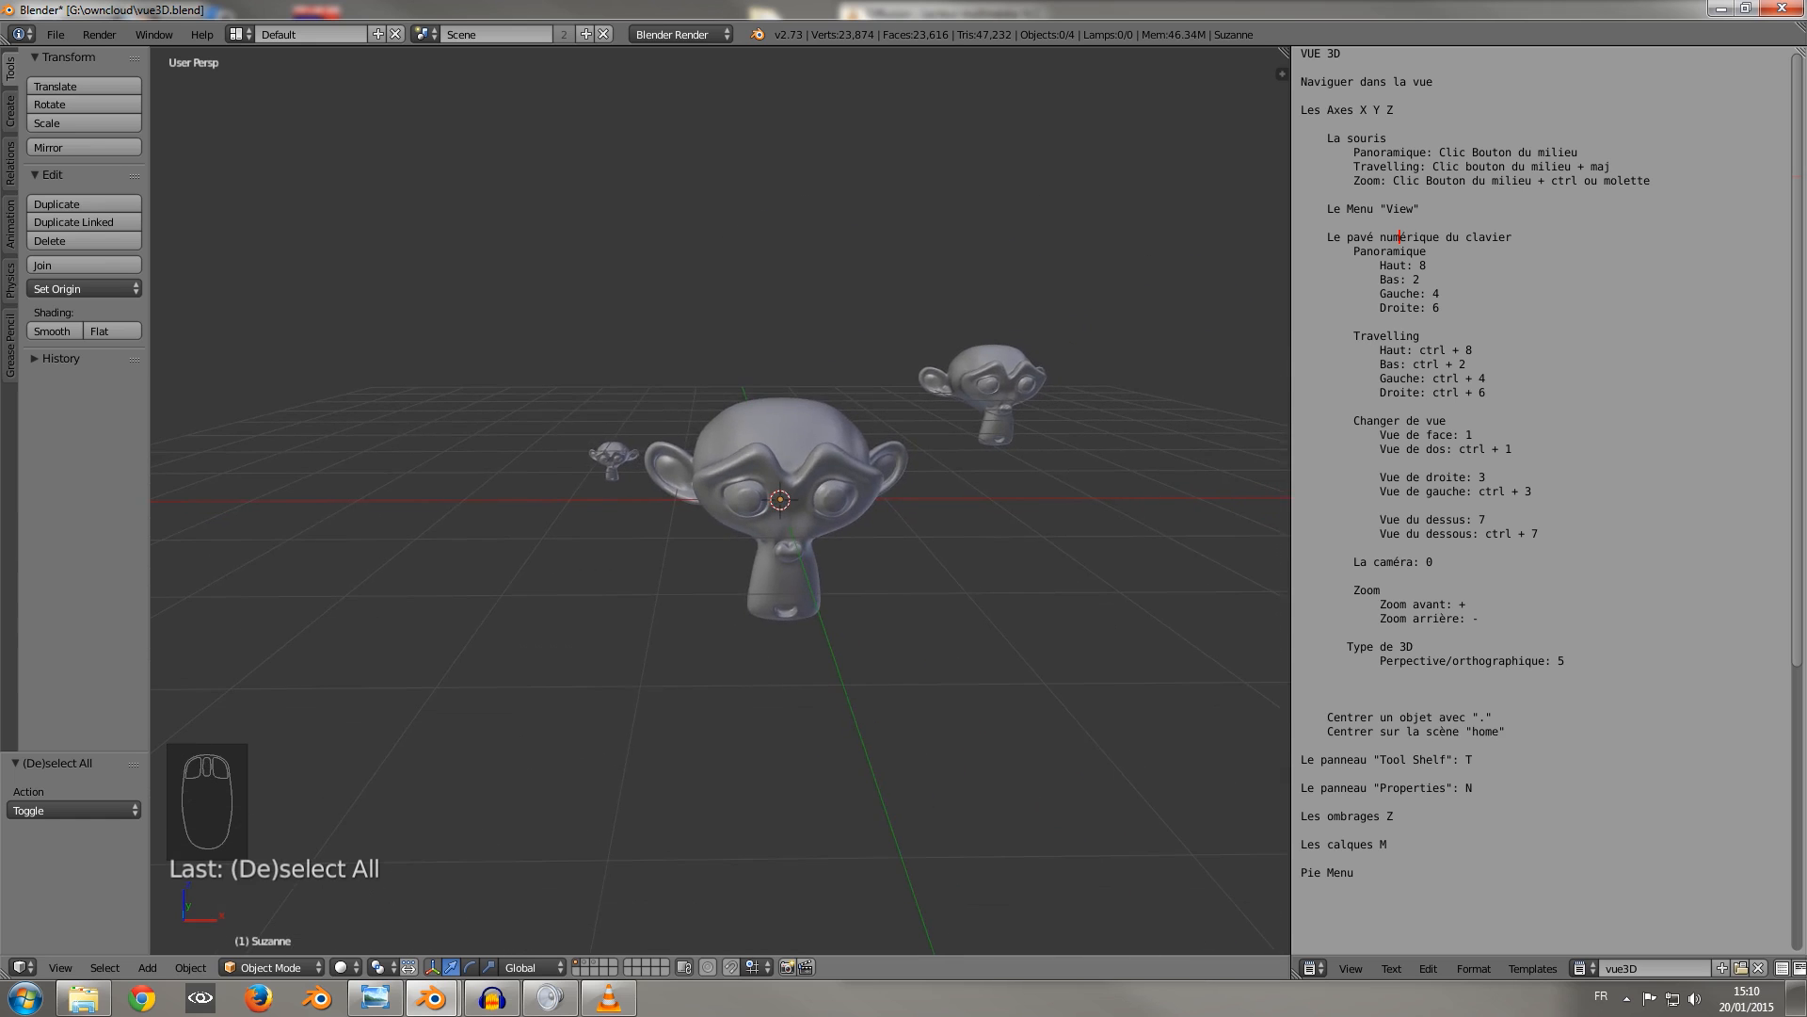
scroll(721, 527, up, 12)
scroll(721, 527, down, 16)
scroll(721, 527, up, 15)
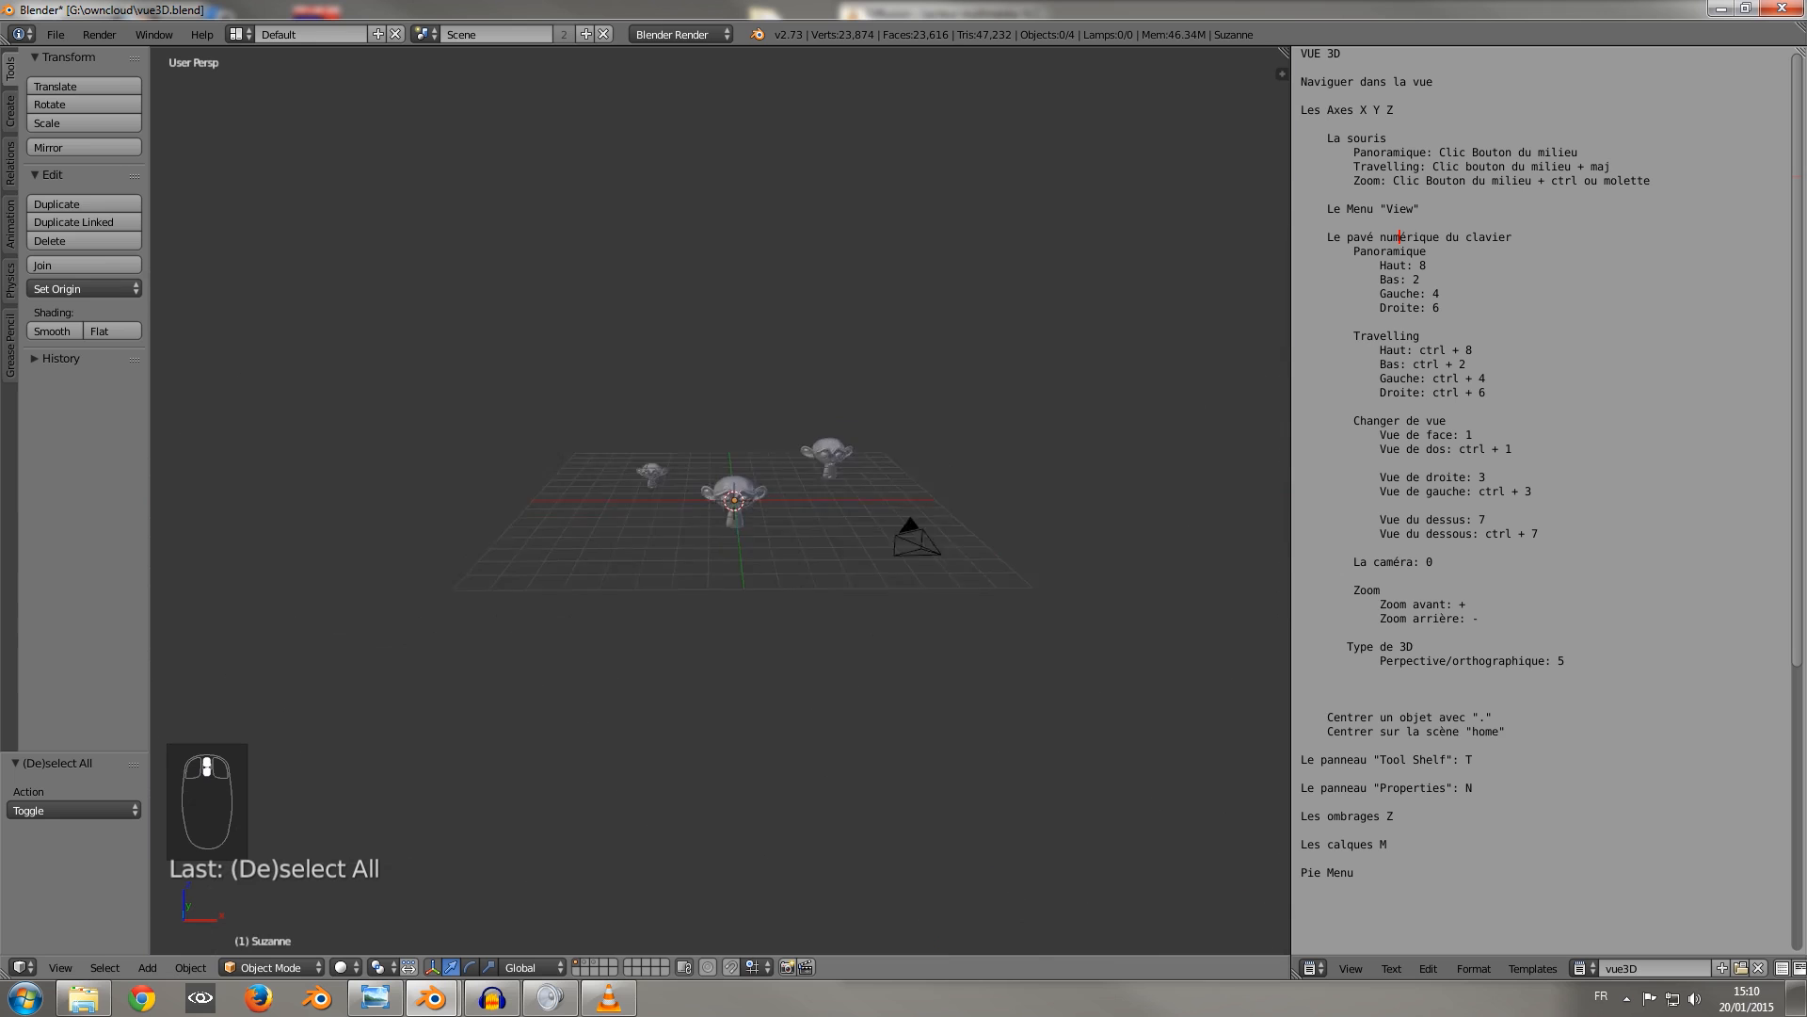
scroll(721, 528, down, 10)
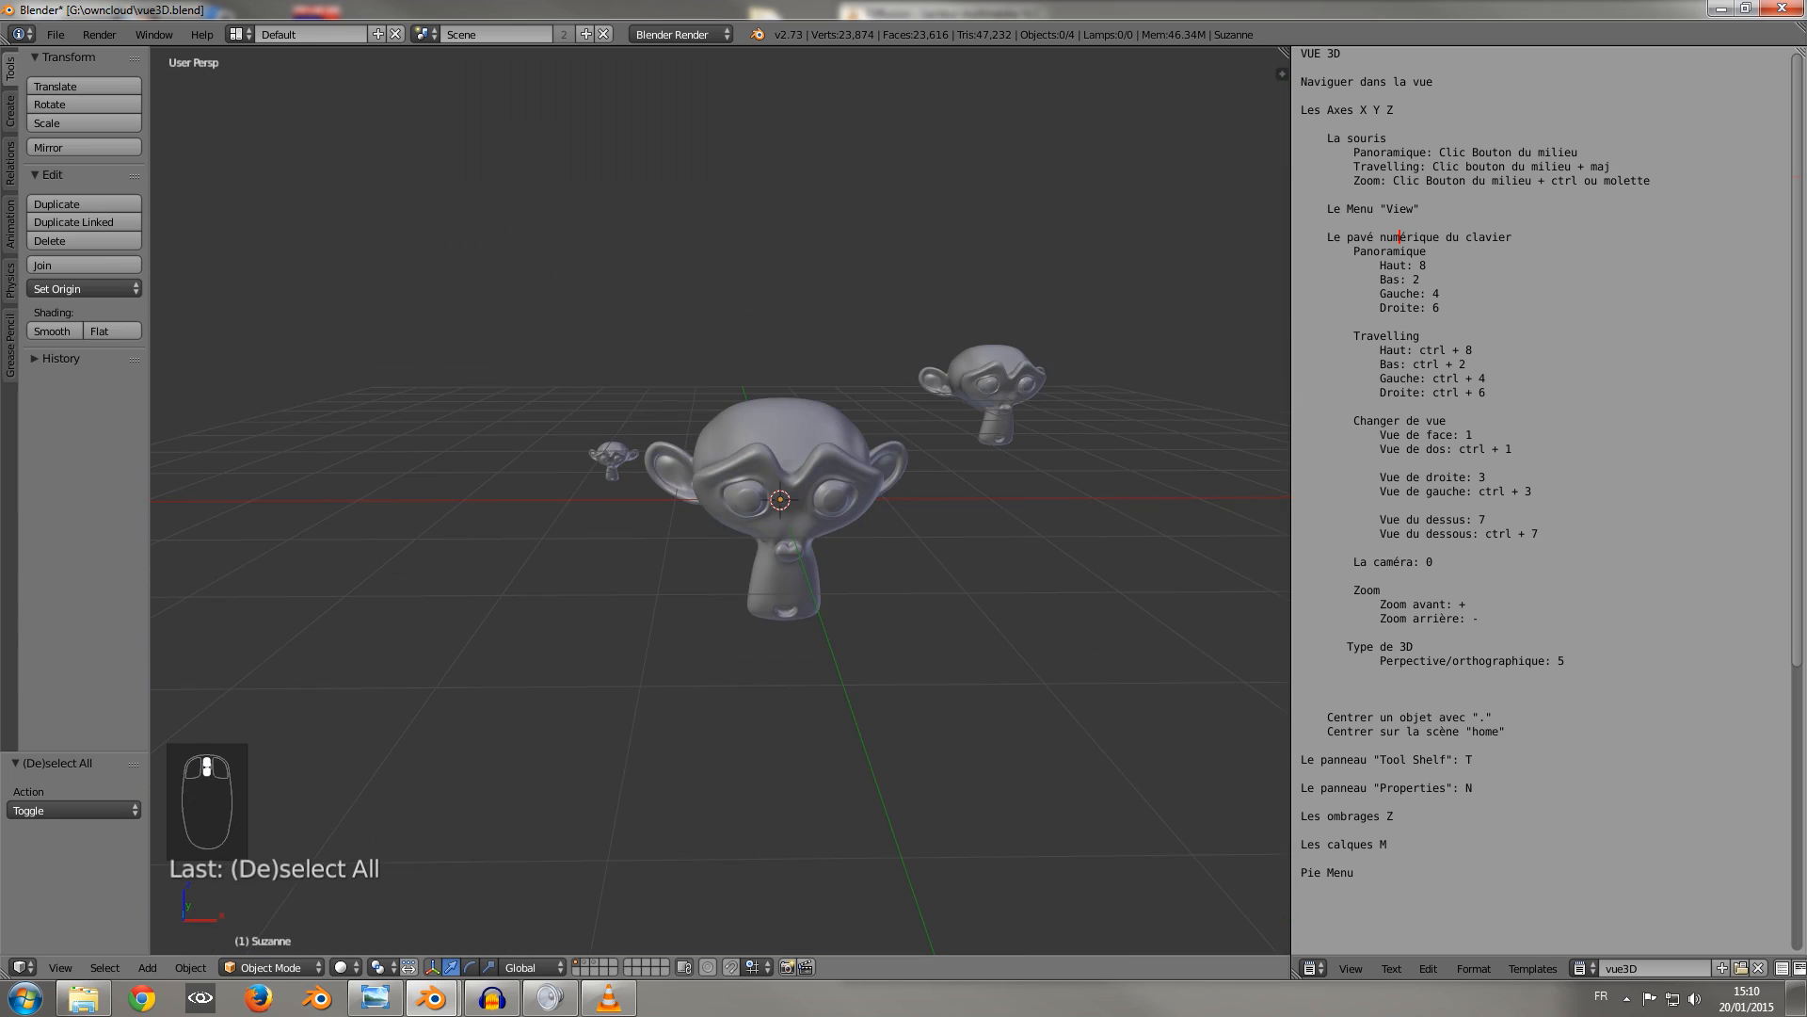
middle_drag(722, 527, 807, 558)
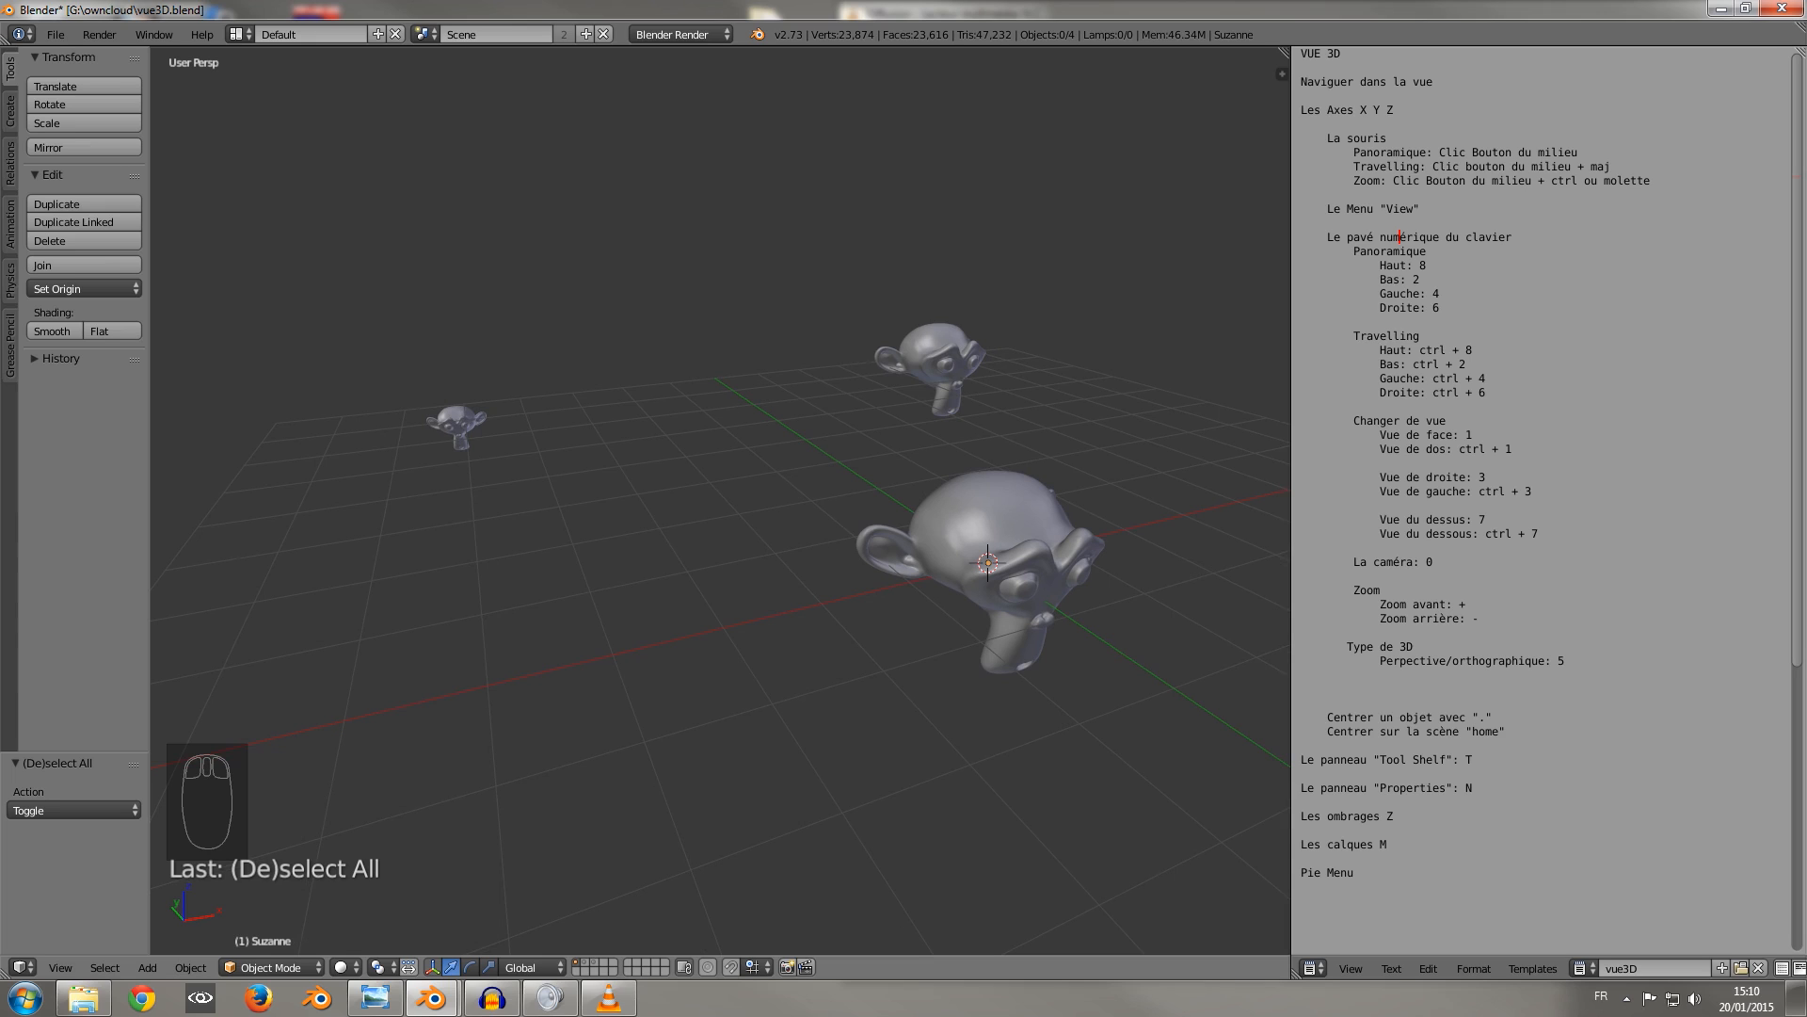
Rotate the 3D view twice with the Orbit Left command, and orbit freely to a lower viewpoint.
click(61, 967)
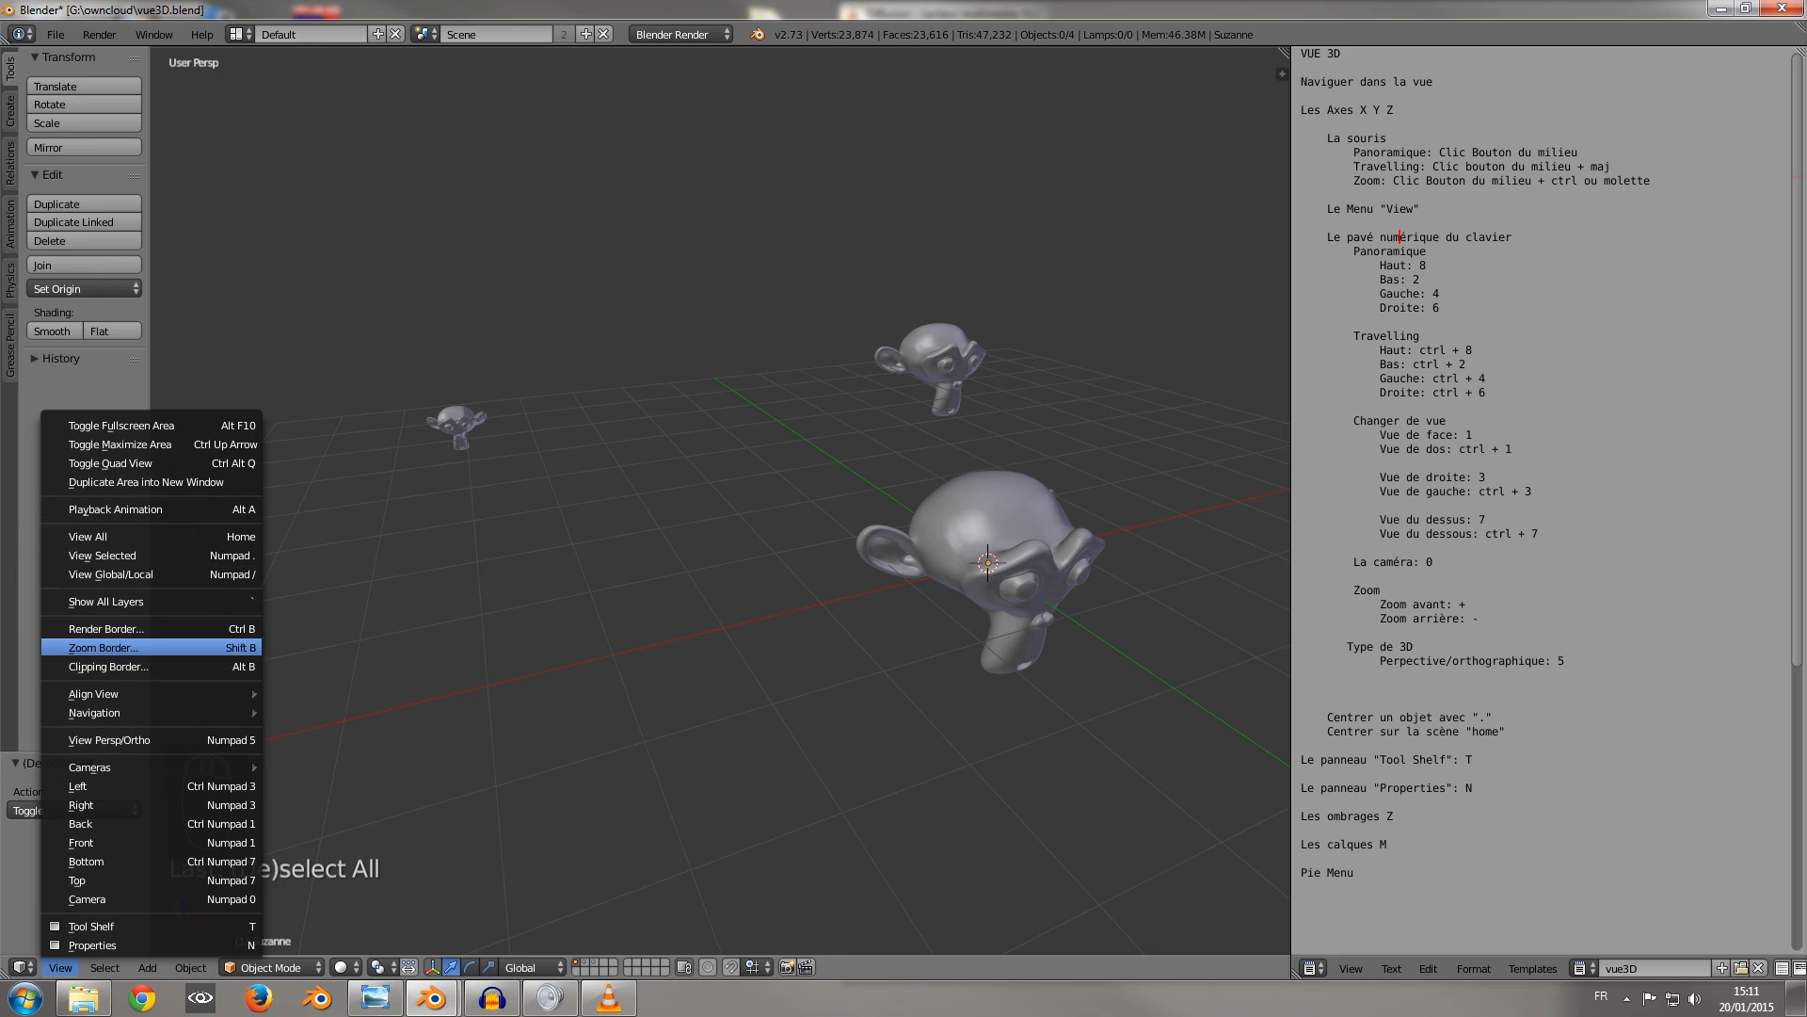
mouse_move(132, 713)
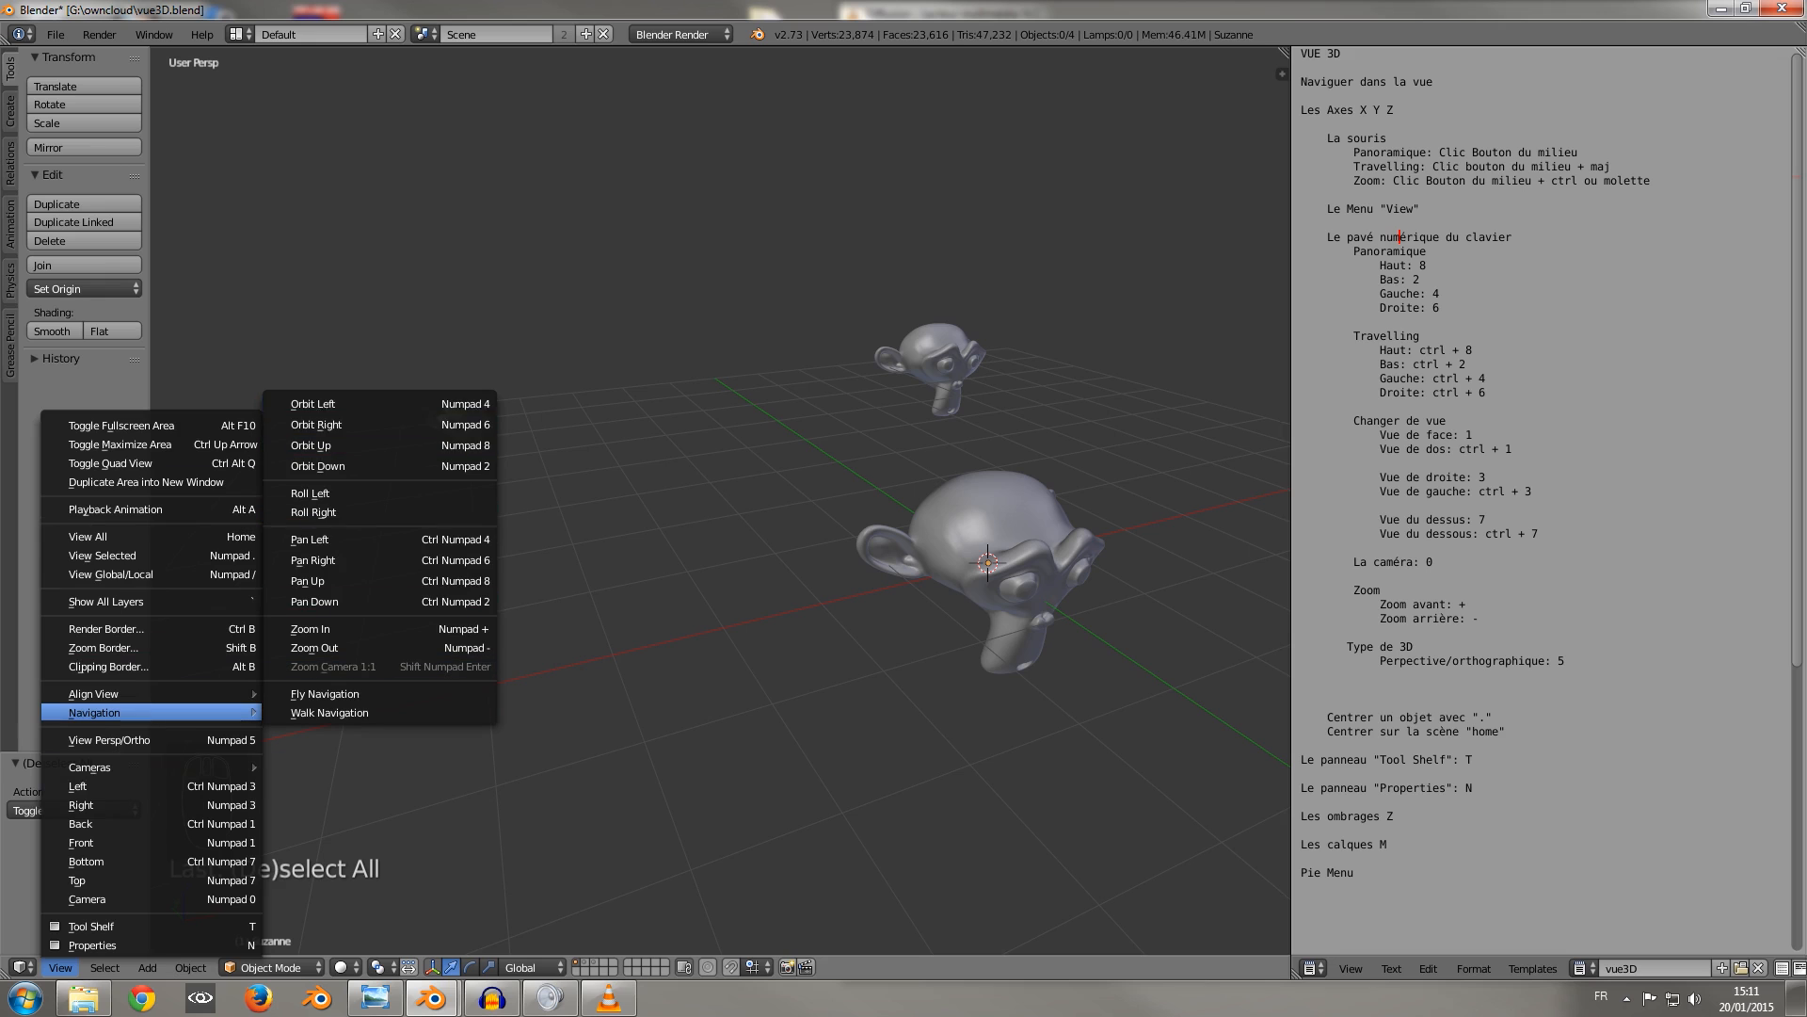
click(313, 404)
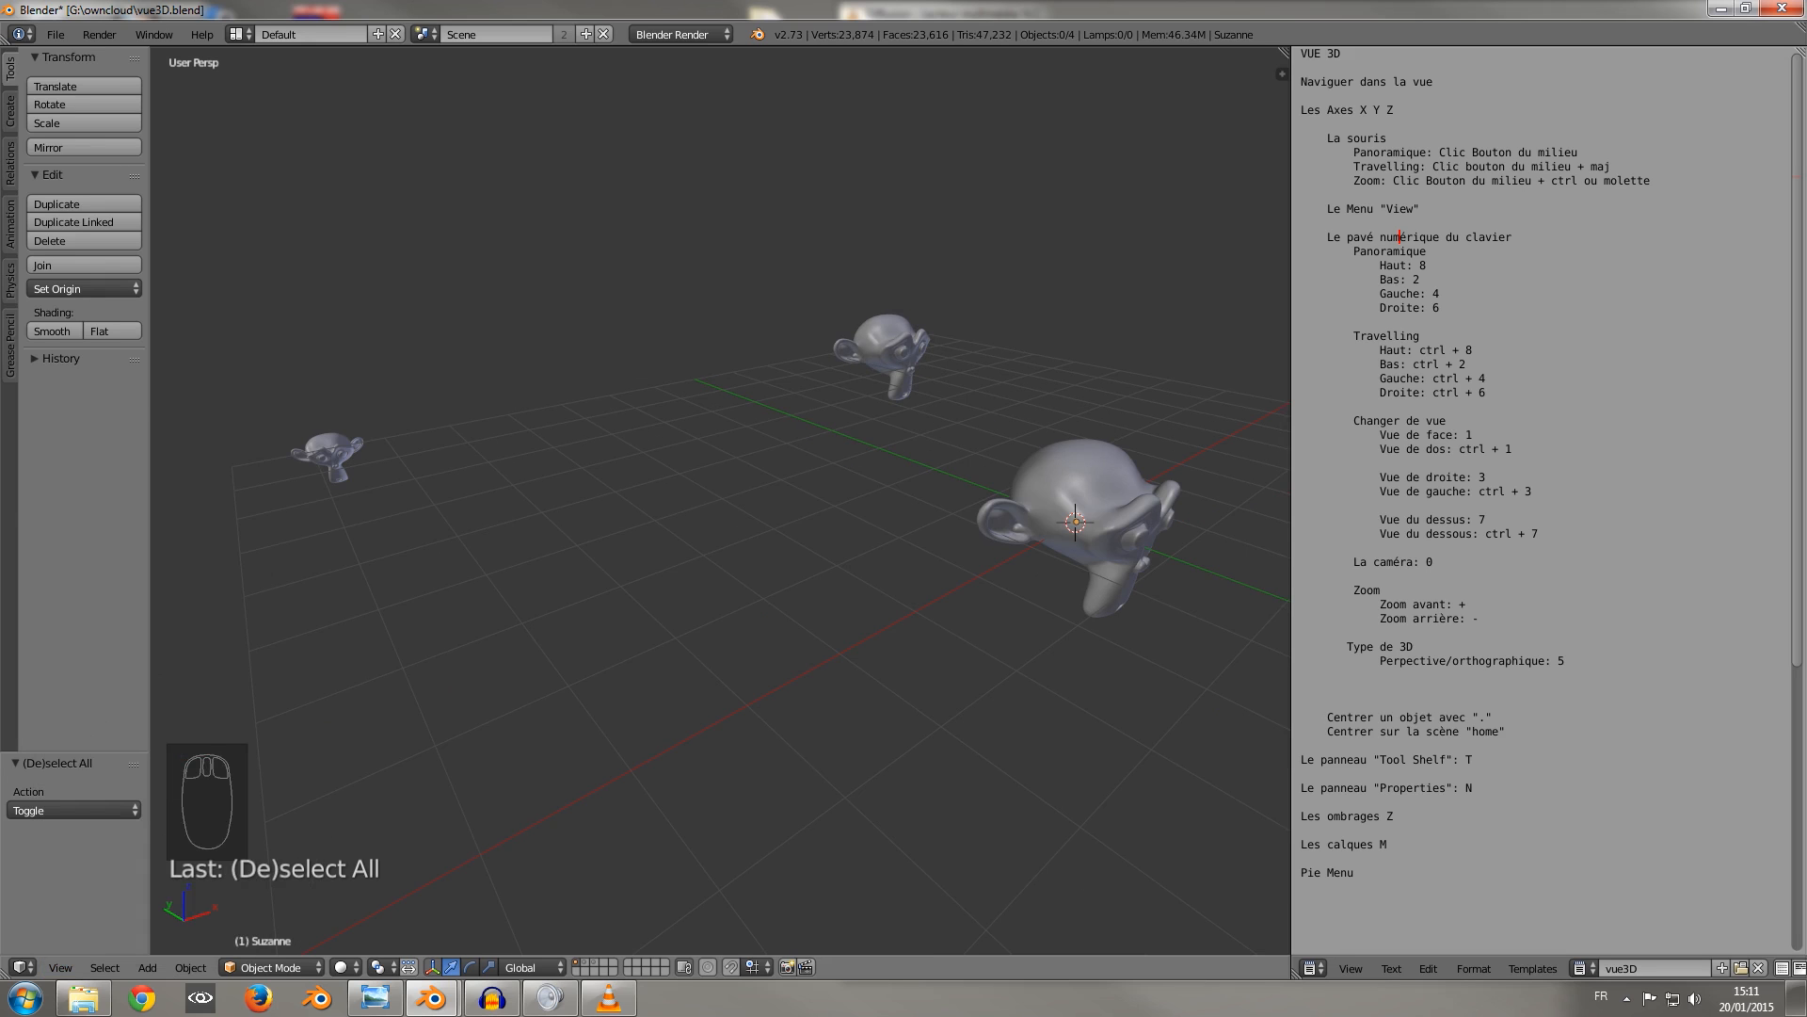
click(60, 967)
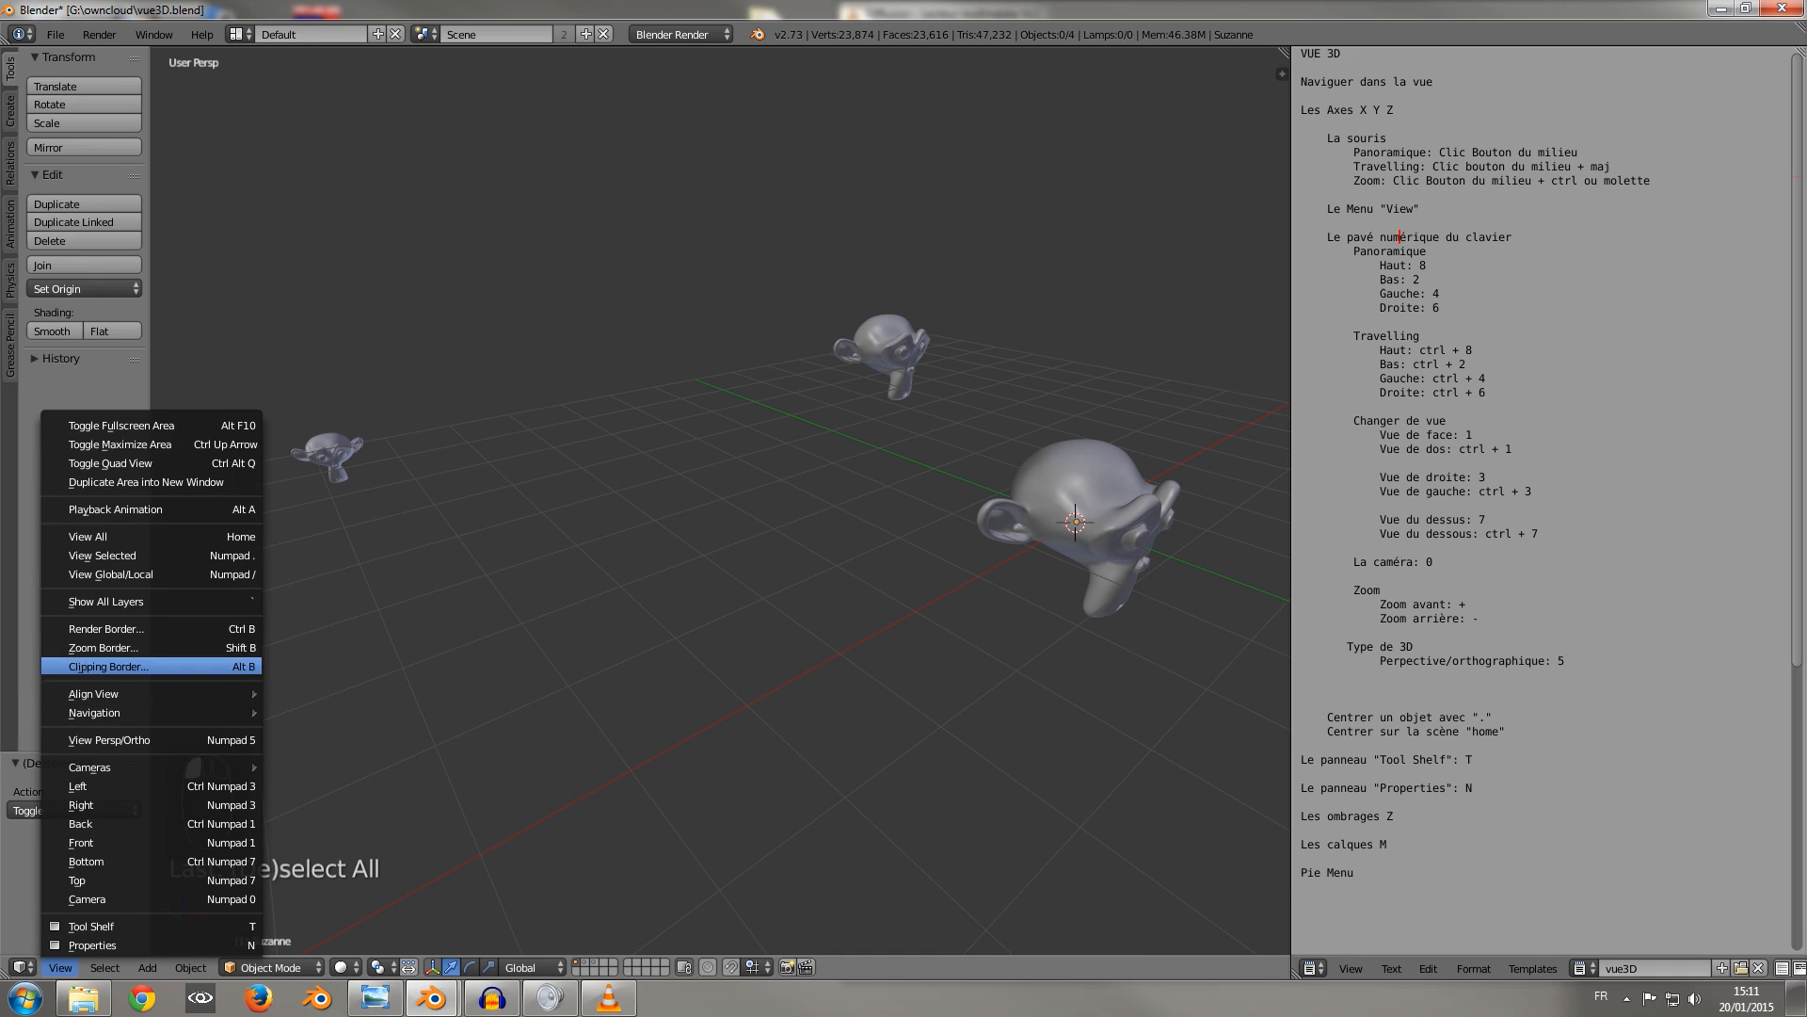
mouse_move(132, 712)
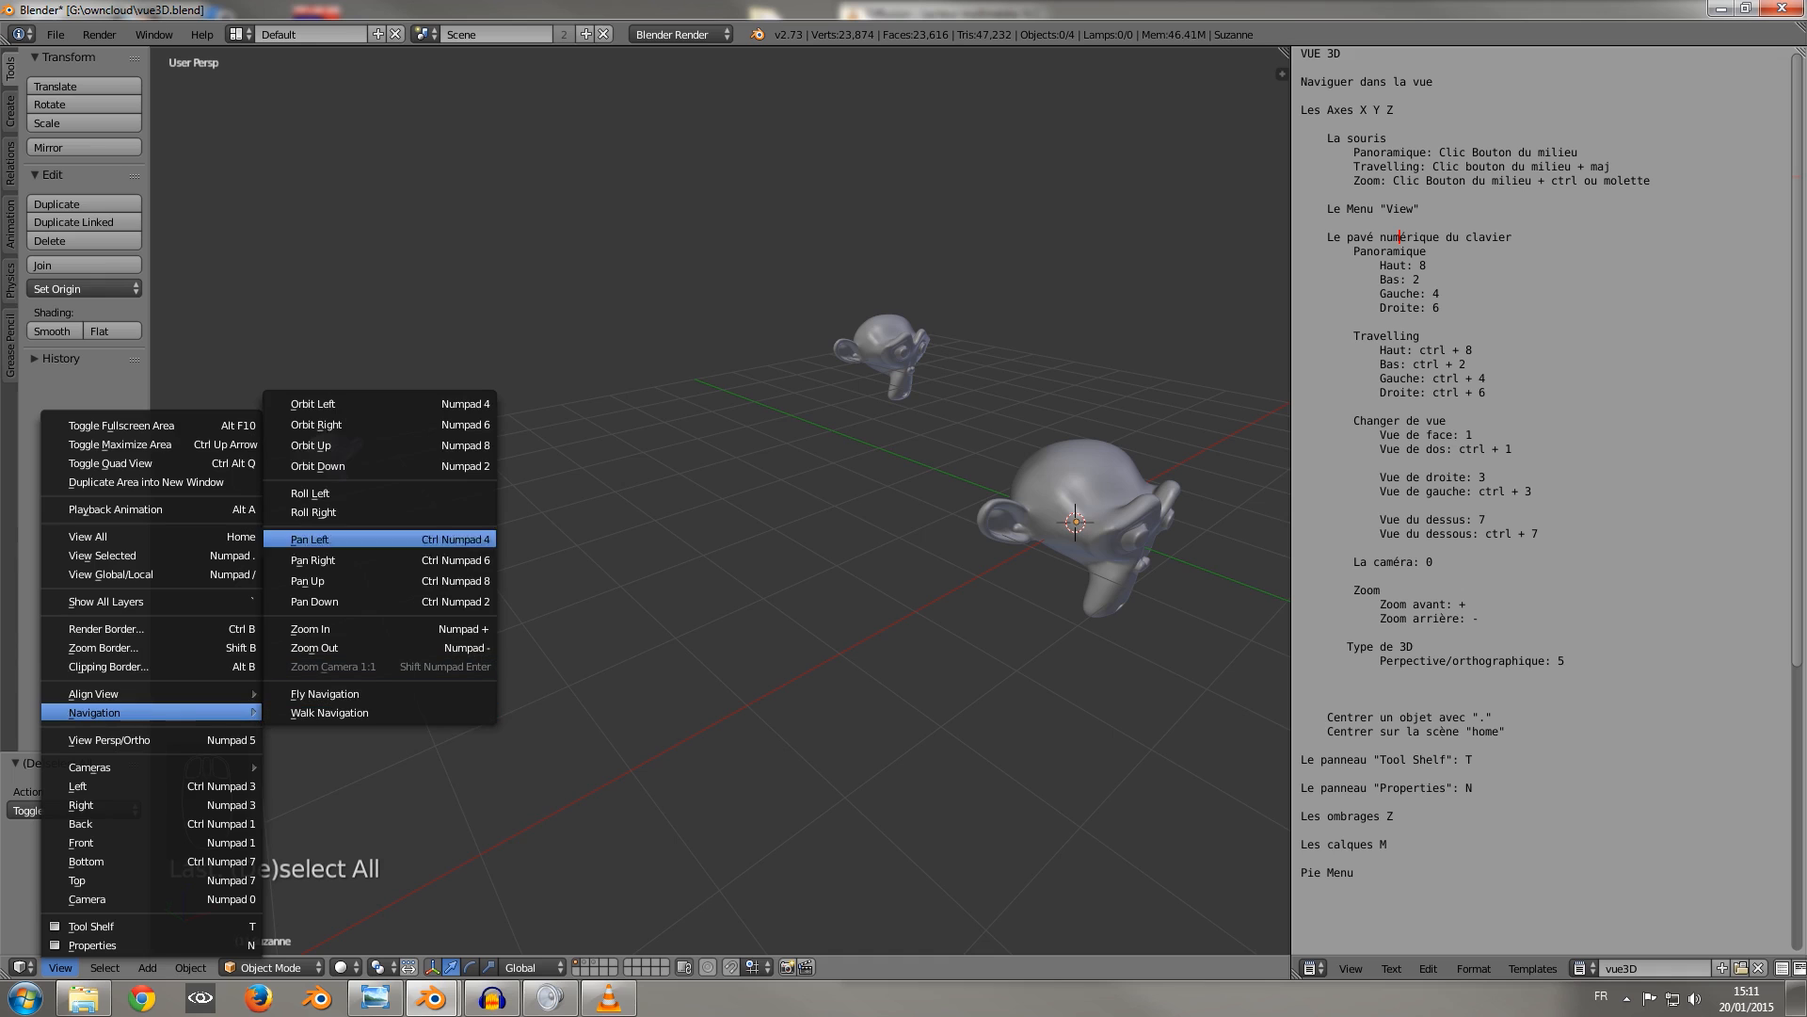
click(312, 404)
middle_drag(720, 499, 809, 489)
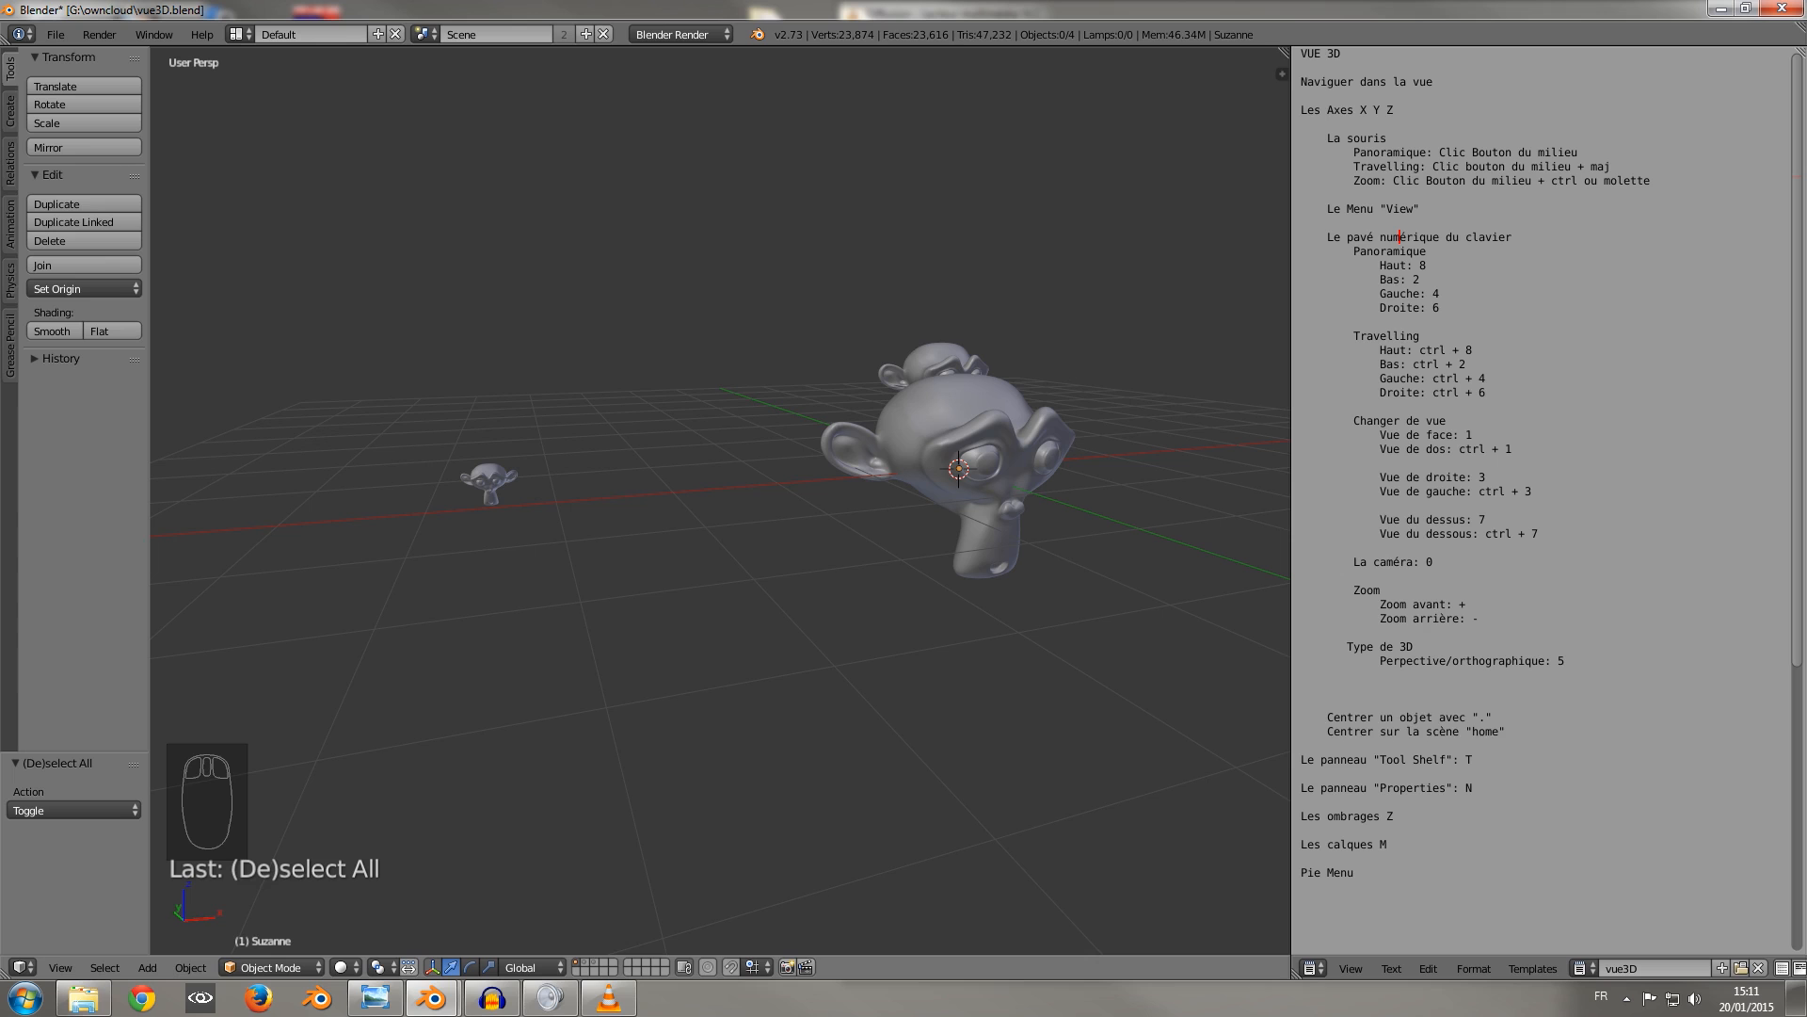
Return to the user preferences, look through the Add-ons, Editing and Input settings, and close the preferences window.
mouse_move(432, 997)
click(541, 895)
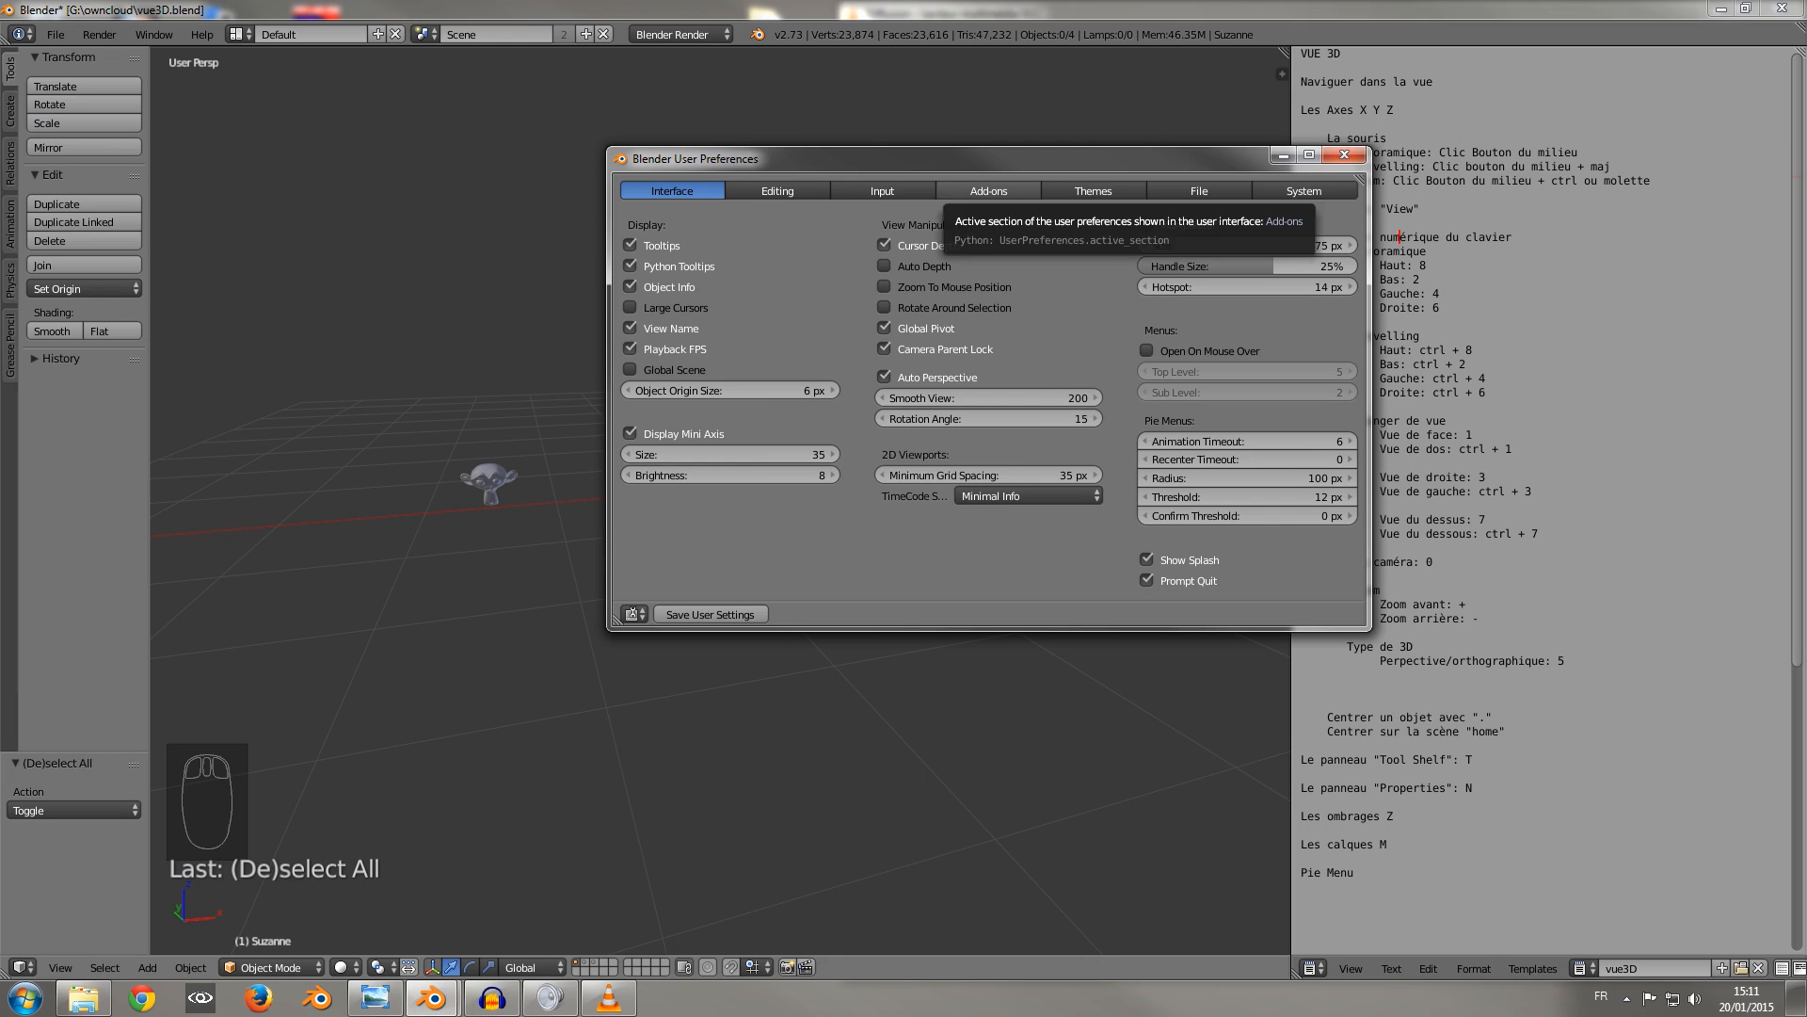
click(988, 190)
click(875, 190)
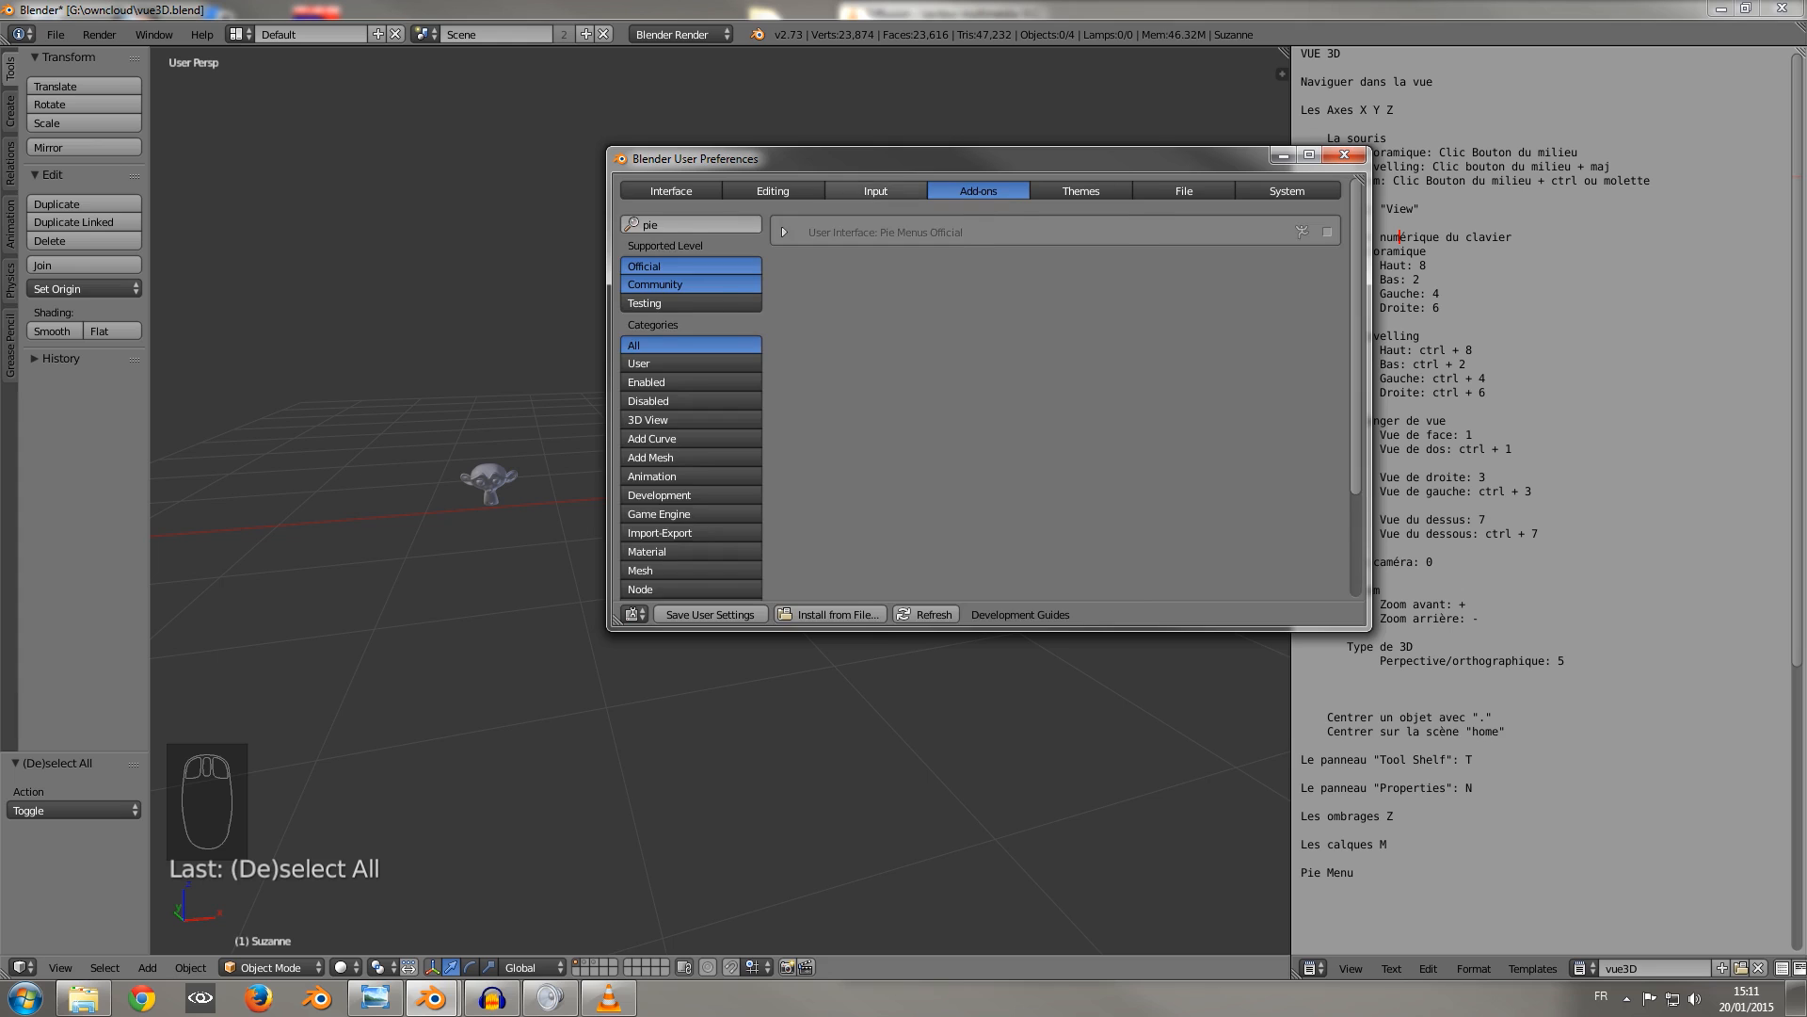
click(773, 190)
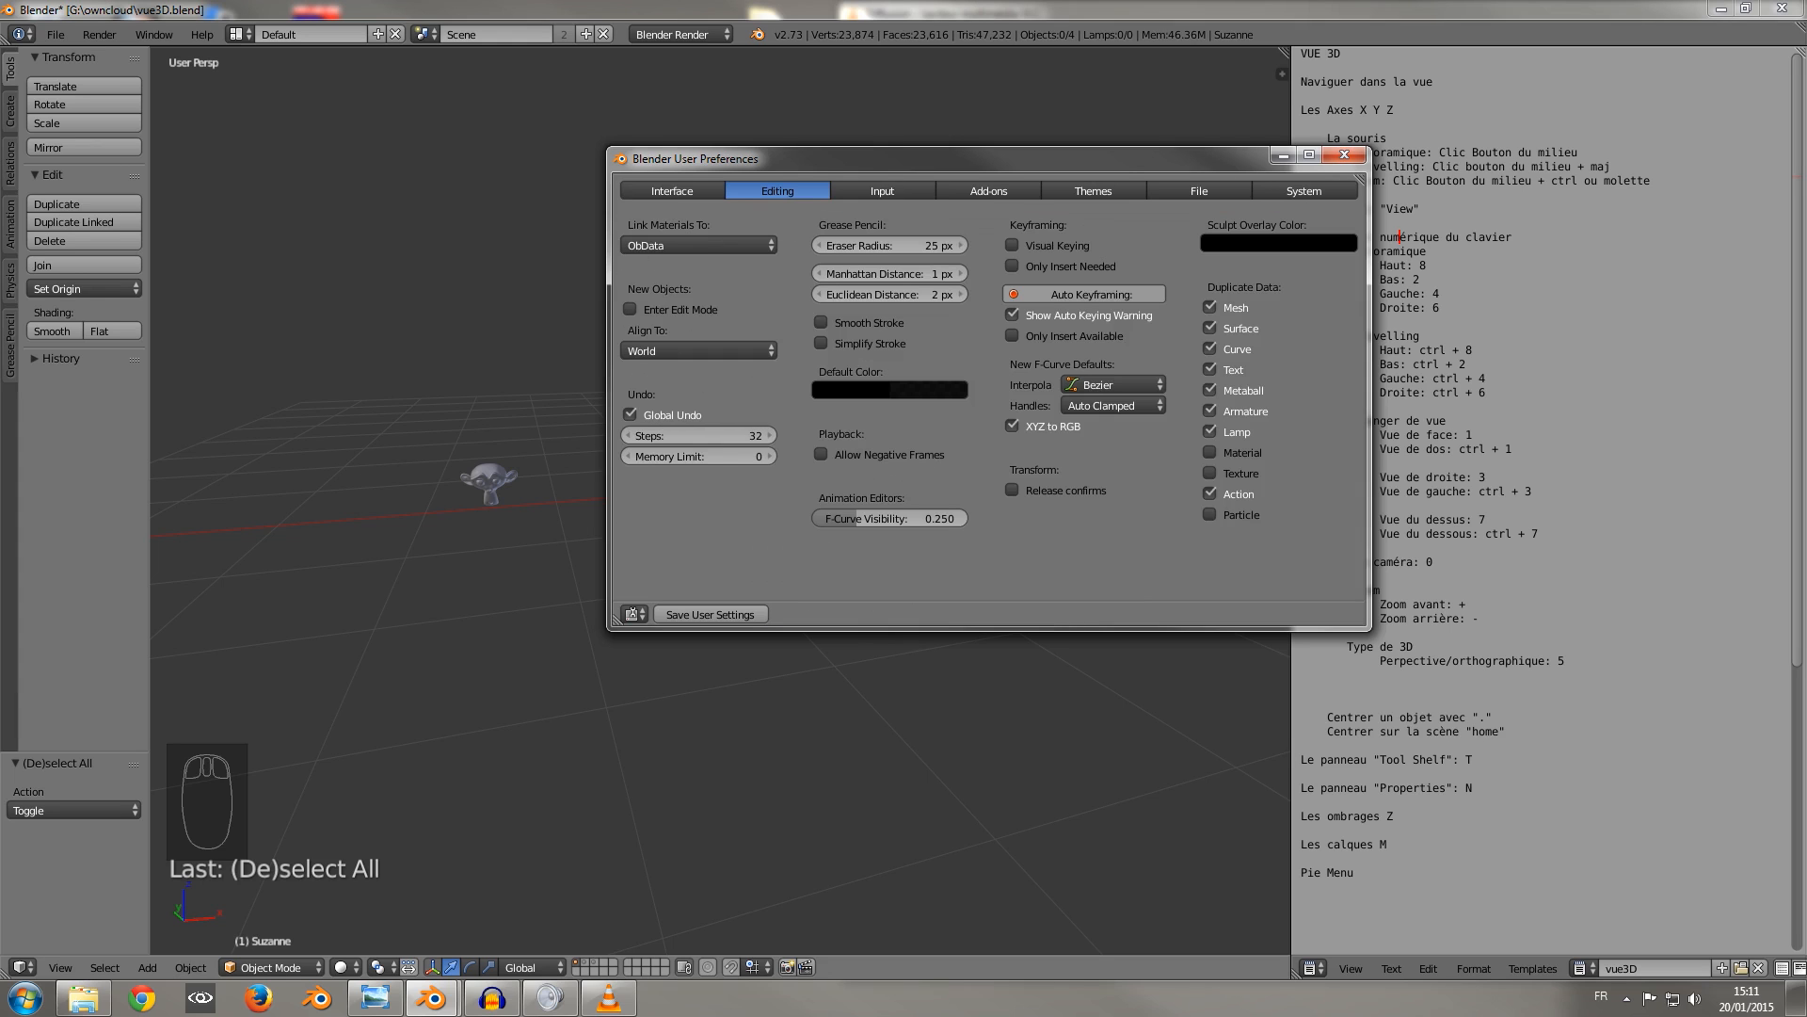
click(882, 190)
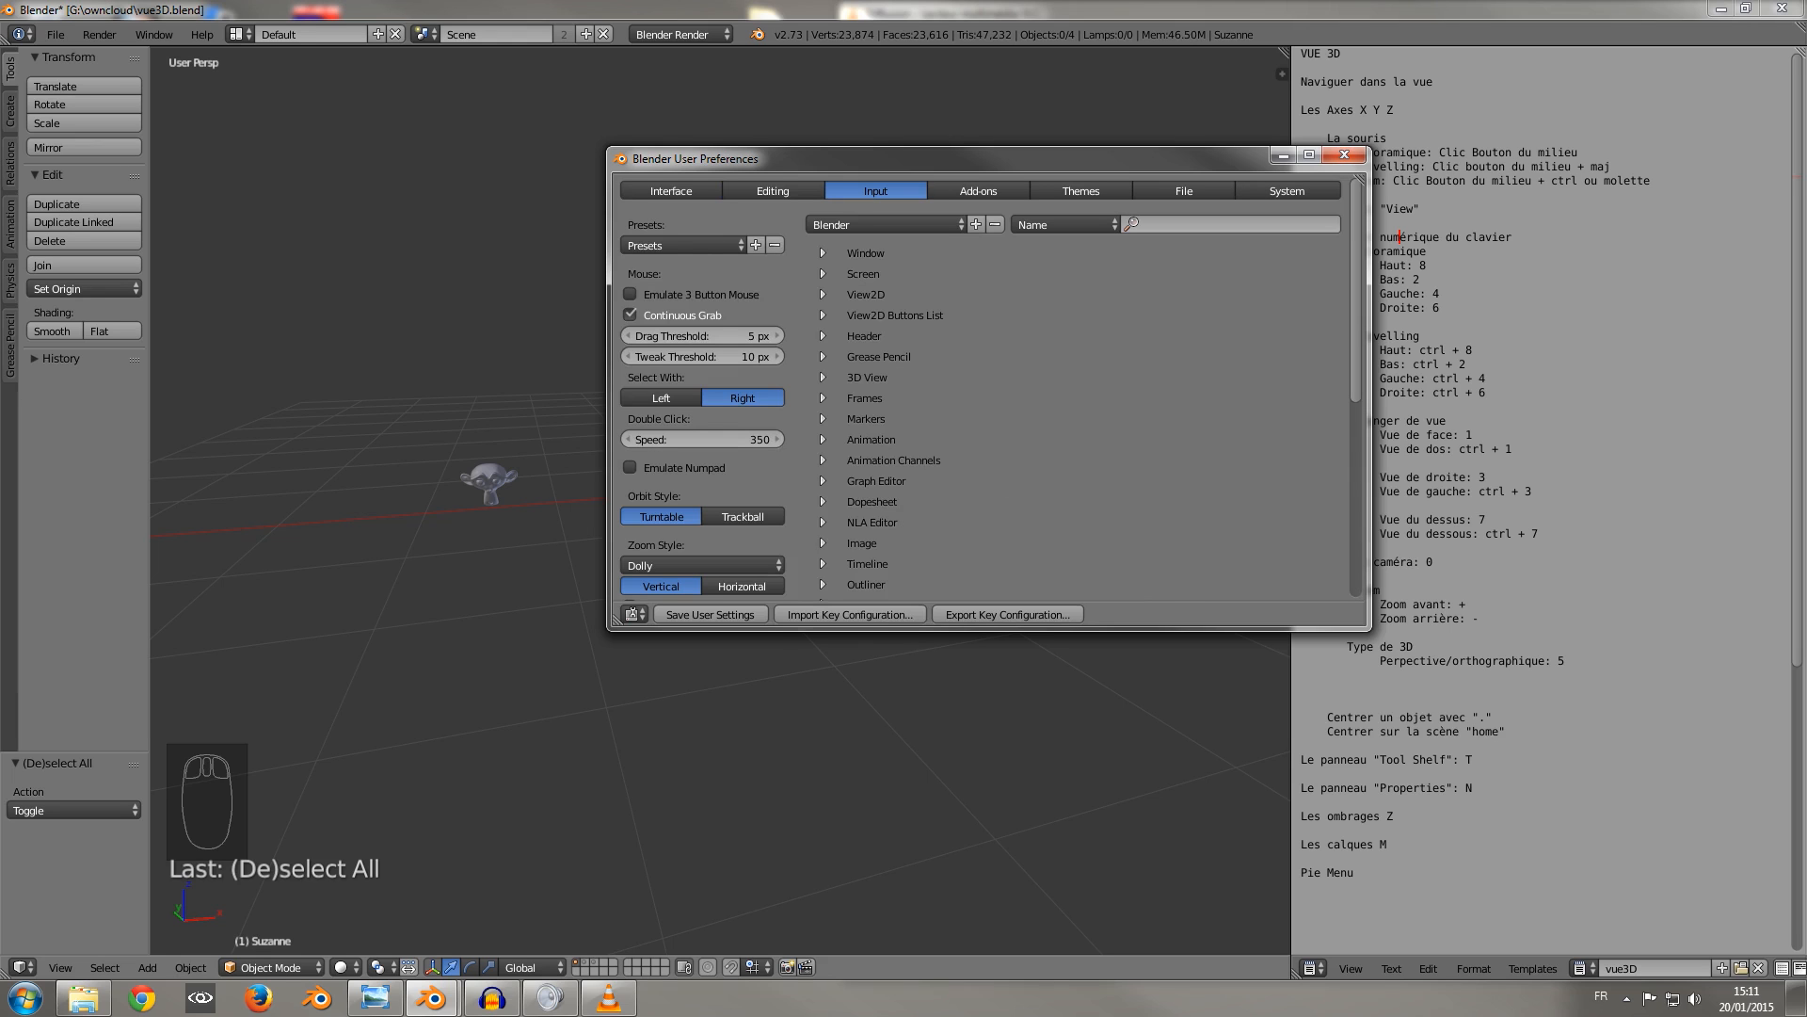
click(1344, 155)
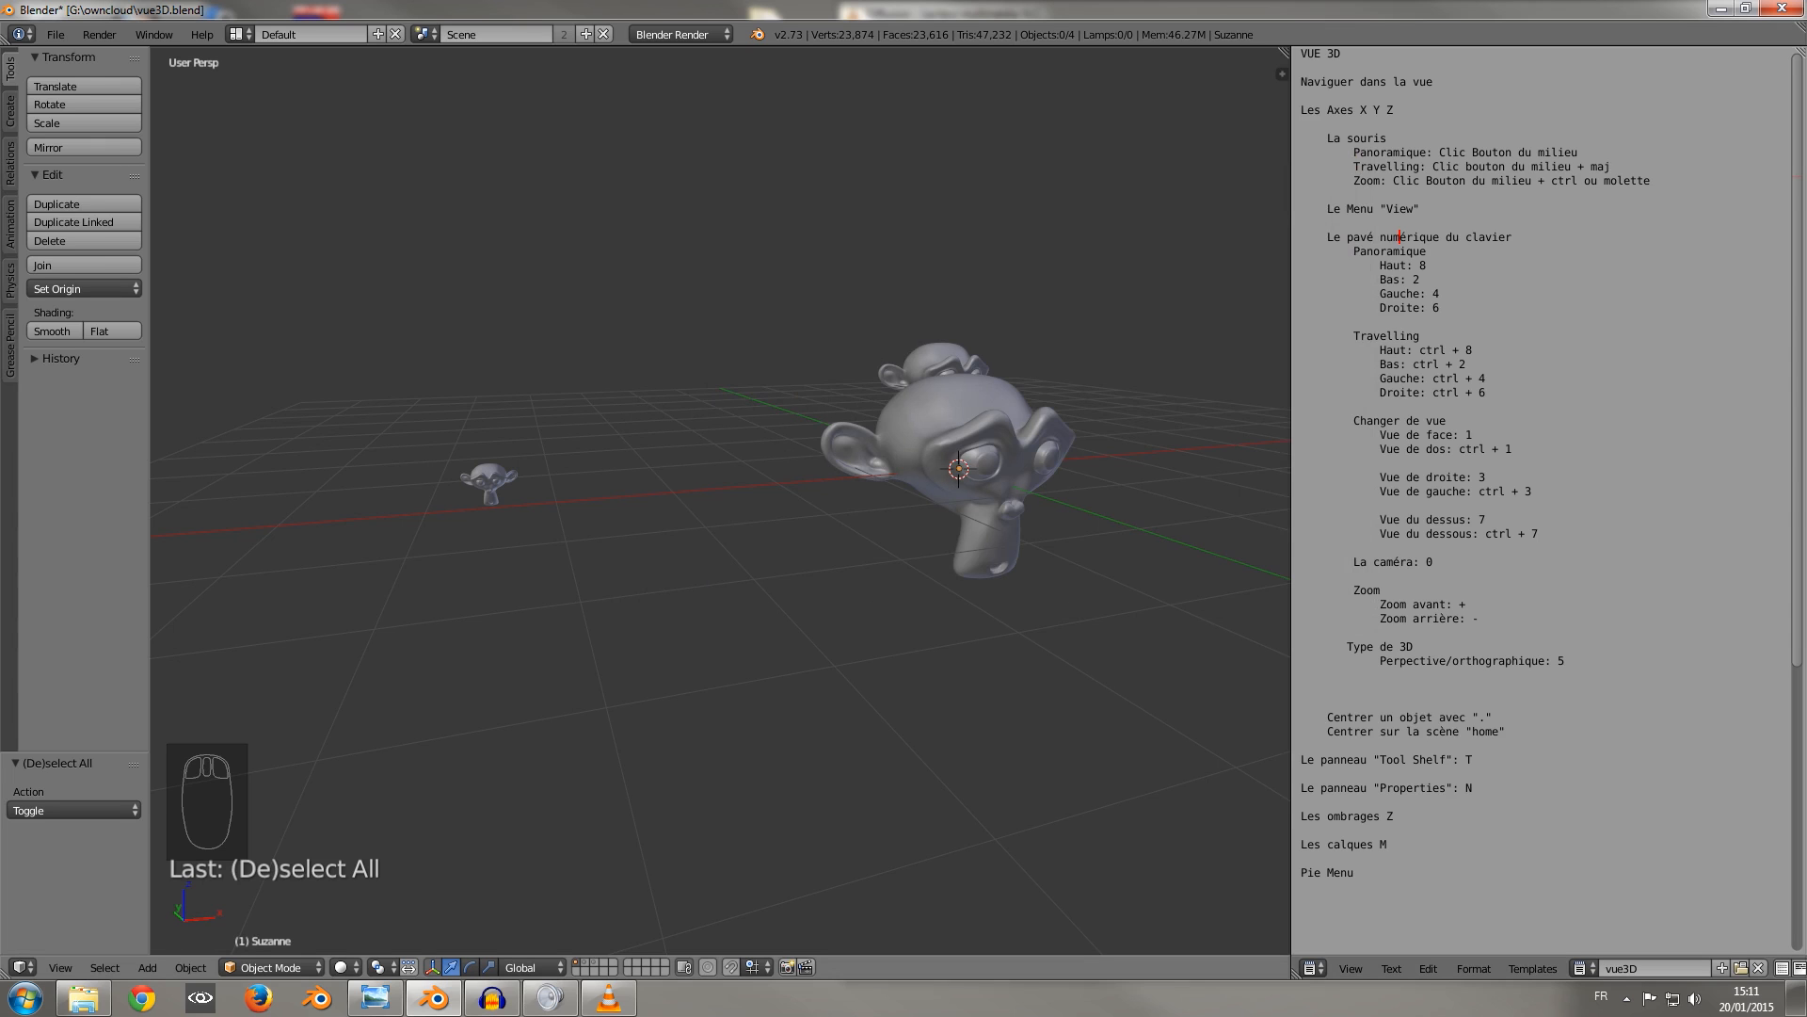
Orbit the 3D view to the right in steps and toggle the projection to orthographic and back to perspective.
key(KP_6)
key(KP_6)
key(KP_6)
key(KP_6)
key(KP_6)
key(KP_6)
key(KP_6)
key(KP_5)
key(KP_5)
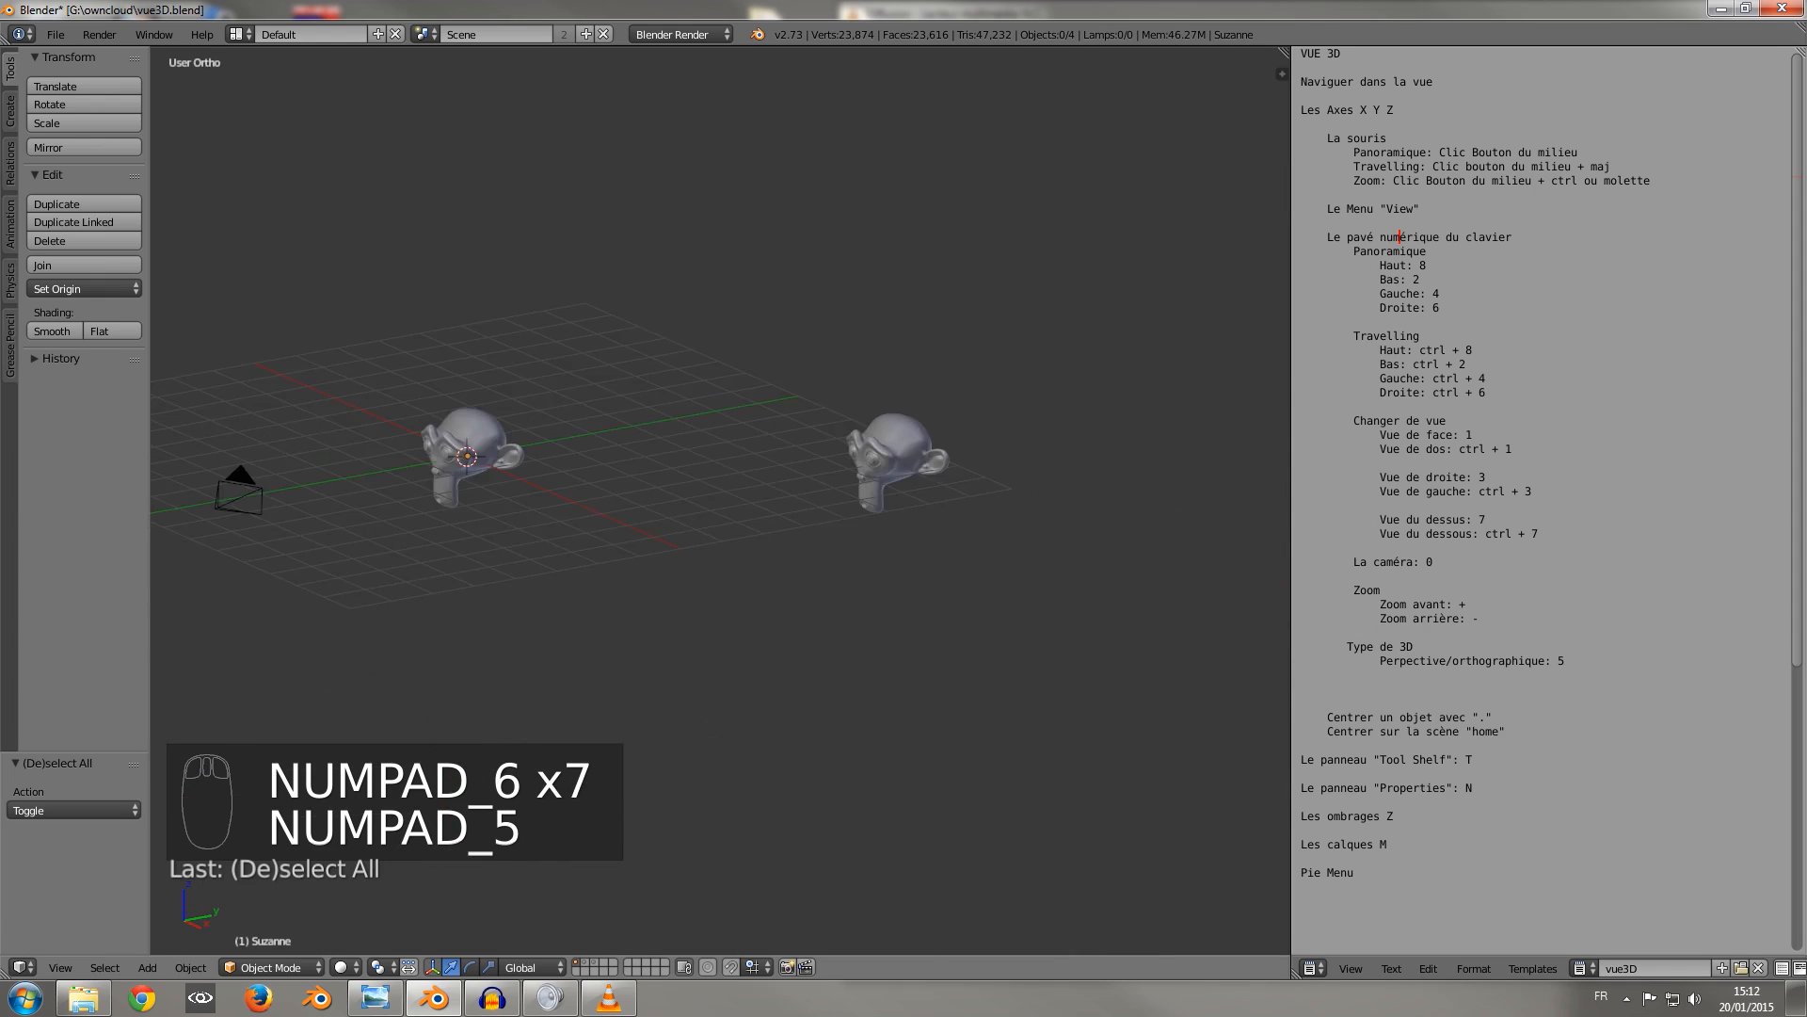
Orbit the 3D view downward in steps until the monkey heads are seen from below.
key(KP_2)
key(KP_2)
key(KP_2)
key(KP_2)
key(KP_2)
key(KP_2)
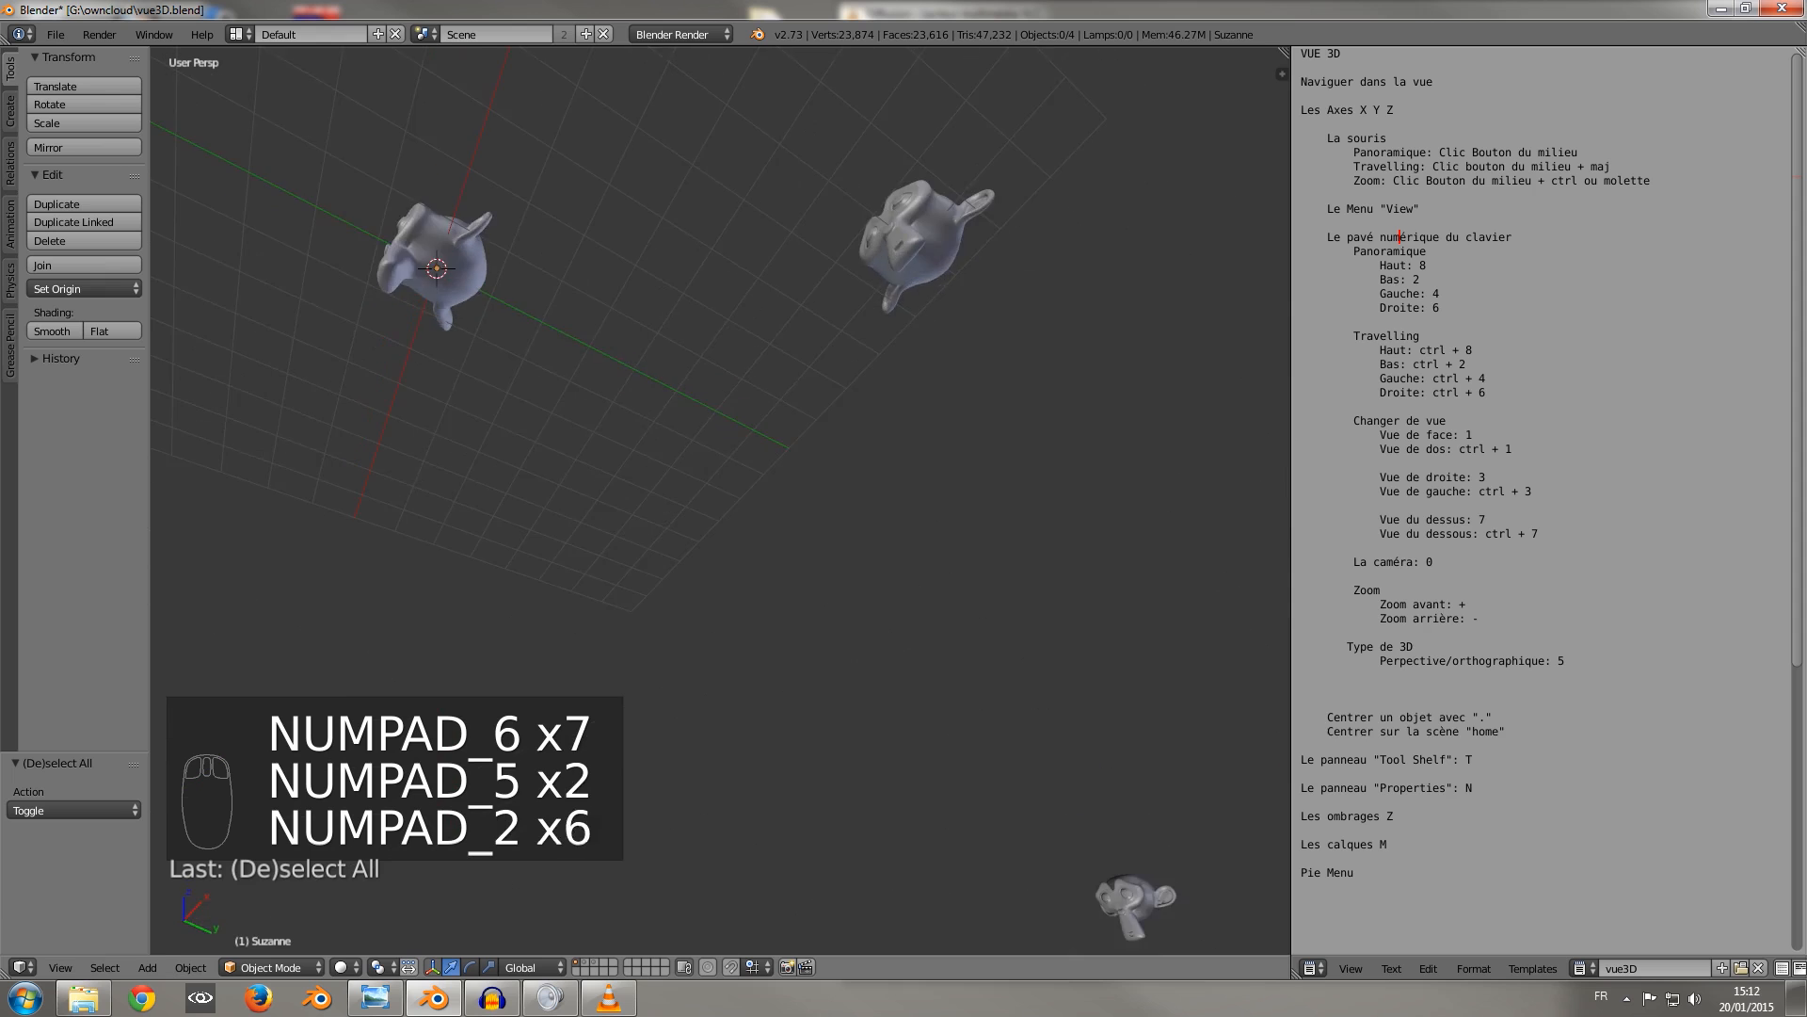
Orbit the 3D view upward and to the left in steps until the monkey heads are seen from above.
key(KP_8)
key(KP_8)
key(KP_8)
key(KP_8)
key(KP_8)
key(KP_8)
key(KP_8)
key(KP_8)
key(KP_8)
key(KP_4)
key(KP_4)
key(KP_4)
key(KP_4)
key(KP_4)
key(KP_4)
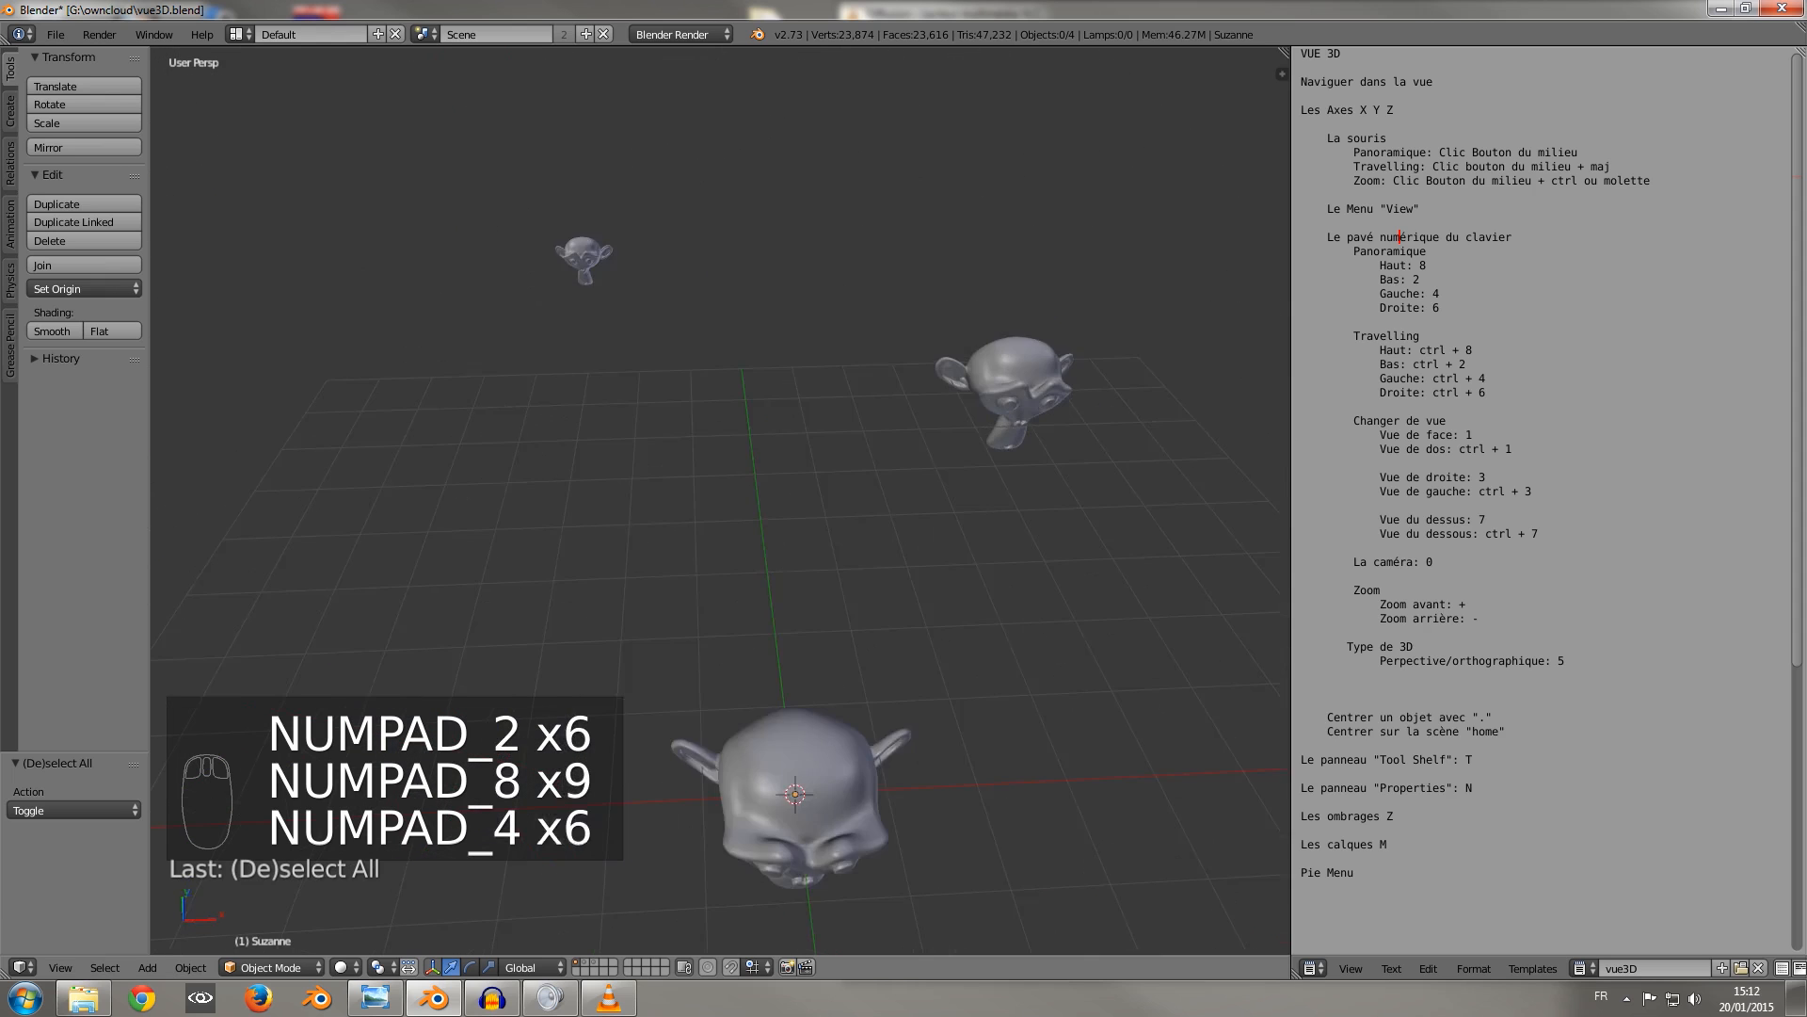
Orbit the 3D view downward and to the right in steps, and return freely to a viewpoint slightly above the grid.
key(KP_2)
key(KP_2)
key(KP_2)
key(KP_2)
key(KP_2)
key(KP_2)
key(KP_6)
key(KP_6)
key(KP_6)
key(KP_6)
key(KP_2)
key(KP_2)
key(KP_2)
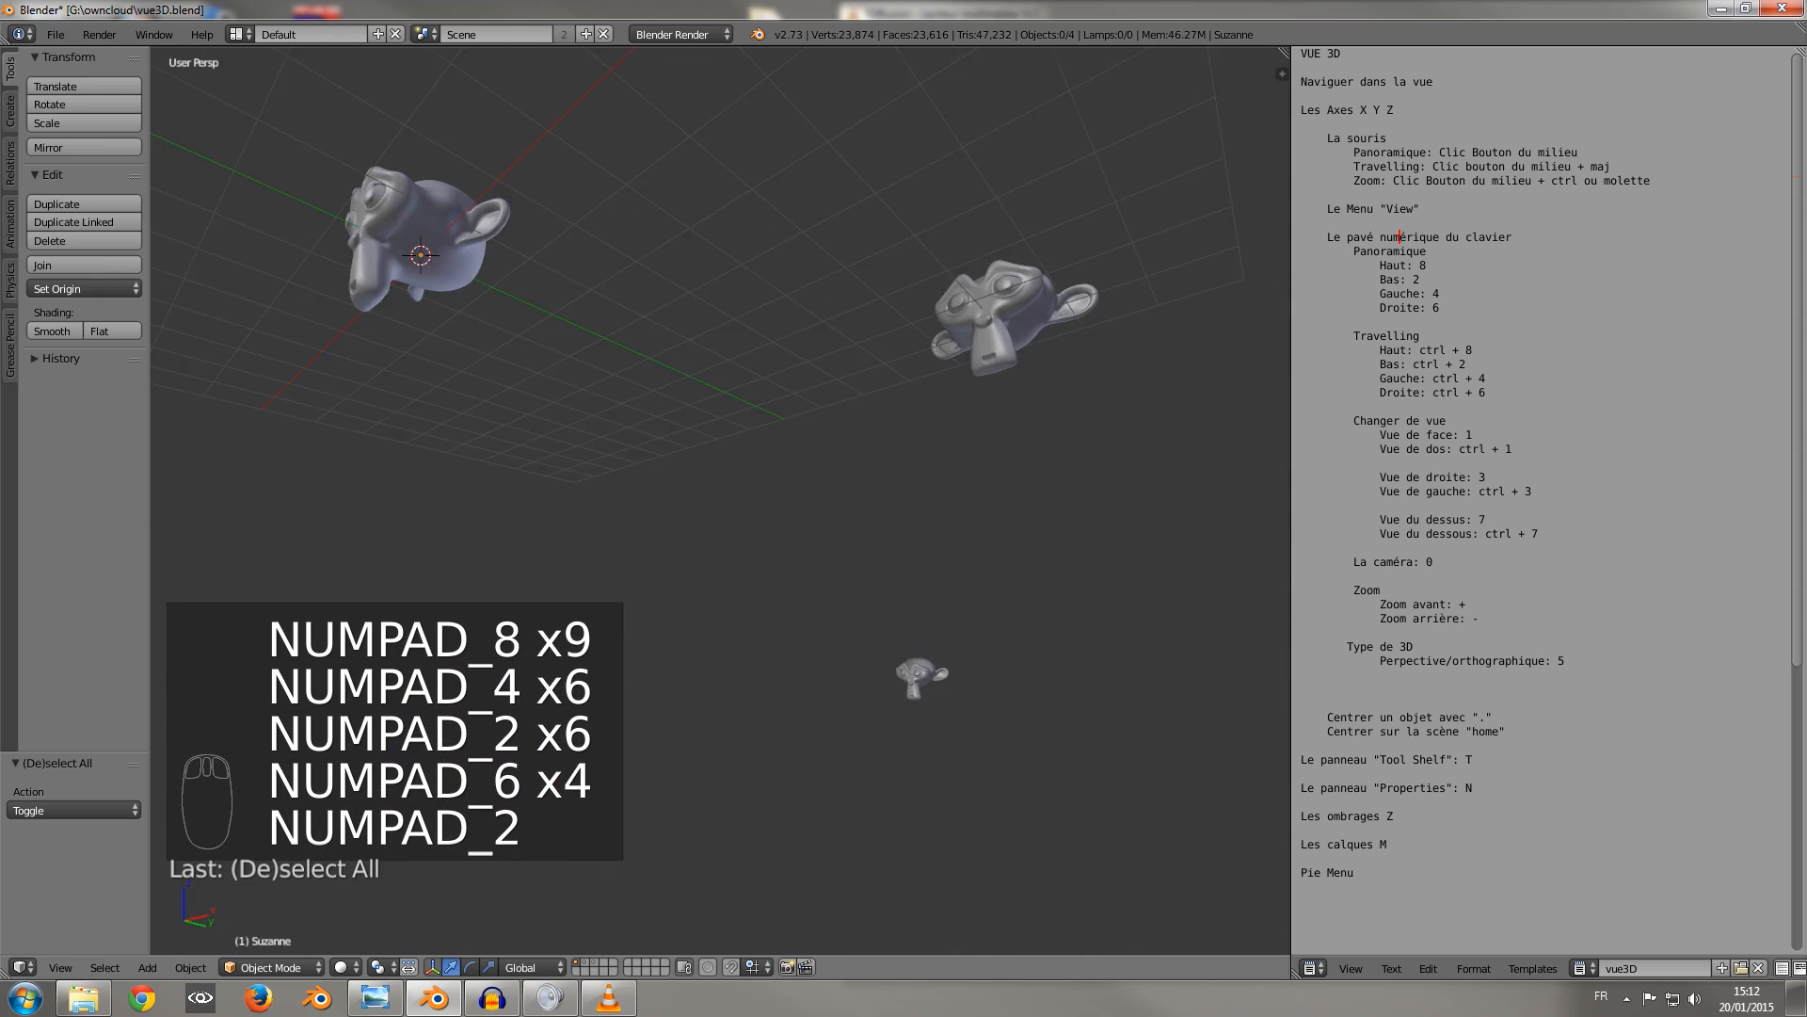
middle_drag(696, 424, 748, 570)
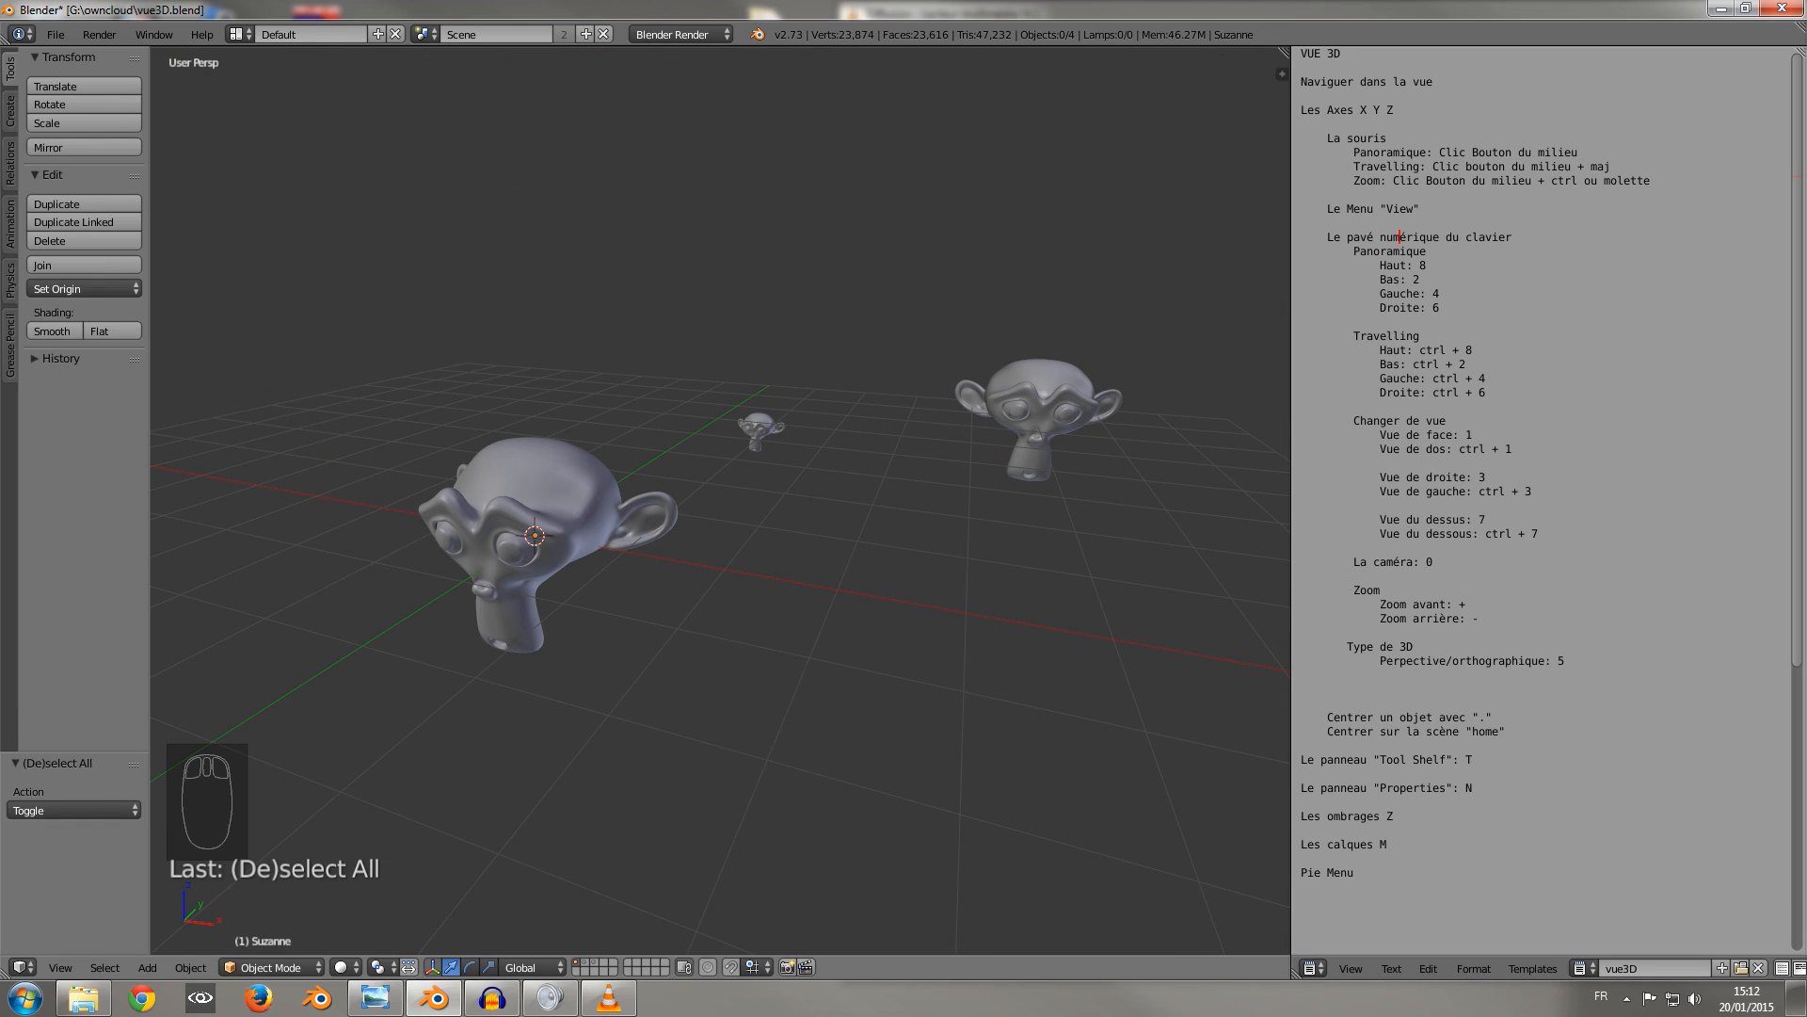
Pan the 3D view to the left and back to the right in steps without rotating it.
key(ctrl+KP_4)
key(ctrl+KP_4)
key(ctrl+KP_4)
key(ctrl+KP_4)
key(ctrl+KP_4)
key(ctrl+KP_4)
key(ctrl+KP_4)
key(ctrl+KP_4)
key(ctrl+KP_4)
key(ctrl+KP_4)
key(ctrl+KP_4)
key(ctrl+KP_4)
key(ctrl+KP_4)
key(ctrl+KP_4)
key(ctrl+KP_4)
key(ctrl+KP_4)
key(ctrl+KP_4)
key(ctrl+KP_4)
key(ctrl+KP_4)
key(ctrl+KP_4)
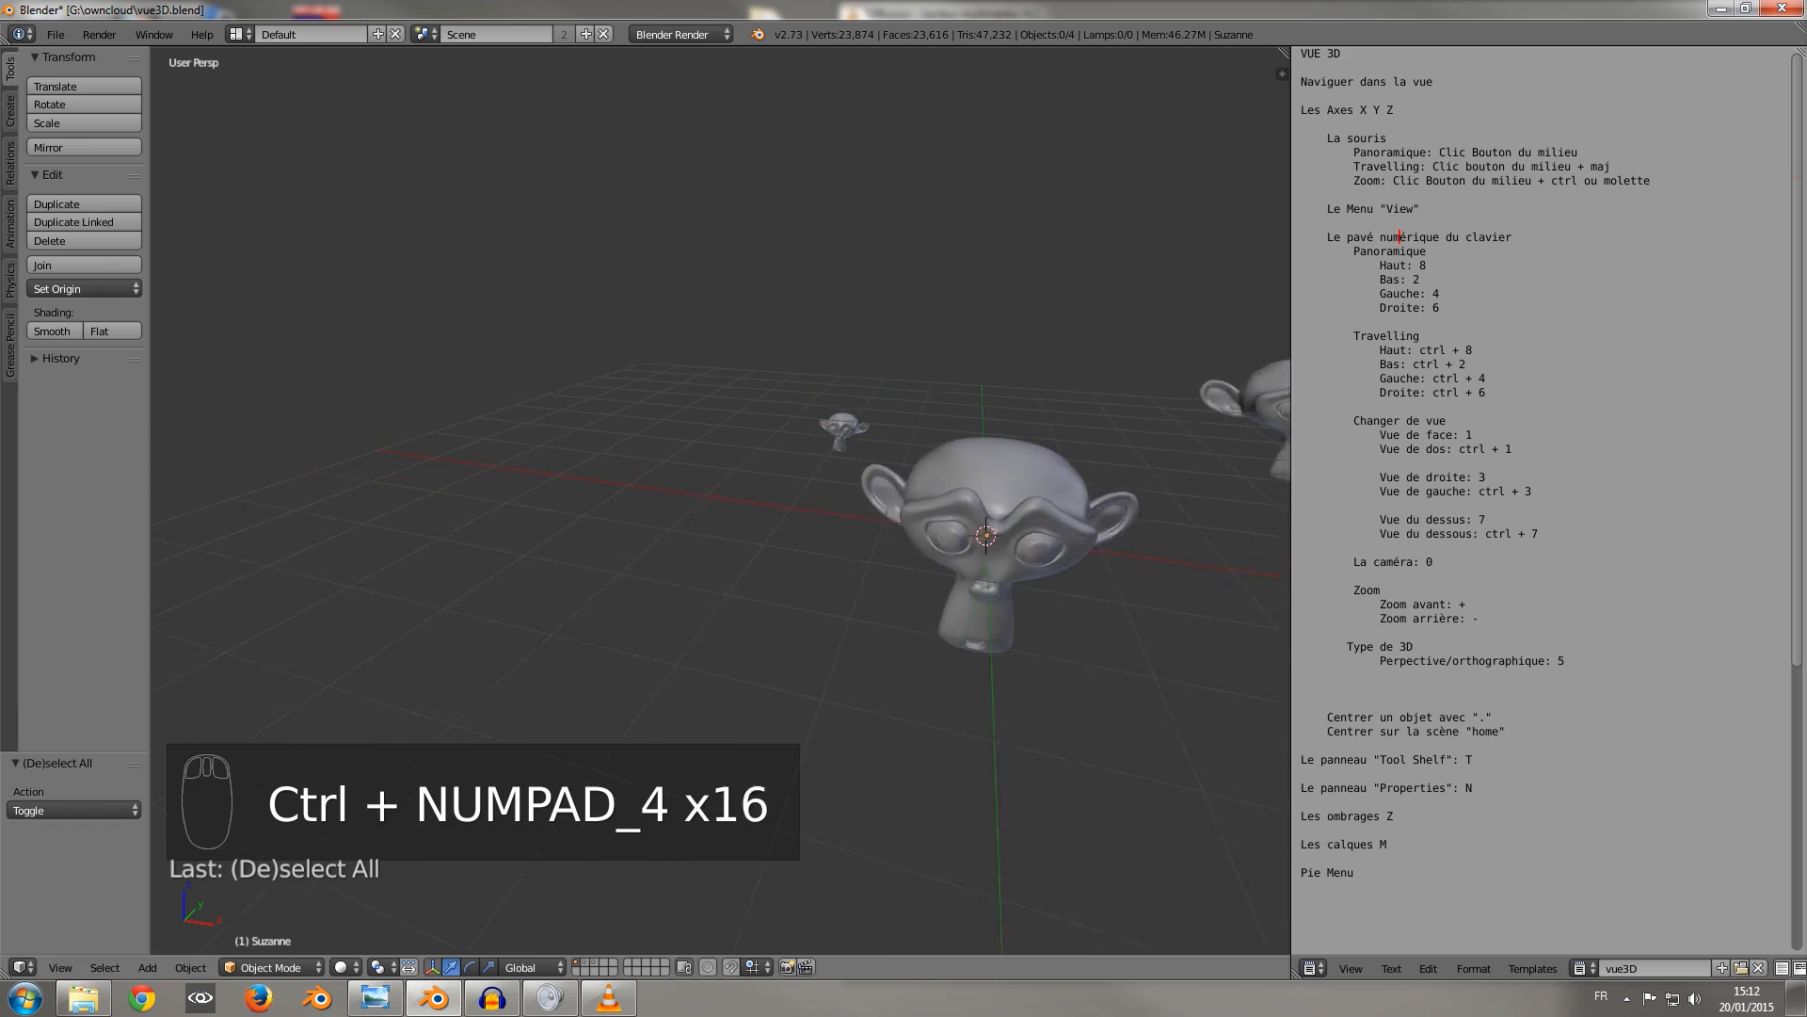
key(ctrl+KP_6)
key(ctrl+KP_6)
key(ctrl+KP_6)
key(ctrl+KP_6)
key(ctrl+KP_6)
key(ctrl+KP_6)
key(ctrl+KP_6)
key(ctrl+KP_6)
key(ctrl+KP_6)
key(ctrl+KP_6)
key(ctrl+KP_6)
key(ctrl+KP_6)
key(ctrl+KP_6)
key(ctrl+KP_6)
key(ctrl+KP_6)
key(ctrl+KP_6)
key(ctrl+KP_6)
key(ctrl+KP_6)
key(ctrl+KP_6)
key(ctrl+KP_6)
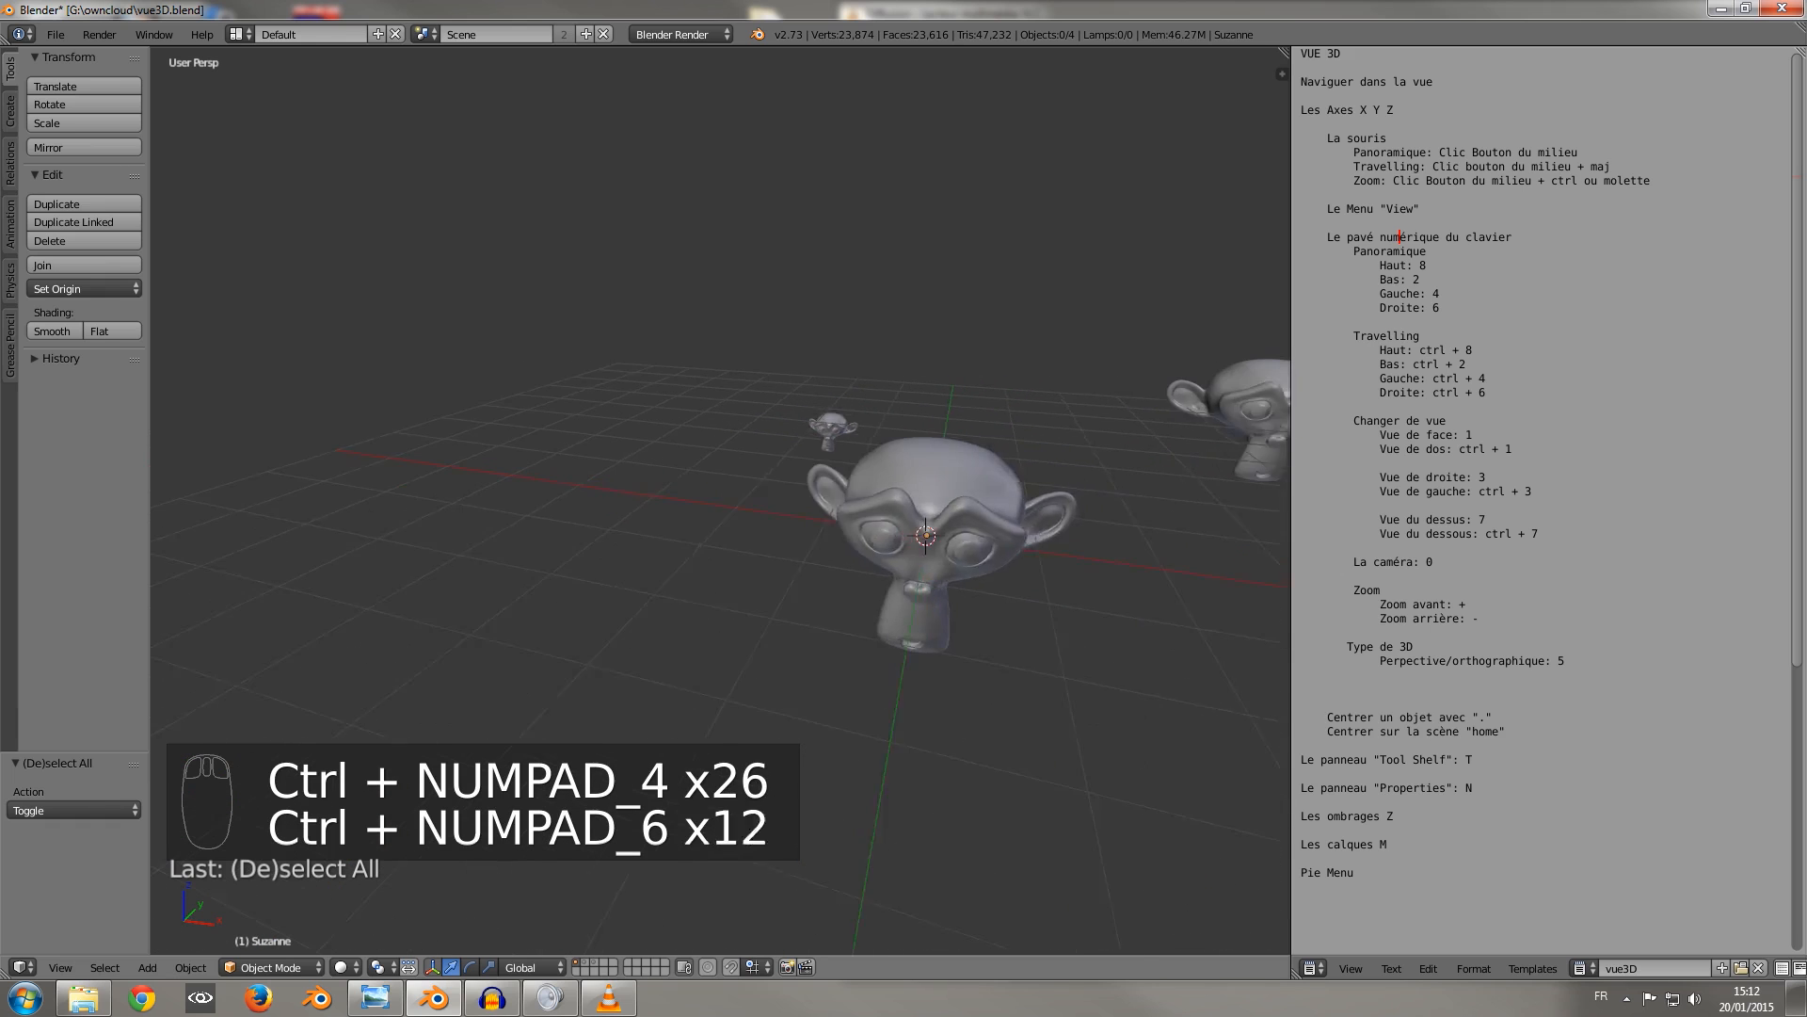
Pan the 3D view up and down in steps without rotating it.
key(ctrl+KP_8)
key(ctrl+KP_8)
key(ctrl+KP_8)
key(ctrl+KP_8)
key(ctrl+KP_8)
key(ctrl+KP_8)
key(ctrl+KP_8)
key(ctrl+KP_8)
key(ctrl+KP_8)
key(ctrl+KP_8)
key(ctrl+KP_8)
key(ctrl+KP_8)
key(ctrl+KP_8)
key(ctrl+KP_8)
key(ctrl+KP_8)
key(ctrl+KP_8)
key(ctrl+KP_8)
key(ctrl+KP_8)
key(ctrl+KP_8)
key(ctrl+KP_8)
key(ctrl+KP_8)
key(ctrl+KP_2)
key(ctrl+KP_2)
key(ctrl+KP_2)
key(ctrl+KP_2)
key(ctrl+KP_2)
key(ctrl+KP_2)
key(ctrl+KP_2)
key(ctrl+KP_2)
key(ctrl+KP_2)
key(ctrl+KP_2)
key(ctrl+KP_2)
key(ctrl+KP_2)
key(ctrl+KP_2)
key(ctrl+KP_2)
key(ctrl+KP_2)
key(ctrl+KP_2)
key(ctrl+KP_2)
key(ctrl+KP_2)
key(ctrl+KP_2)
key(ctrl+KP_2)
key(ctrl+KP_2)
key(ctrl+KP_2)
key(ctrl+KP_2)
key(ctrl+KP_2)
key(ctrl+KP_2)
key(ctrl+KP_2)
key(ctrl+KP_2)
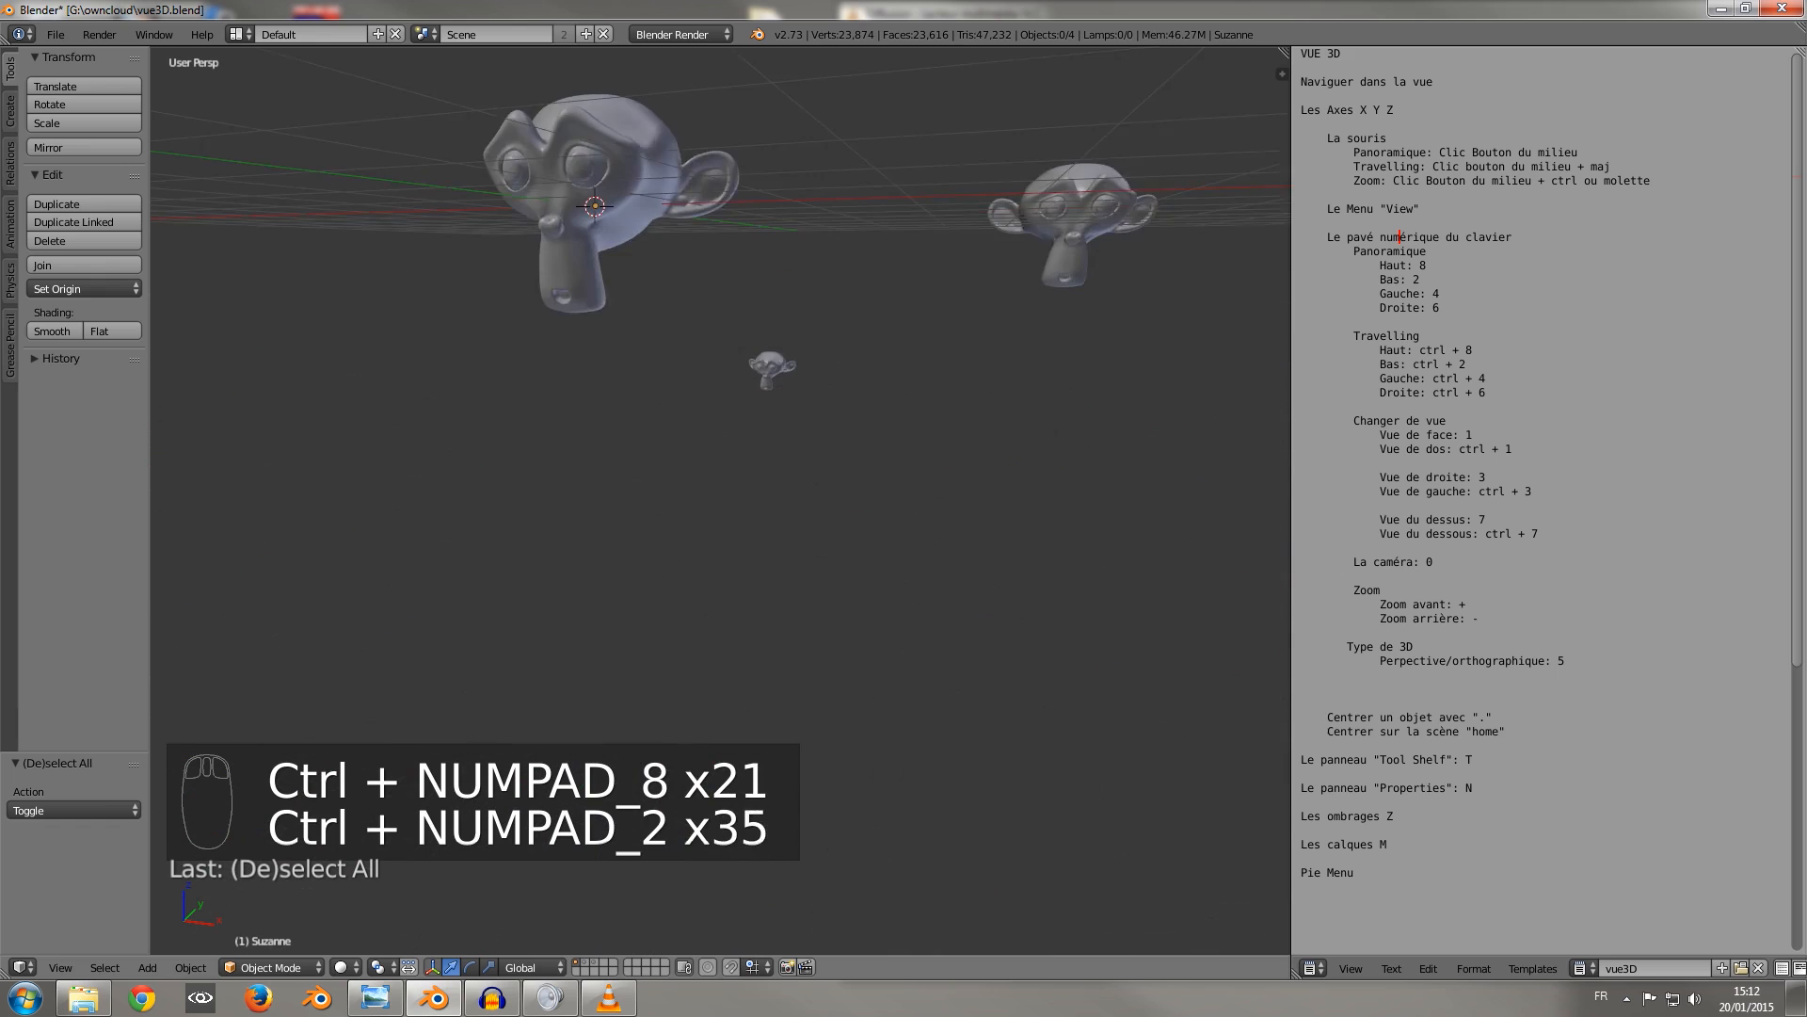
View the heads from the back, orbit freely round to their faces, and zoom out until the camera shows.
key(ctrl+KP_1)
key(KP_4)
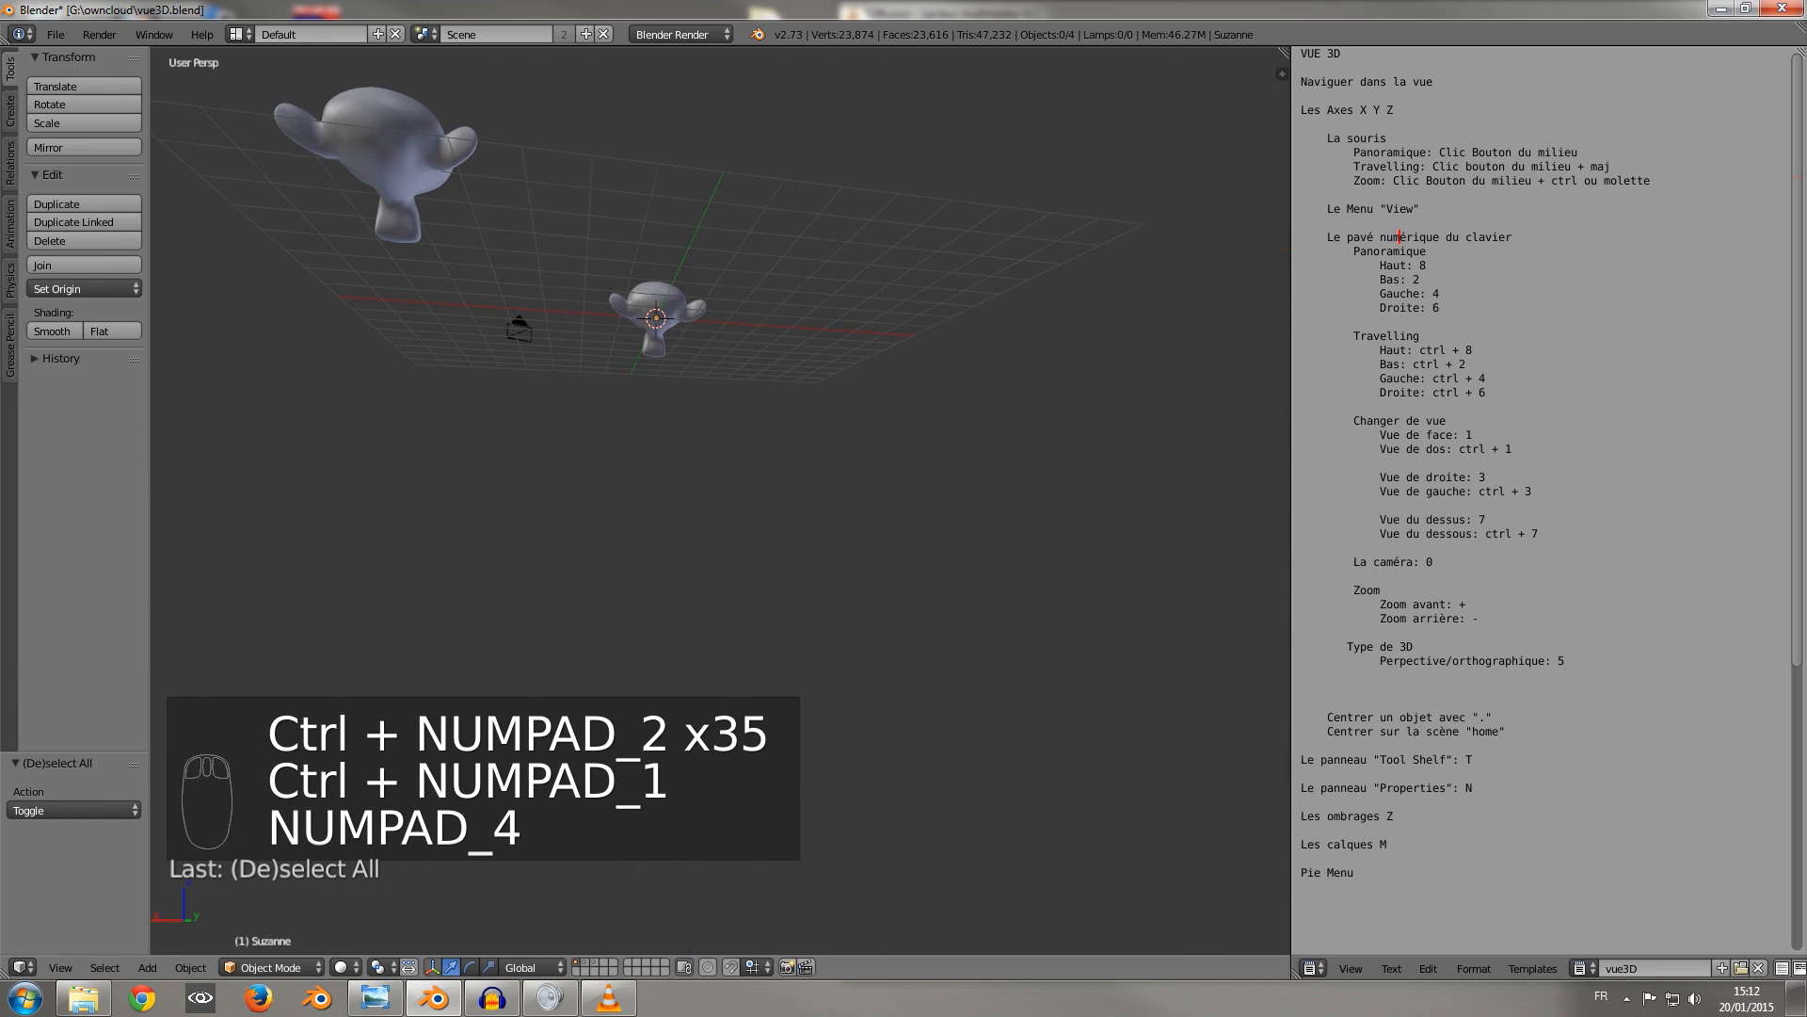
middle_drag(659, 452, 1021, 539)
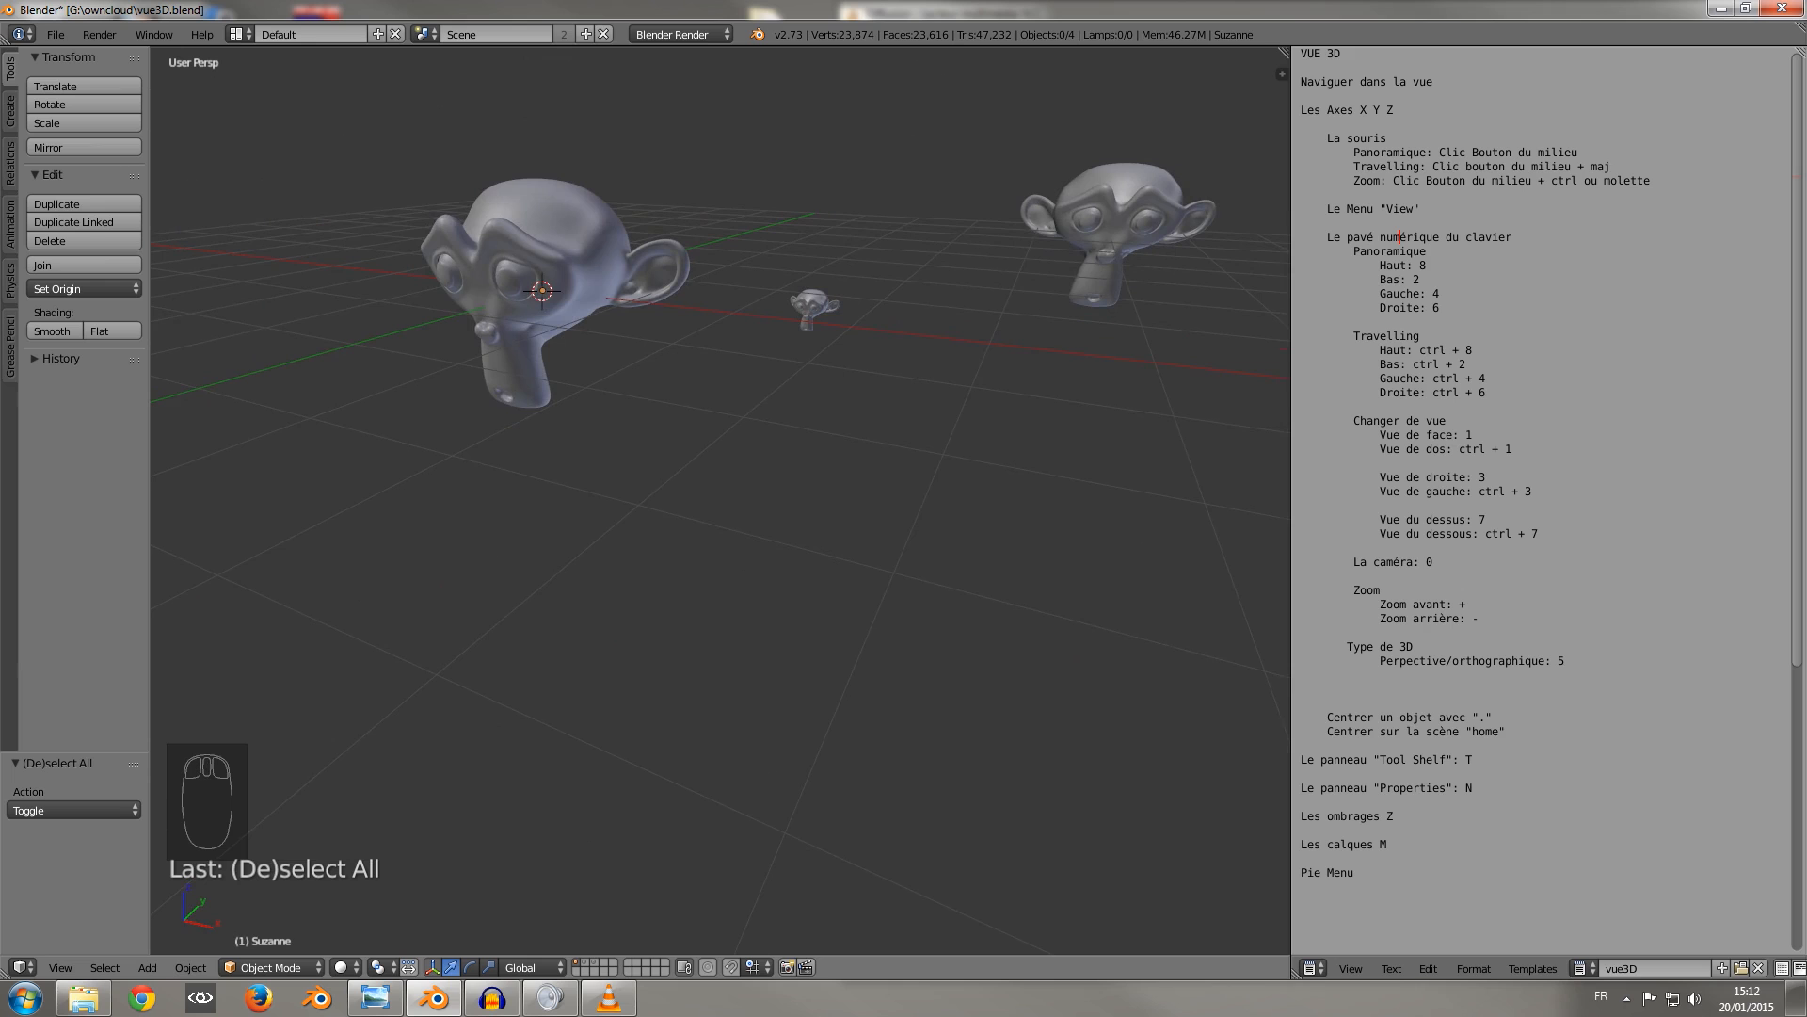
scroll(720, 499, down, 9)
scroll(720, 499, up, 5)
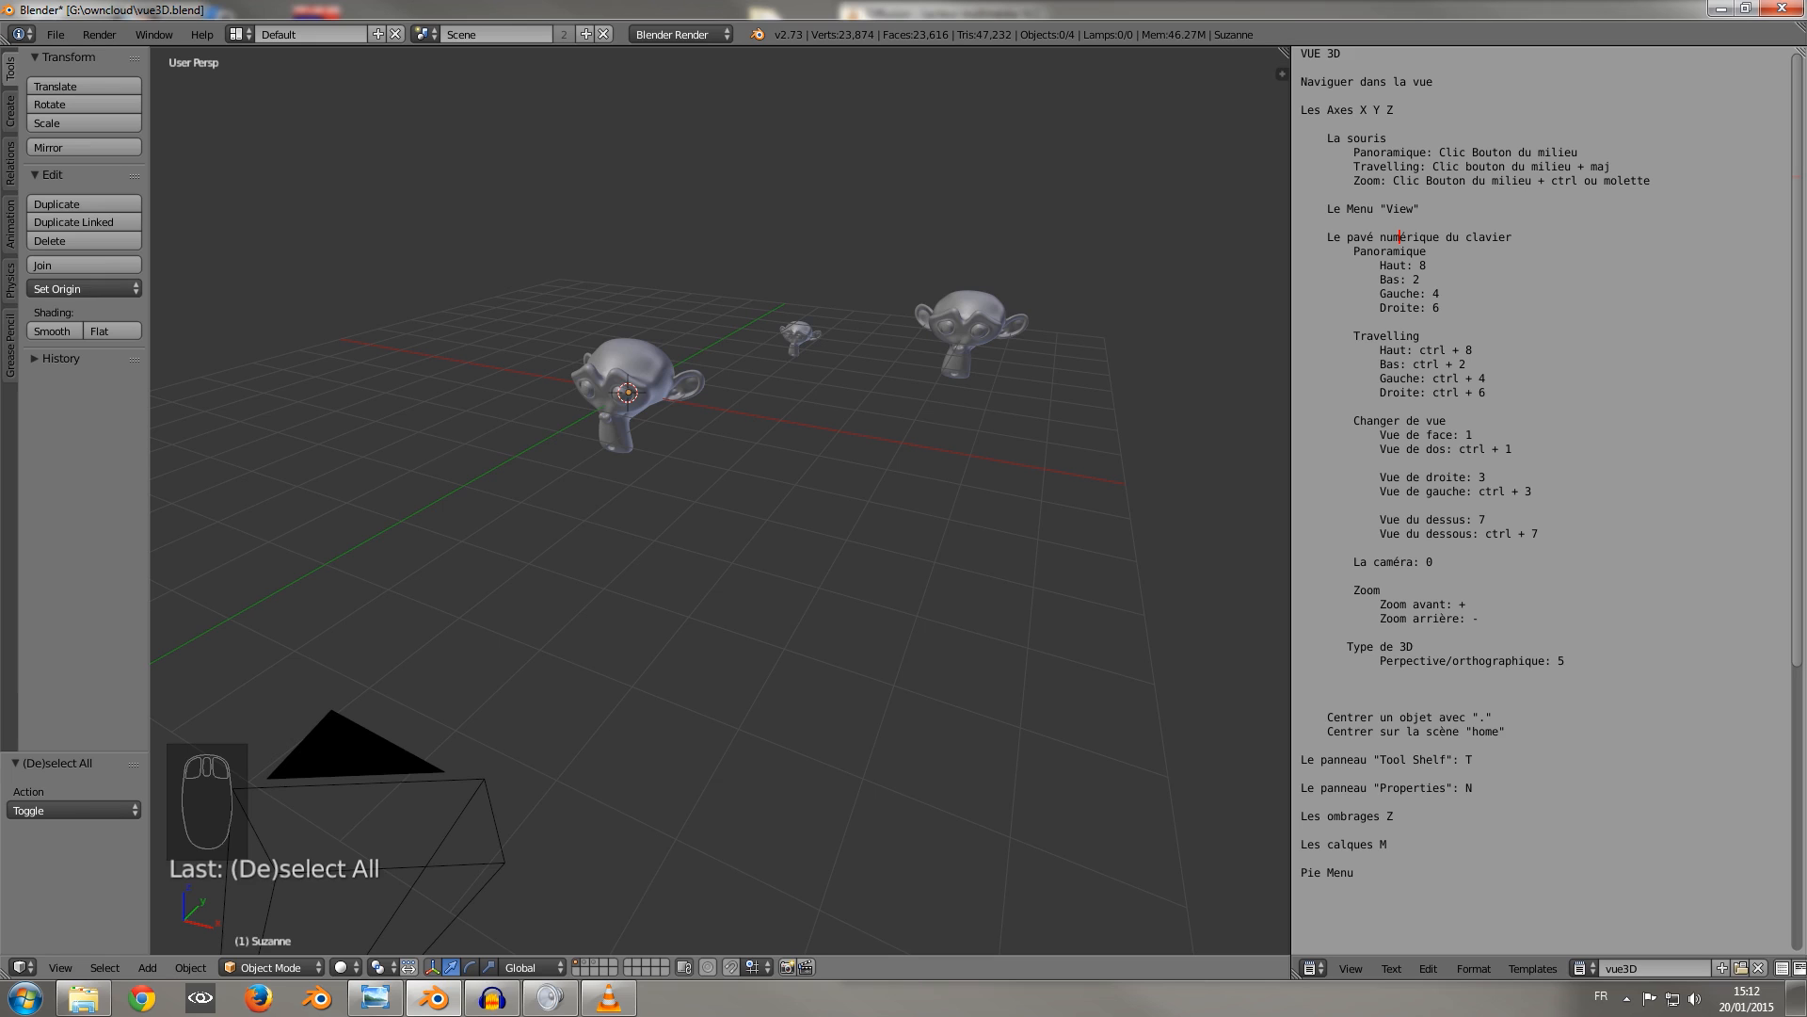
Cycle through the front, top and right orthographic views, and return to the front view.
key(KP_1)
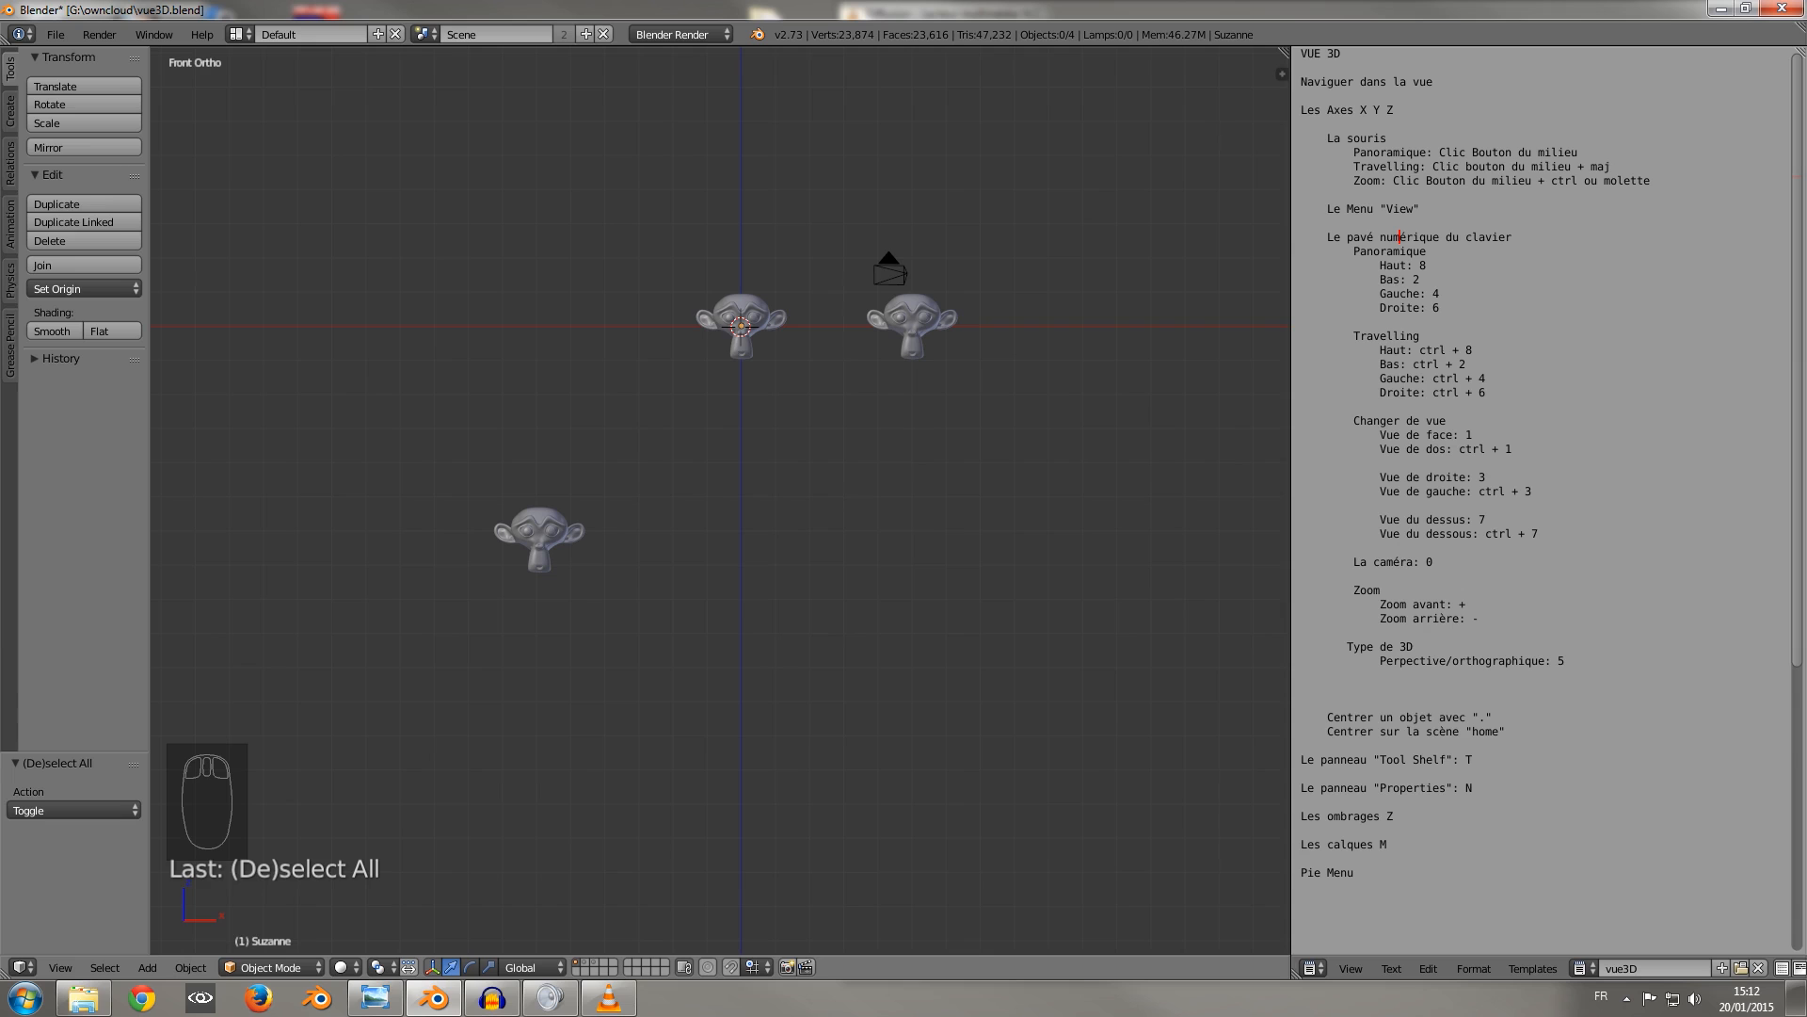
key(KP_1)
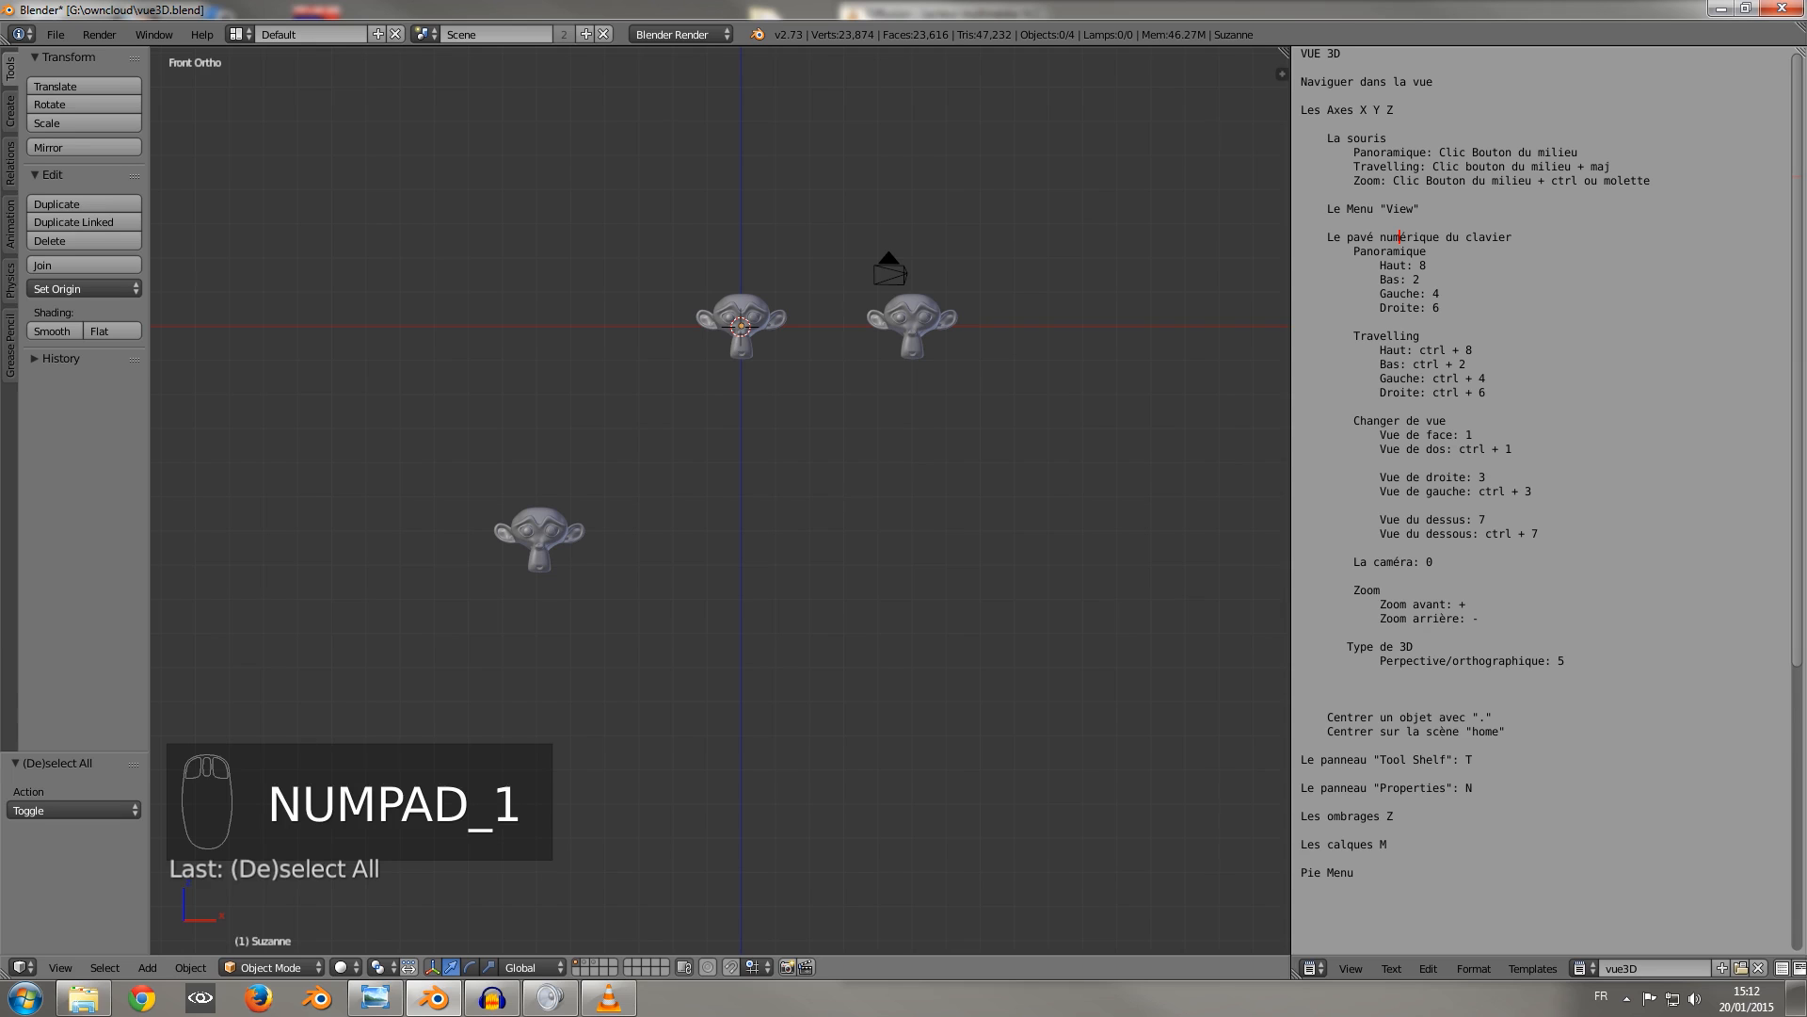
key(KP_7)
key(KP_3)
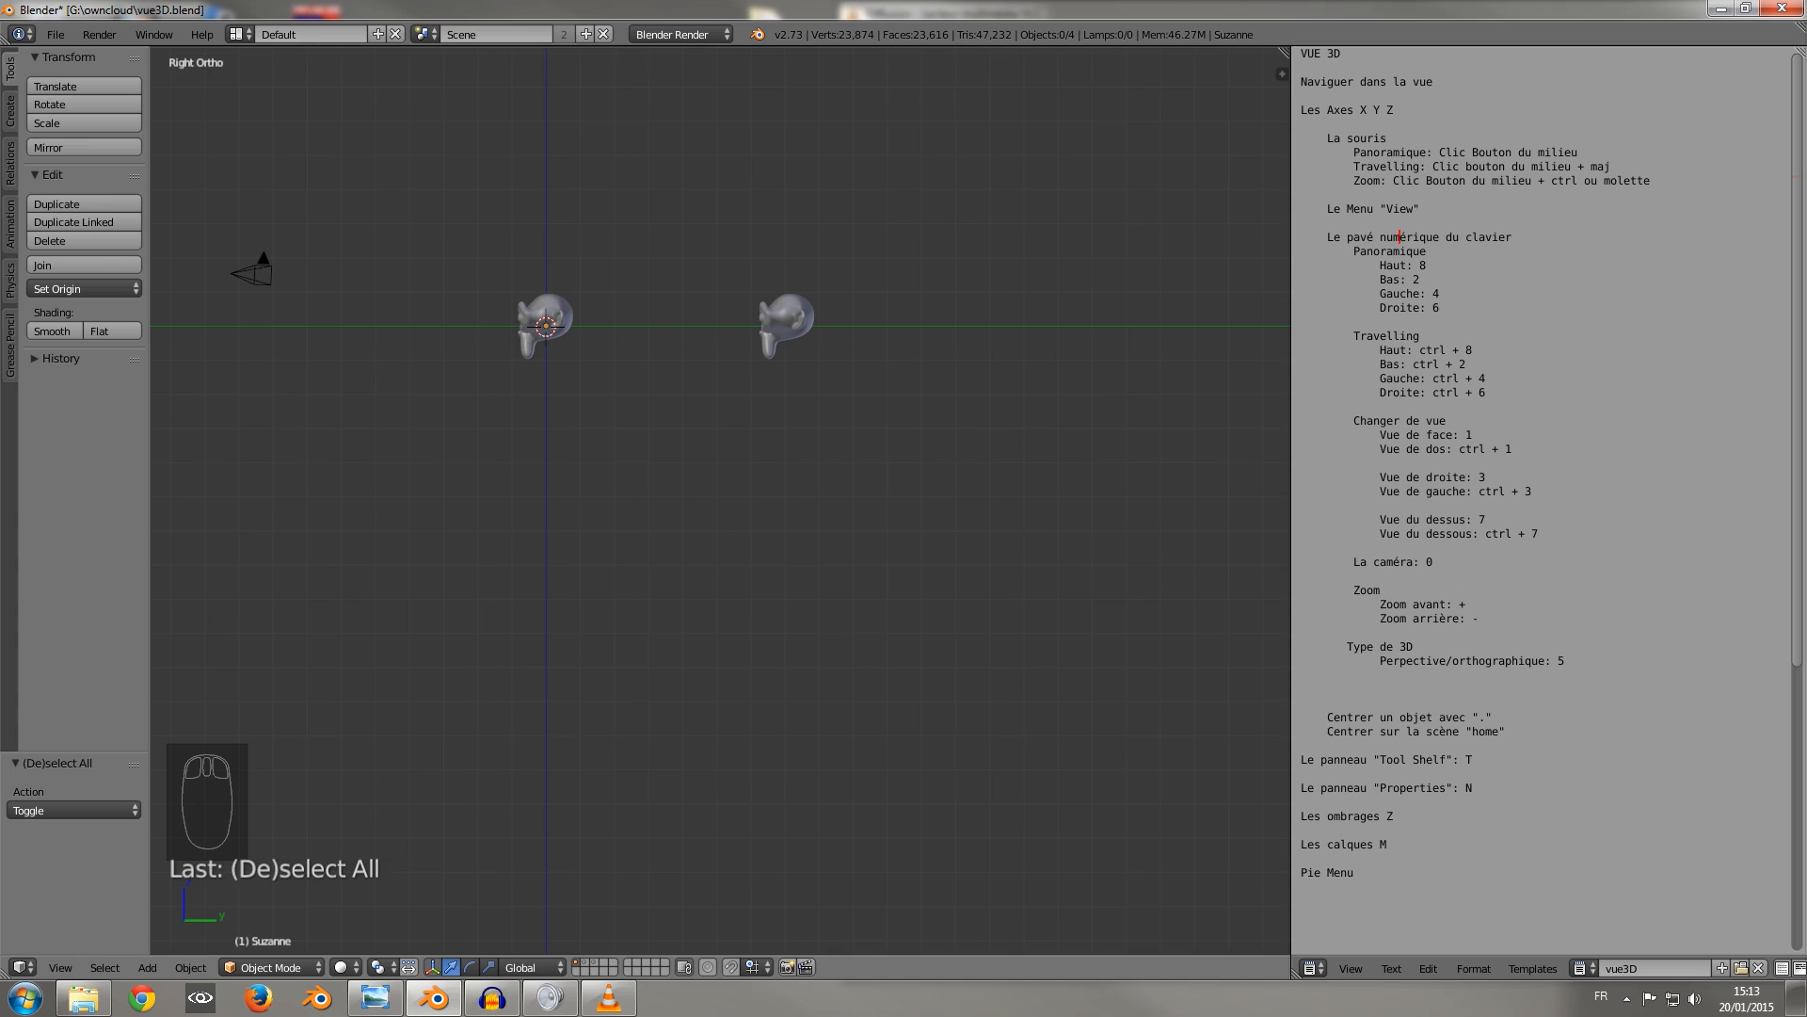
key(KP_1)
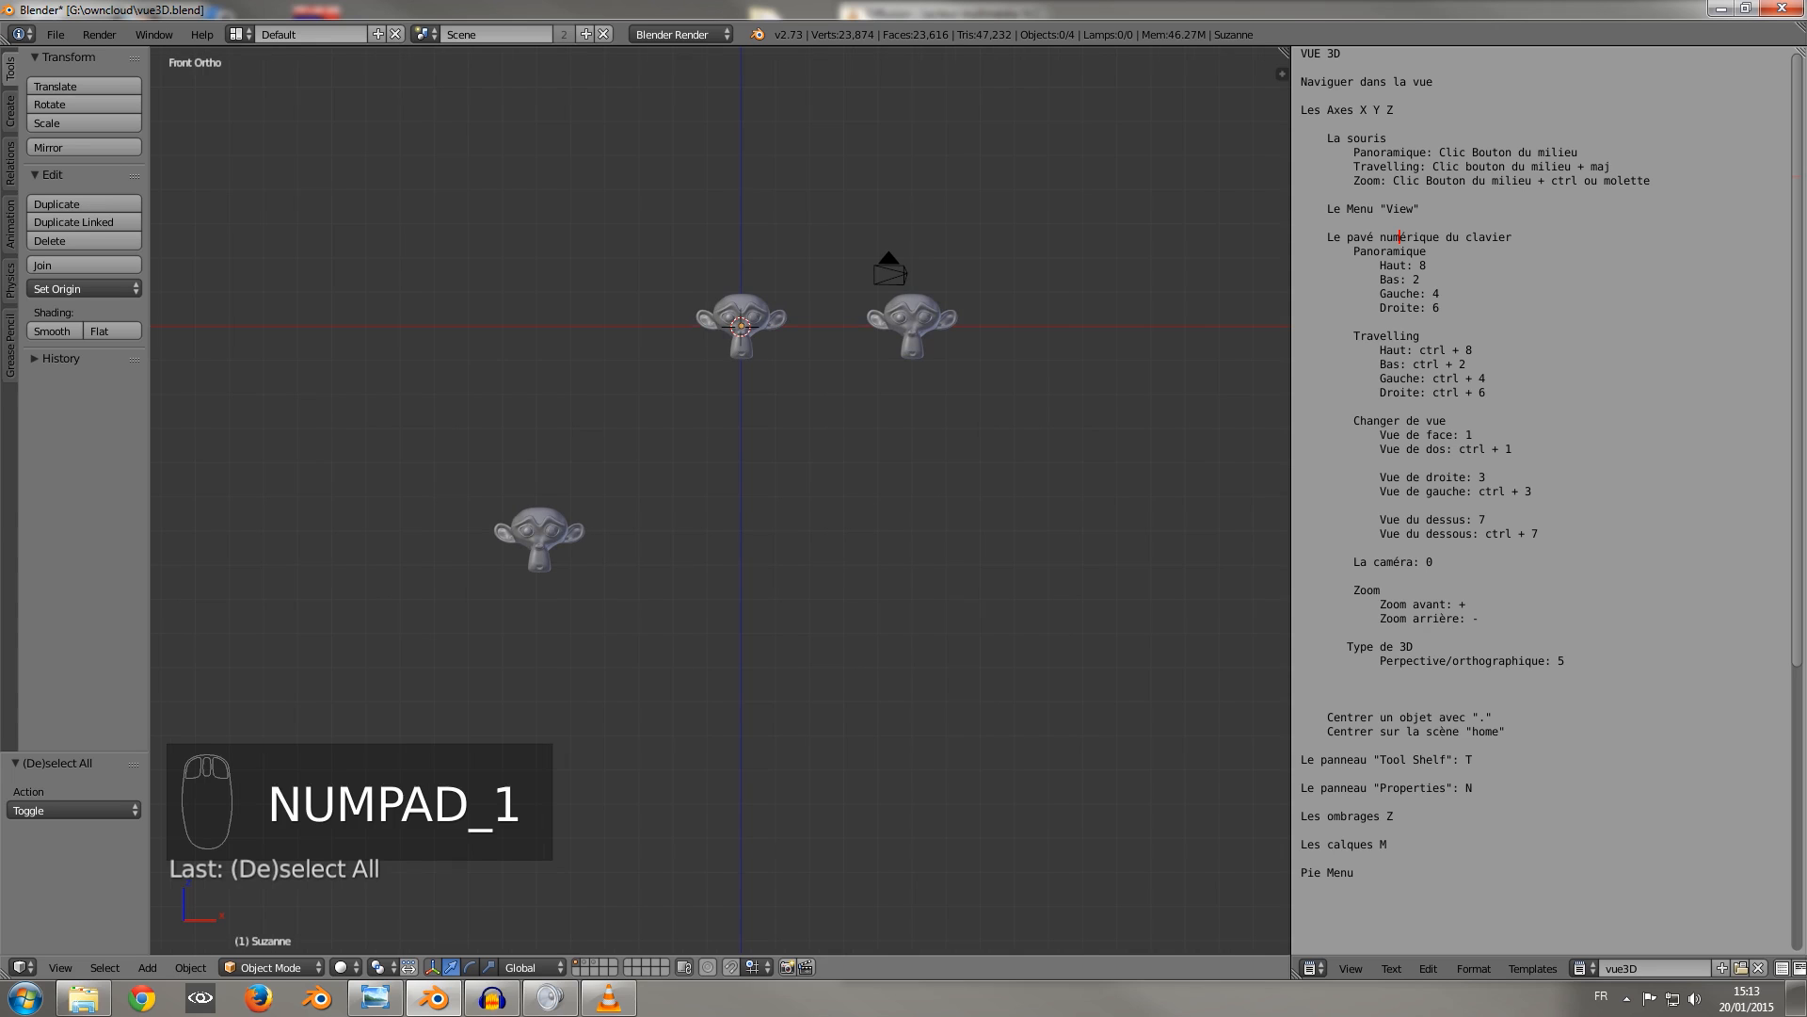
Cycle through the opposite orthographic views: back, bottom and left.
key(ctrl+KP_1)
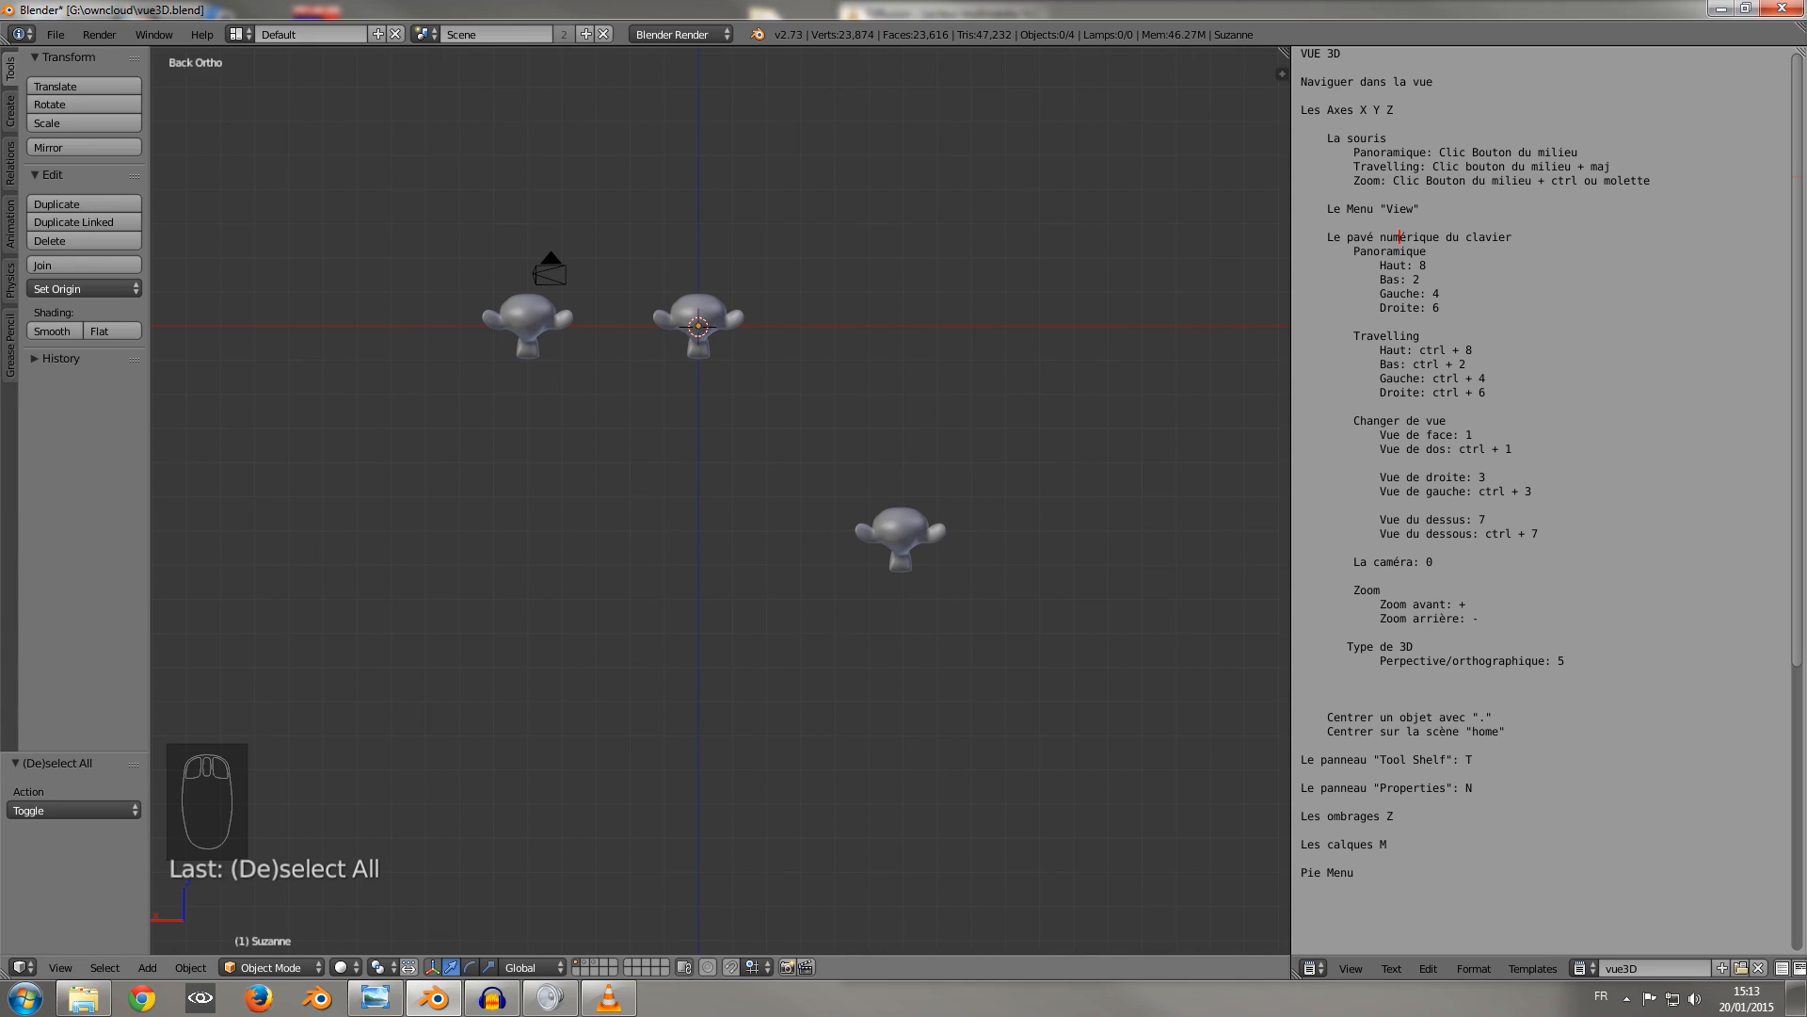
key(ctrl+KP_7)
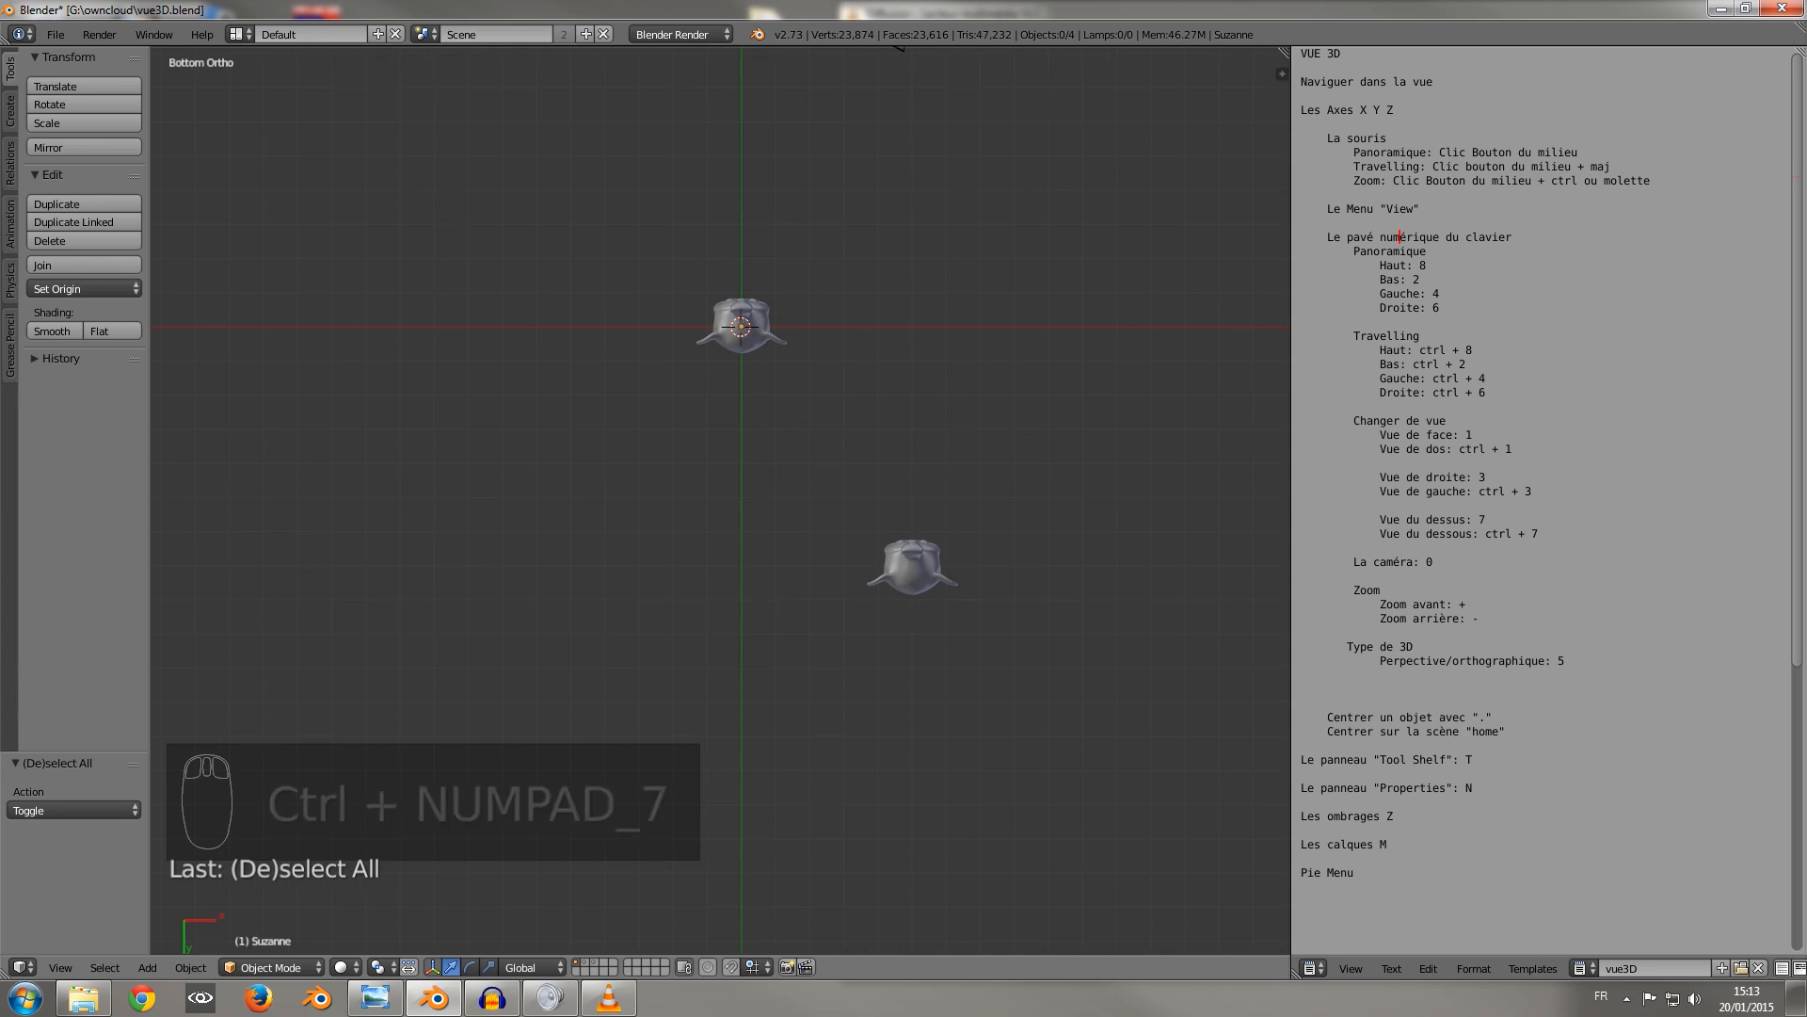
key(ctrl+KP_3)
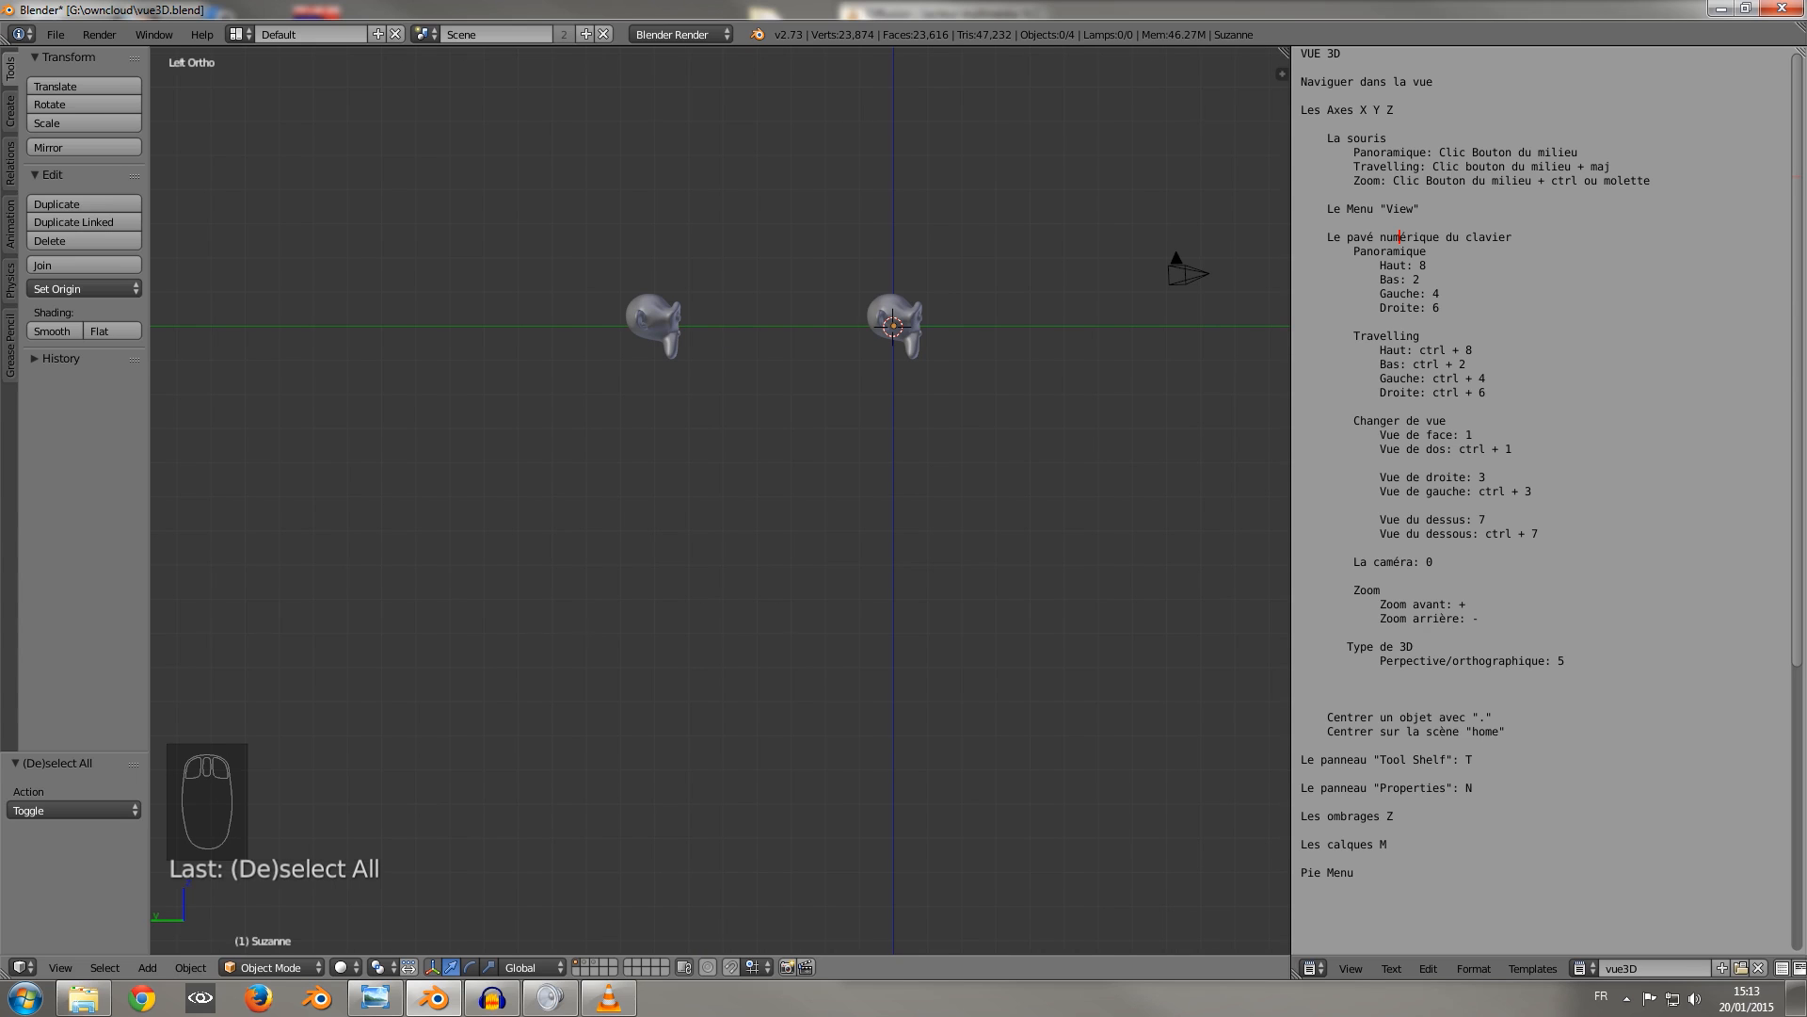
Leave the orthographic side view for a free perspective view and select the camera object.
middle_drag(720, 499, 629, 421)
scroll(743, 471, up, 2)
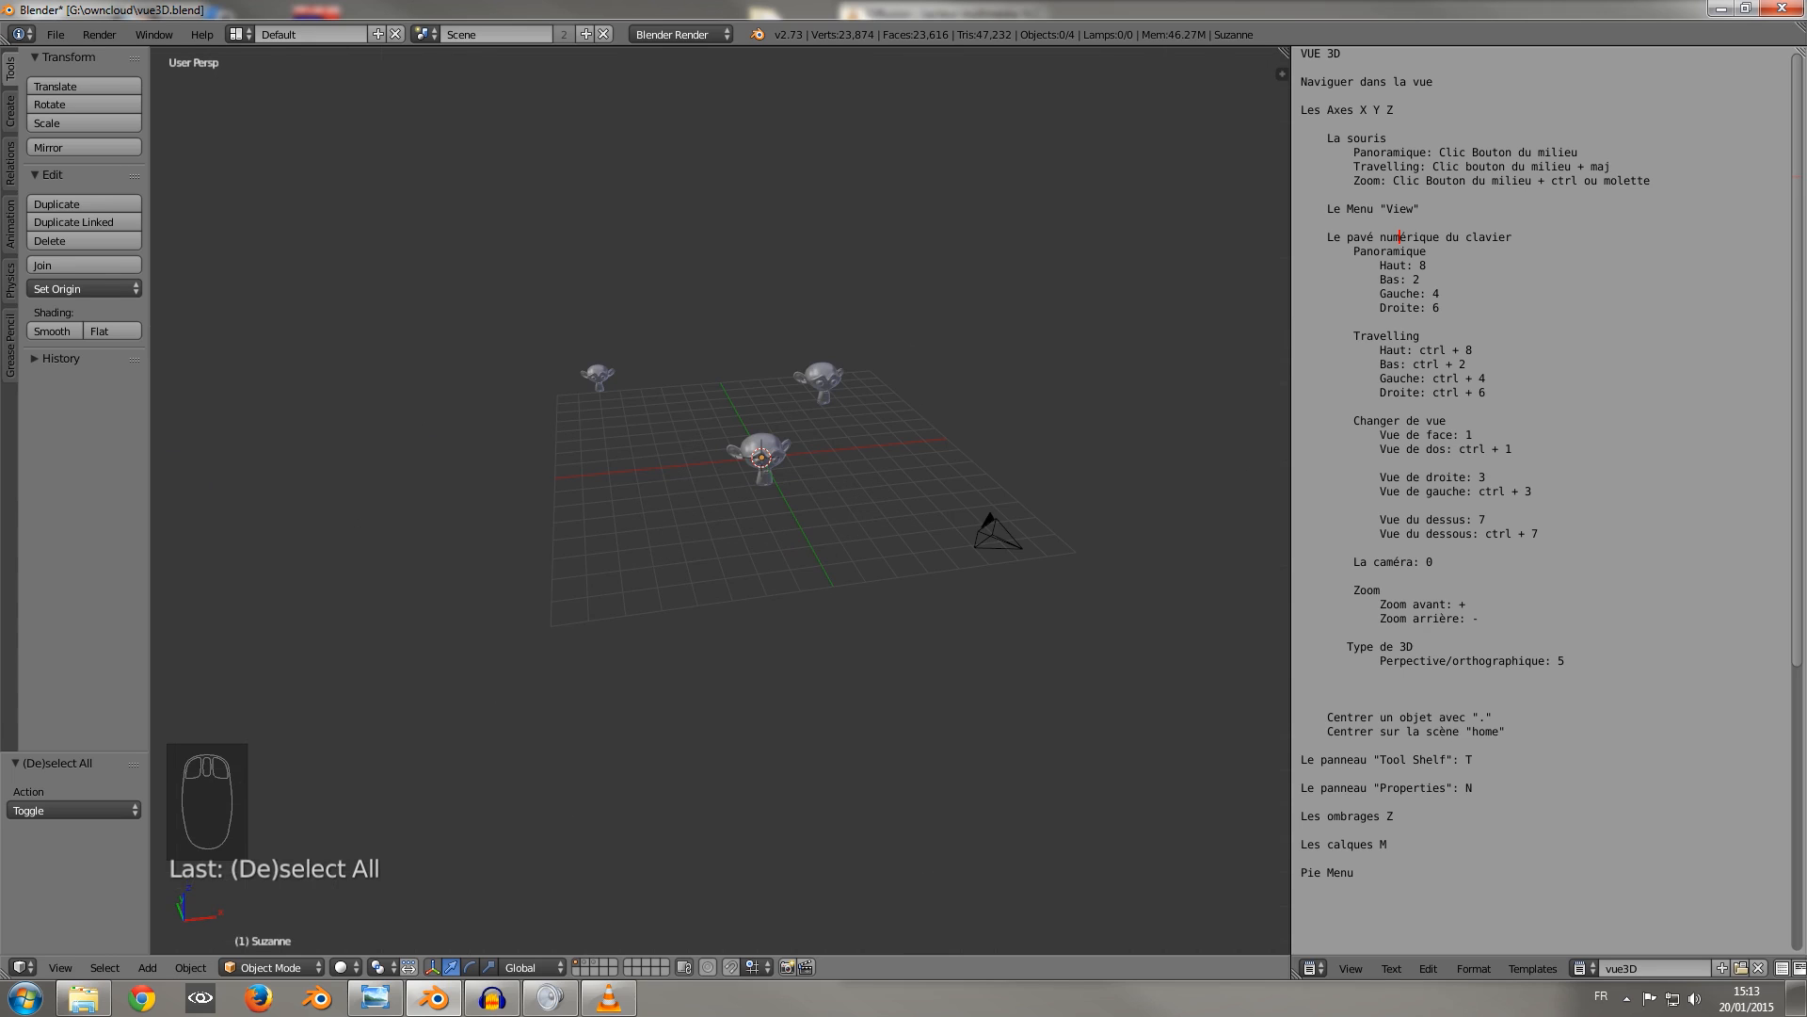
middle_drag(743, 471, 789, 466)
right_click(1081, 446)
middle_drag(1081, 447, 883, 629)
scroll(699, 501, up, 4)
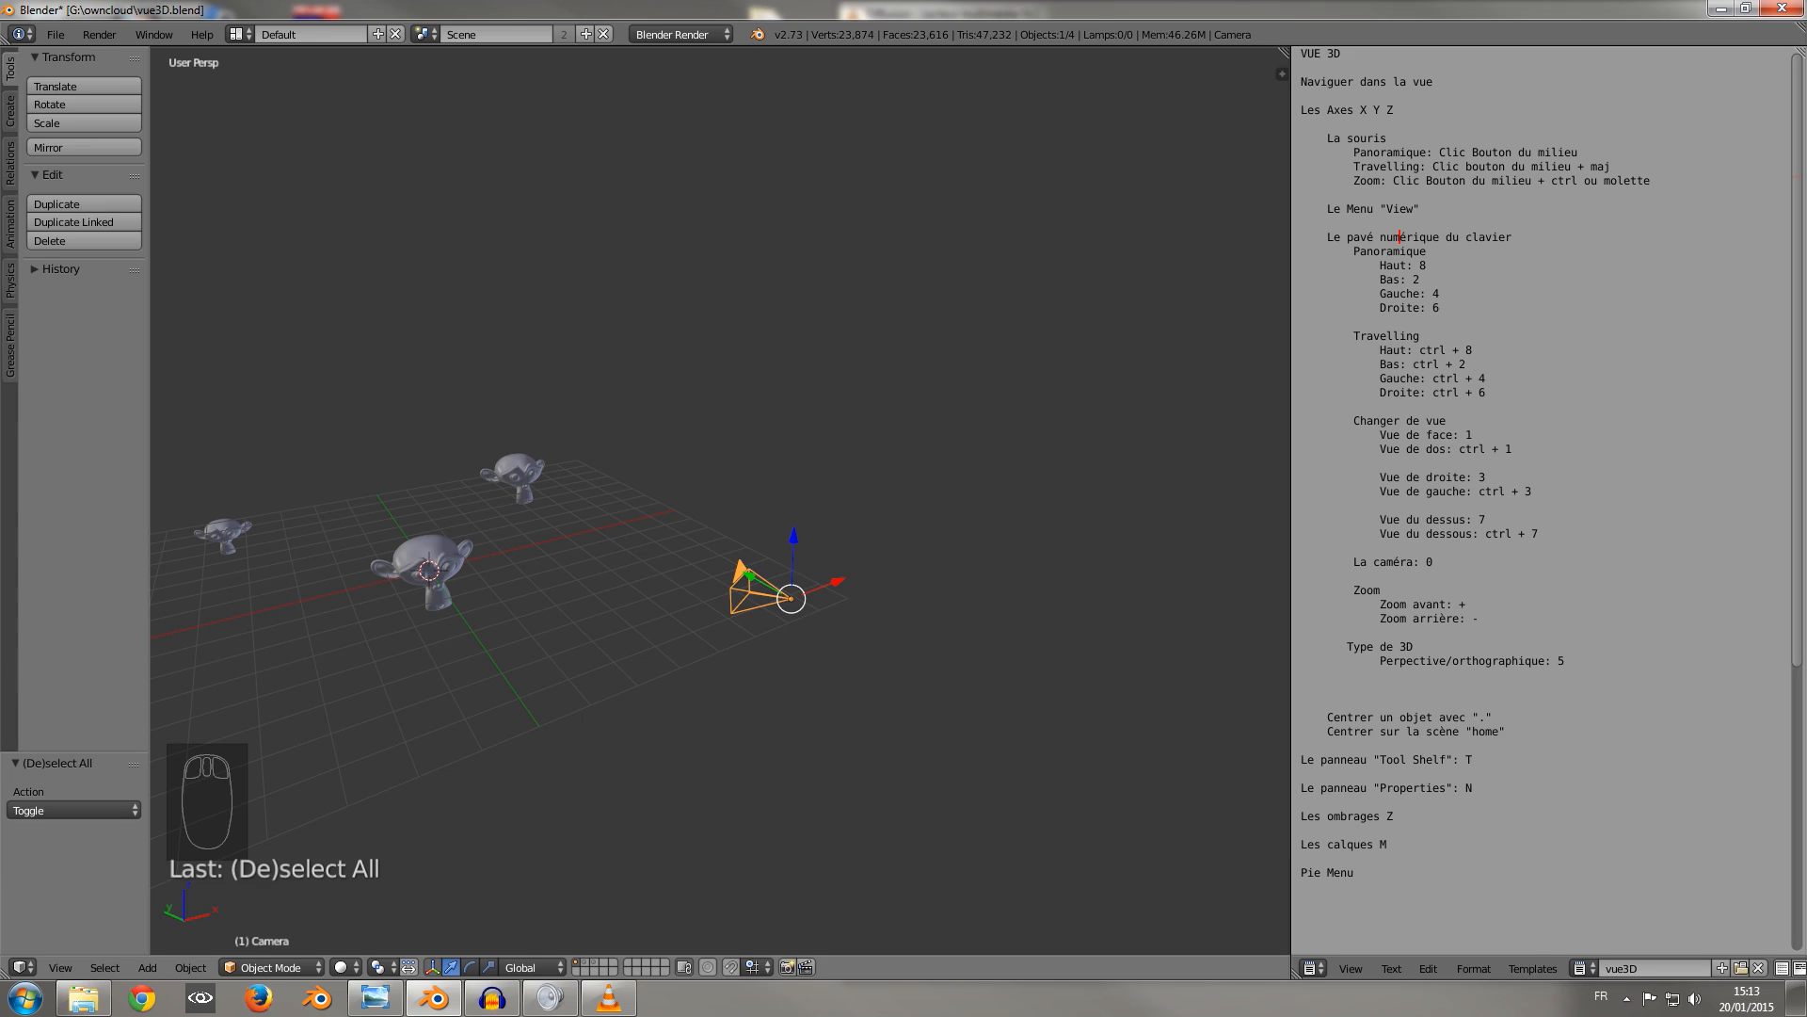
Look through the camera, and leave it for a free perspective view showing the camera and all three monkey heads.
key(KP_0)
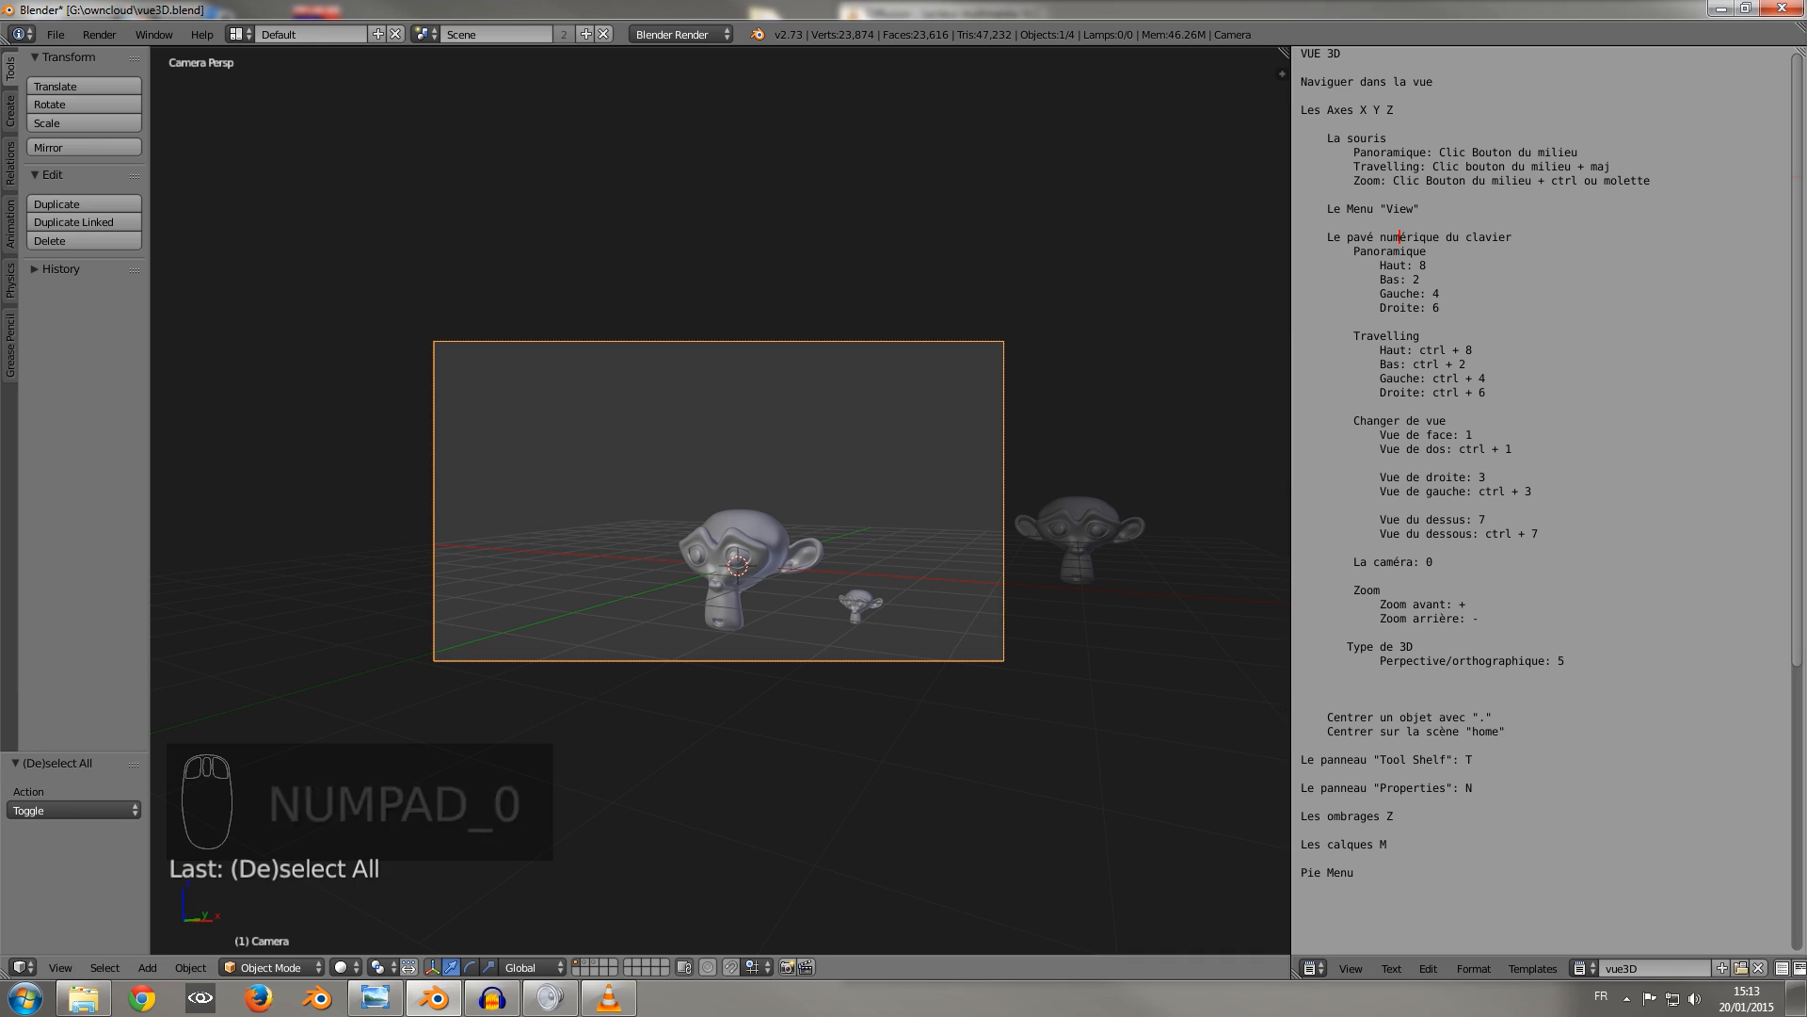
key(Escape)
middle_drag(720, 499, 805, 551)
scroll(720, 500, down, 3)
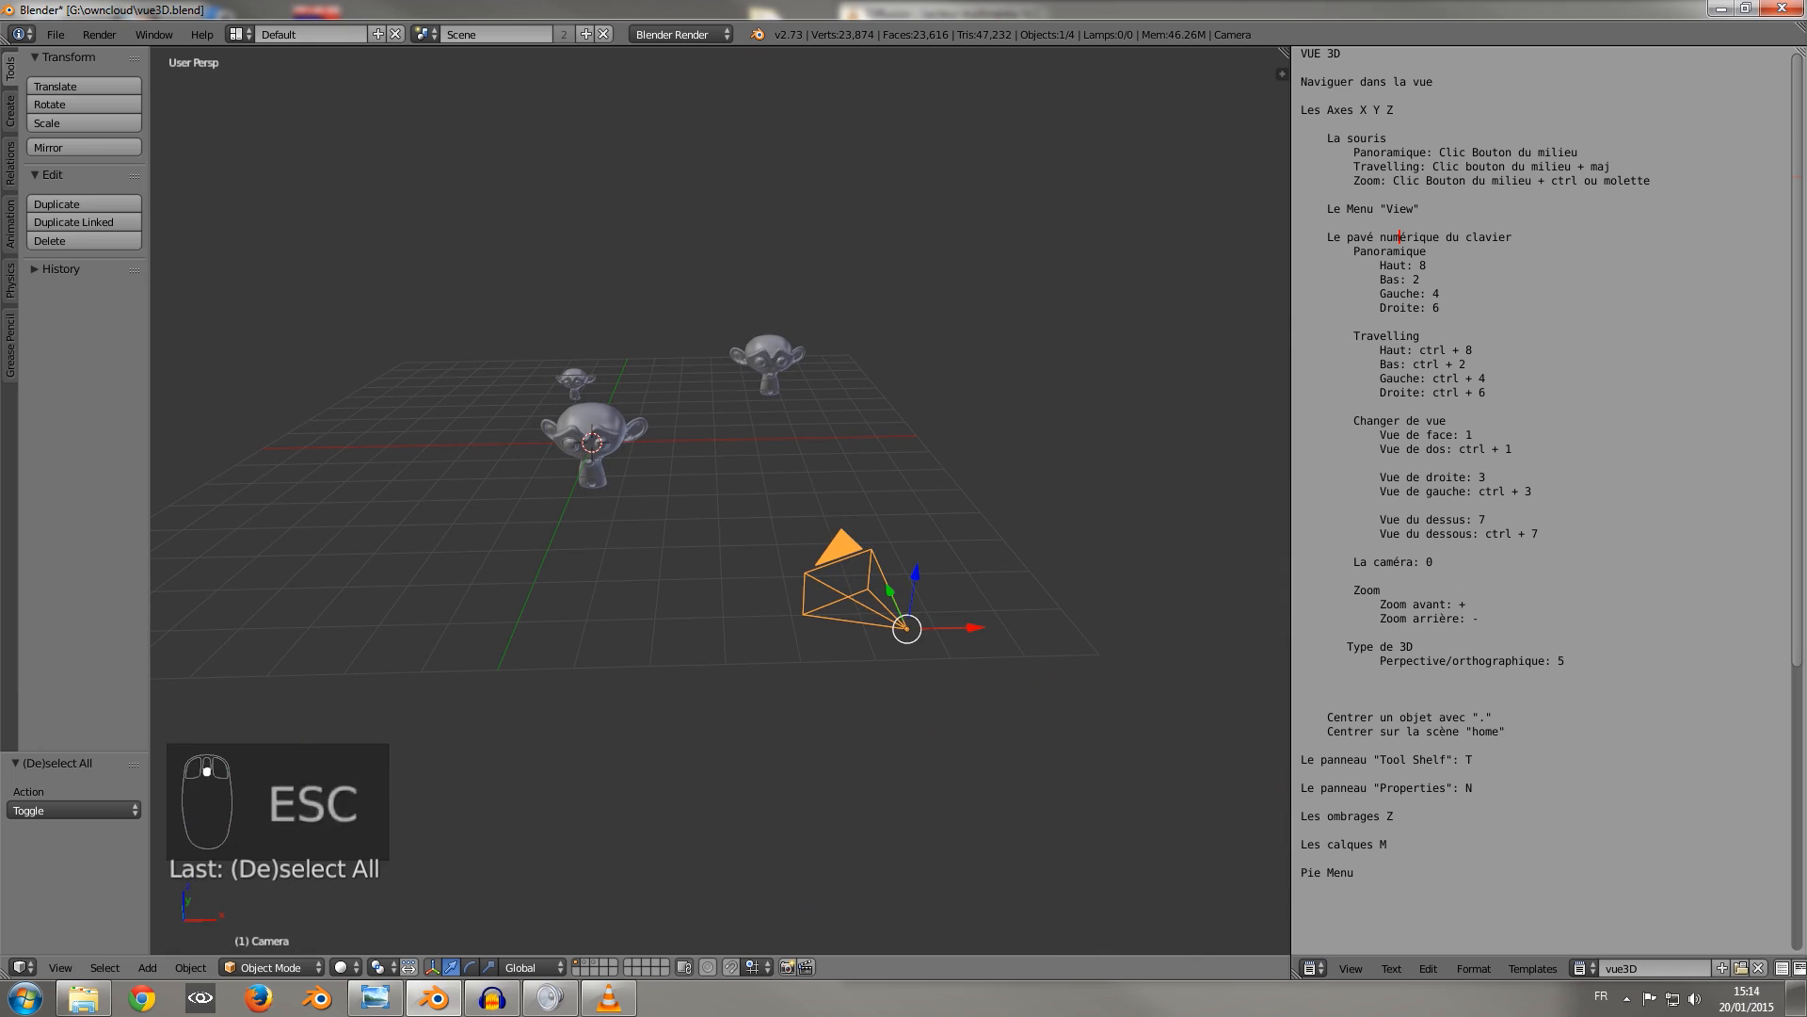
Split the 3D view into two side-by-side areas and hide the tool shelf in both.
shift+middle_drag(720, 499, 671, 495)
drag(1285, 53, 731, 59)
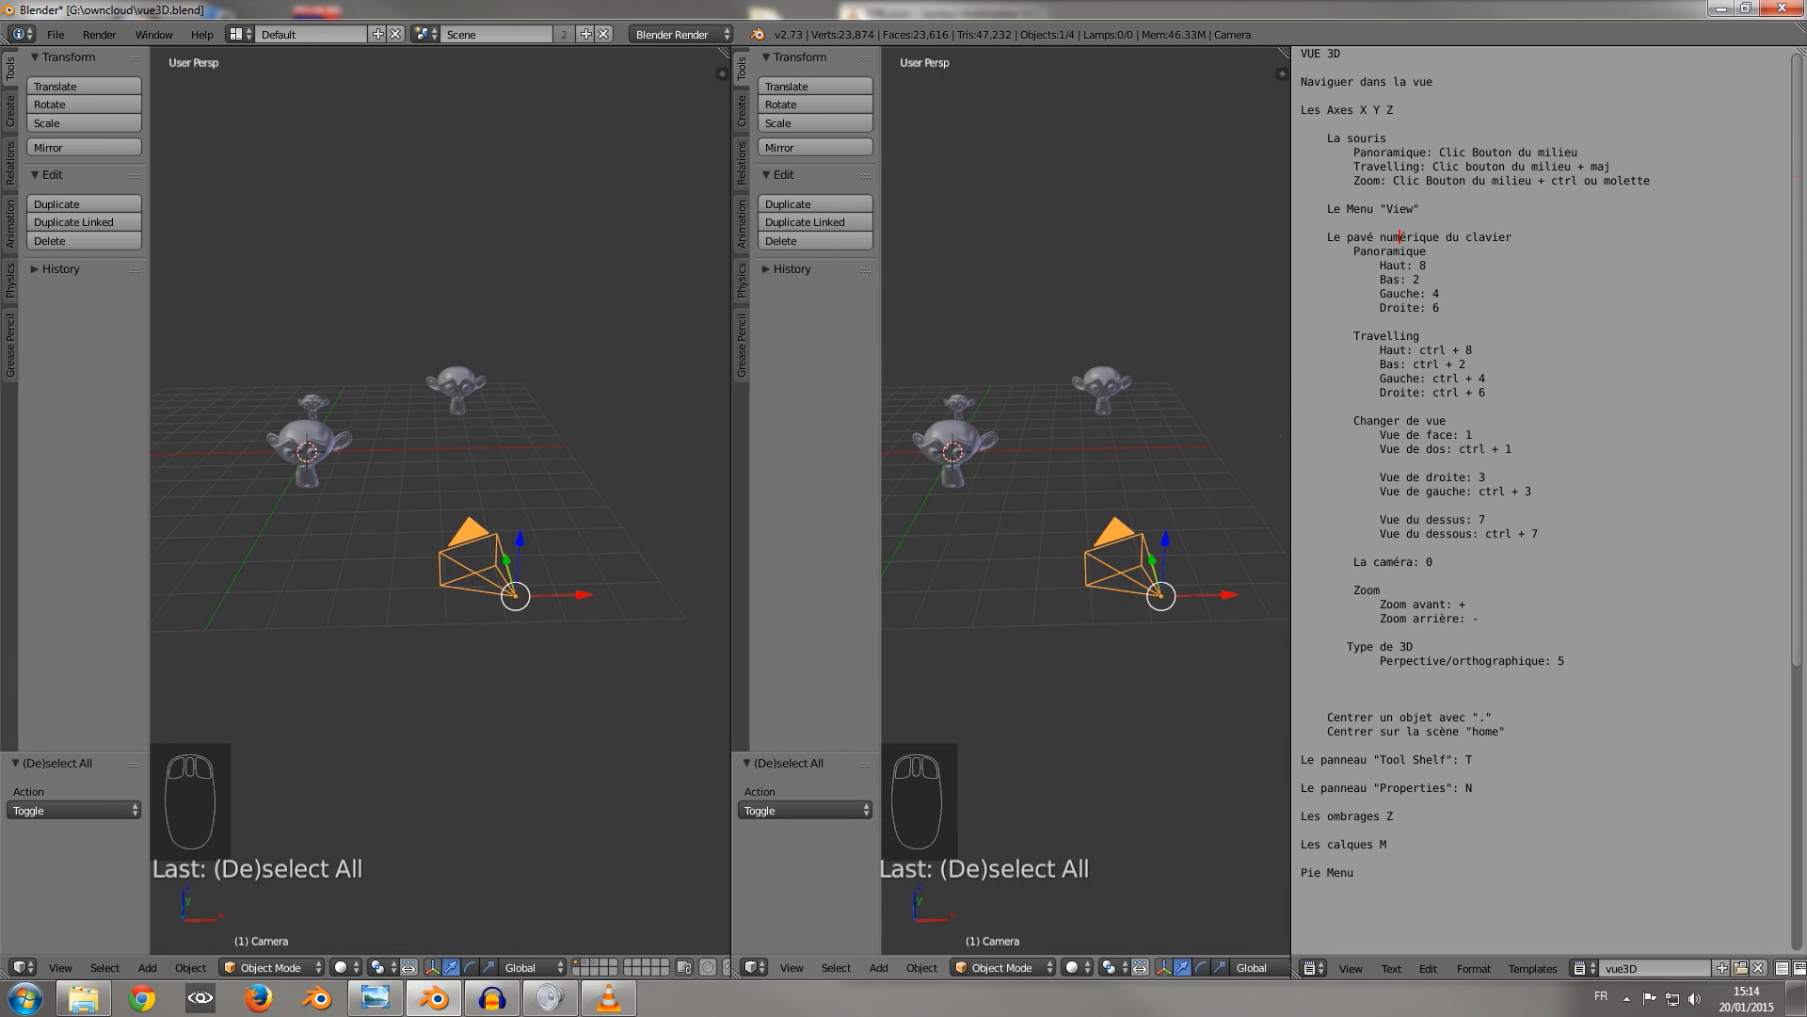
key(t)
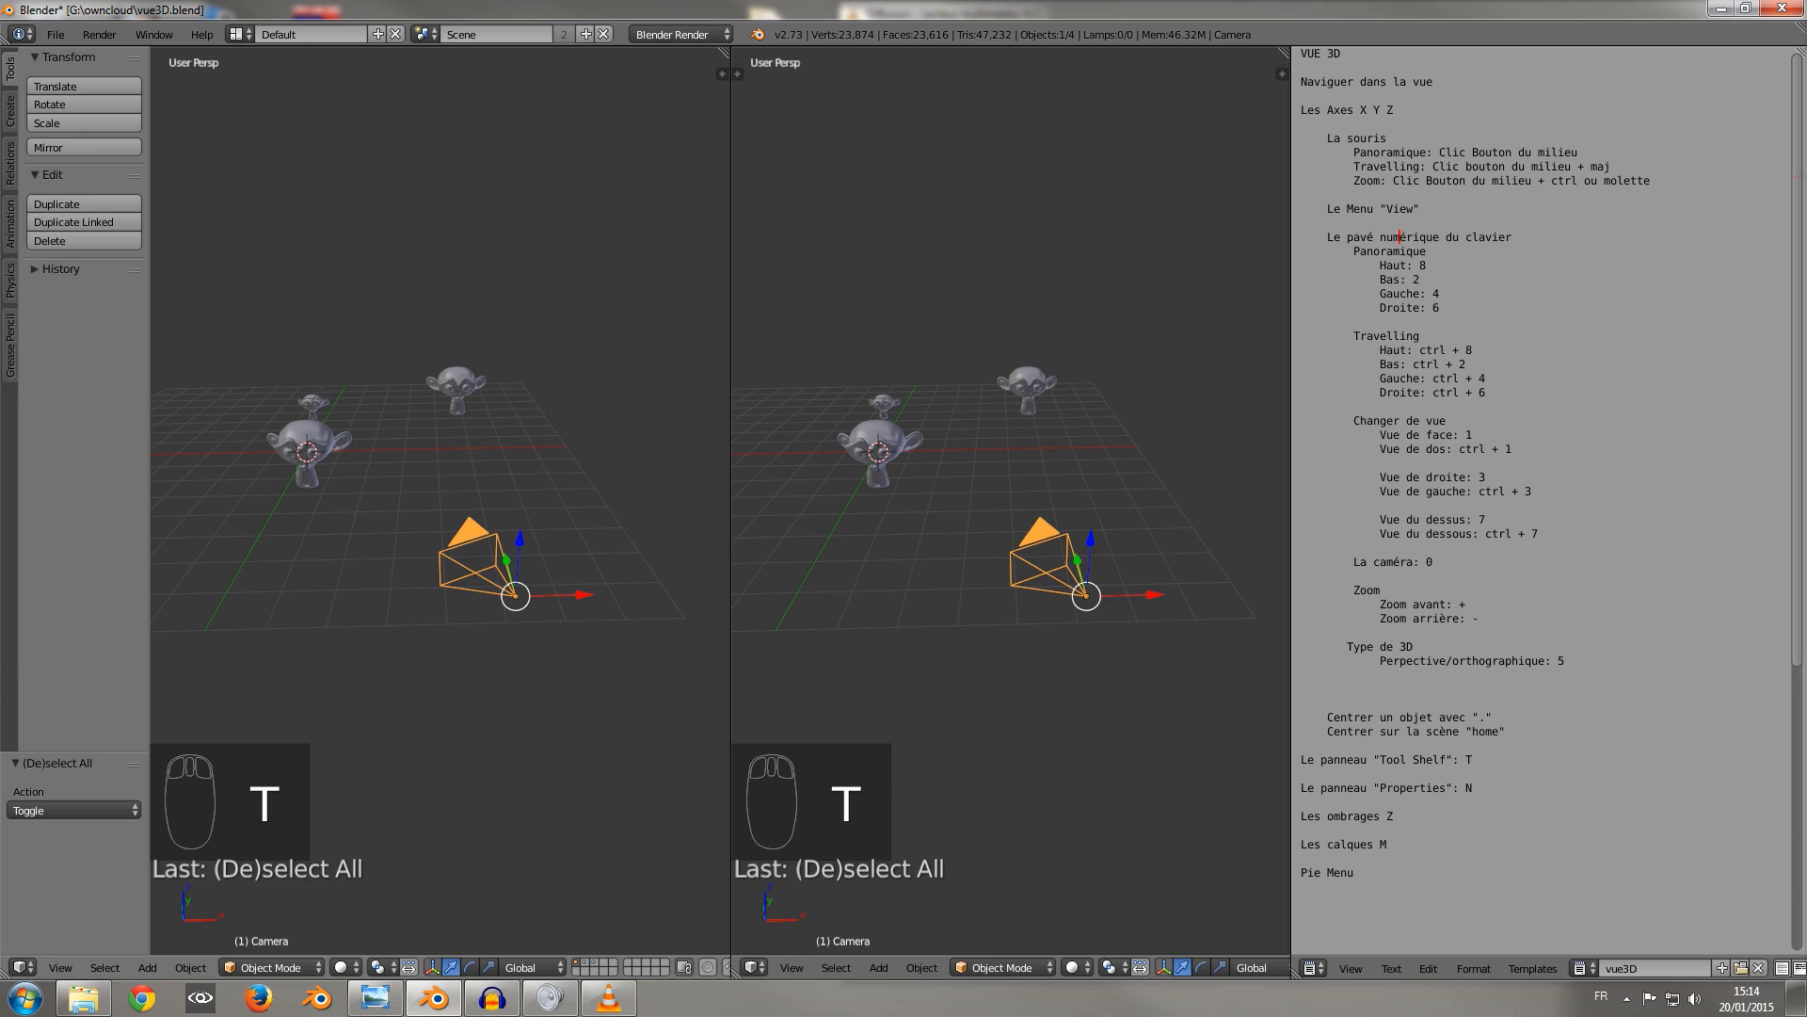
key(t)
Show the camera view in one area and, in the other, move the camera along X and down Z until all three heads are framed.
middle_drag(981, 510, 968, 505)
key(KP_0)
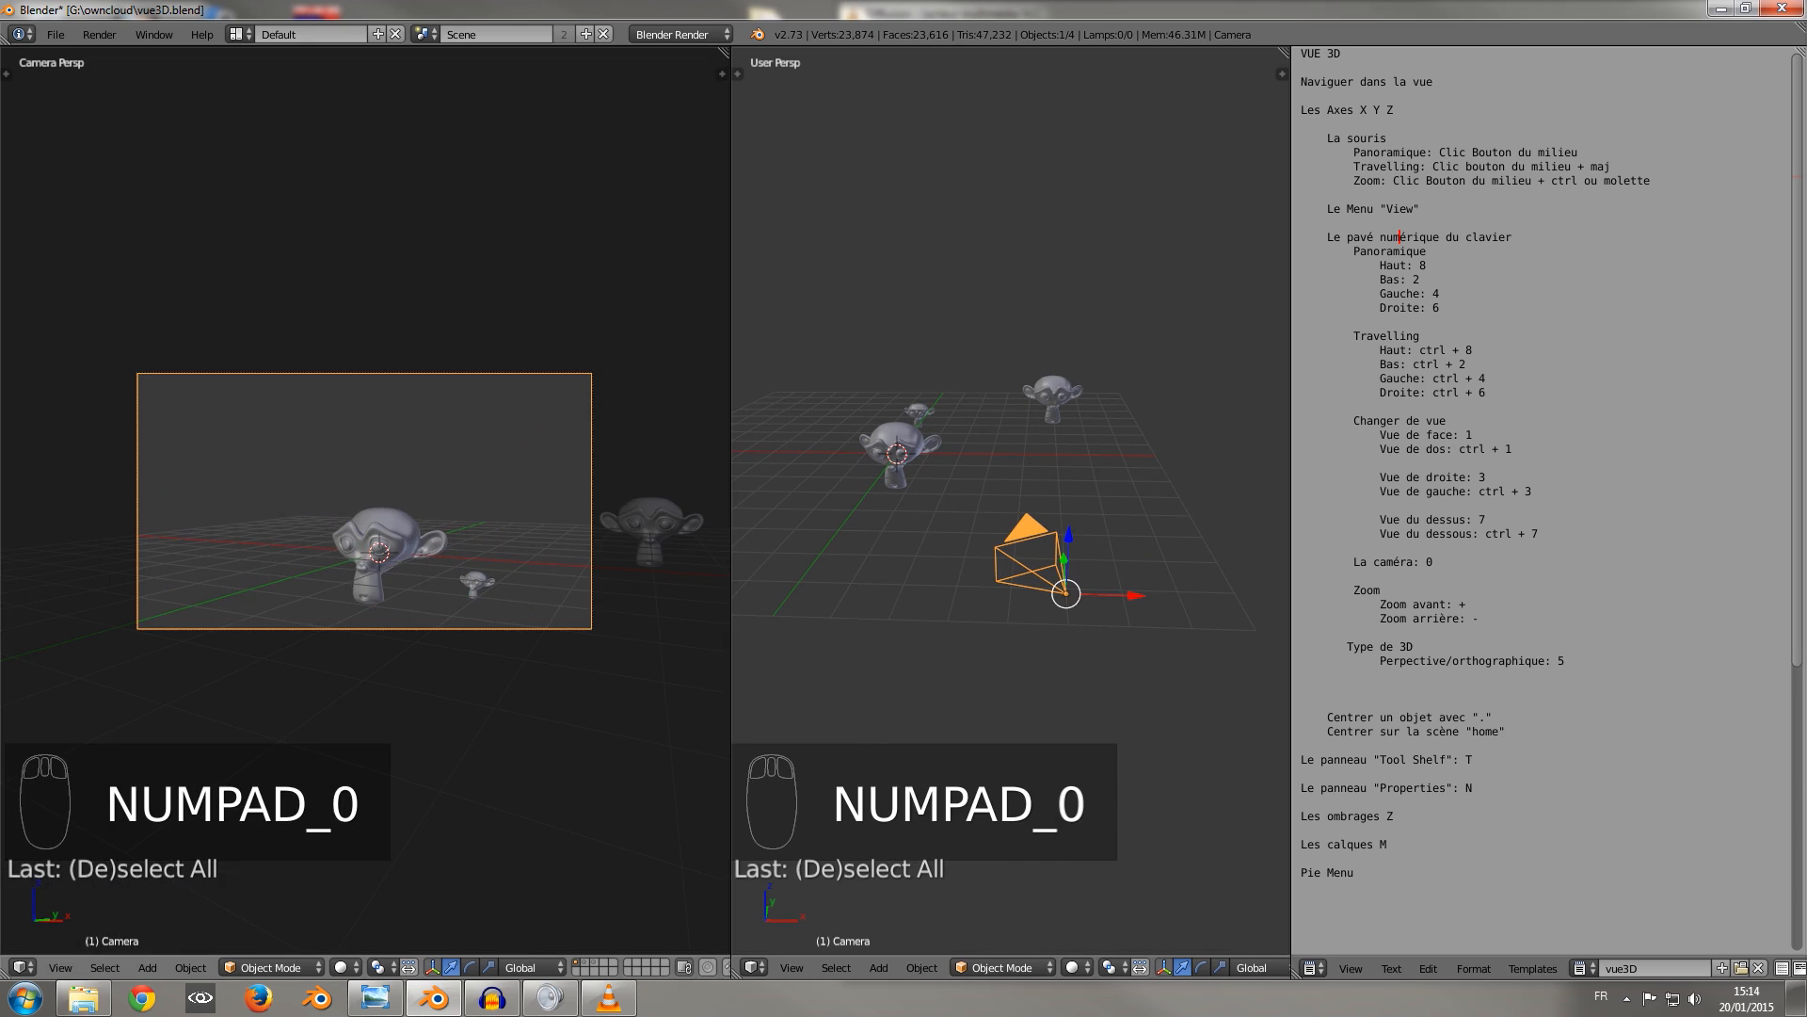
drag(1137, 595, 1230, 576)
scroll(1224, 550, down, 1)
drag(1194, 502, 1189, 538)
drag(1241, 600, 1282, 600)
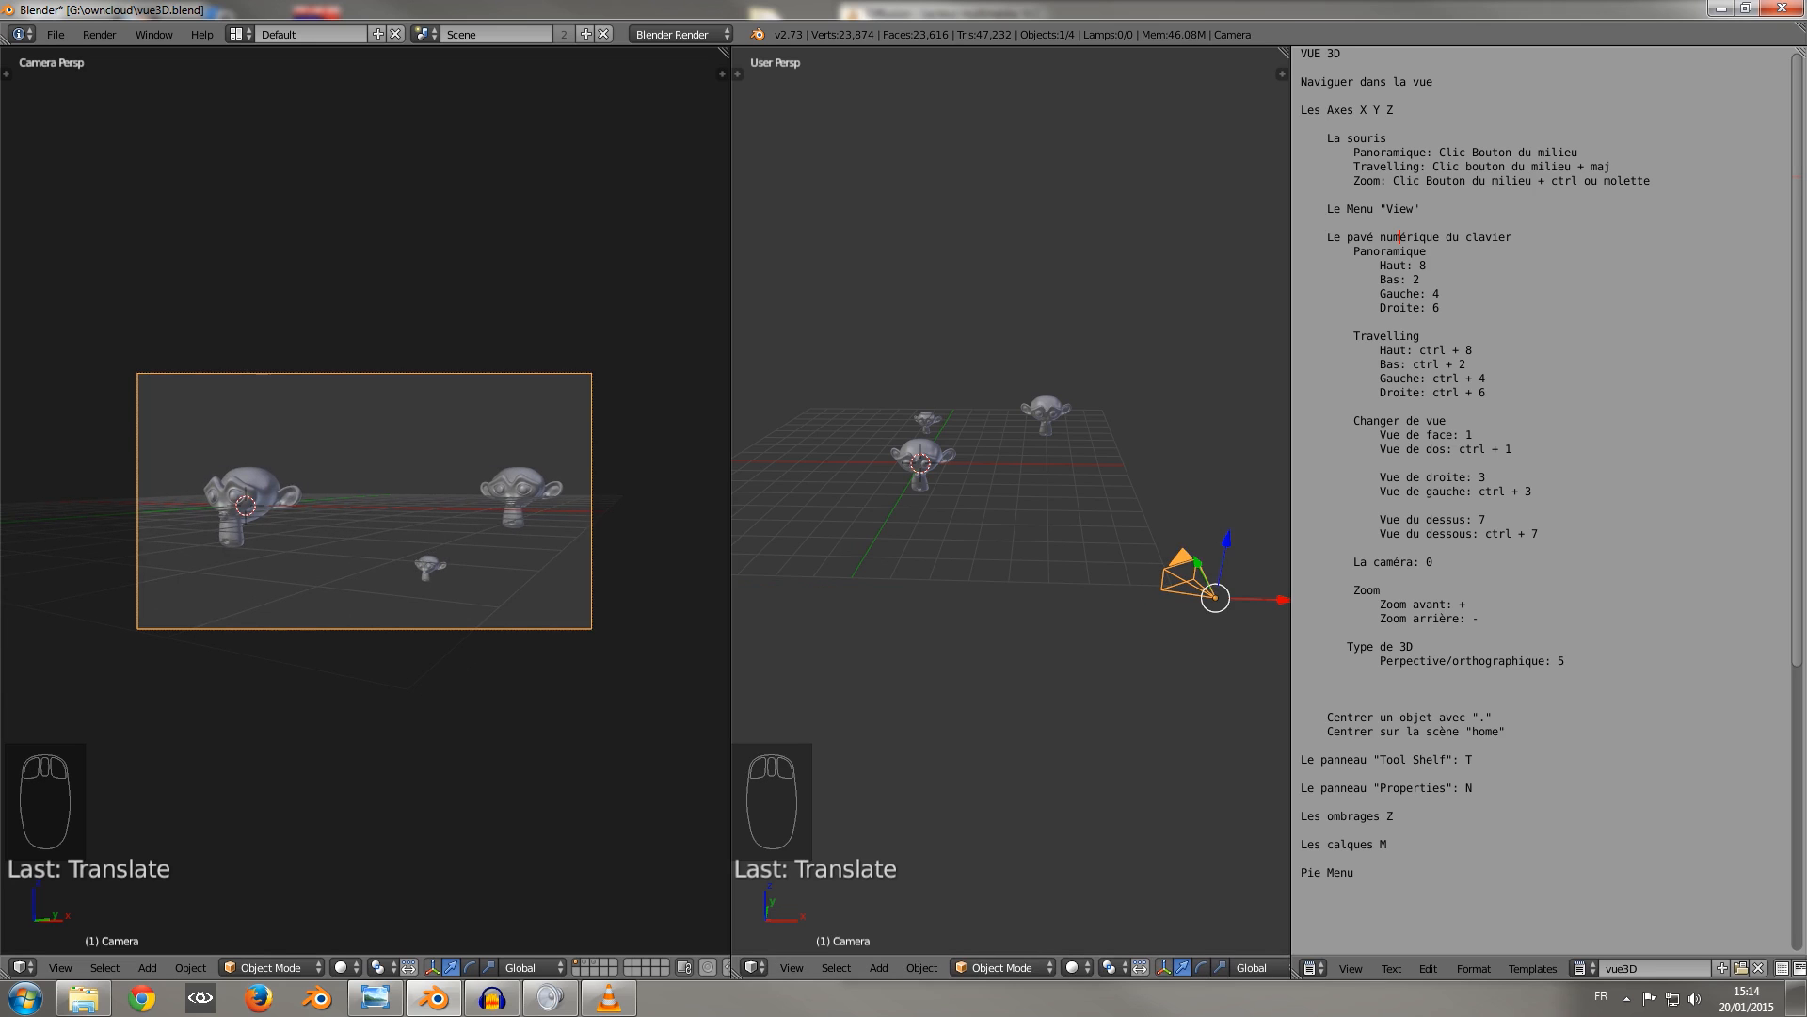
Merge the two 3D areas into one, keeping the camera view, and toggle between the free view and the camera view.
drag(725, 52, 800, 79)
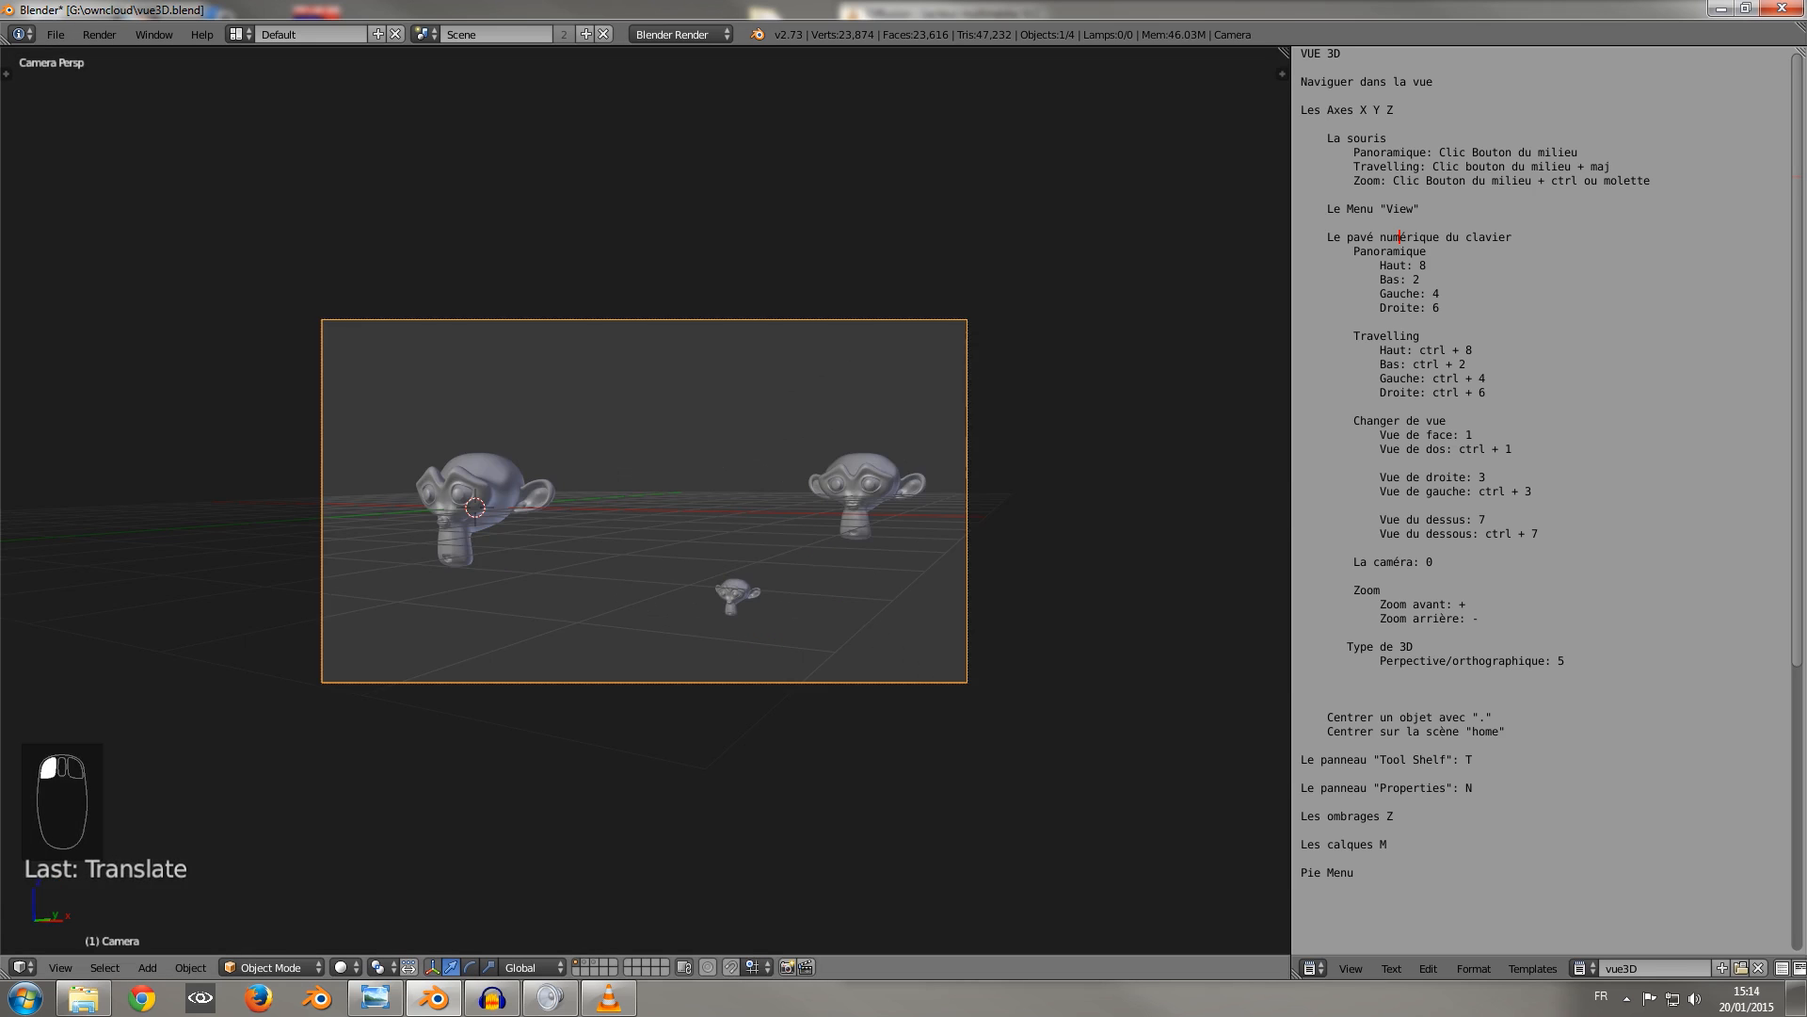
mouse_move(810, 396)
middle_down()
mouse_move(754, 400)
mouse_move(791, 420)
mouse_move(895, 405)
mouse_move(796, 417)
mouse_move(805, 431)
middle_up()
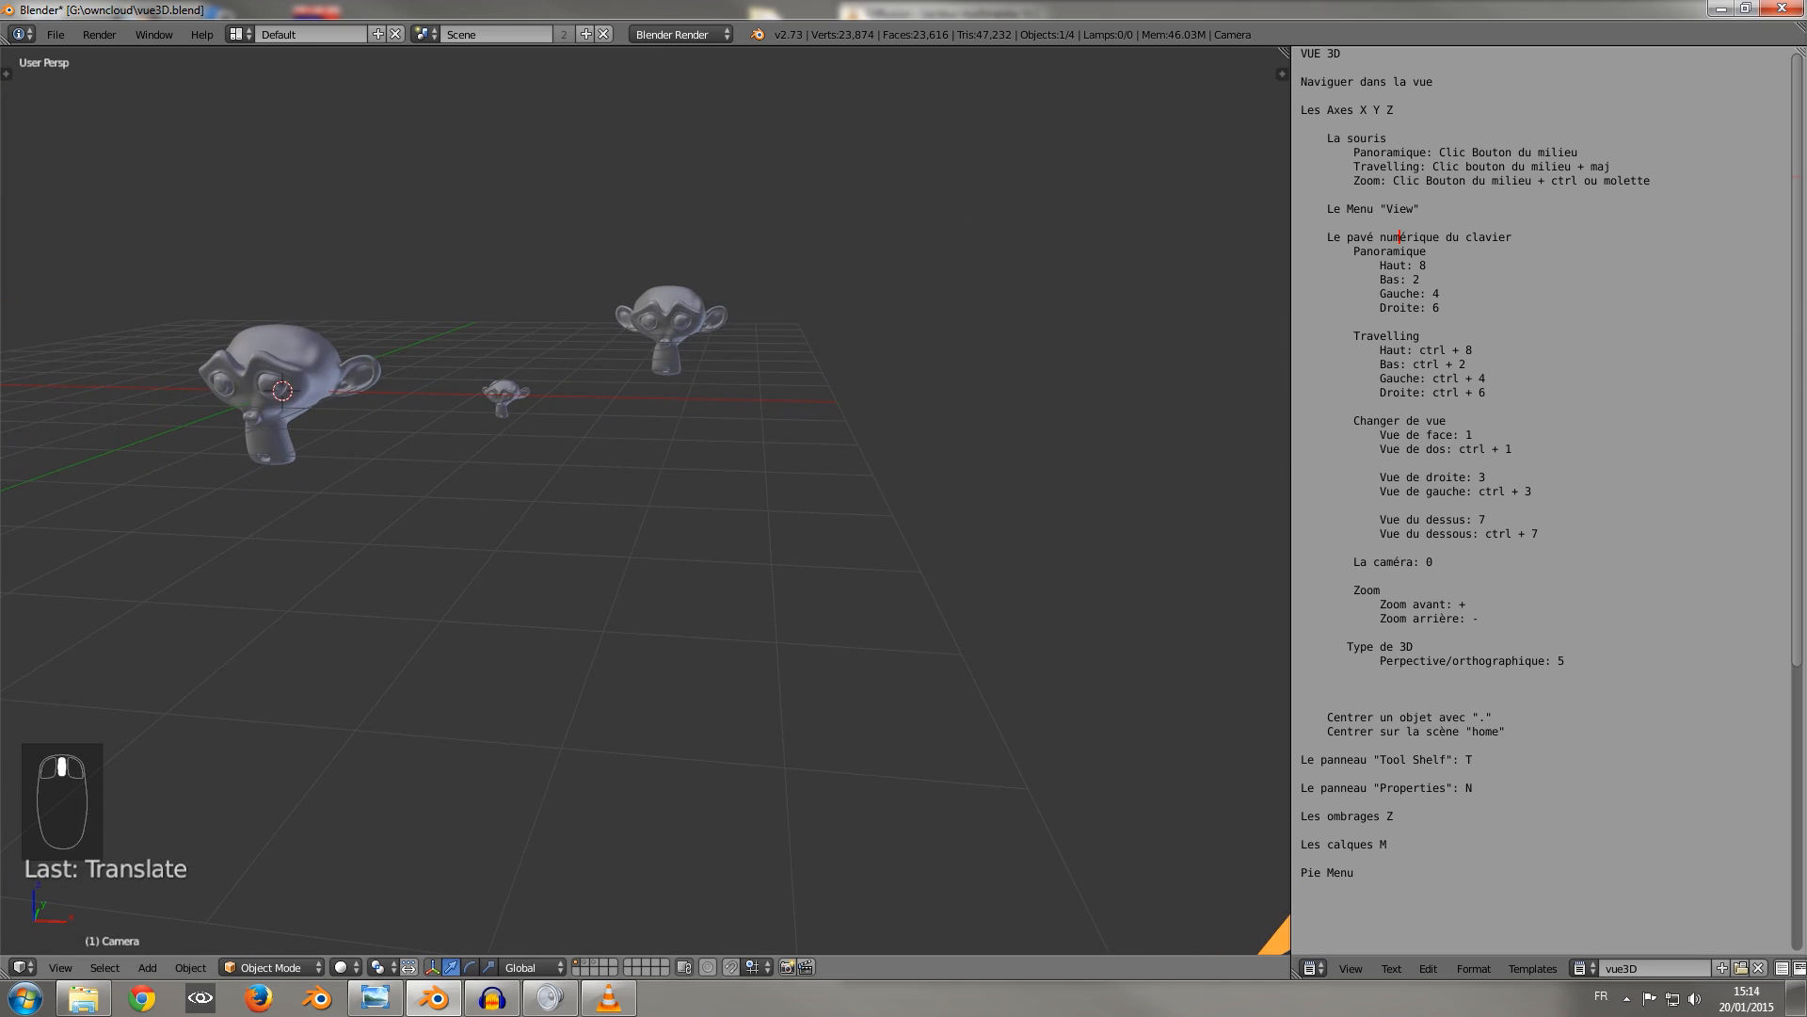
key(KP_0)
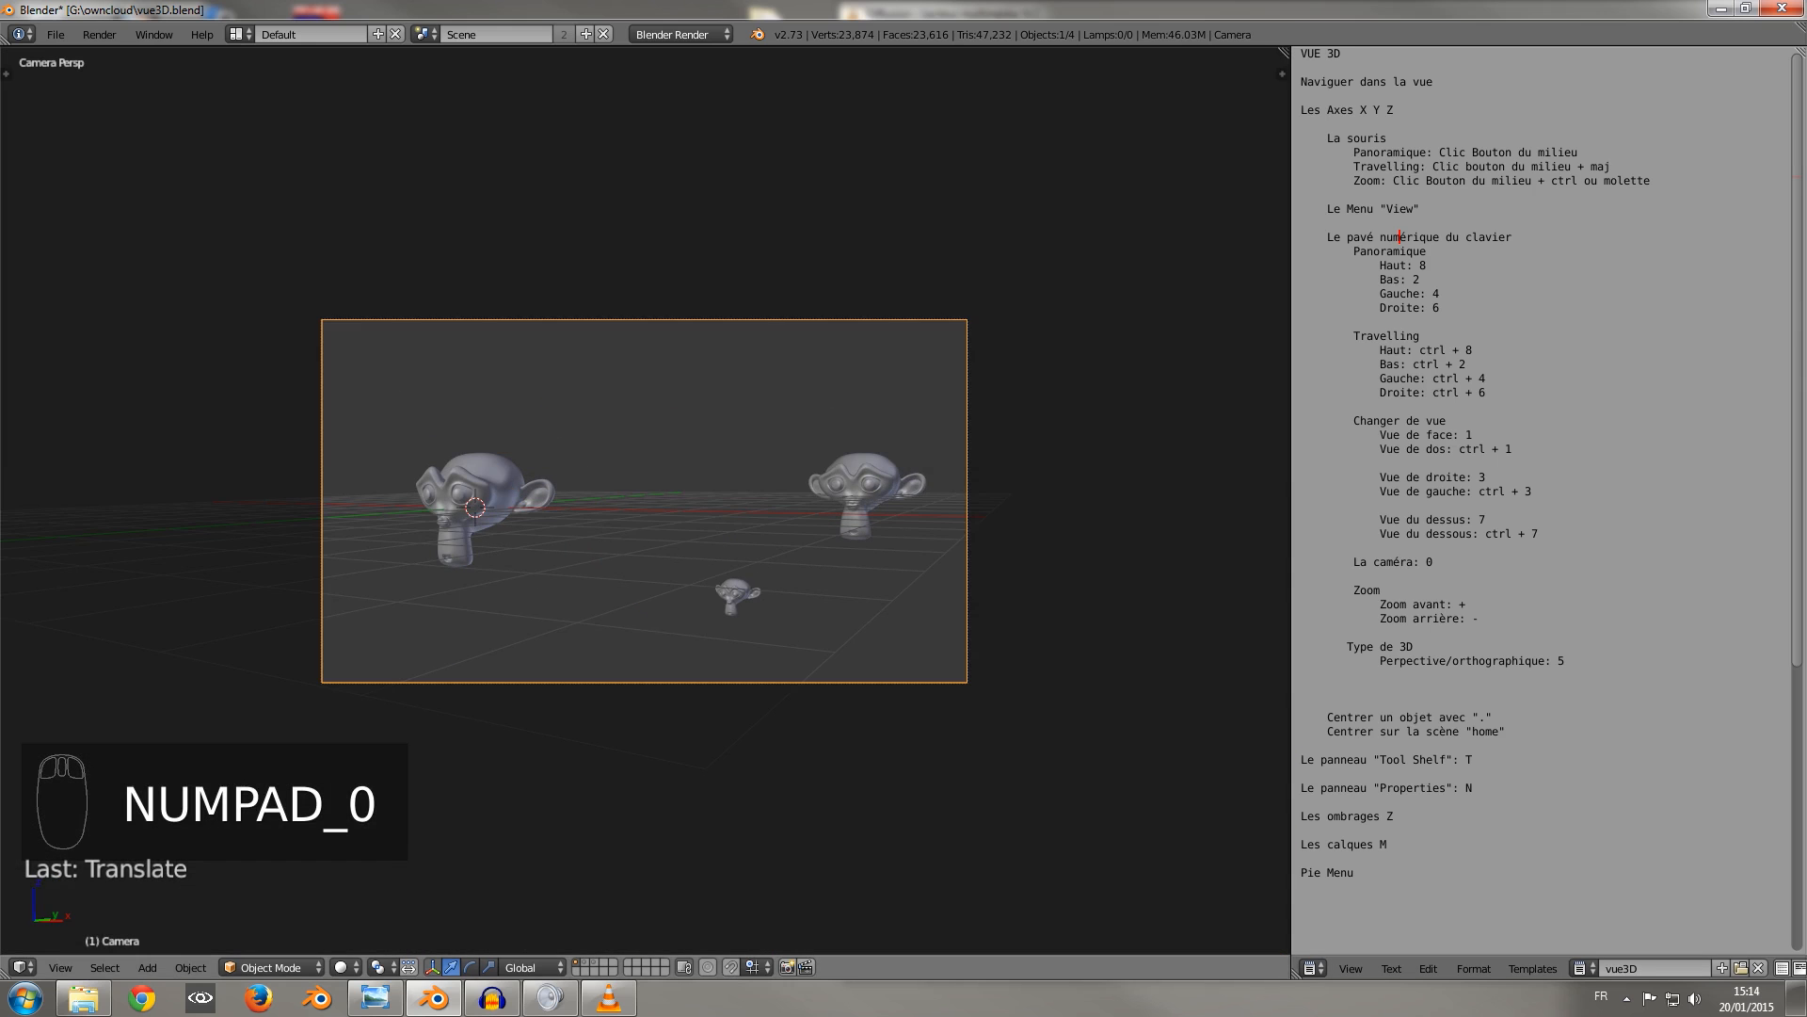
key(KP_0)
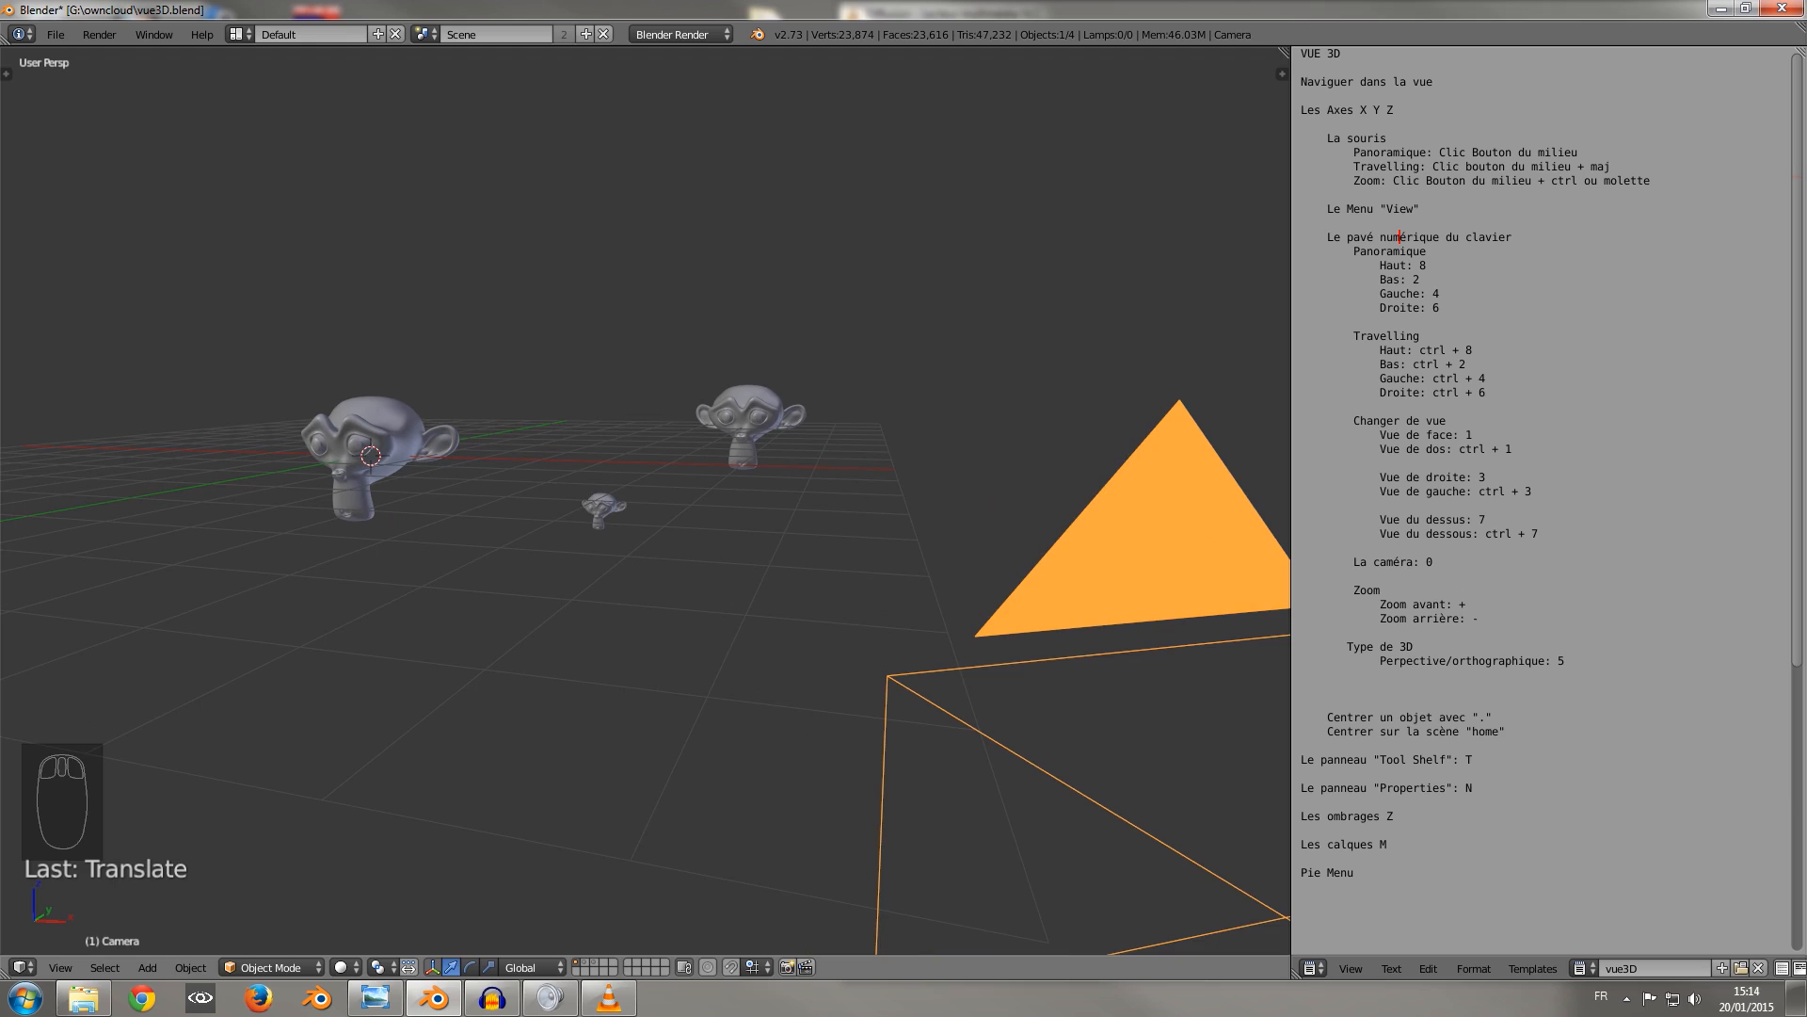
key(KP_0)
Open the 3D view's properties, enable Lock Camera to View, and orbit in the camera view to raise the camera.
click(1282, 74)
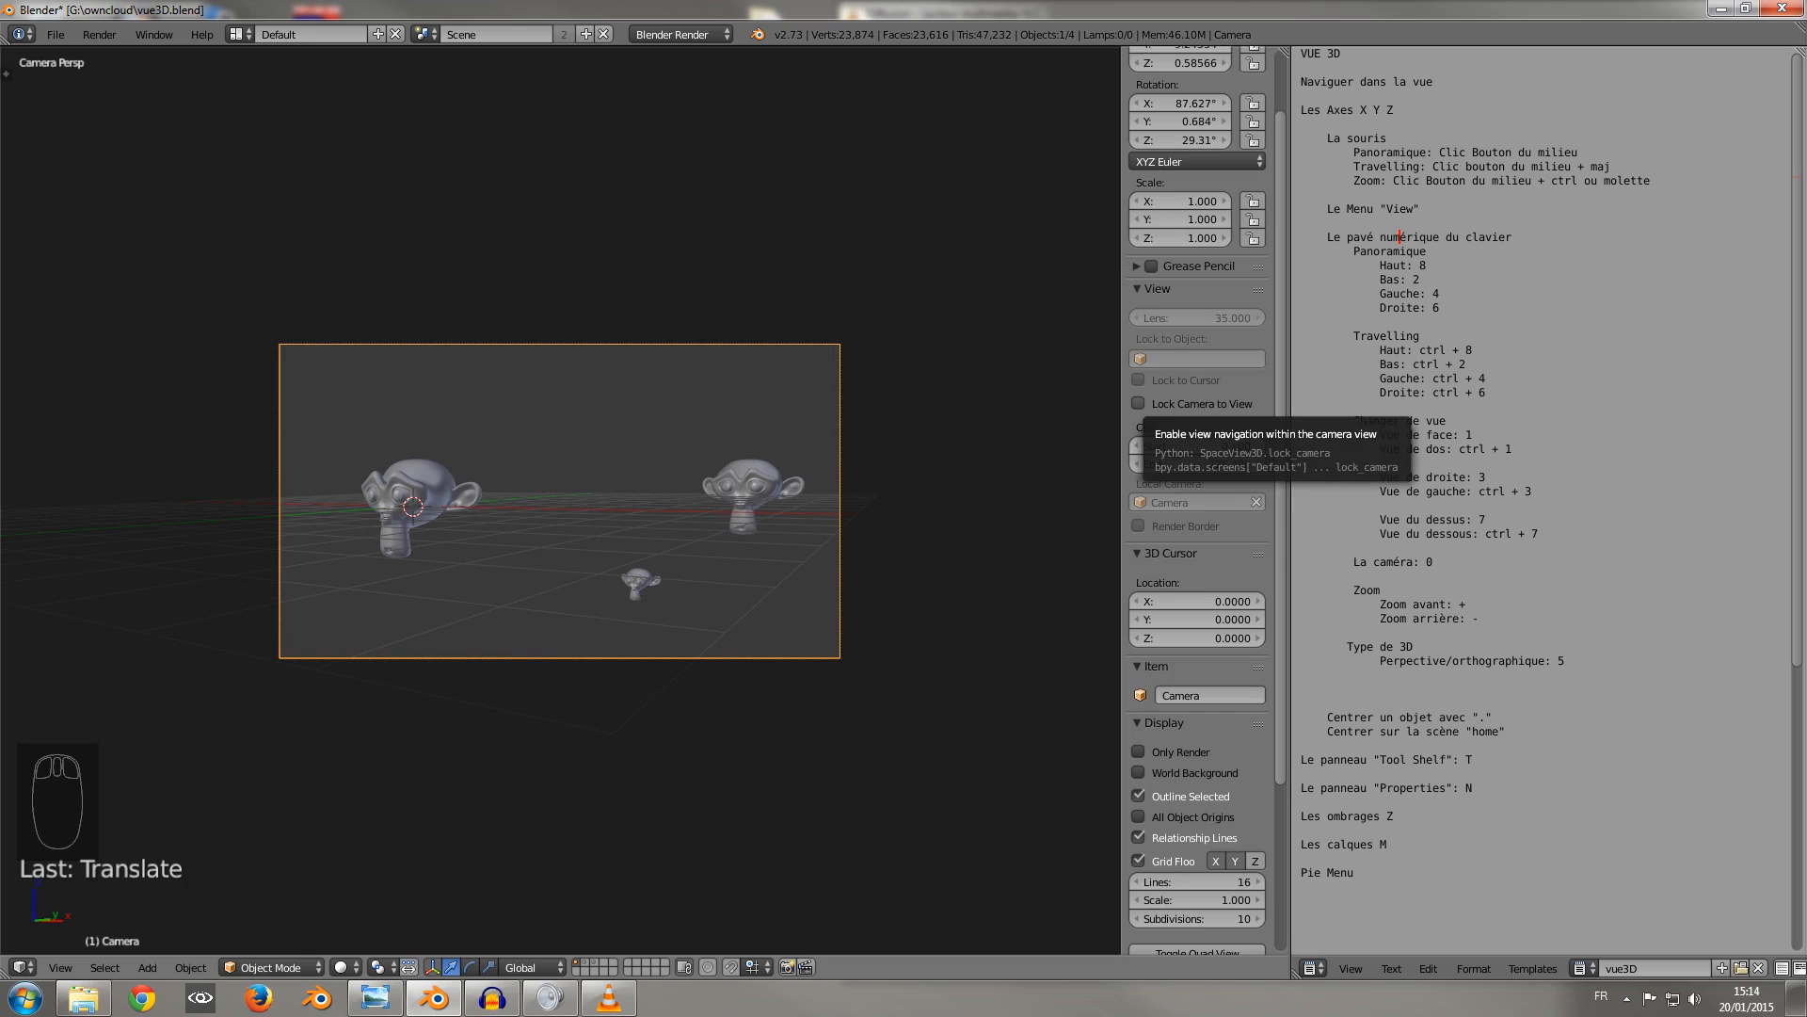
click(1140, 403)
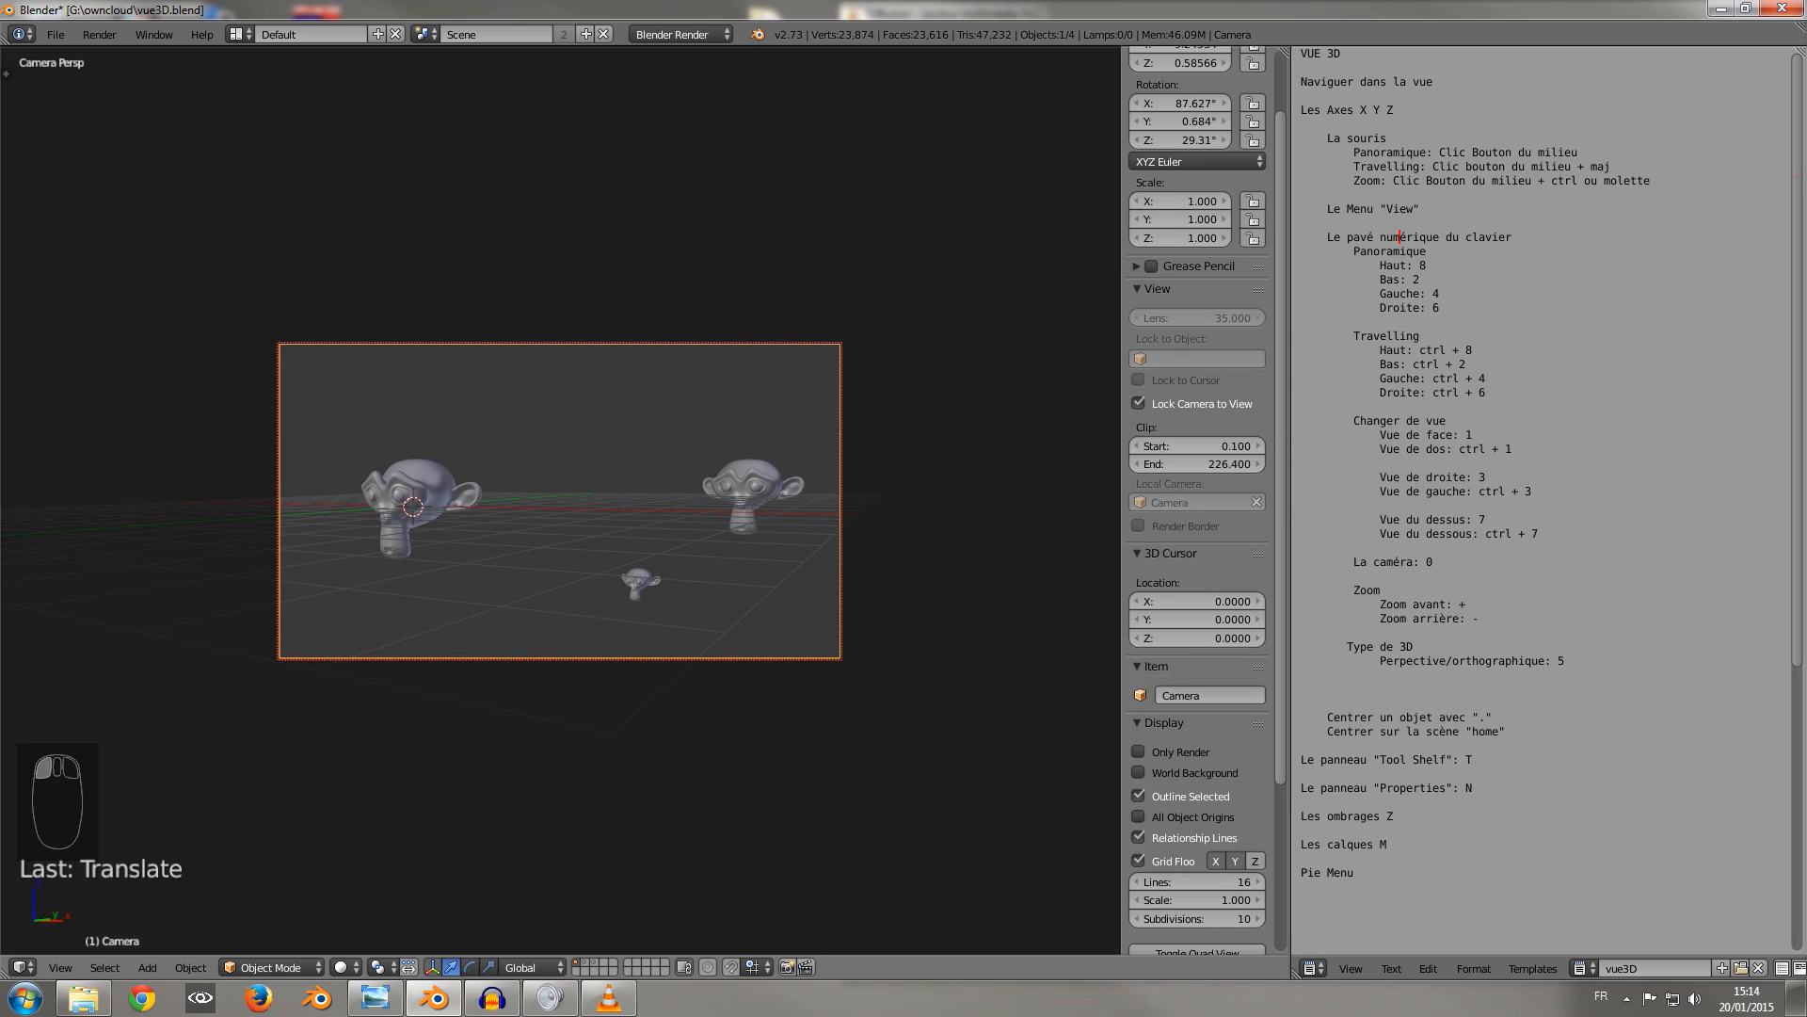
click(1140, 403)
click(1140, 403)
middle_drag(565, 508, 580, 606)
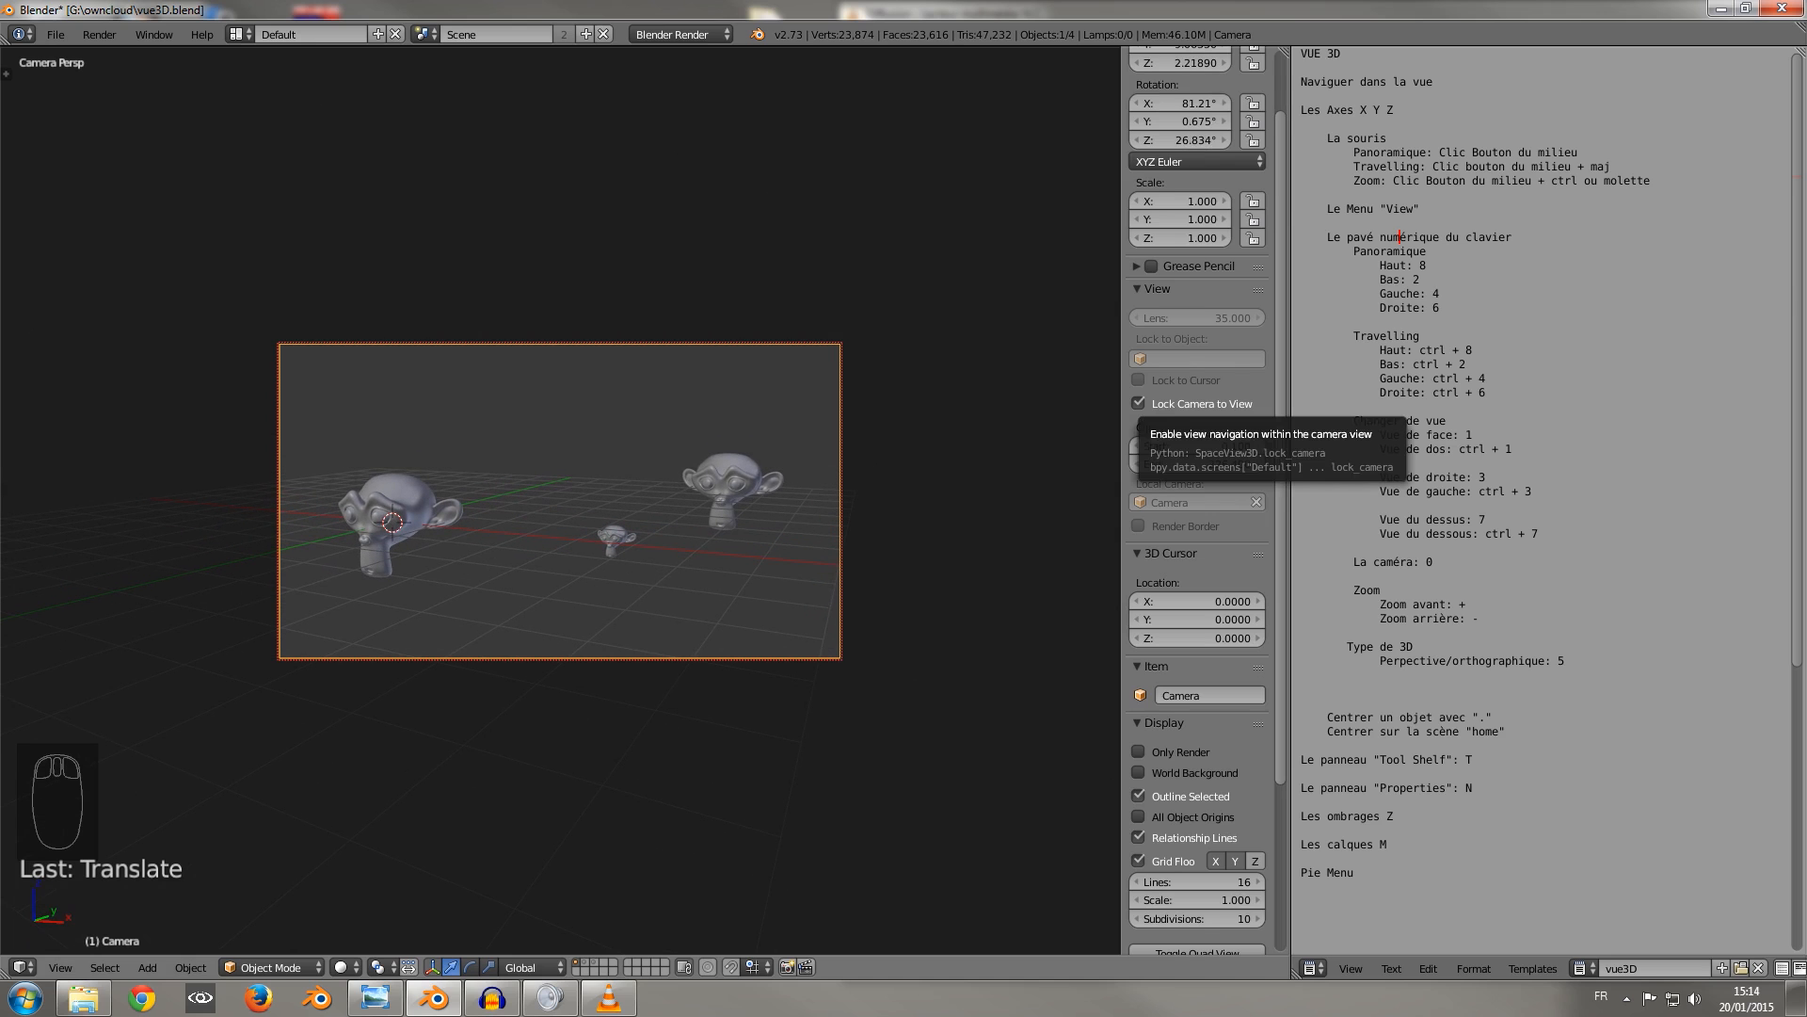
Disable Lock Camera to View and orbit out of the camera view into a free perspective view.
click(1167, 404)
middle_drag(810, 527, 874, 556)
mouse_move(564, 509)
shift+middle_down()
mouse_move(847, 616)
mouse_move(932, 706)
mouse_move(701, 640)
mouse_move(783, 648)
mouse_move(542, 527)
shift+middle_up()
middle_drag(659, 528, 659, 565)
Zoom the 3D view in and out repeatedly in keypad steps.
key(KP_Add)
key(KP_Add)
key(KP_Add)
key(KP_Add)
key(KP_Add)
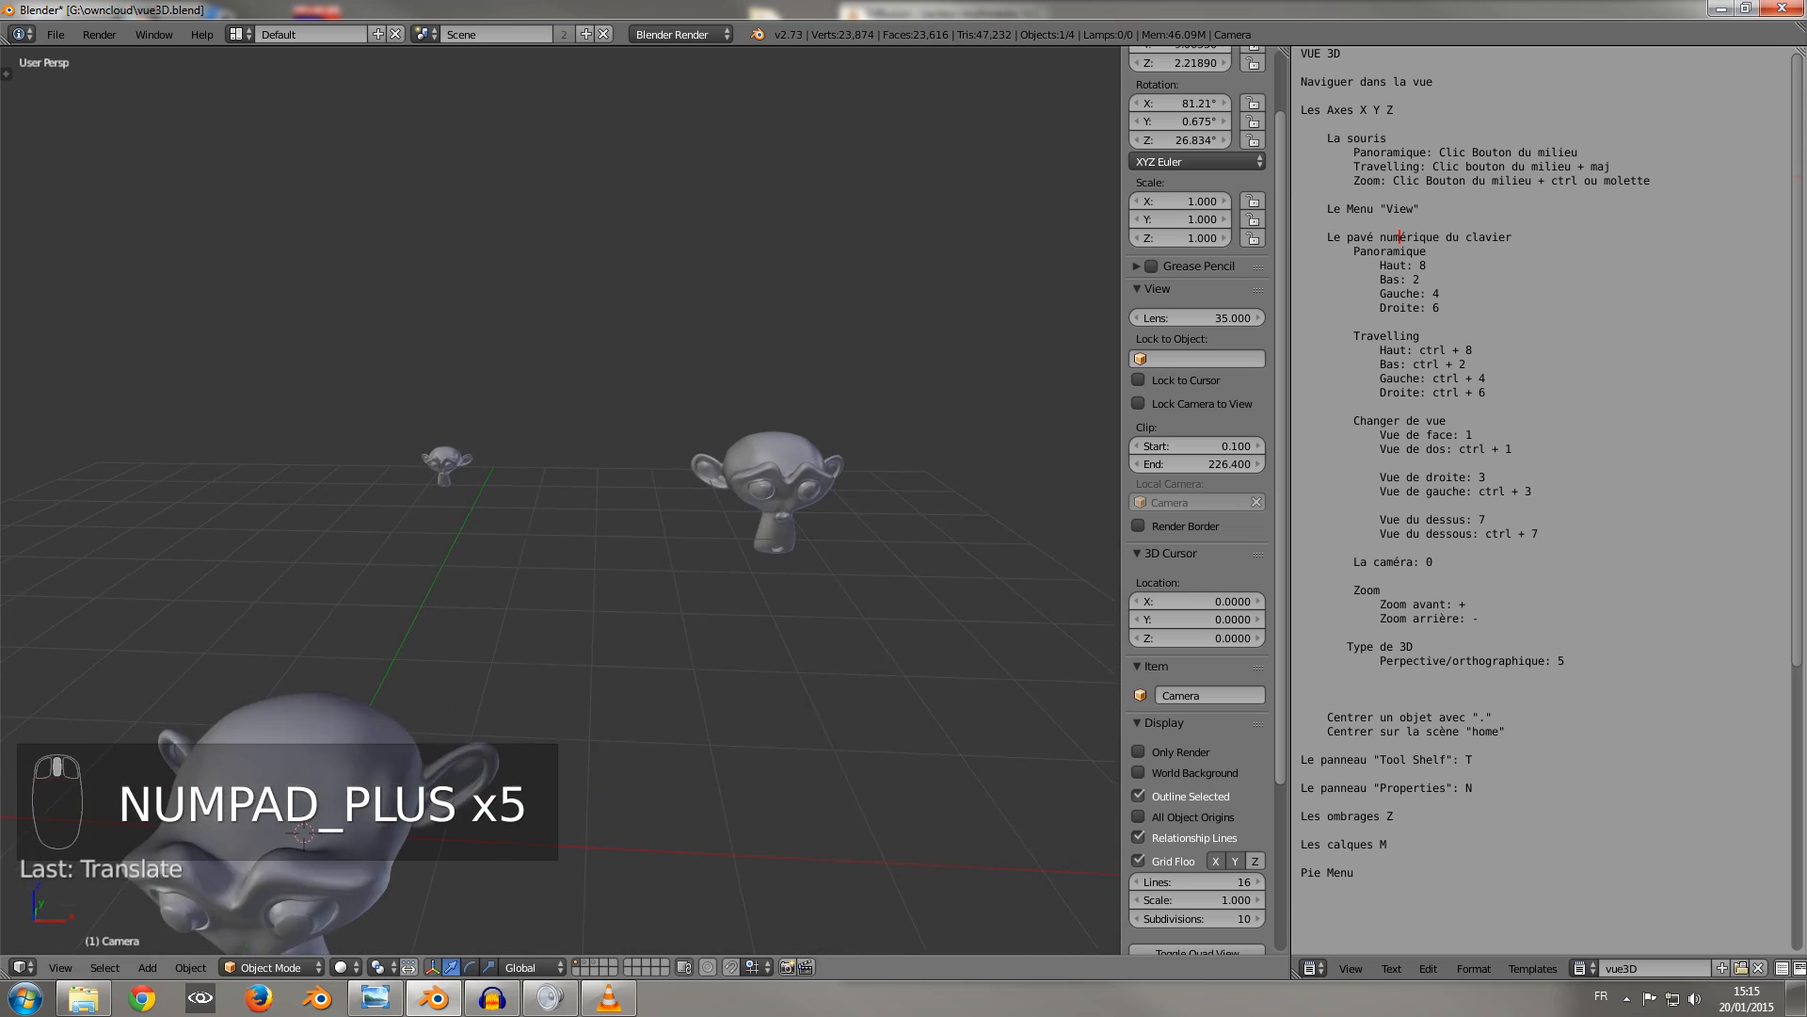
key(KP_Subtract)
key(KP_Subtract)
key(KP_Subtract)
key(KP_Subtract)
key(KP_Subtract)
key(KP_Subtract)
key(KP_Subtract)
key(KP_Subtract)
key(KP_Subtract)
key(KP_Subtract)
key(KP_Subtract)
key(KP_Subtract)
key(KP_Add)
key(KP_Add)
key(KP_Add)
key(KP_Add)
key(KP_Add)
key(KP_Add)
key(KP_Add)
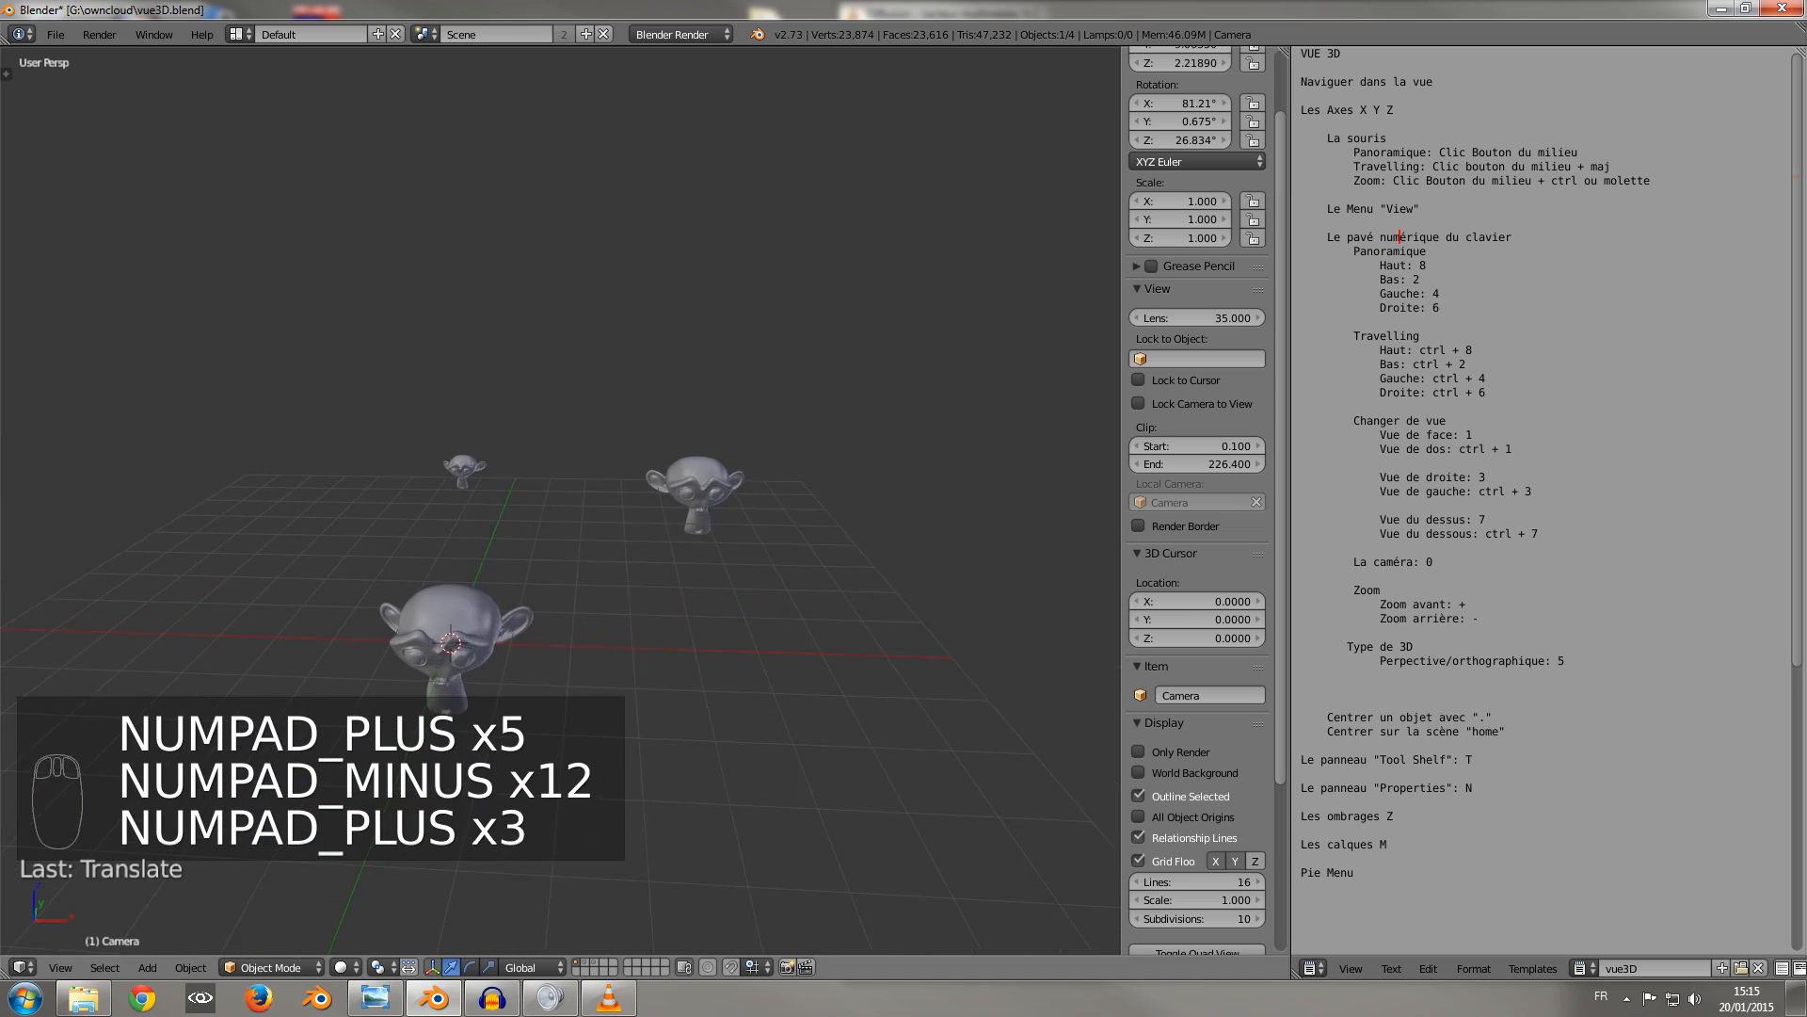
key(KP_Subtract)
key(KP_Subtract)
key(KP_Subtract)
key(KP_Subtract)
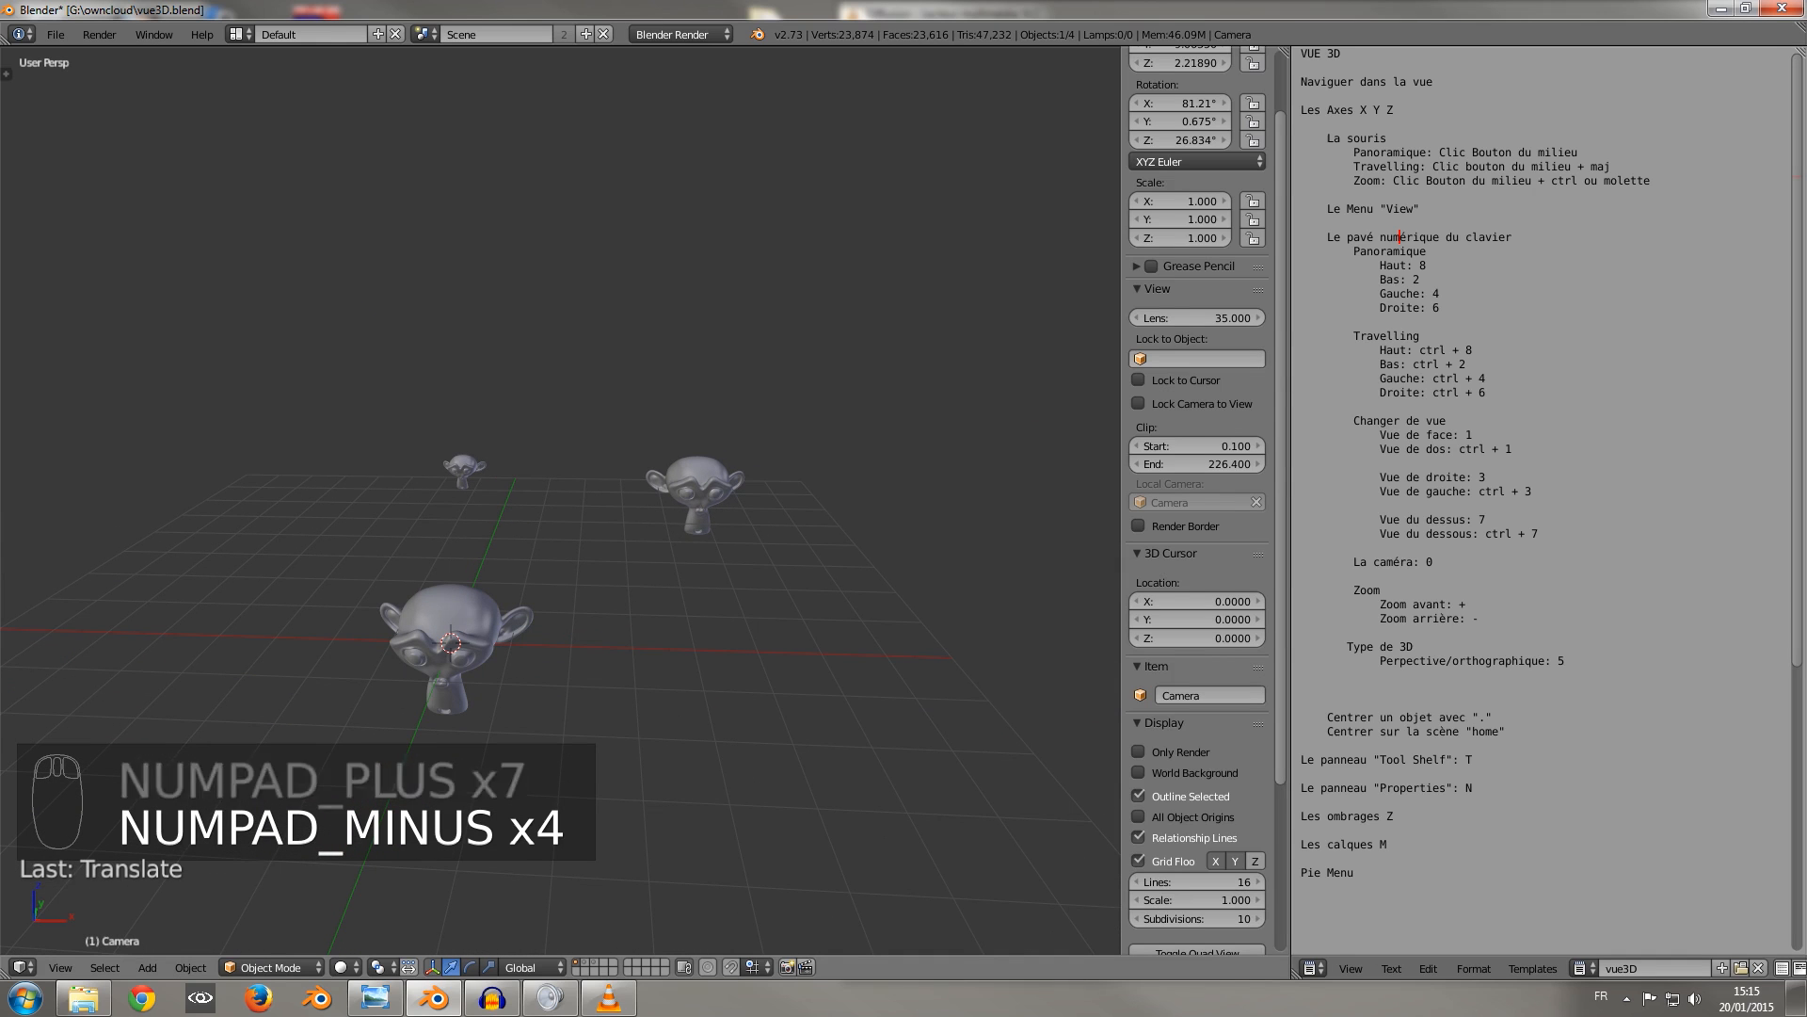
Select the monkey head at the world origin and center the 3D view on it.
right_click(448, 659)
key(KP_Decimal)
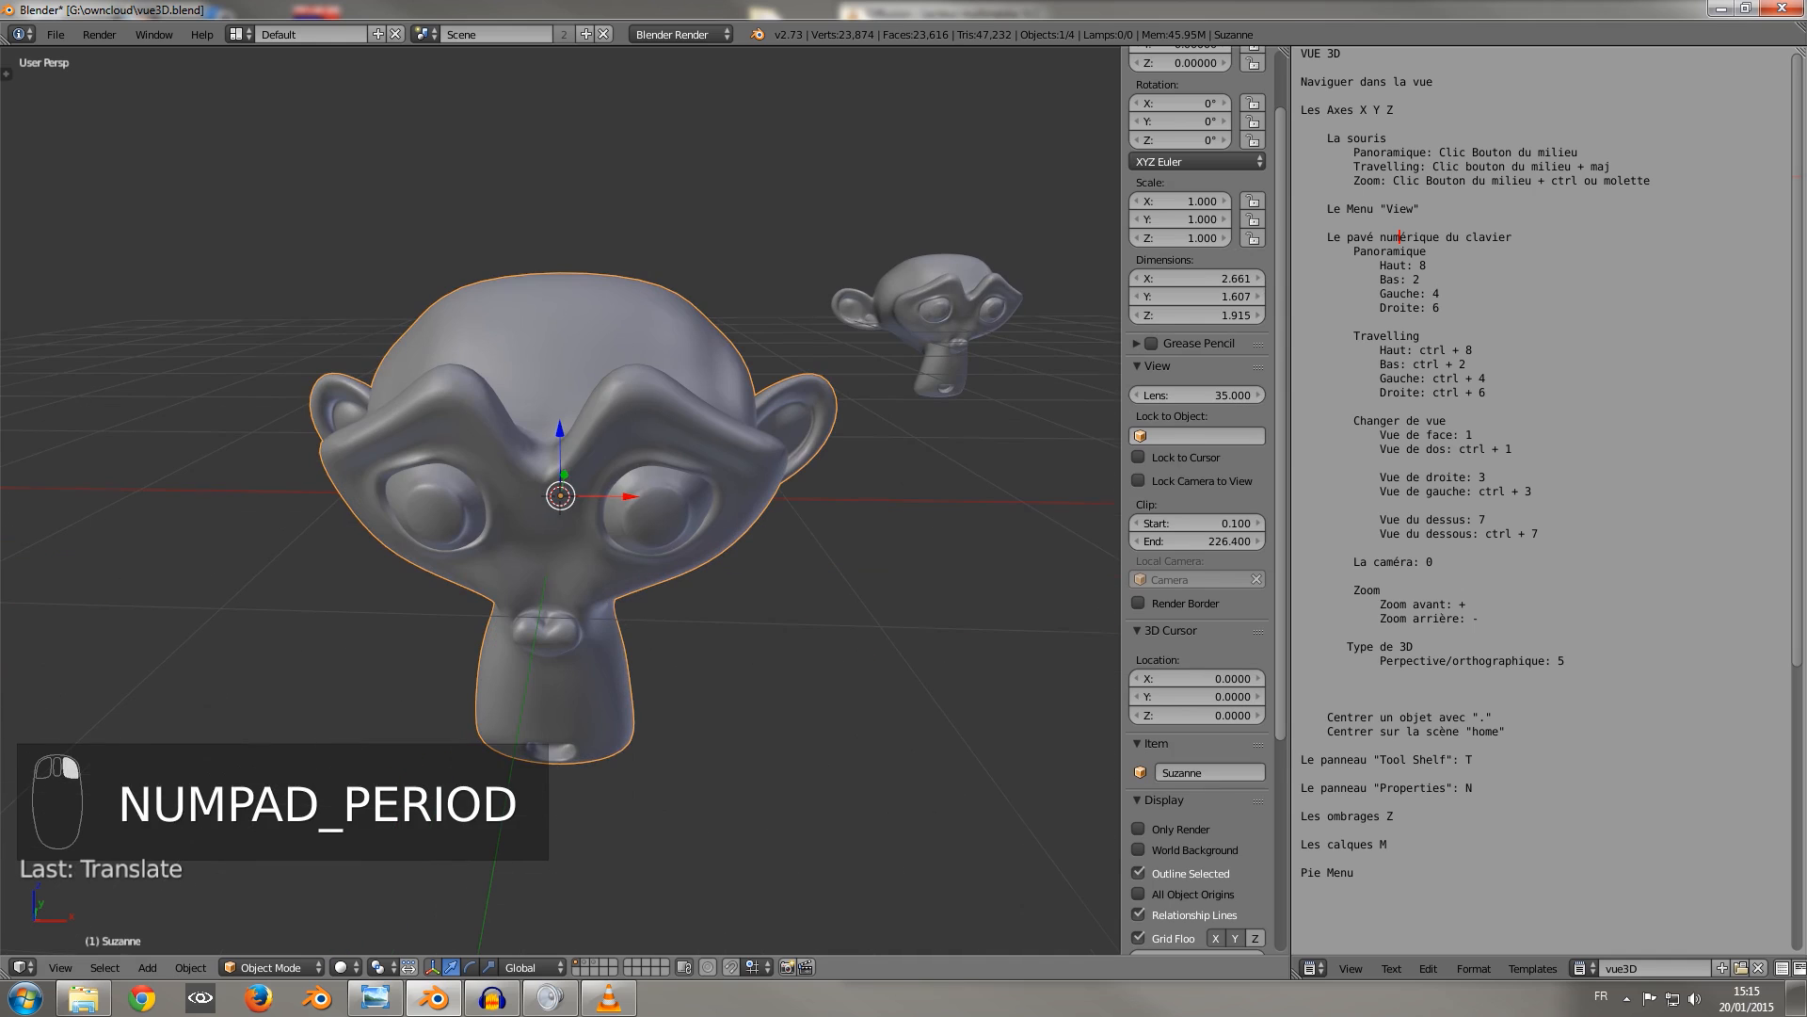
Select each of the other two monkey heads in turn and center the 3D view on it.
right_click(927, 324)
key(KP_Decimal)
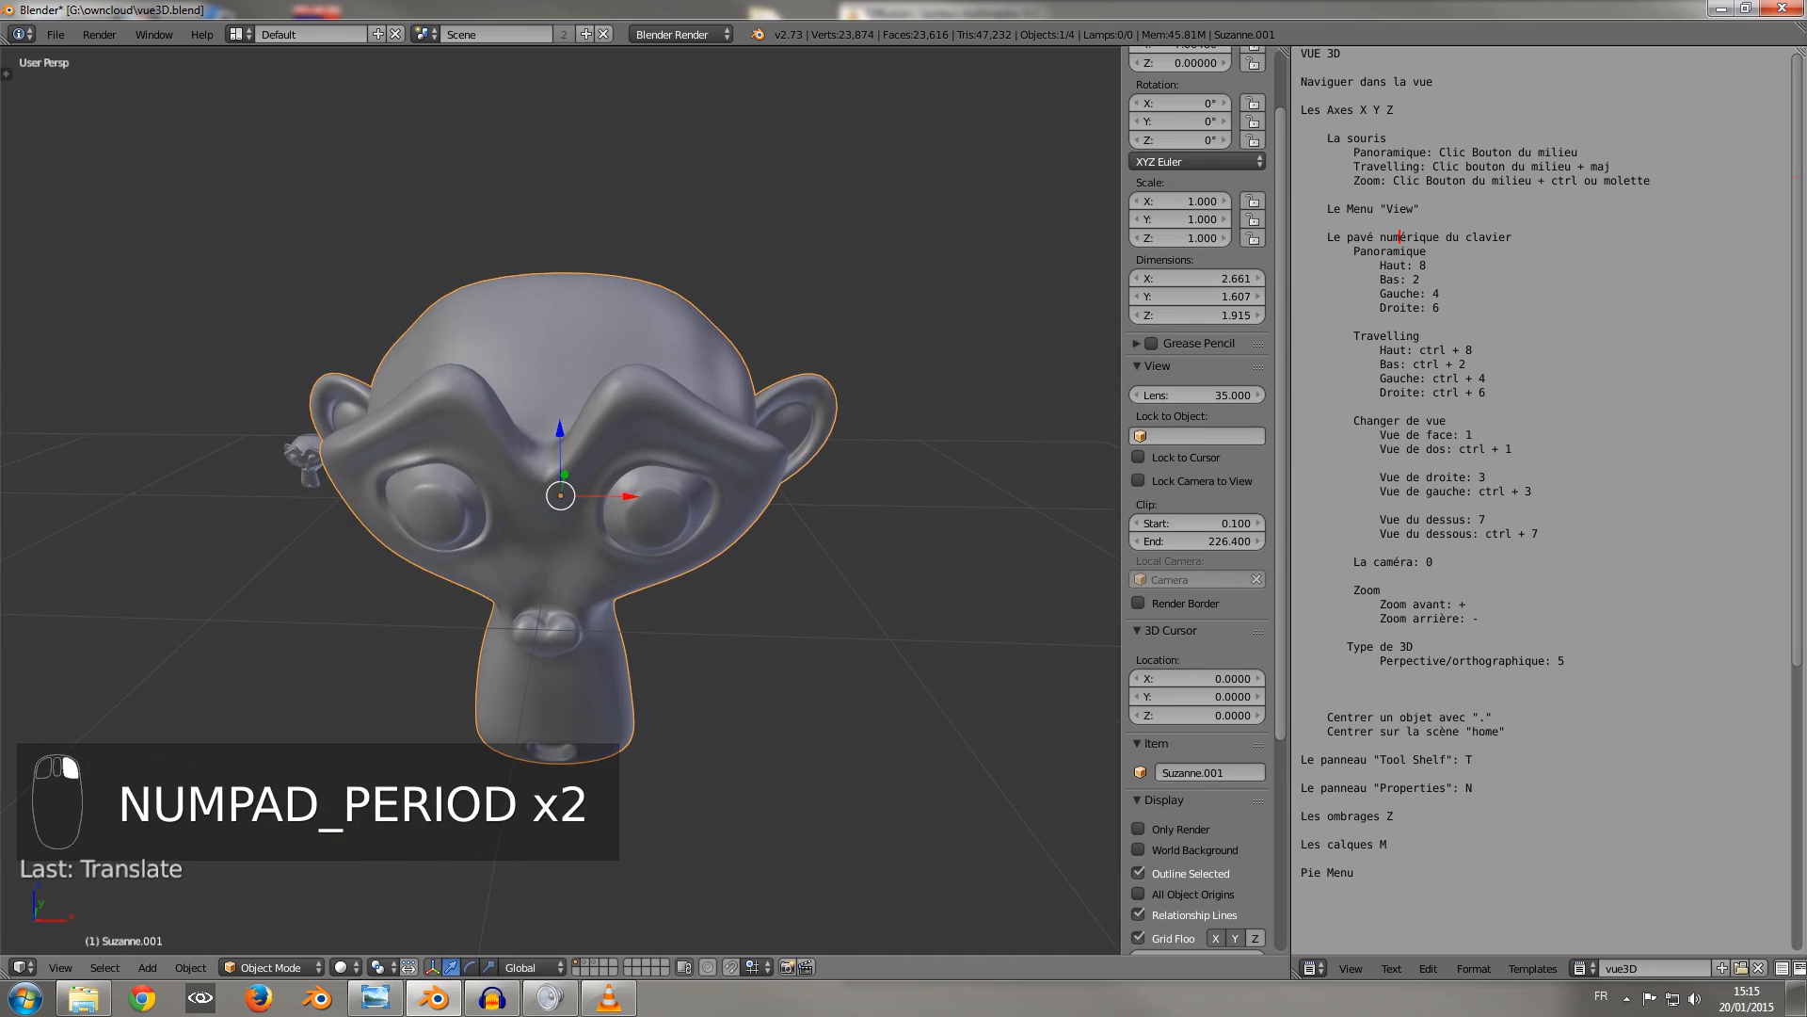
key(KP_Decimal)
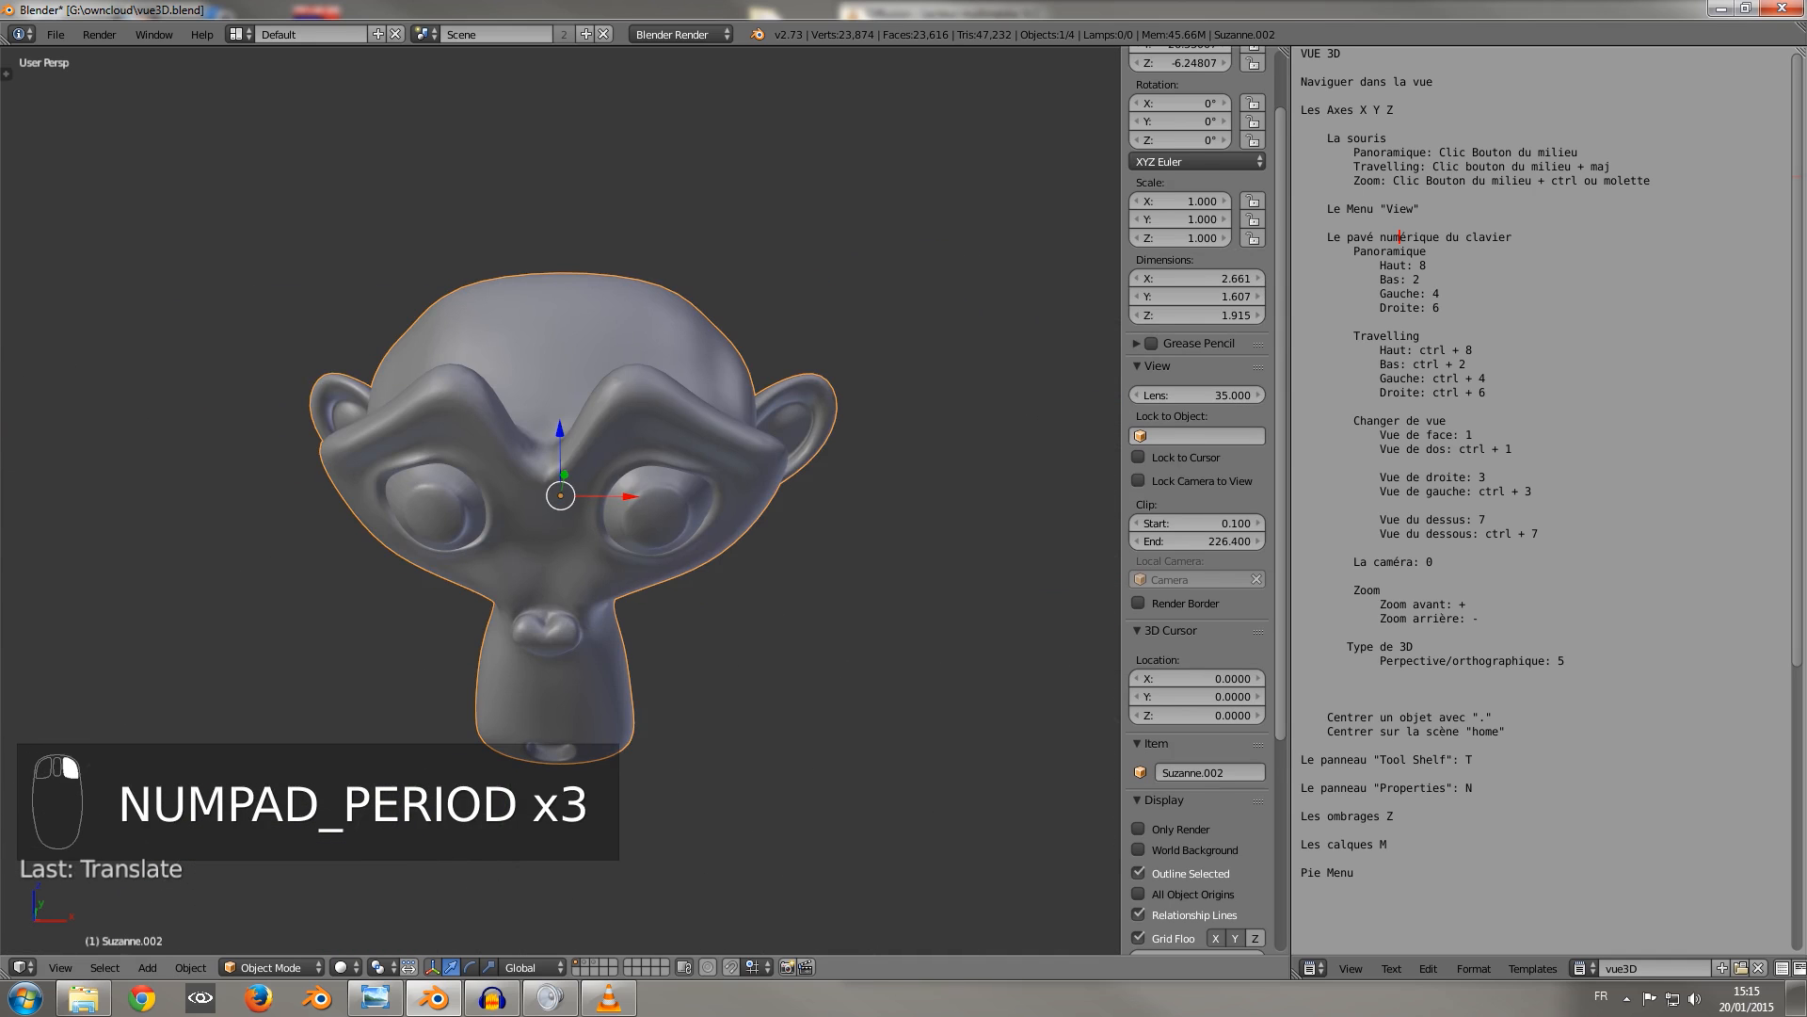
Zoom out and orbit around the selected monkey head, and frame the whole scene in the 3D view.
scroll(560, 494, down, 5)
middle_drag(560, 494, 523, 438)
scroll(560, 495, down, 5)
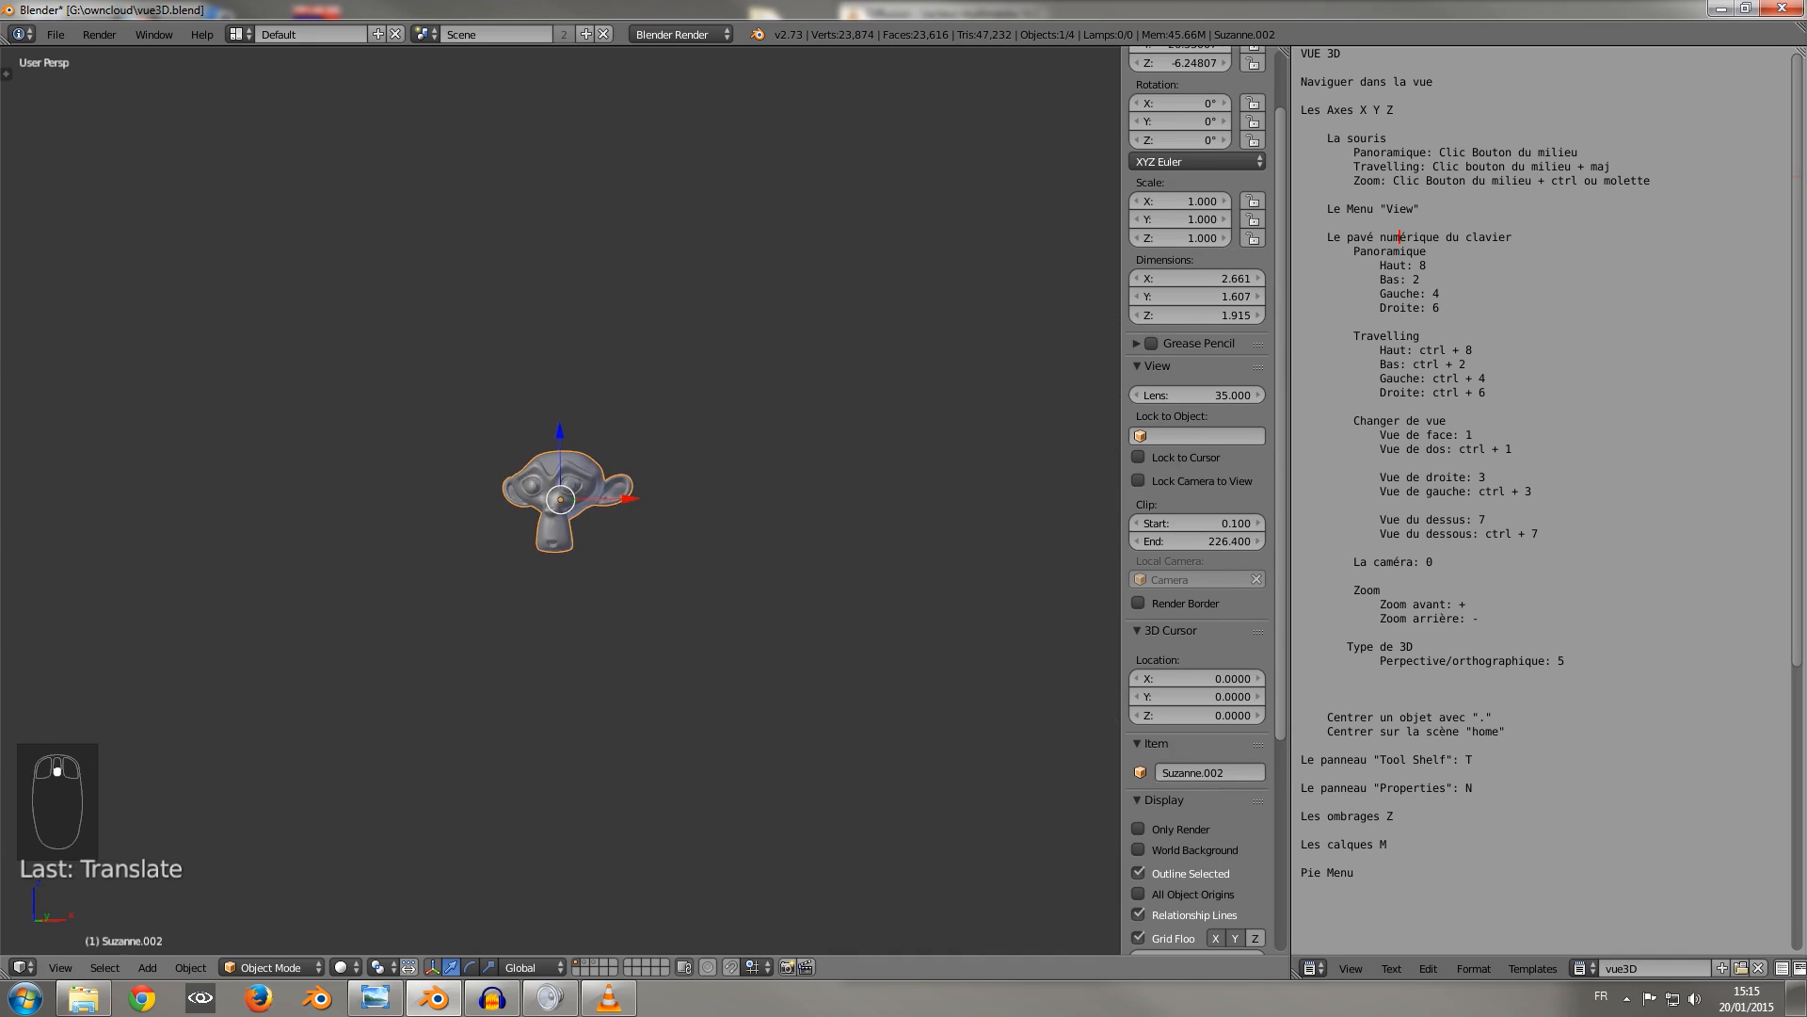
middle_drag(560, 494, 636, 499)
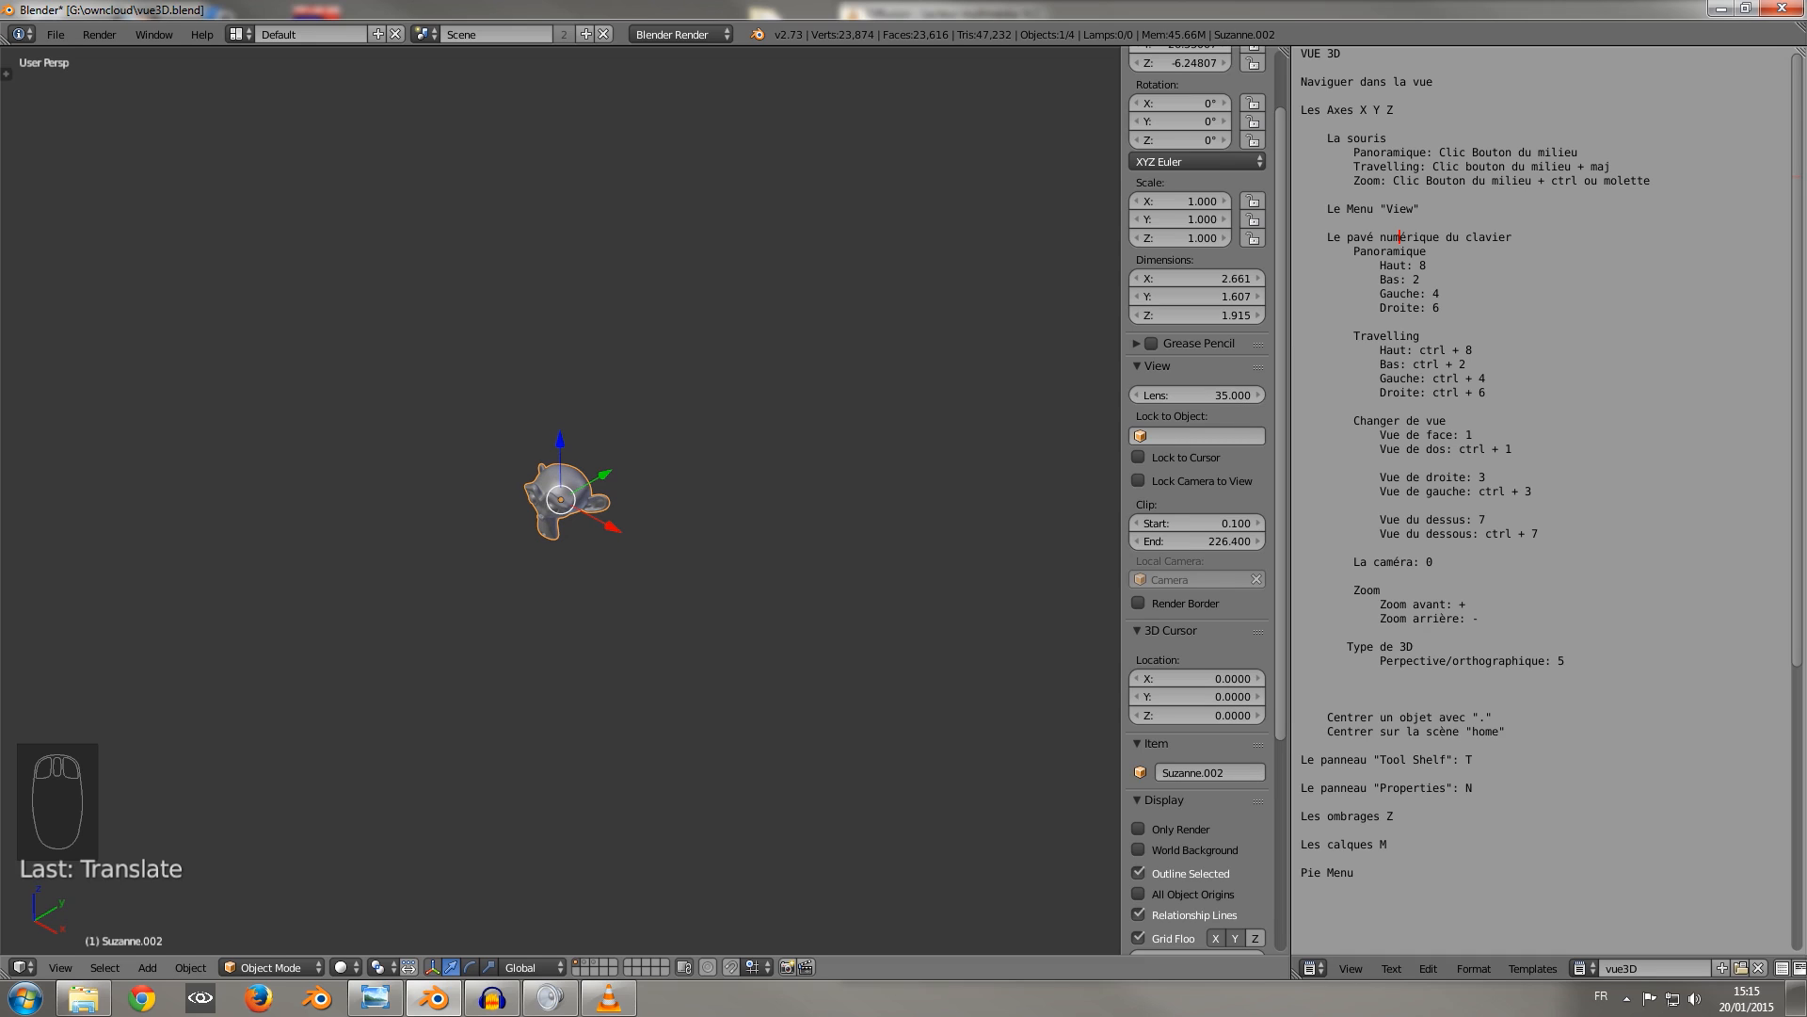
key(Home)
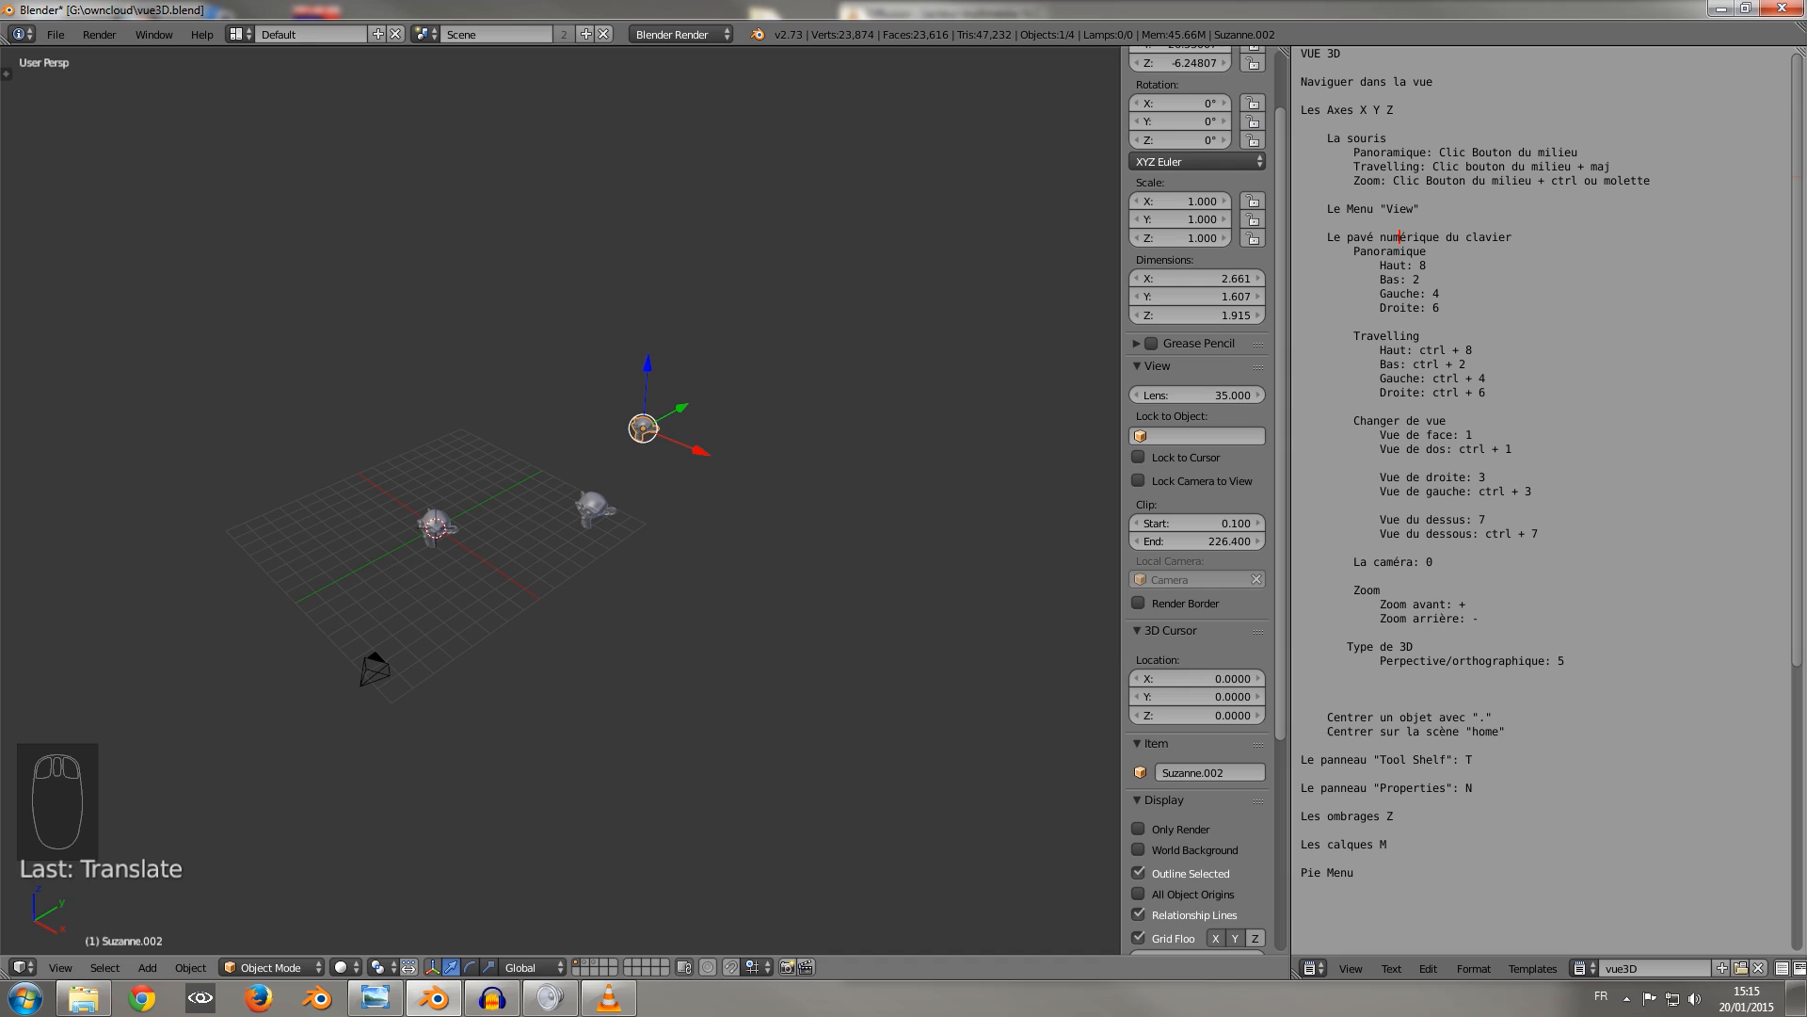
Hide the 3D view's properties region, and show and hide the Tool Shelf twice.
key(n)
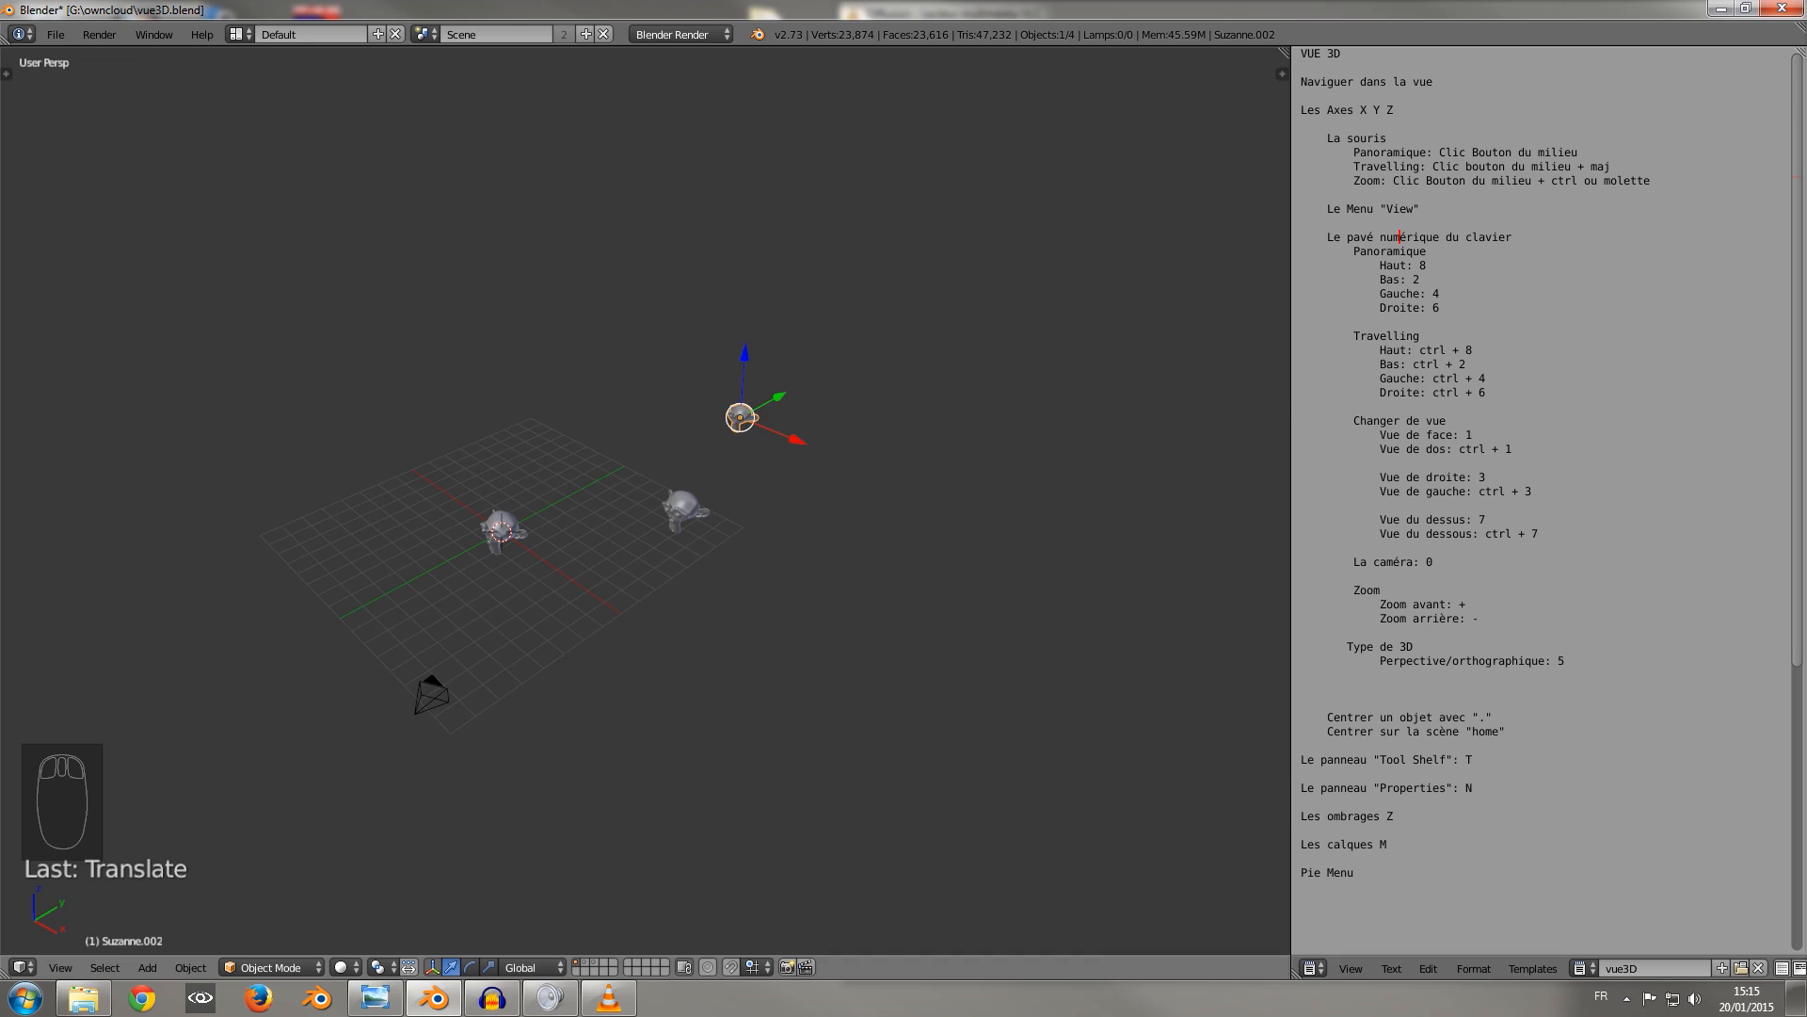
key(t)
key(t)
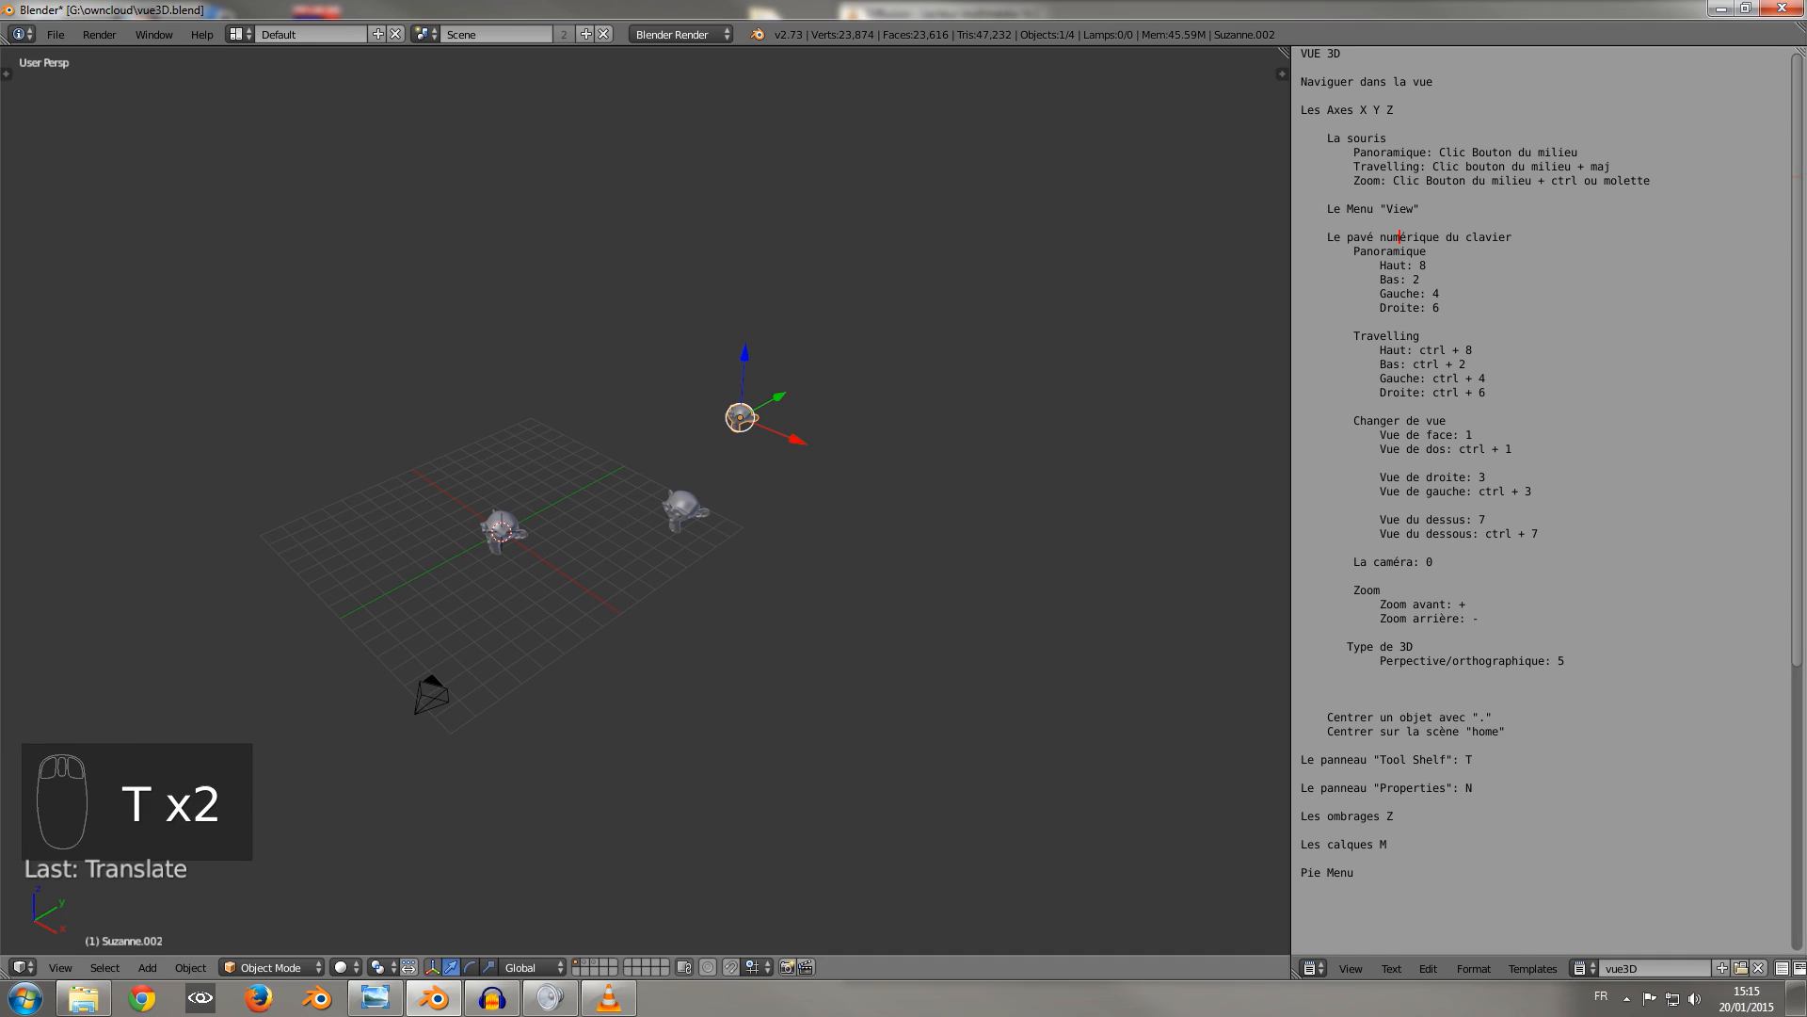
click(7, 74)
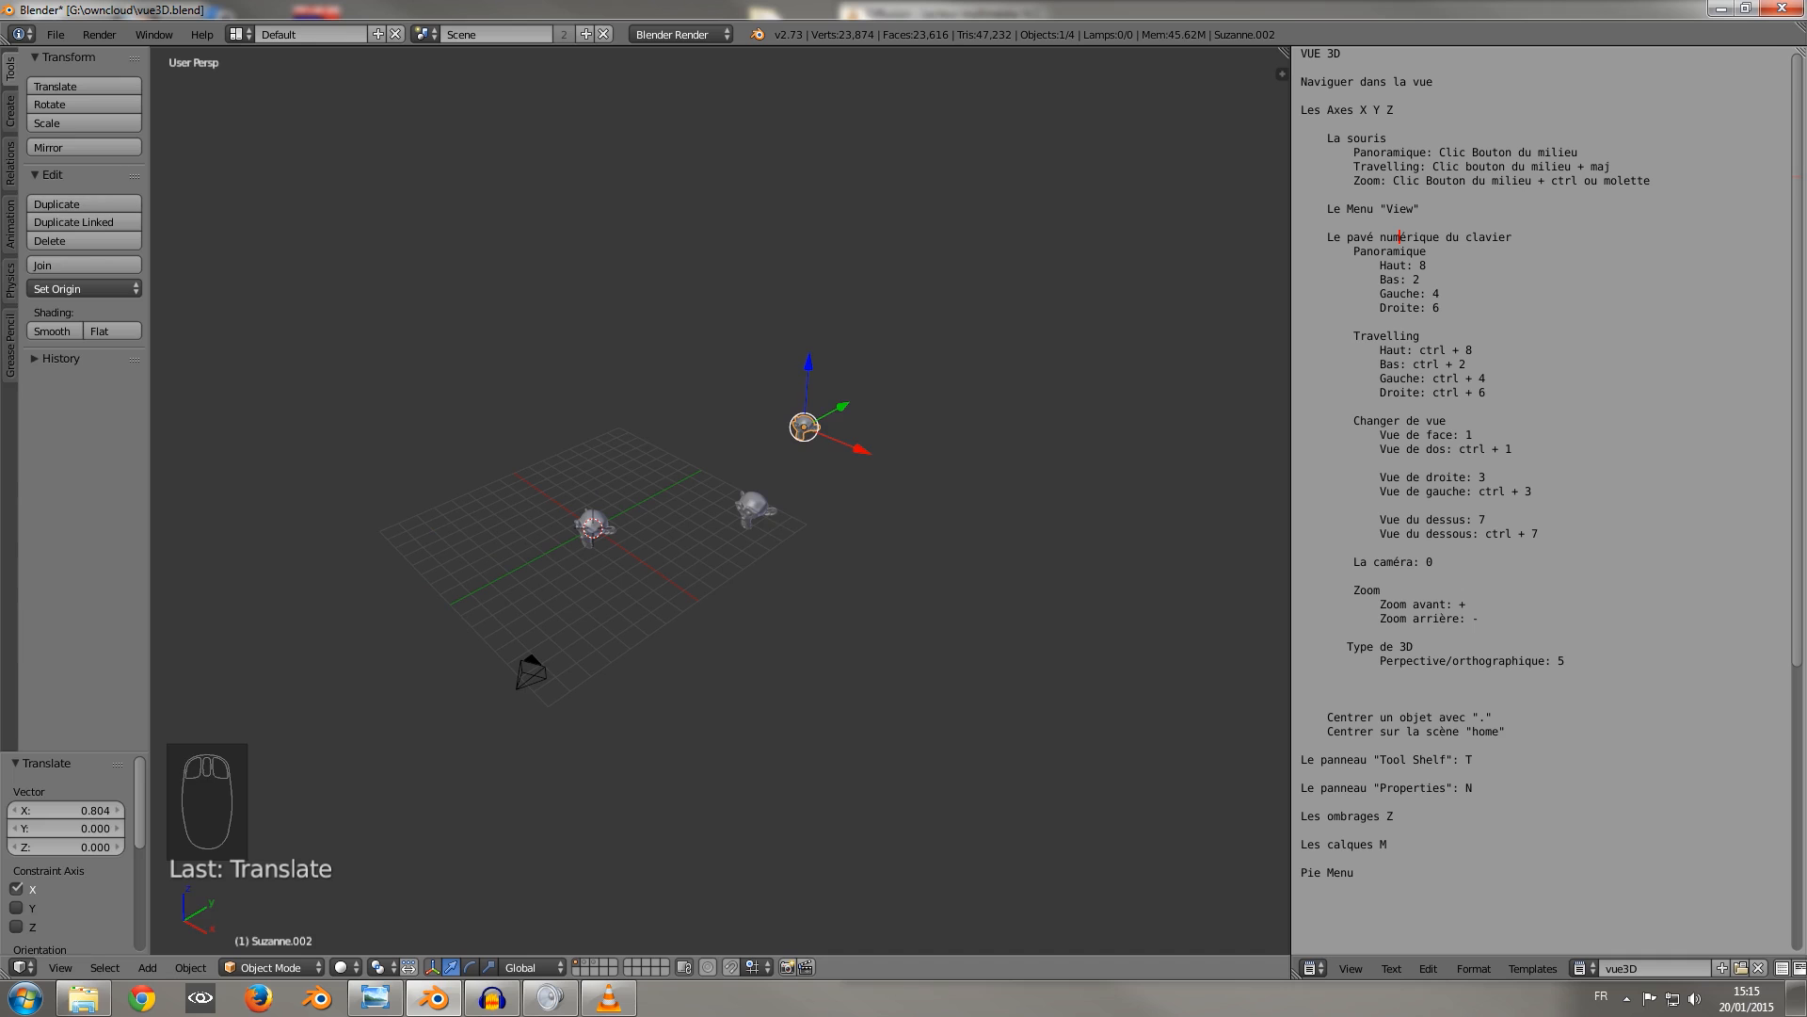
key(t)
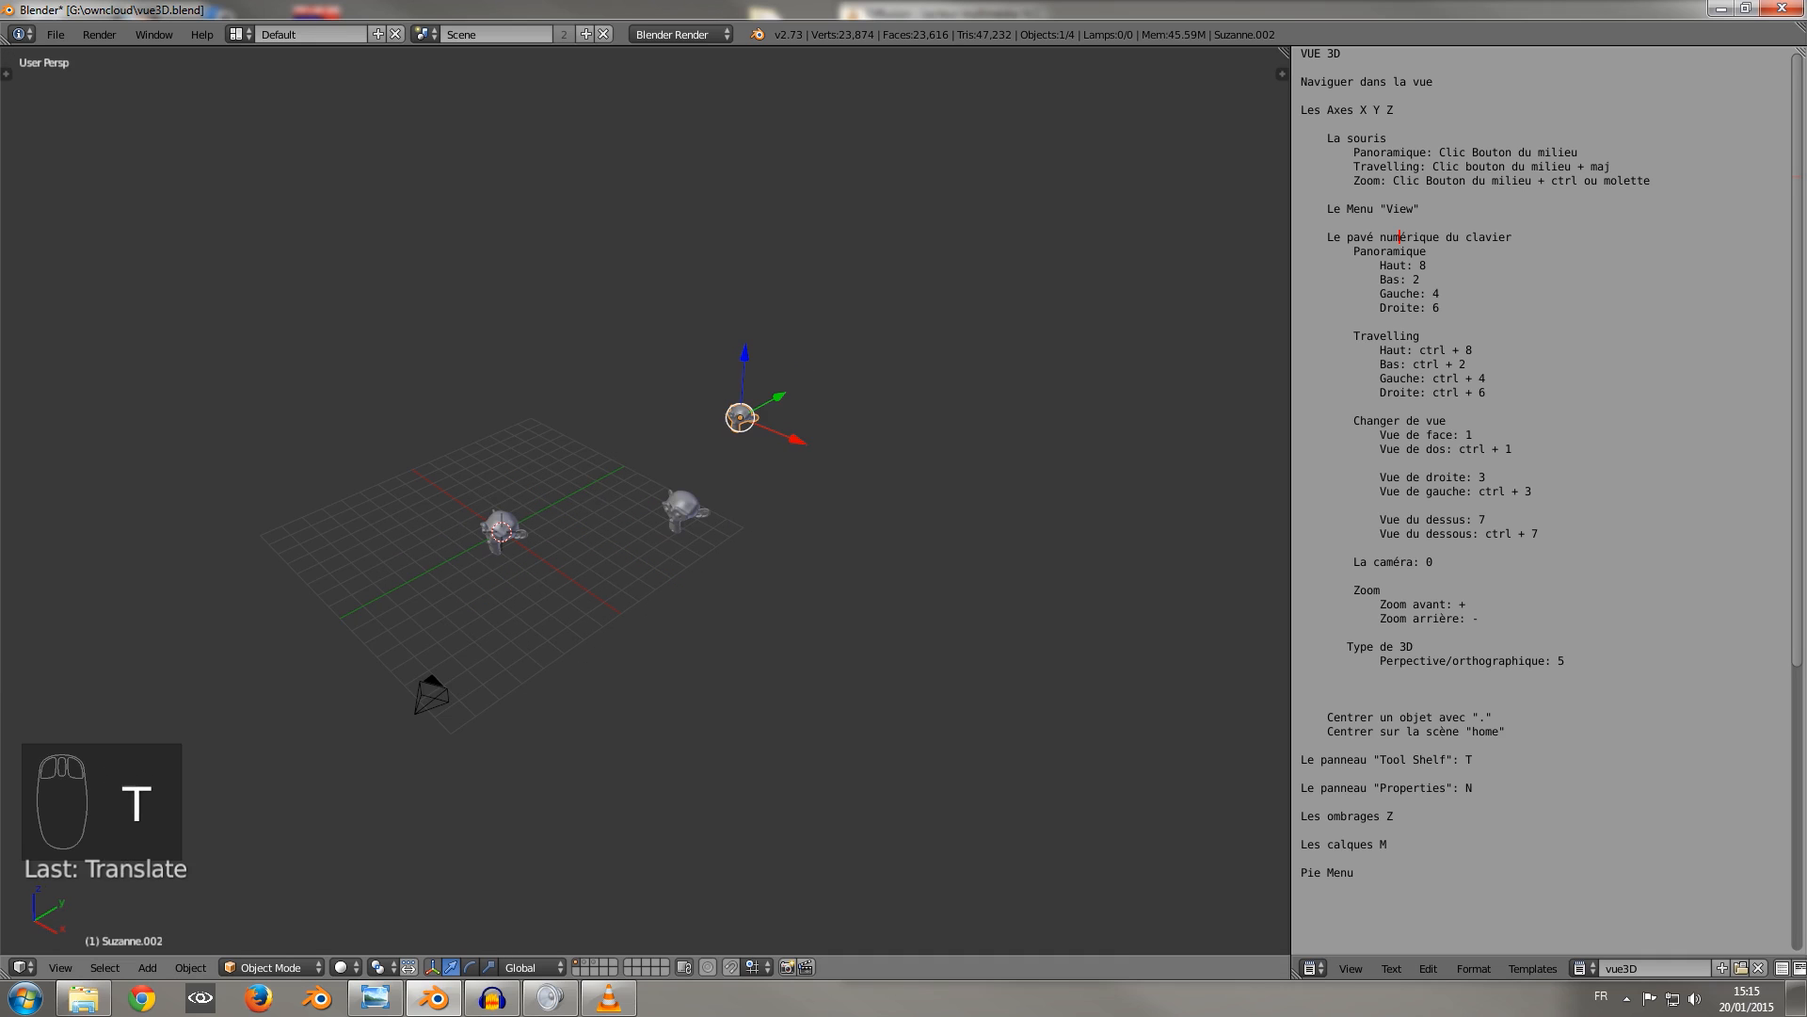
Show the properties region and the Tool Shelf together, and hide both again.
click(1282, 74)
key(t)
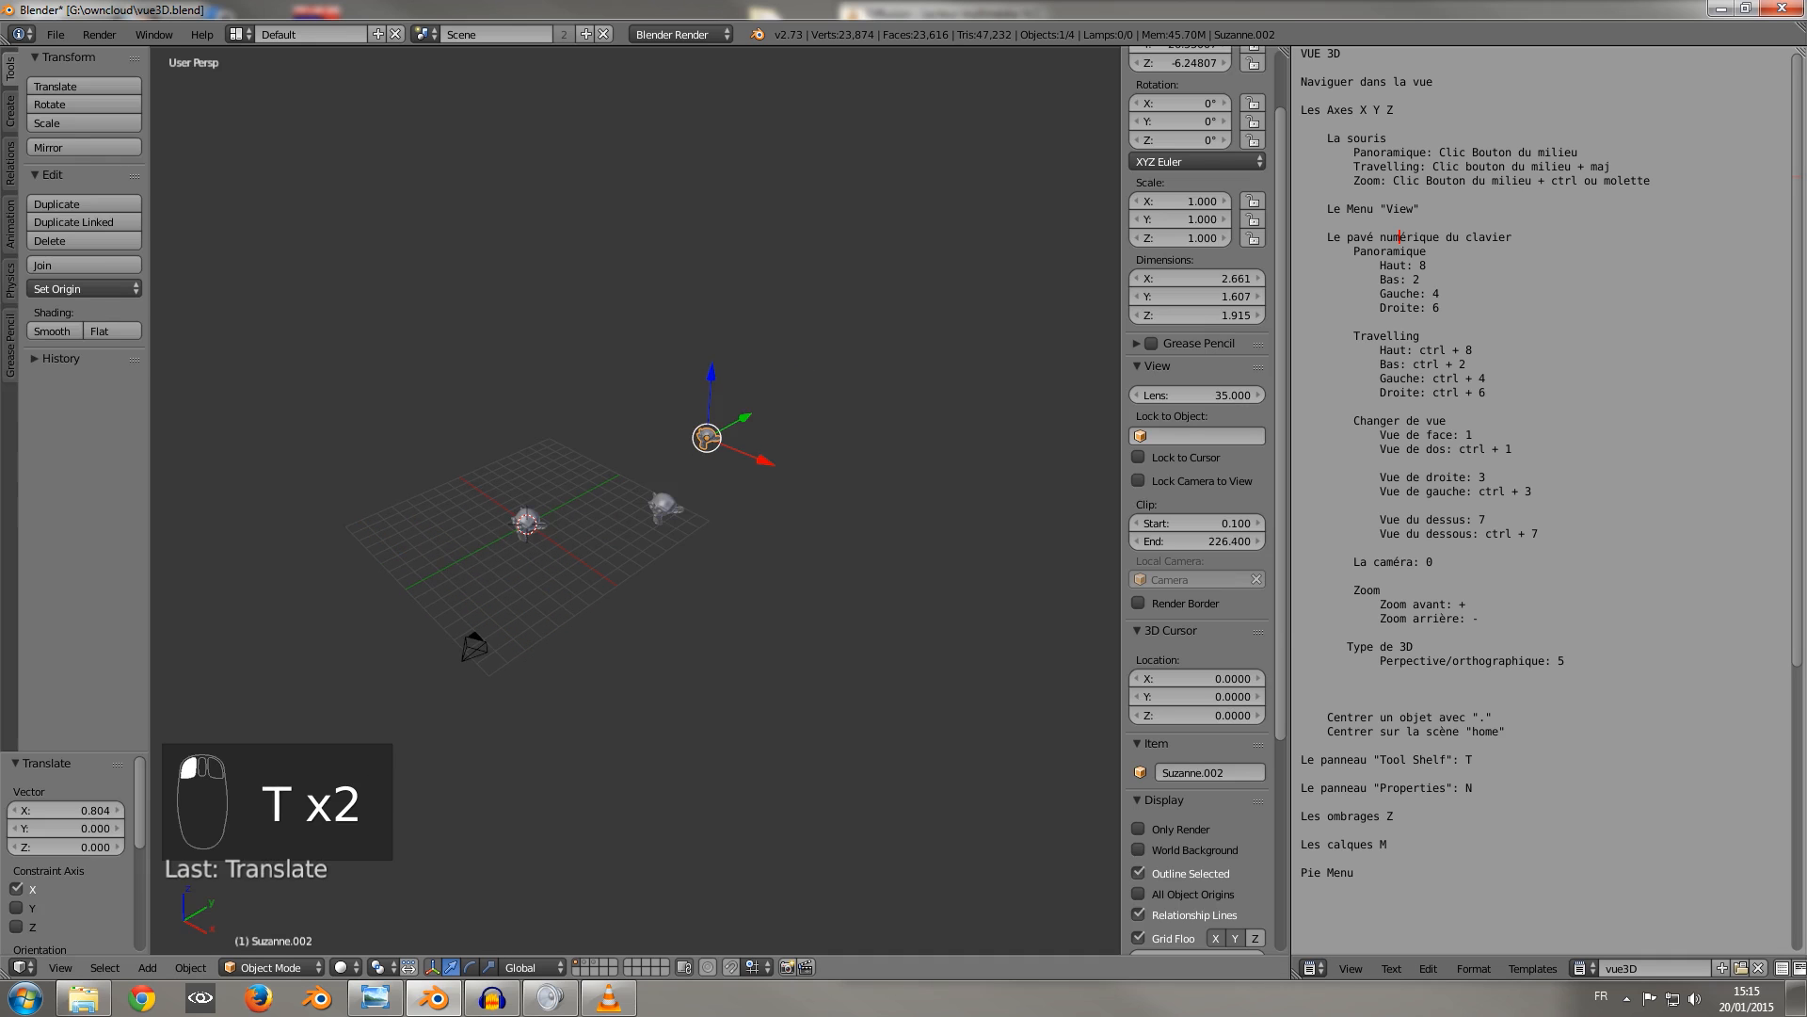
key(t)
key(n)
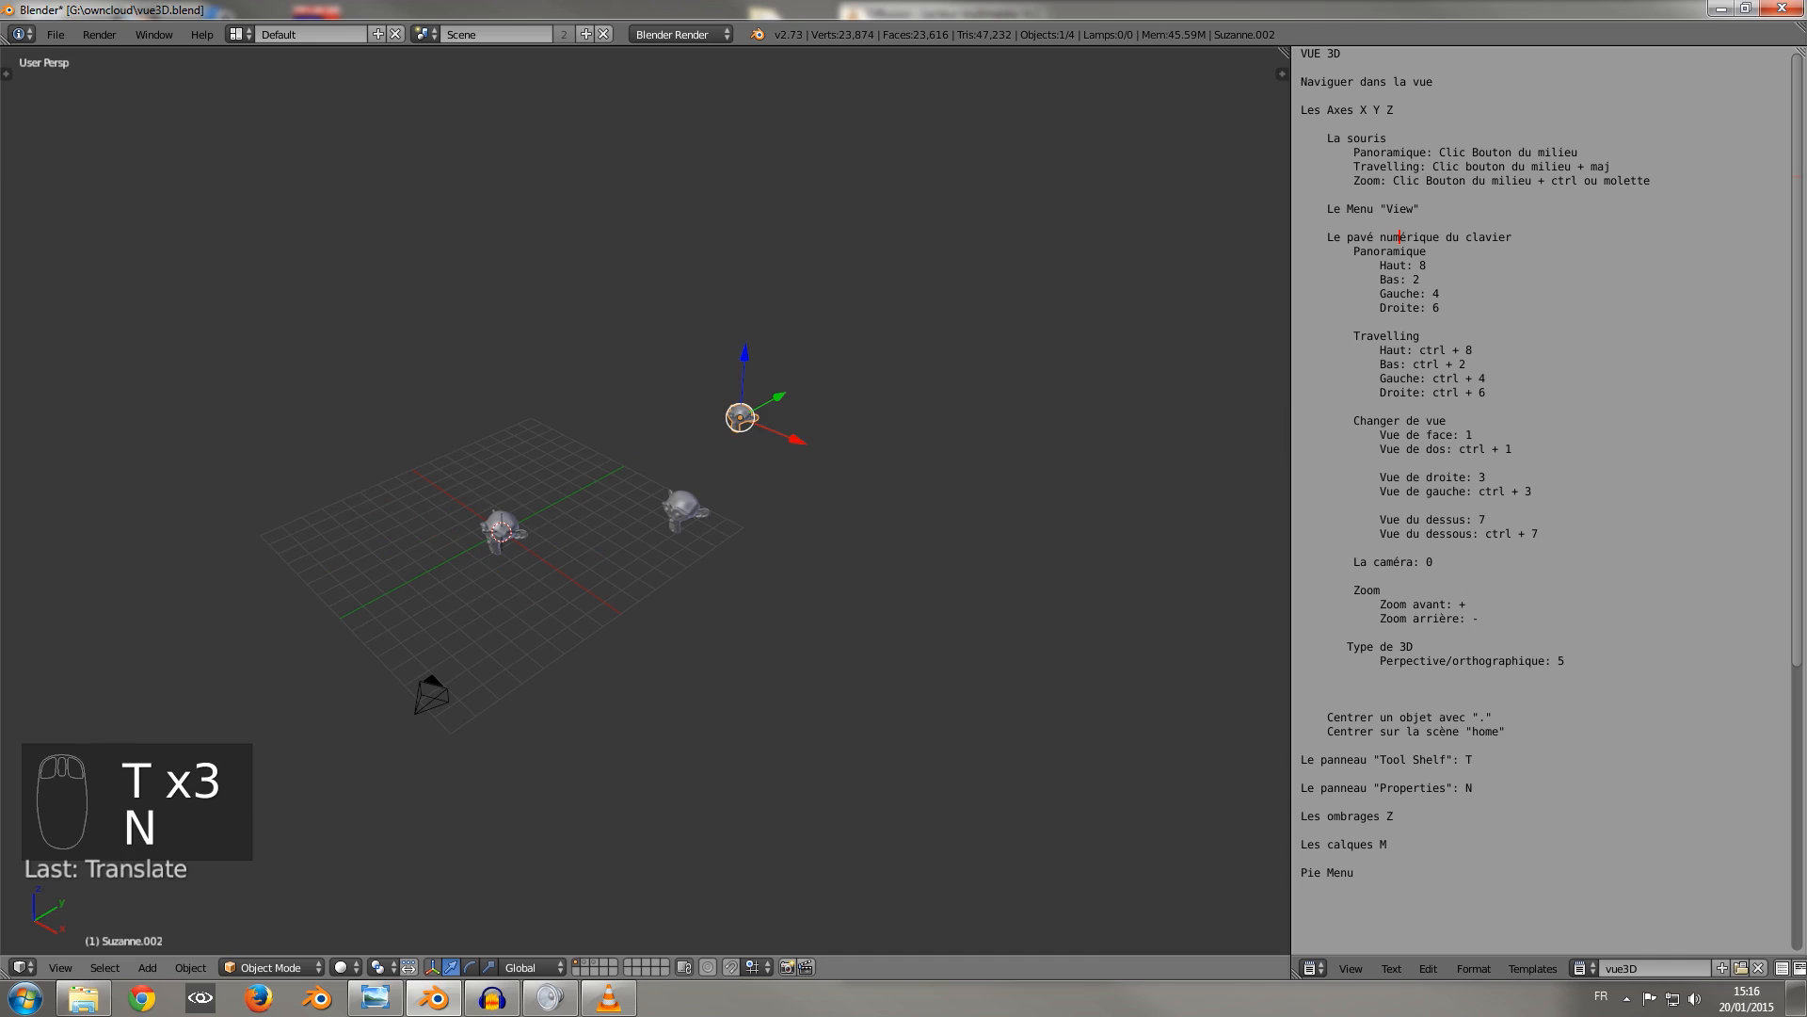
Show the Tool Shelf, select the monkey head at the world origin, and orbit to see it from the front.
click(60, 967)
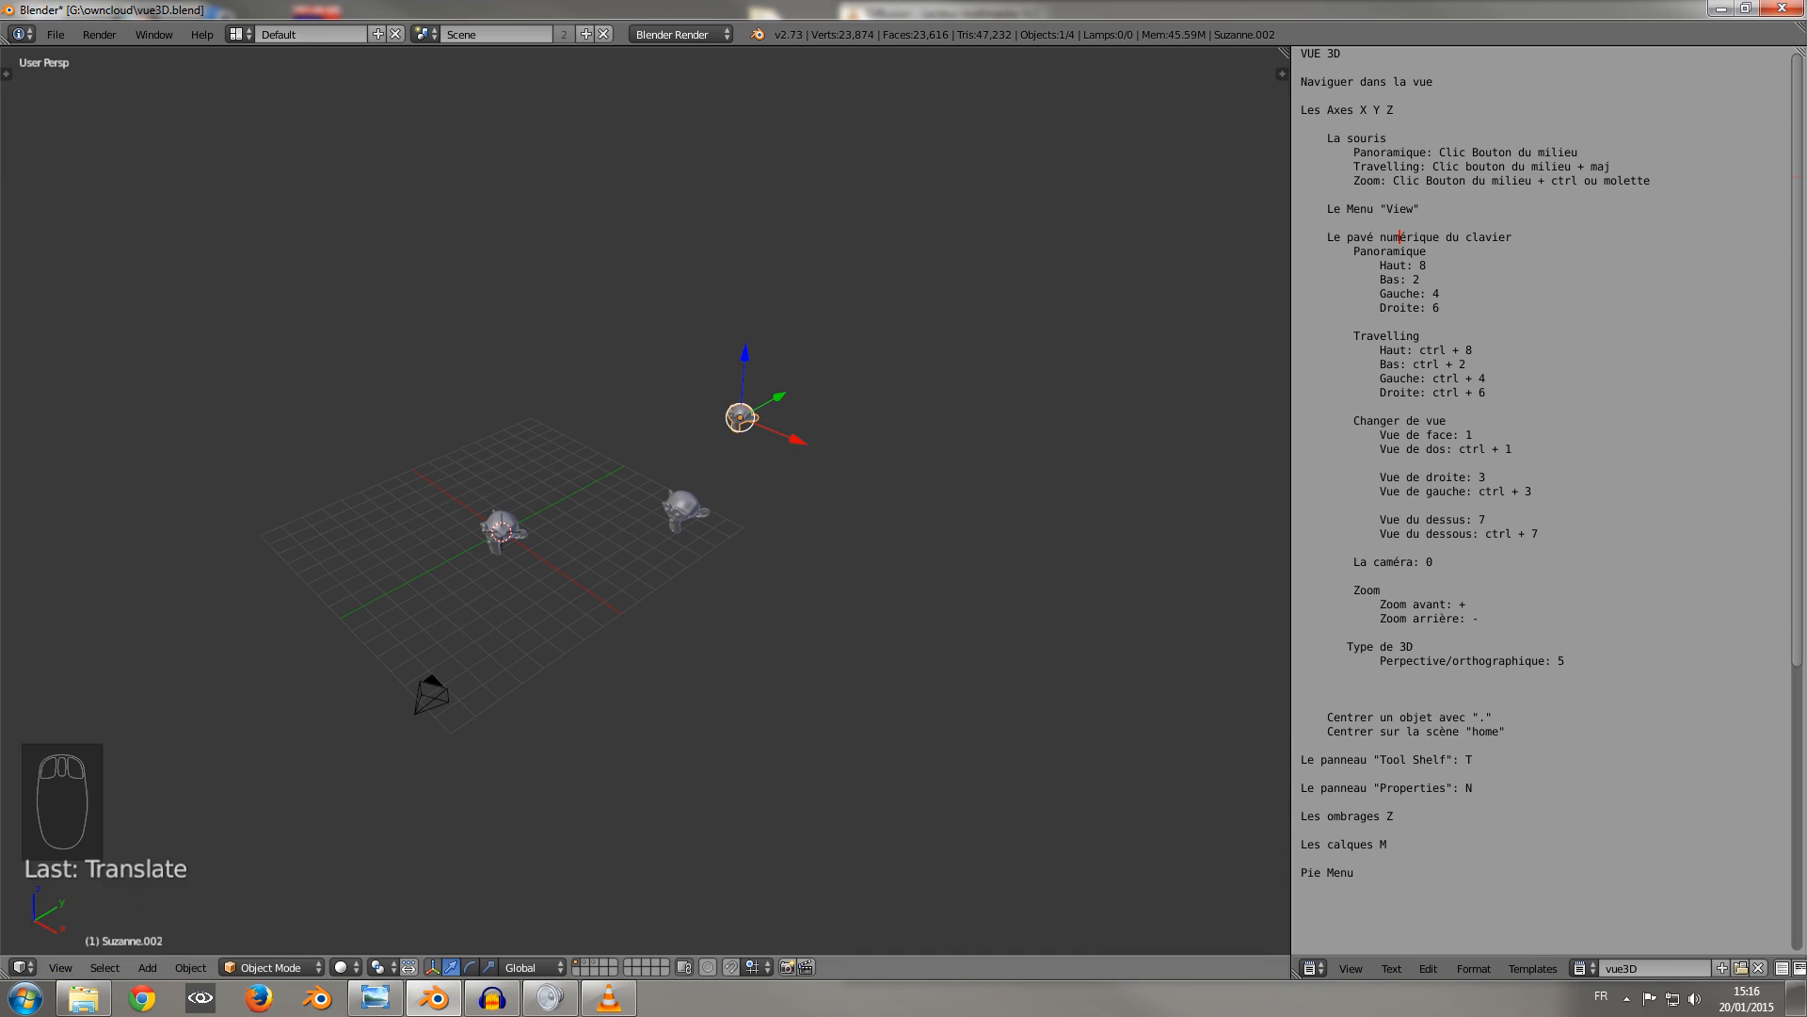
key(t)
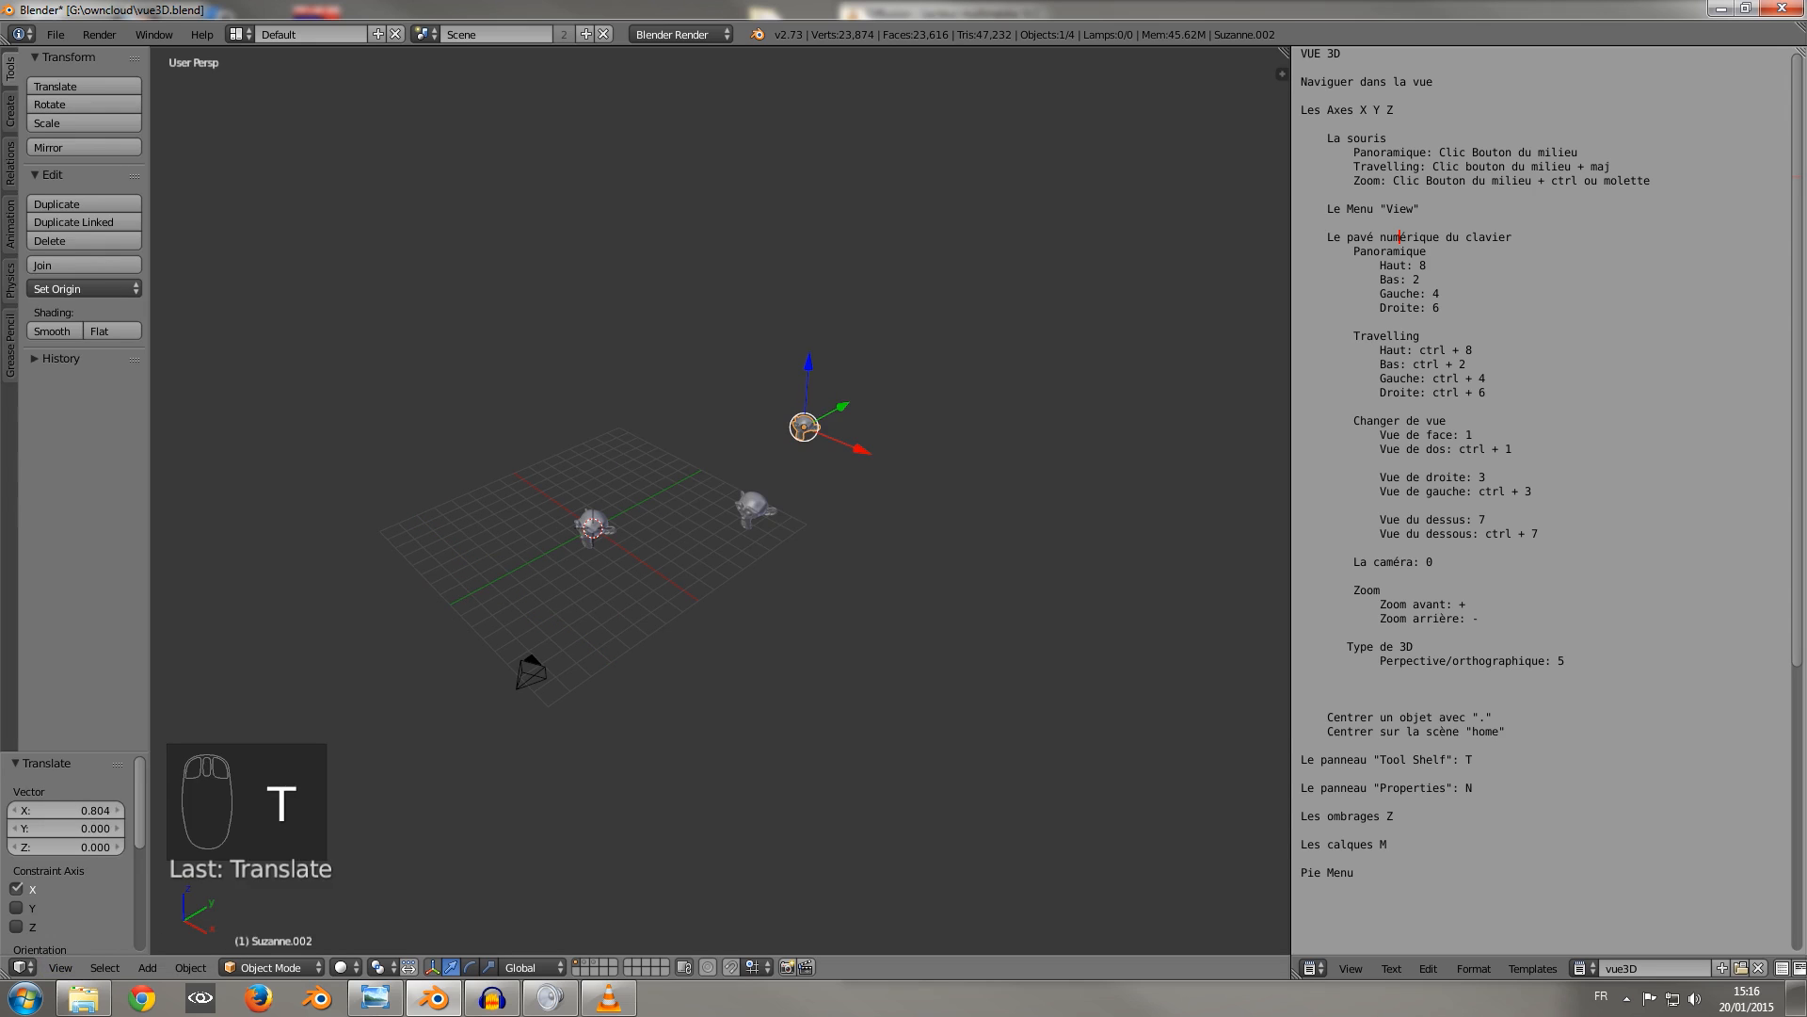
right_click(595, 525)
middle_drag(595, 525, 682, 525)
scroll(721, 501, up, 7)
scroll(721, 500, down, 4)
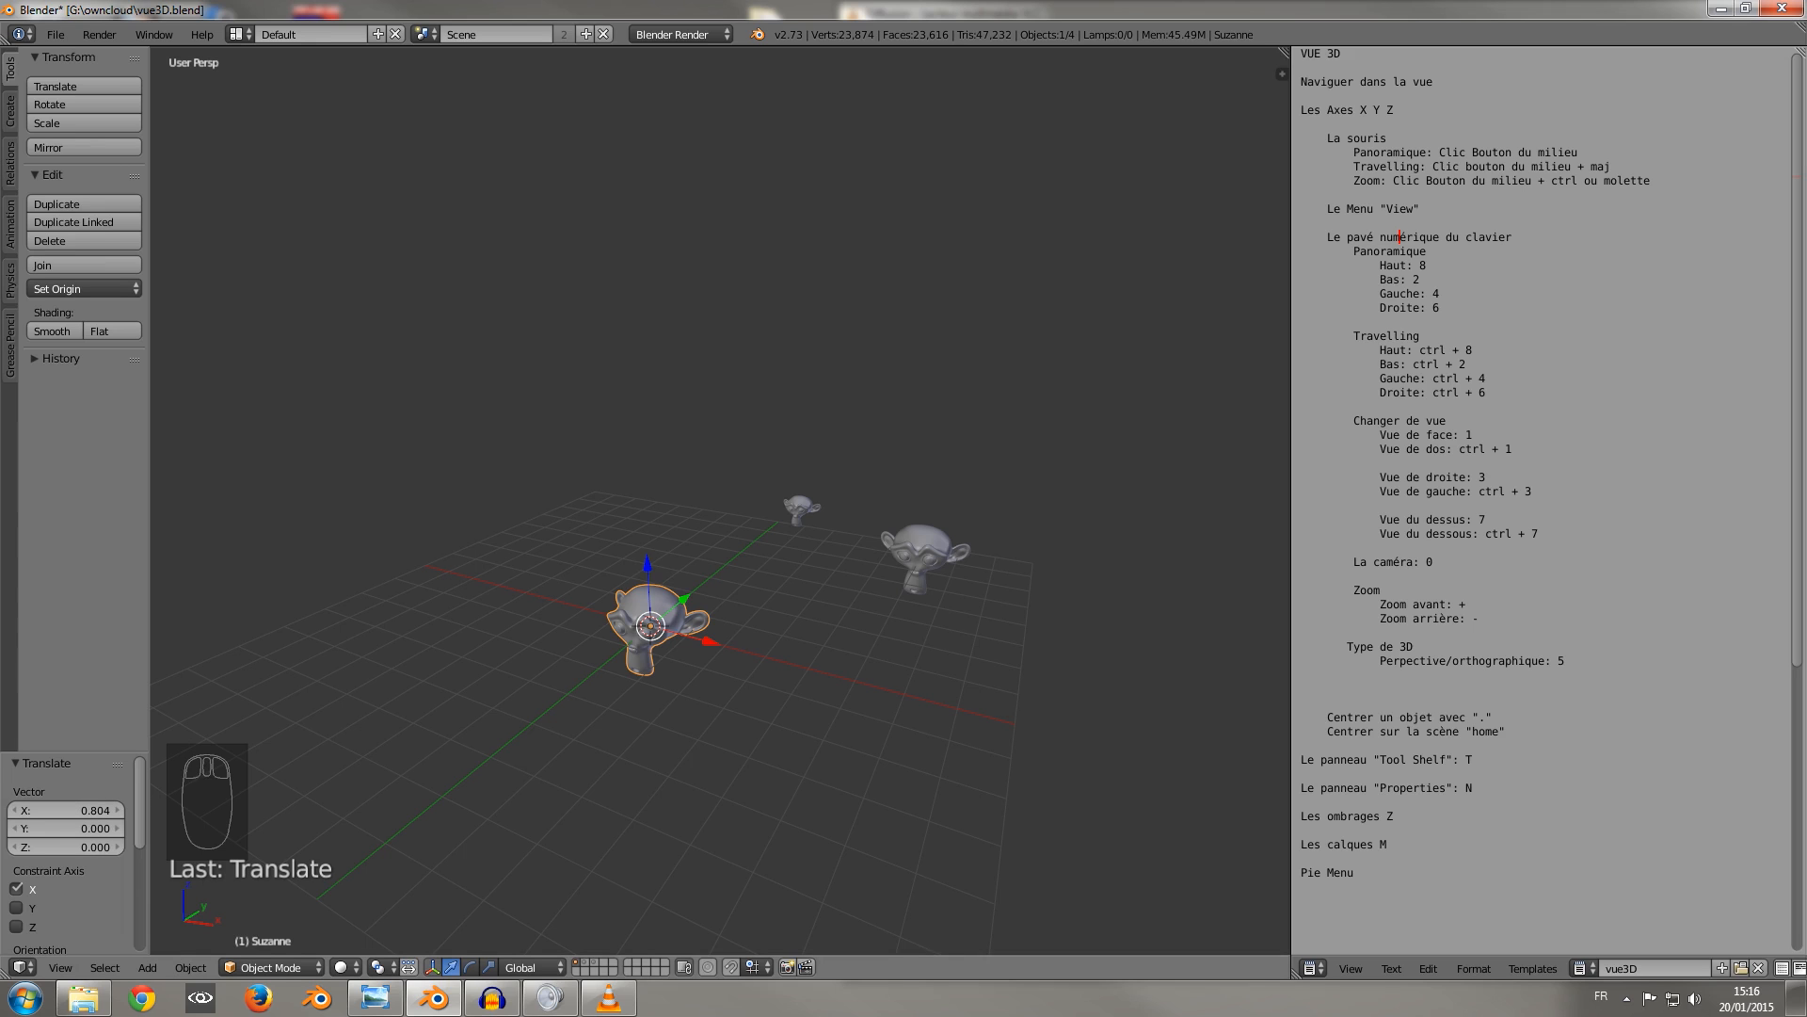
scroll(721, 499, up, 2)
scroll(720, 499, down, 2)
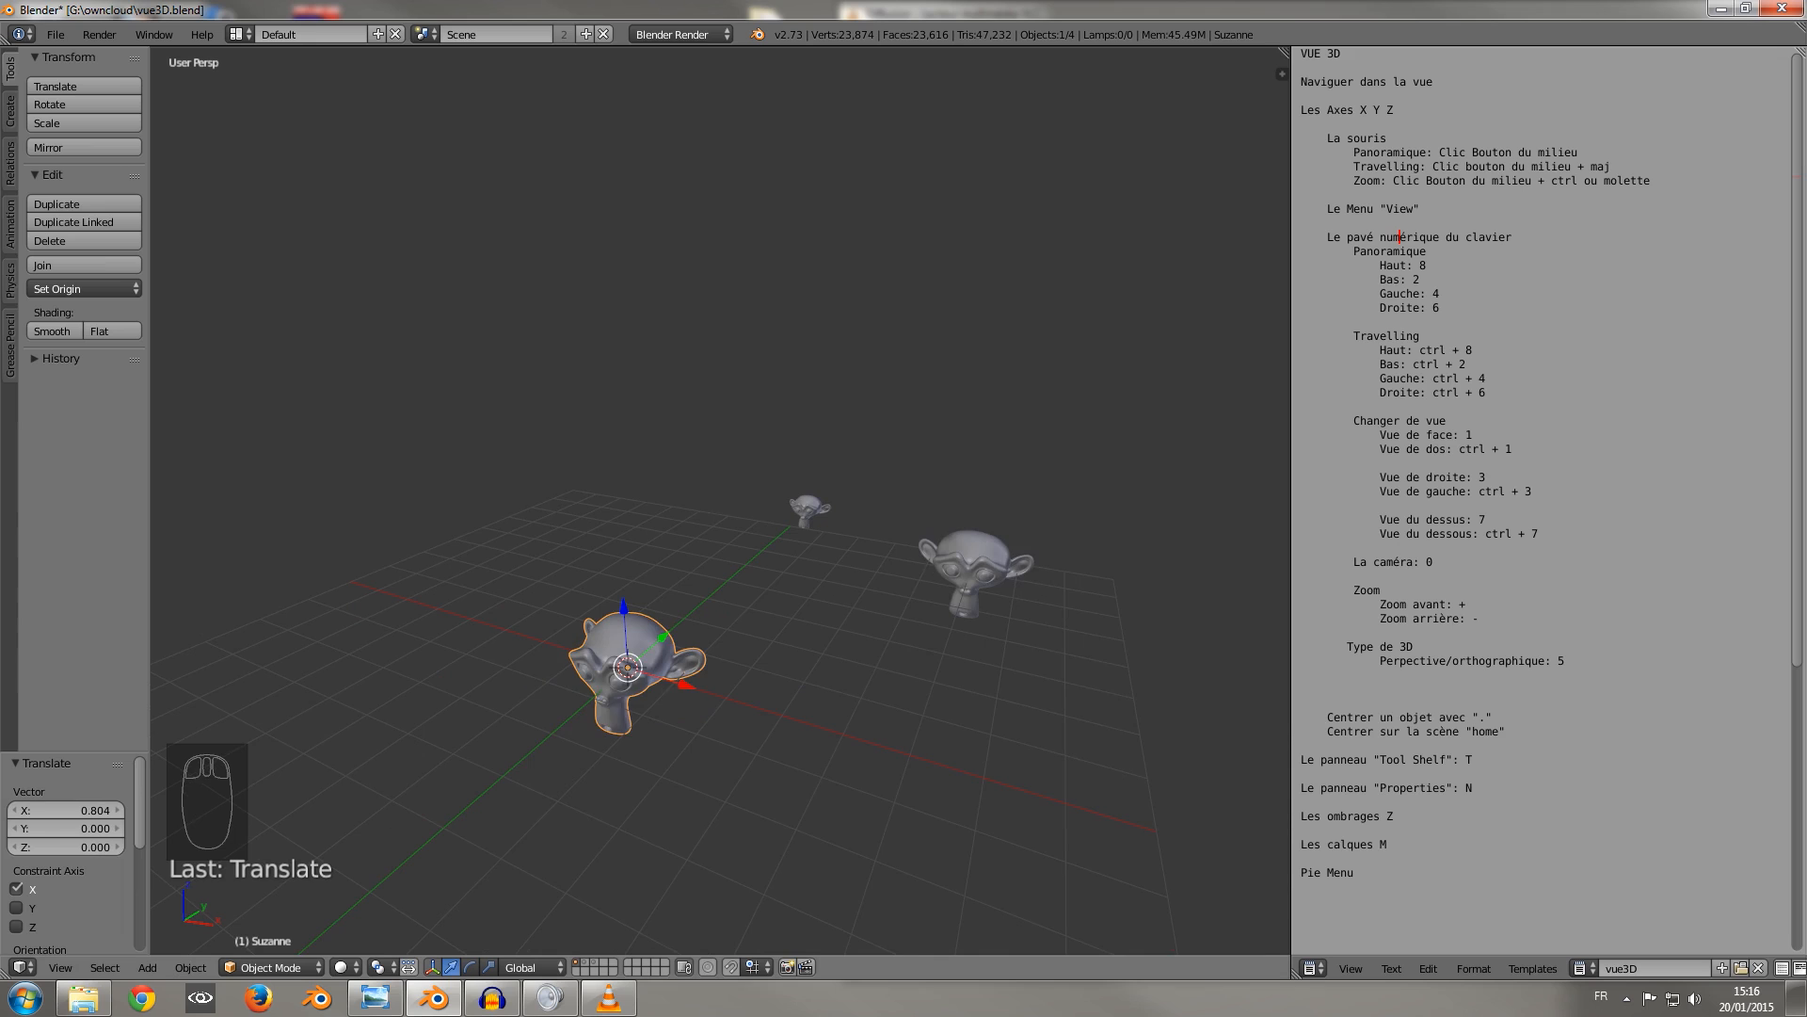
scroll(720, 499, down, 3)
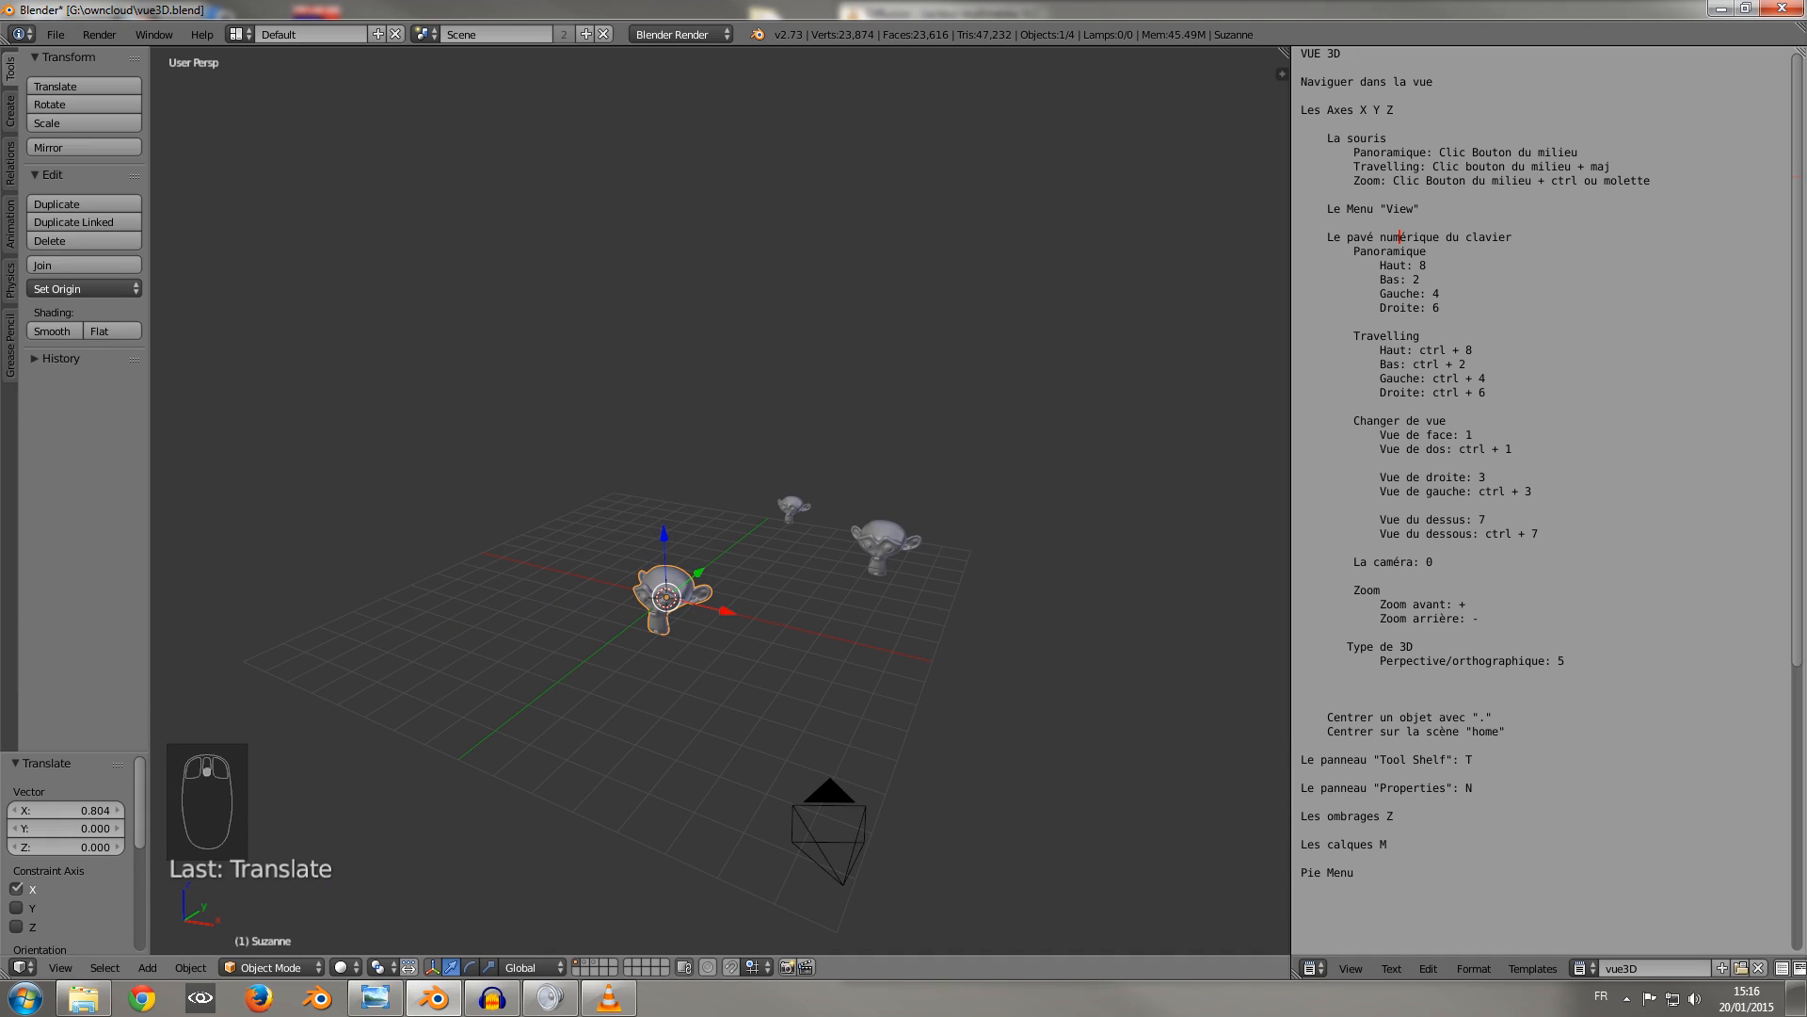
Select the camera and the monkey head at the origin alternately to compare the tools offered for each.
right_click(829, 828)
right_click(670, 592)
right_click(828, 828)
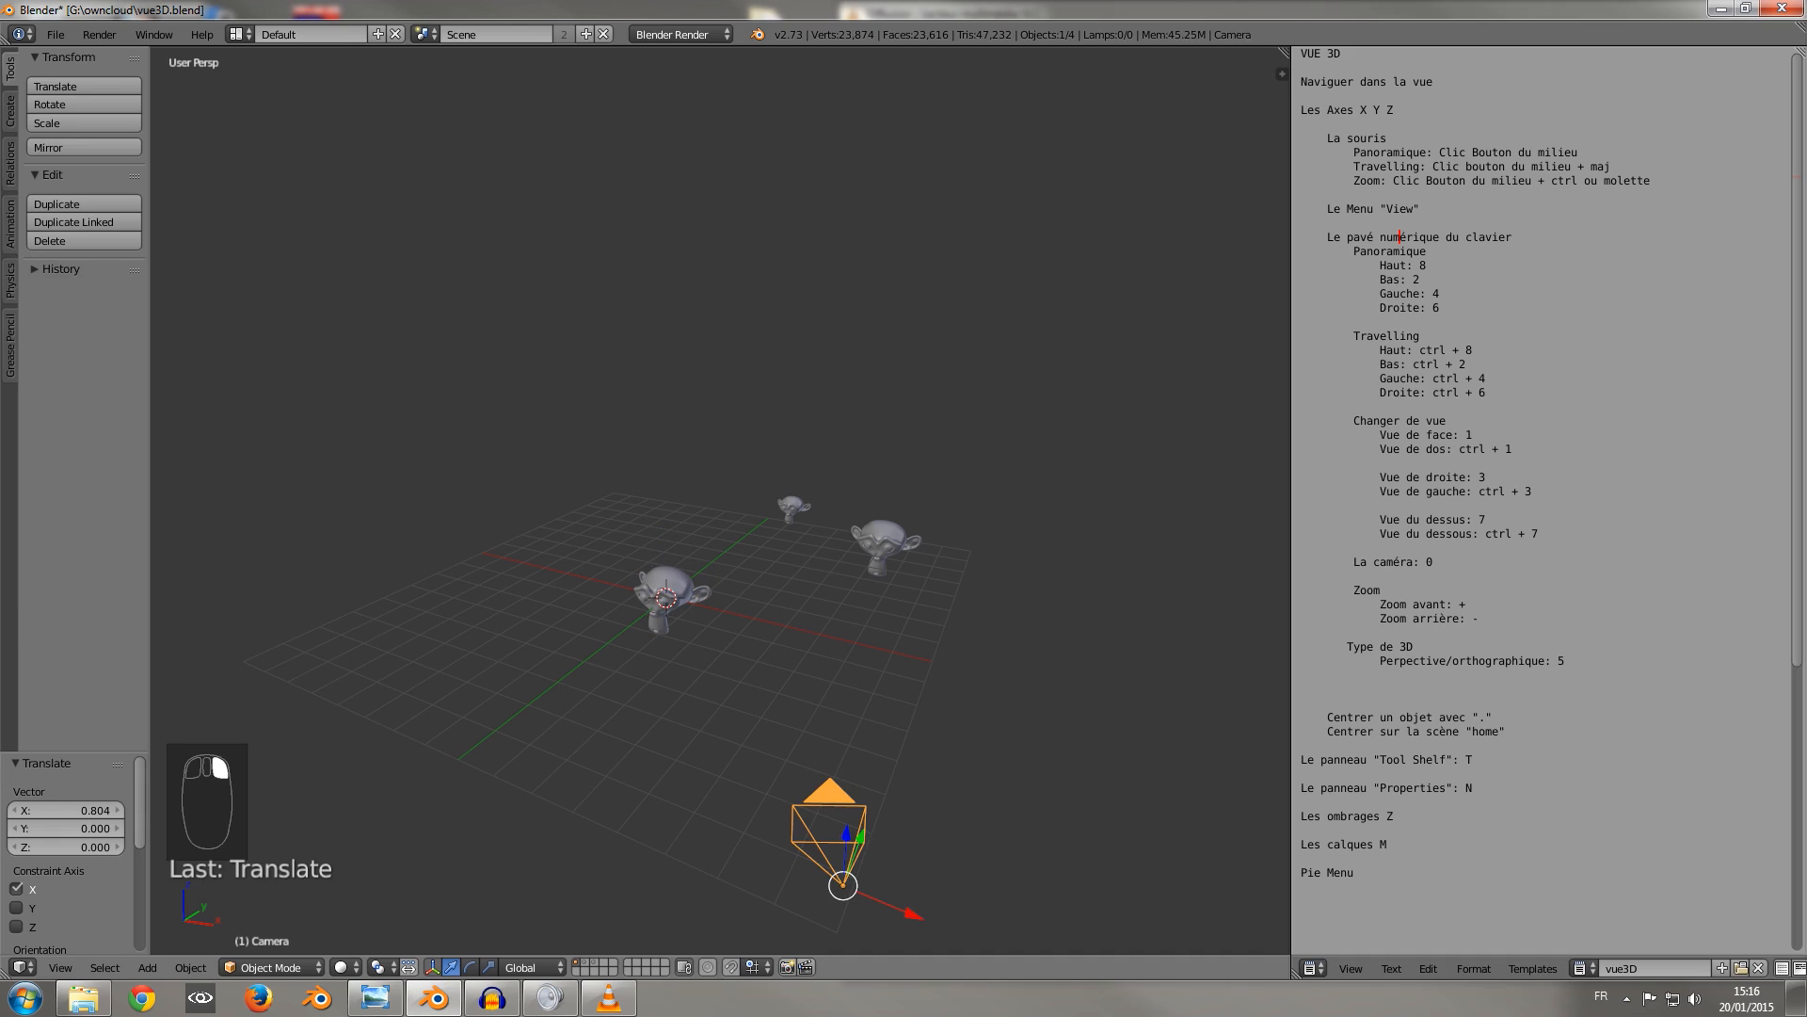
right_click(668, 595)
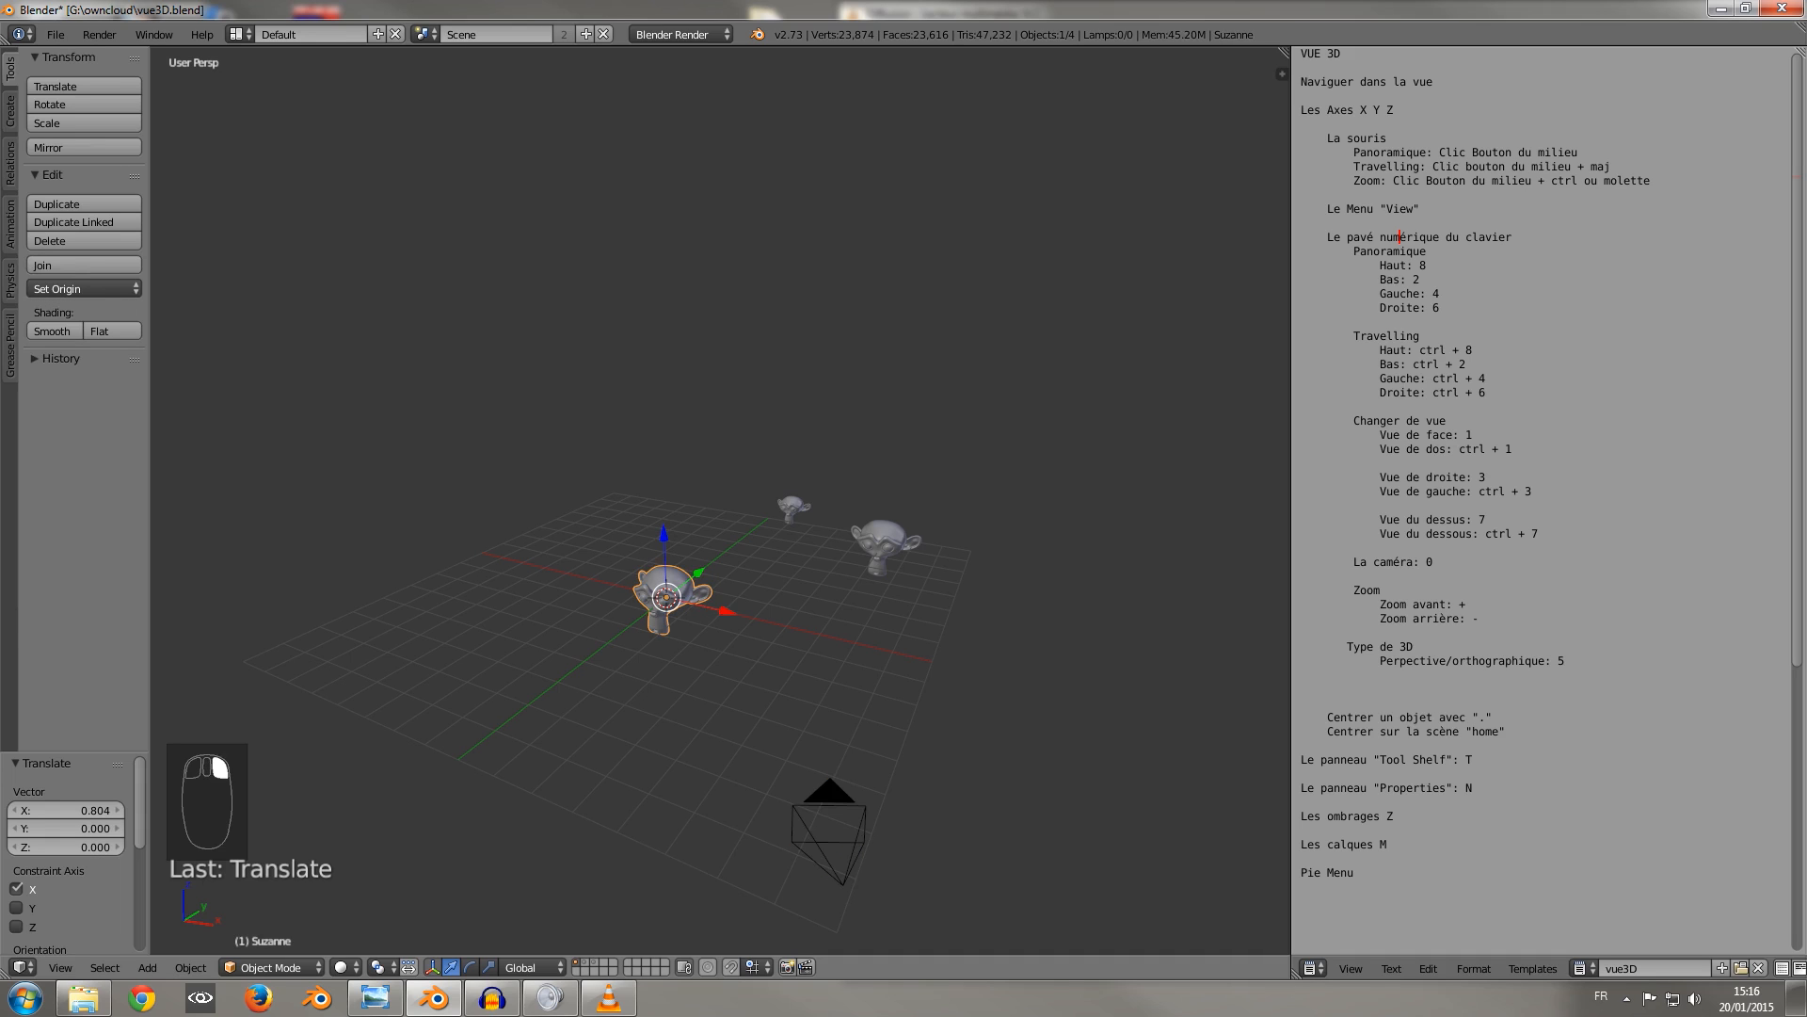
Switch the selected monkey head to Edit Mode and return it to Object Mode.
click(271, 967)
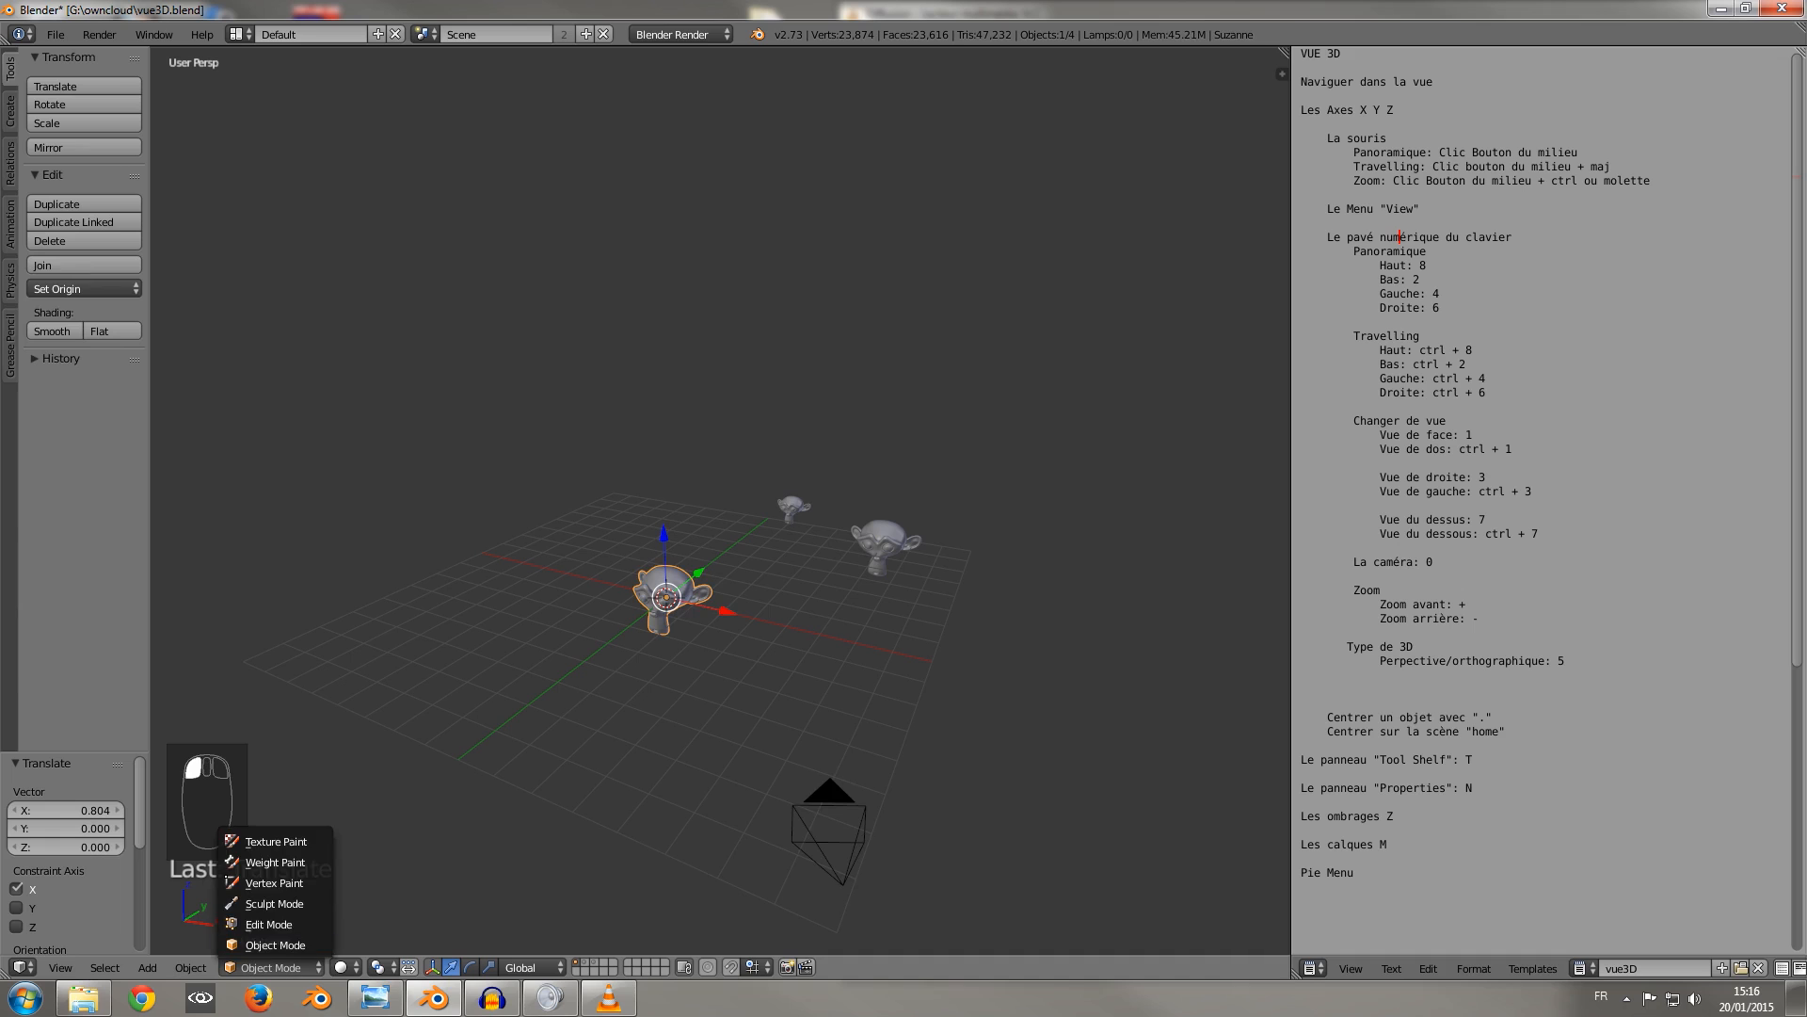
click(268, 923)
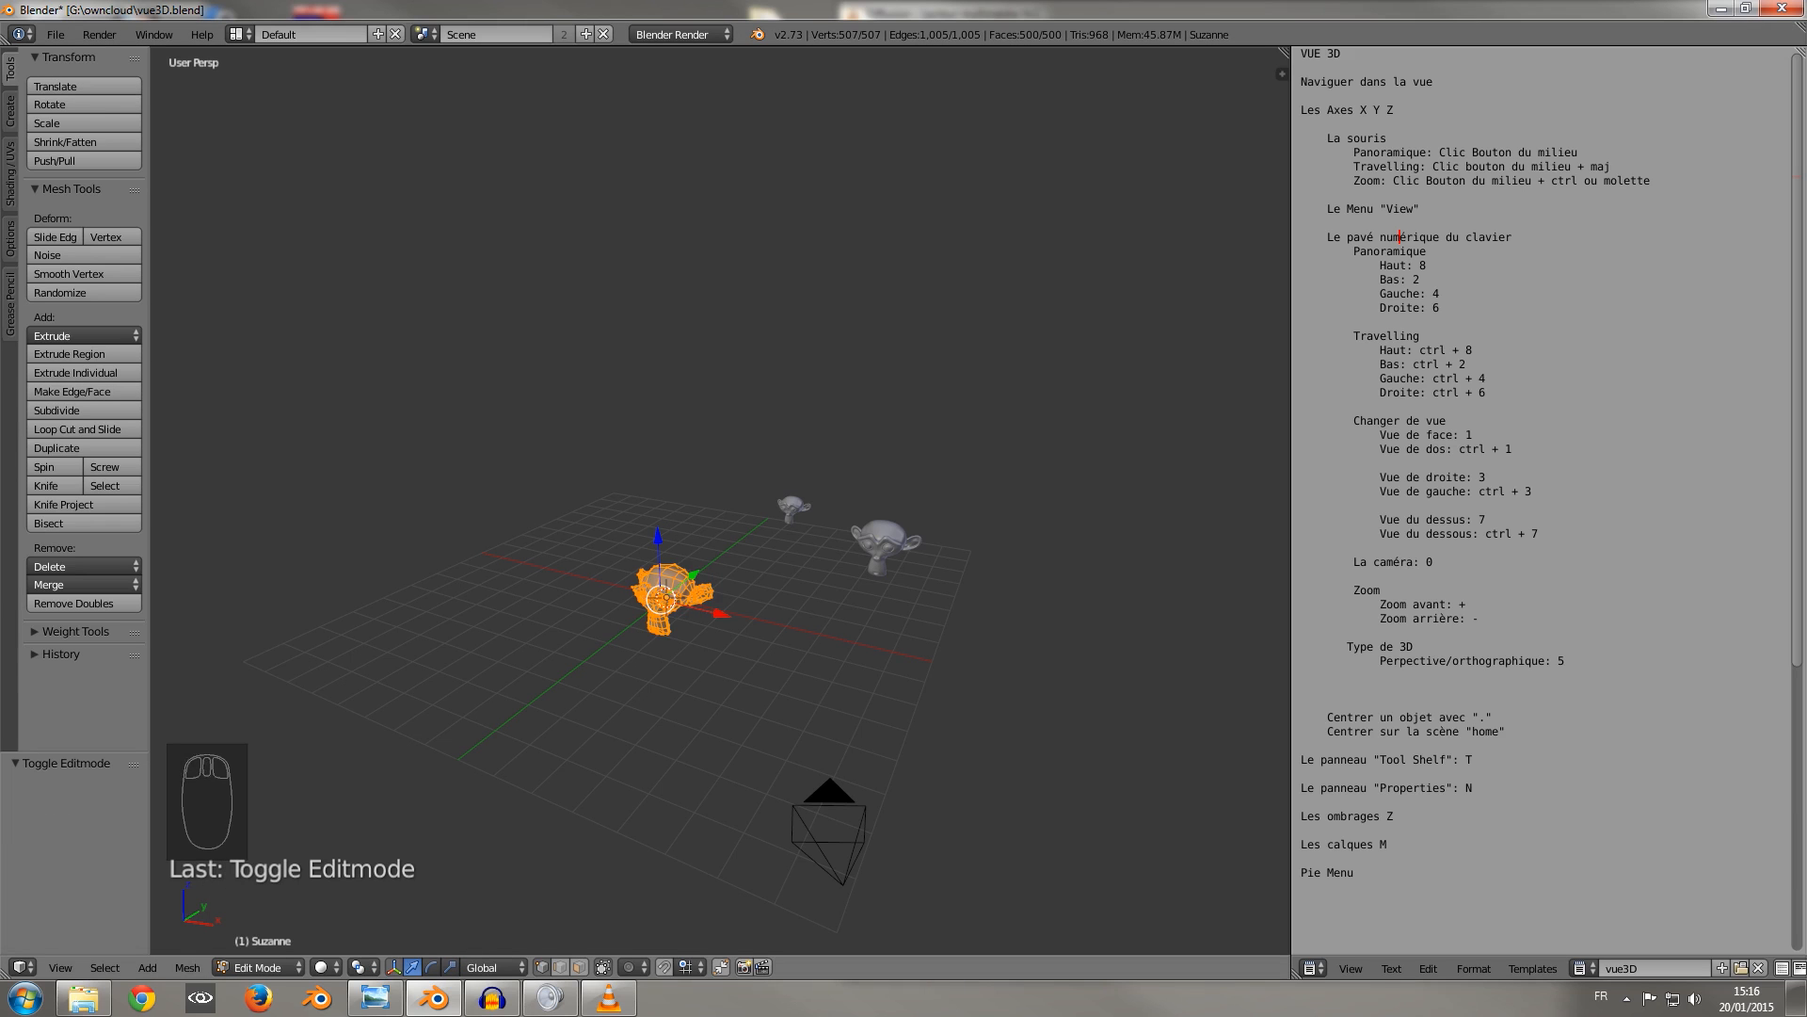
click(262, 967)
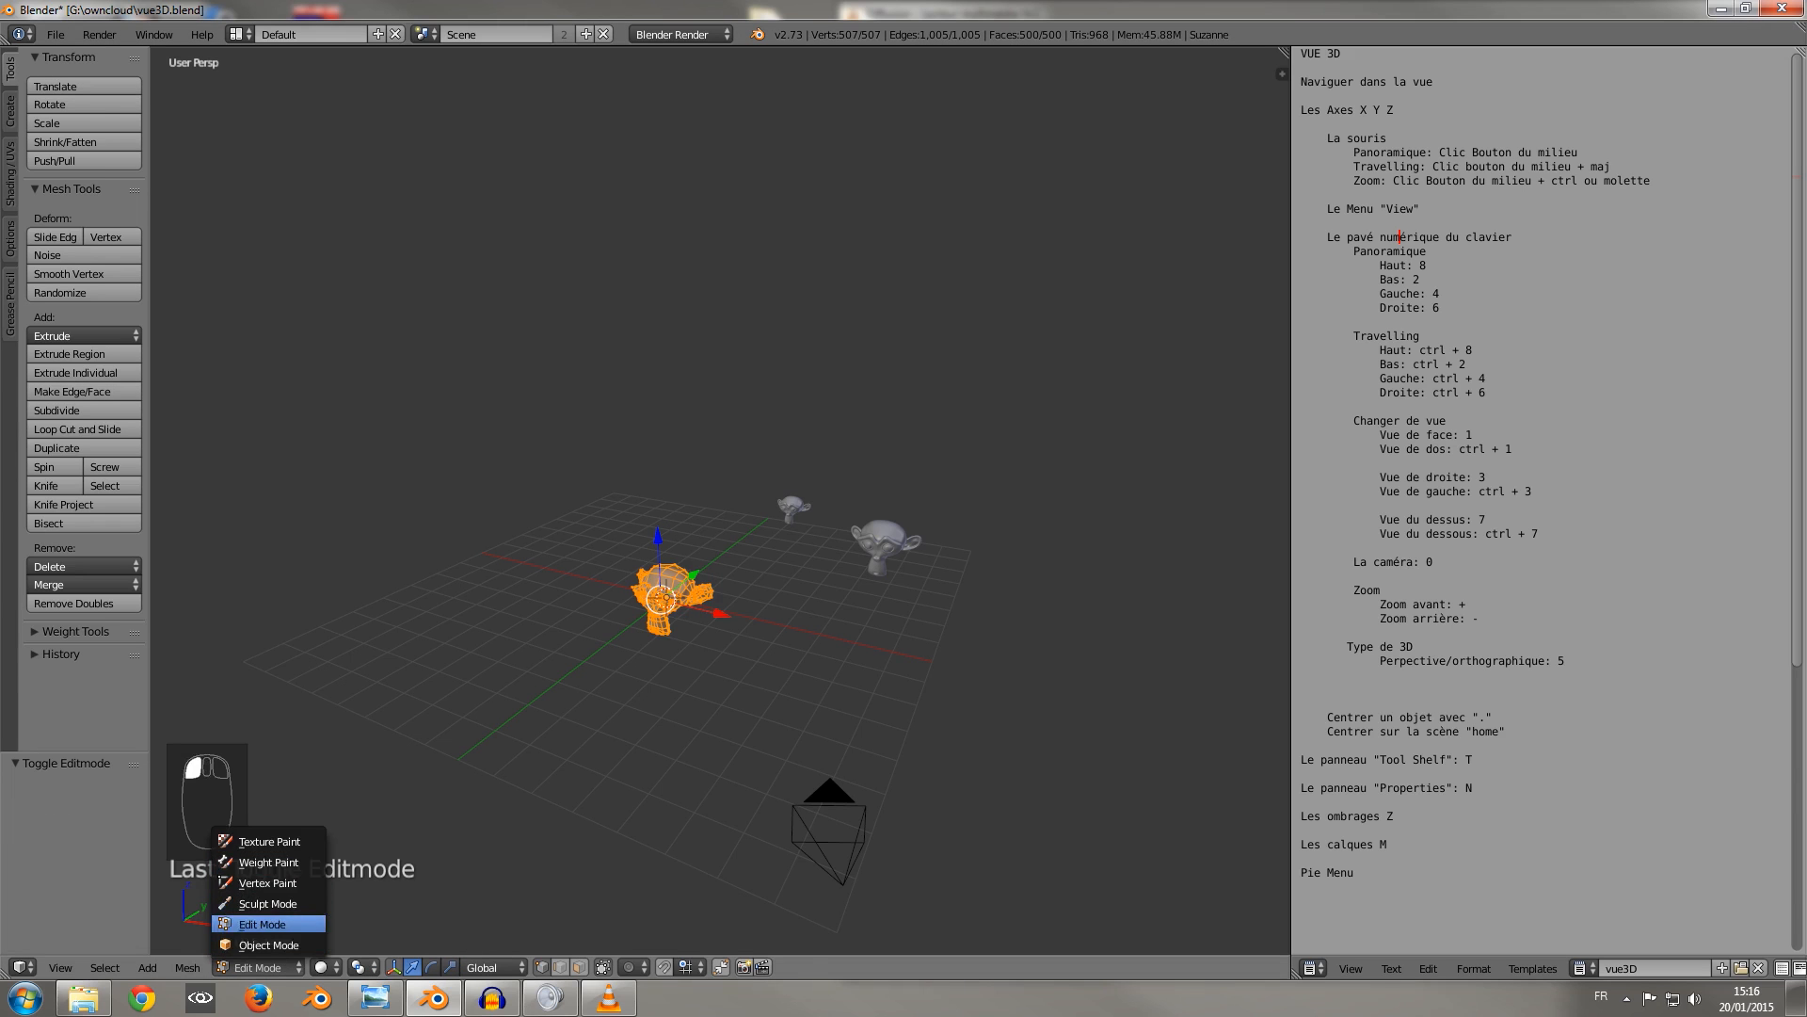
click(268, 944)
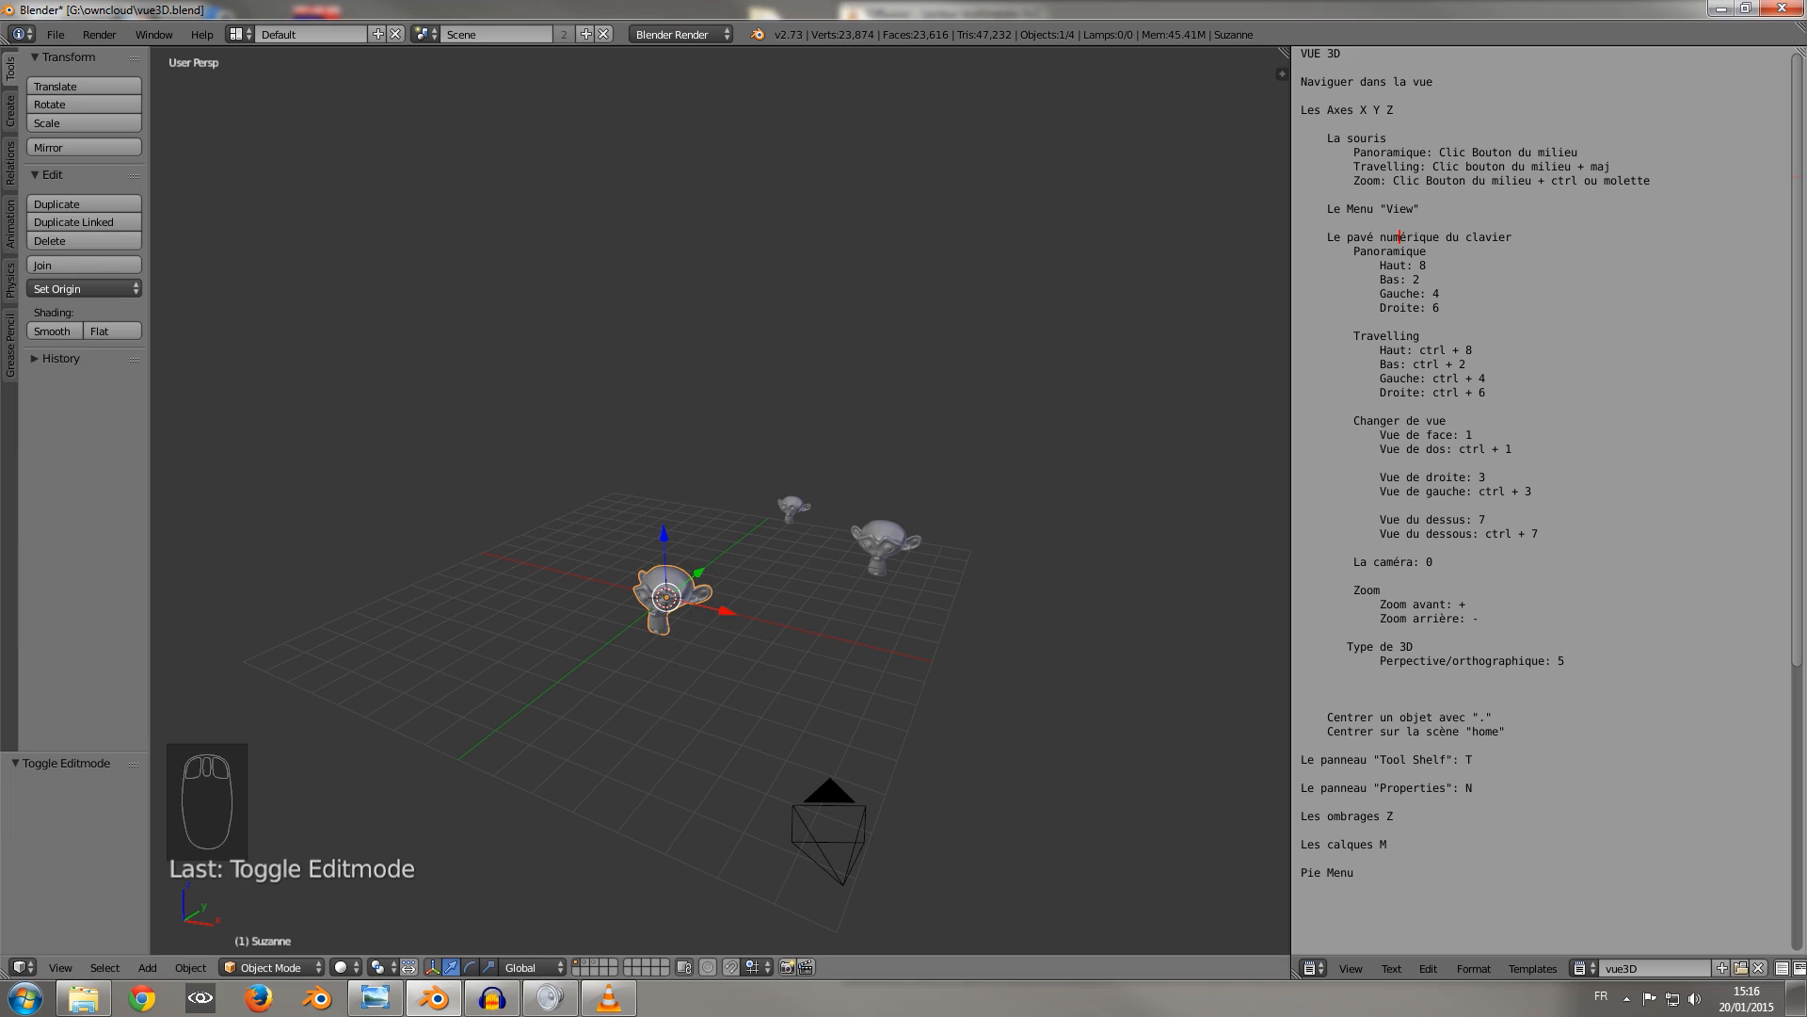
Add a plane at the world origin from the Create tools and delete it.
click(10, 110)
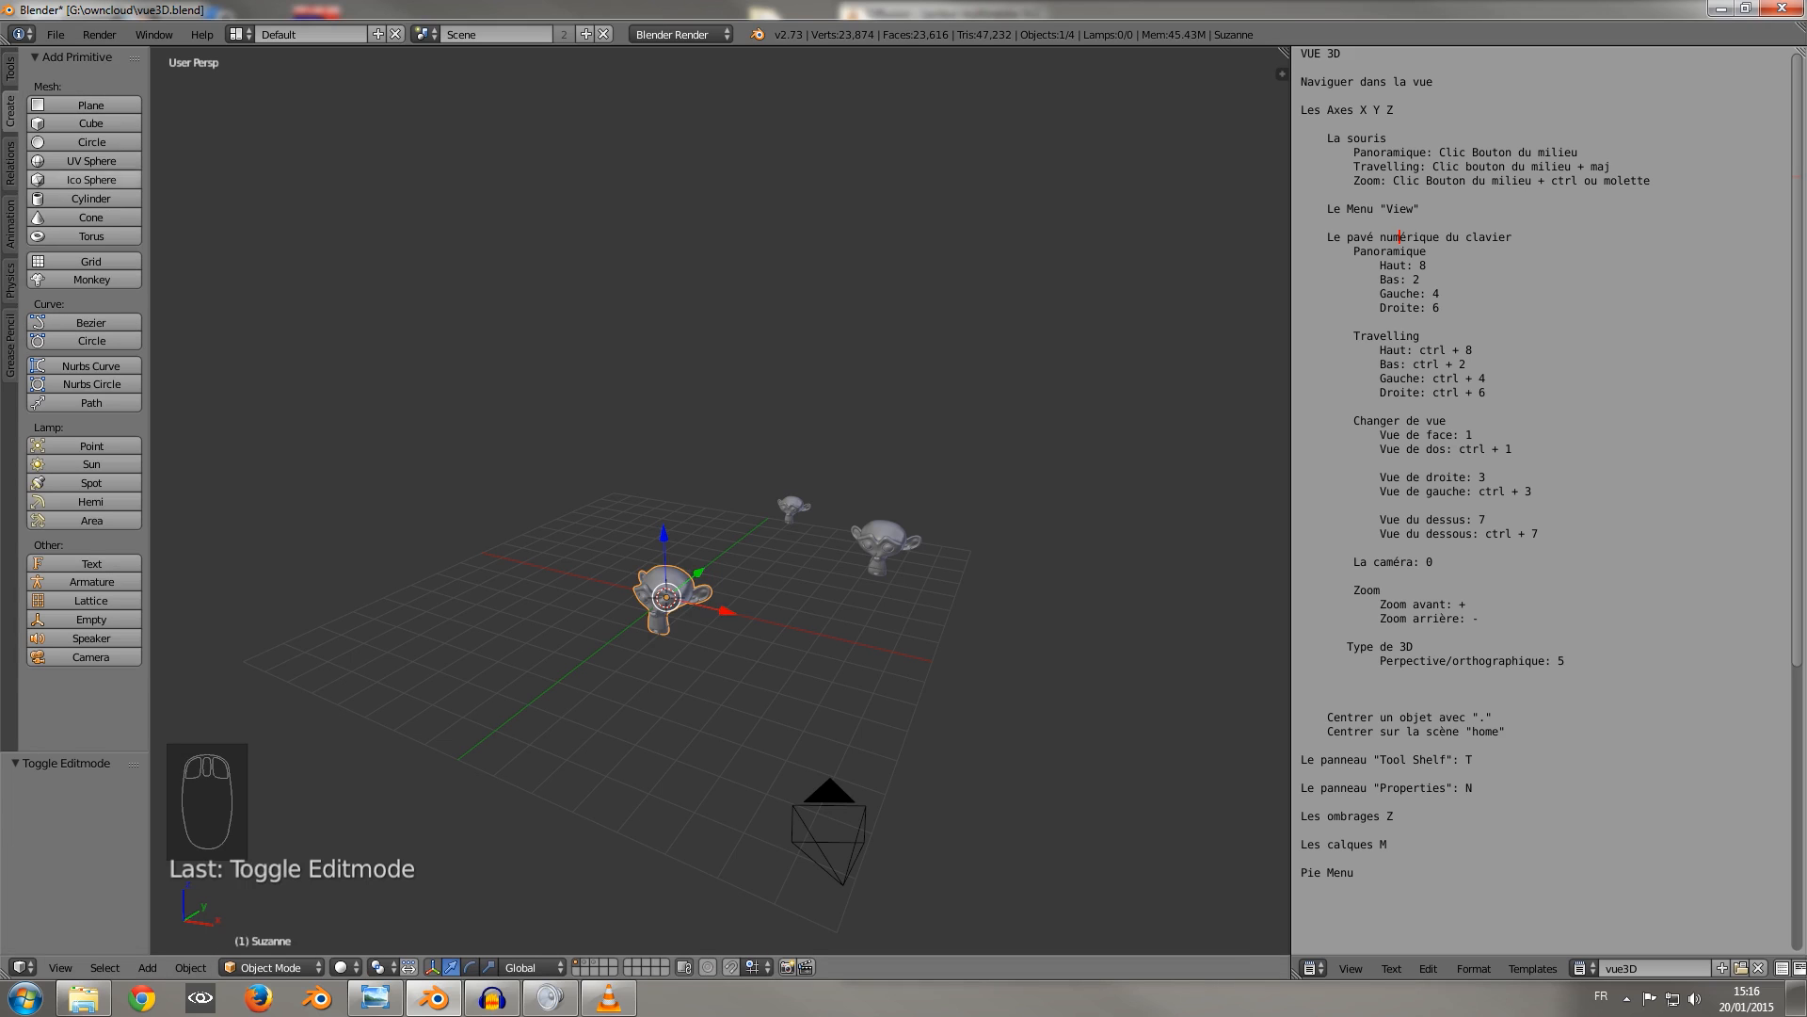
click(91, 104)
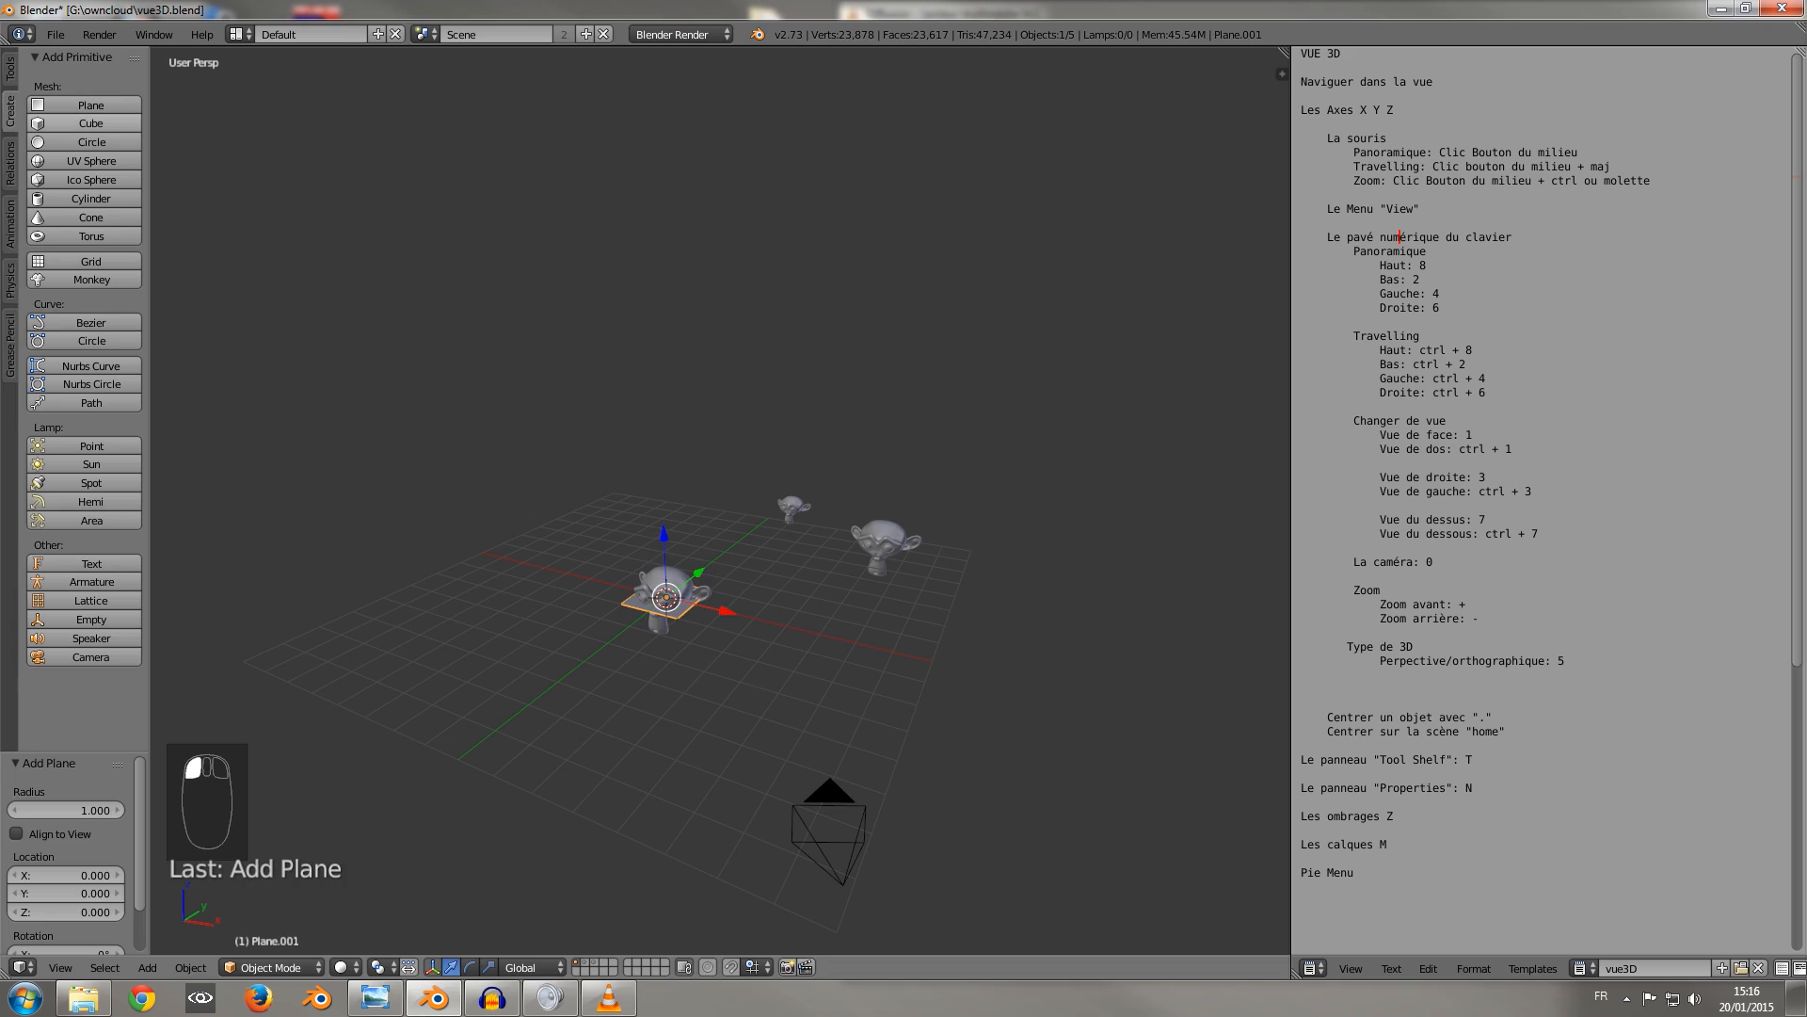
key(Delete)
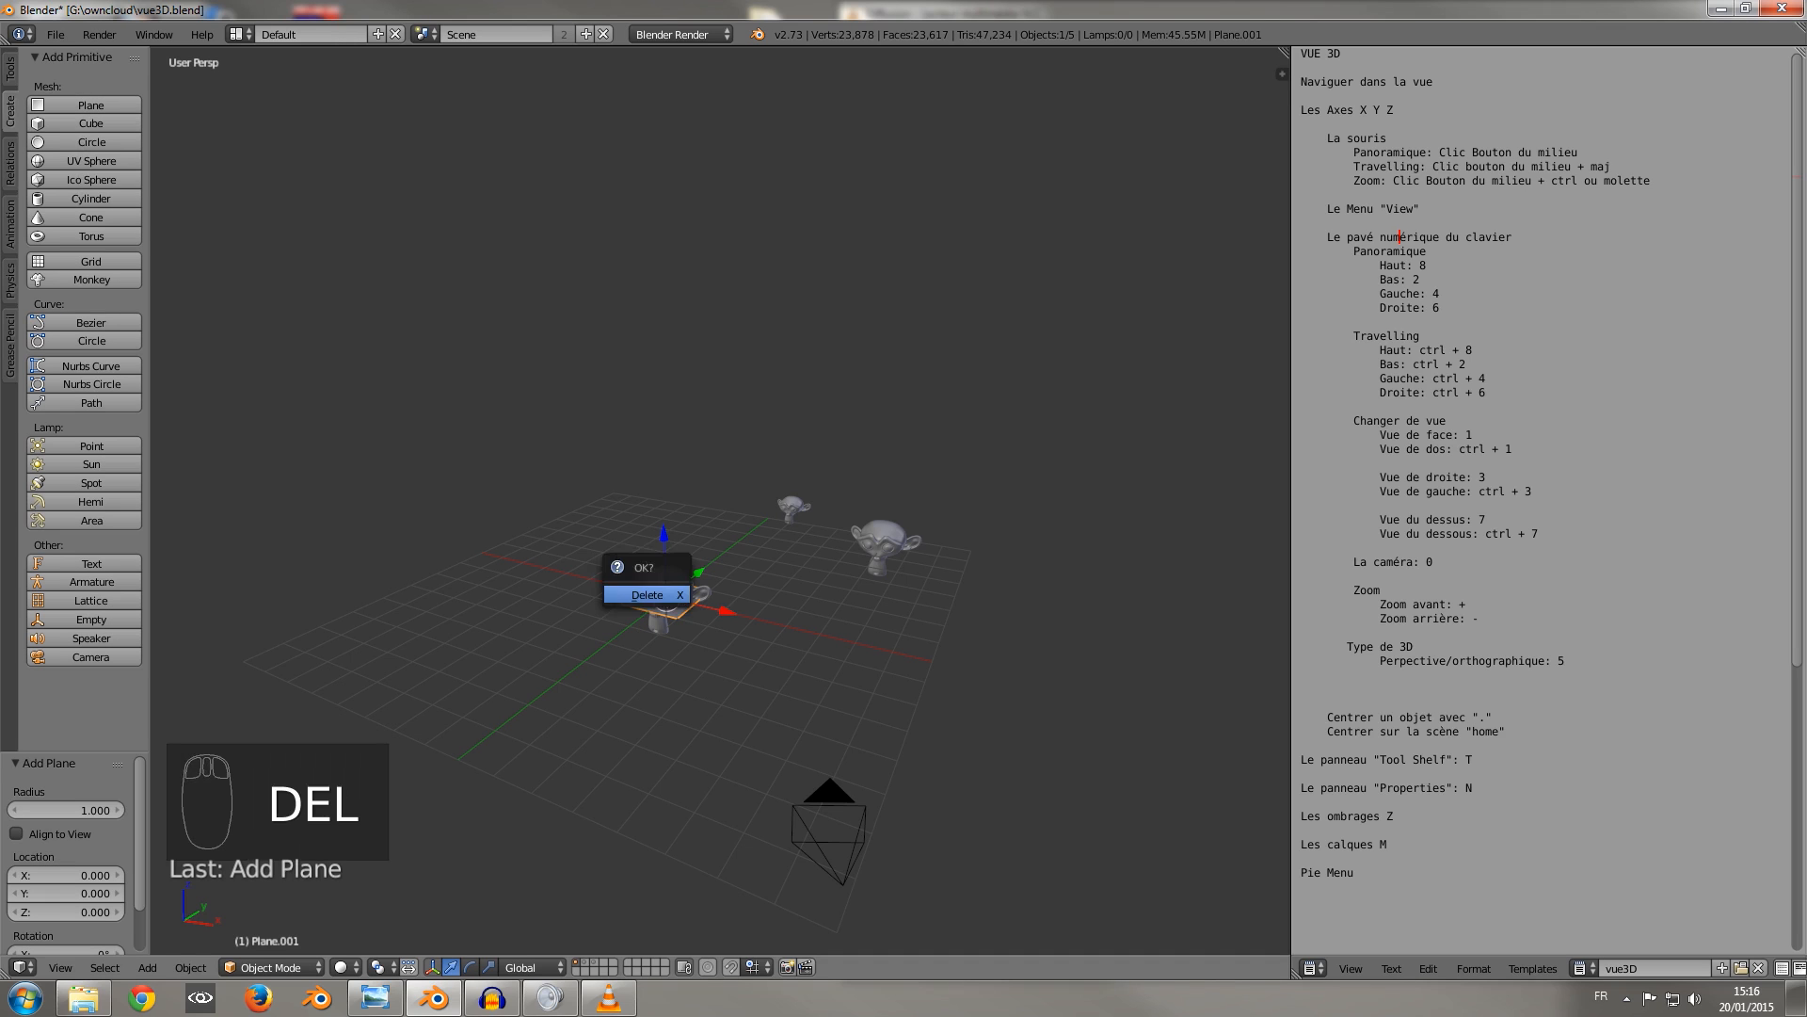
click(649, 595)
Add a UV sphere at the world origin and move it about -5.42 units along the X axis.
click(91, 161)
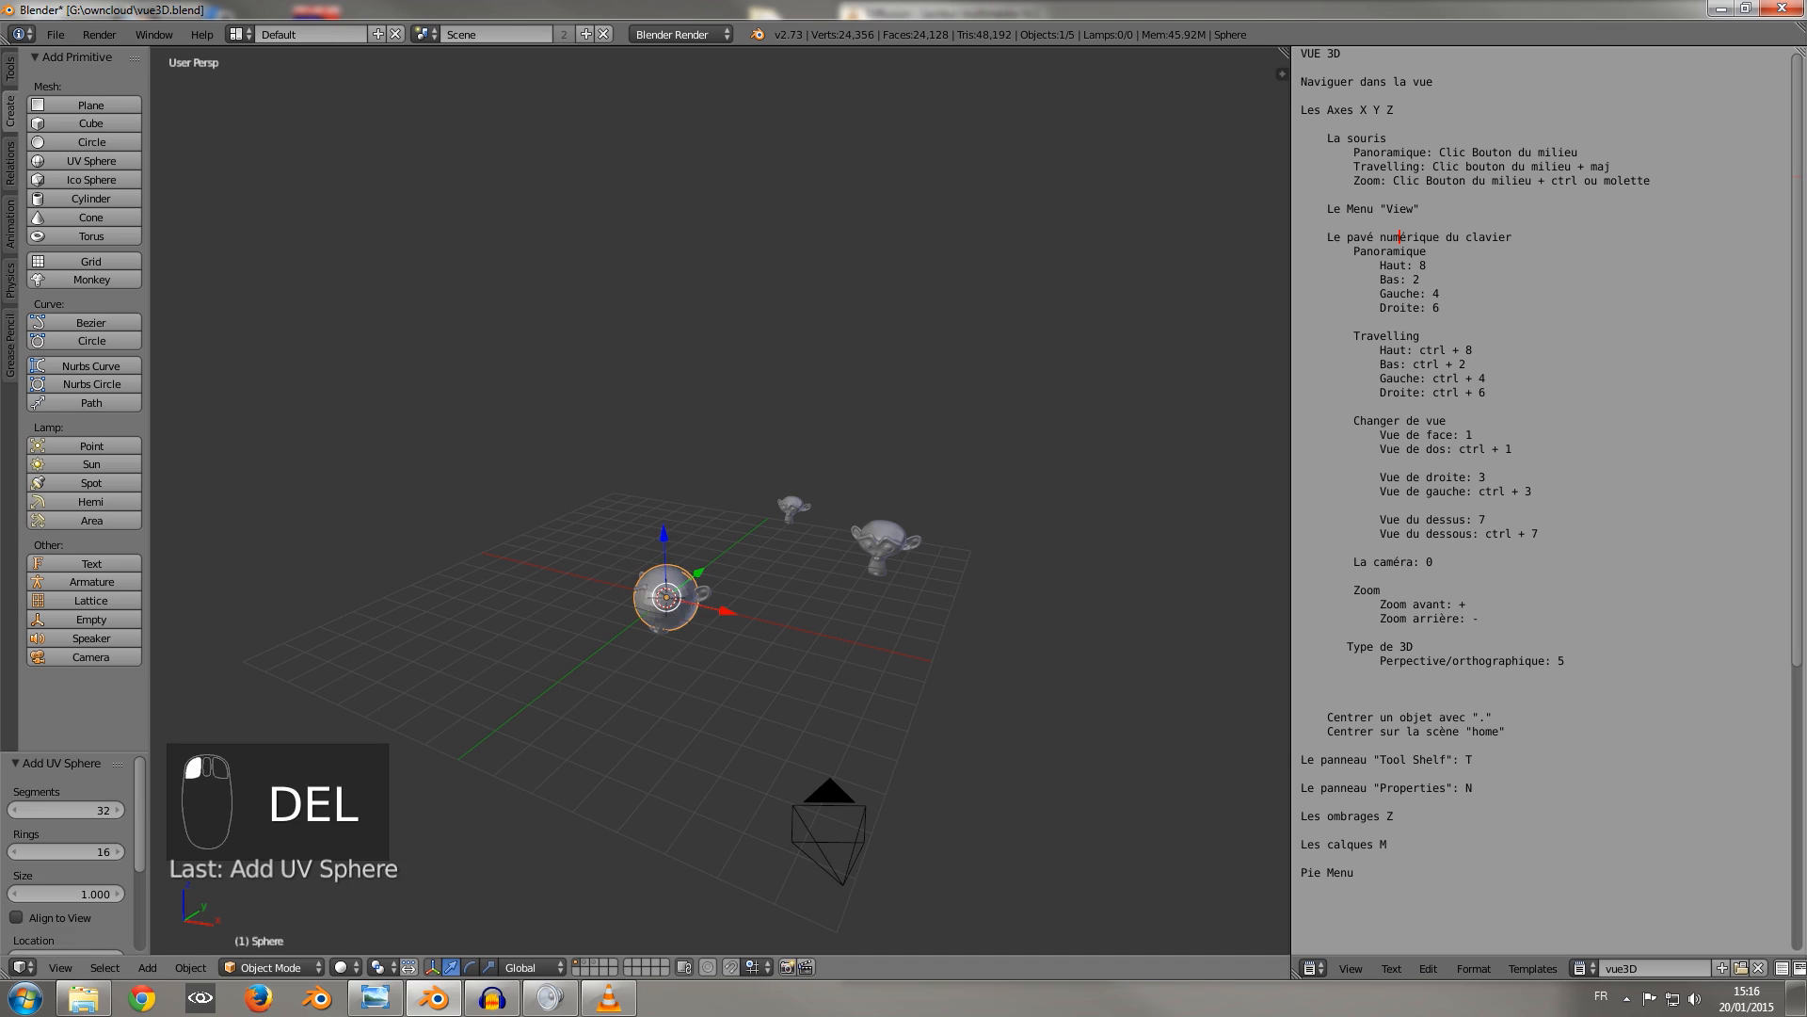
drag(727, 611, 595, 578)
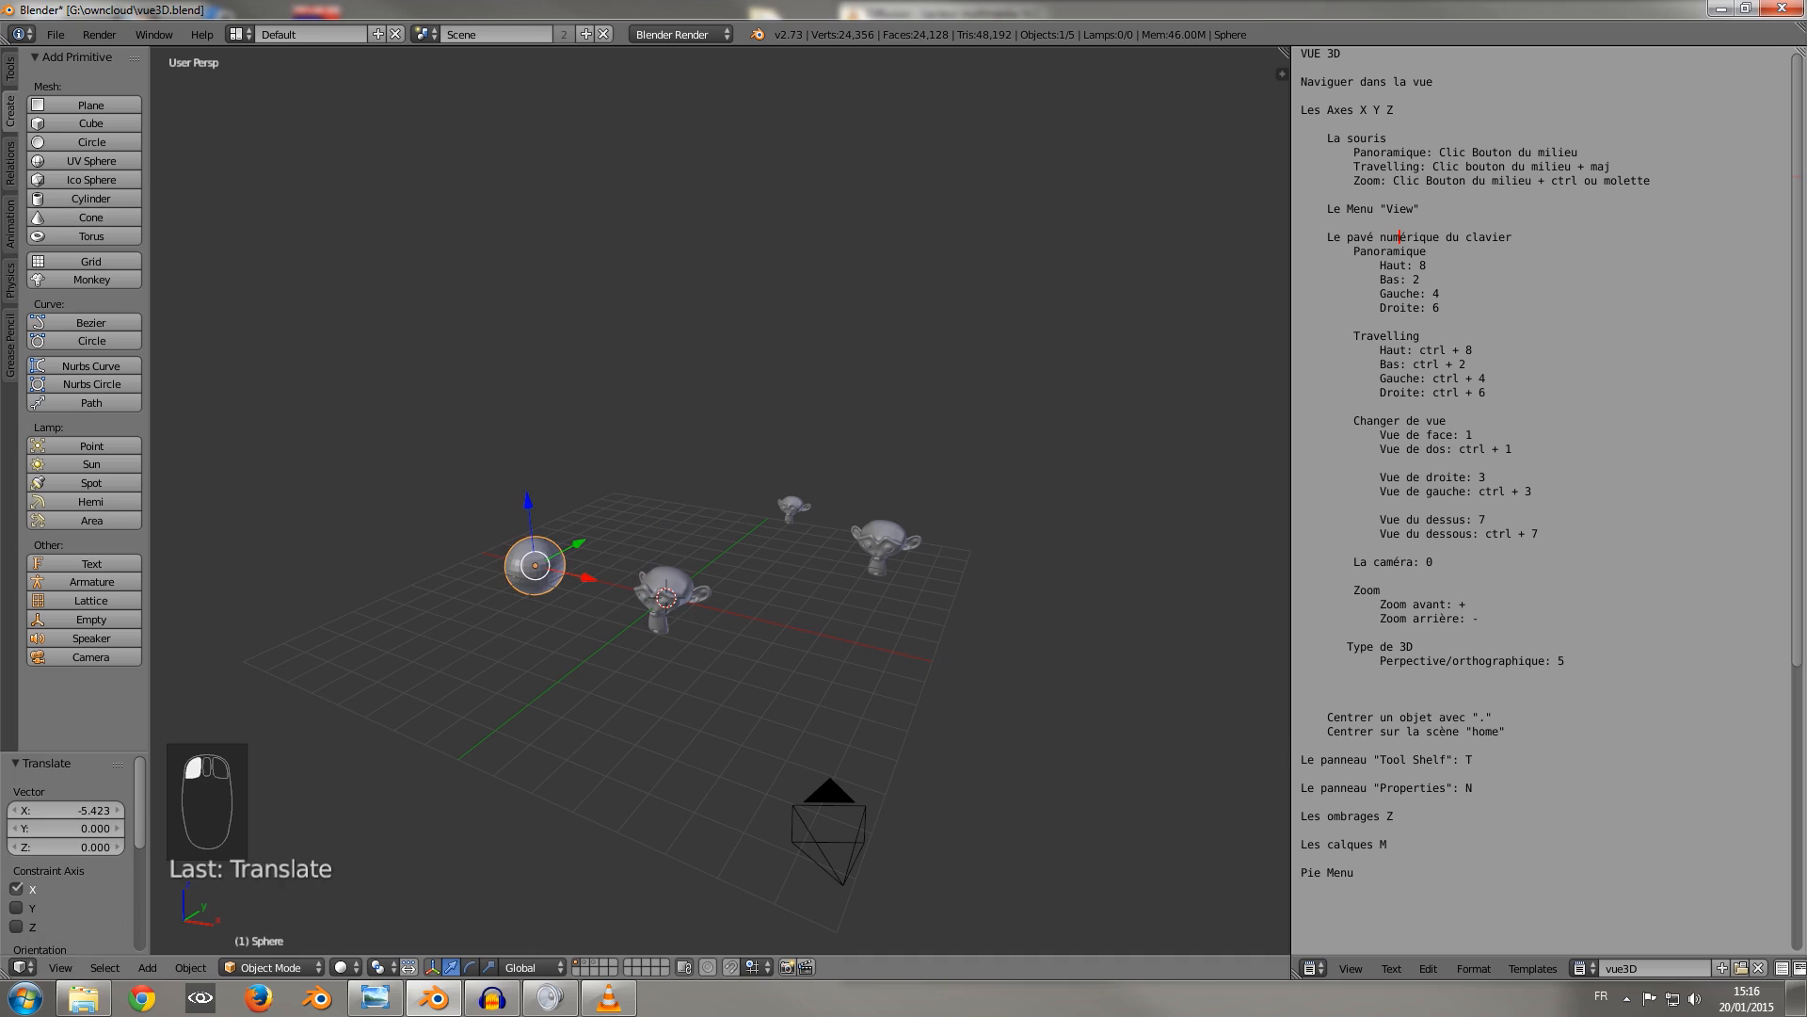
Look through the Relations, Animation, Physics and Grease Pencil tools in the Tool Shelf.
click(10, 162)
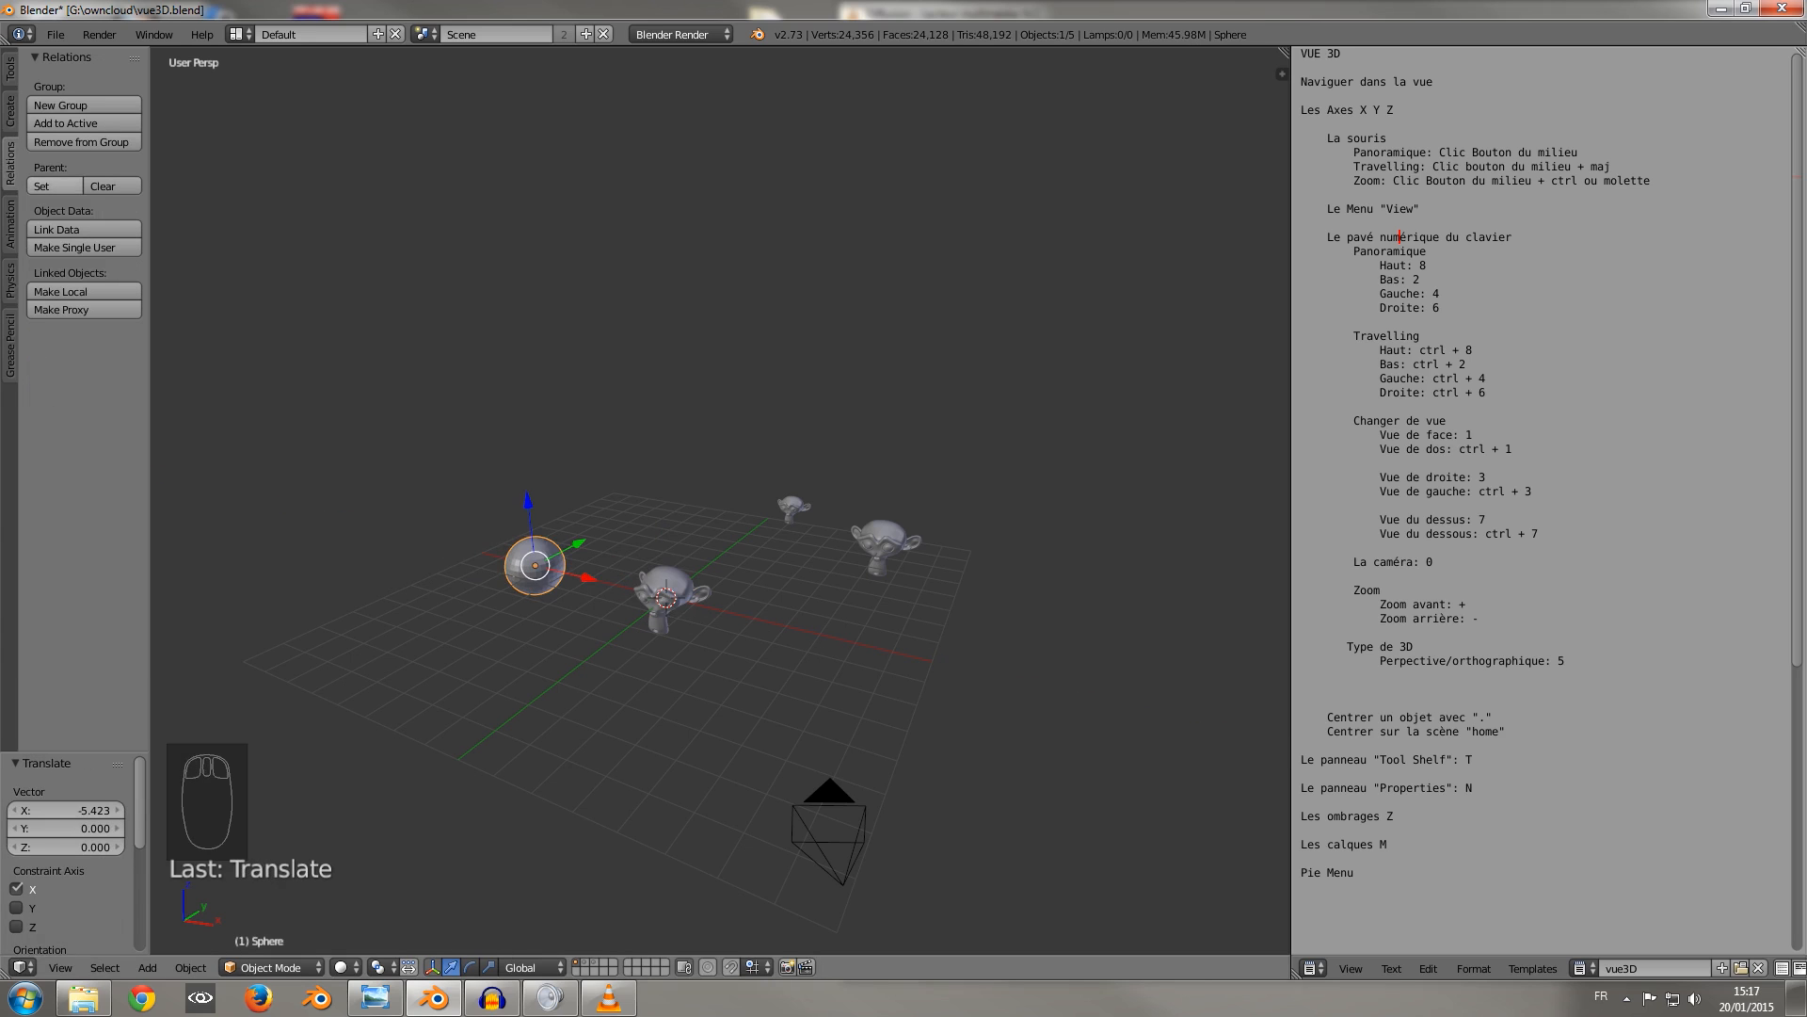
click(10, 224)
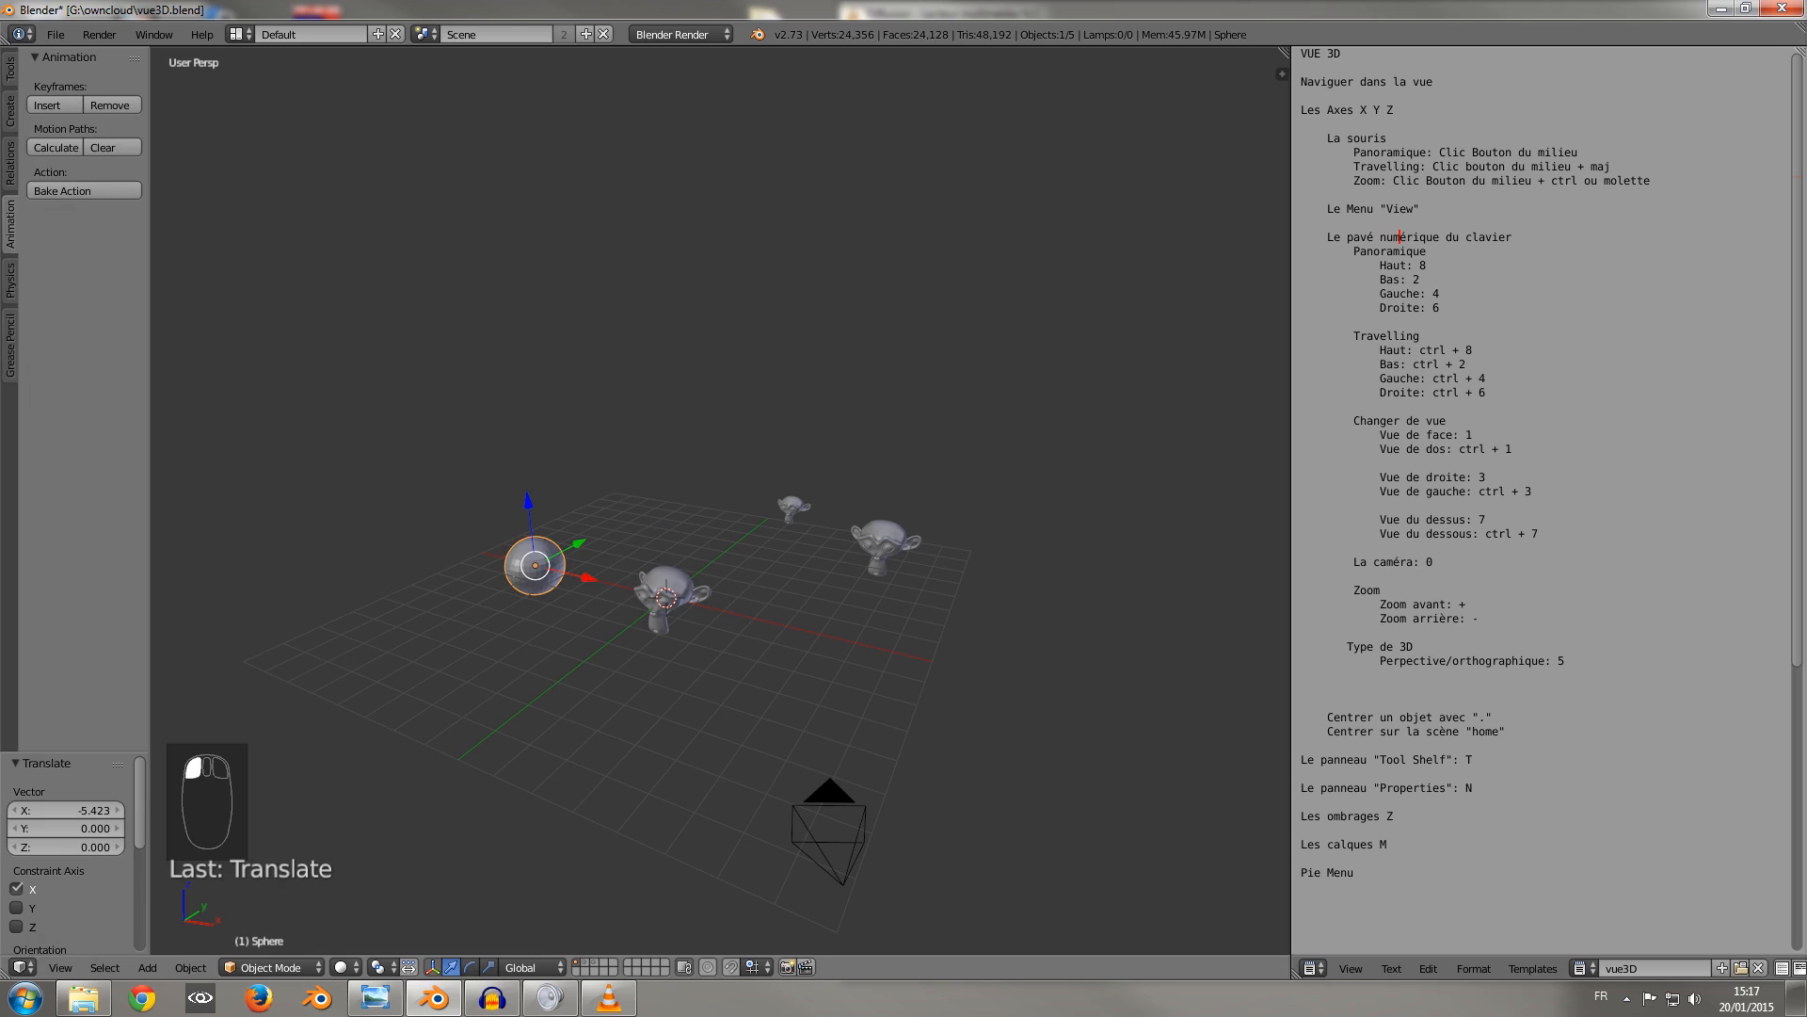
click(10, 280)
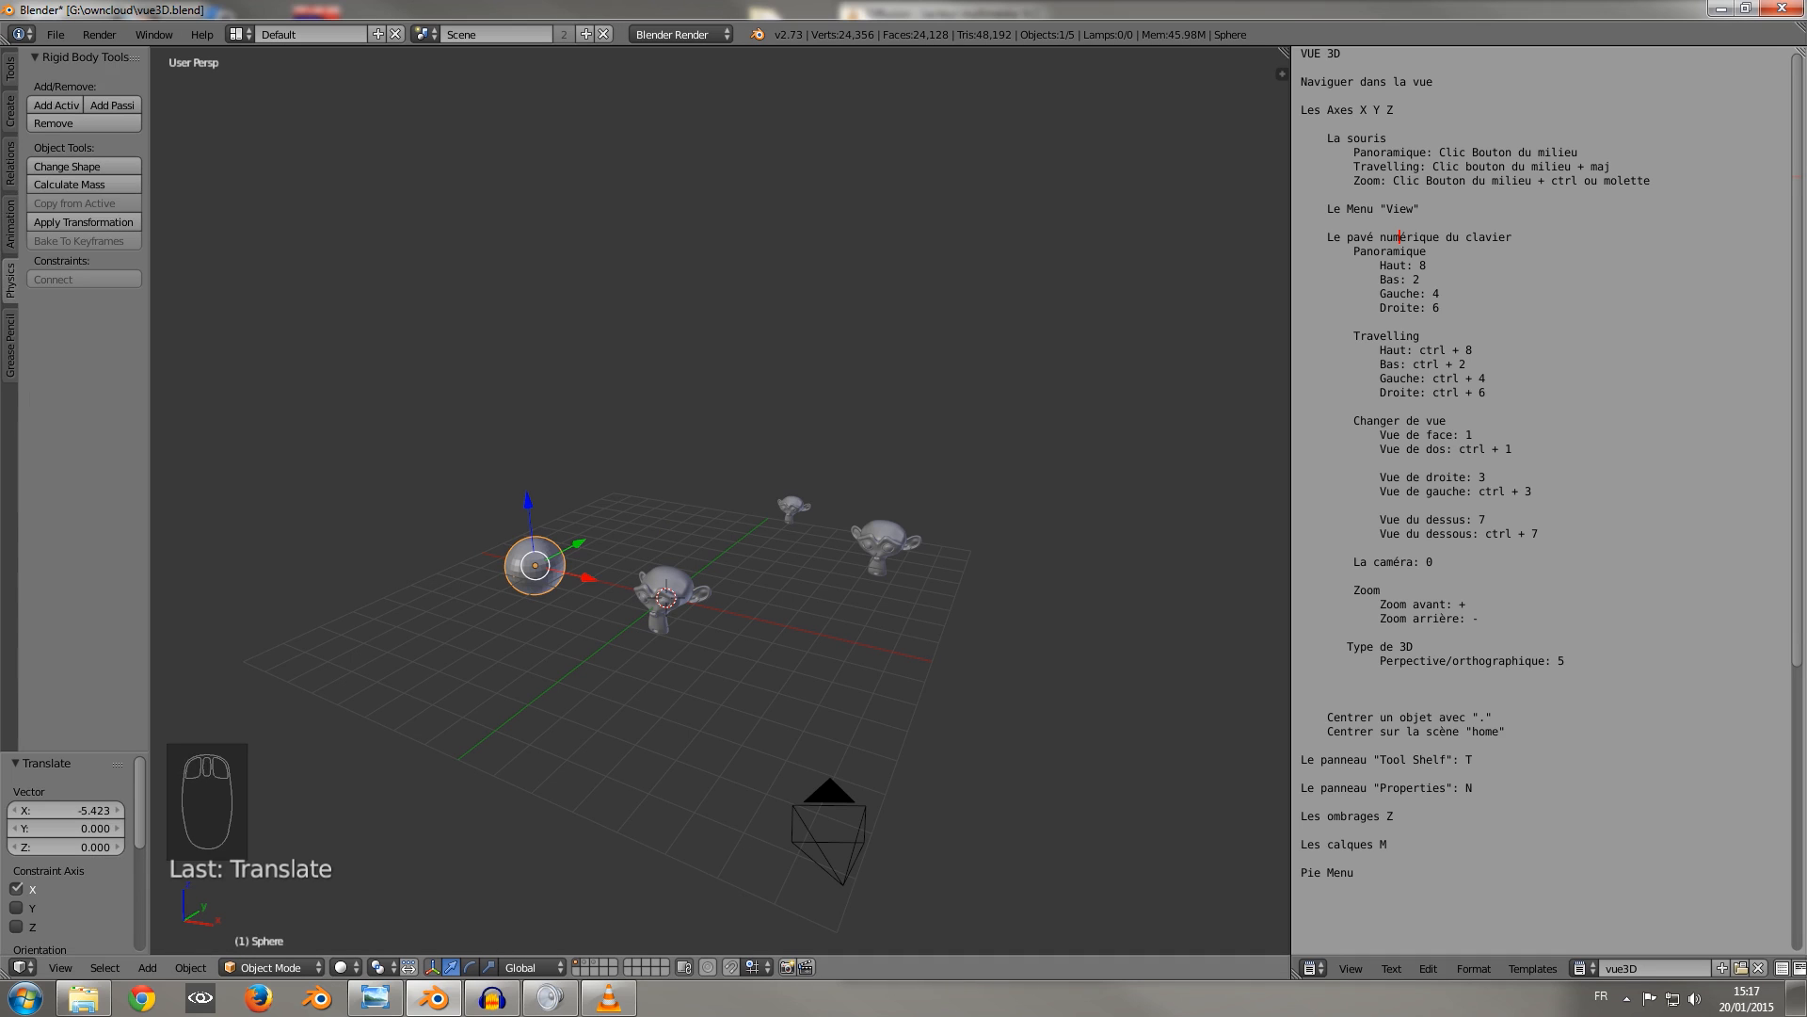
click(10, 344)
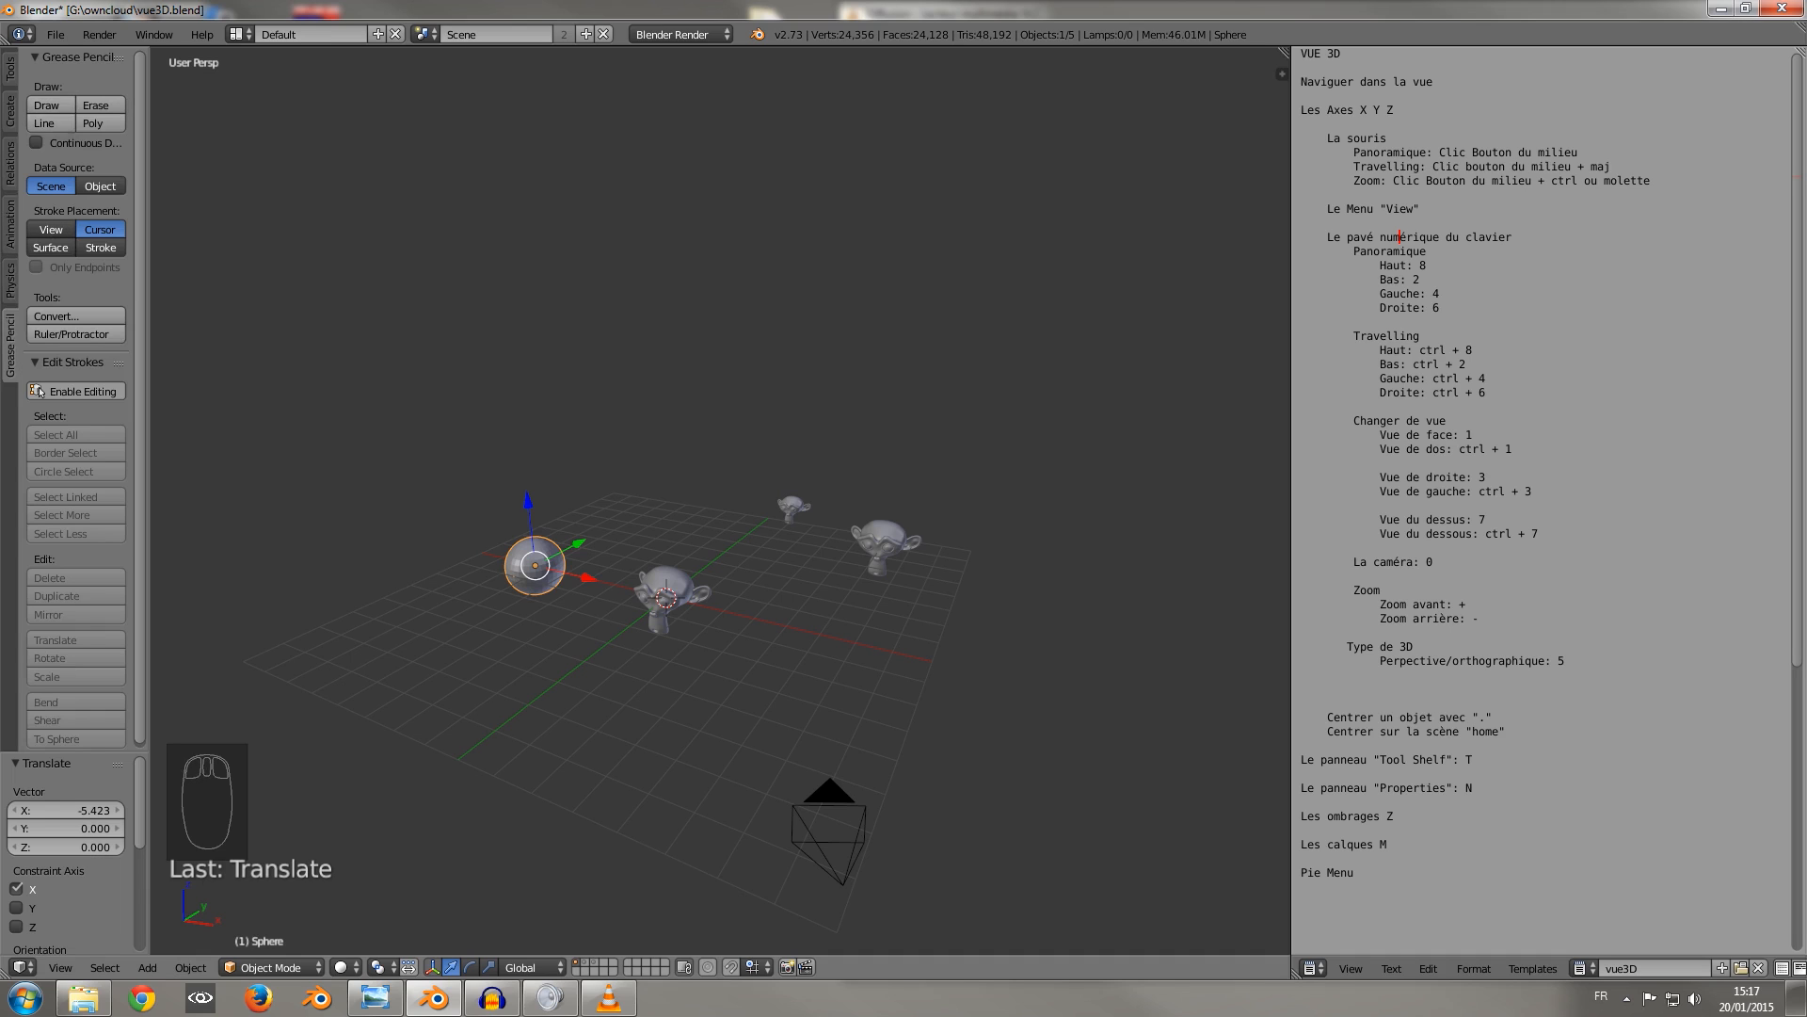
Try drawing Grease Pencil strokes in the scene with Line and Draw, with Continuous Drawing on and off.
click(49, 122)
key(Escape)
click(59, 143)
click(50, 105)
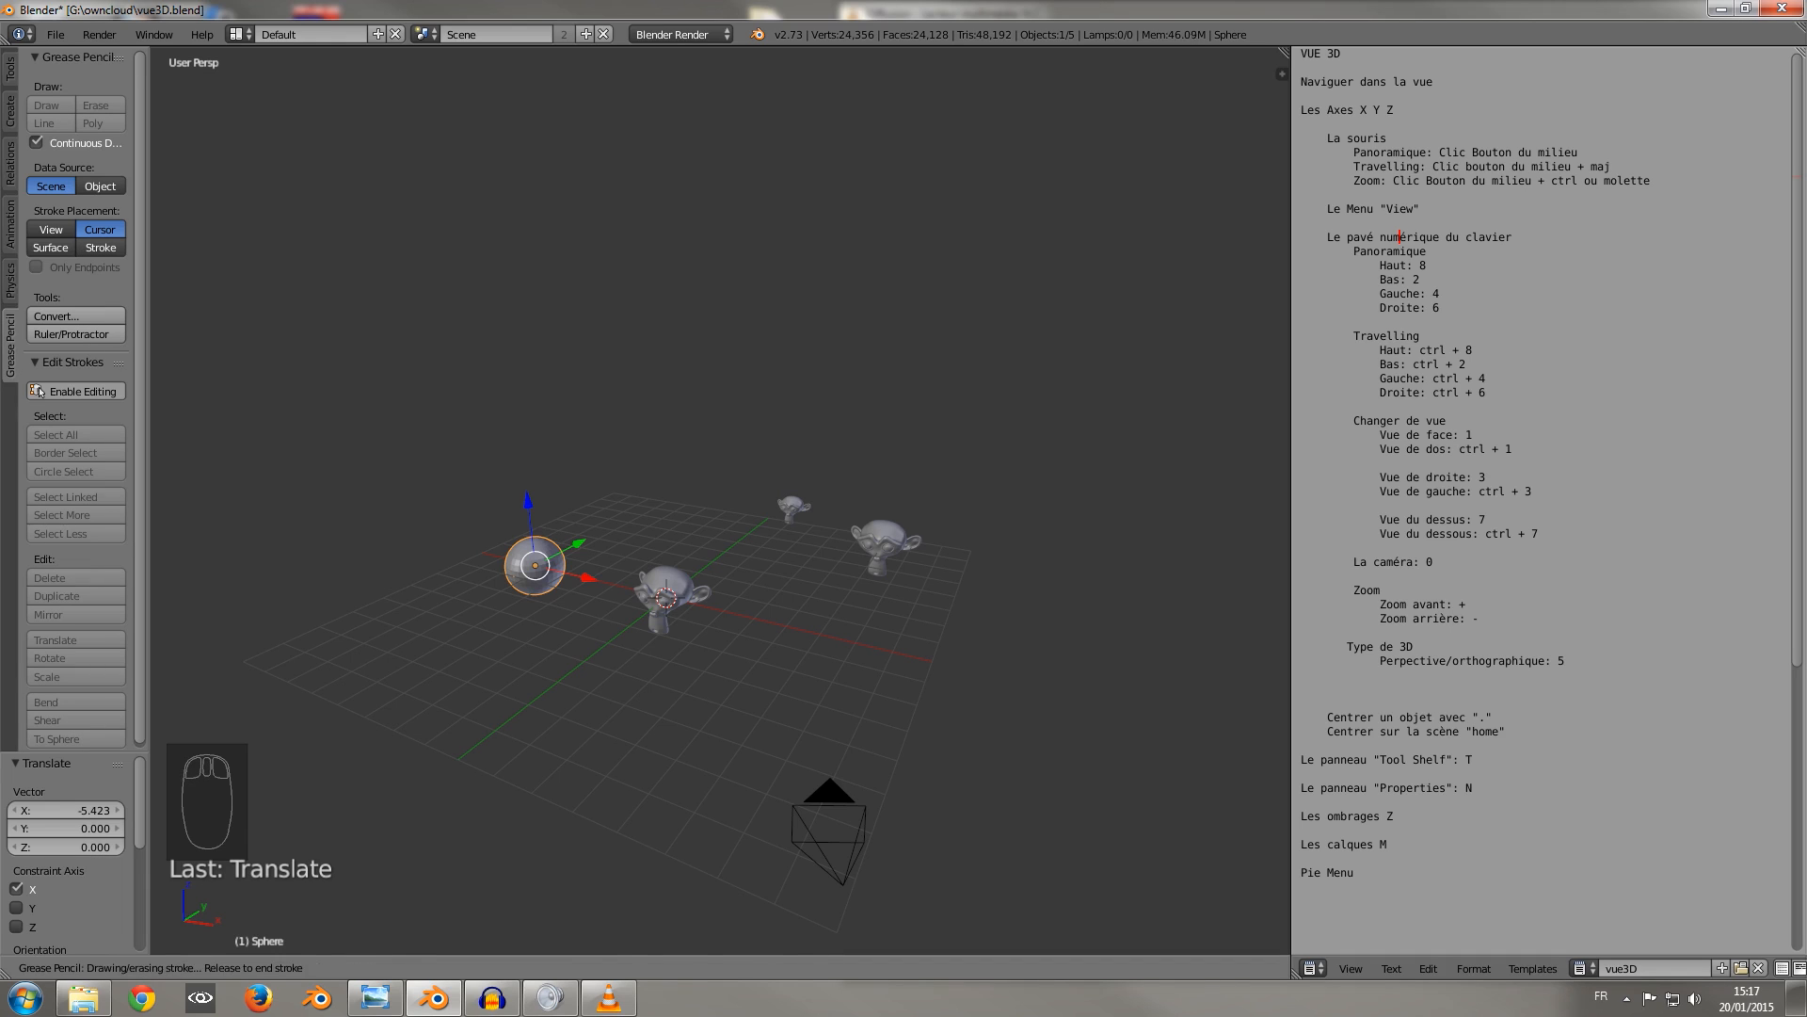
key(Escape)
click(37, 142)
click(49, 106)
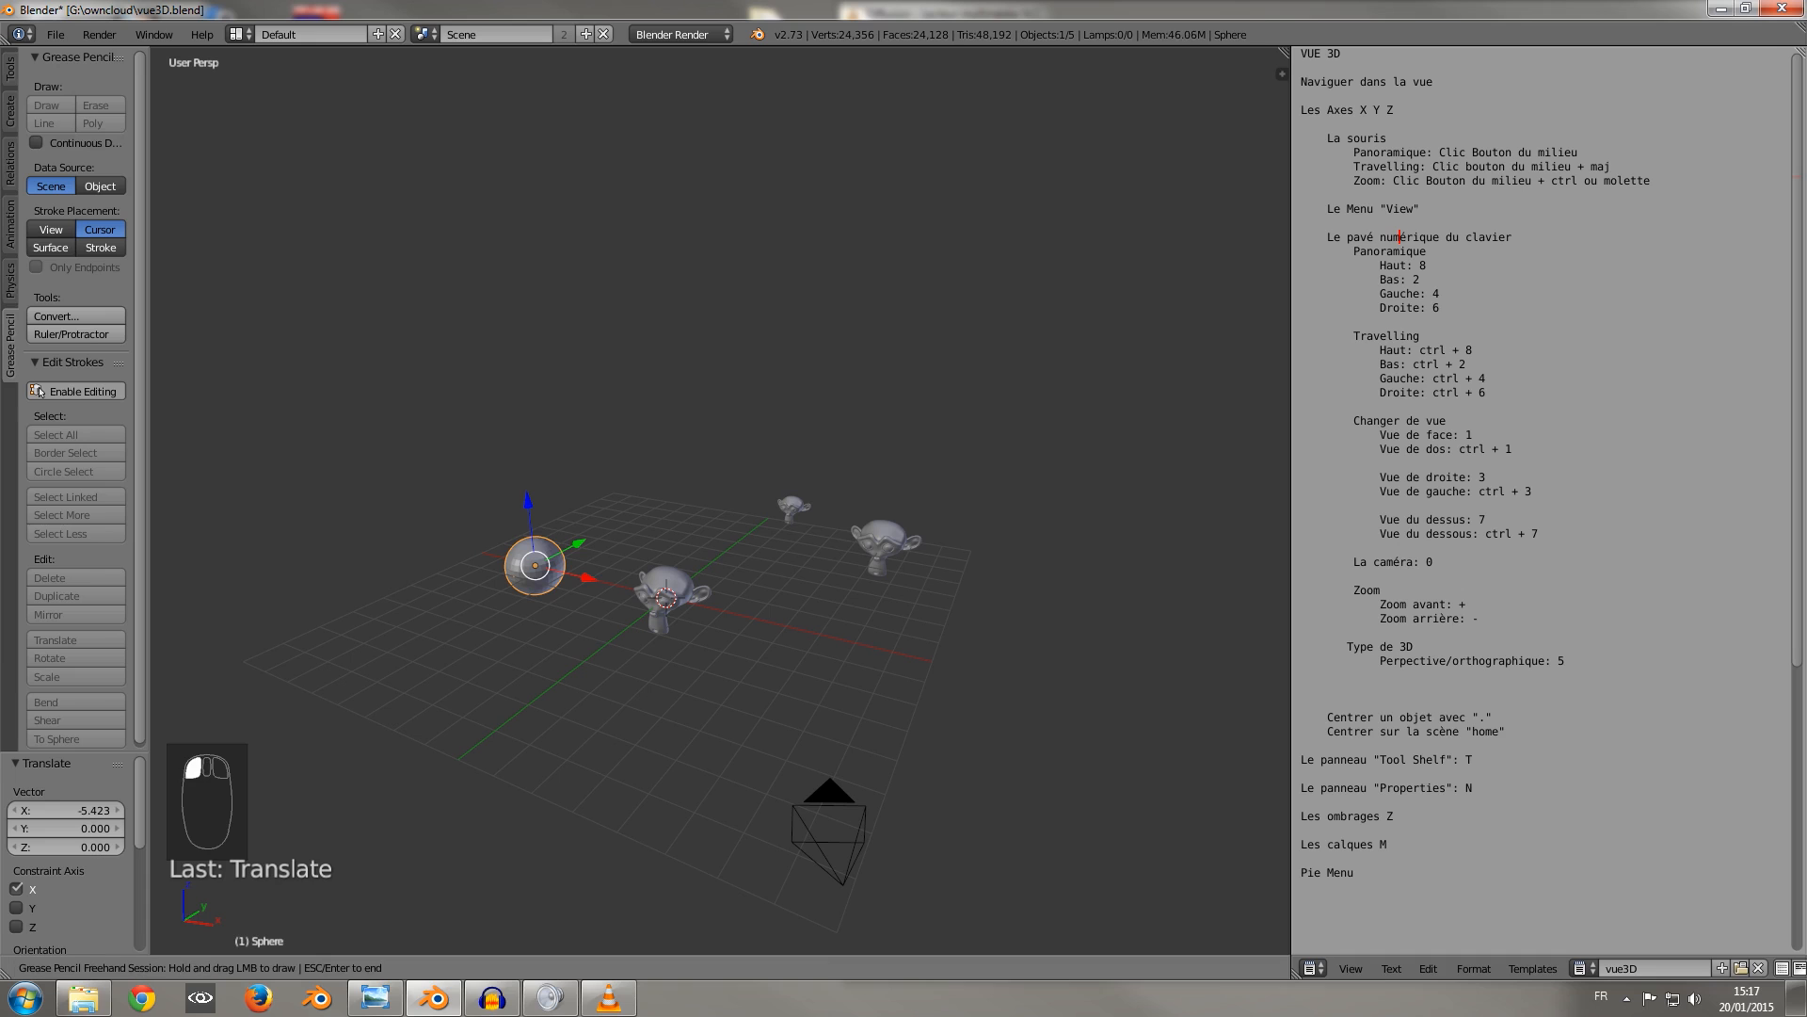
key(Escape)
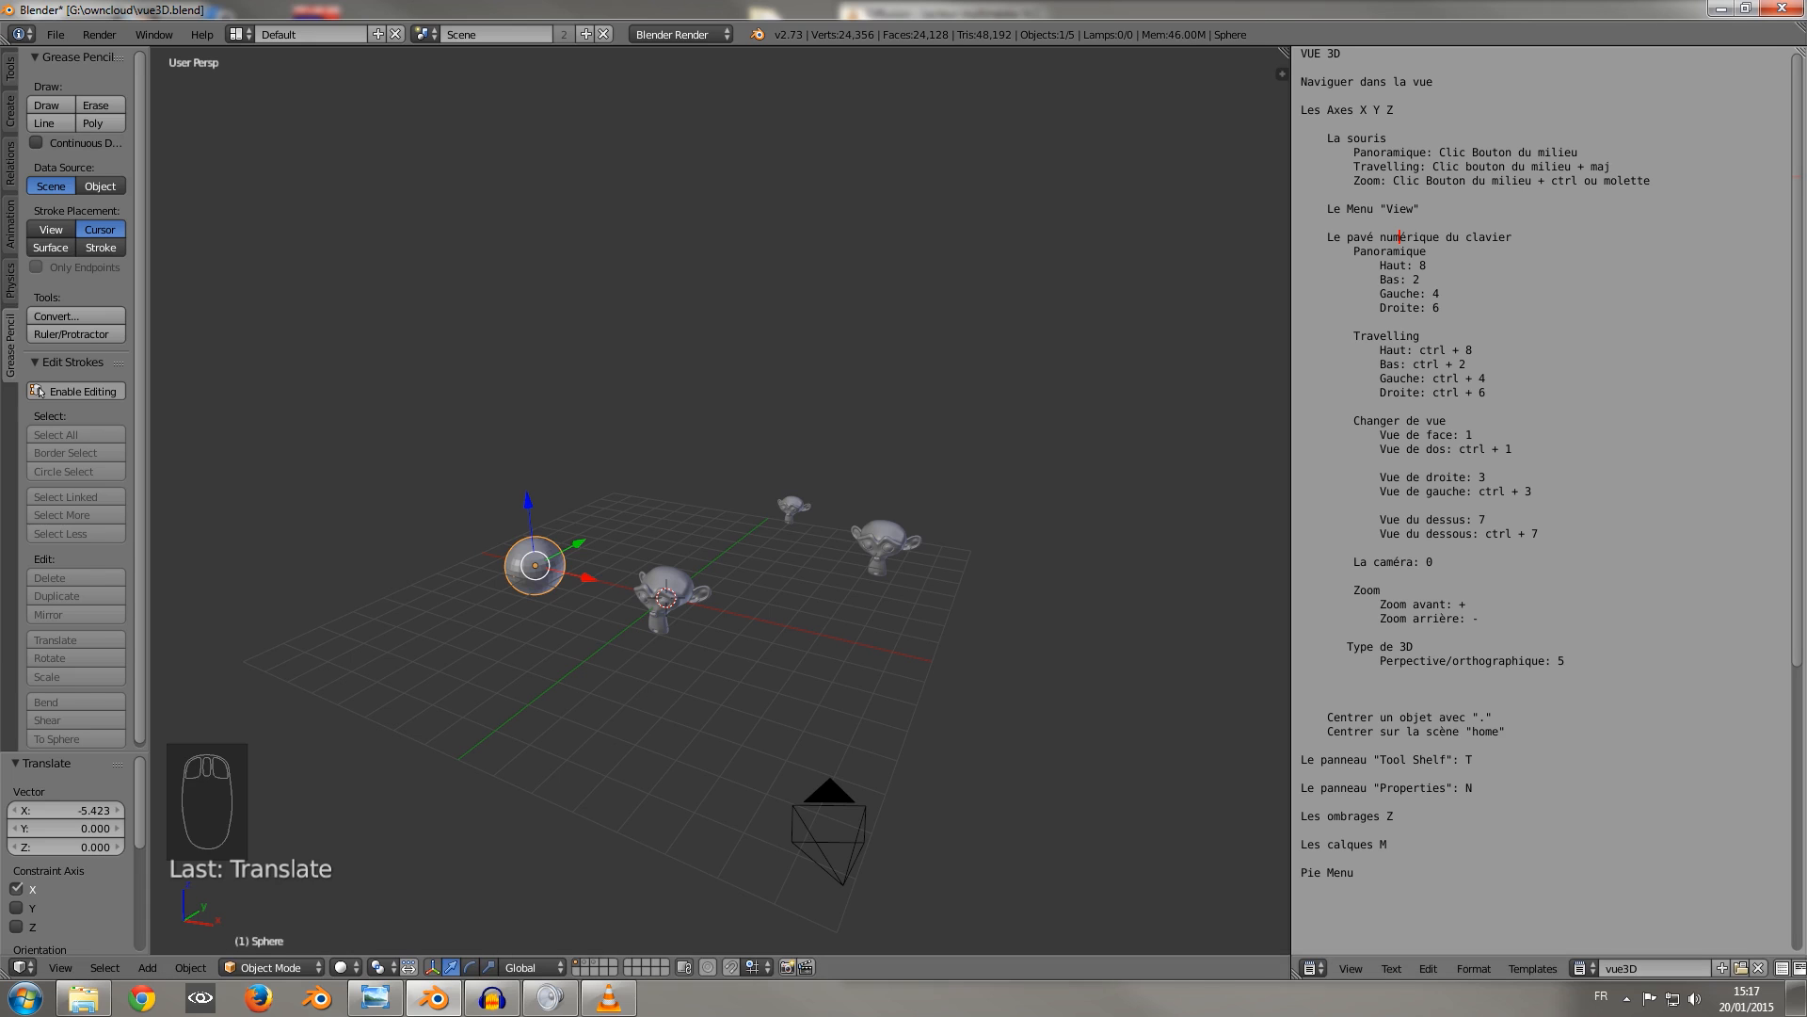
Show the 3D view's properties region and enable the Grease Pencil display.
key(n)
click(1151, 344)
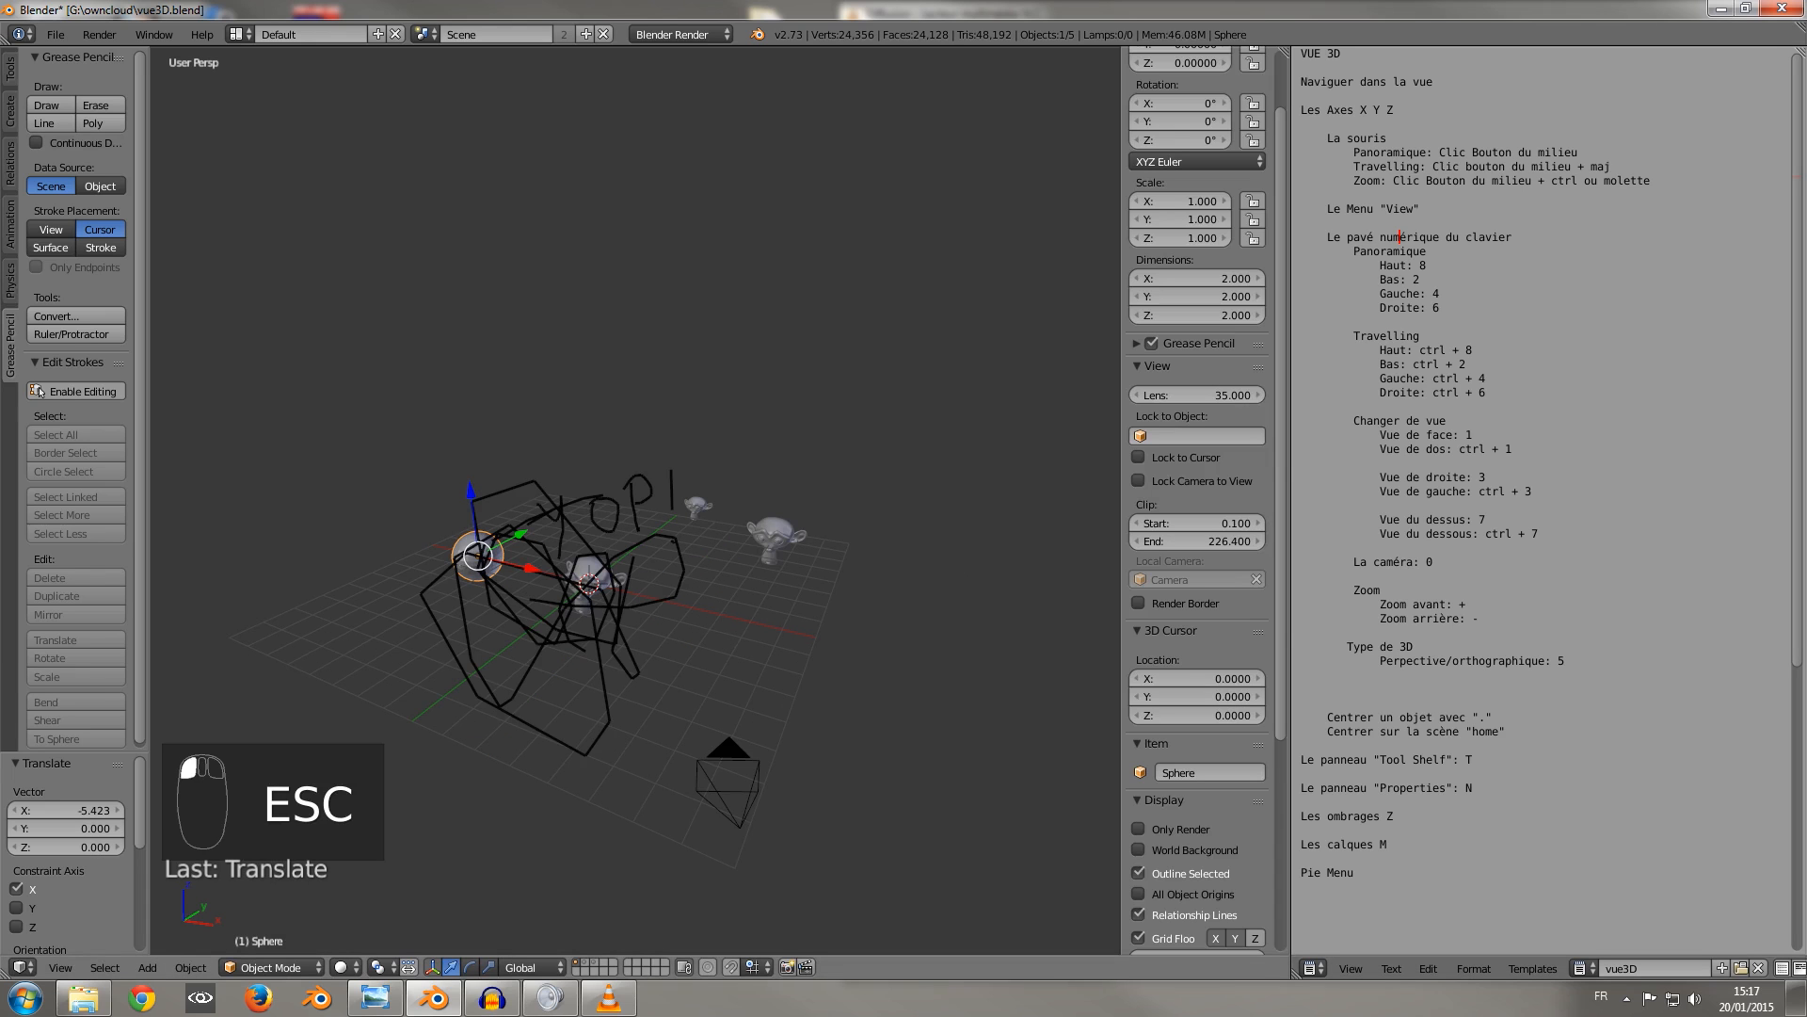
Delete the existing Grease Pencil layer with its strokes and add a new empty layer.
click(1137, 343)
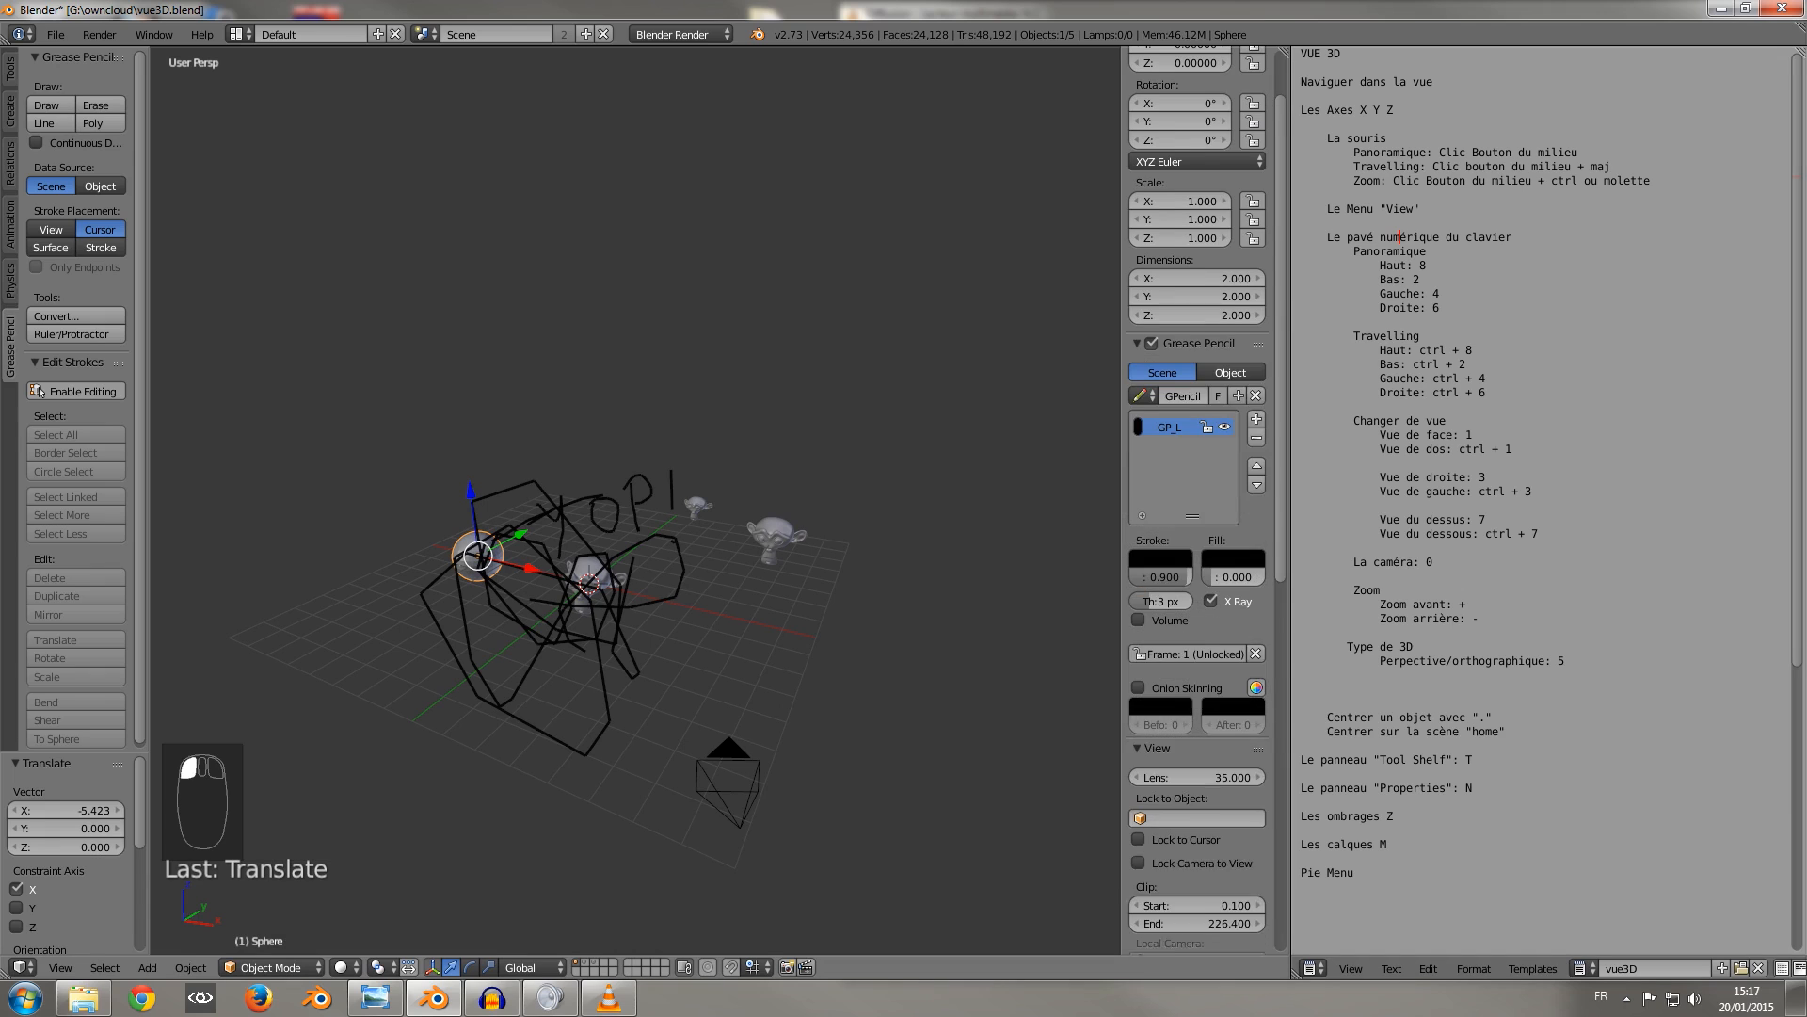
click(1256, 438)
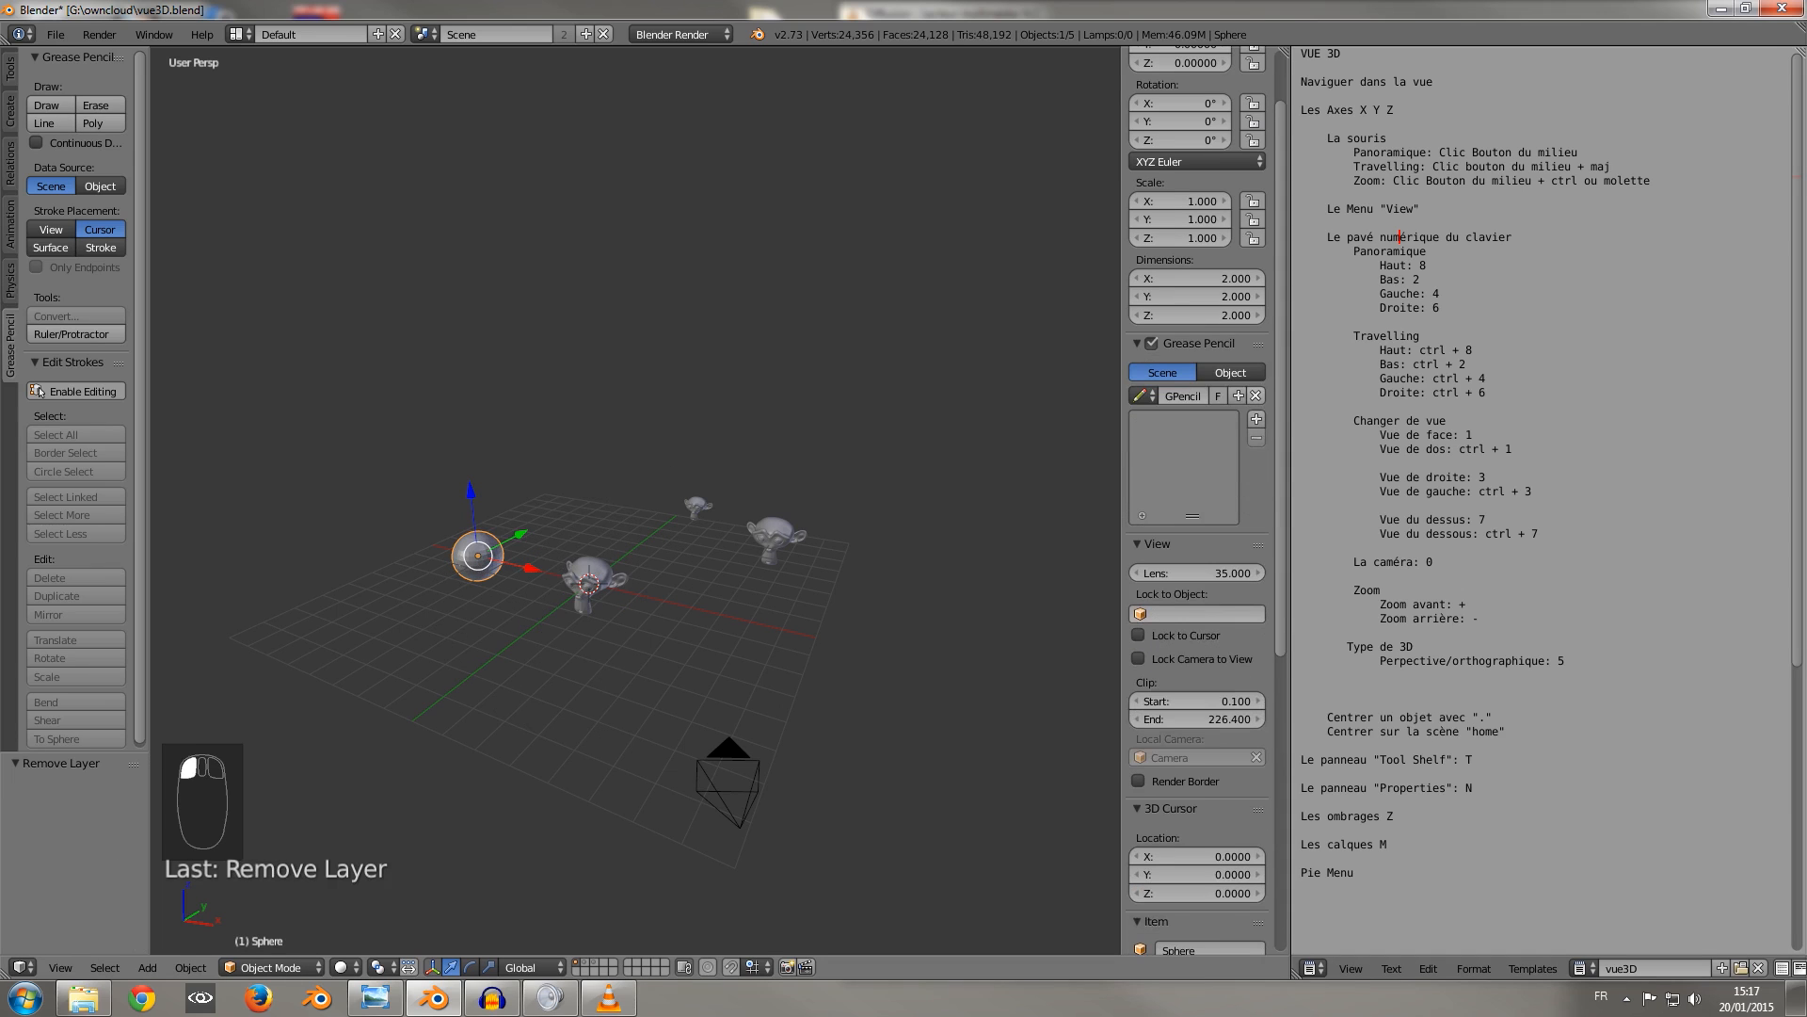
click(1257, 418)
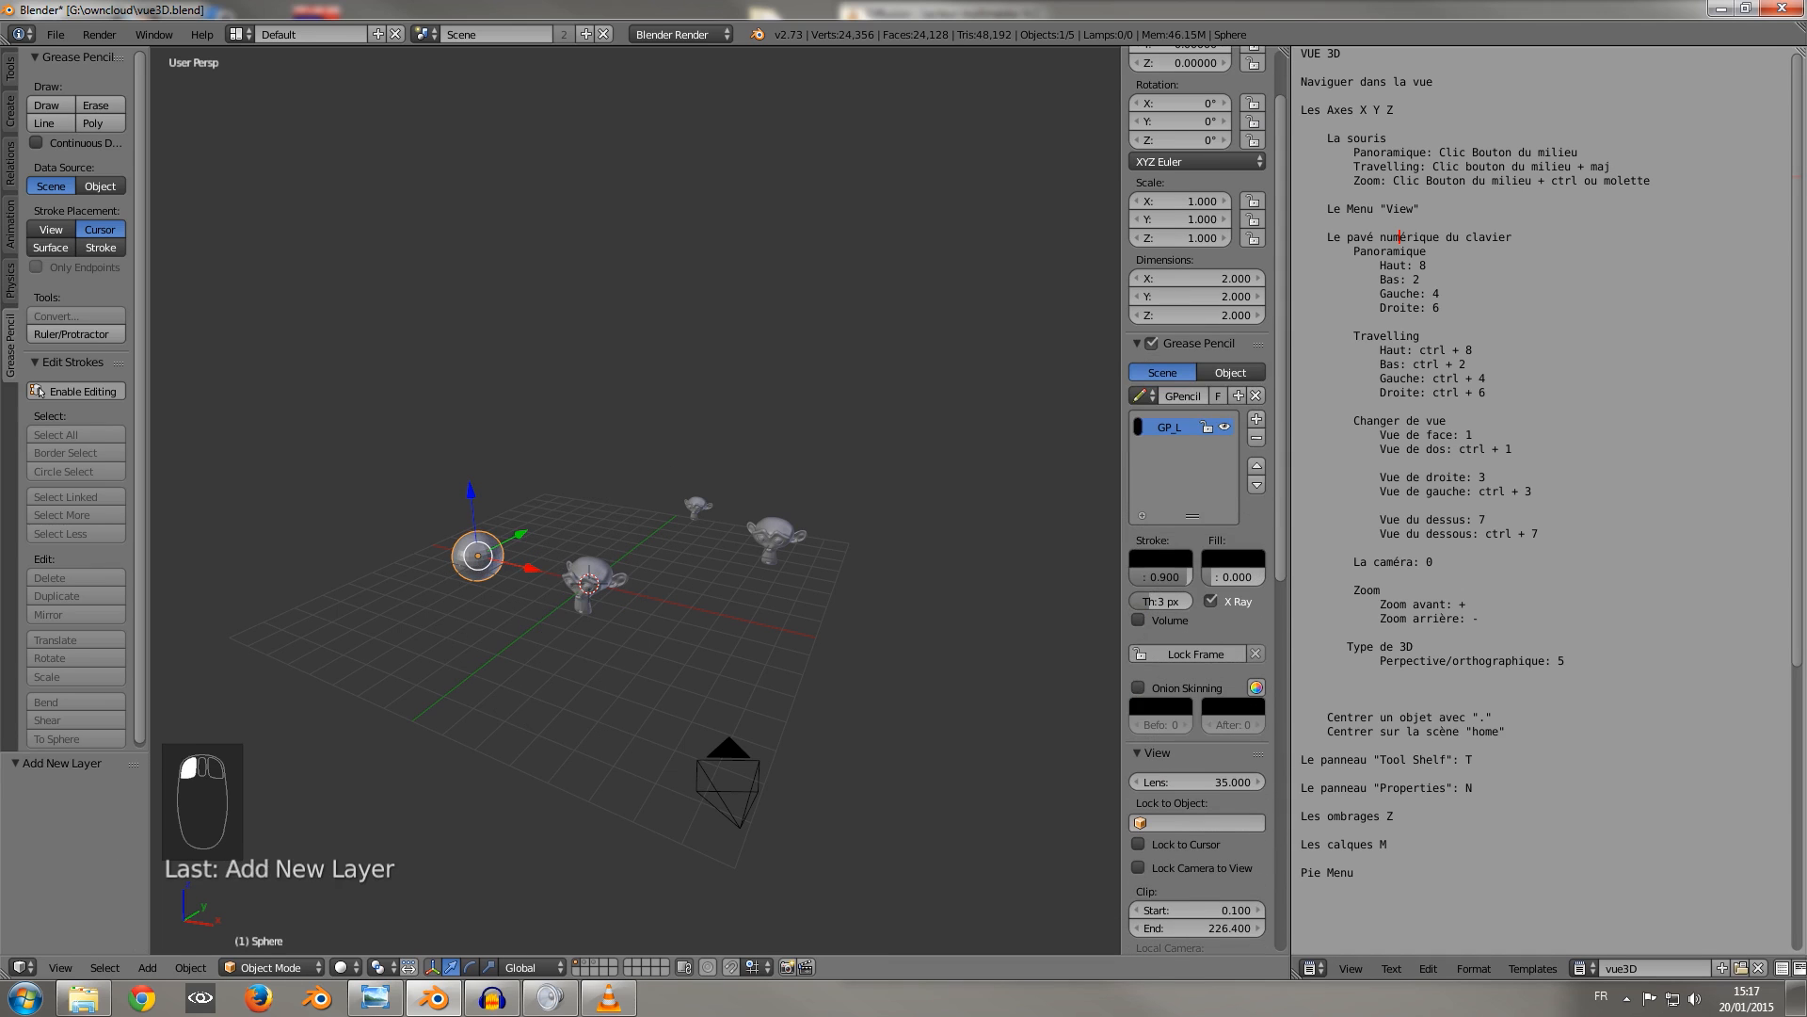
With Continuous Drawing on, draw a freehand Grease Pencil arrow pointing at the sphere and write "sphère" beside it.
click(35, 142)
click(50, 105)
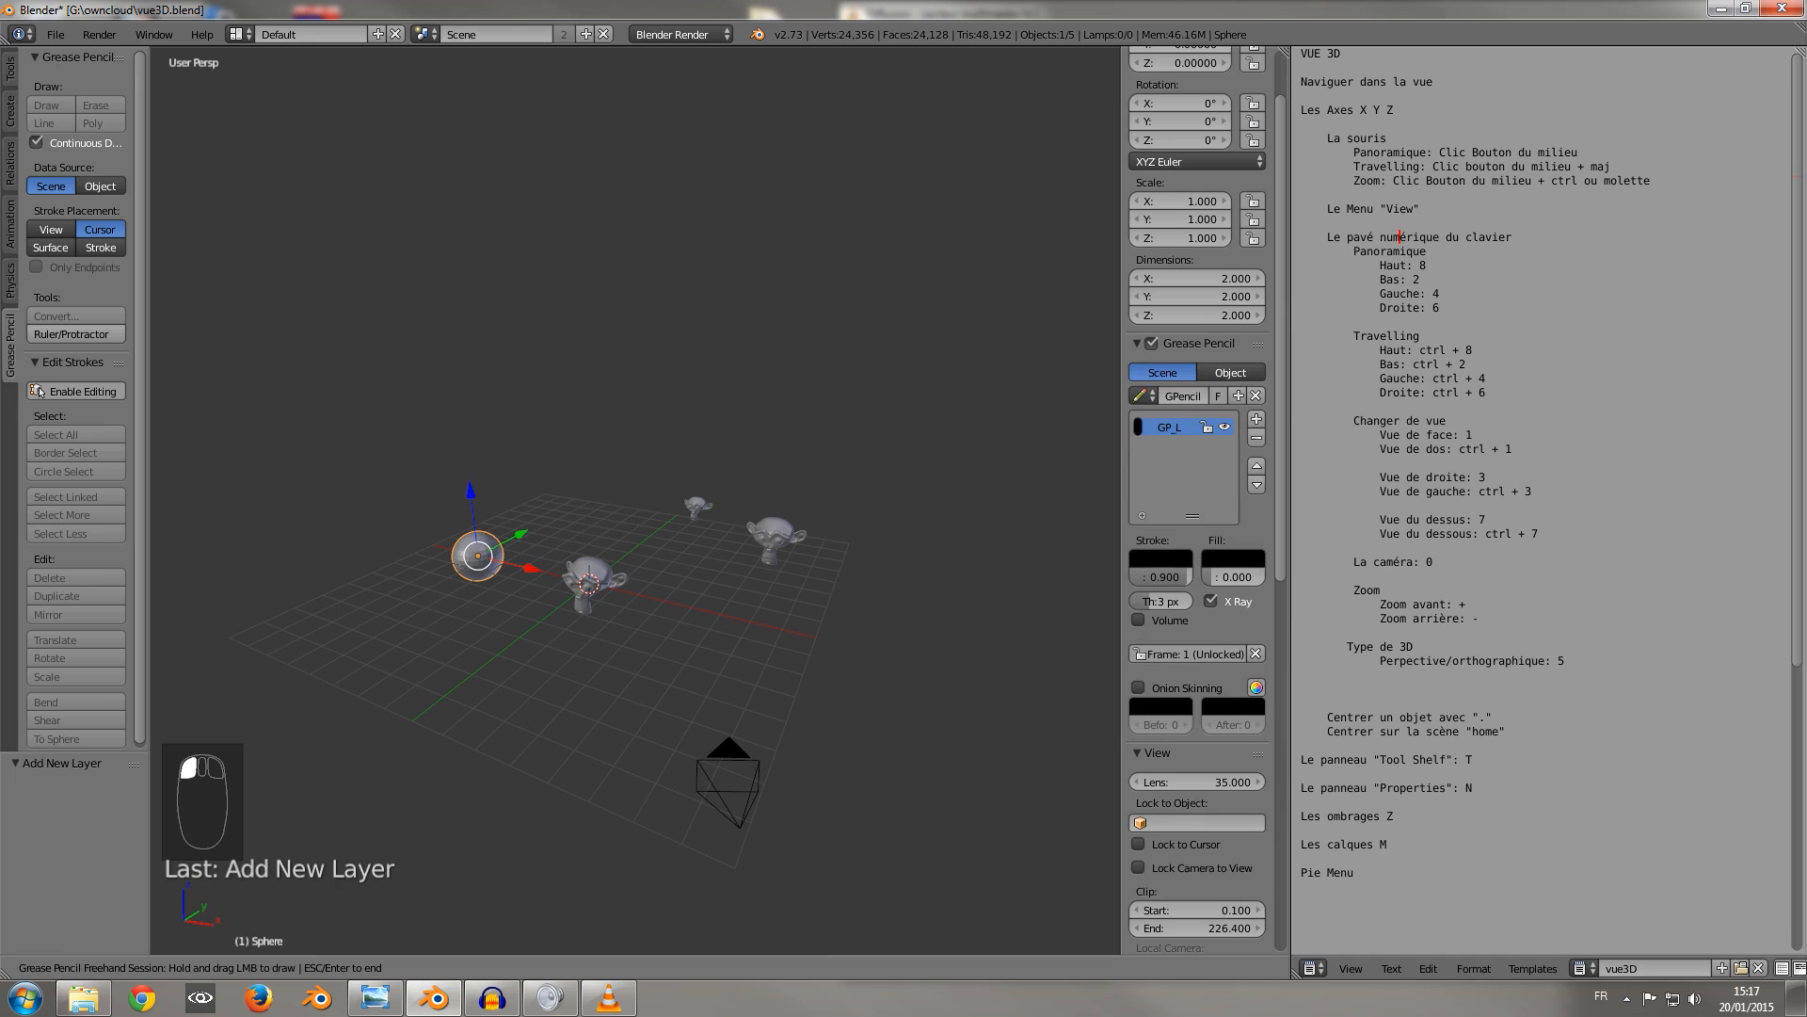
drag(525, 508, 583, 504)
mouse_move(594, 430)
mouse_down()
mouse_move(596, 482)
mouse_move(655, 517)
mouse_move(627, 470)
mouse_up()
mouse_move(629, 434)
mouse_down()
mouse_move(697, 473)
mouse_move(747, 465)
mouse_move(760, 426)
mouse_move(932, 445)
mouse_up()
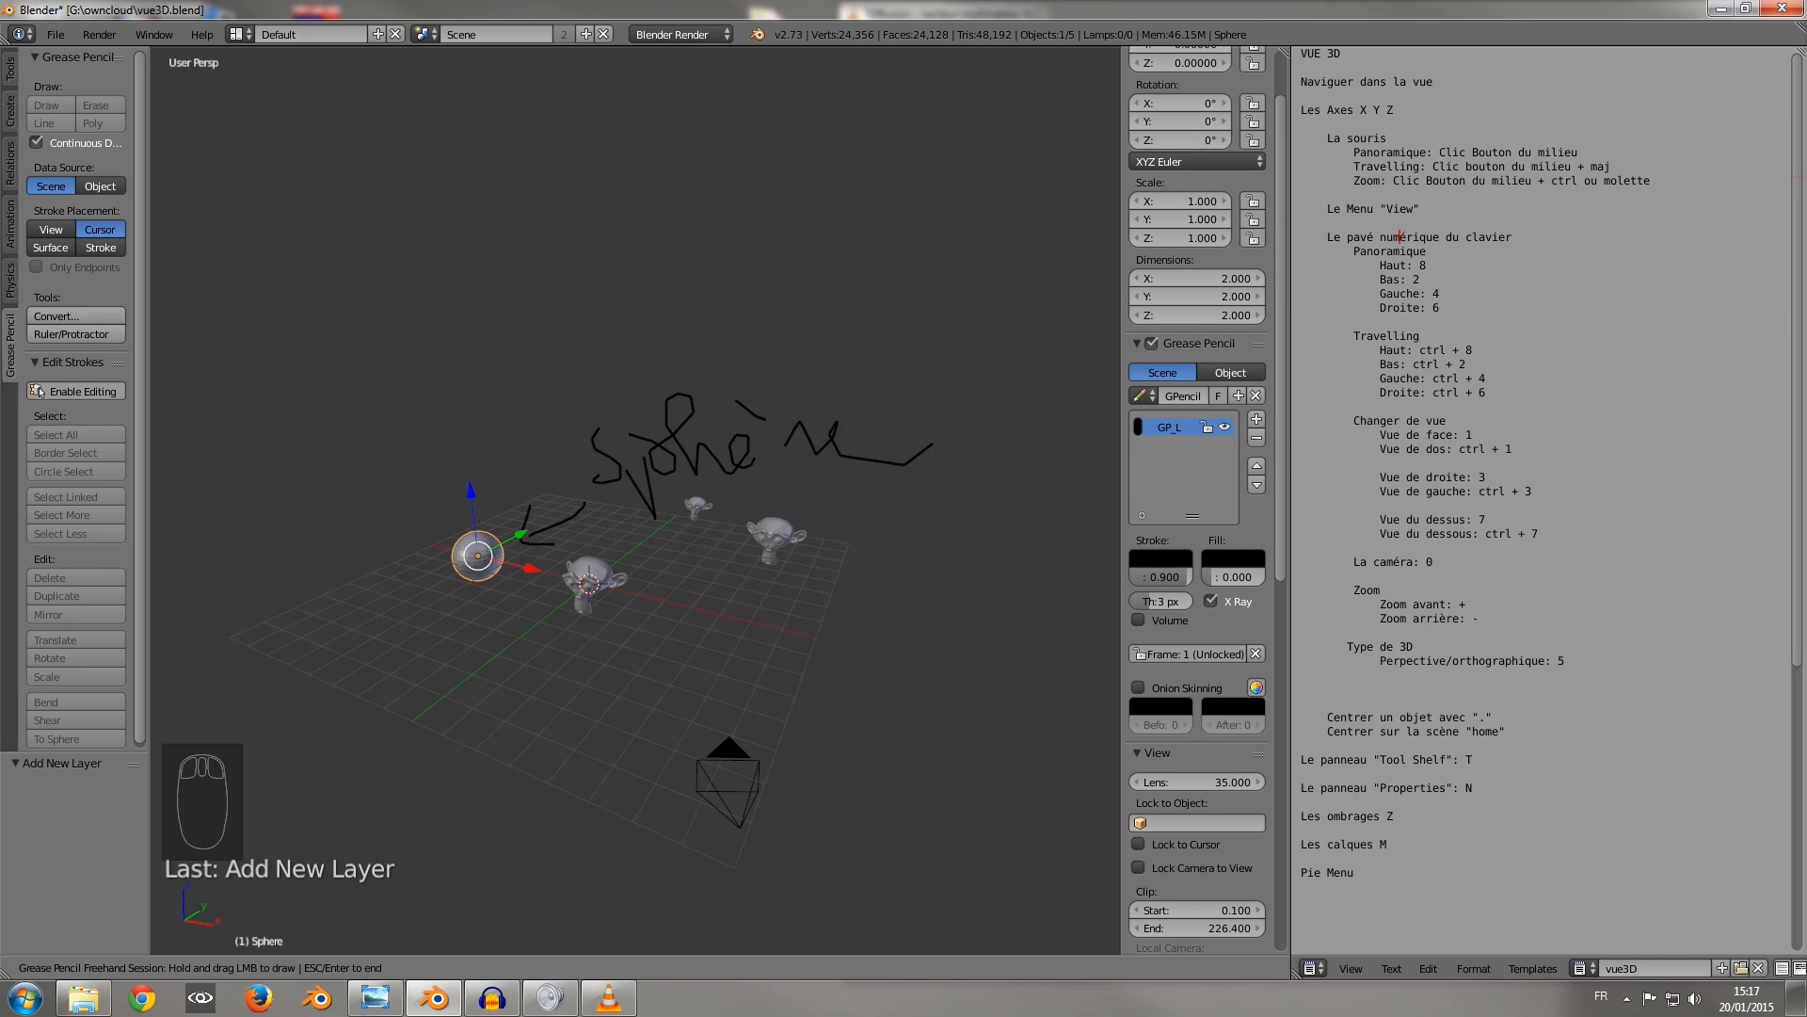
key(Escape)
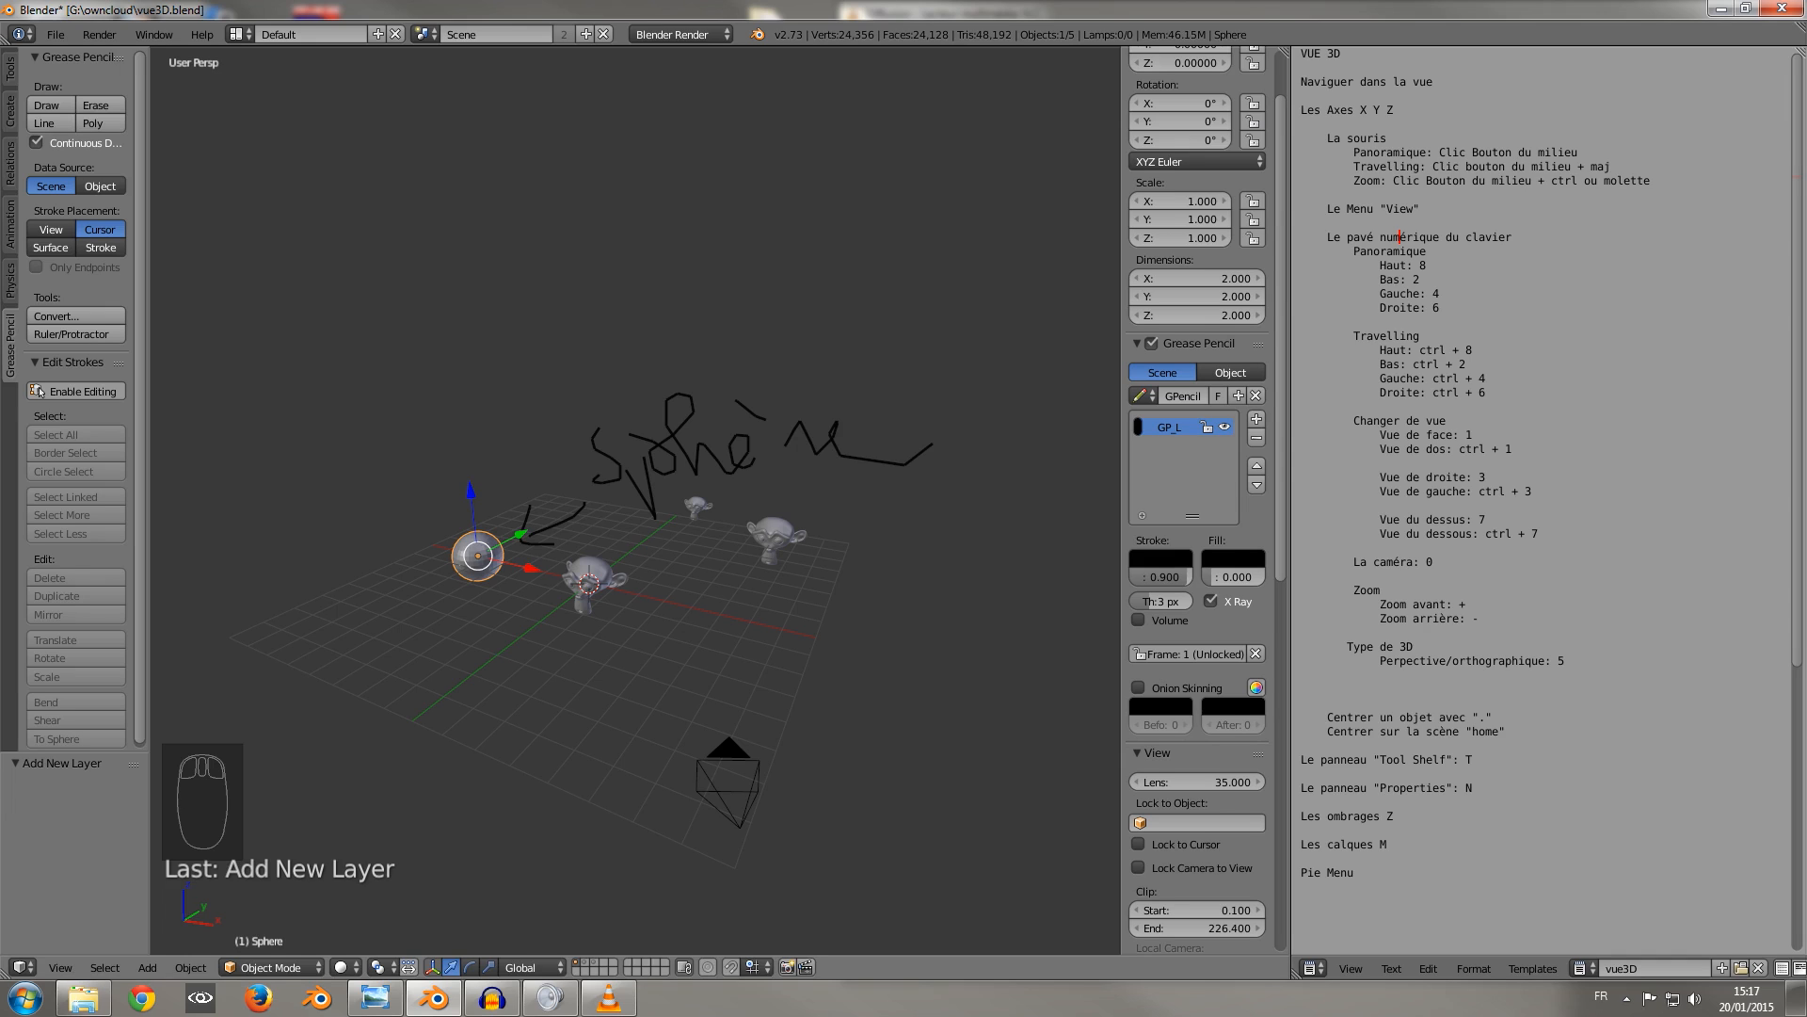
Collapse the Grease Pencil settings, then hide and show the properties region several times, ending at the Transform values.
click(40, 392)
click(1137, 343)
scroll(635, 501, up, 6)
scroll(635, 500, down, 6)
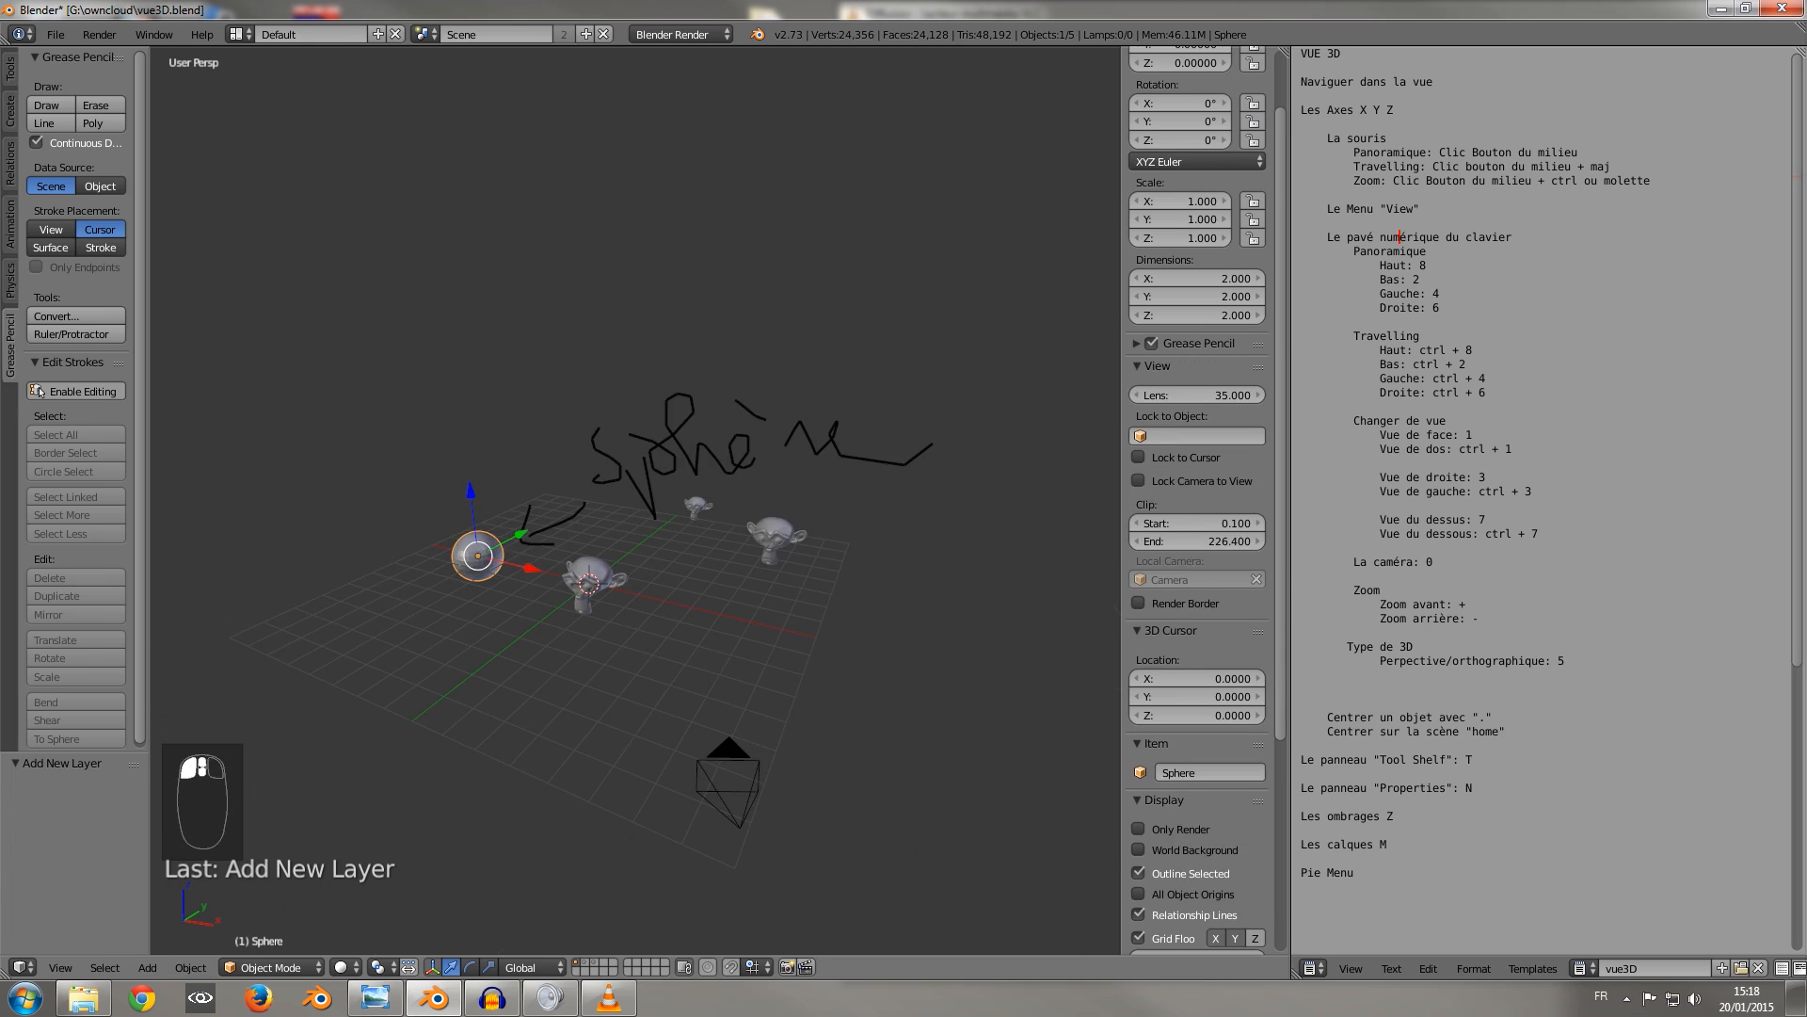
key(n)
key(n)
key(n)
key(n)
key(n)
drag(1280, 292, 1281, 226)
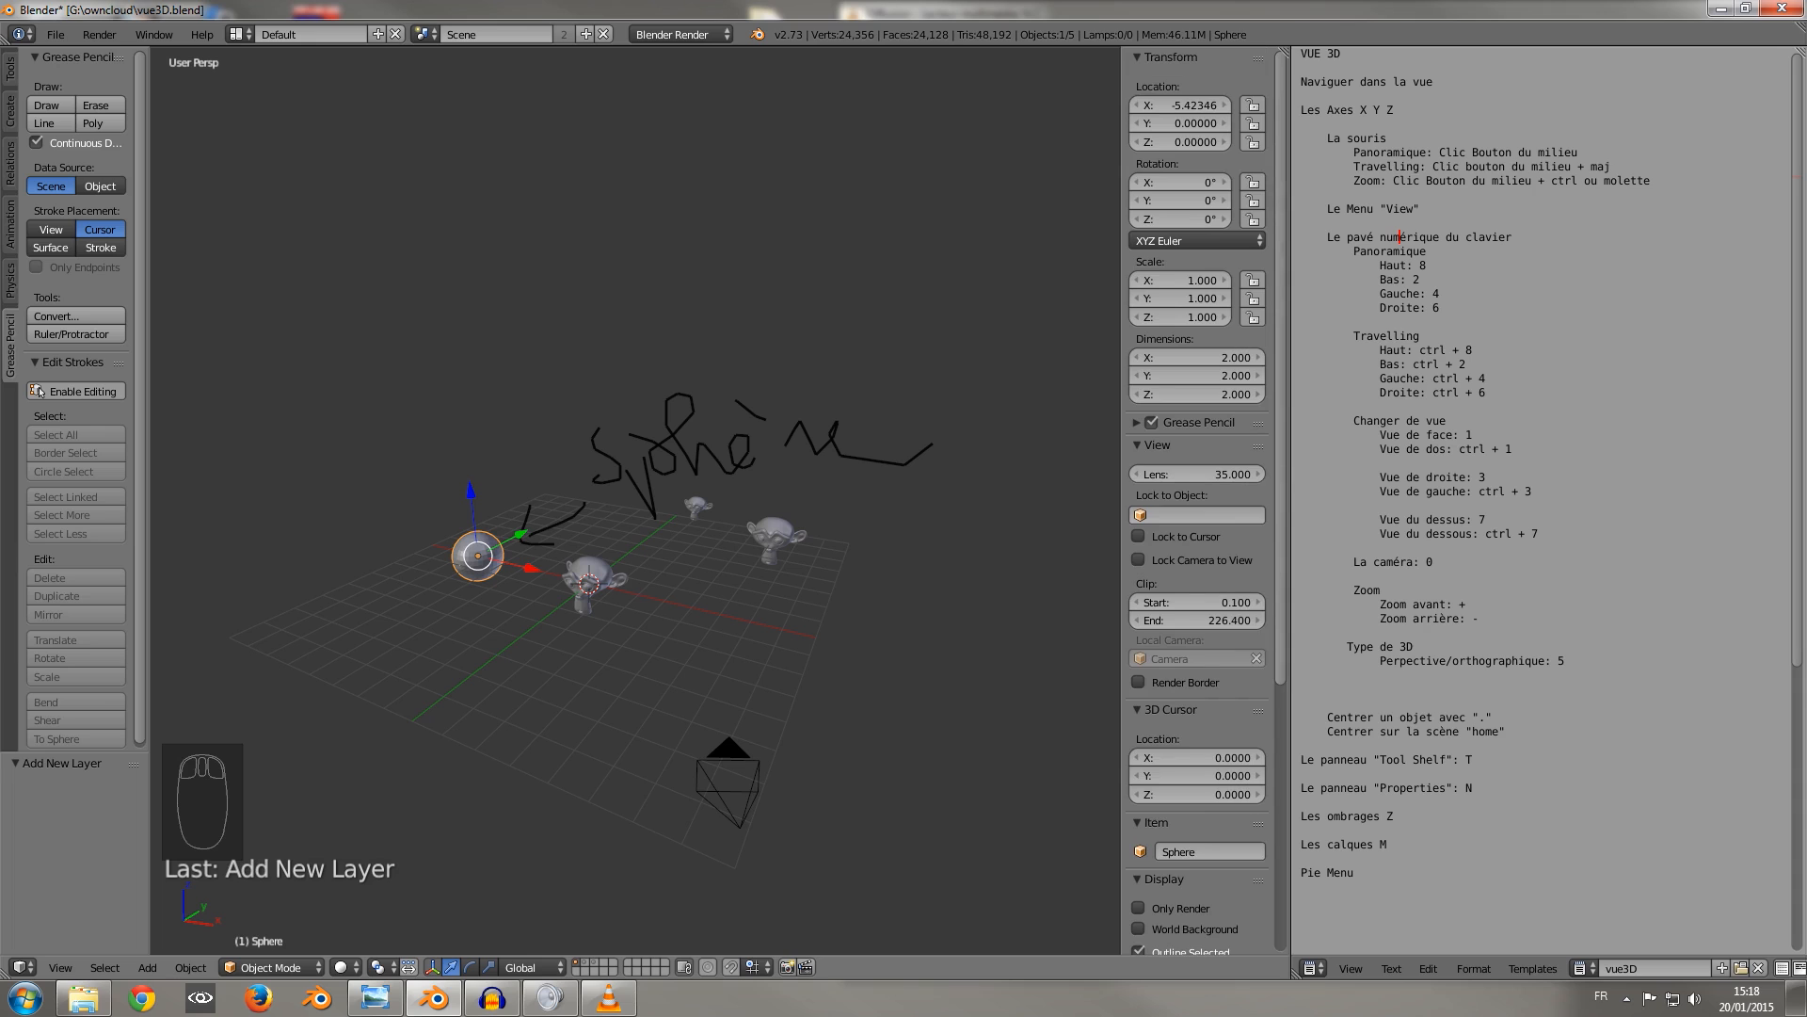
Expand the Grease Pencil settings, toggle the stroke display off and on, and collapse them again.
click(1158, 422)
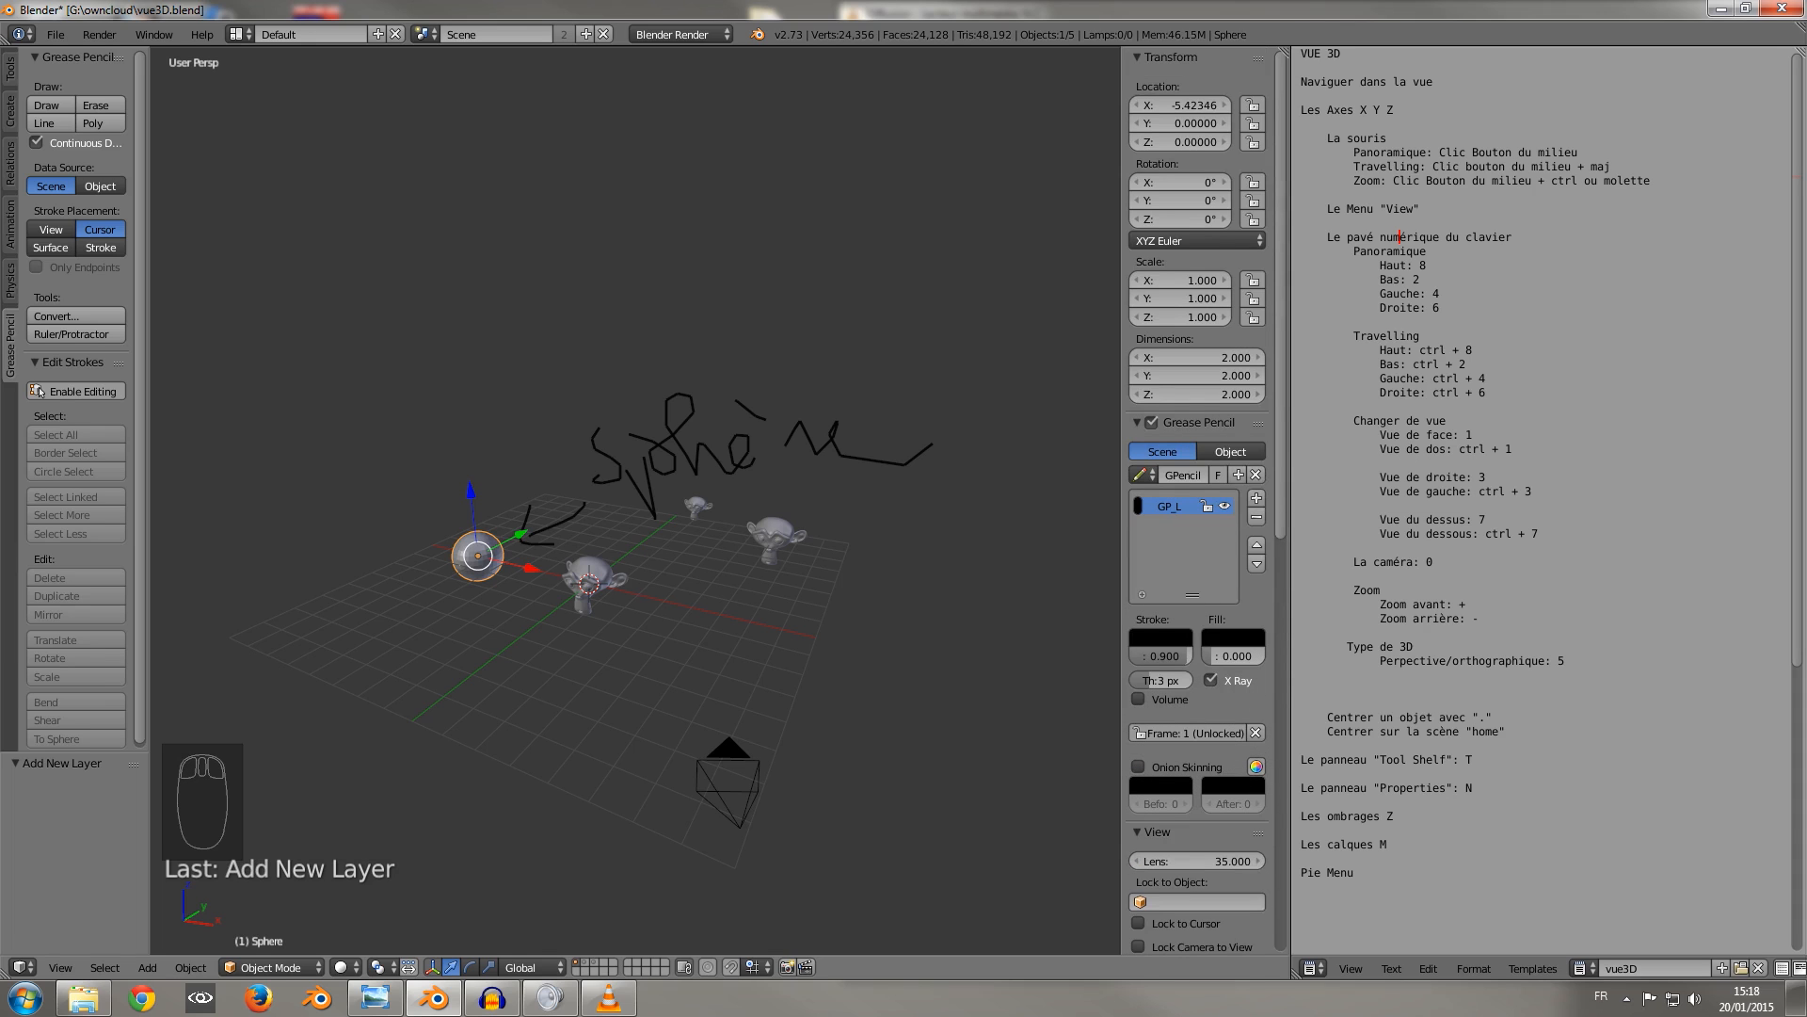
click(1153, 423)
click(1152, 423)
click(1177, 422)
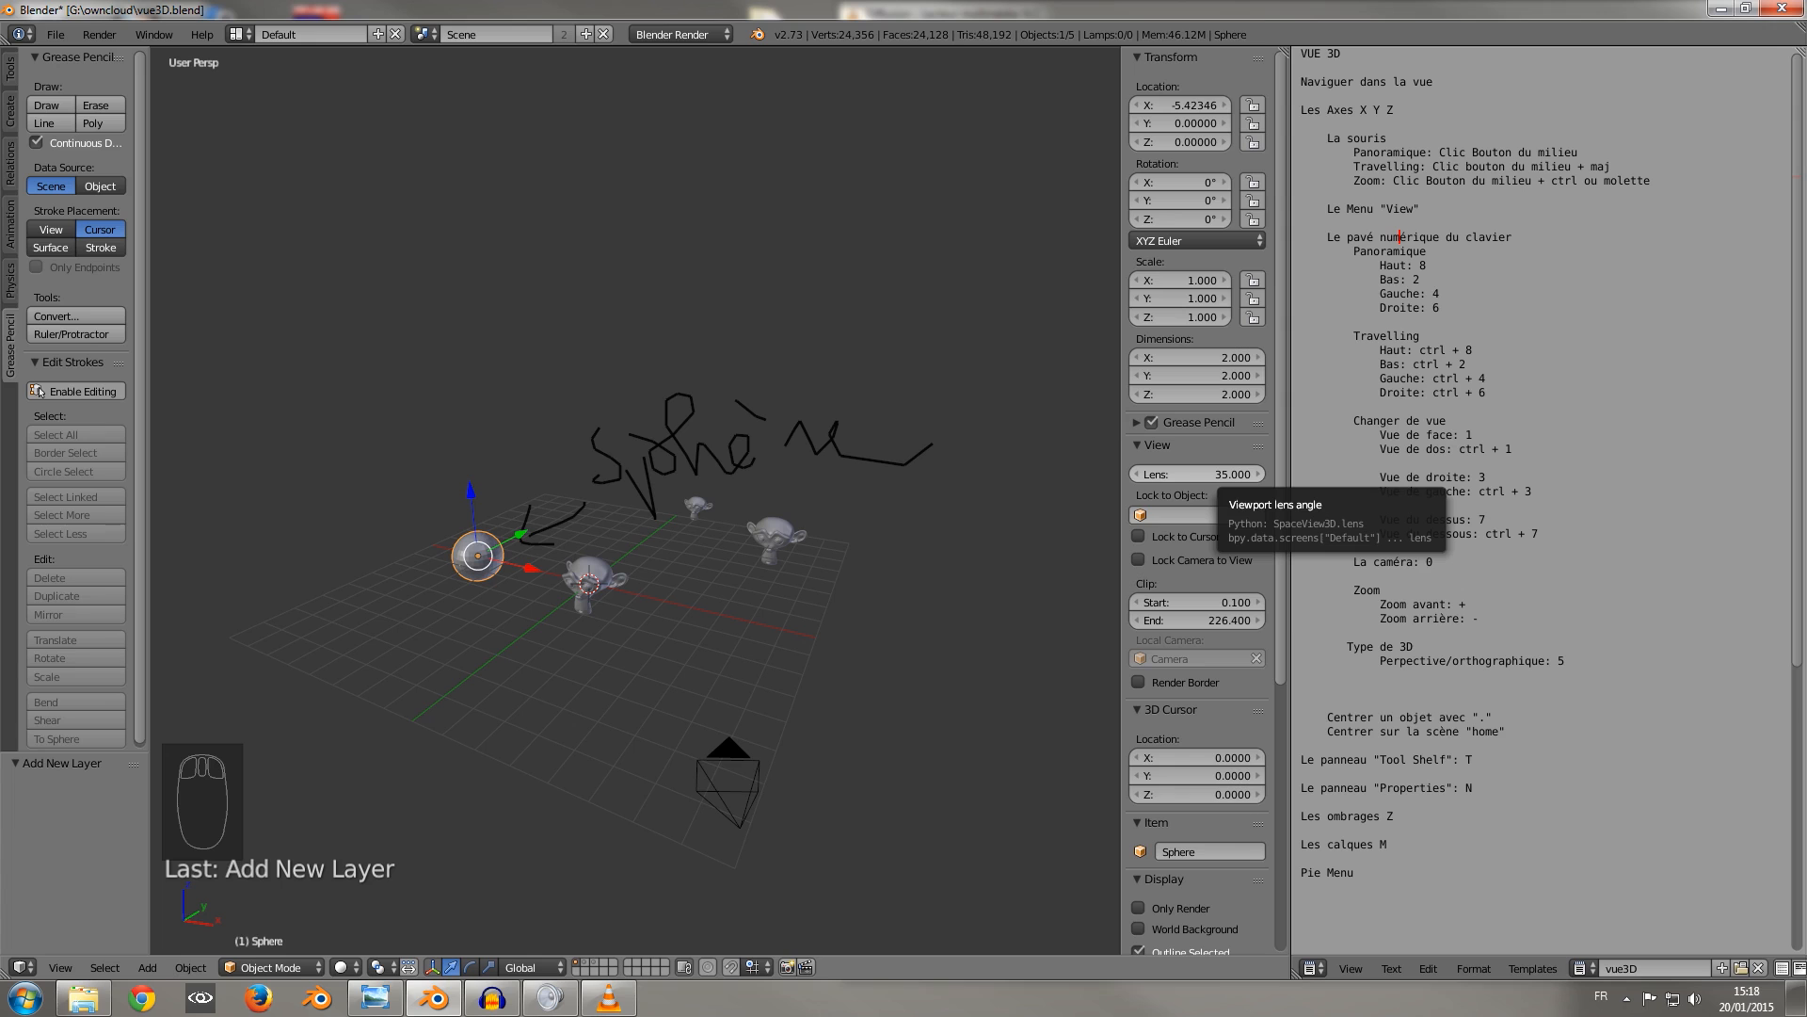
Try several viewport lens values while viewing the scene with each, and reset the lens to 35.
drag(1215, 473, 1084, 473)
middle_drag(603, 527, 706, 485)
drag(1198, 474, 1329, 473)
middle_drag(659, 527, 786, 405)
drag(1198, 474, 1294, 474)
click(1198, 473)
text(35)
key(Return)
scroll(1197, 474, down, 3)
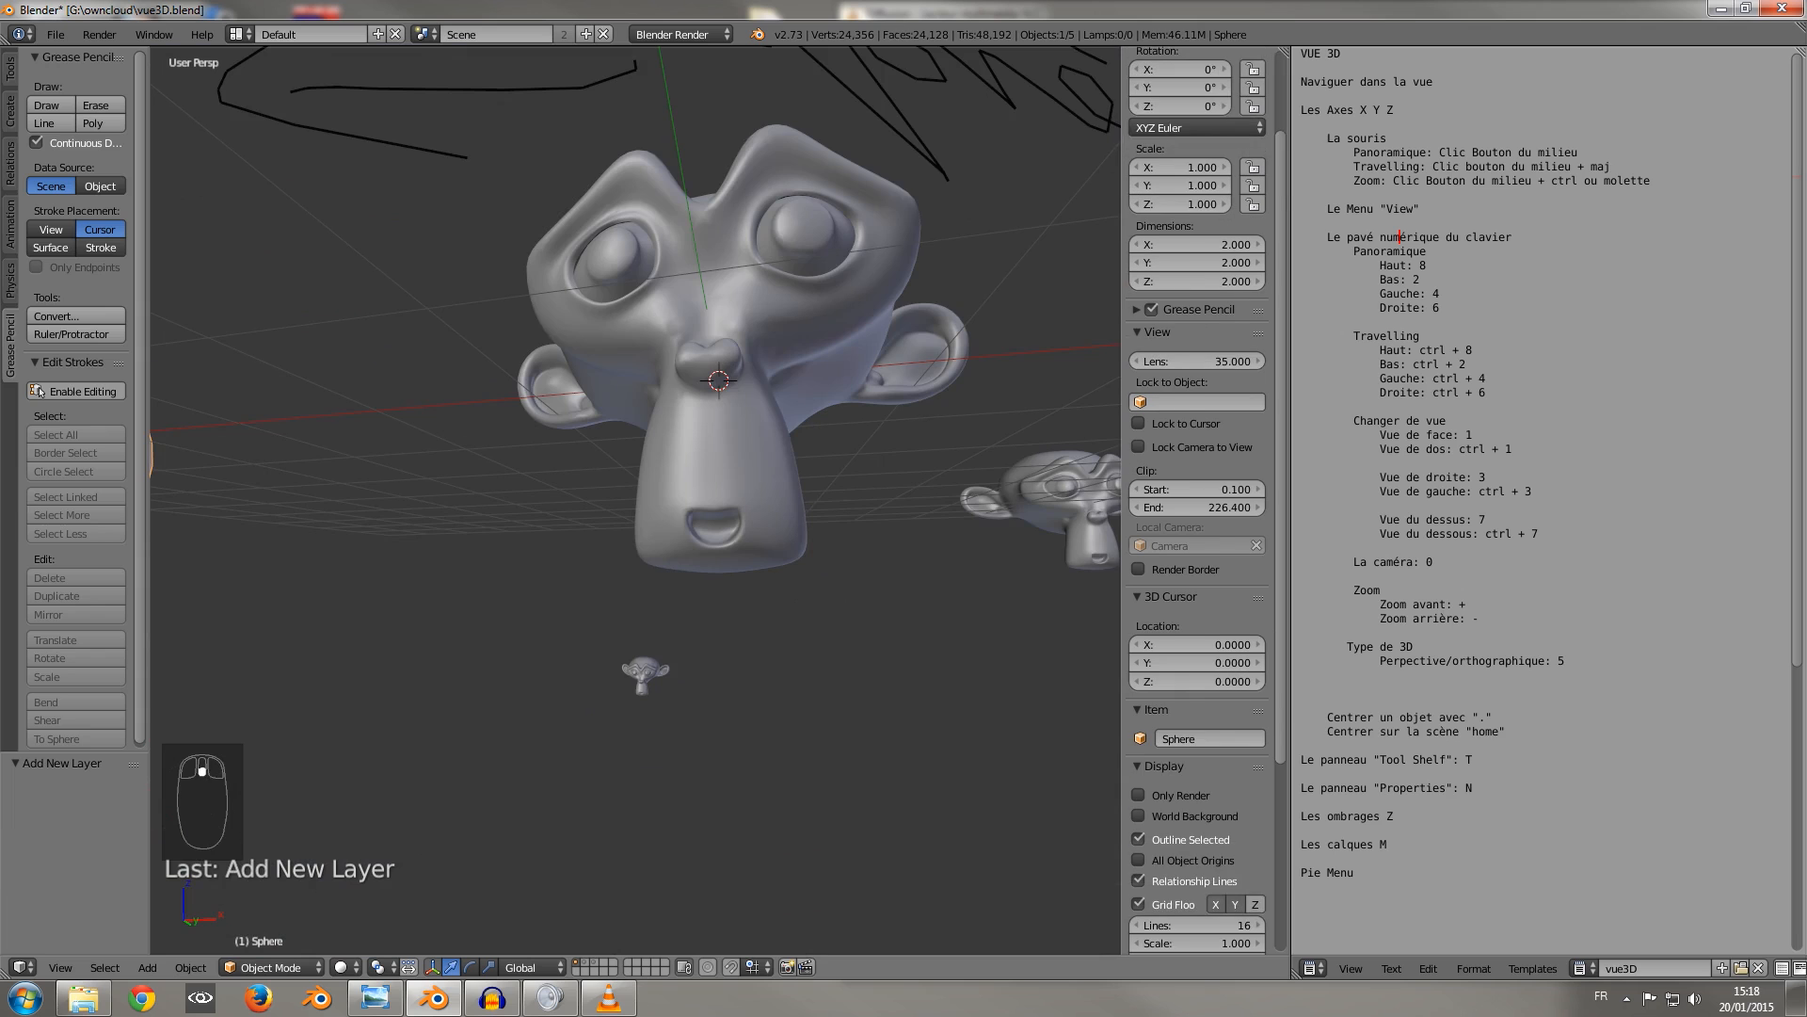
scroll(847, 424, down, 5)
middle_drag(848, 424, 772, 508)
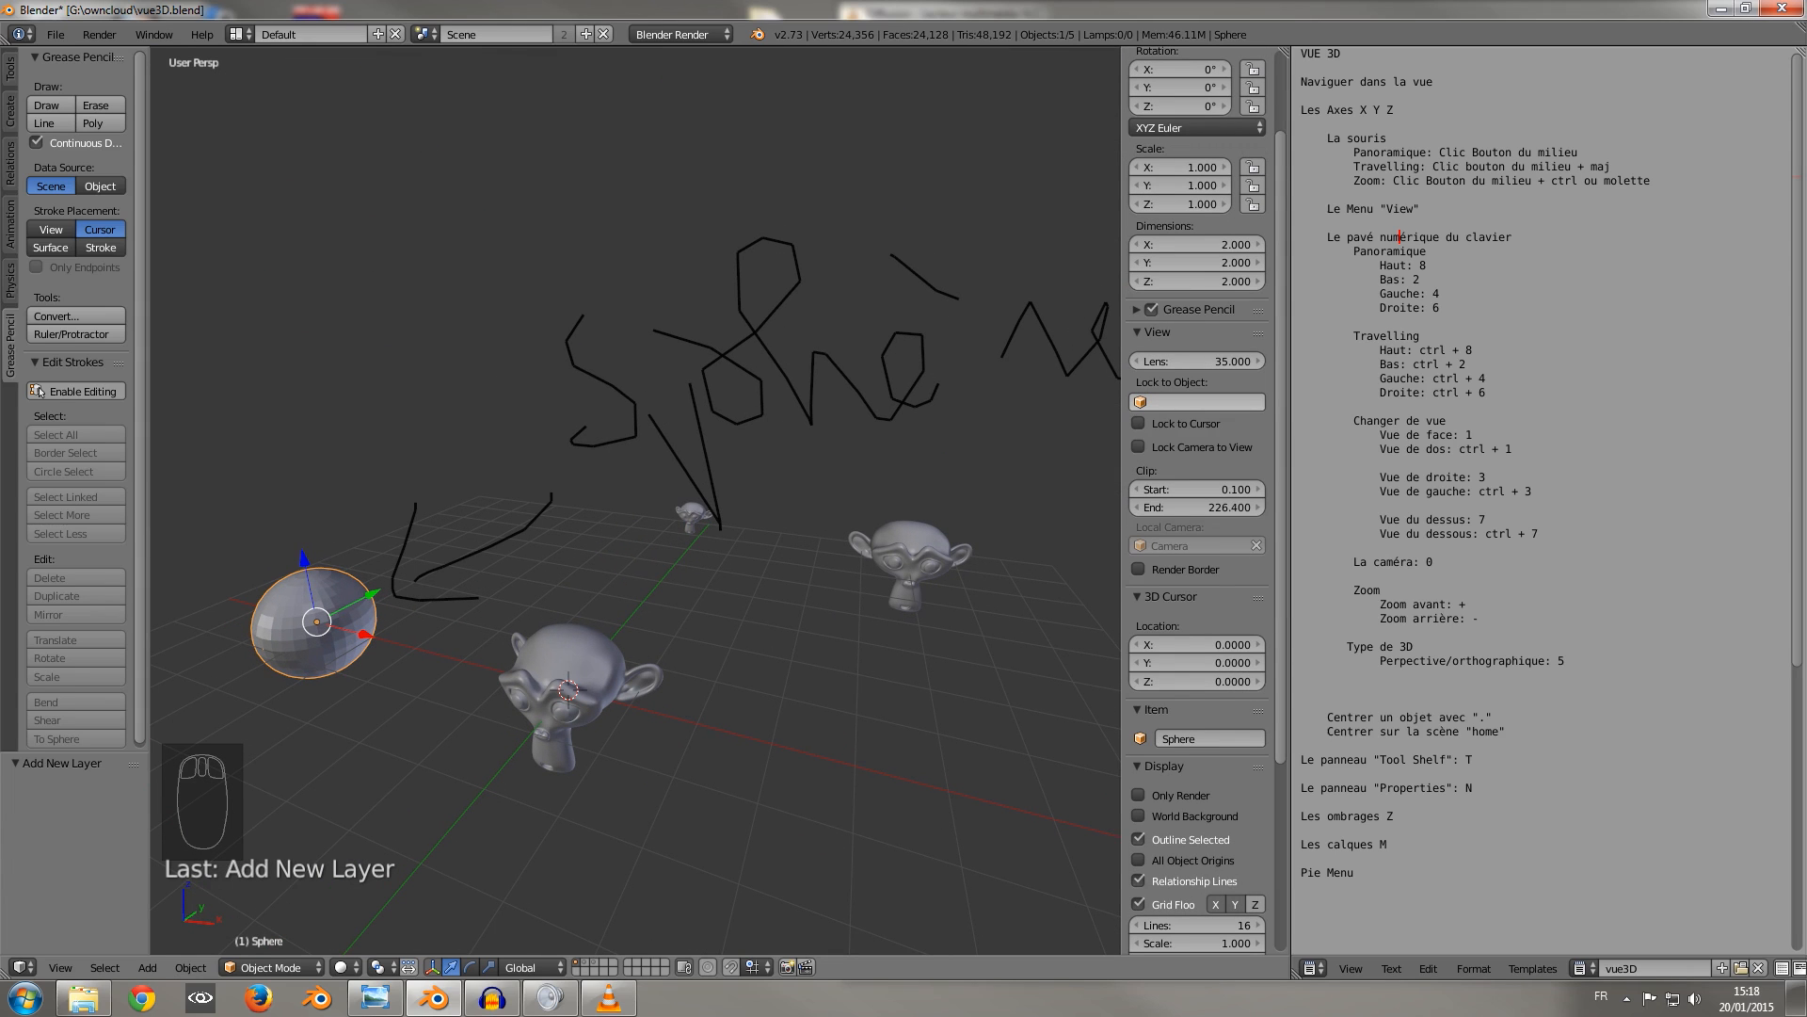
Try locking the view to the Sphere object, orbit around the scene, and clear the lock.
click(1197, 402)
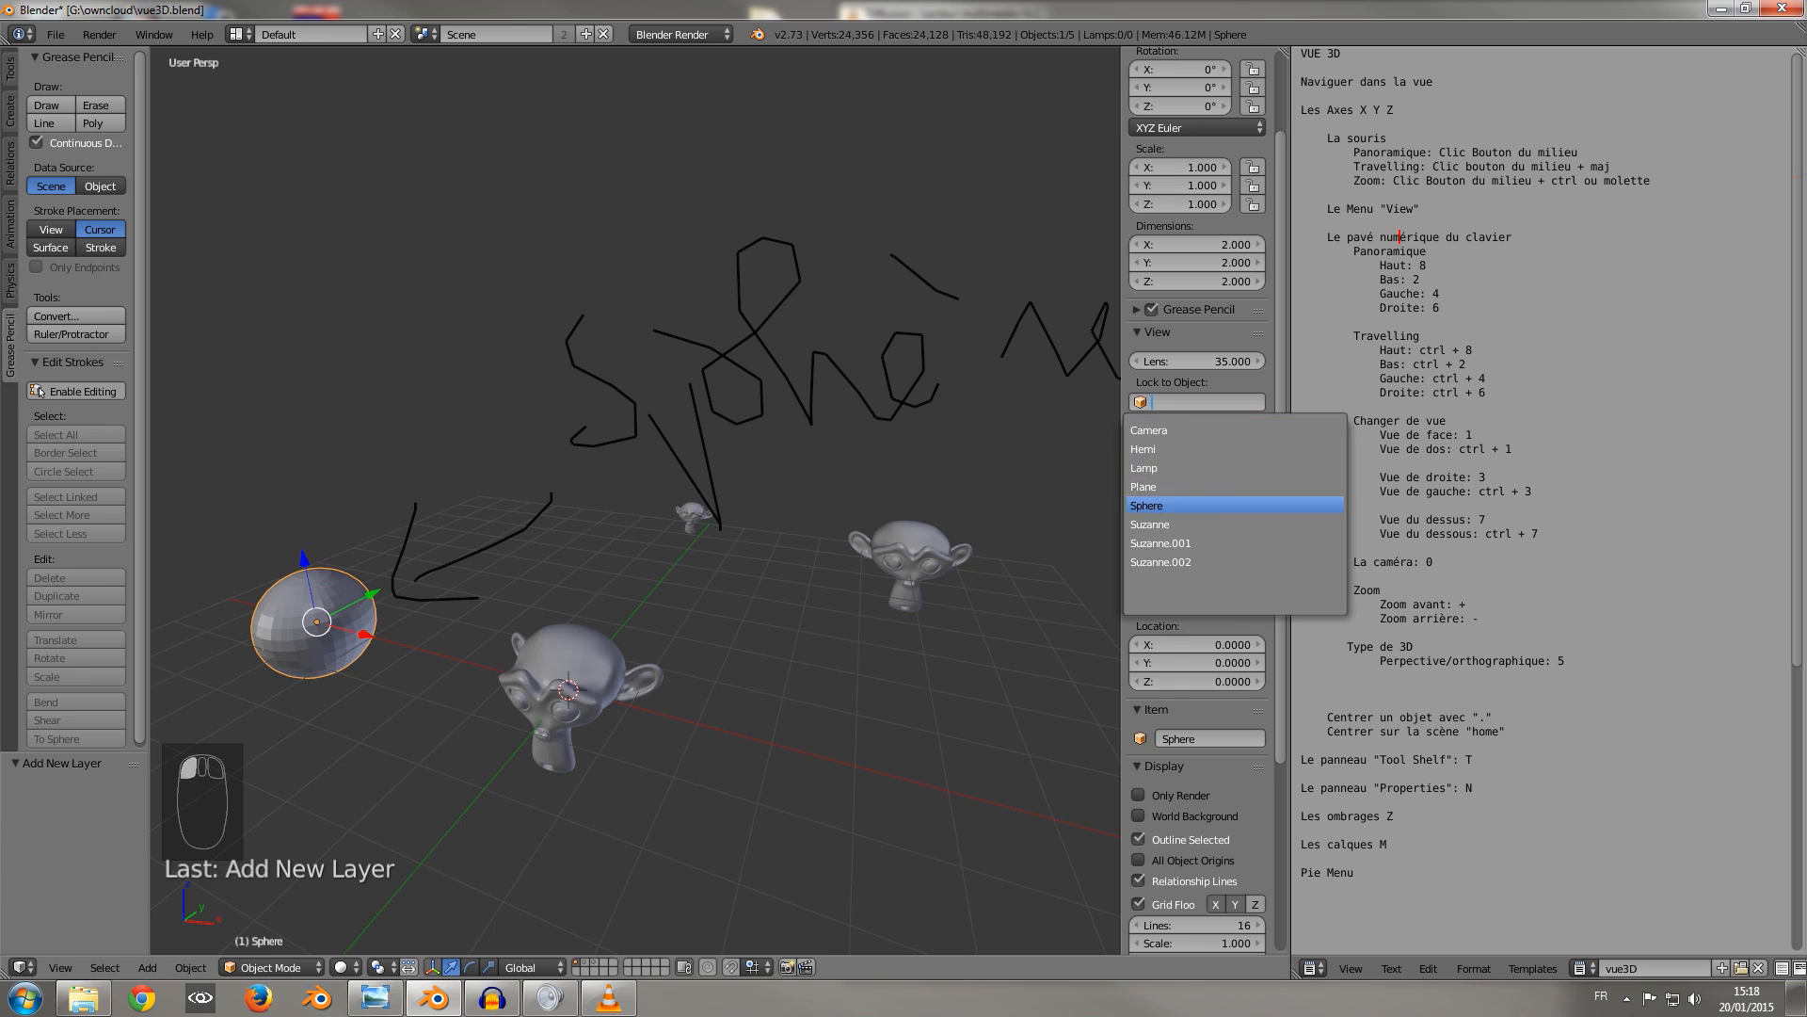
click(1158, 506)
middle_drag(602, 509, 958, 513)
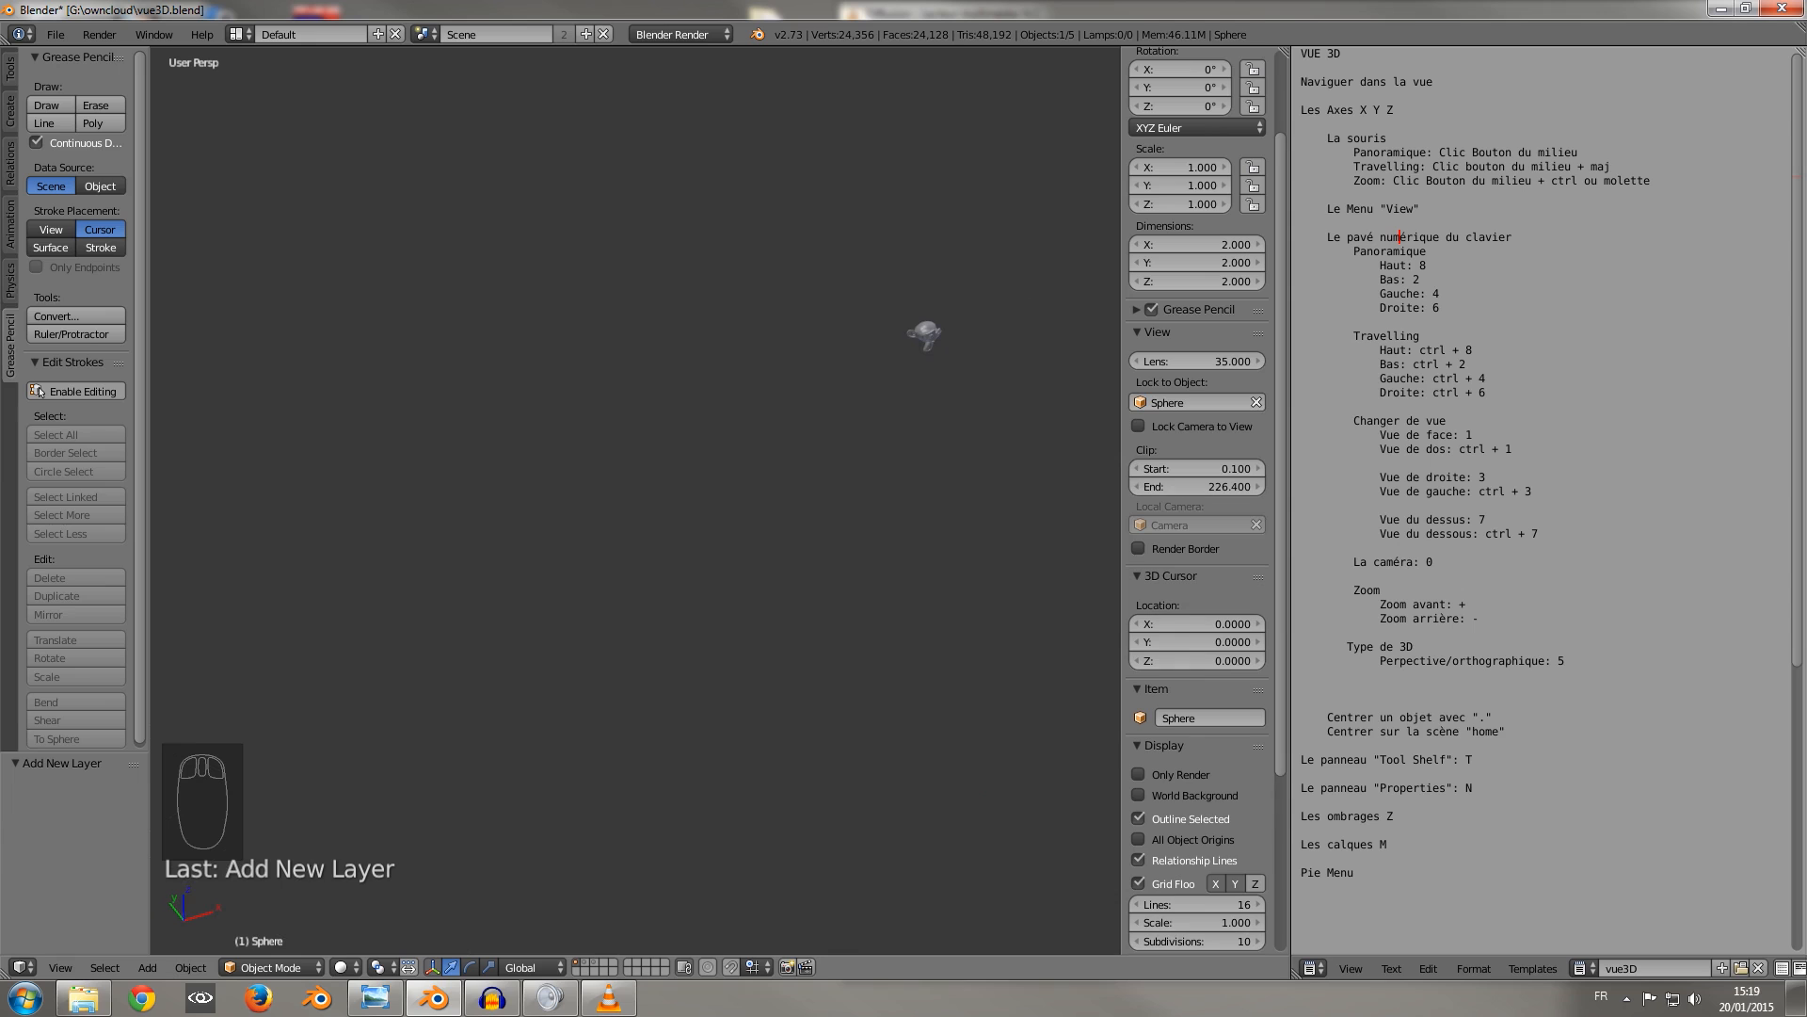
click(1256, 402)
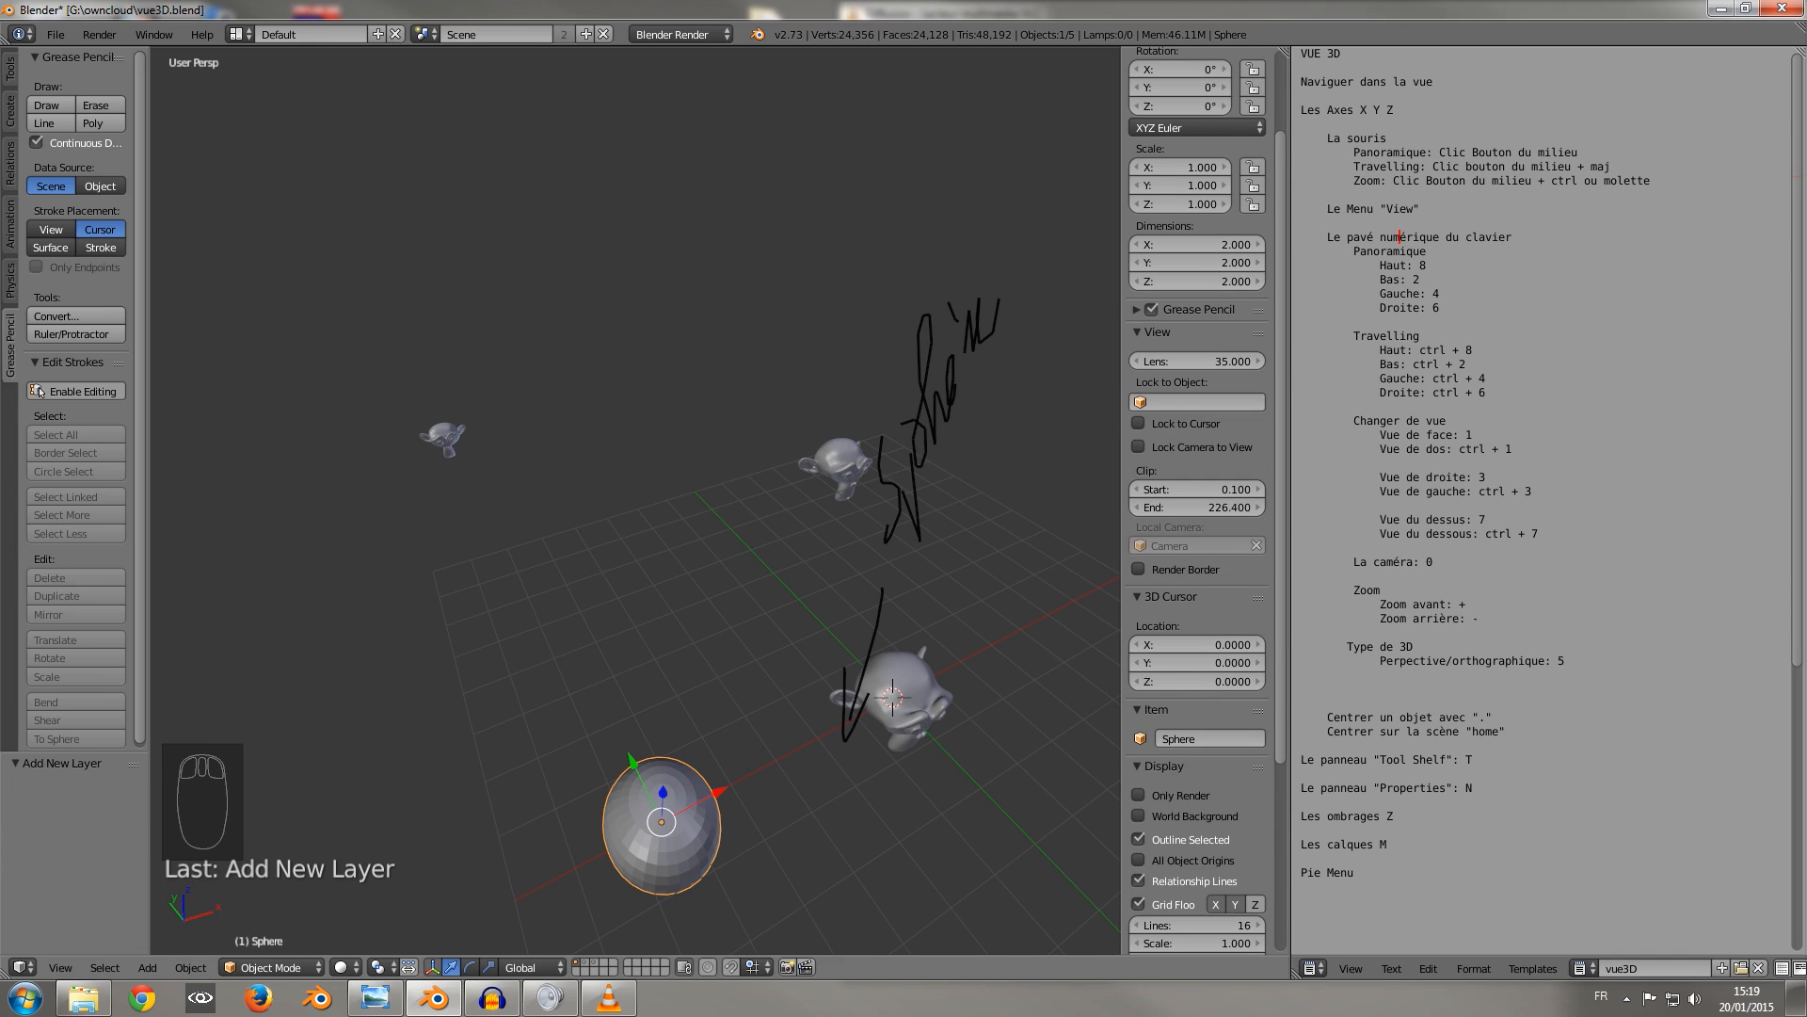
Try placing the 3D cursor at various spots around the central monkey head, and reset it to the world origin.
click(1157, 332)
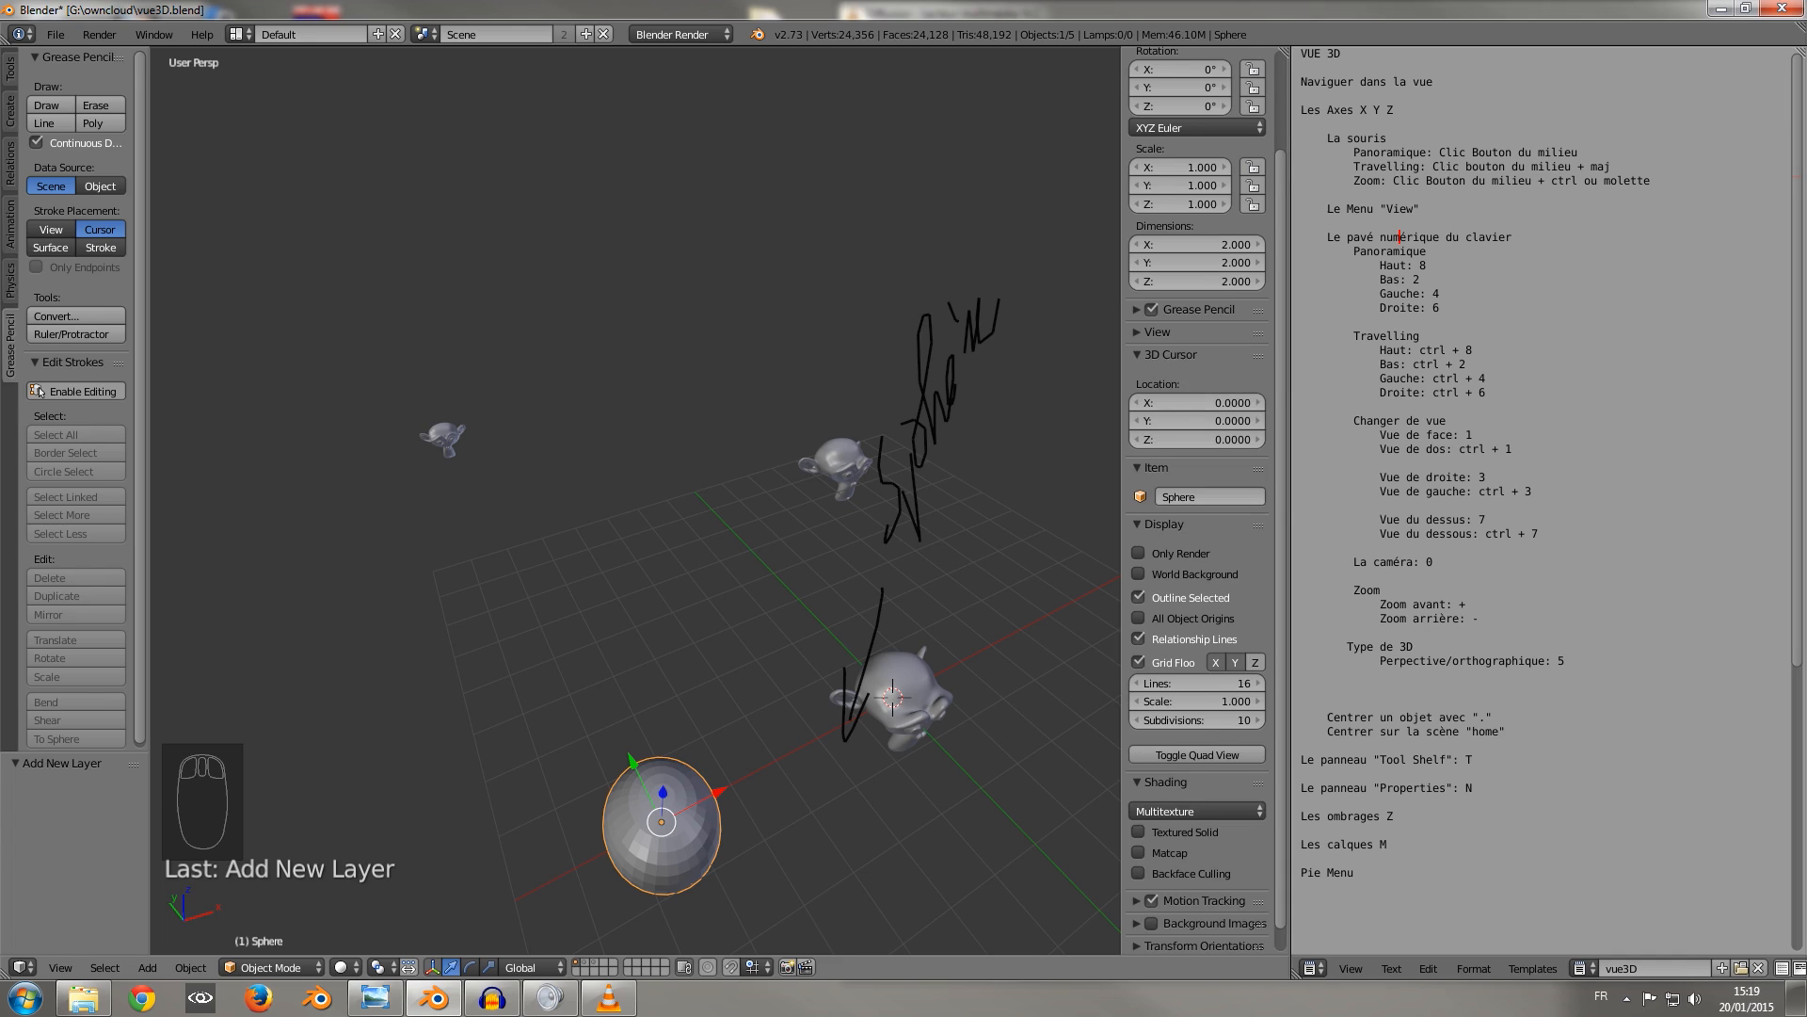
click(969, 678)
click(951, 619)
click(763, 625)
click(809, 726)
click(910, 839)
click(1103, 732)
click(946, 627)
click(803, 630)
click(786, 755)
click(802, 766)
click(915, 786)
click(941, 755)
click(996, 670)
click(973, 618)
click(819, 662)
click(820, 737)
click(971, 756)
key(shift+c)
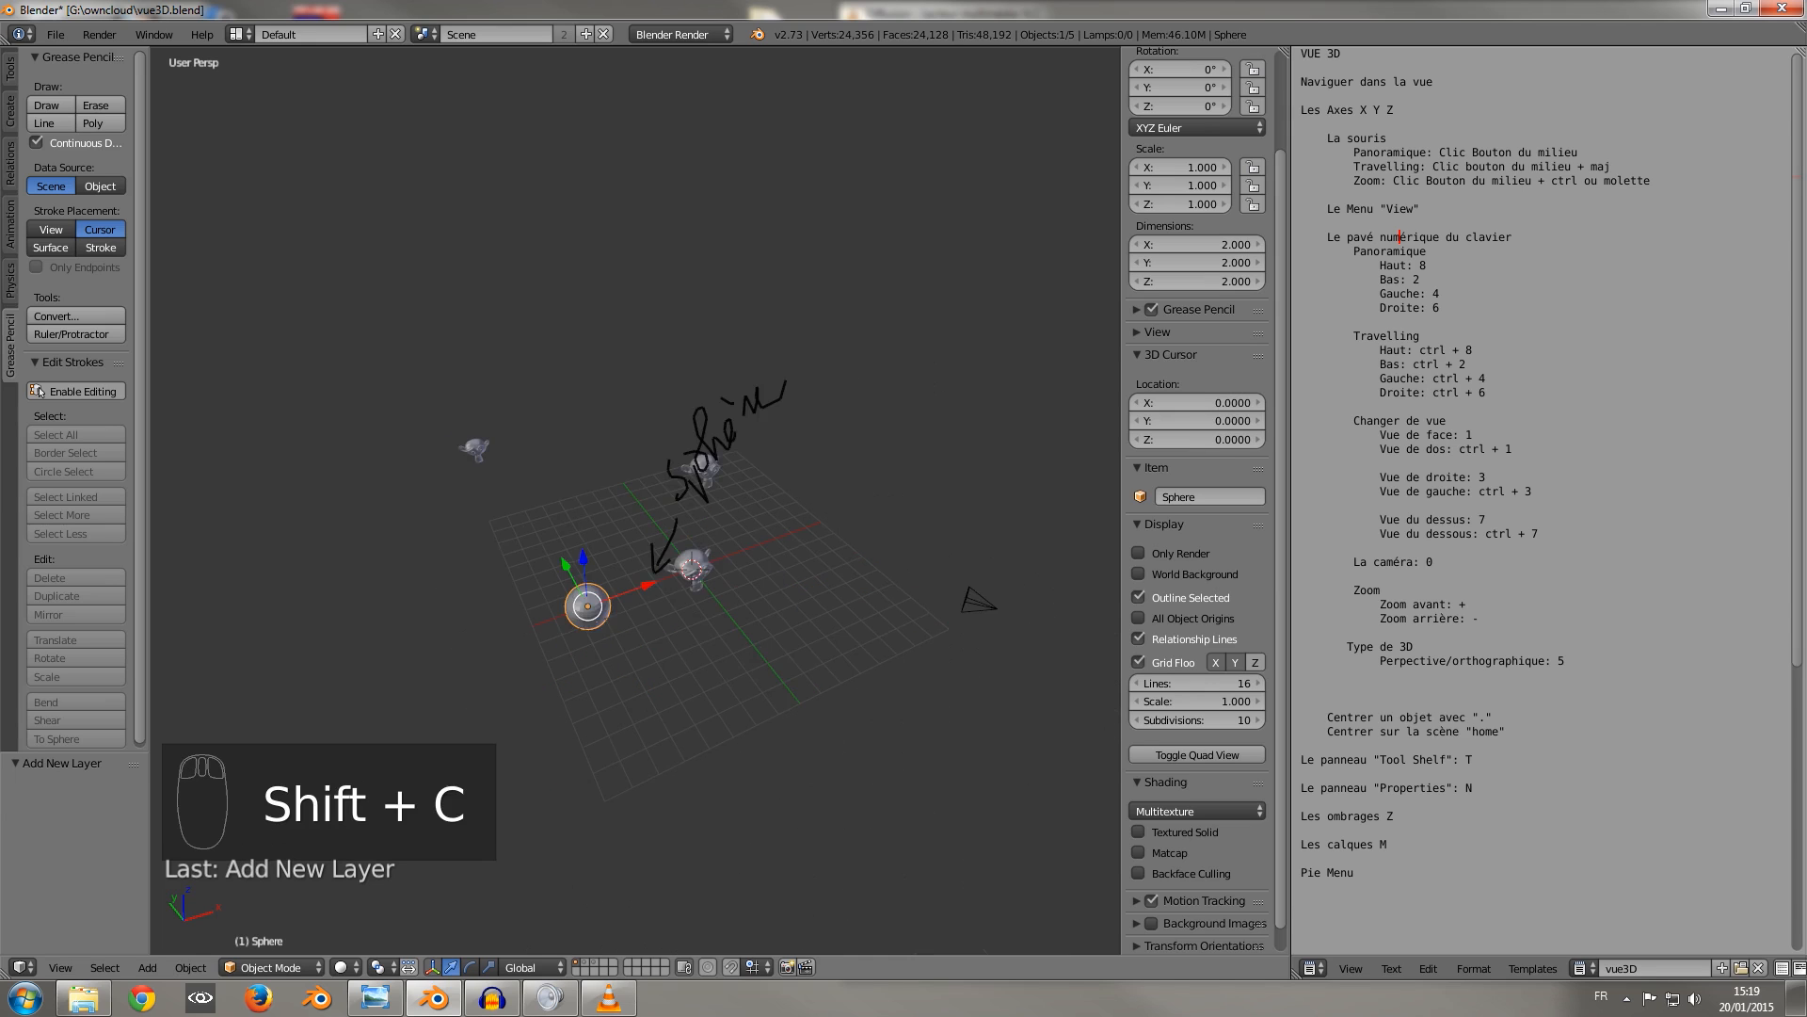
Bring the whole scene including the camera into view and select the camera.
scroll(636, 501, up, 4)
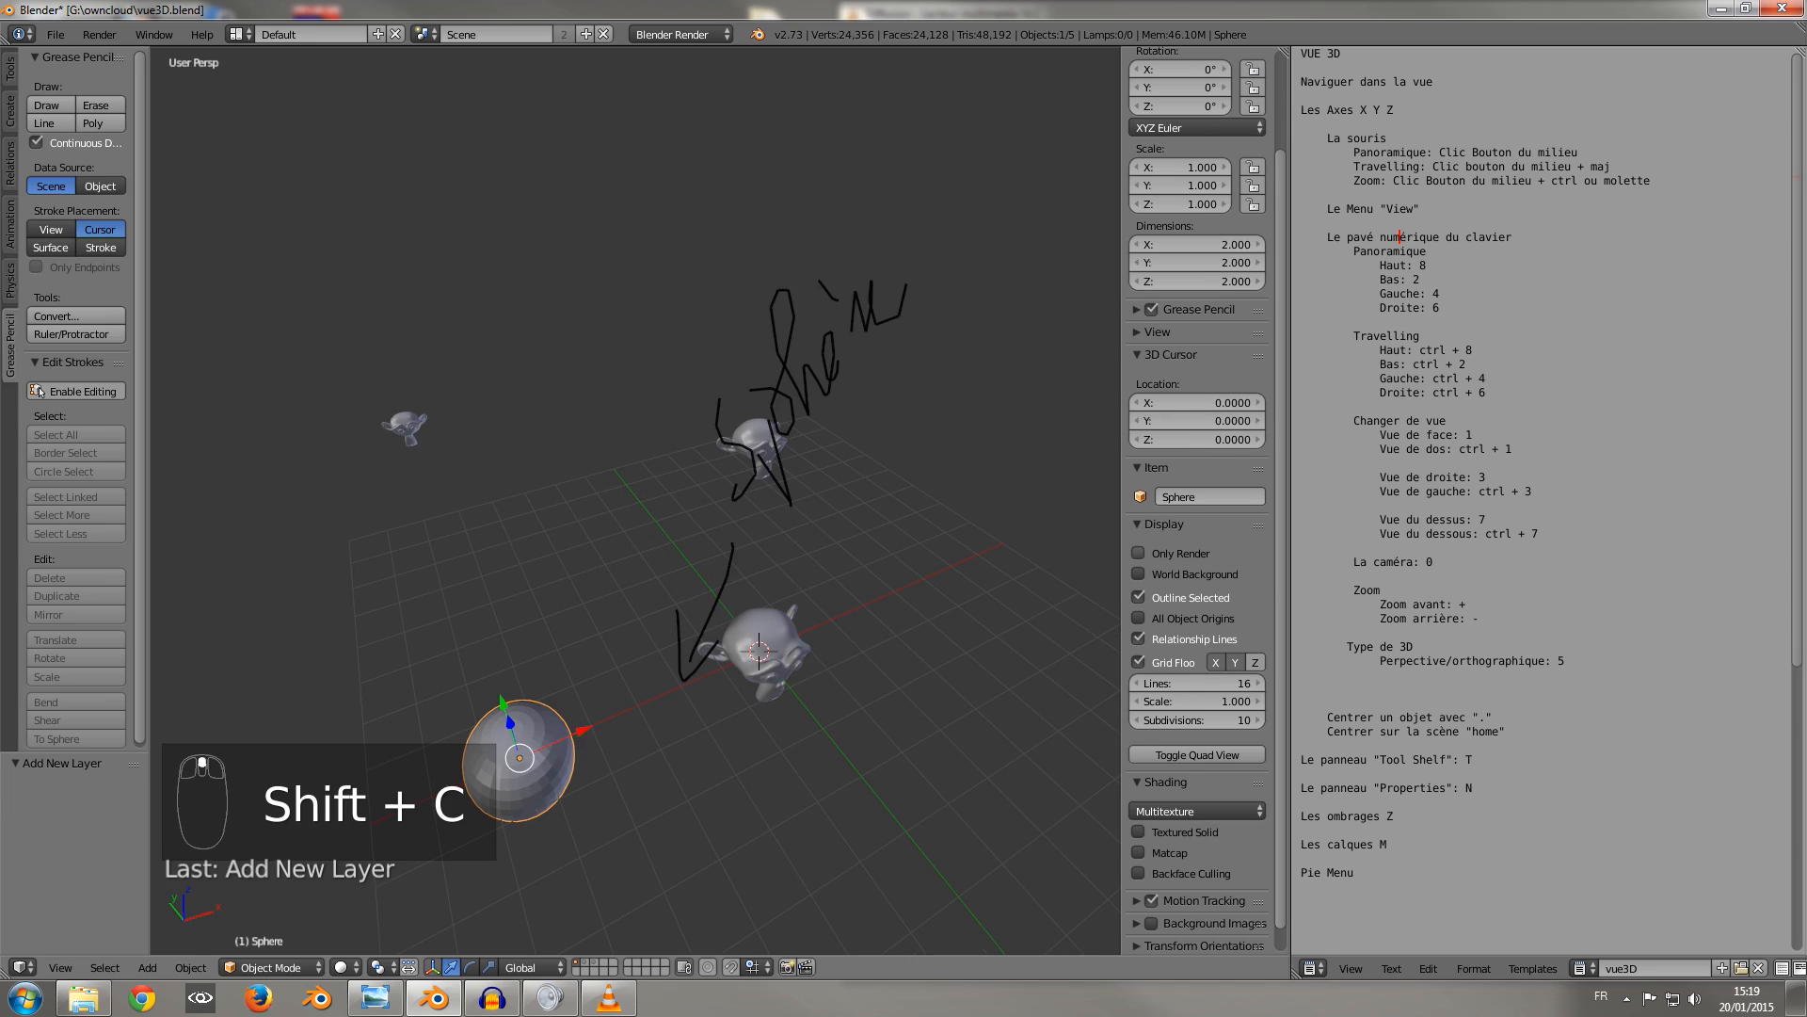
middle_drag(635, 500, 532, 412)
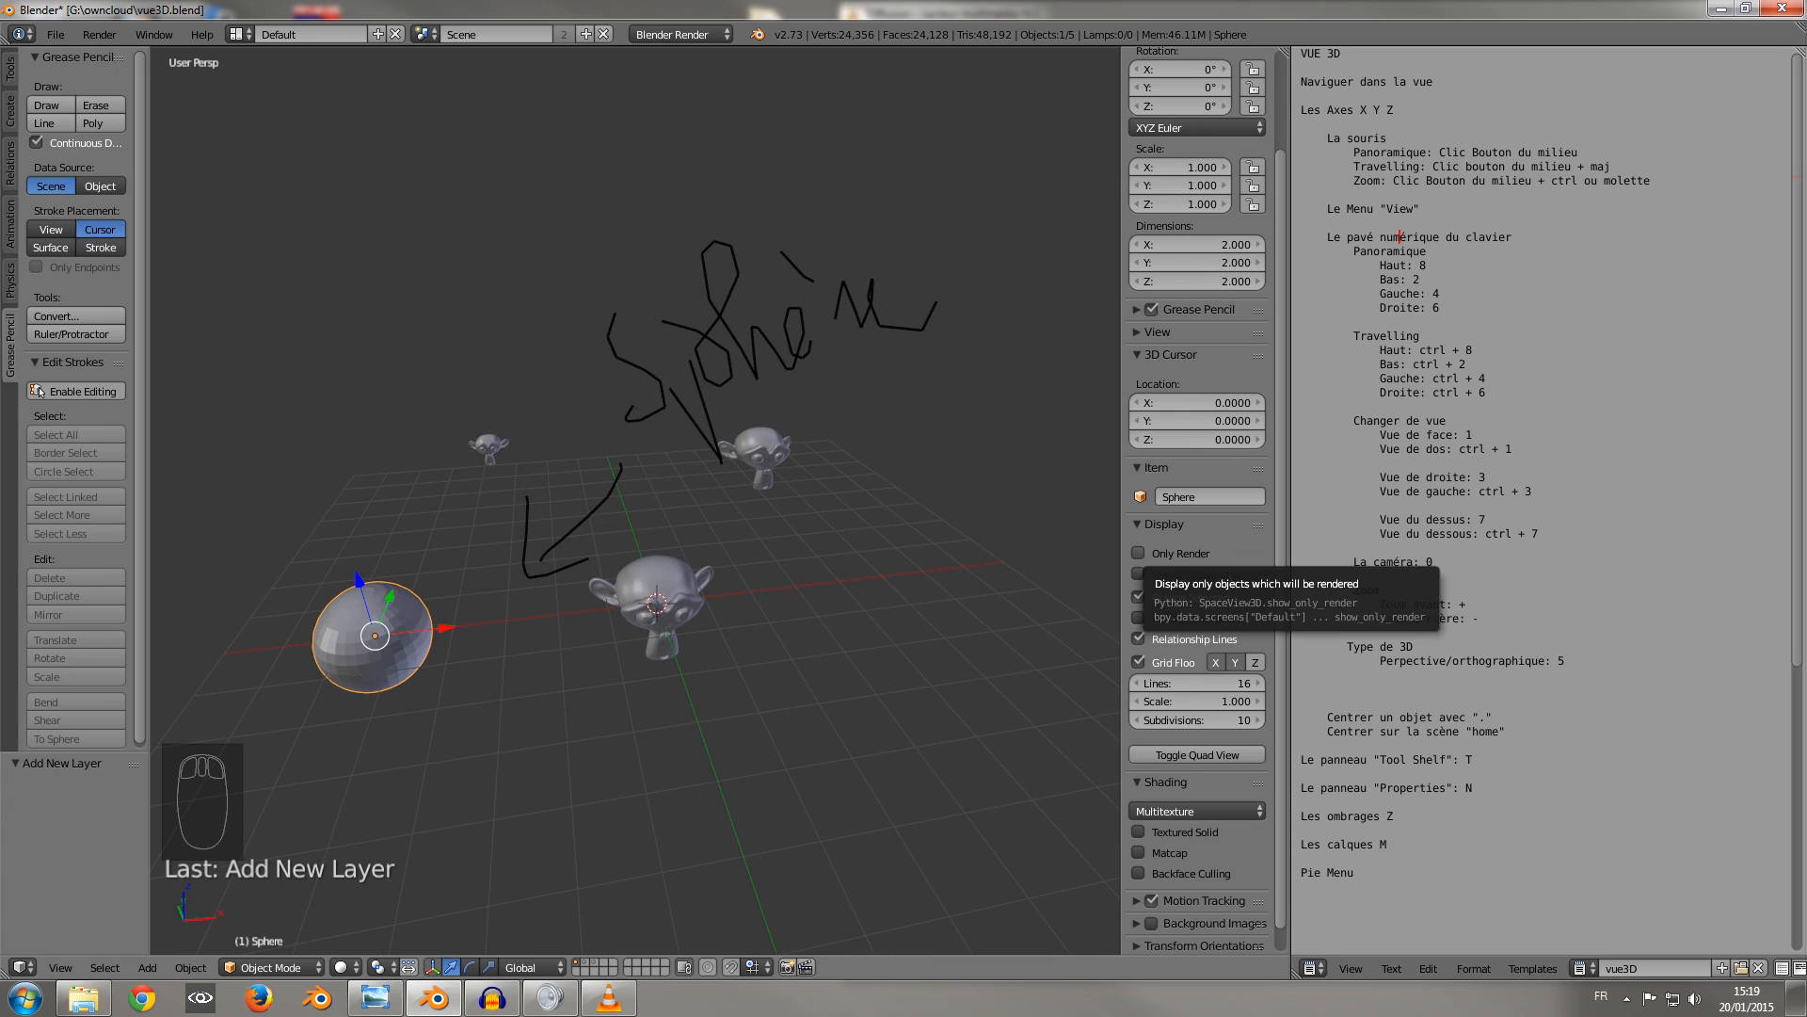
scroll(636, 501, down, 4)
middle_drag(635, 501, 546, 469)
scroll(546, 469, up, 1)
scroll(636, 499, up, 2)
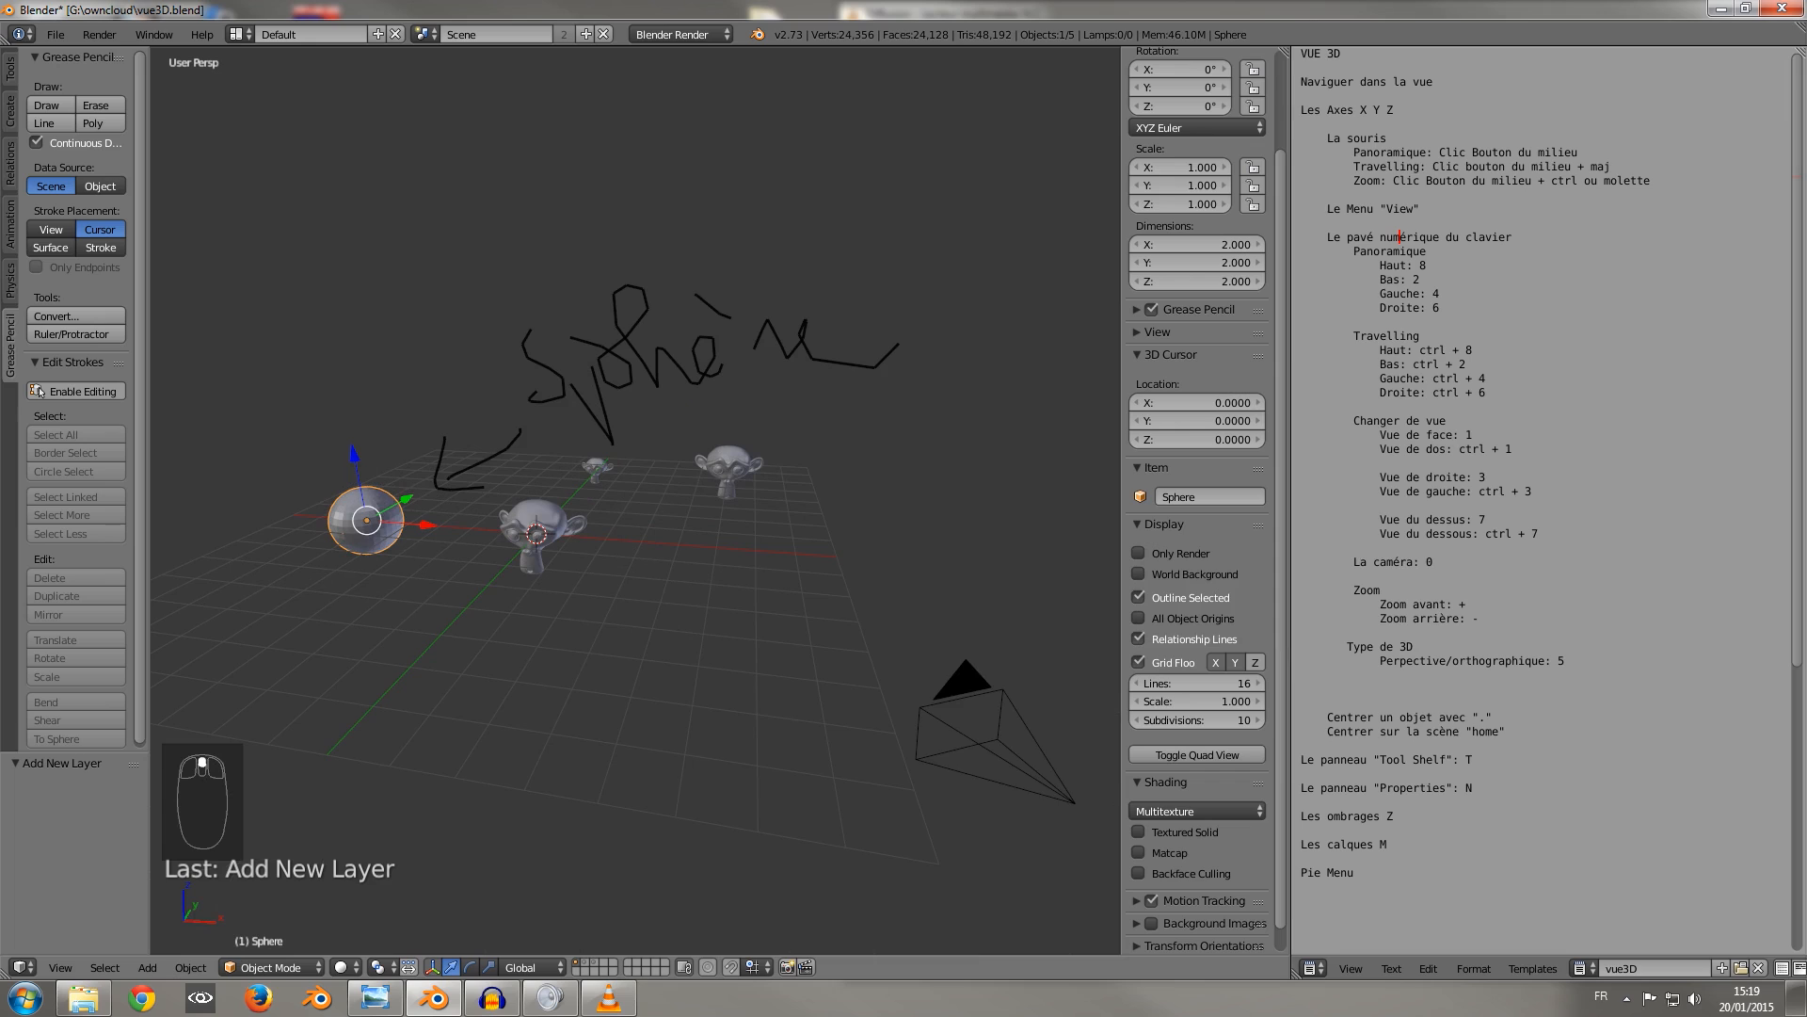
right_click(366, 519)
right_click(996, 738)
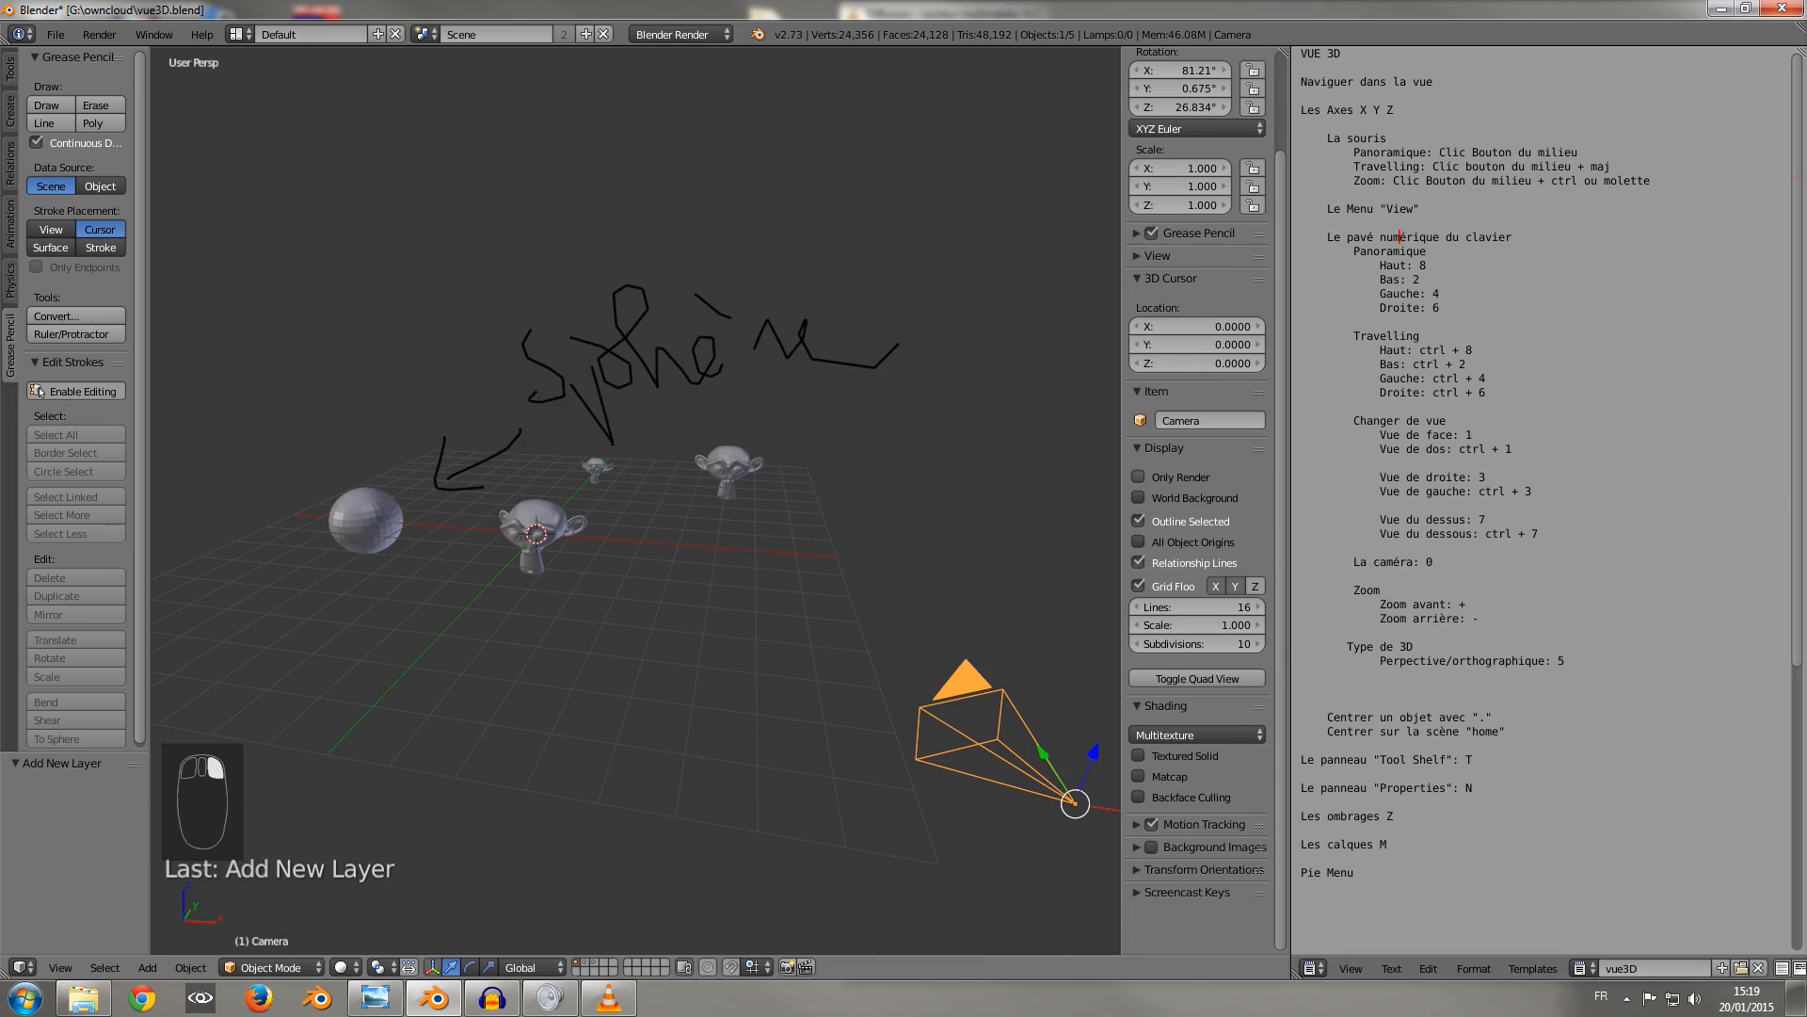
Try the Only Render display option on and off, and try the grid's Z axis option.
click(1139, 477)
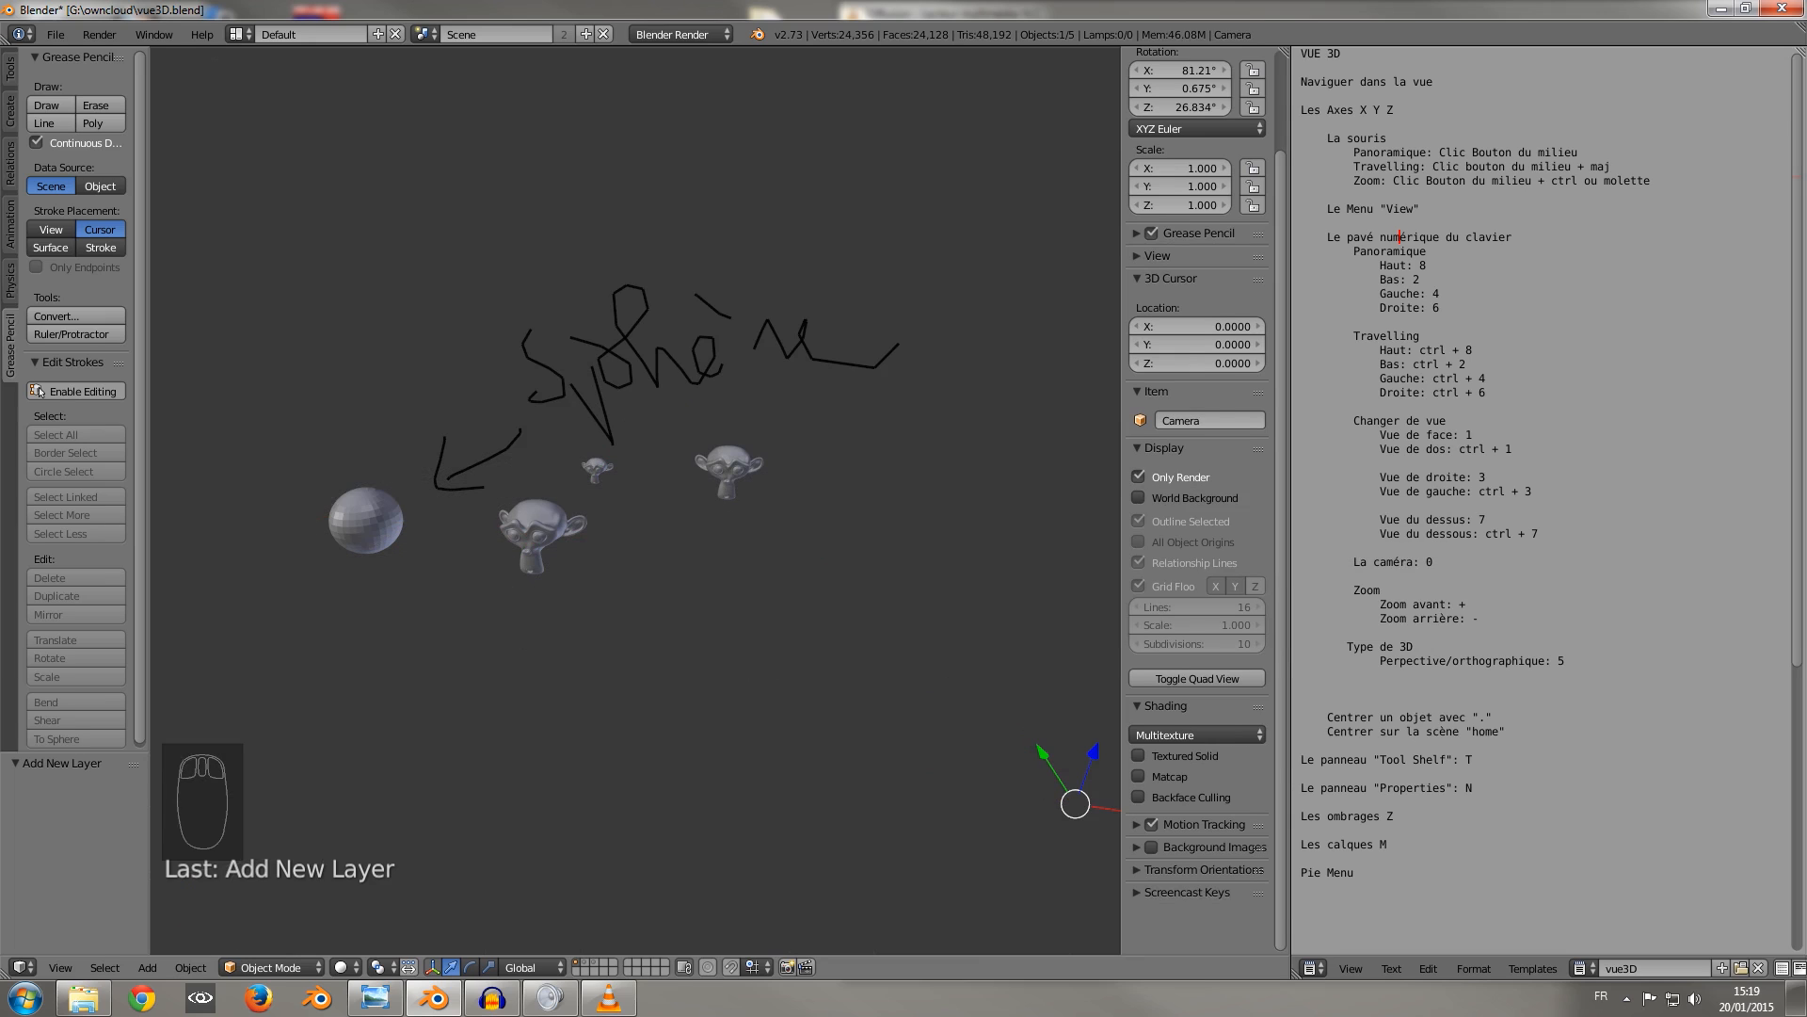
click(1139, 477)
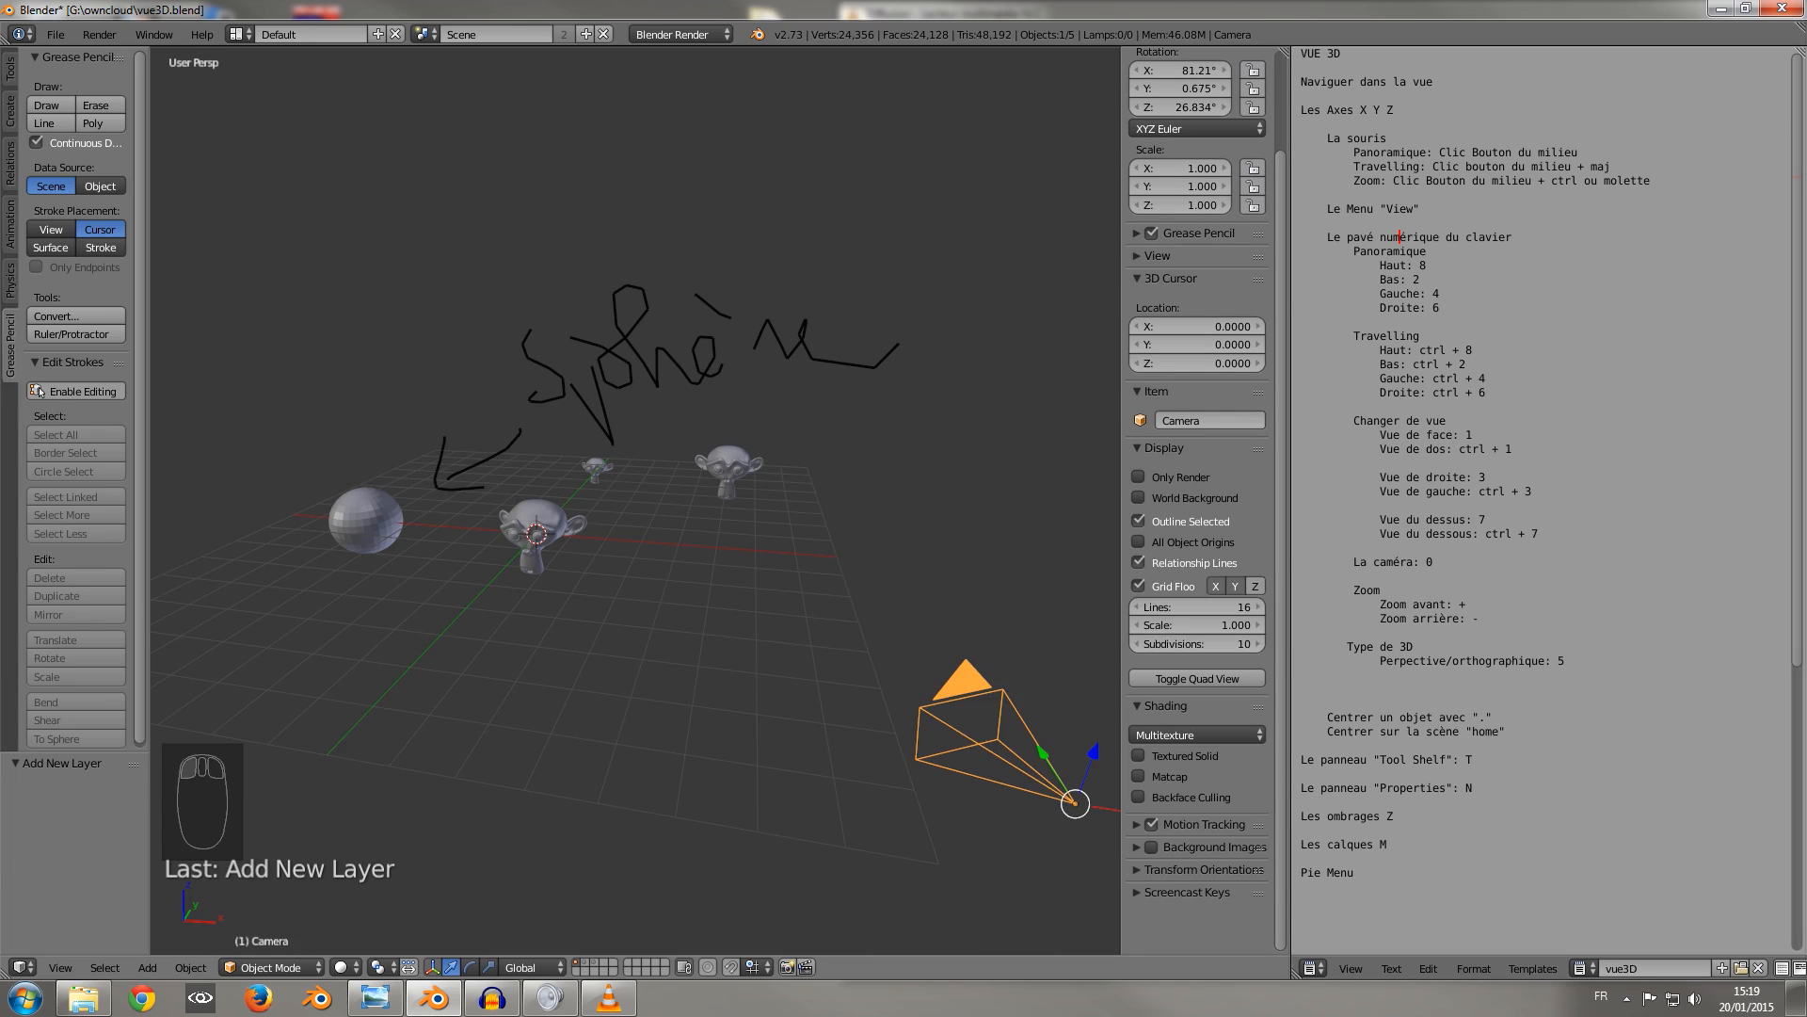
click(1255, 586)
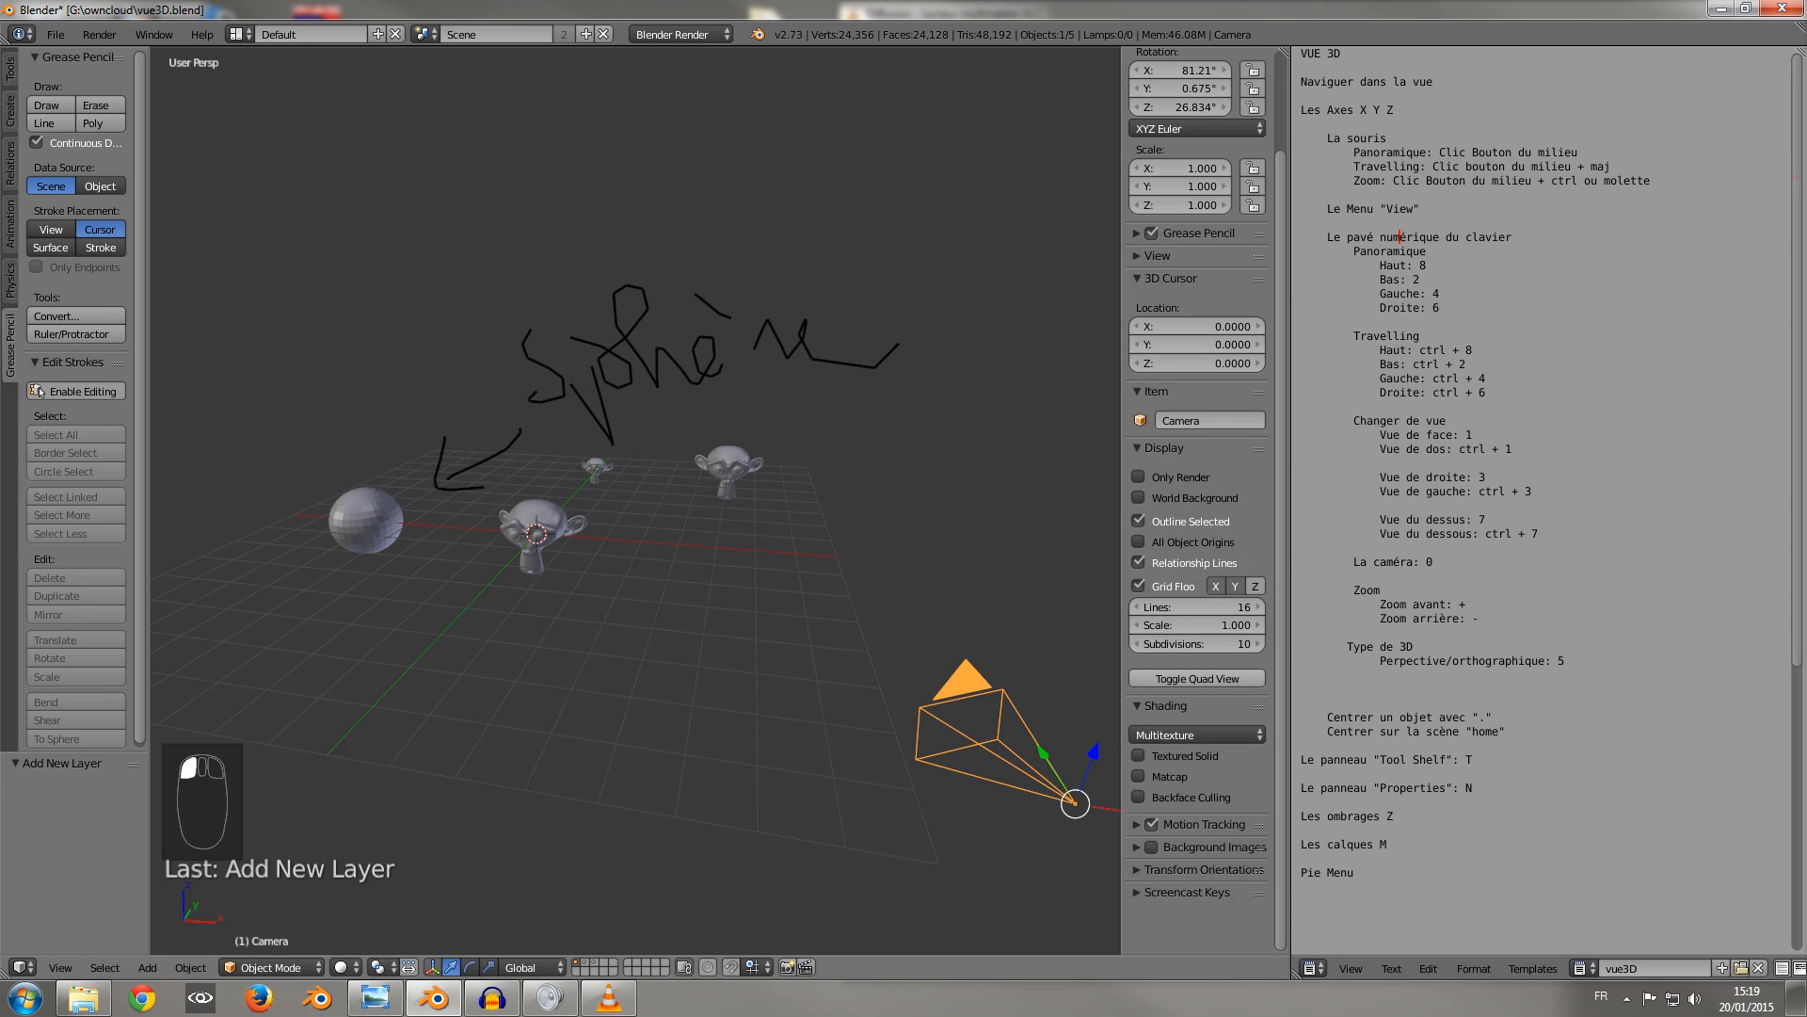
Try the quad view, hide the Tool Shelf, and return to the single 3D view.
click(1197, 678)
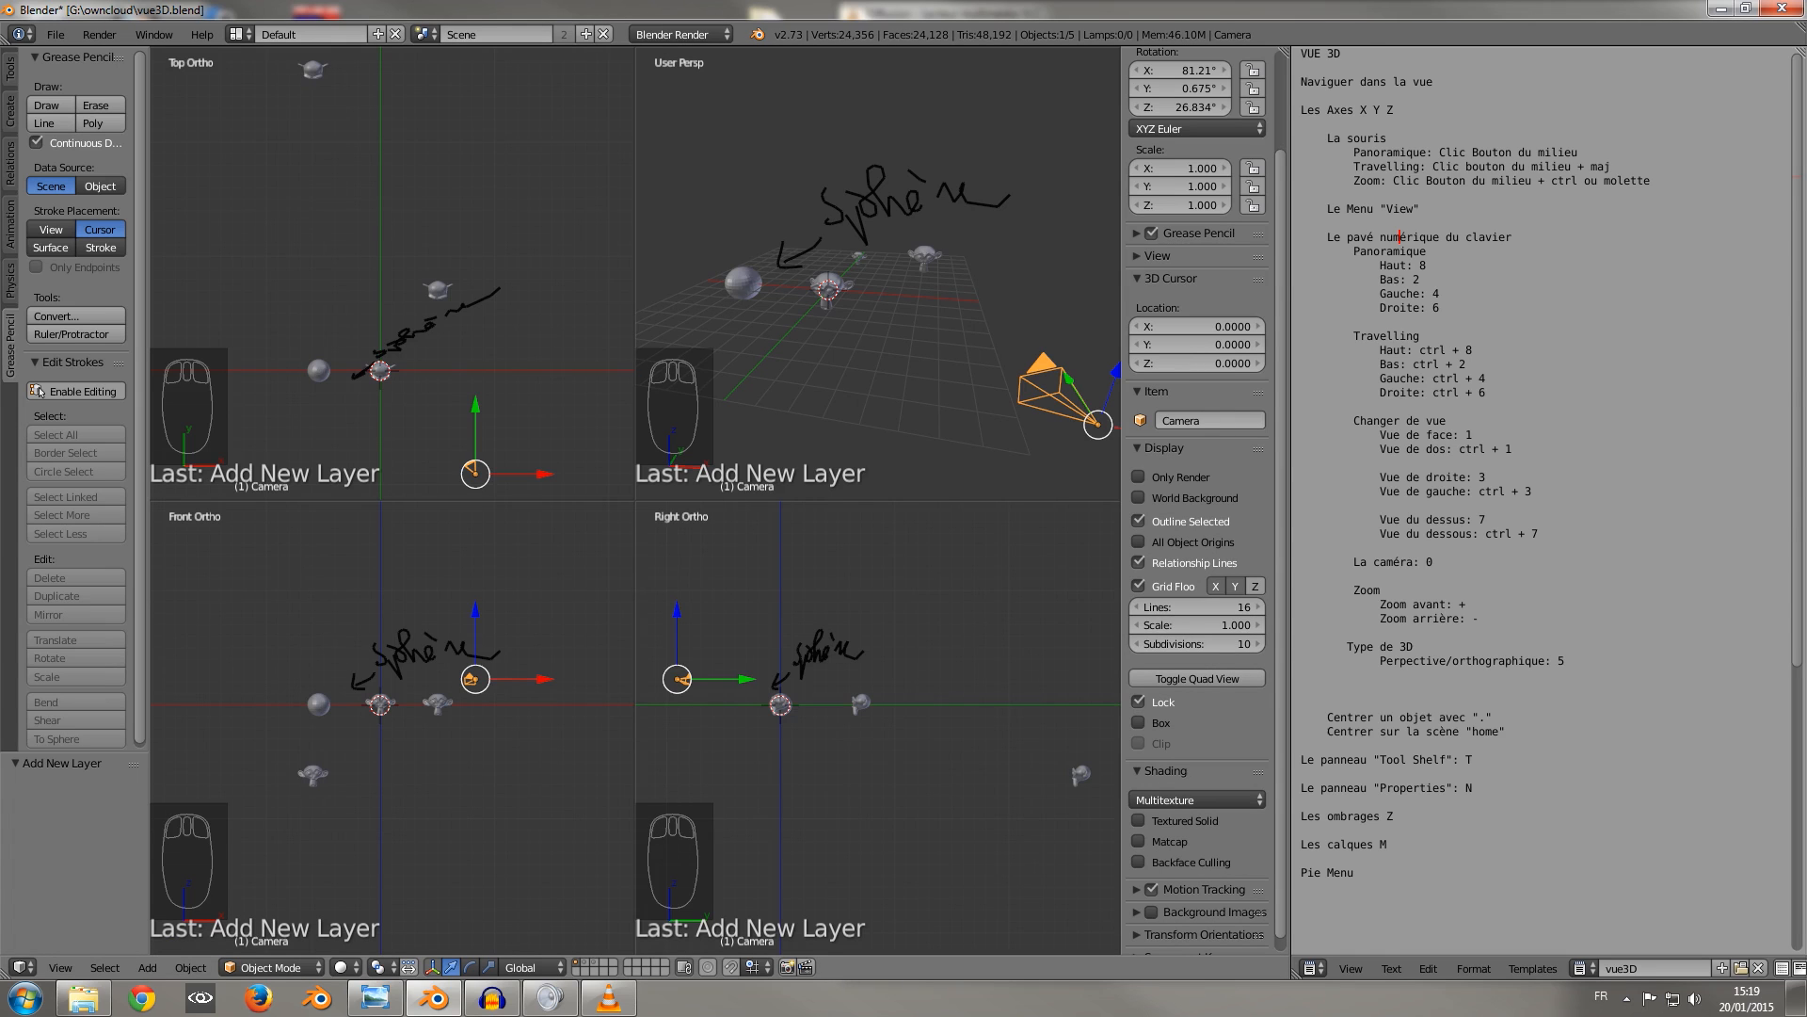
key(t)
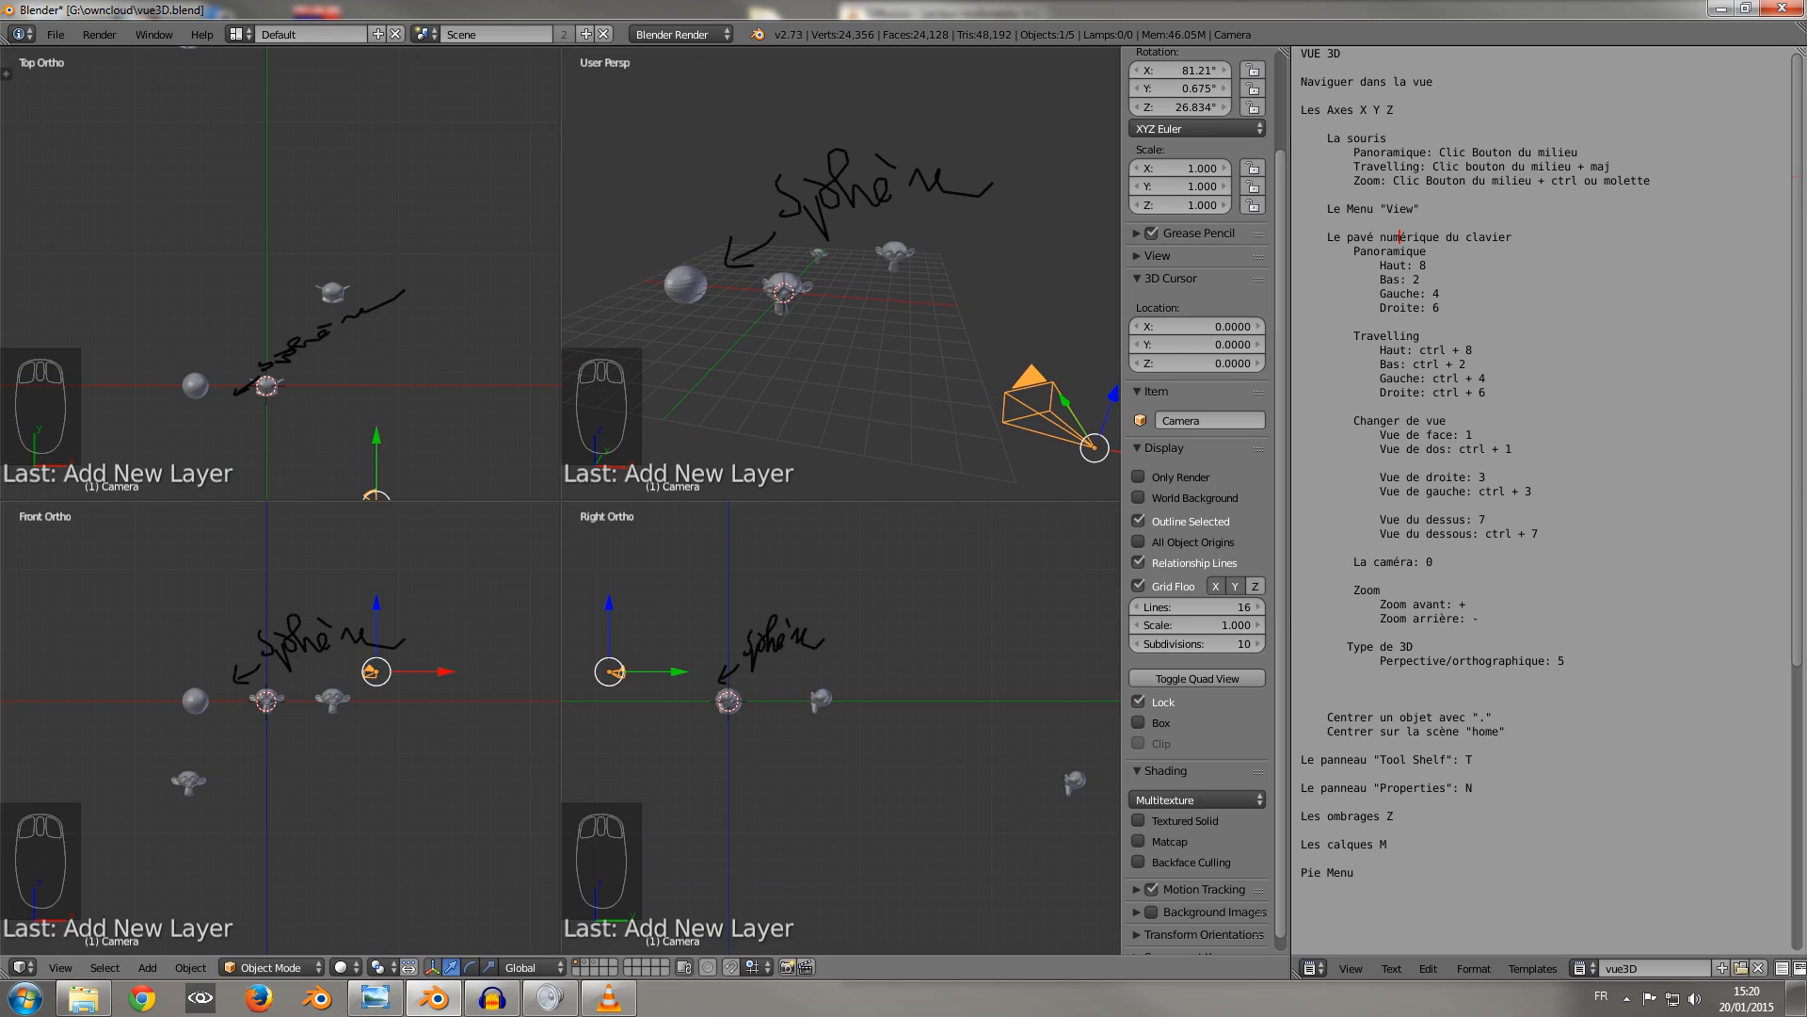
mouse_move(810, 320)
middle_down()
mouse_move(806, 269)
mouse_move(979, 273)
mouse_move(876, 377)
mouse_move(927, 301)
mouse_move(829, 316)
middle_up()
click(1197, 678)
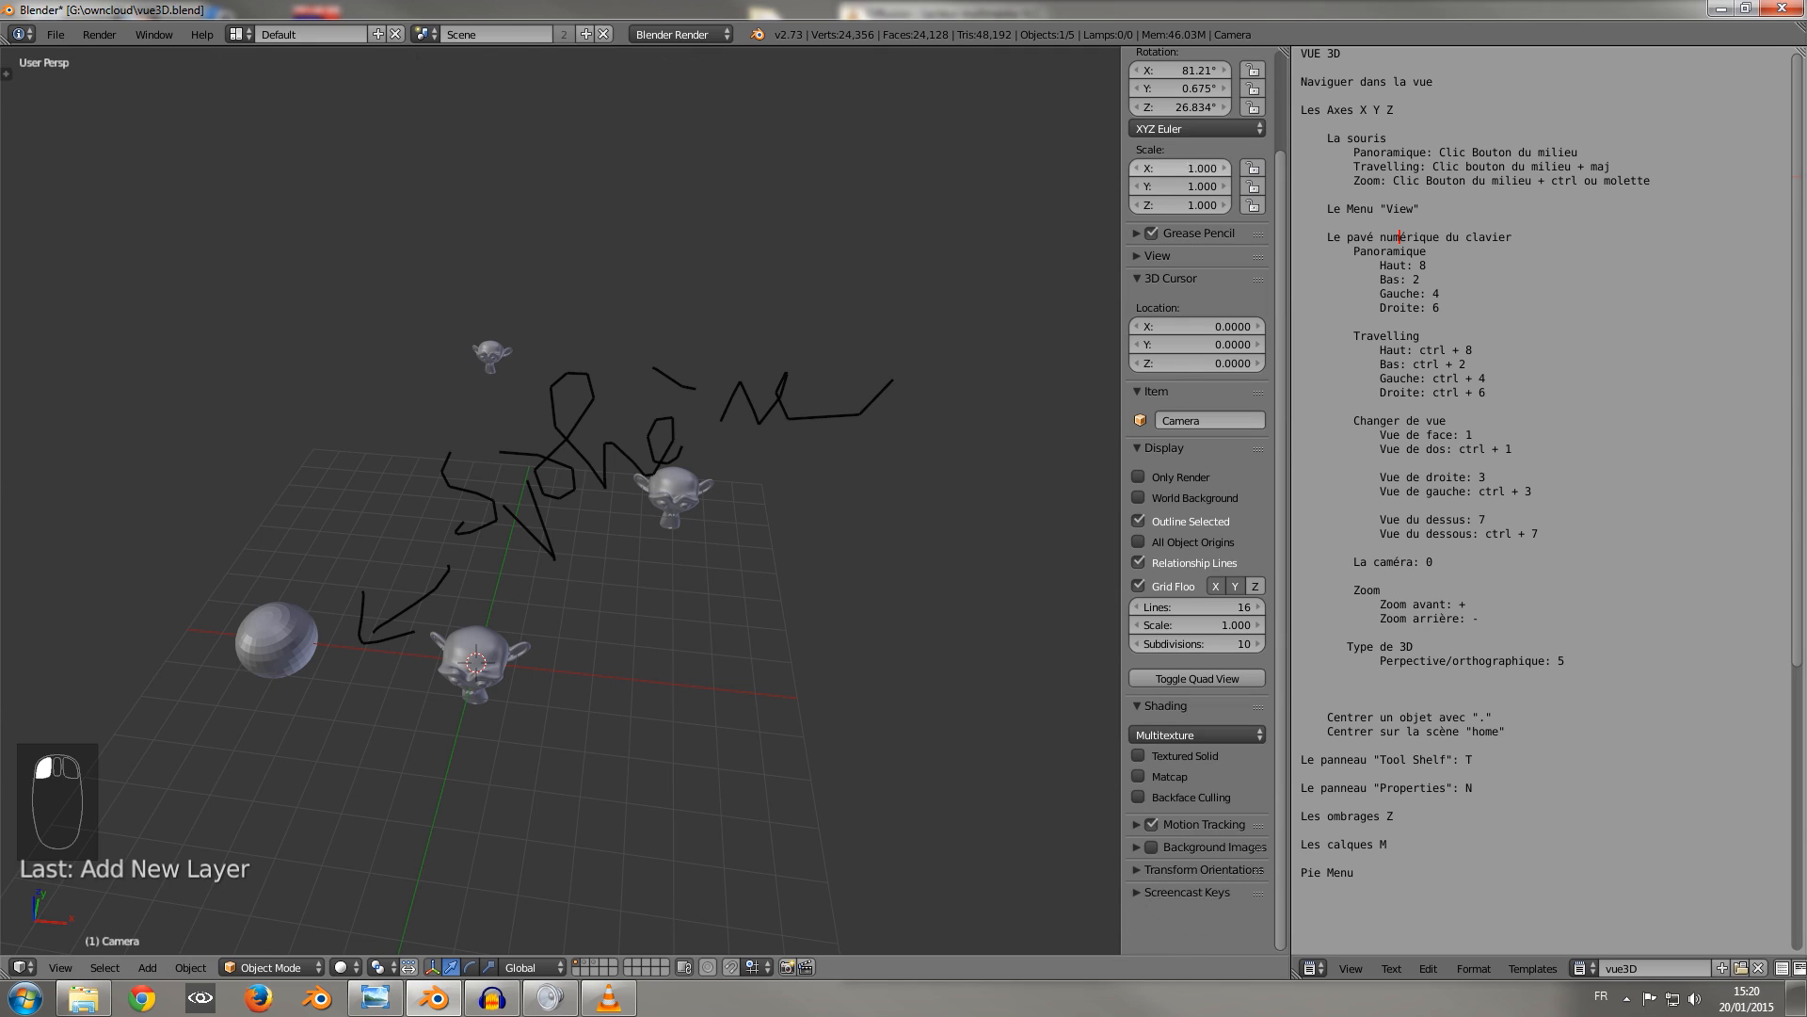
Hide the properties region and try splitting the 3D view into three areas showing back, front and perspective views.
key(n)
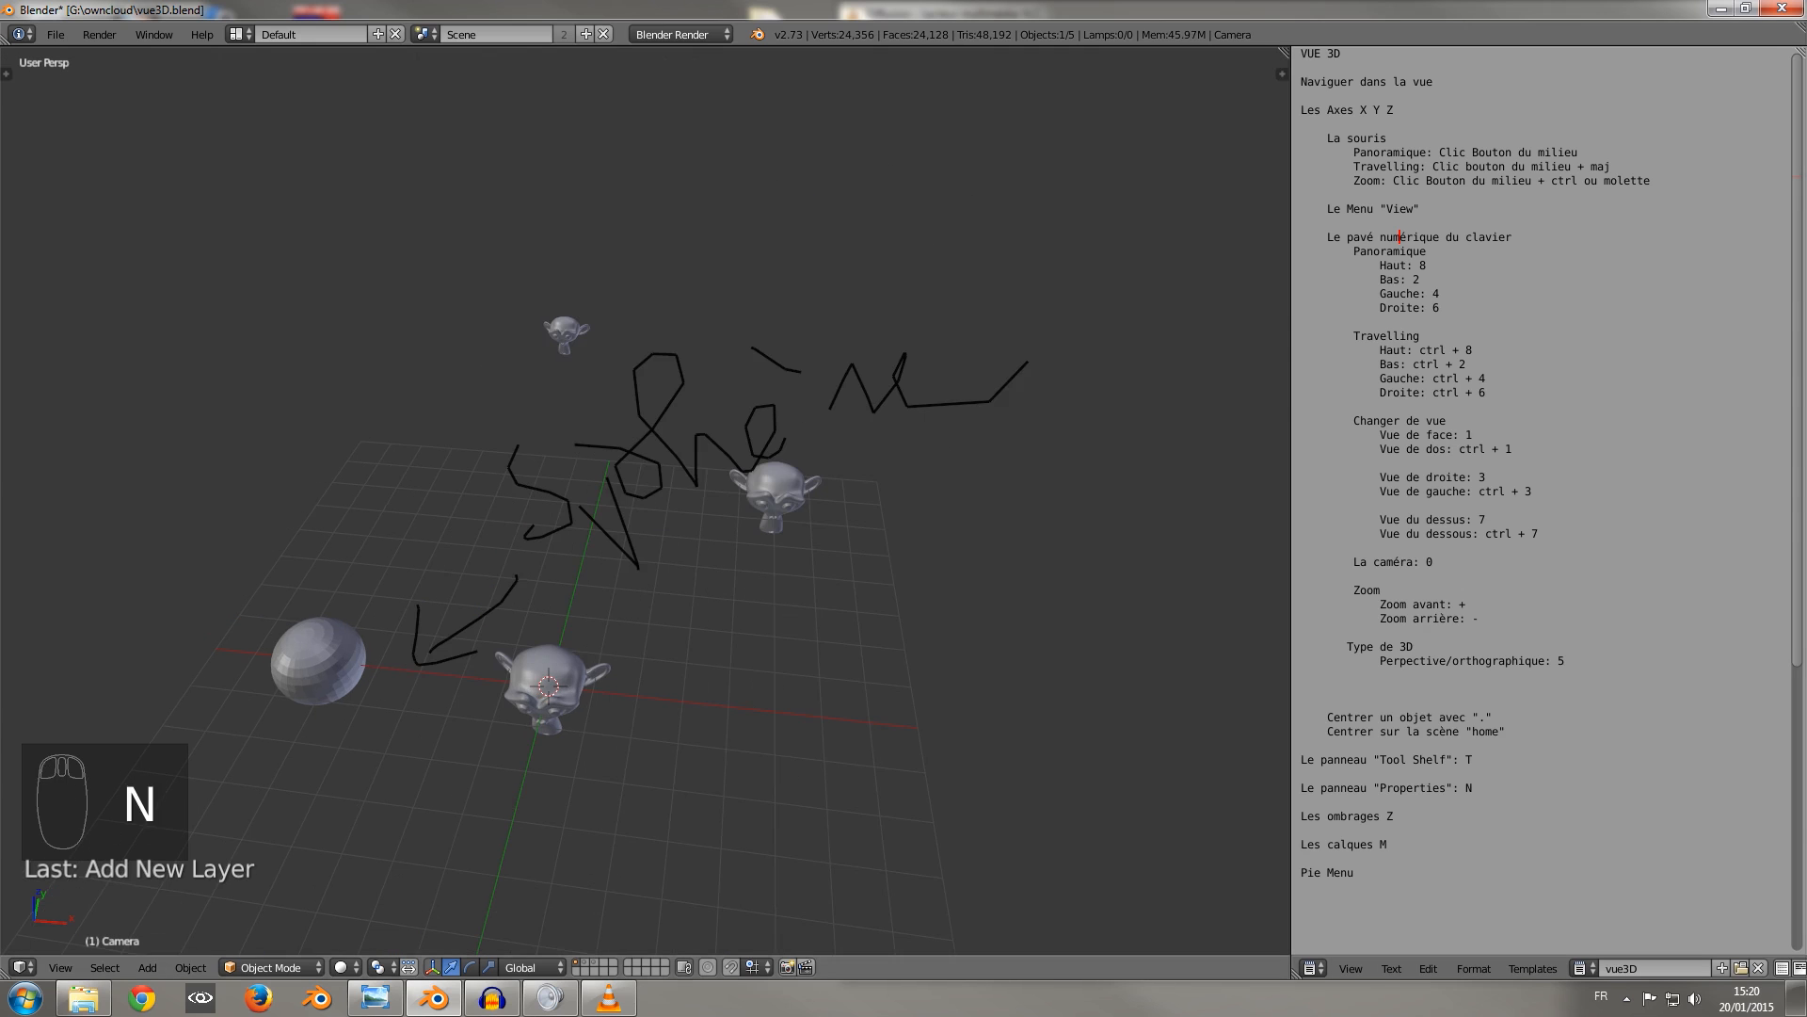
drag(1284, 52, 504, 562)
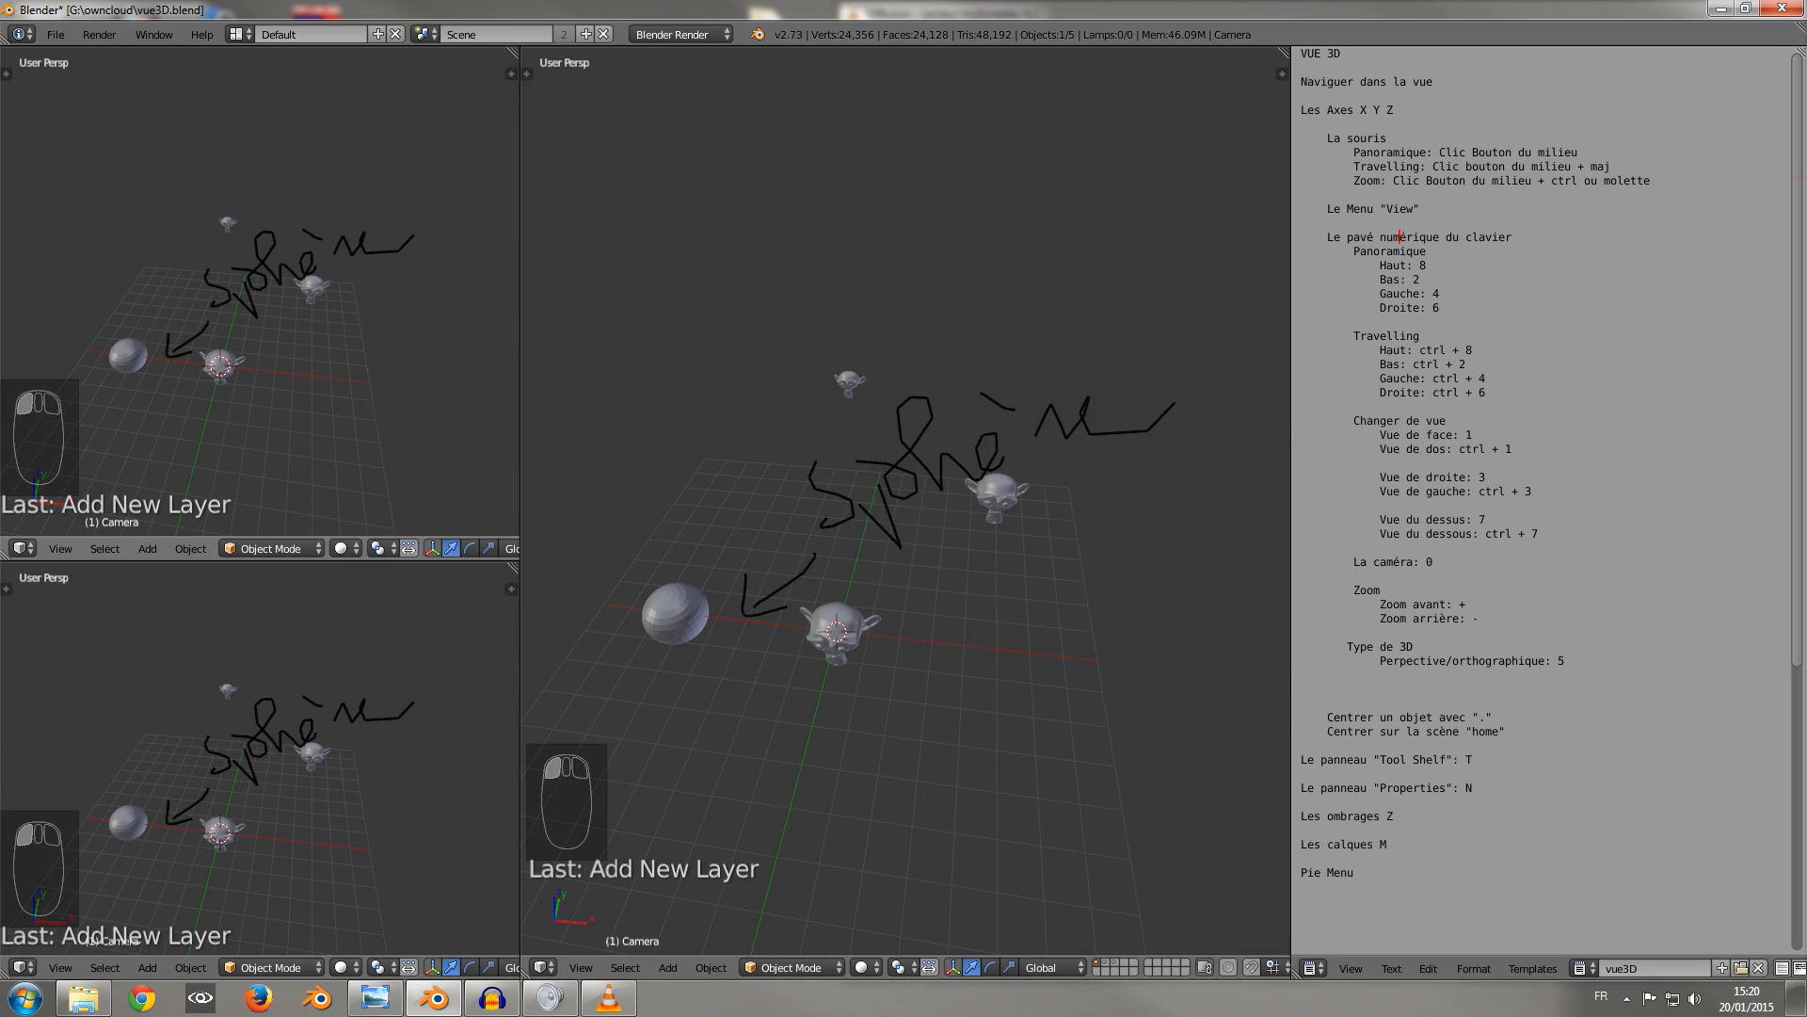
key(ctrl+KP_1)
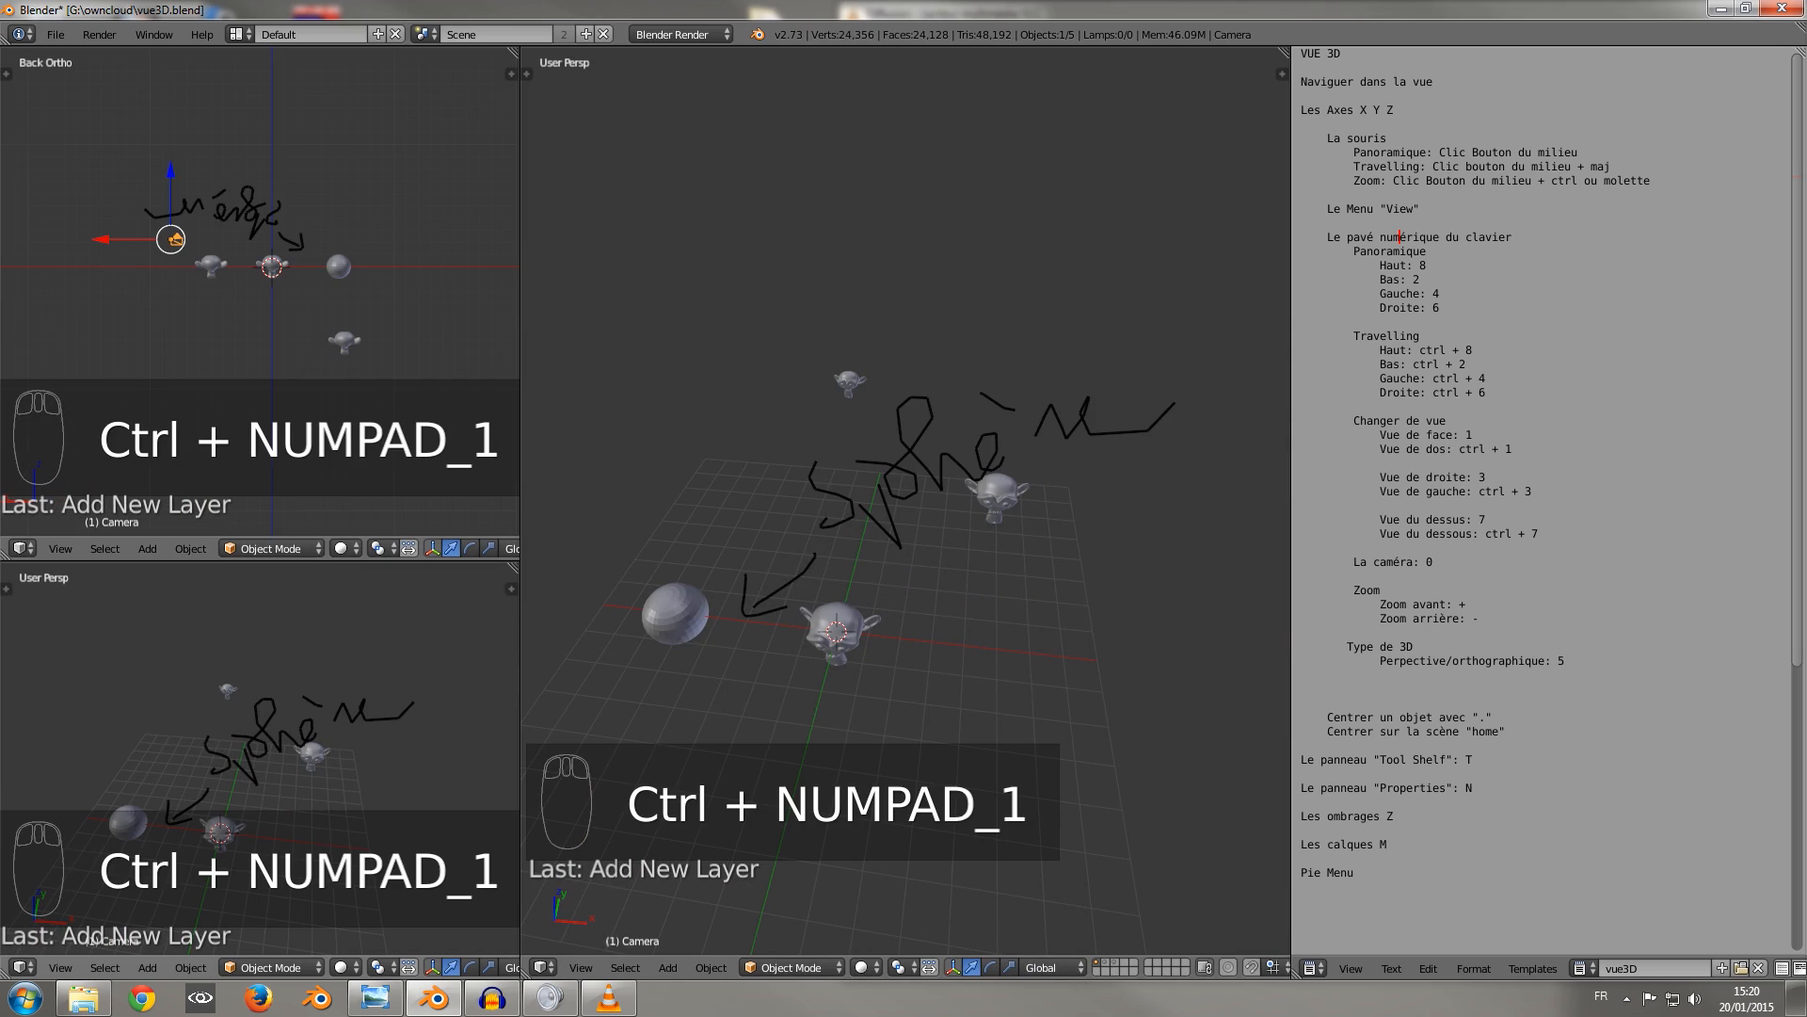
key(KP_1)
middle_drag(903, 574, 842, 444)
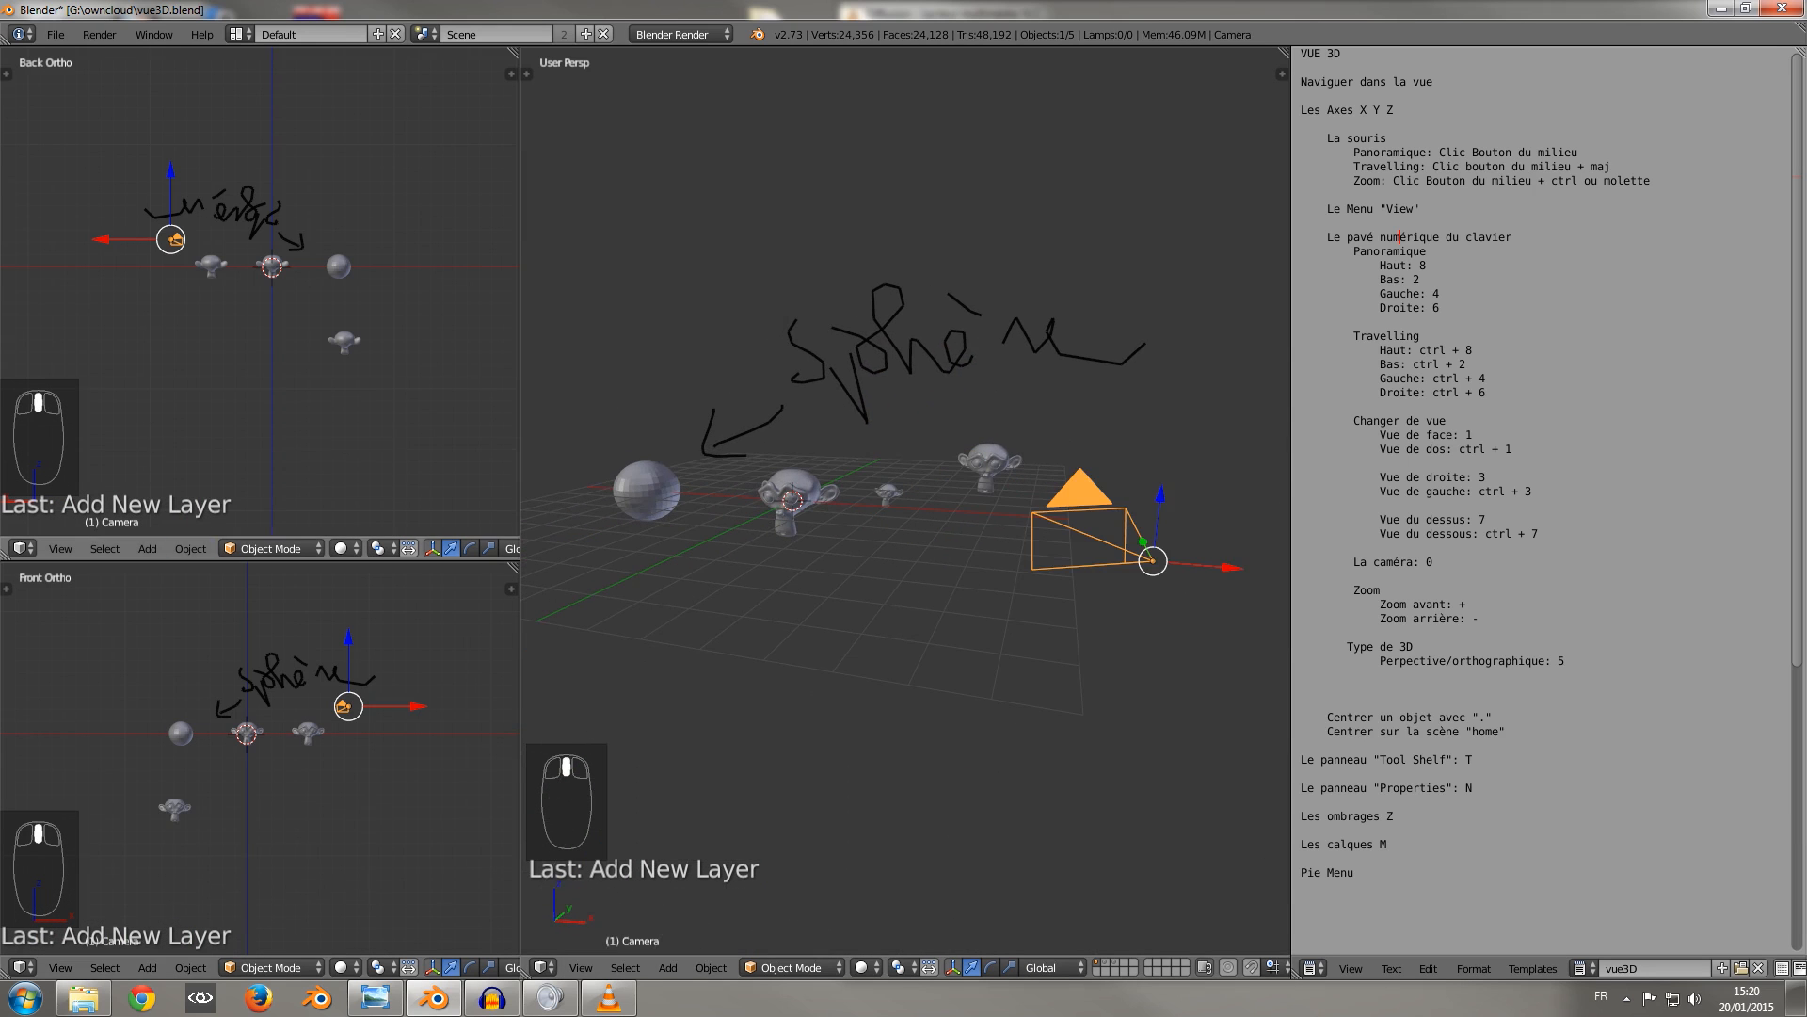
Merge the split areas into one 3D view, show the properties region and return to a perspective view.
drag(5, 553, 23, 614)
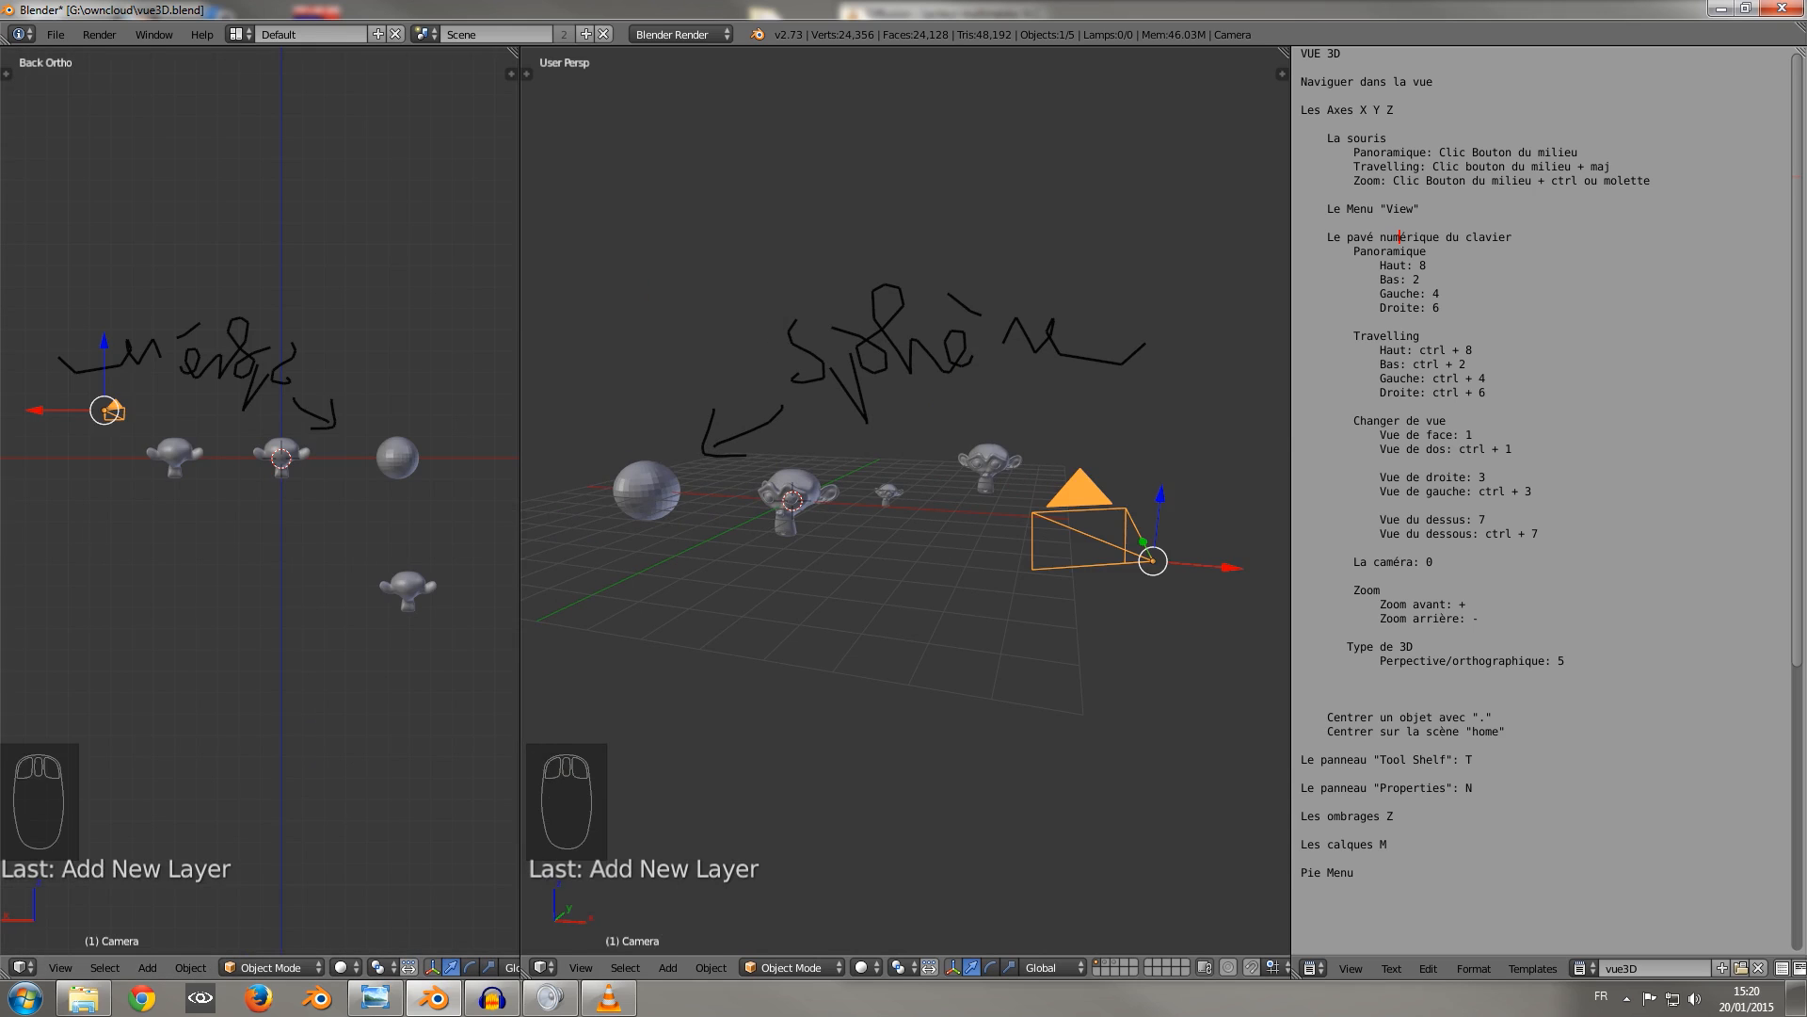
drag(514, 52, 575, 66)
key(n)
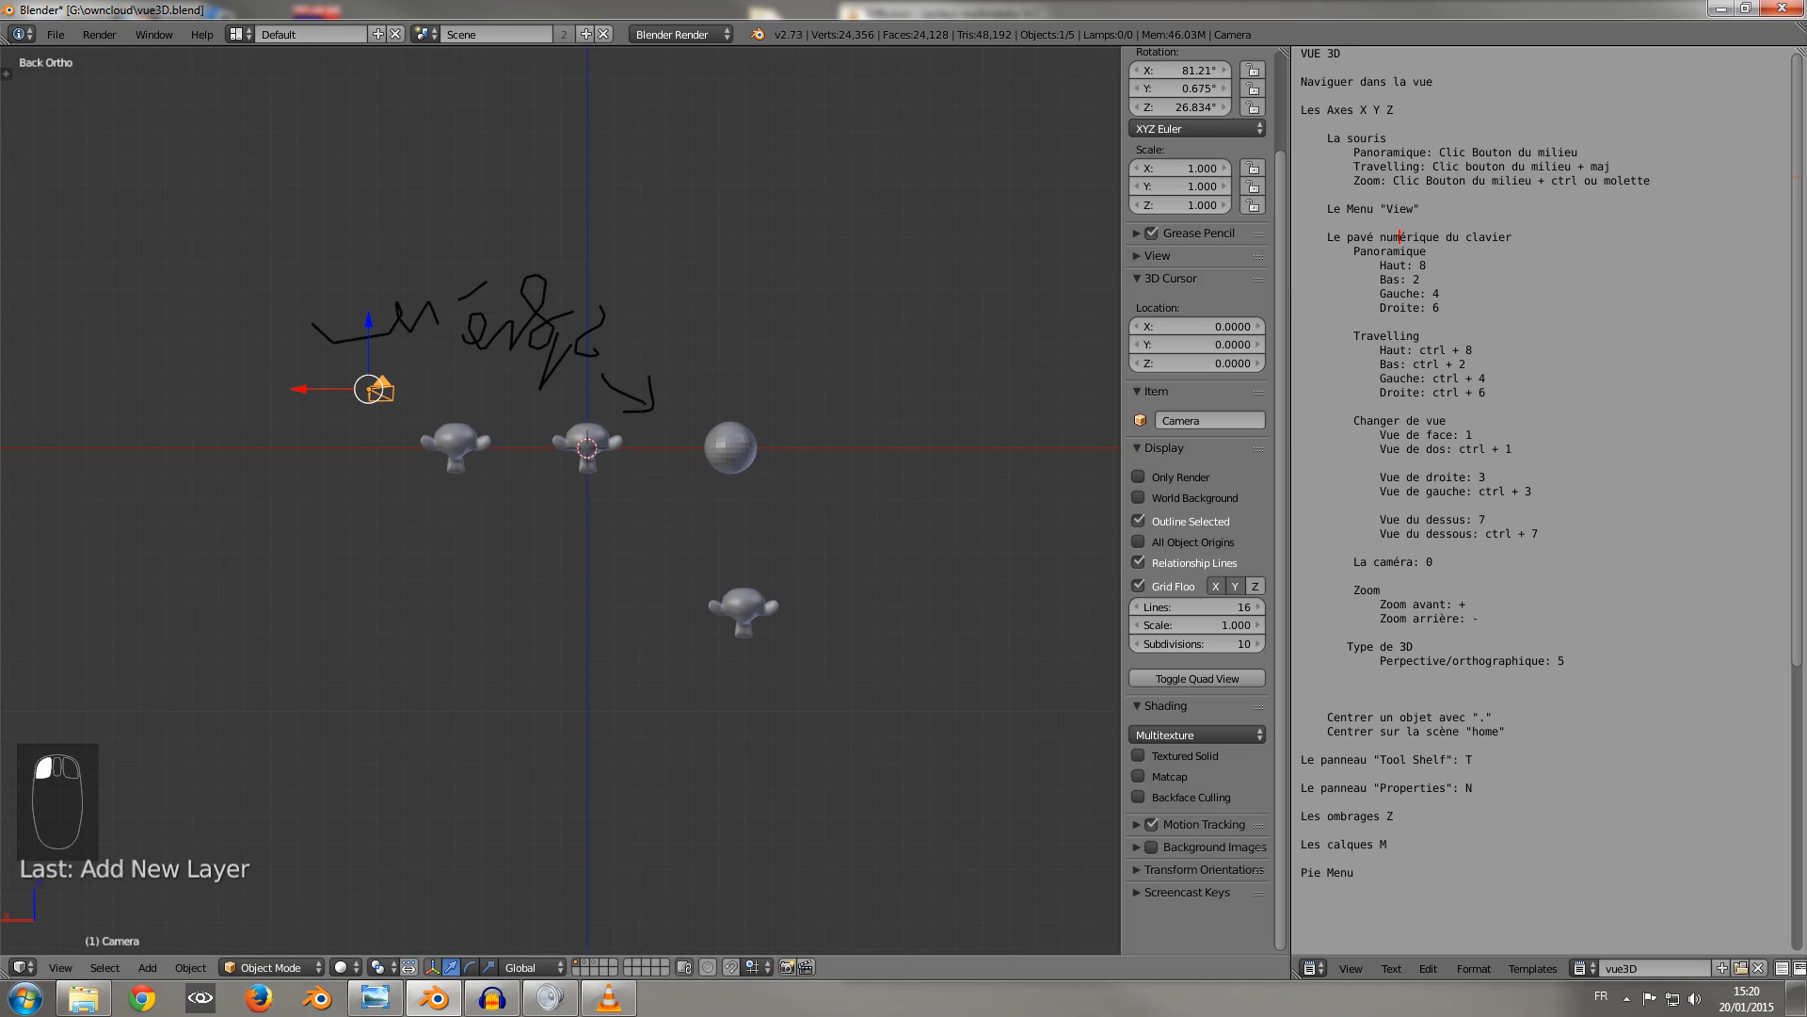
middle_drag(800, 452, 329, 491)
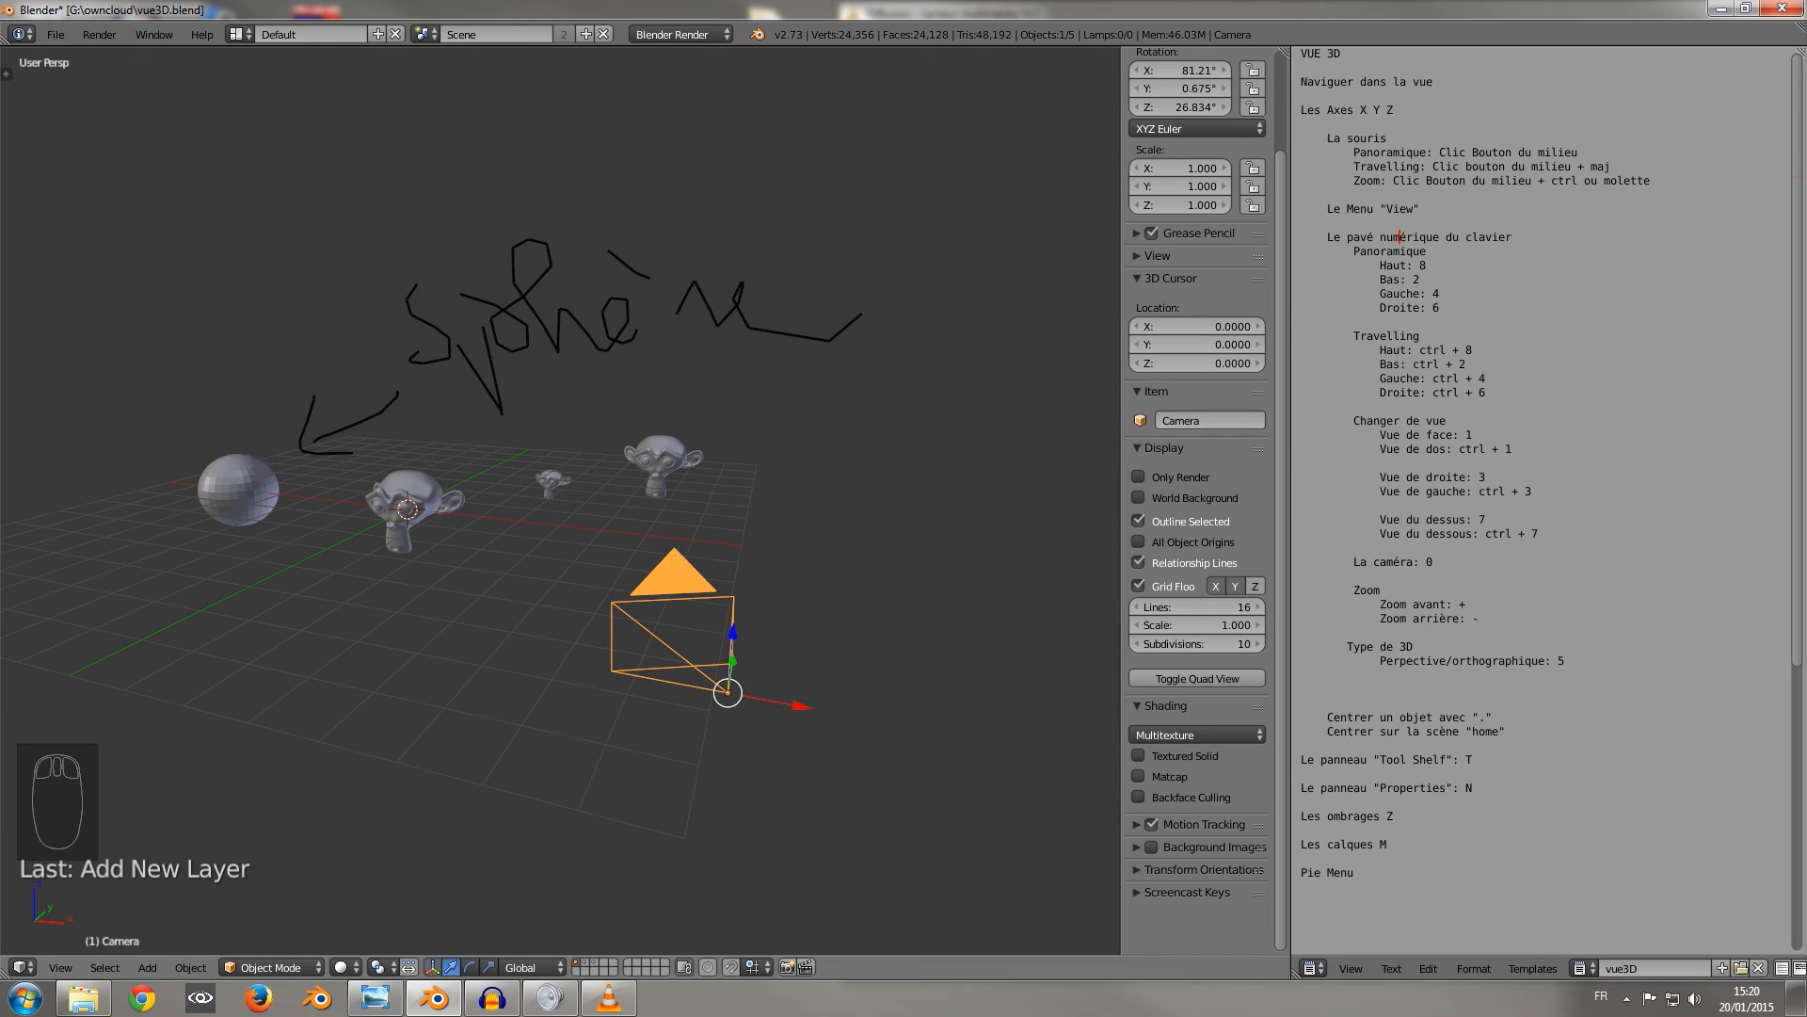
Turn on Textured Solid shading for the 3D view, keeping the Multitexture mode.
click(1195, 734)
click(1138, 755)
click(1139, 755)
click(1138, 755)
mouse_move(904, 649)
middle_down()
mouse_move(971, 632)
mouse_move(917, 625)
mouse_move(871, 671)
middle_up()
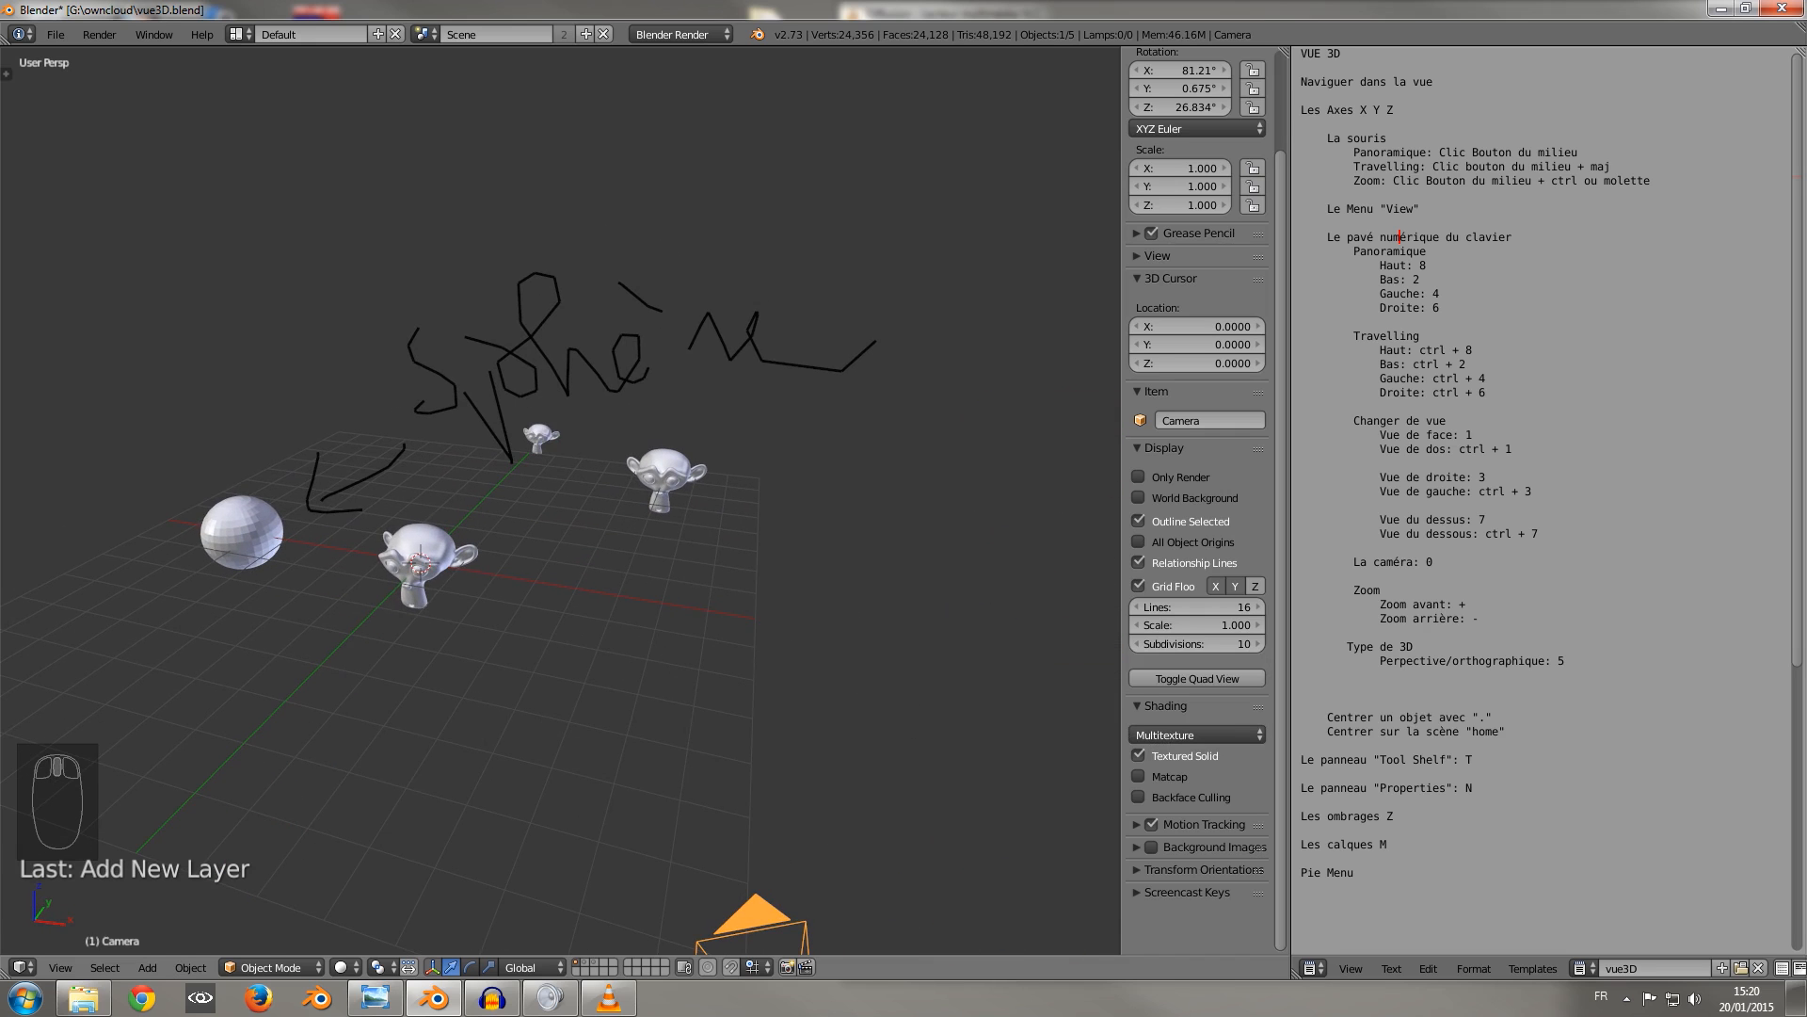
Turn on Matcap shading, try different matcaps including the dark metallic one on the objects, and turn Matcap off again.
click(1138, 776)
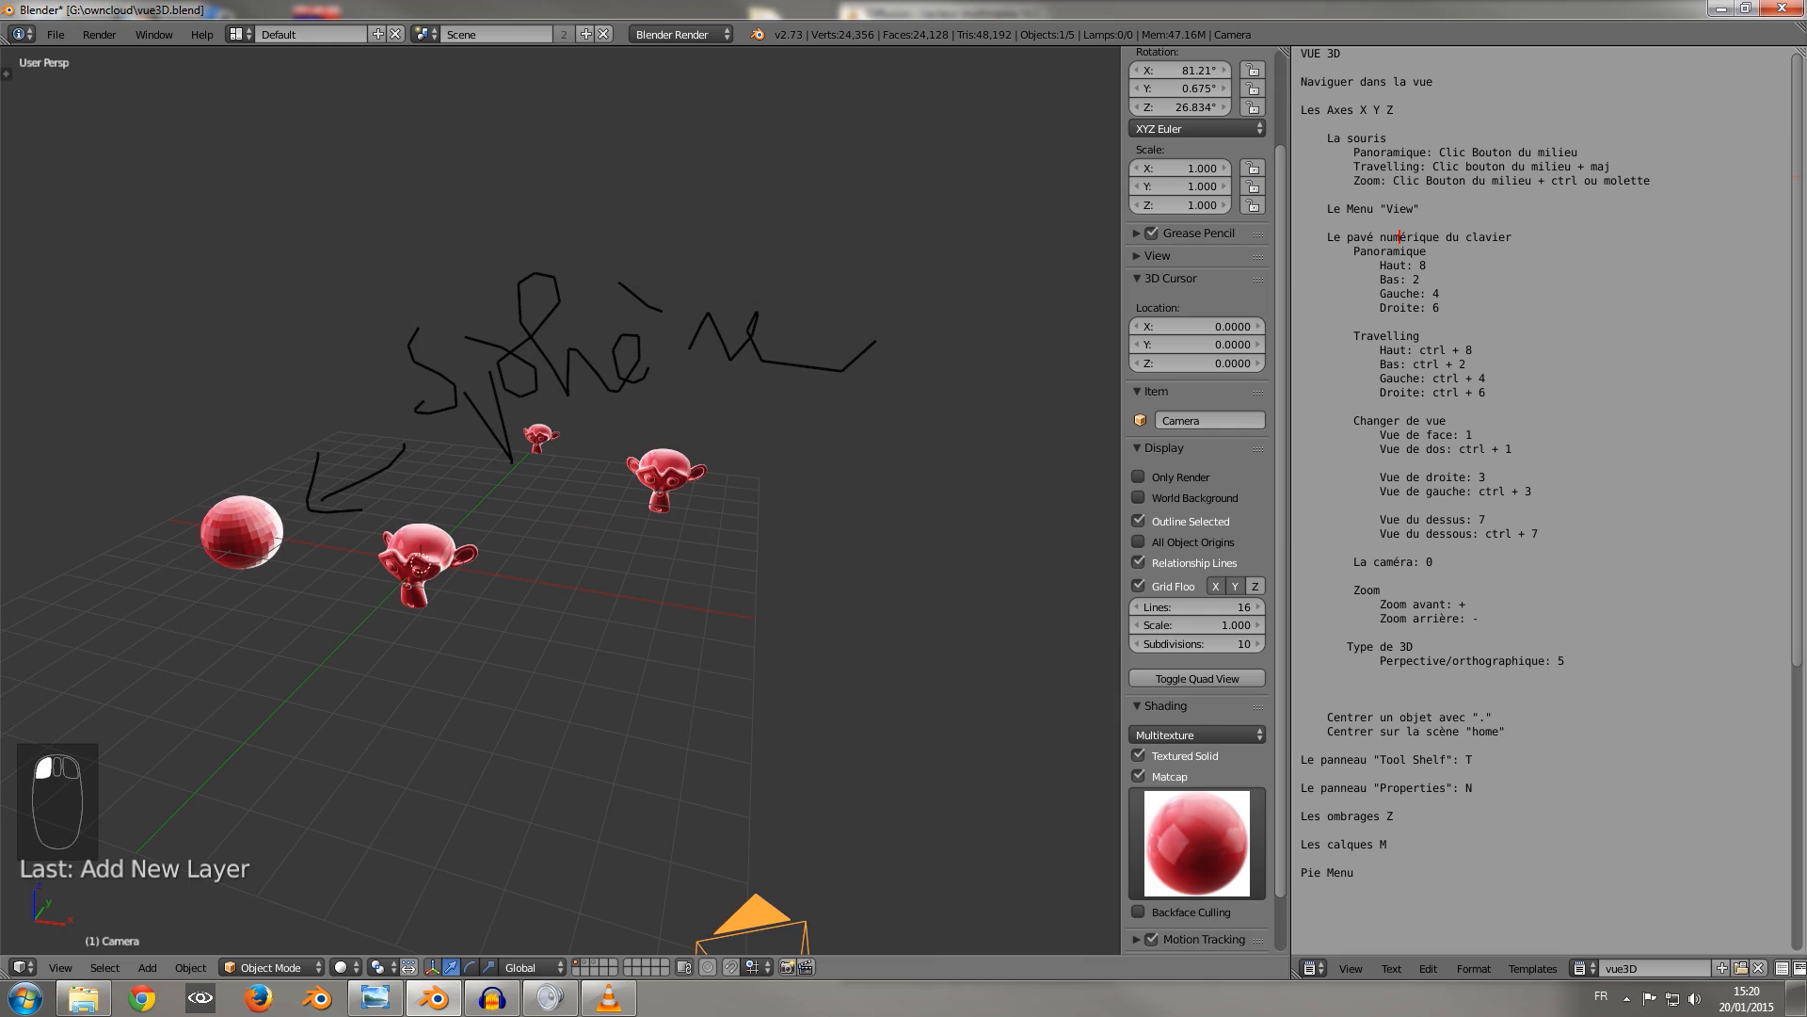
click(1197, 844)
click(1025, 735)
middle_drag(897, 703, 845, 720)
scroll(964, 666, up, 3)
click(1197, 844)
click(1121, 734)
click(1197, 843)
click(1121, 640)
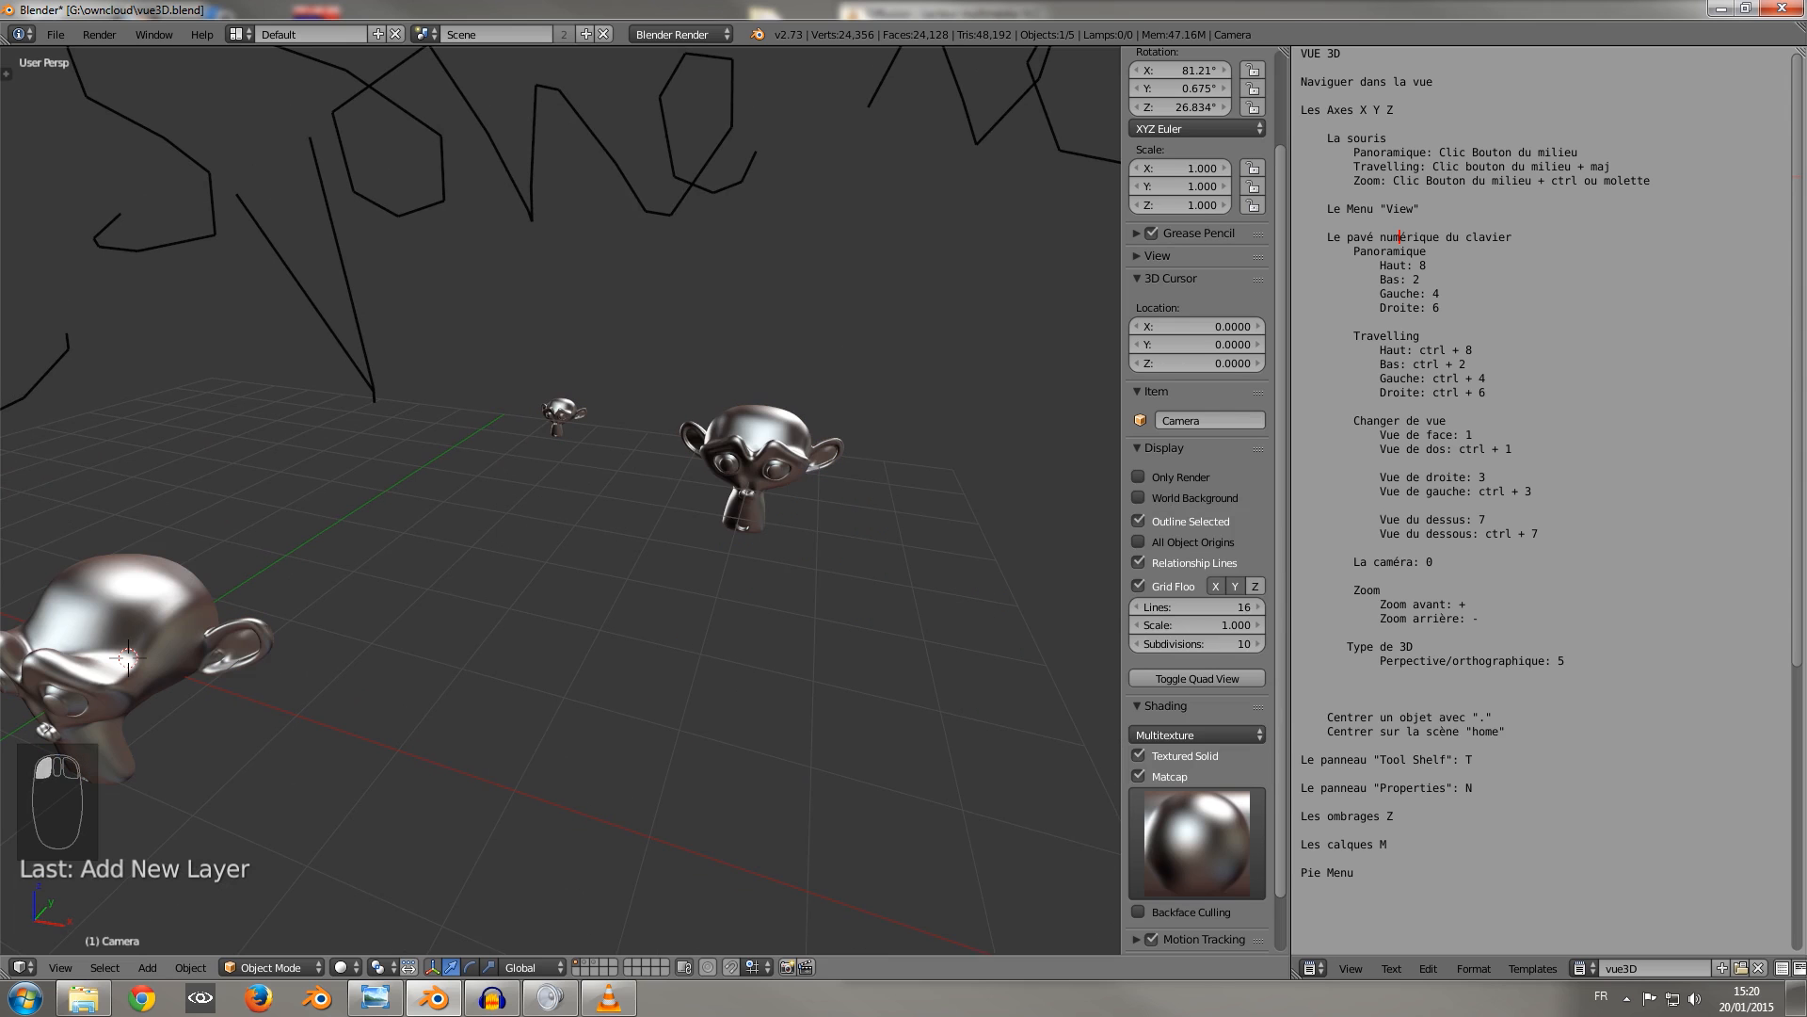
mouse_move(602, 602)
shift+middle_down()
mouse_move(993, 628)
mouse_move(993, 593)
shift+middle_up()
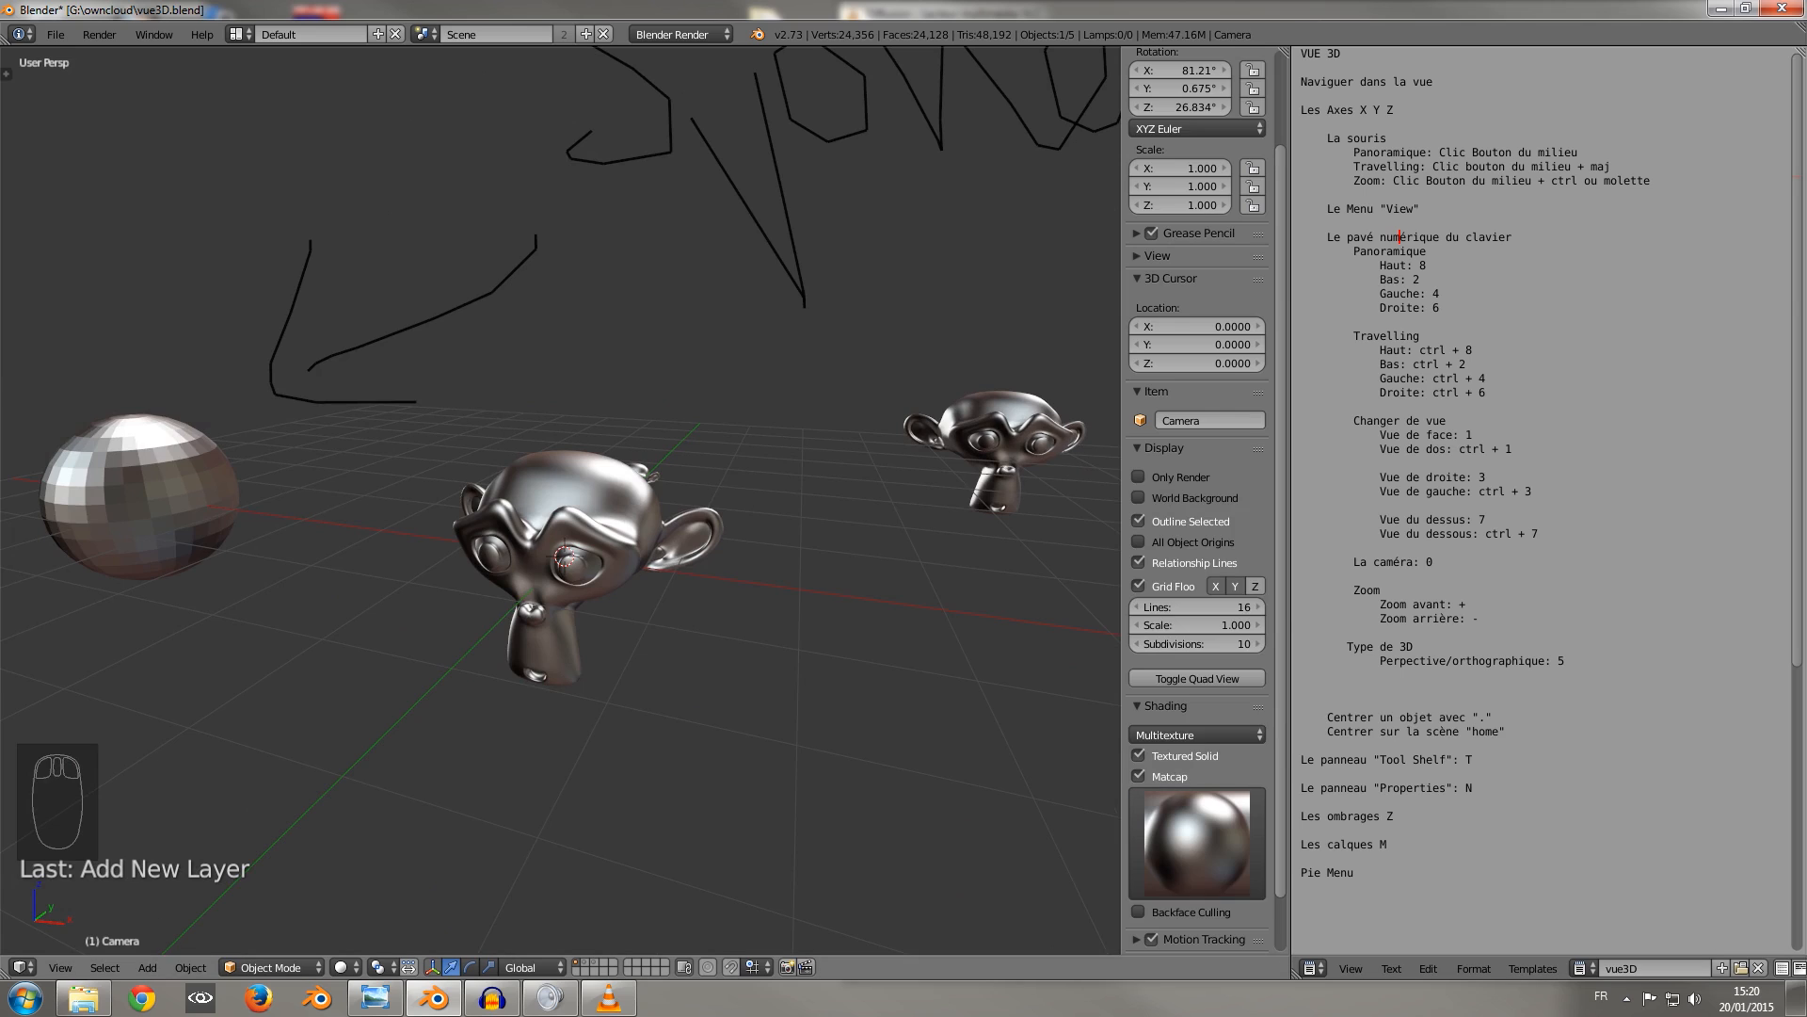
click(1139, 776)
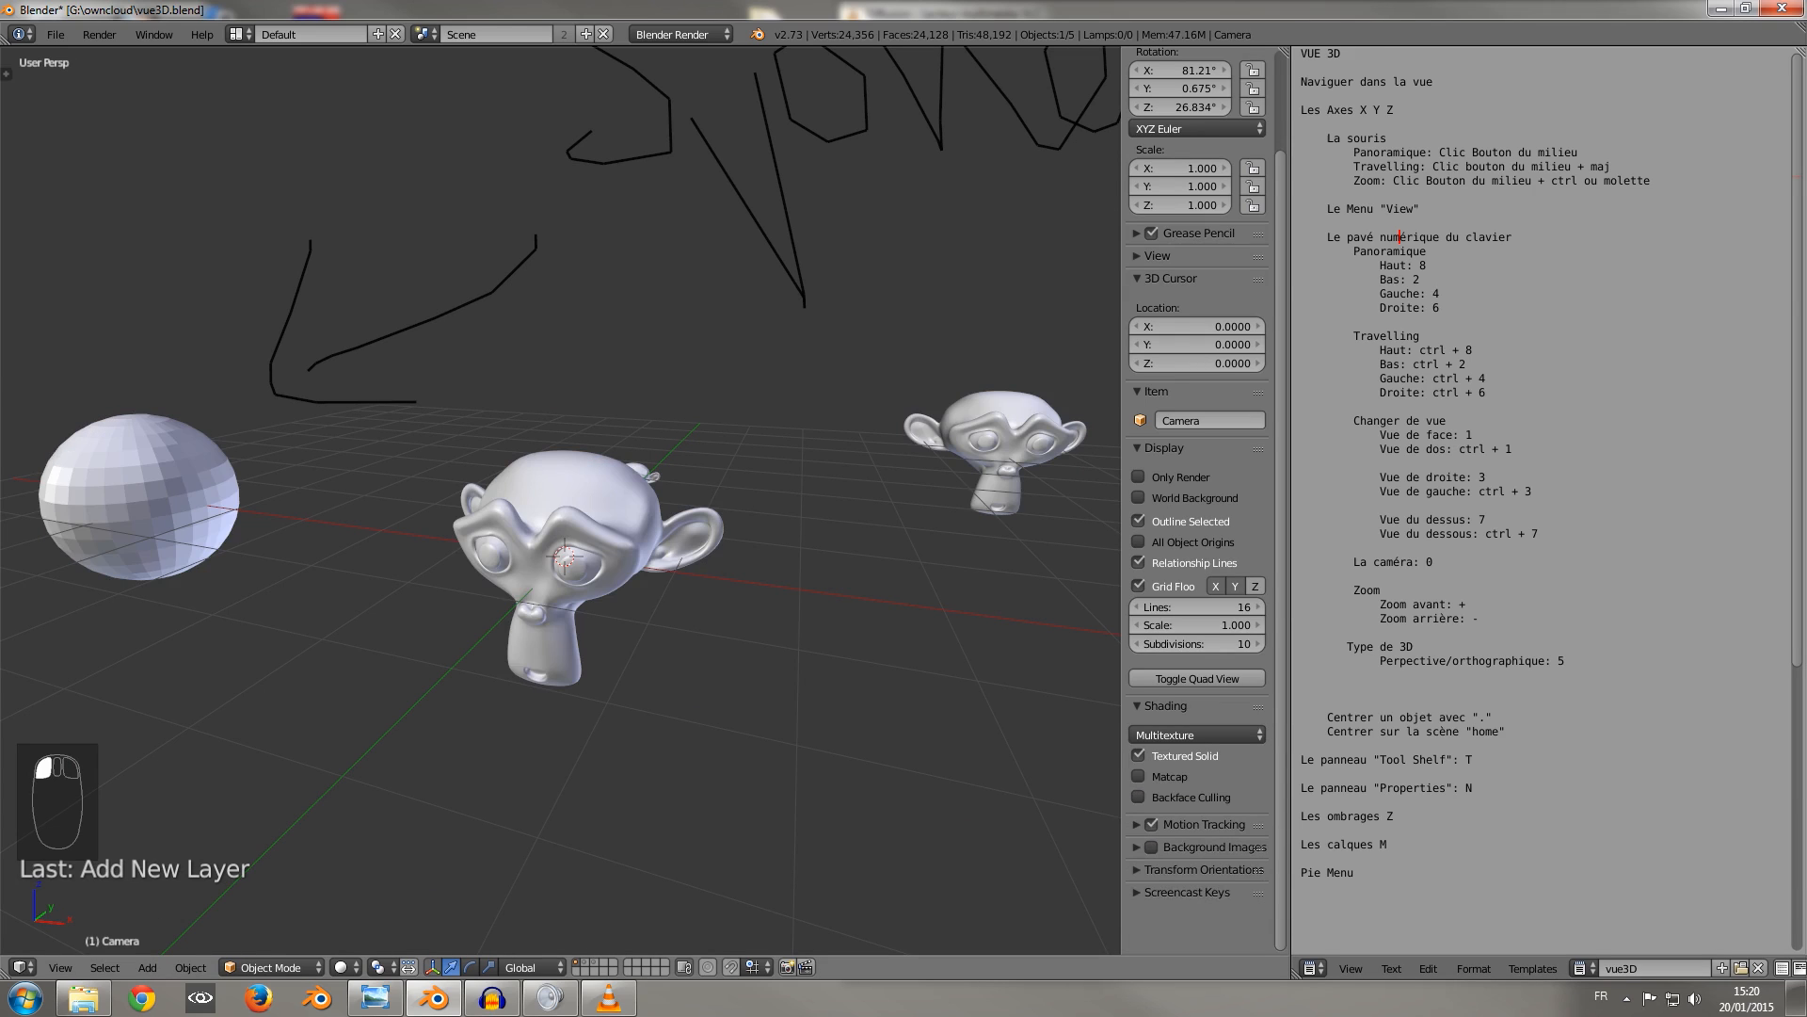
Place the 3D cursor in front of the sphere at about X -2.97, Y -1.71, Z -1.80.
click(1151, 846)
right_click(574, 527)
click(193, 763)
key(d)
key(d)
key(d)
key(d)
key(d)
key(d)
key(d)
key(d)
key(d)
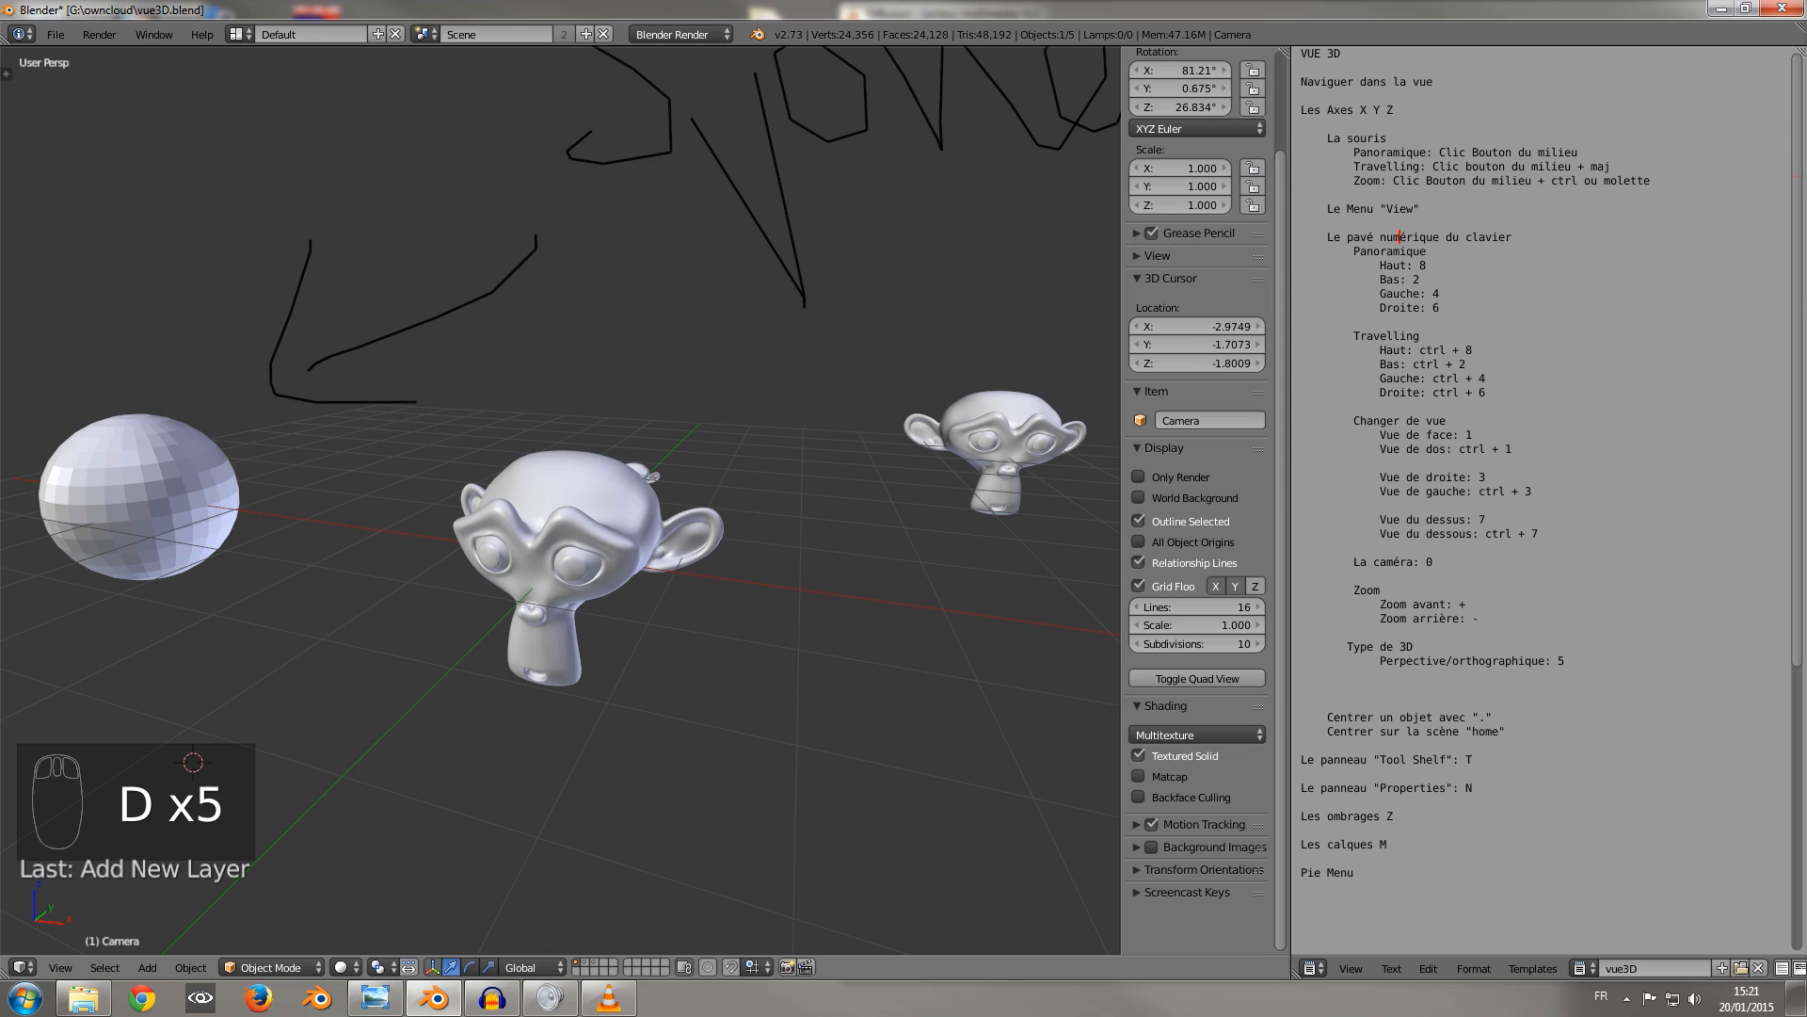
key(d)
key(d)
key(Escape)
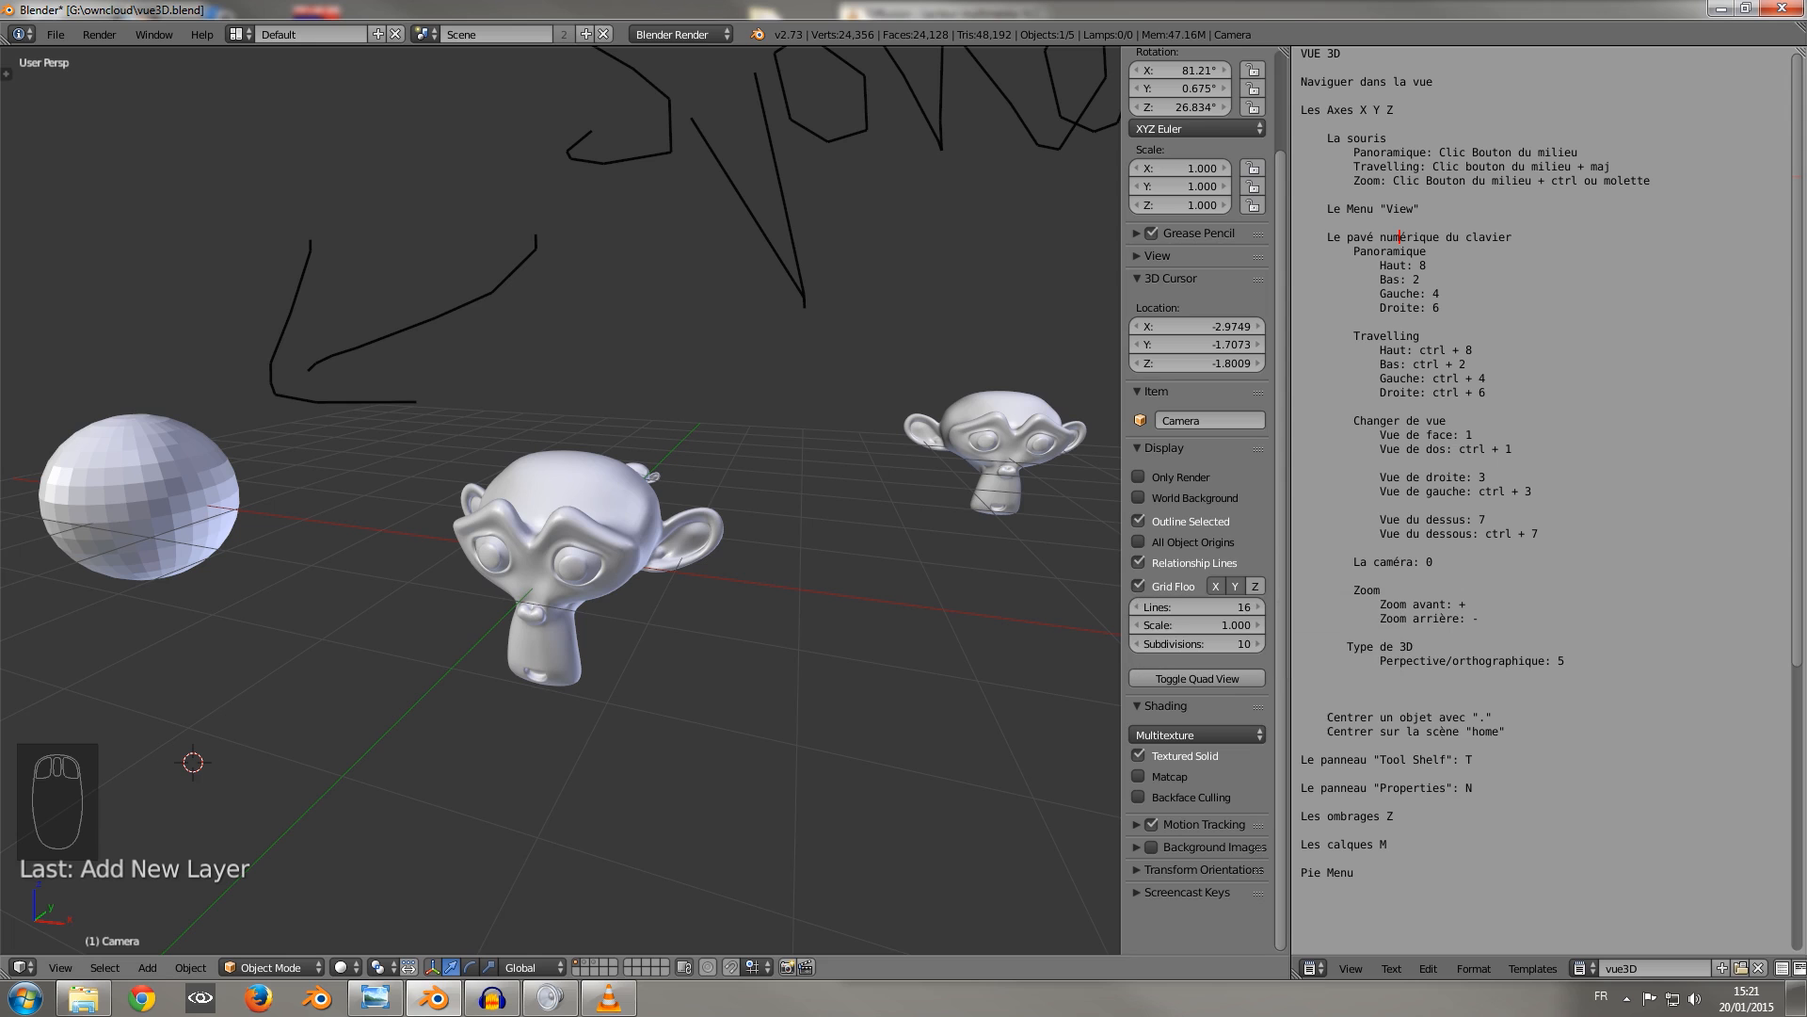
Turn off the Grease Pencil display and hide the Properties region.
middle_drag(564, 471, 636, 438)
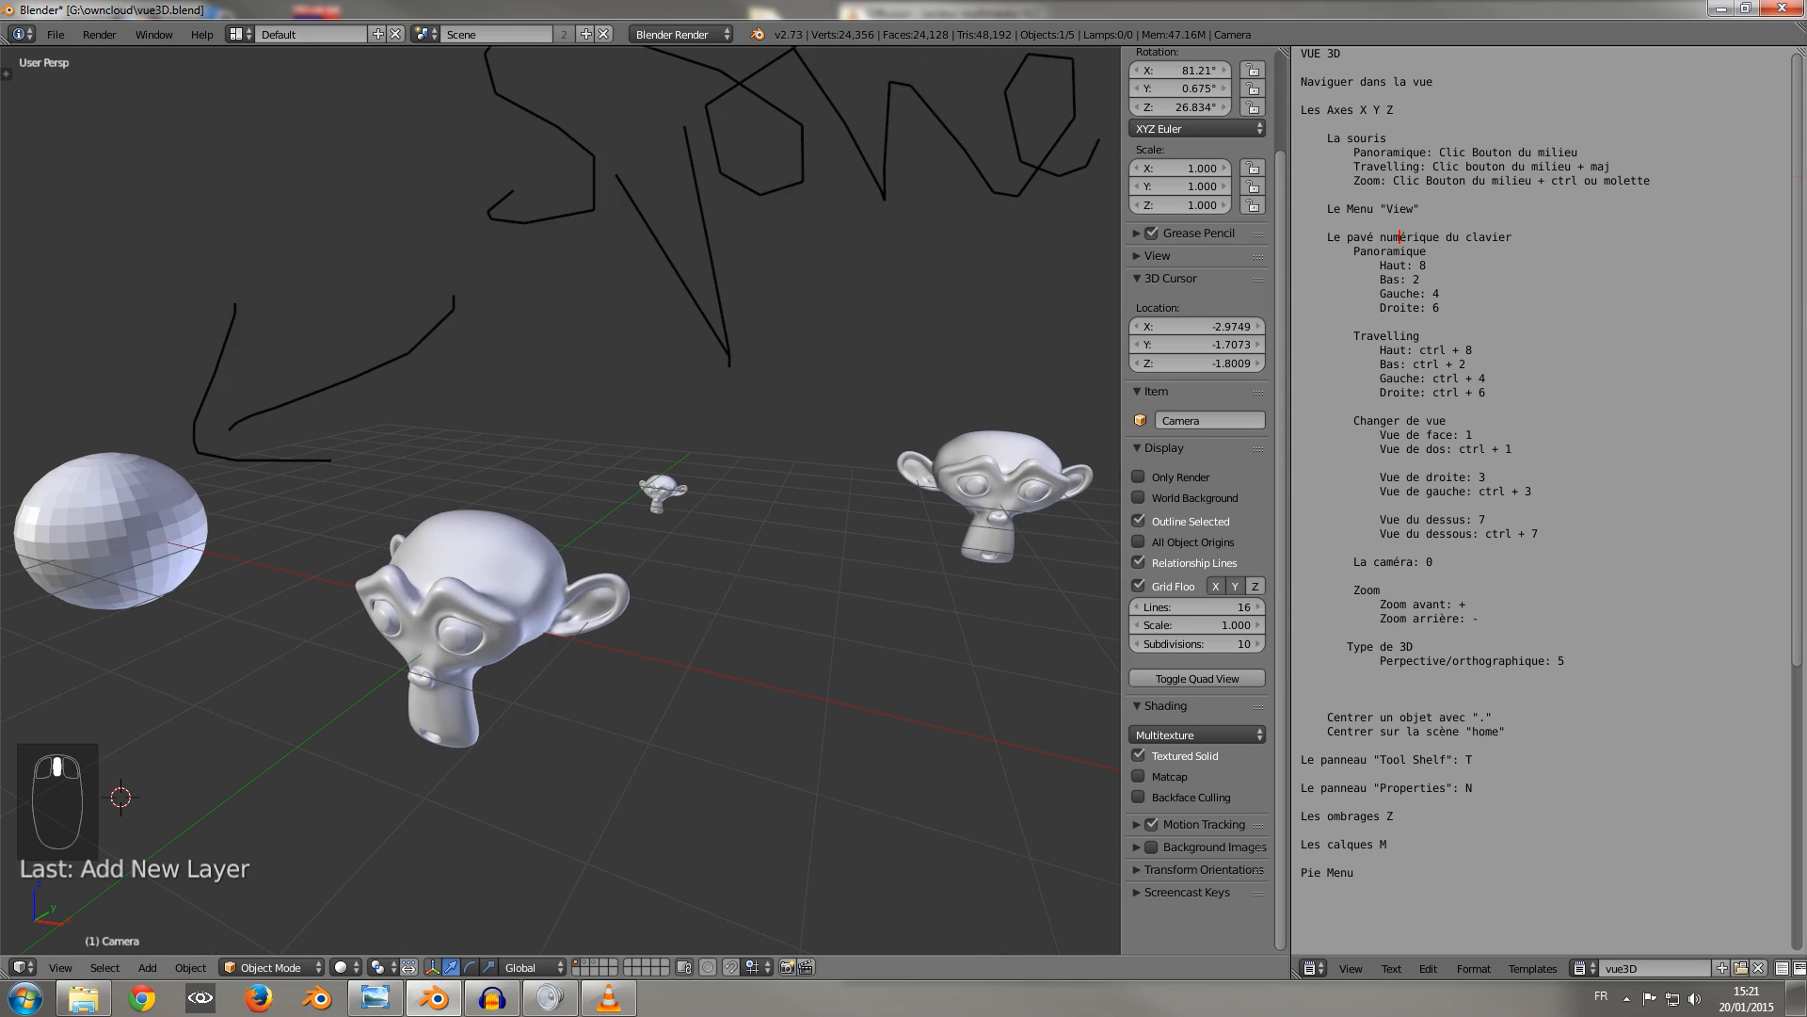
click(1151, 232)
key(n)
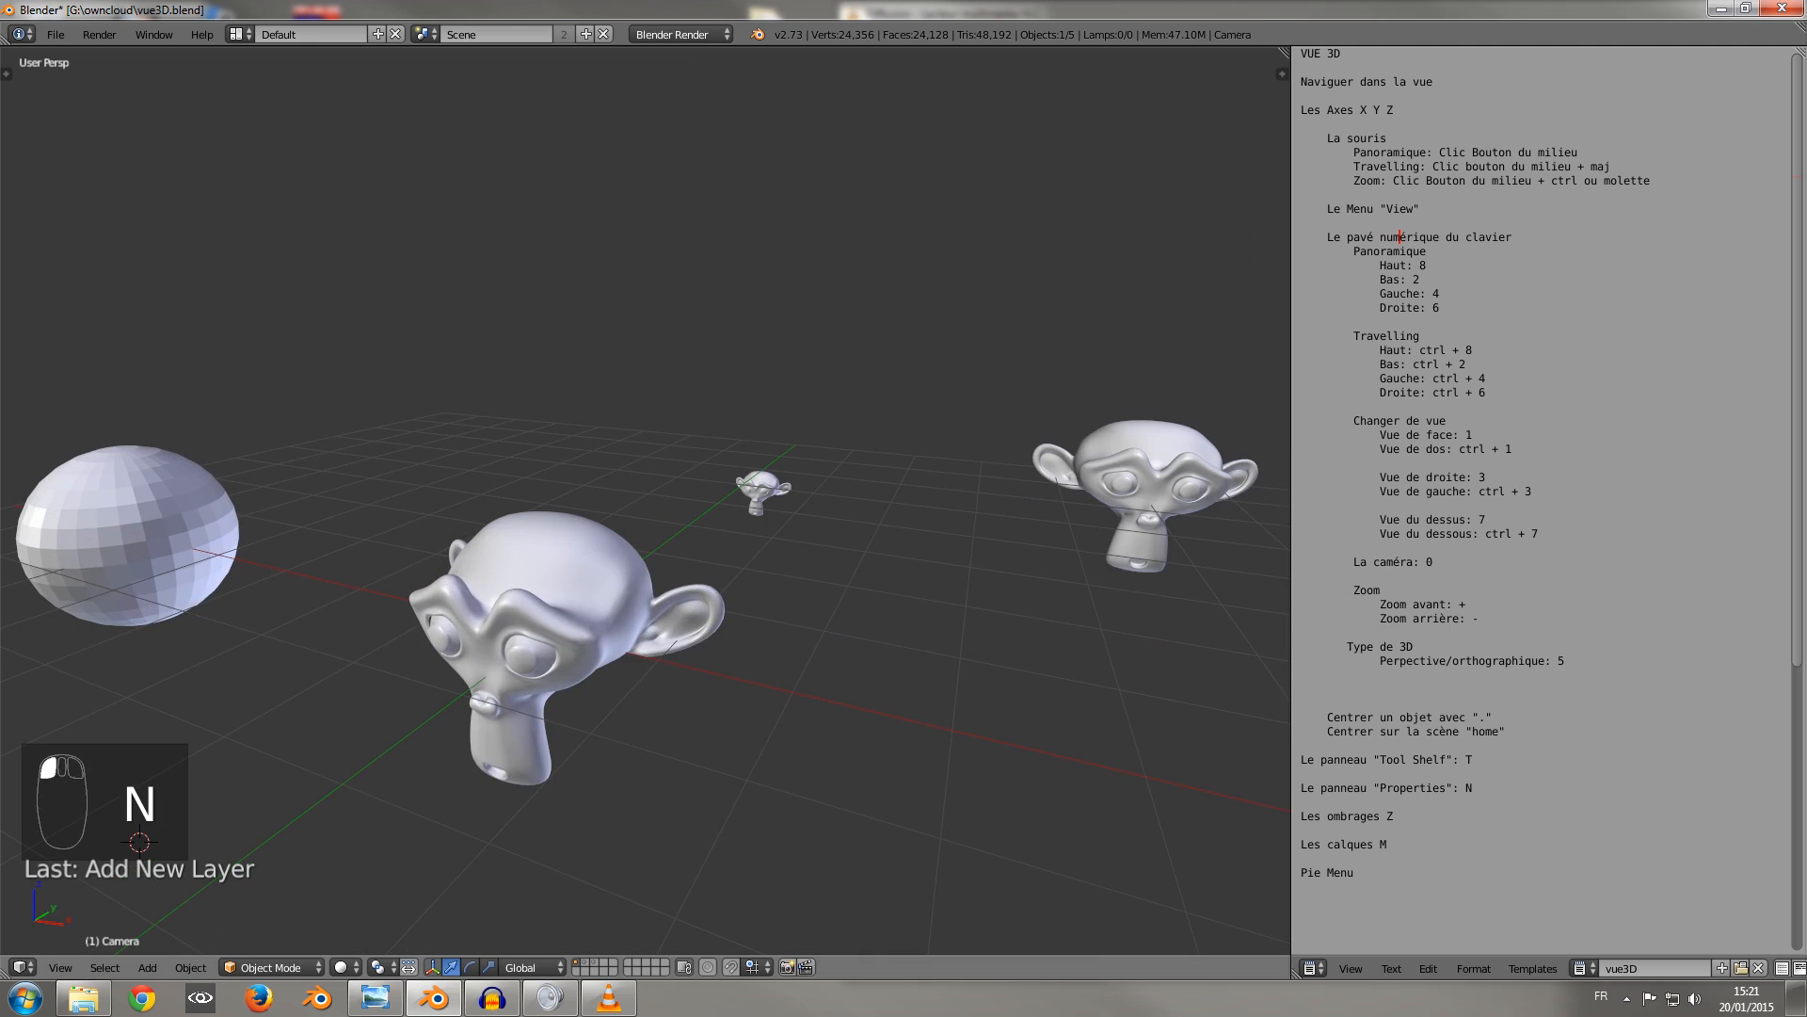
Switch the viewport shading to Bounding Box and look at the objects from another angle.
click(344, 967)
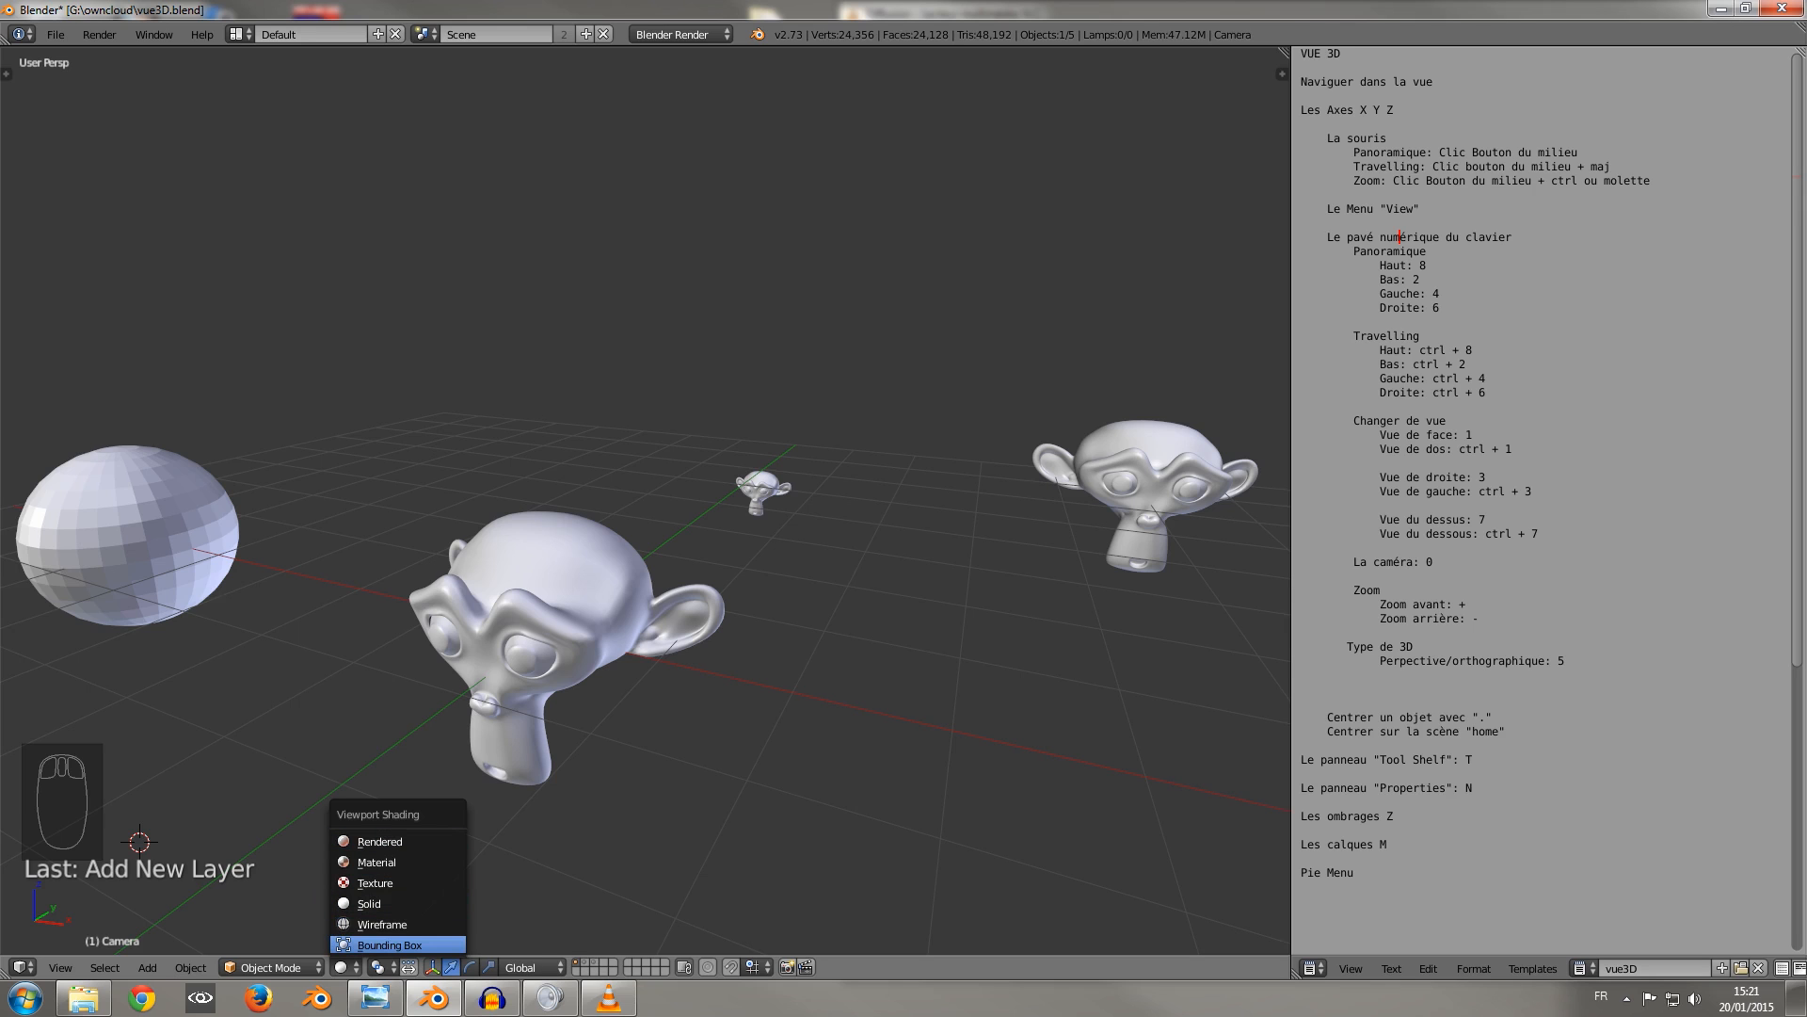
click(390, 944)
middle_drag(389, 944, 442, 904)
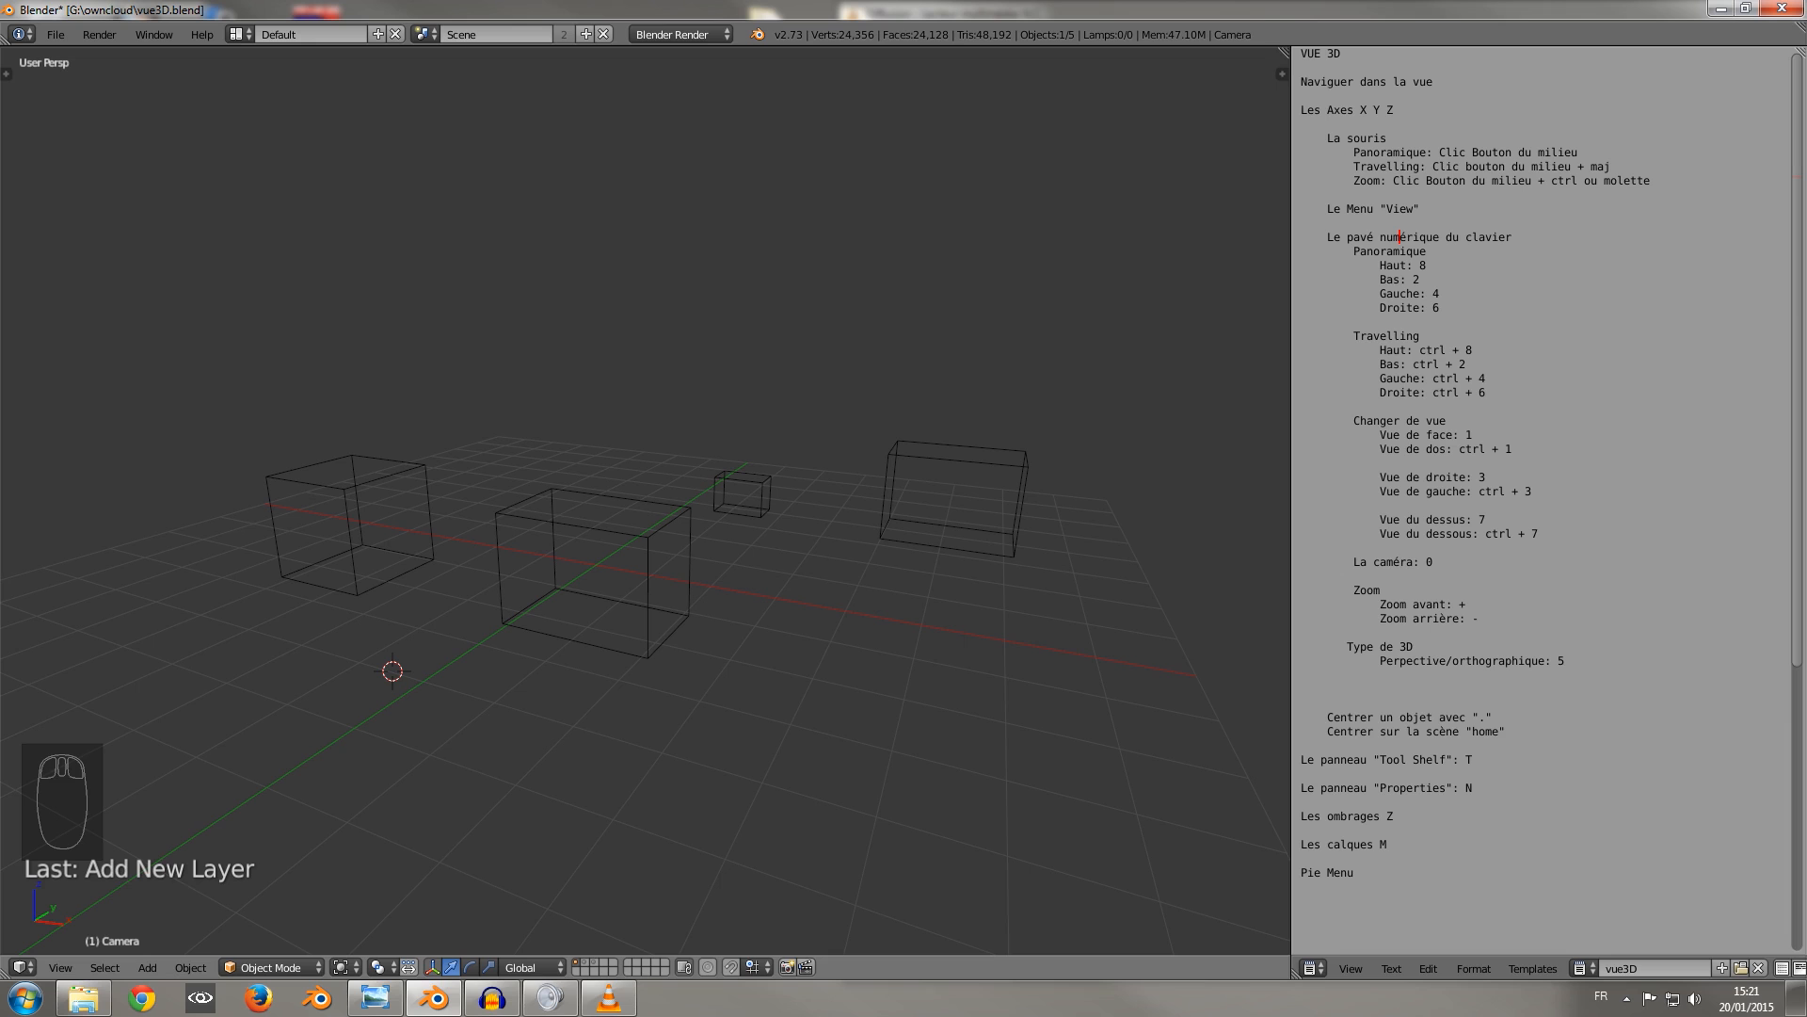
middle_drag(659, 528, 564, 540)
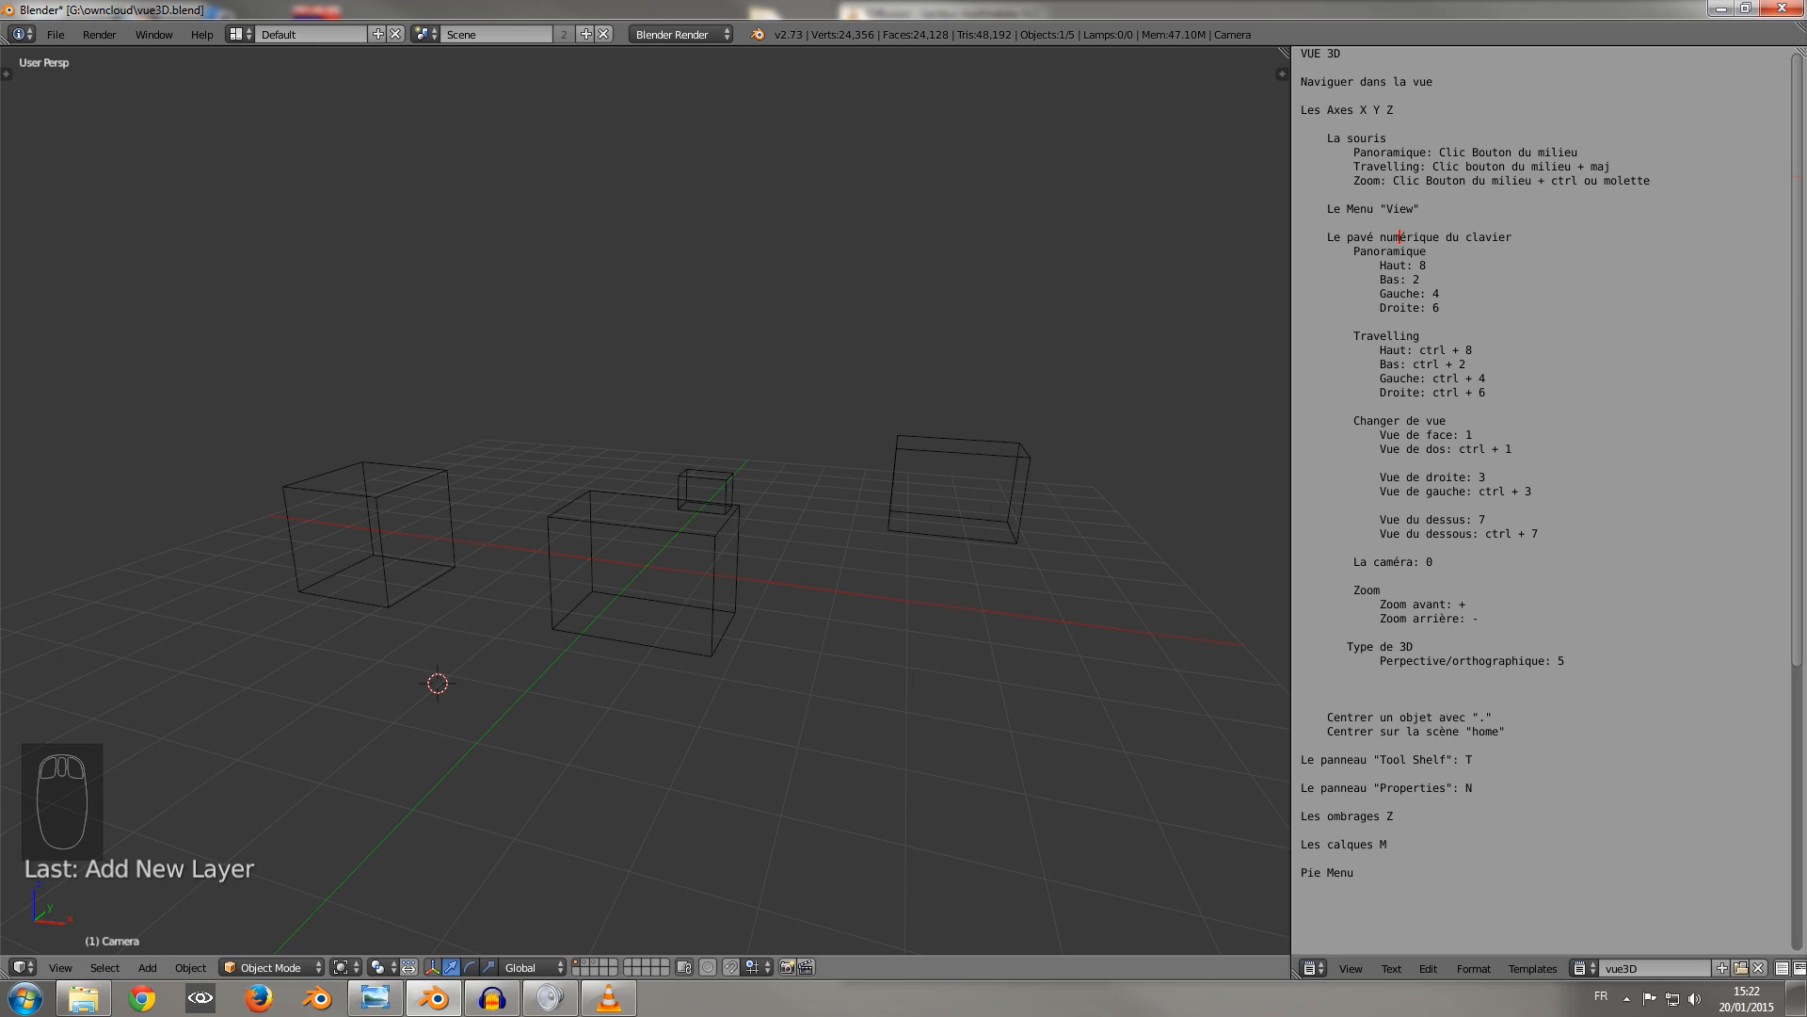
Switch the viewport shading to Wireframe and view the meshes from closer and another angle.
click(340, 967)
click(386, 923)
scroll(645, 501, up, 3)
scroll(645, 501, down, 2)
mouse_move(646, 501)
middle_down()
mouse_move(704, 508)
mouse_move(671, 506)
middle_up()
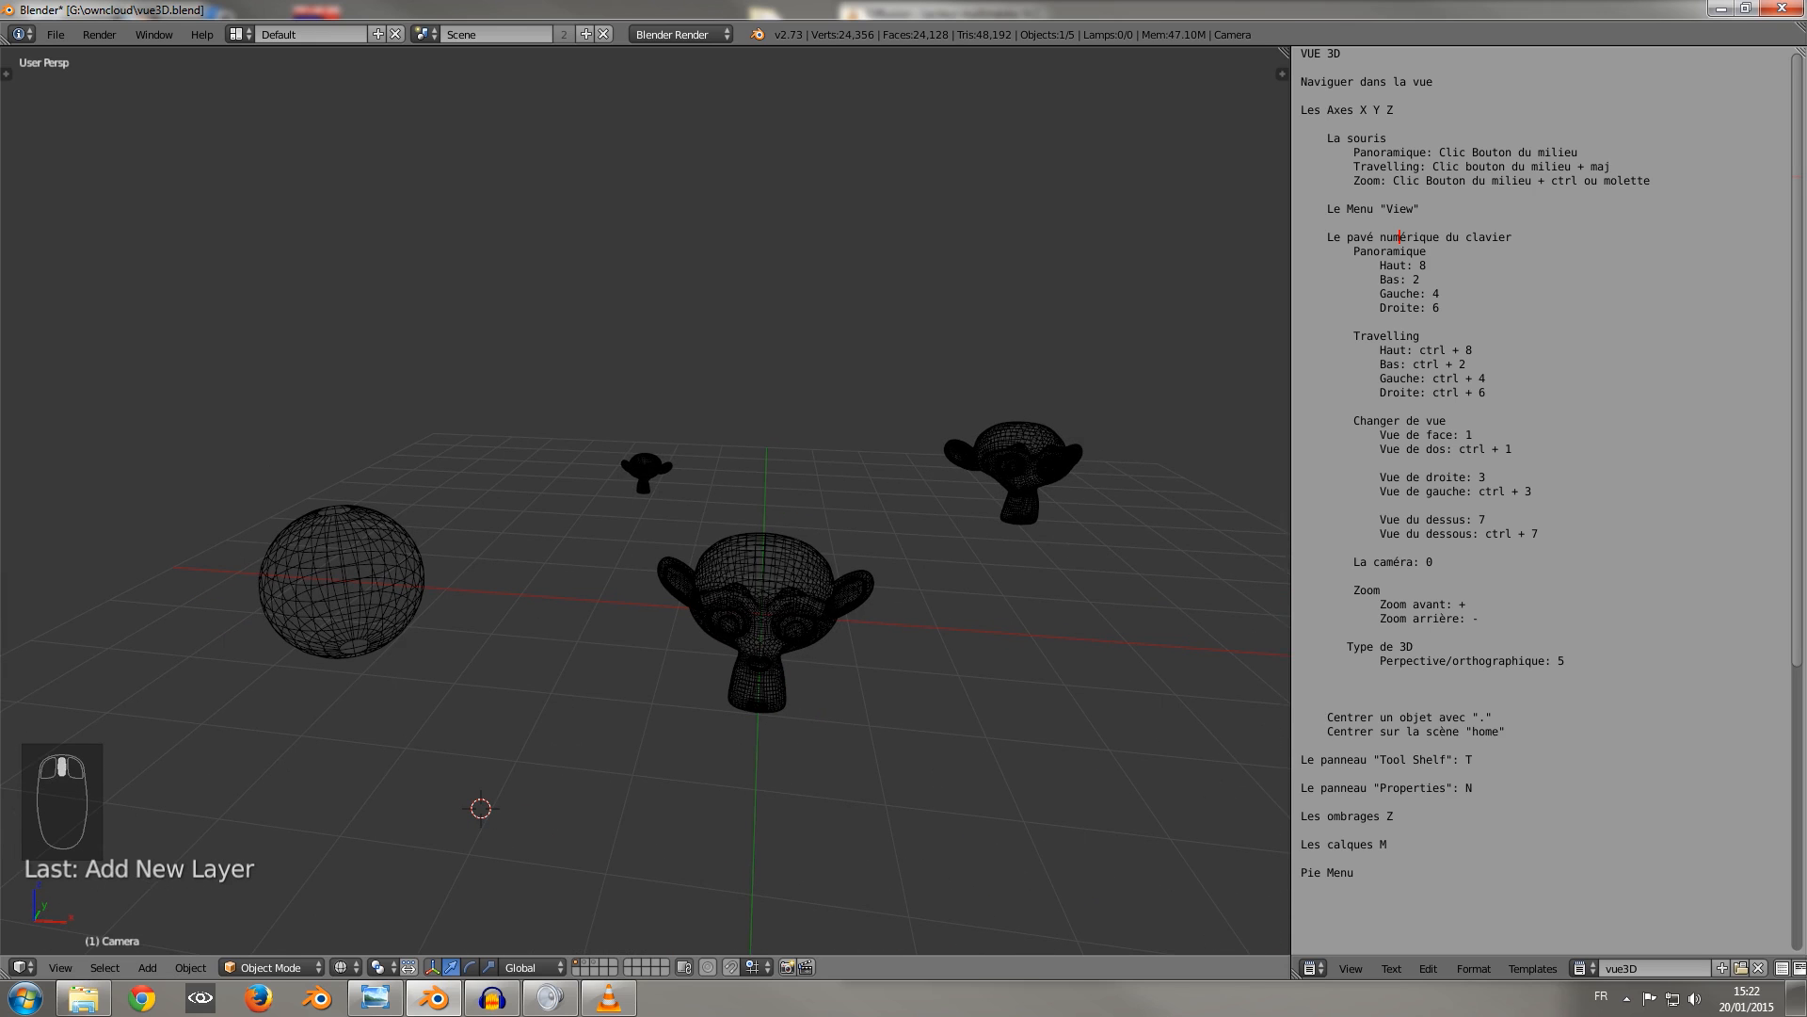
Switch the viewport shading to Solid and view the objects from a higher angle.
click(341, 966)
click(369, 904)
mouse_move(452, 753)
middle_down()
mouse_move(324, 745)
mouse_move(541, 770)
mouse_move(492, 733)
mouse_move(497, 776)
mouse_move(376, 770)
middle_up()
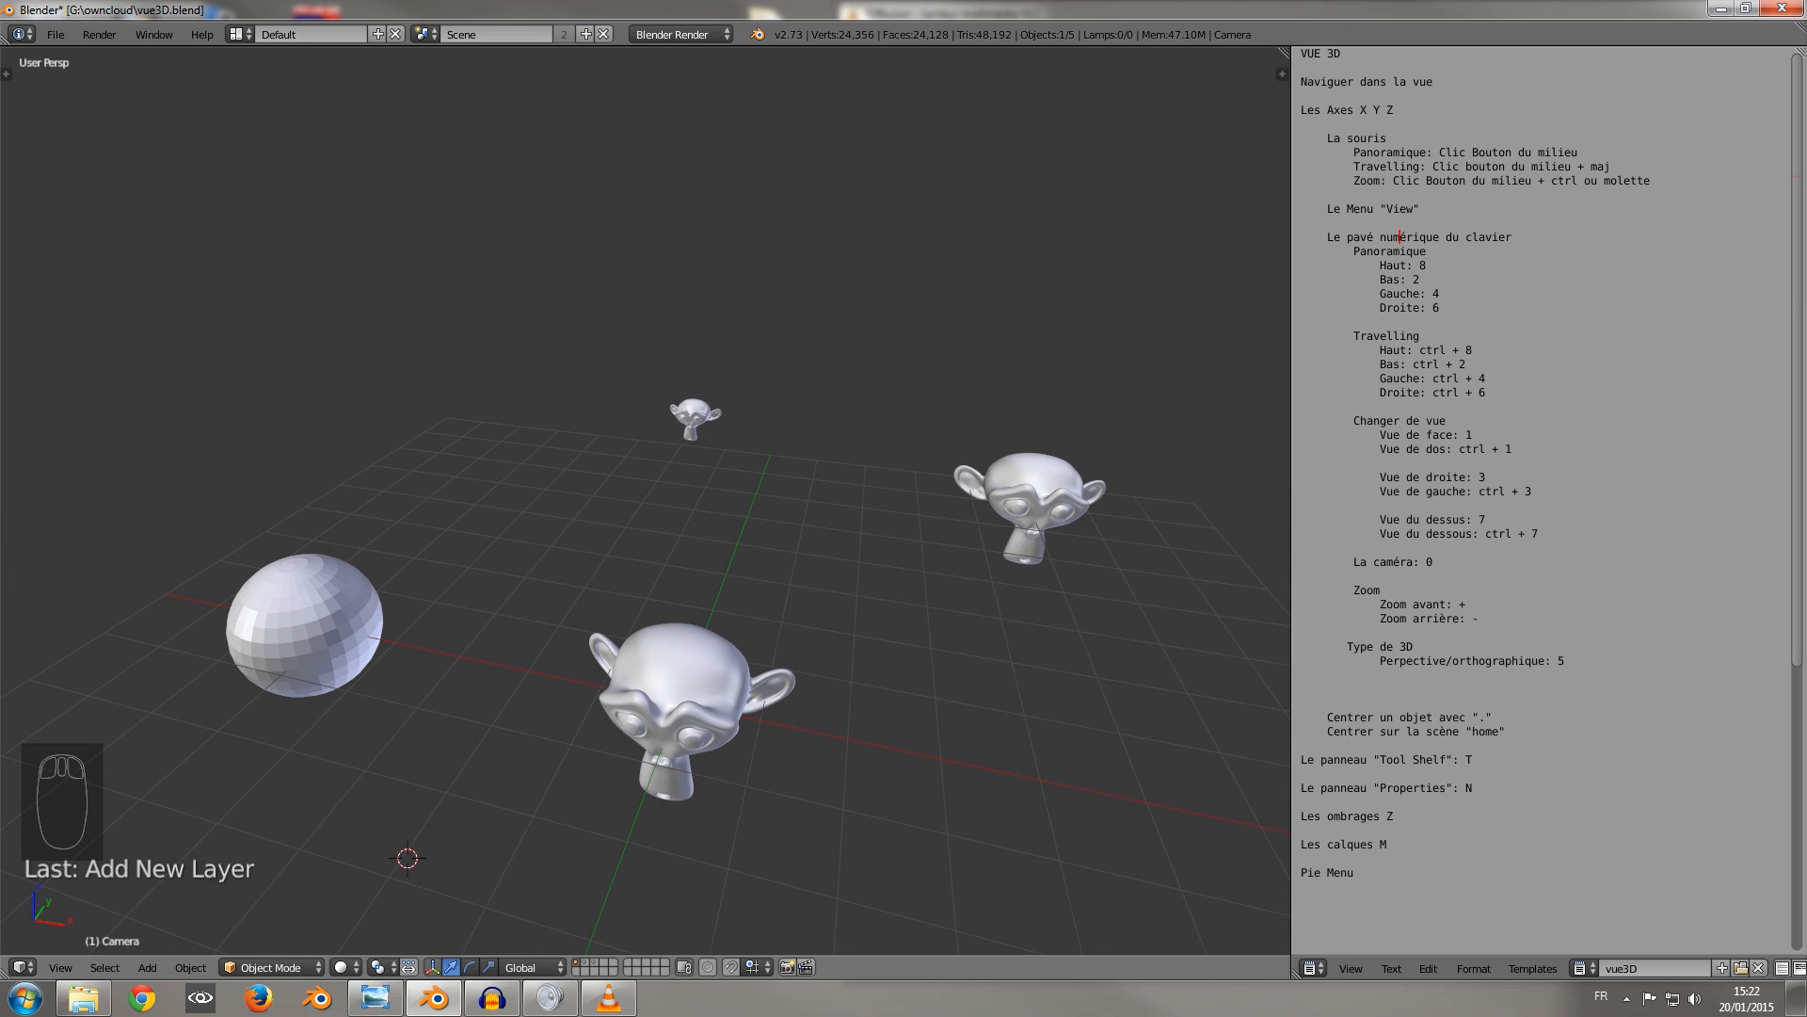
Switch the viewport shading to Texture and view the objects from a lower angle.
click(348, 967)
click(369, 876)
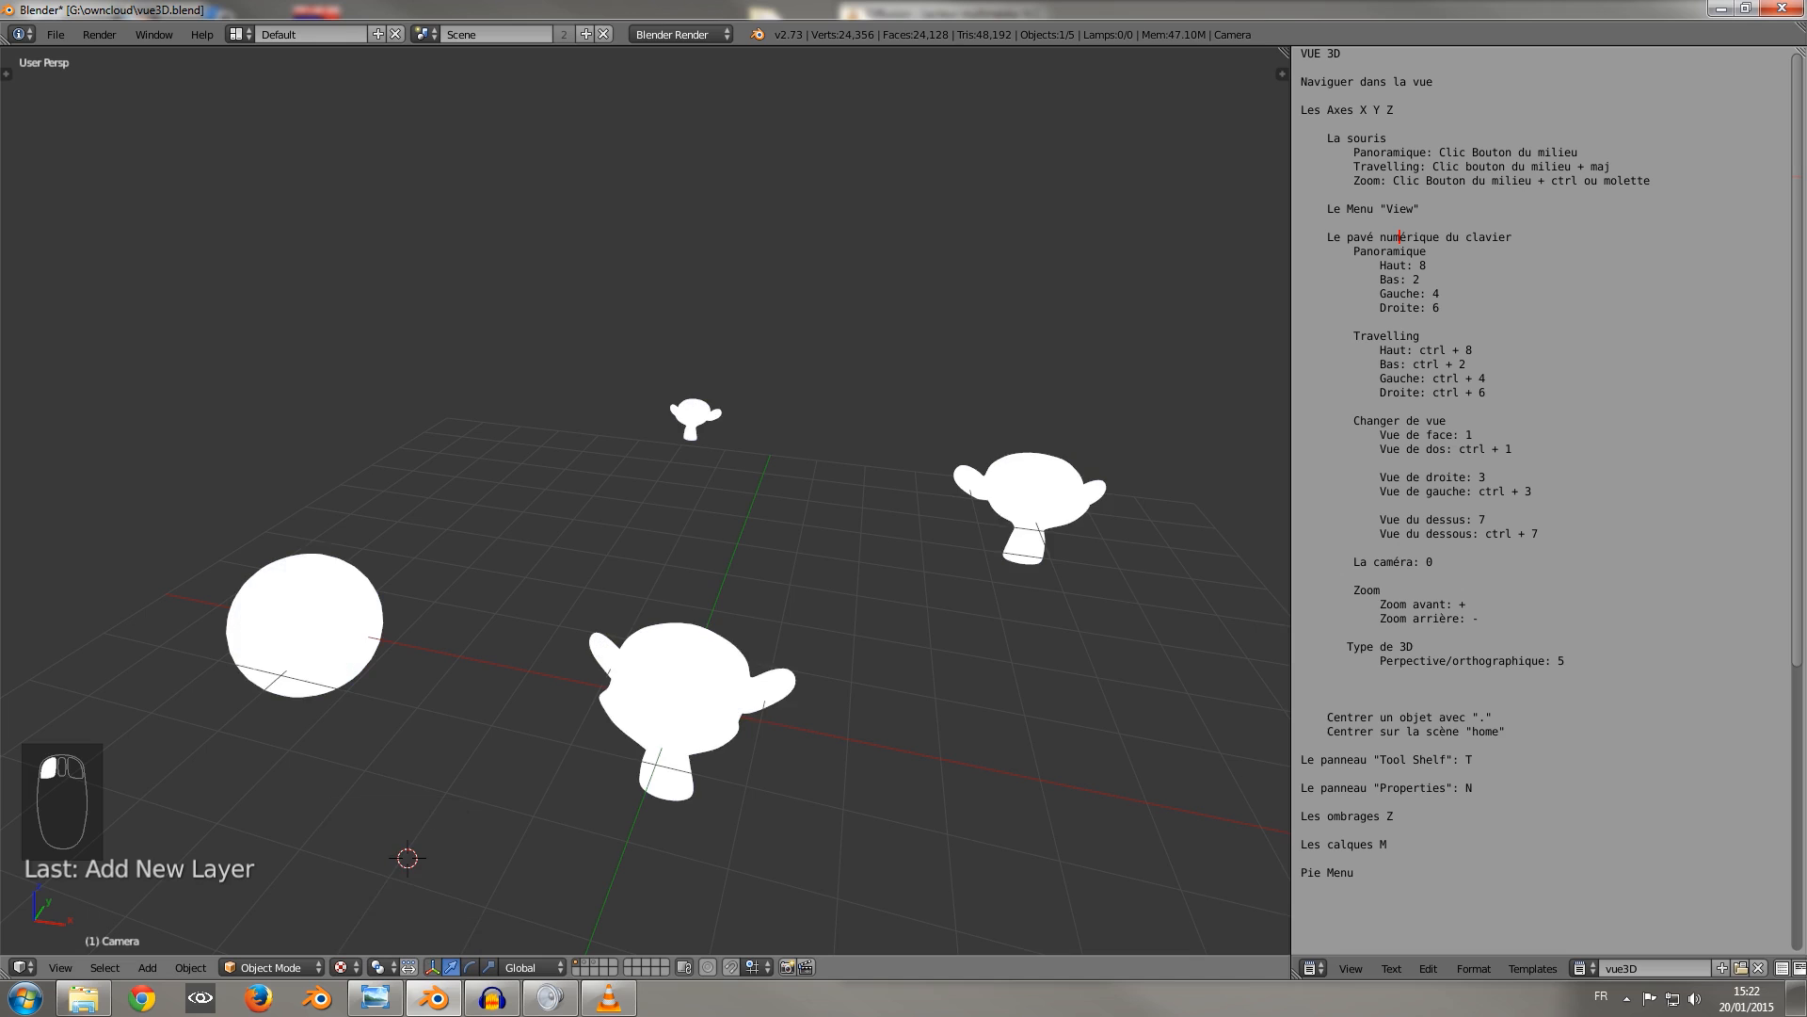
middle_drag(471, 697, 441, 648)
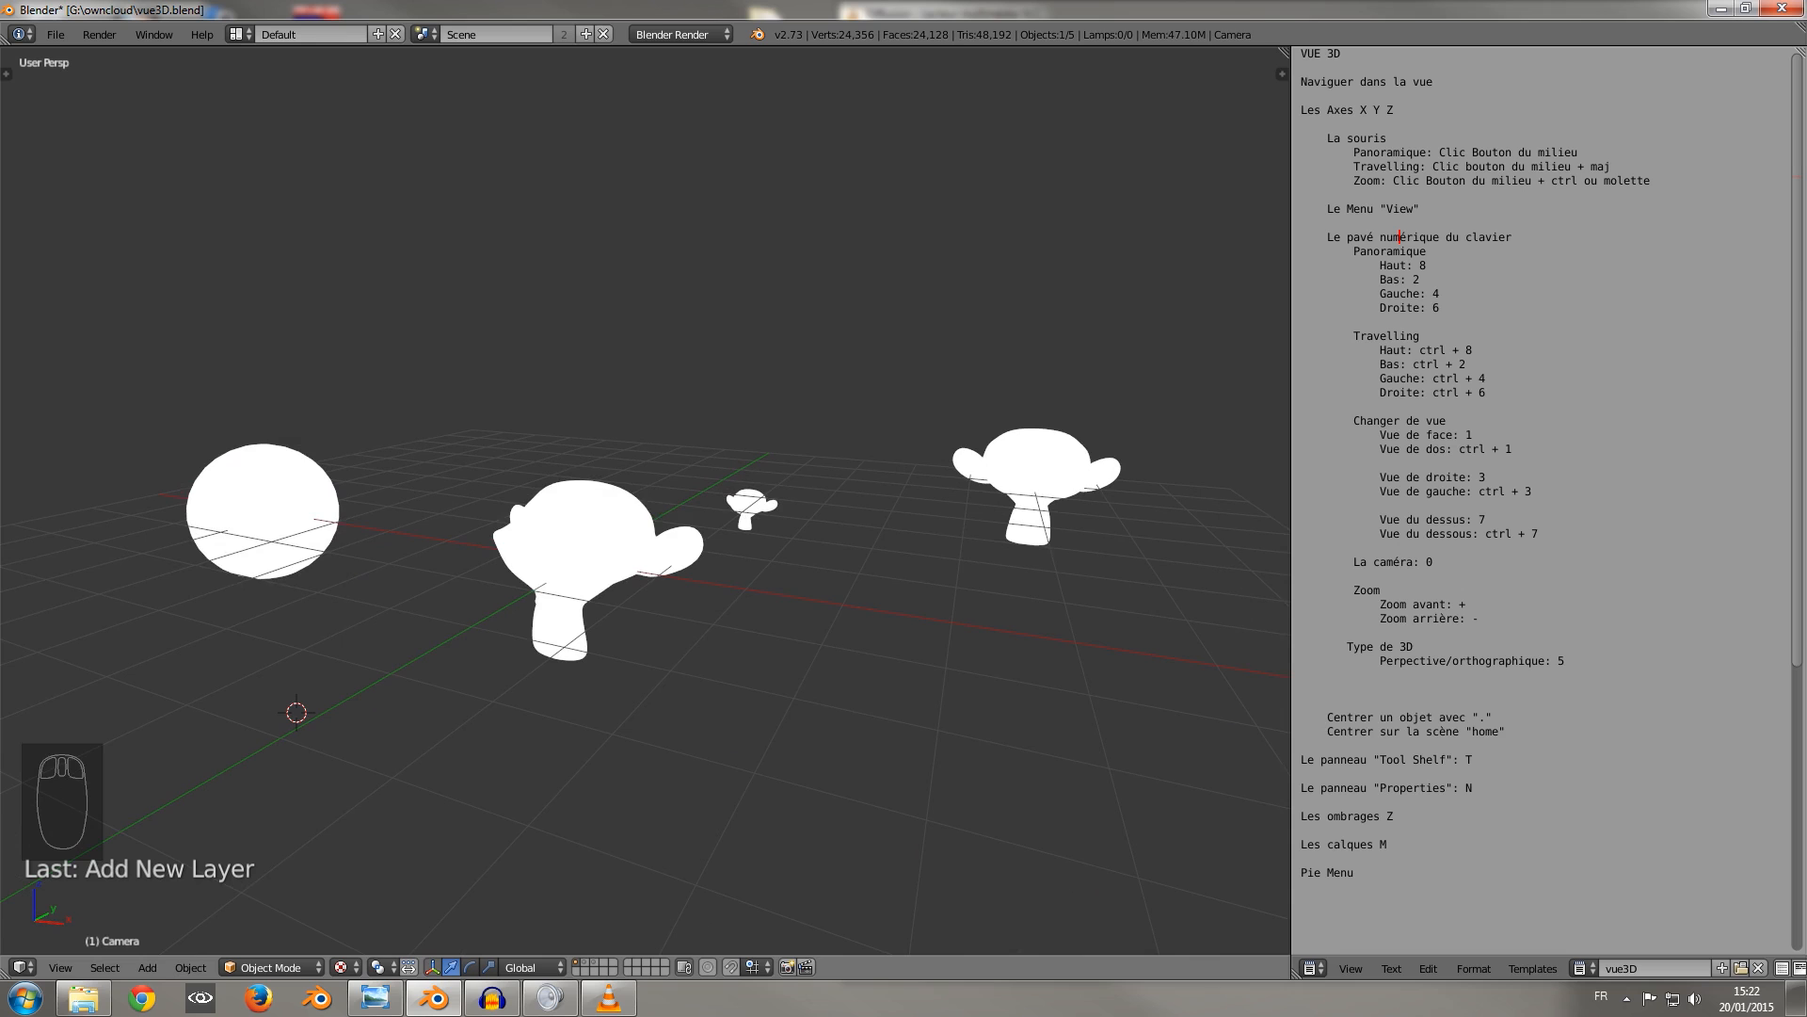
Switch the viewport shading to Material and view the unlit objects from different distances.
click(341, 967)
click(377, 859)
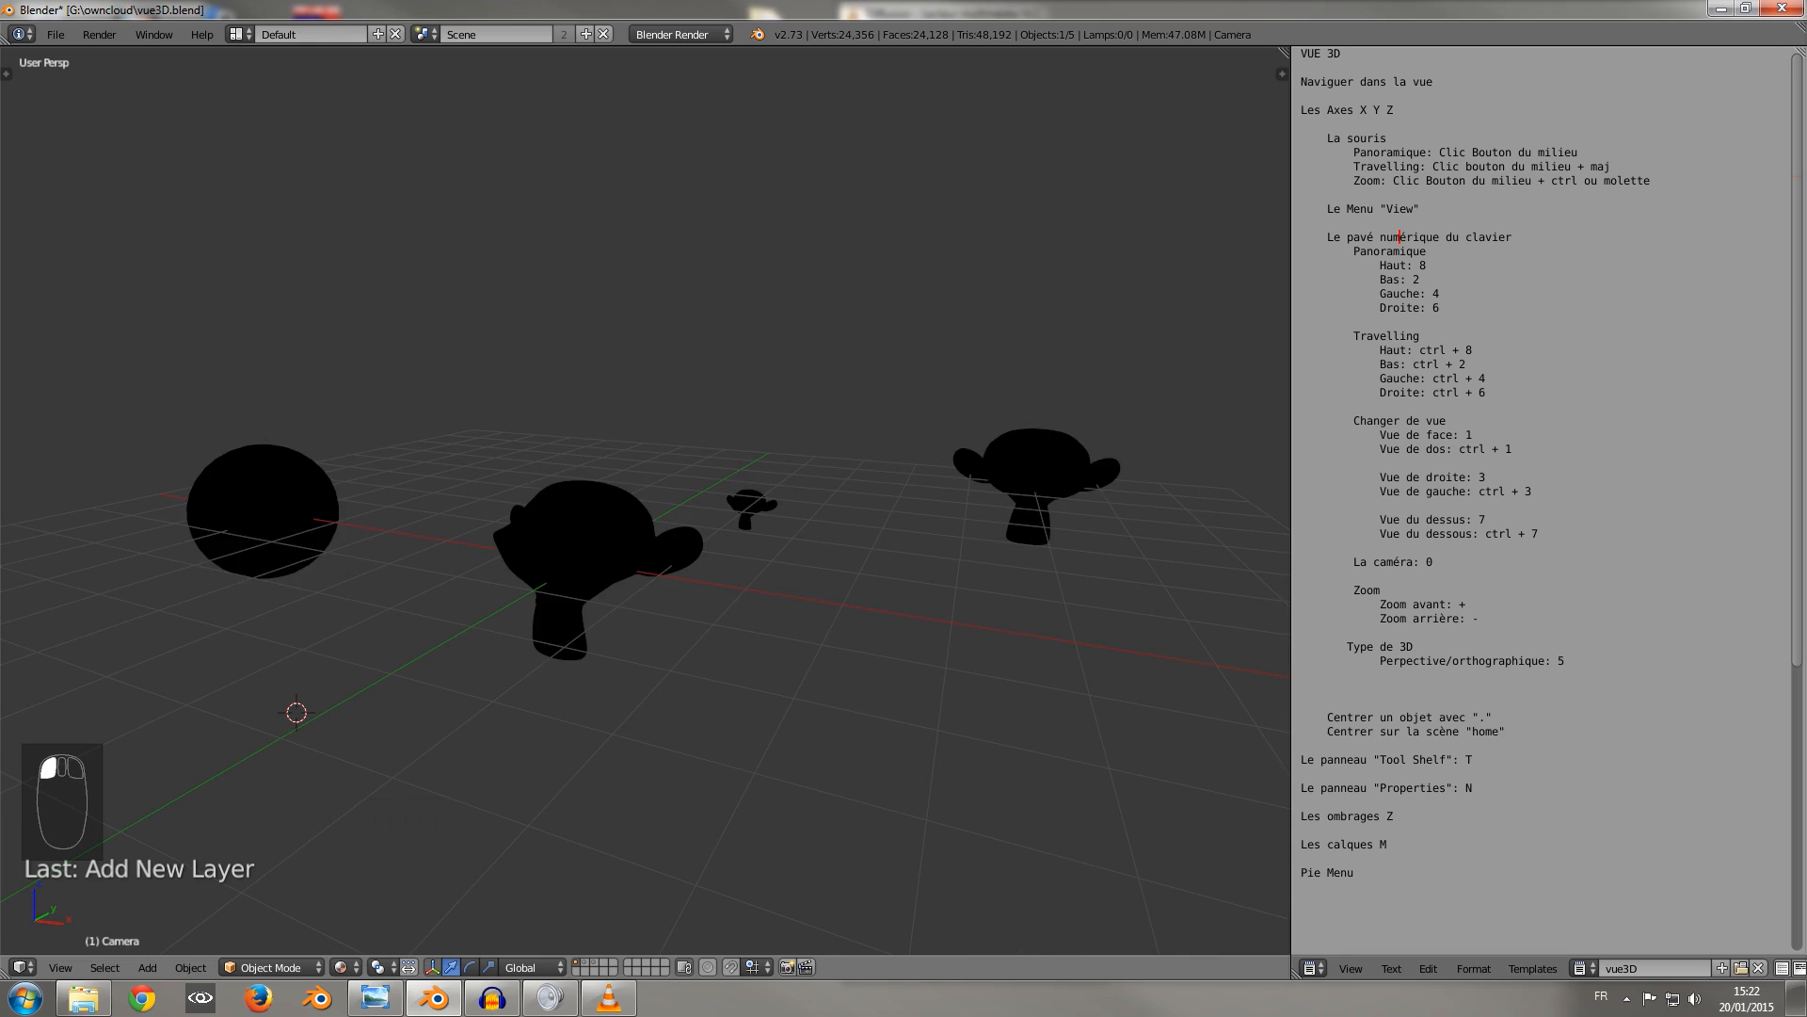
scroll(646, 500, down, 3)
scroll(646, 500, up, 2)
scroll(646, 500, down, 2)
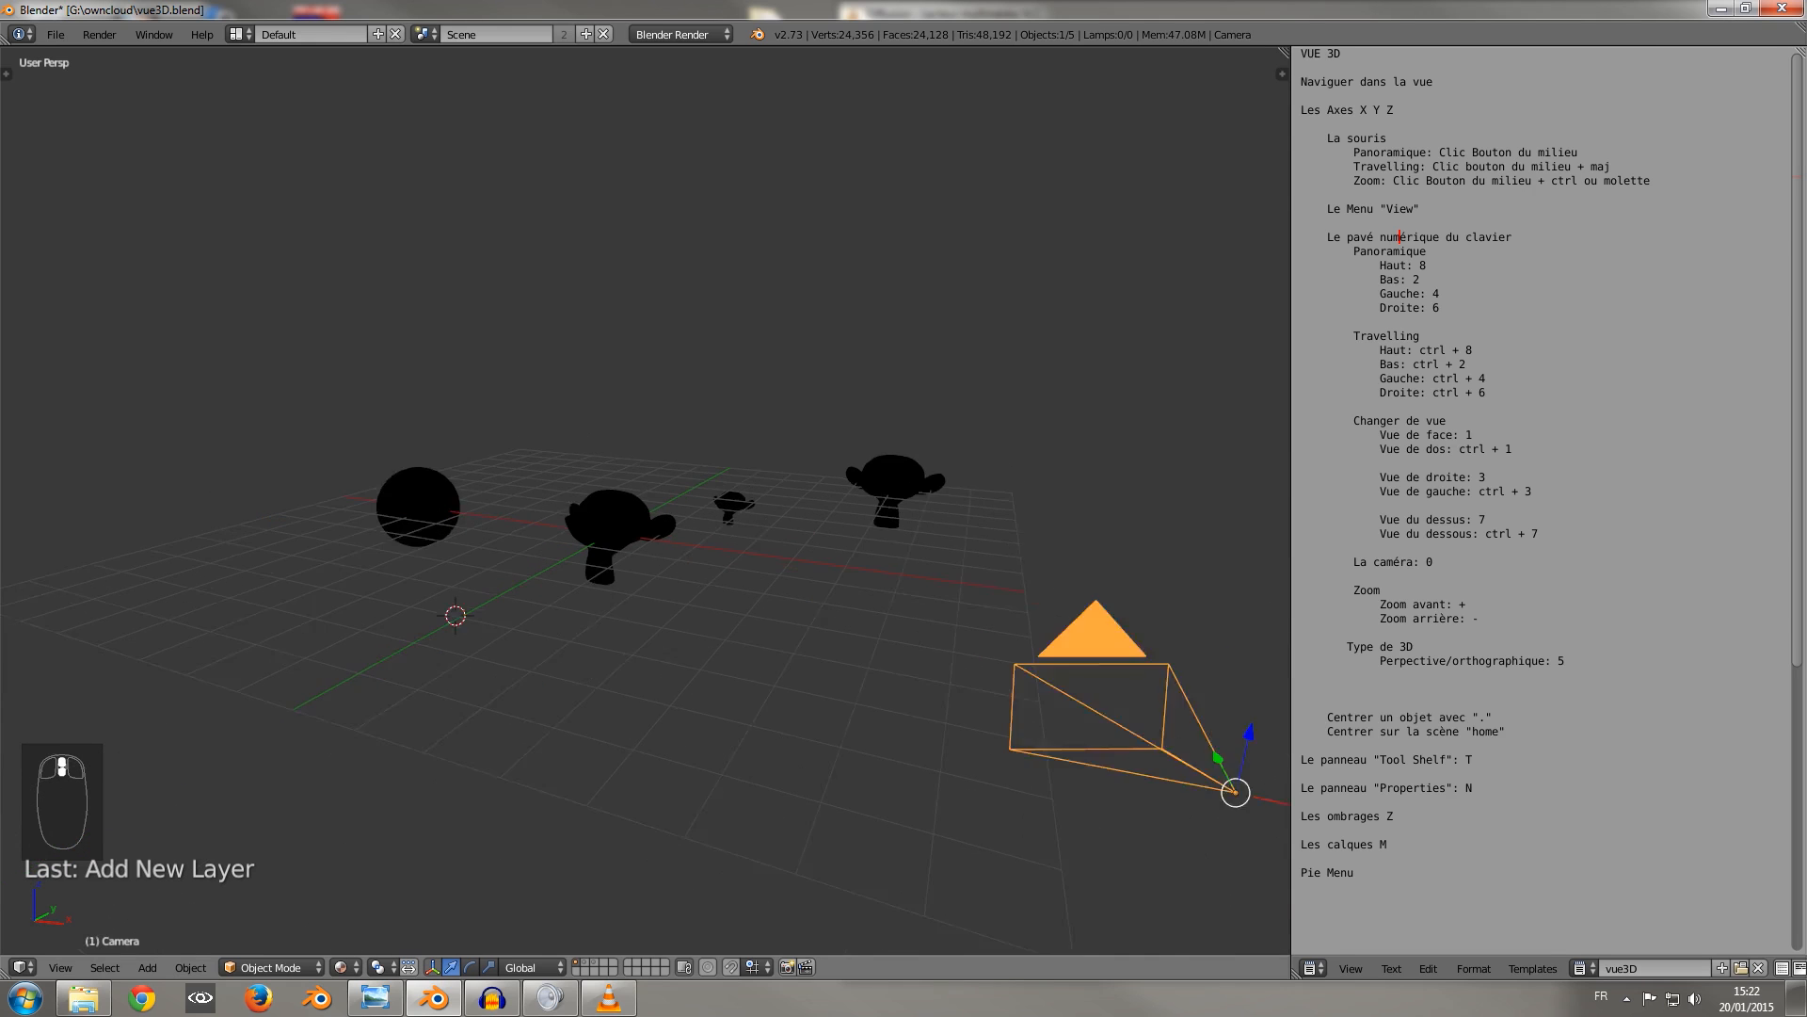
scroll(646, 500, up, 3)
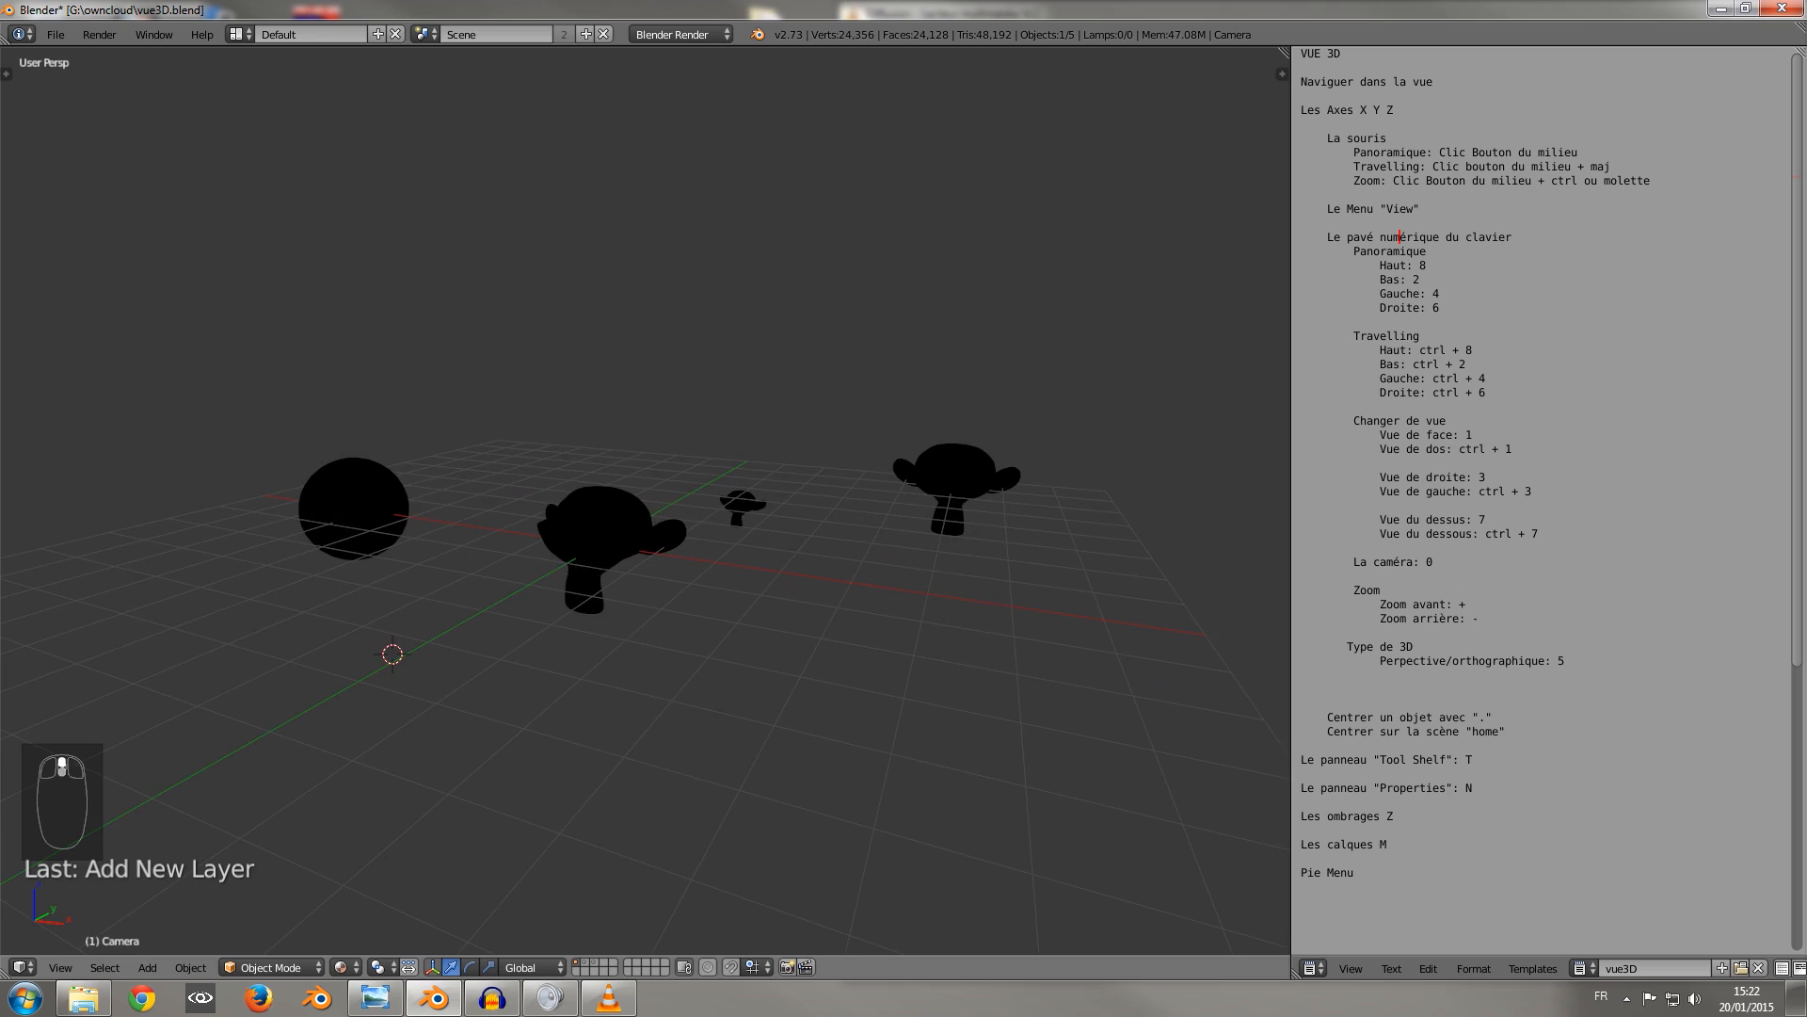
scroll(646, 500, down, 3)
scroll(646, 500, up, 3)
Display layers 2 and 3 together with layer 1 to add the lamps and the floor plane to the scene.
shift+click(595, 962)
mouse_move(646, 527)
middle_down()
mouse_move(585, 557)
mouse_move(614, 582)
mouse_move(679, 561)
mouse_move(666, 523)
mouse_move(612, 532)
middle_up()
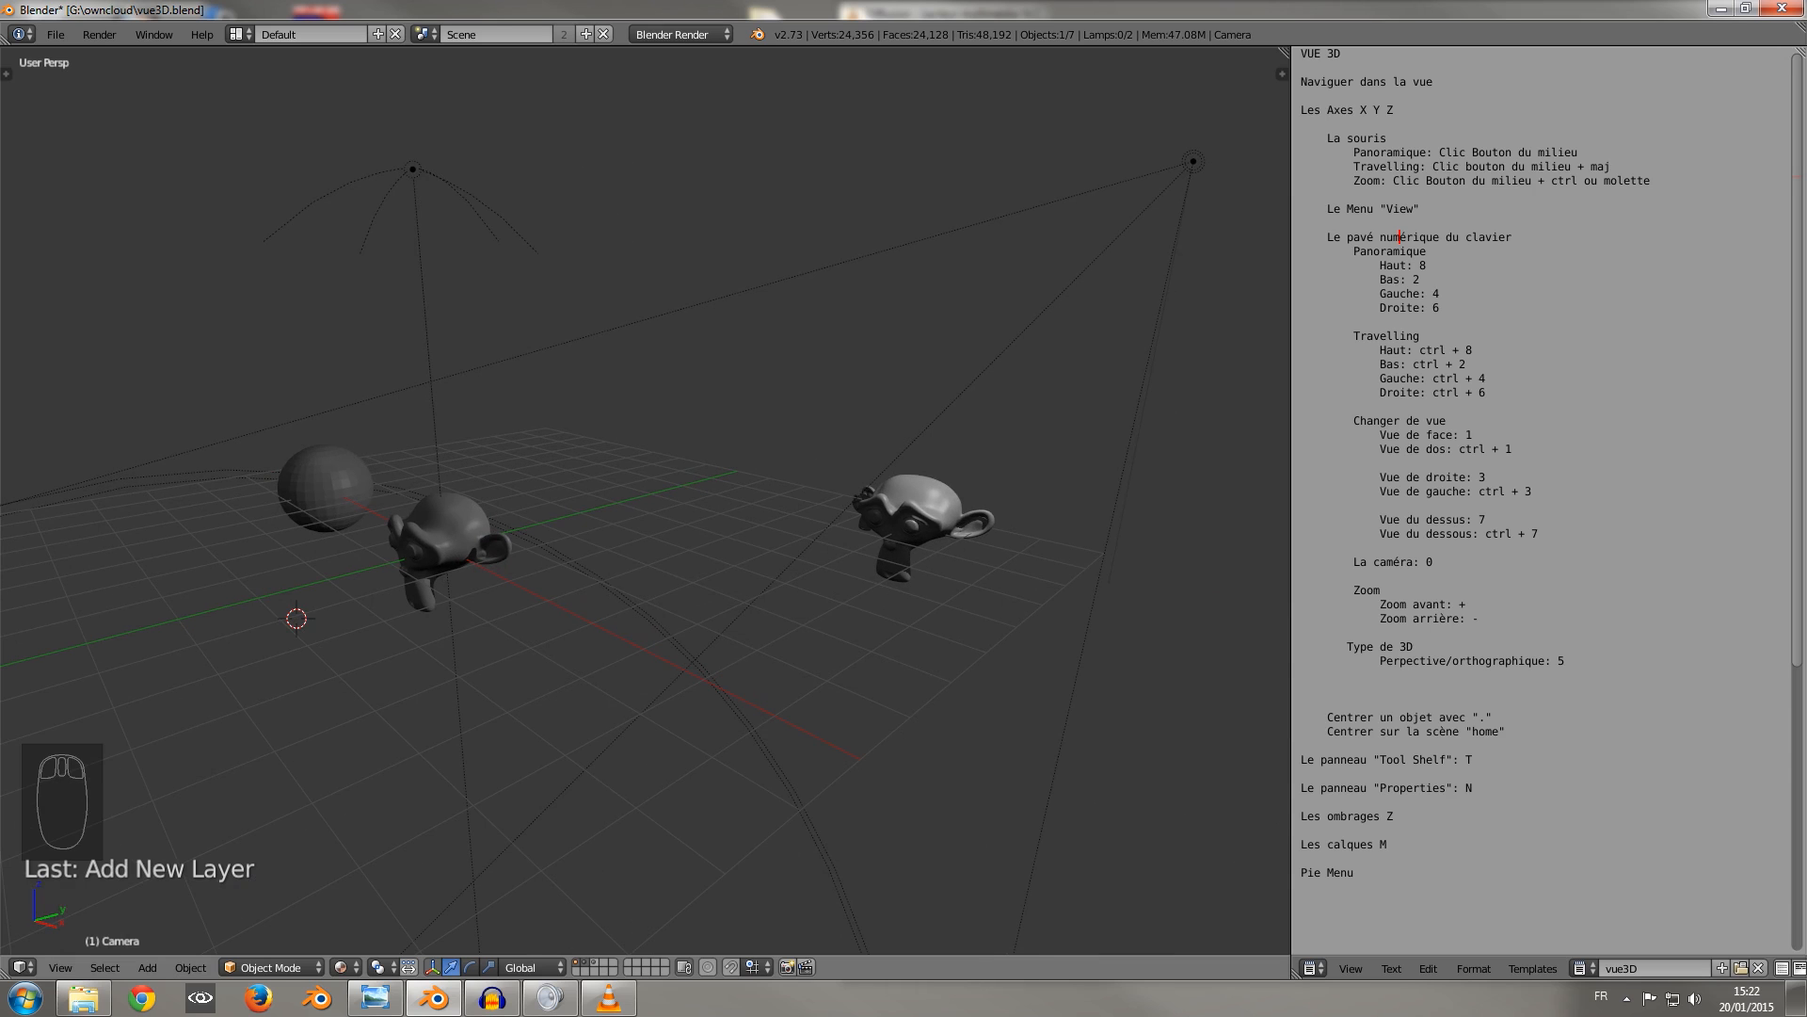
shift+click(594, 963)
mouse_move(612, 531)
middle_down()
mouse_move(640, 558)
mouse_move(697, 516)
mouse_move(626, 546)
middle_up()
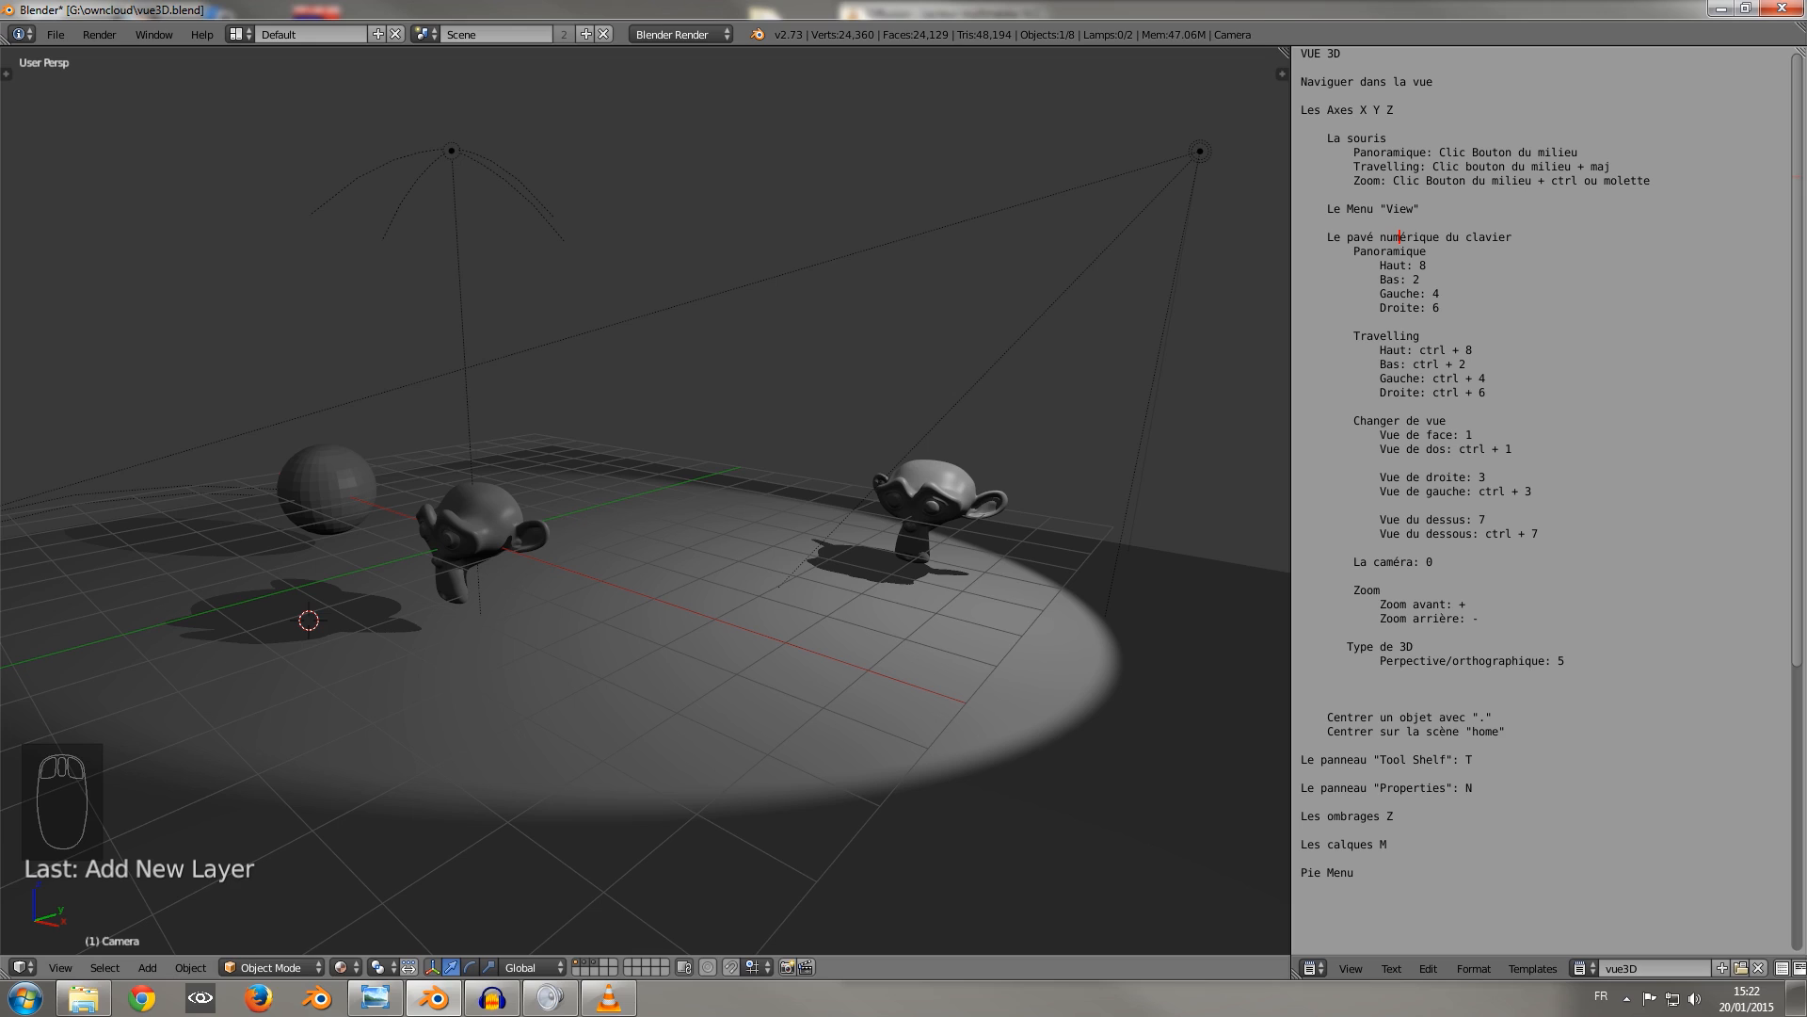
Switch the viewport shading to Rendered and view the lit scene from several angles.
click(345, 967)
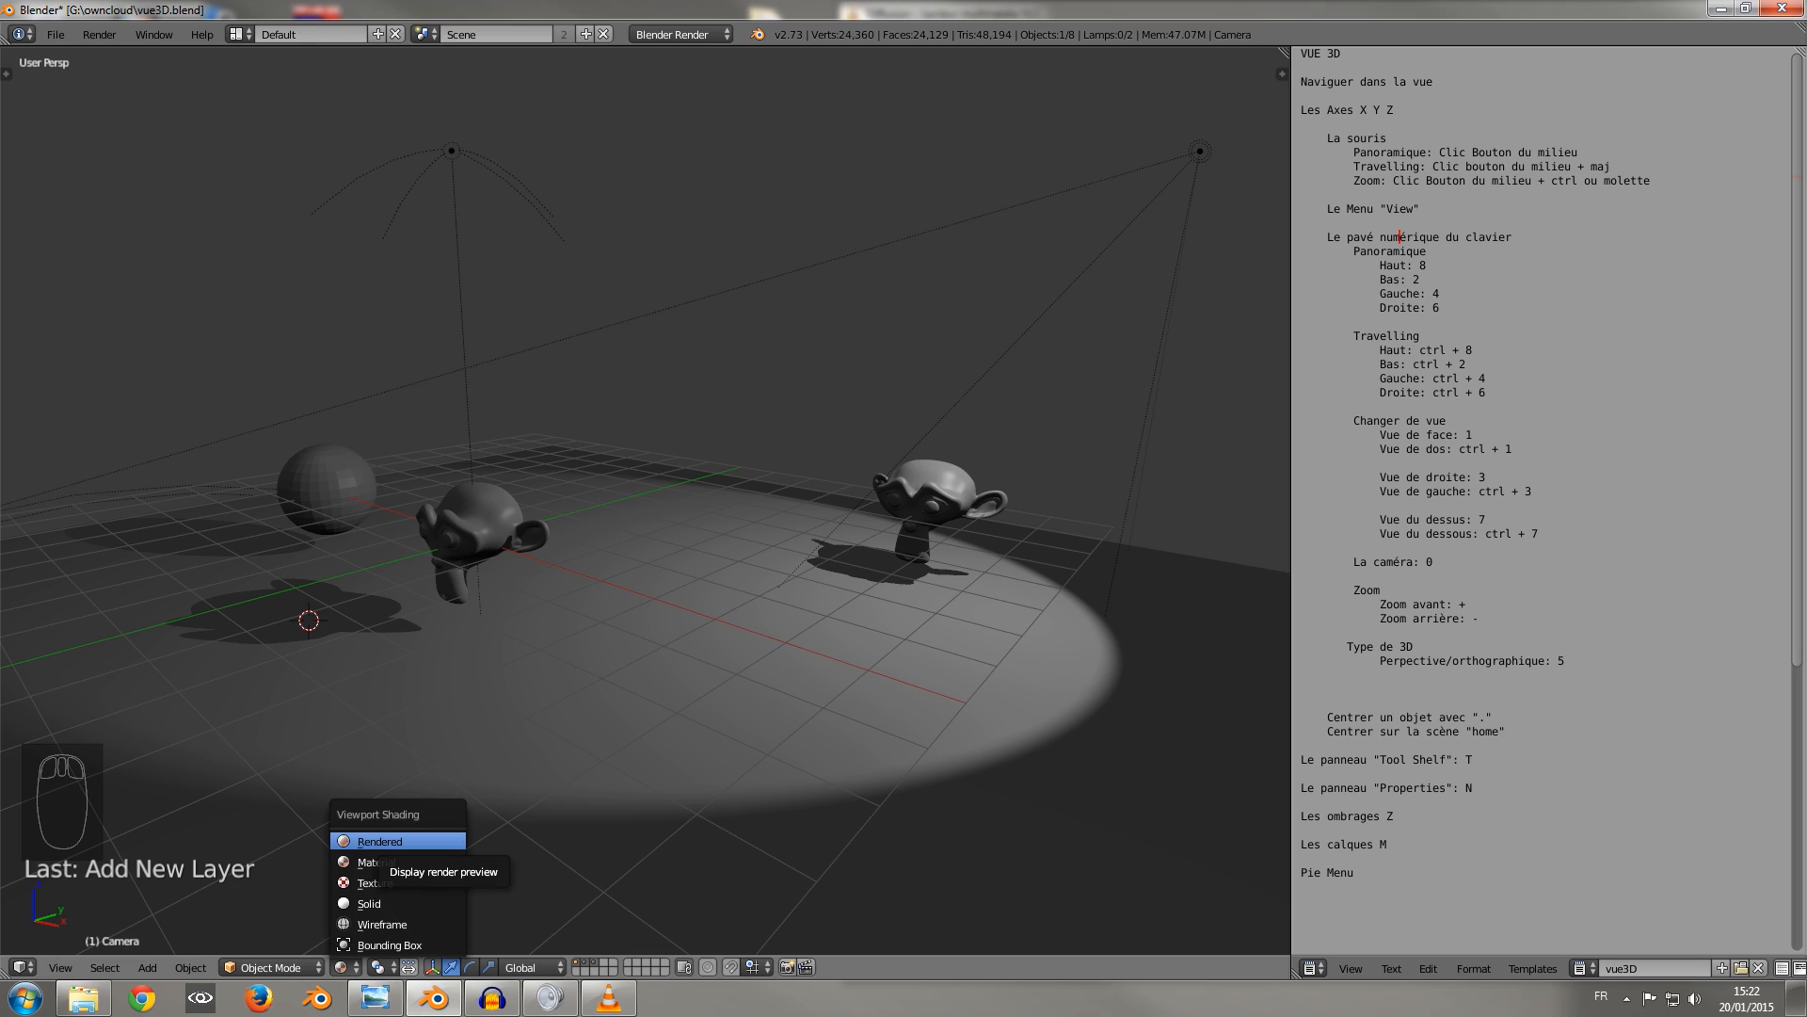
click(386, 841)
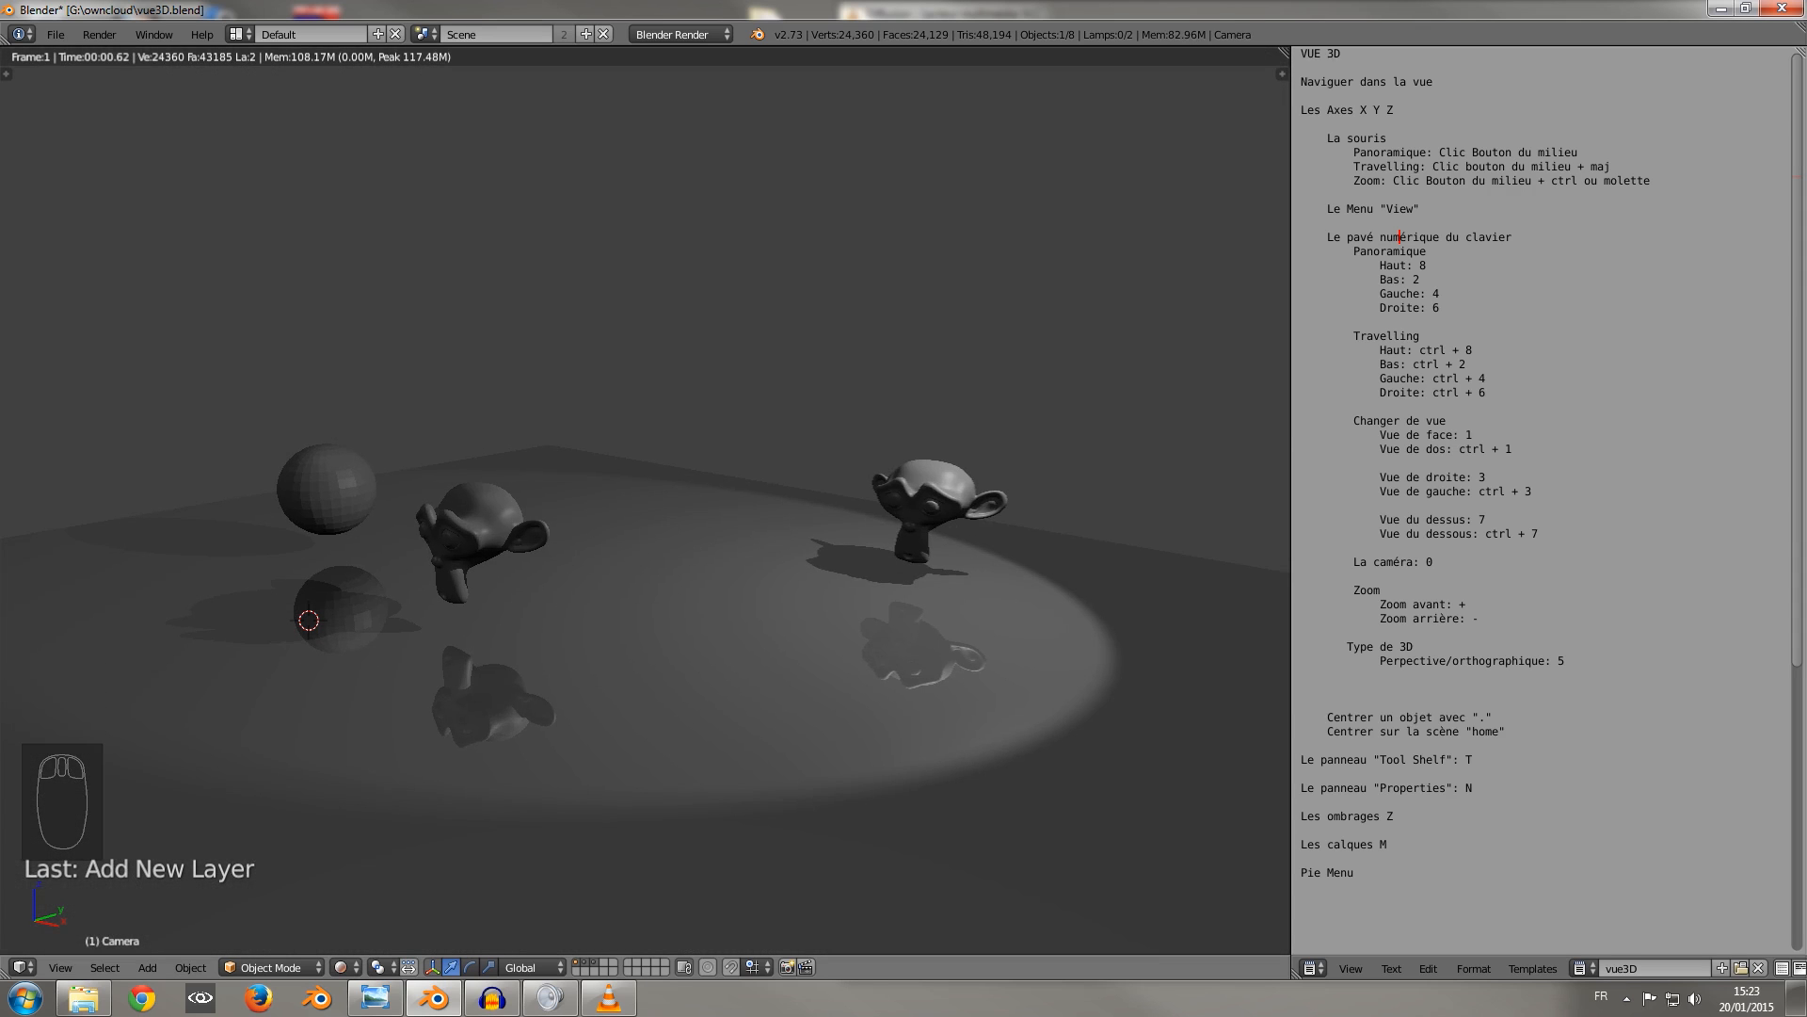
middle_drag(603, 565, 740, 527)
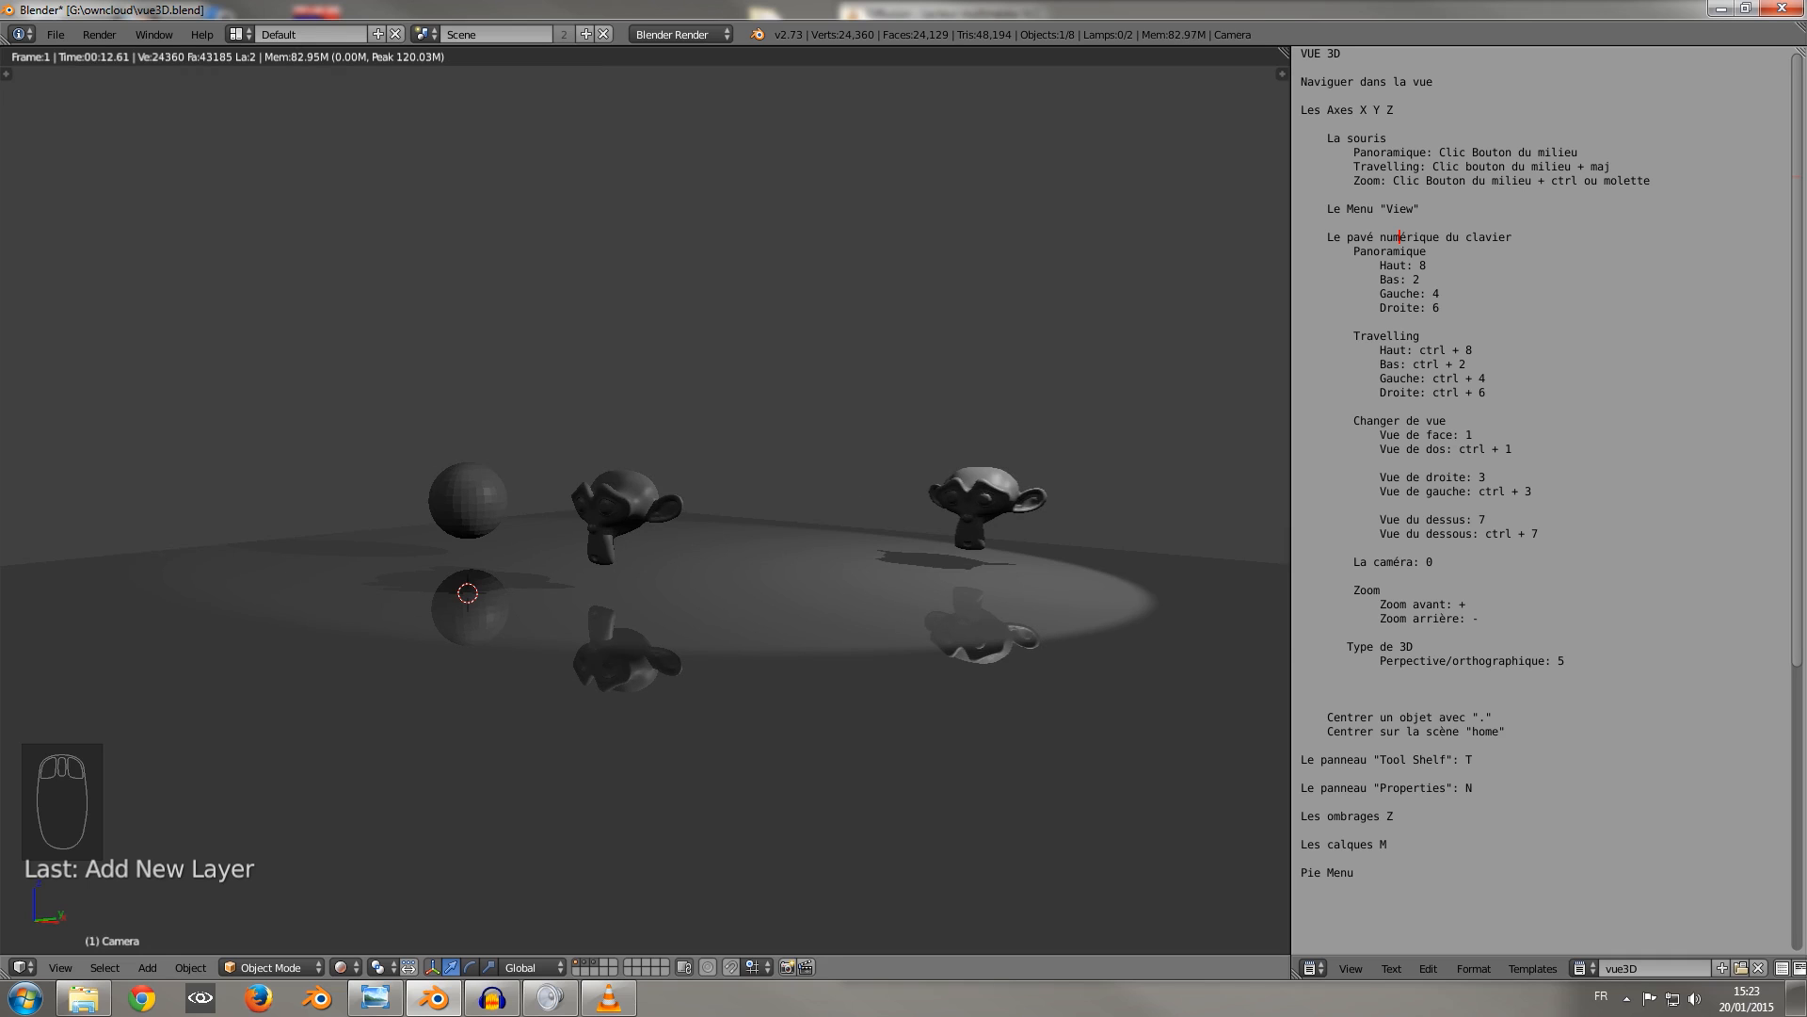
mouse_move(680, 565)
middle_down()
mouse_move(932, 579)
mouse_move(574, 623)
mouse_move(629, 571)
mouse_move(602, 579)
middle_up()
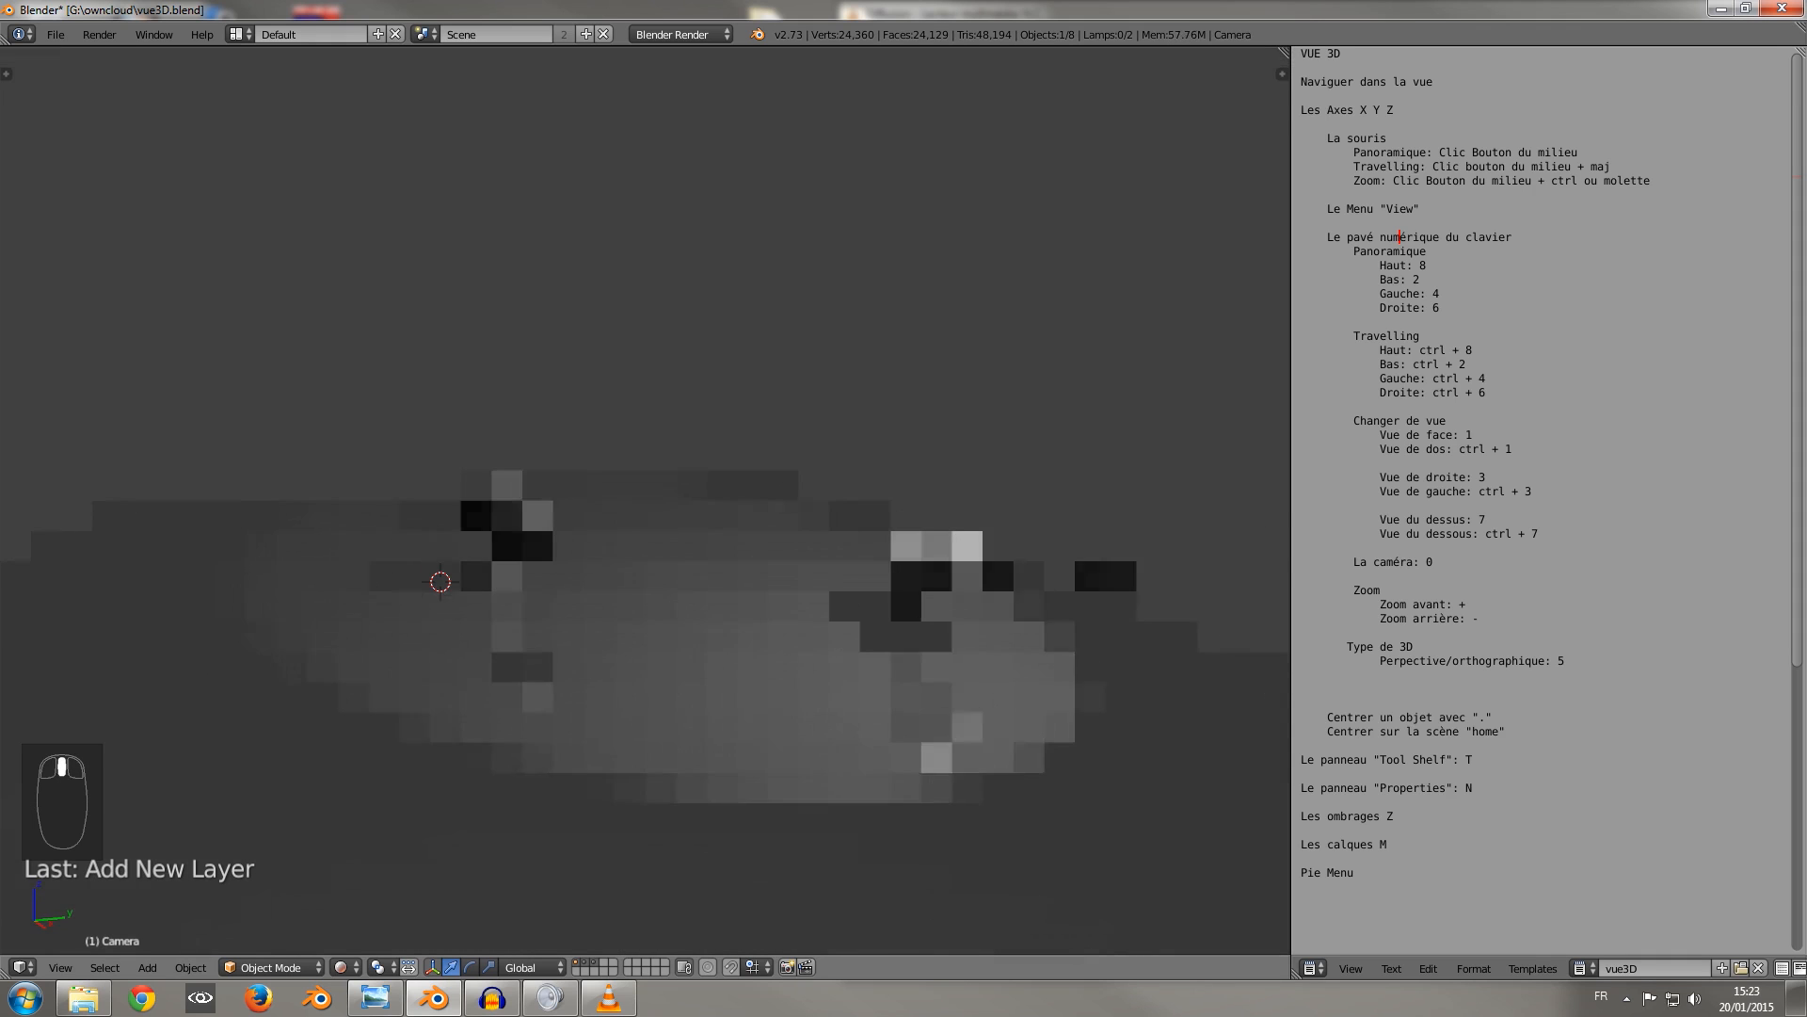
Set the viewport shading back to Solid and view the scene from the front side.
click(345, 967)
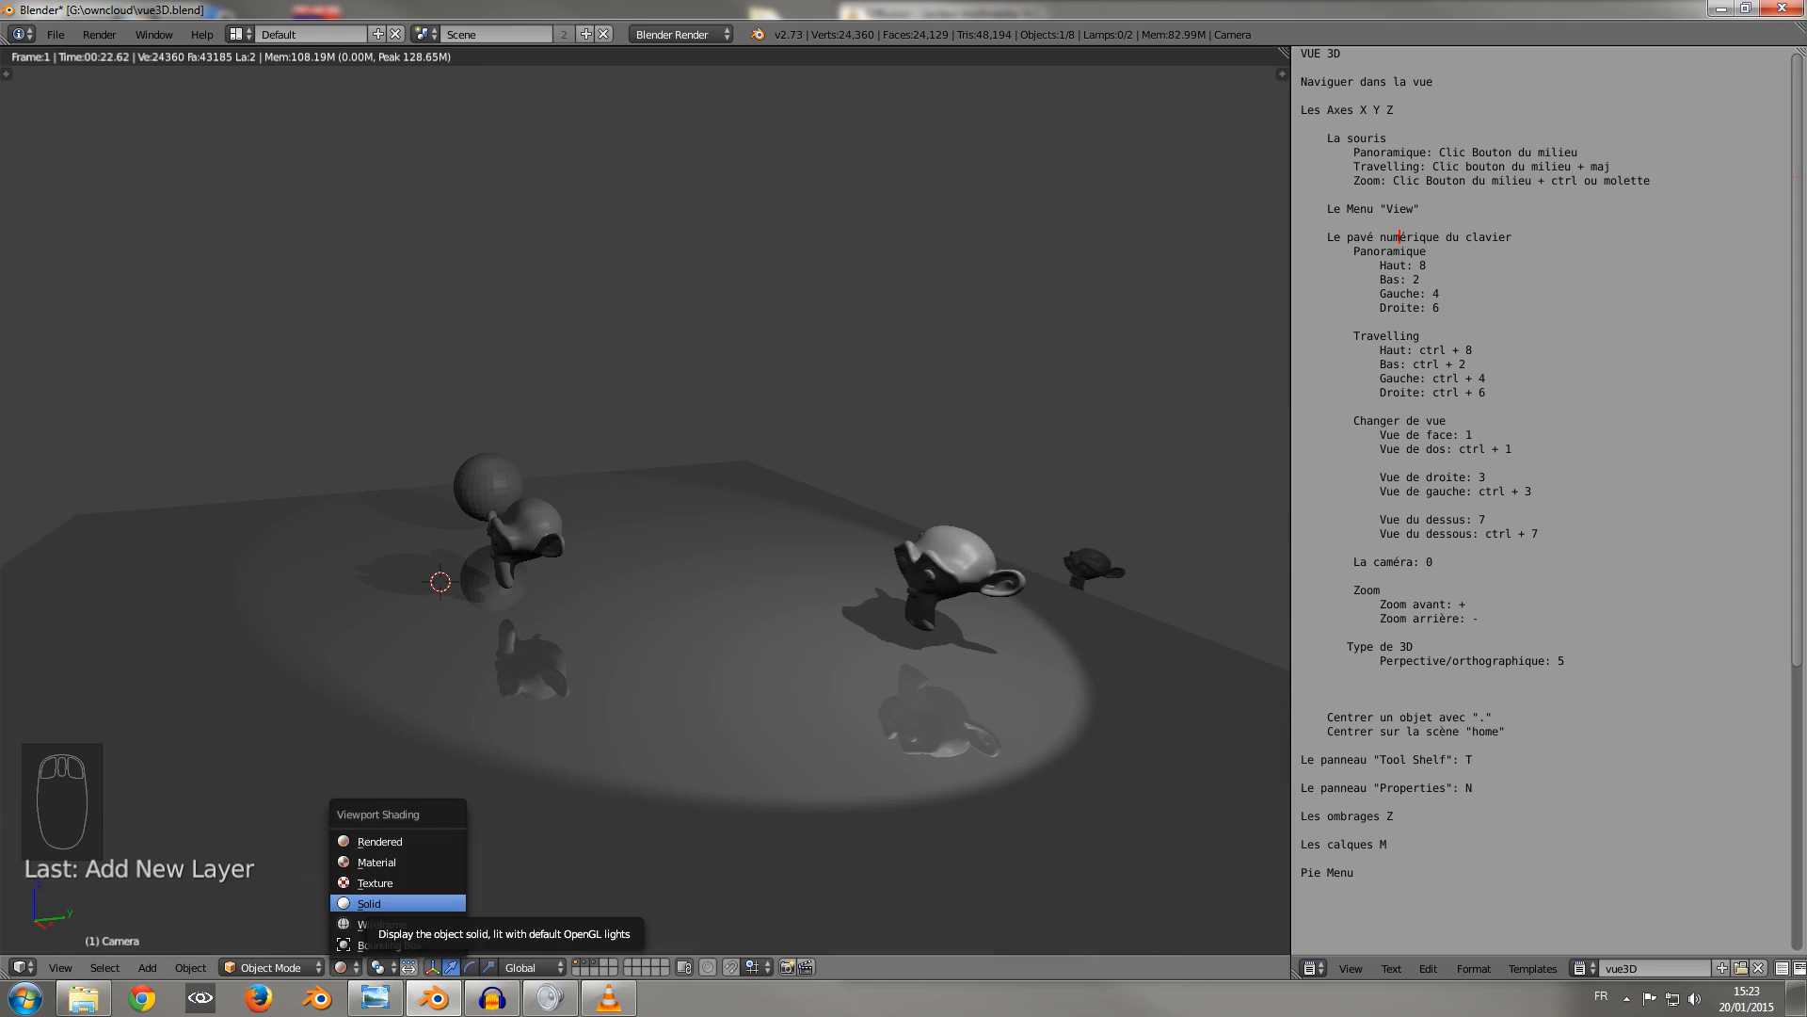
click(369, 903)
middle_drag(640, 565, 715, 574)
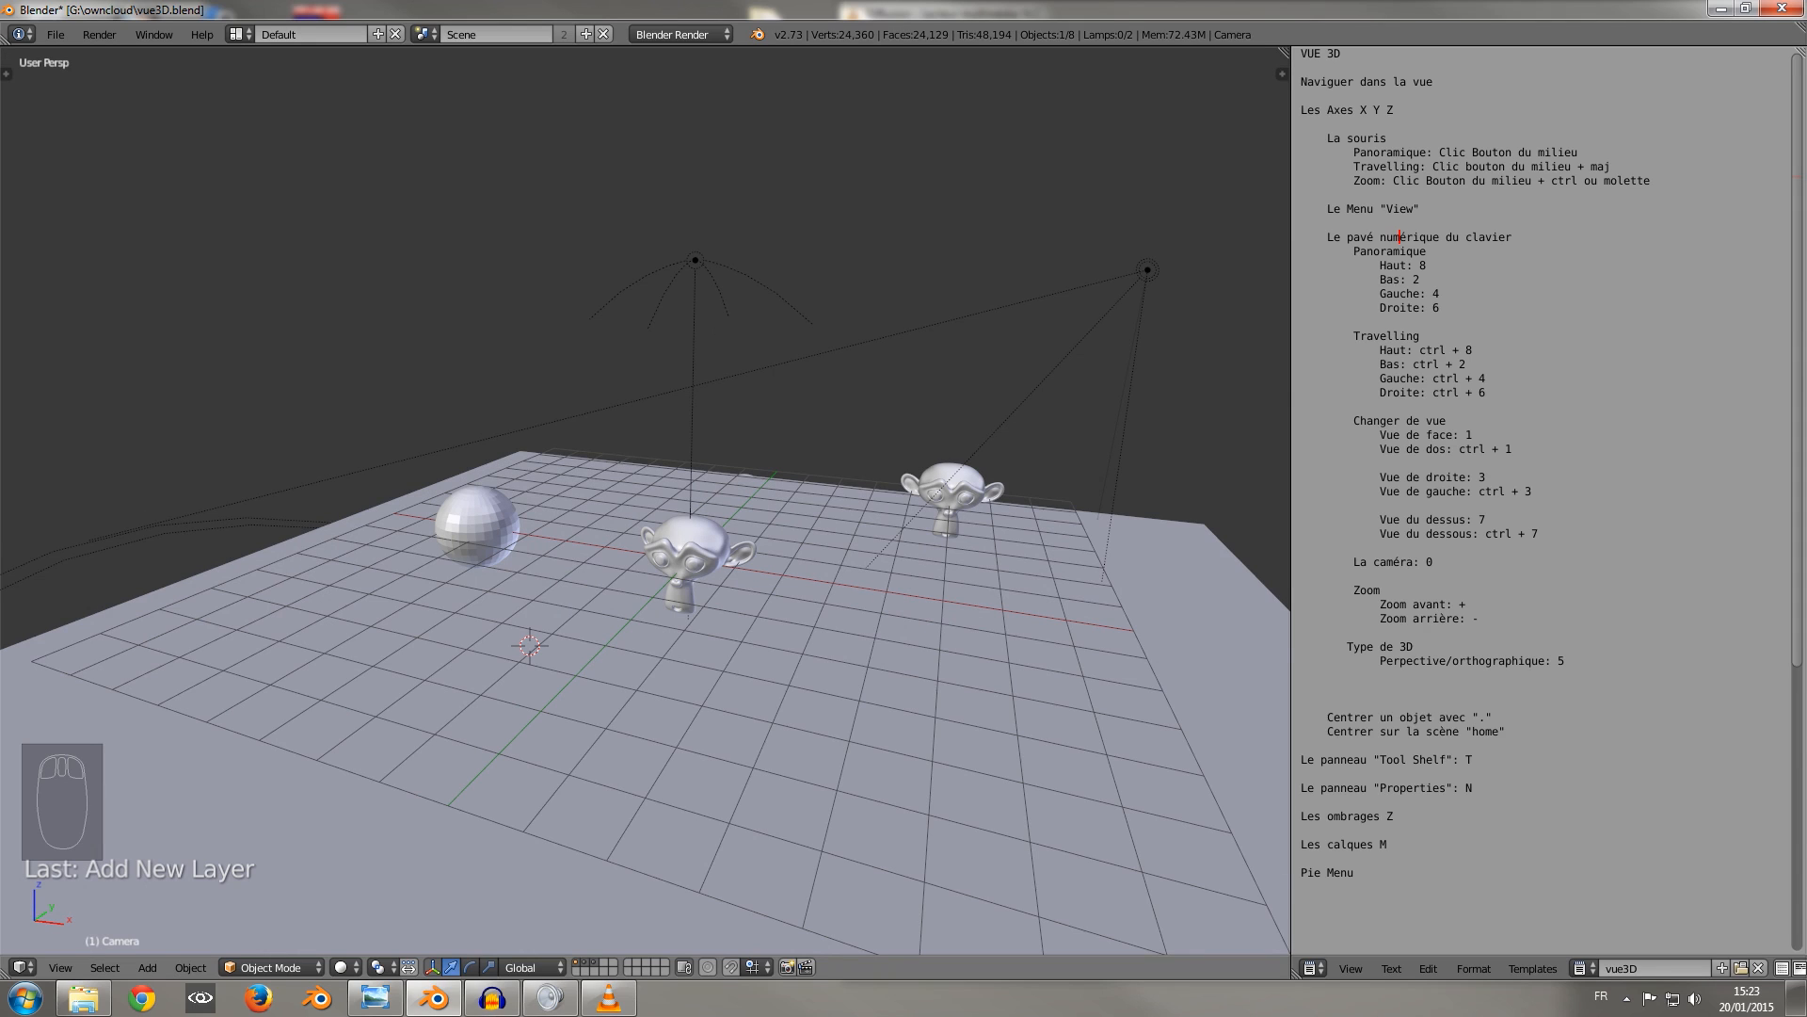
Display layers 1, 2 and 3 one at a time to examine their contents, then layer 10.
mouse_move(491, 1000)
click(589, 962)
click(577, 962)
click(585, 962)
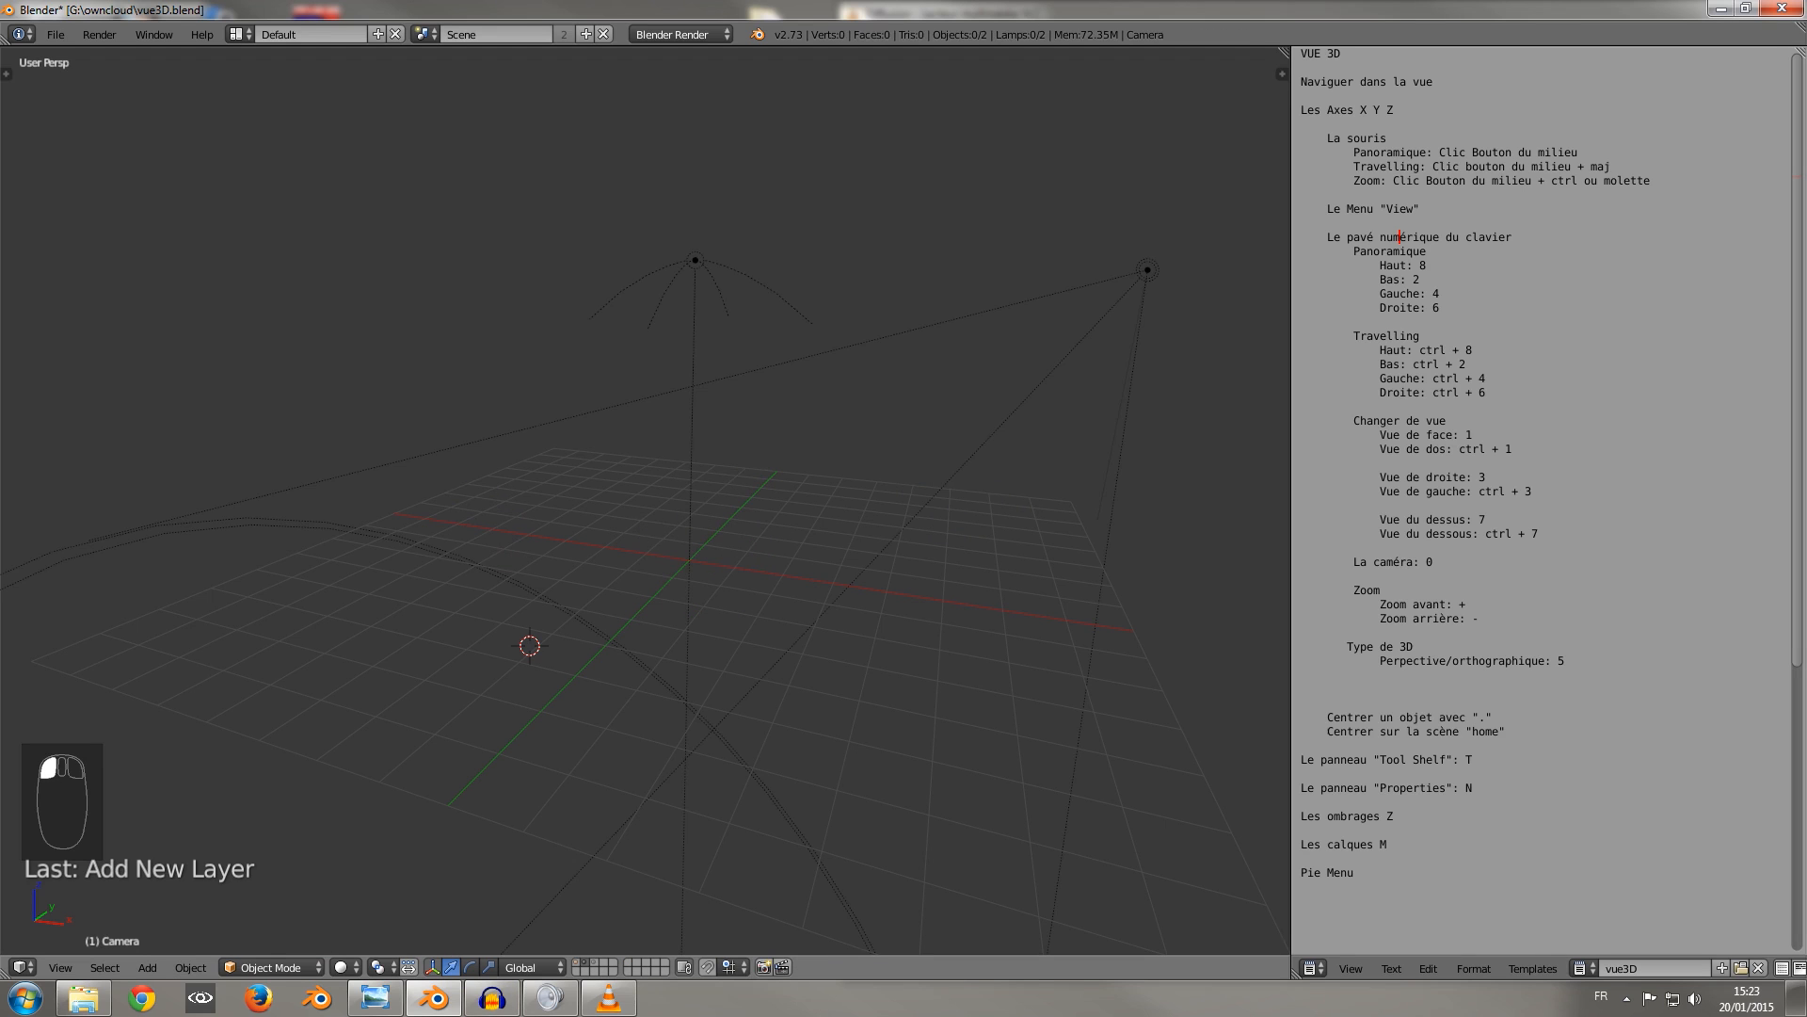
click(594, 963)
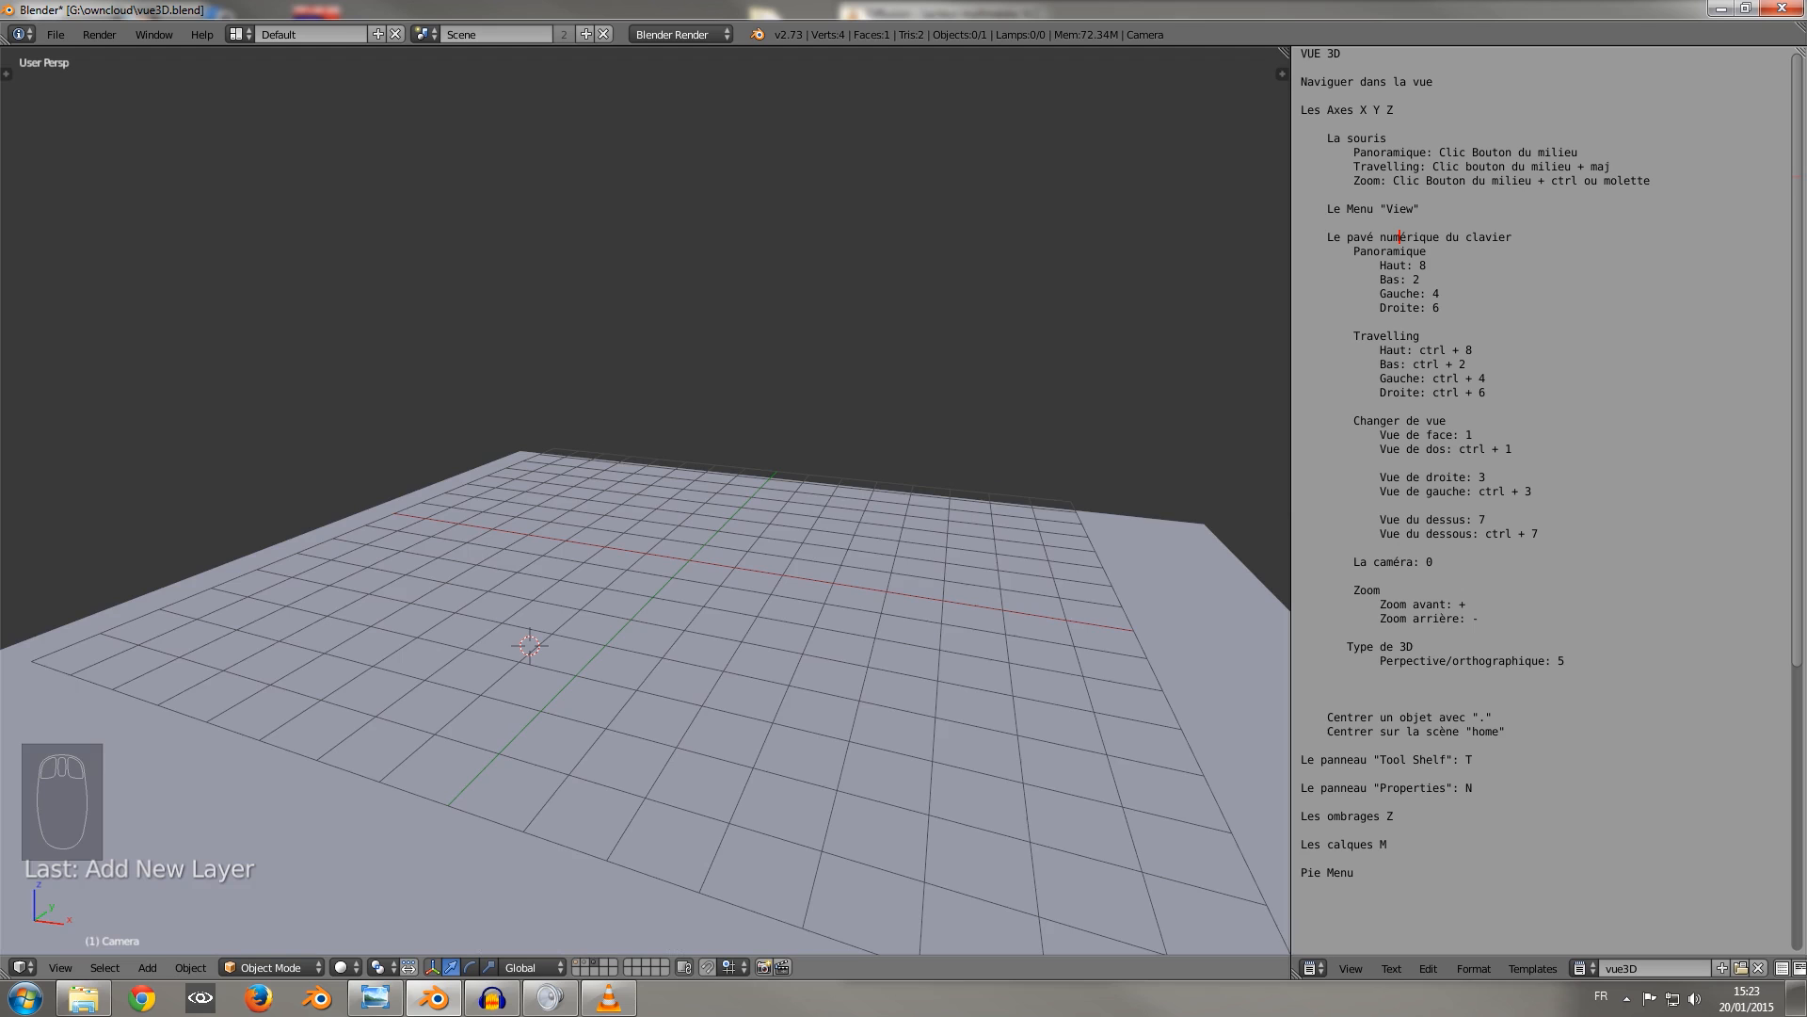
click(576, 962)
click(585, 962)
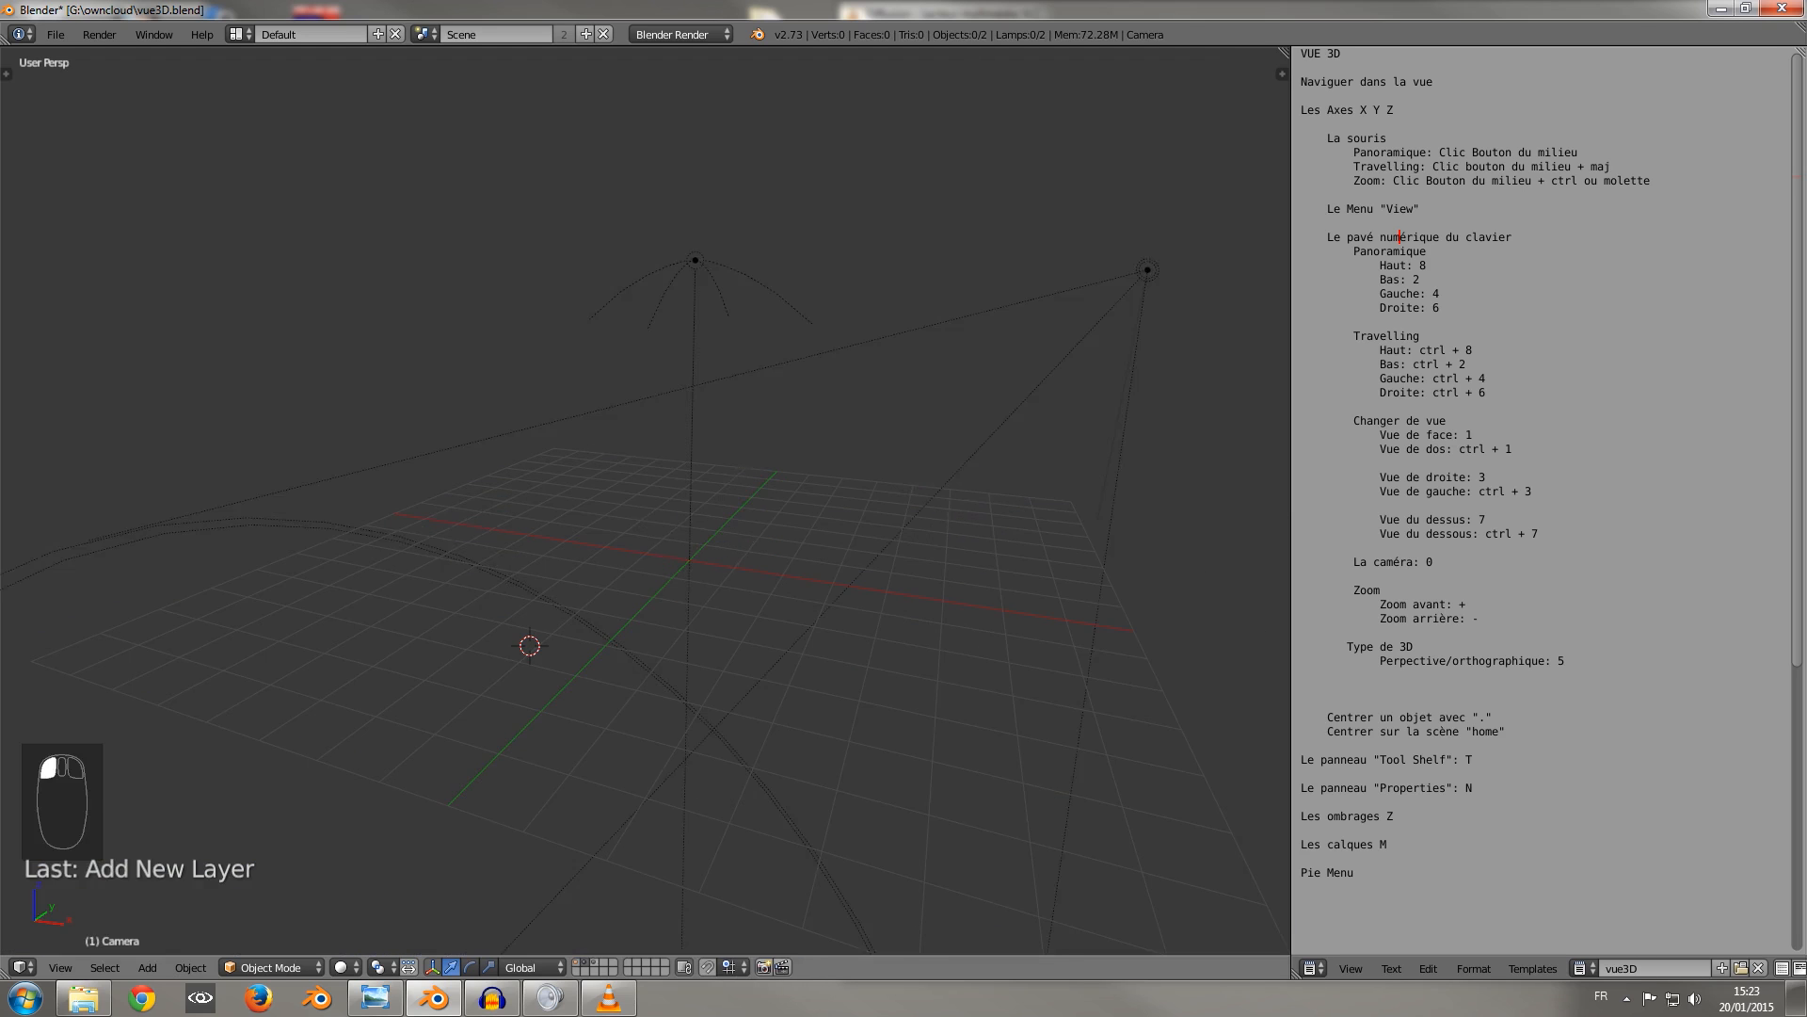
click(594, 962)
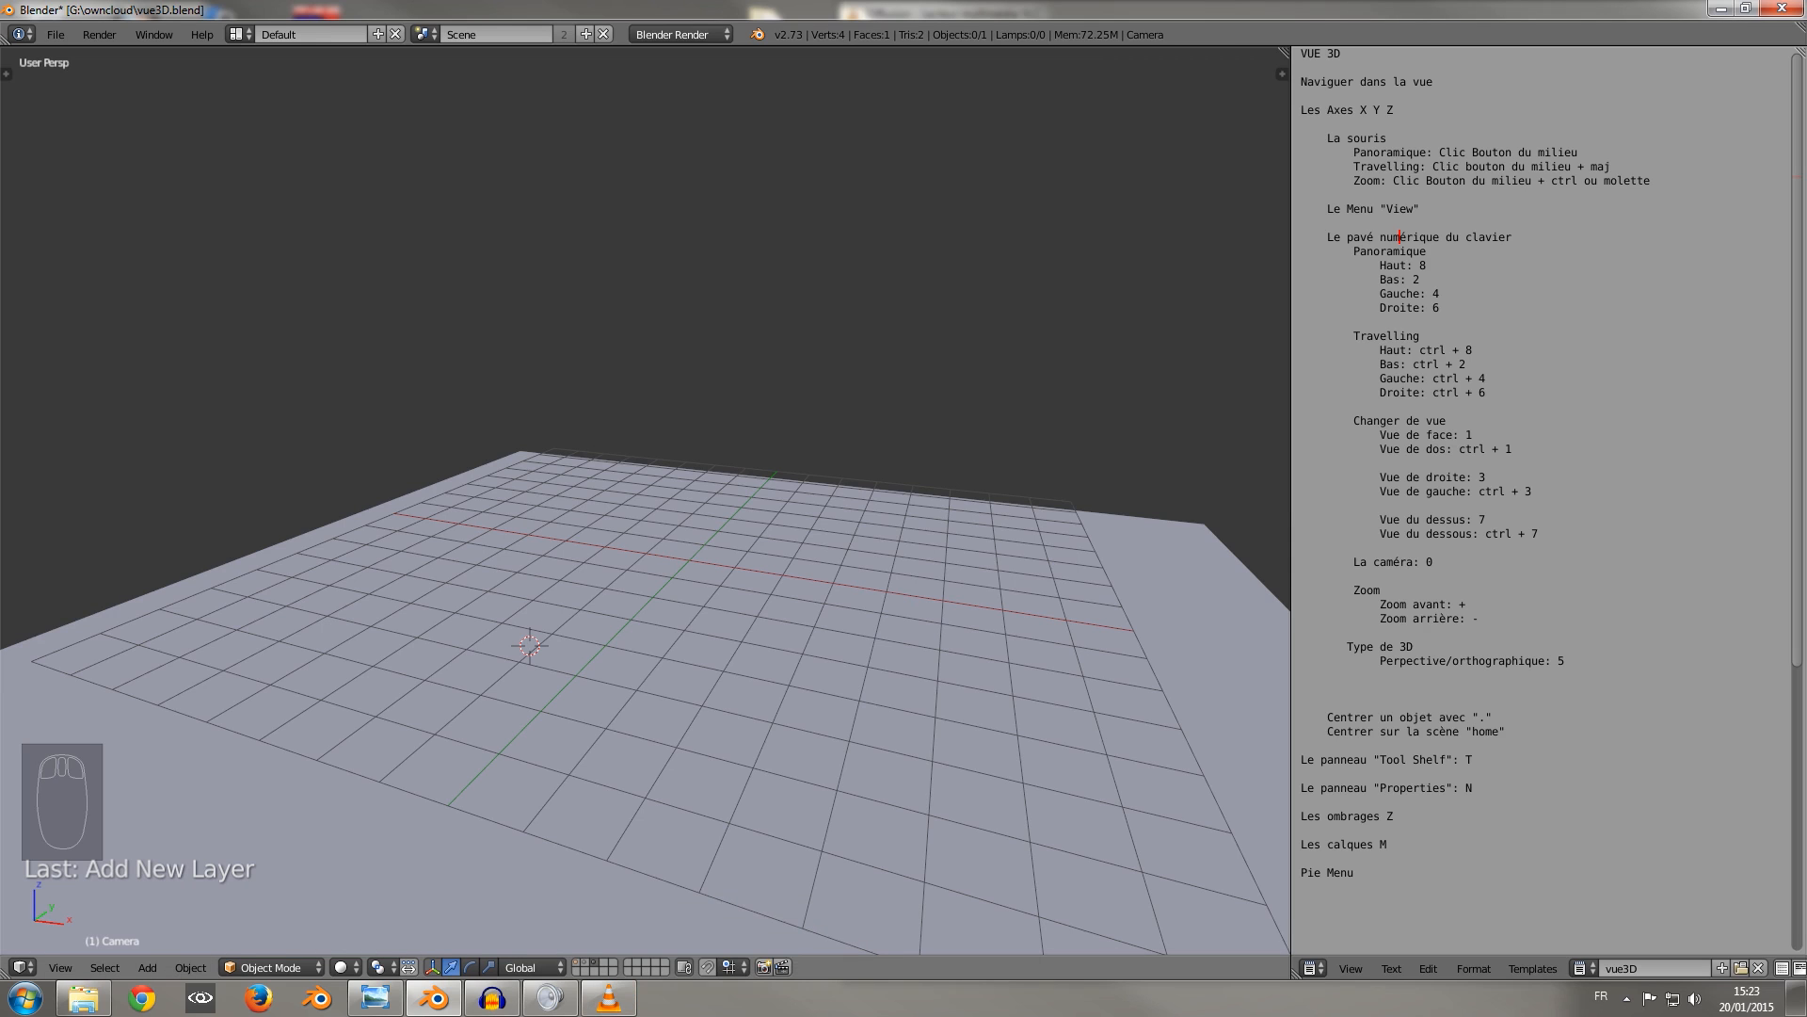
click(664, 962)
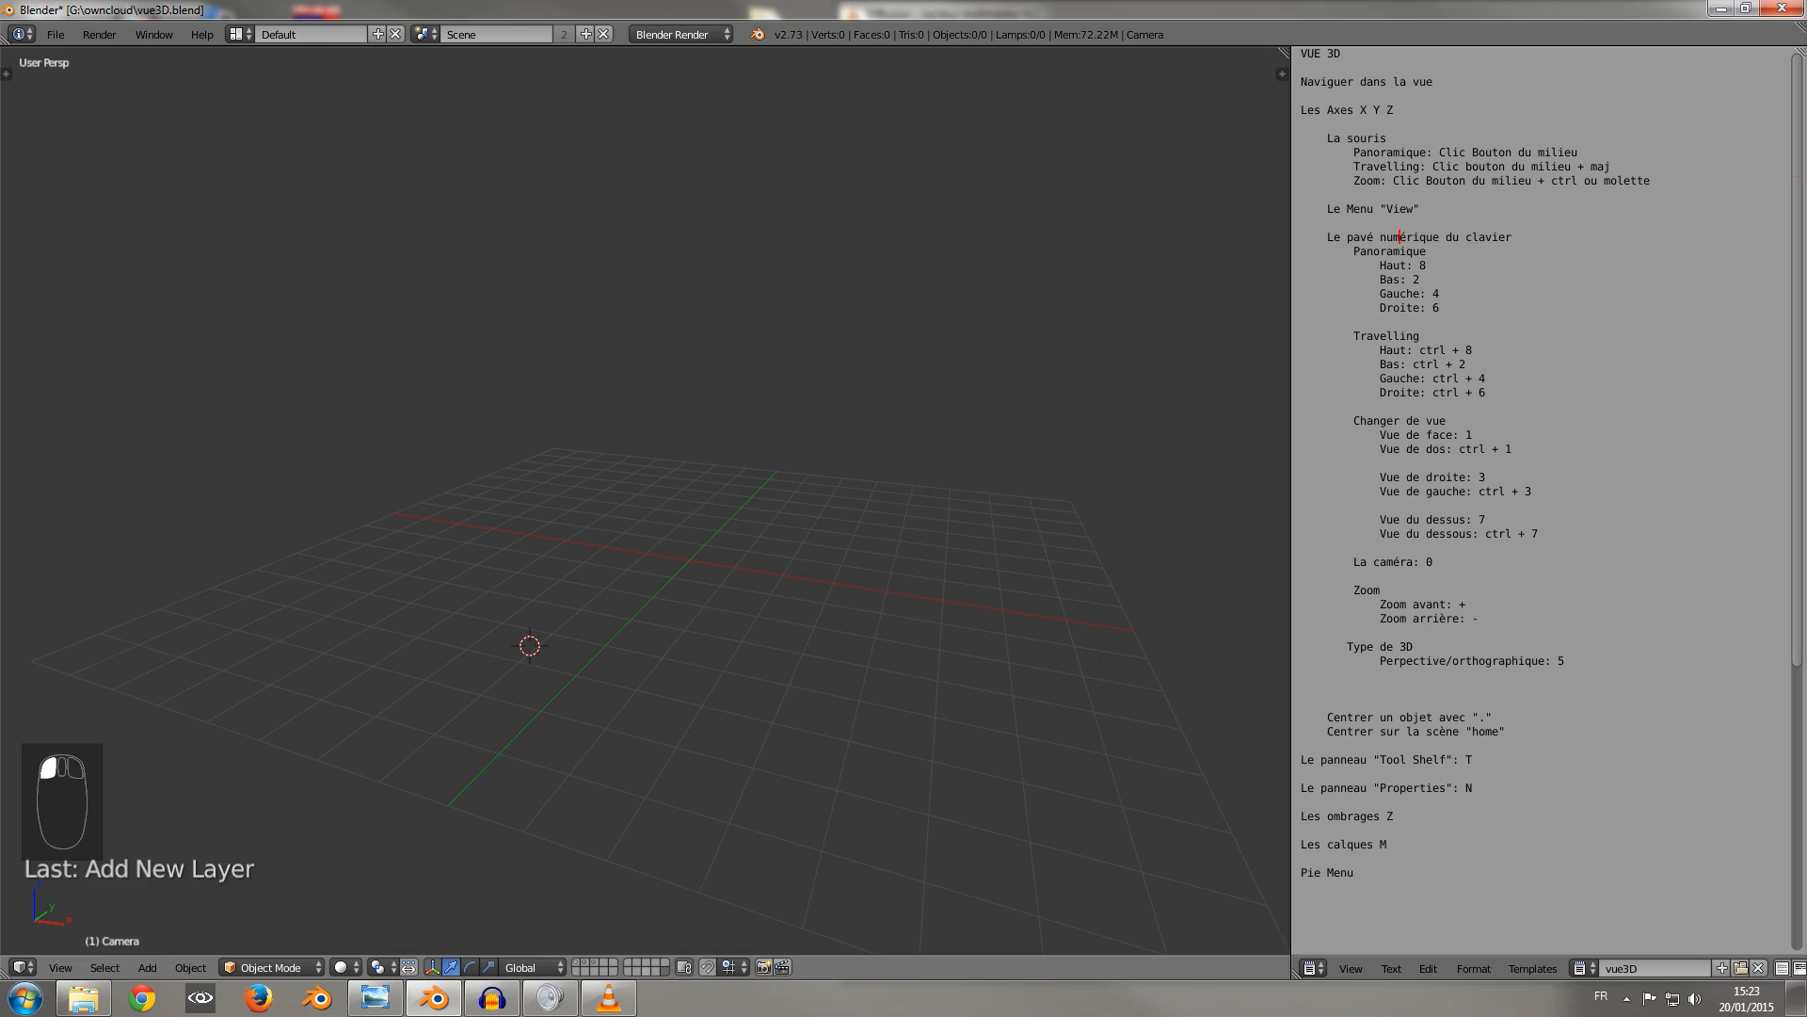
Display layers 1, 2 and 3 together, showing the objects, lamps and floor plane.
click(577, 962)
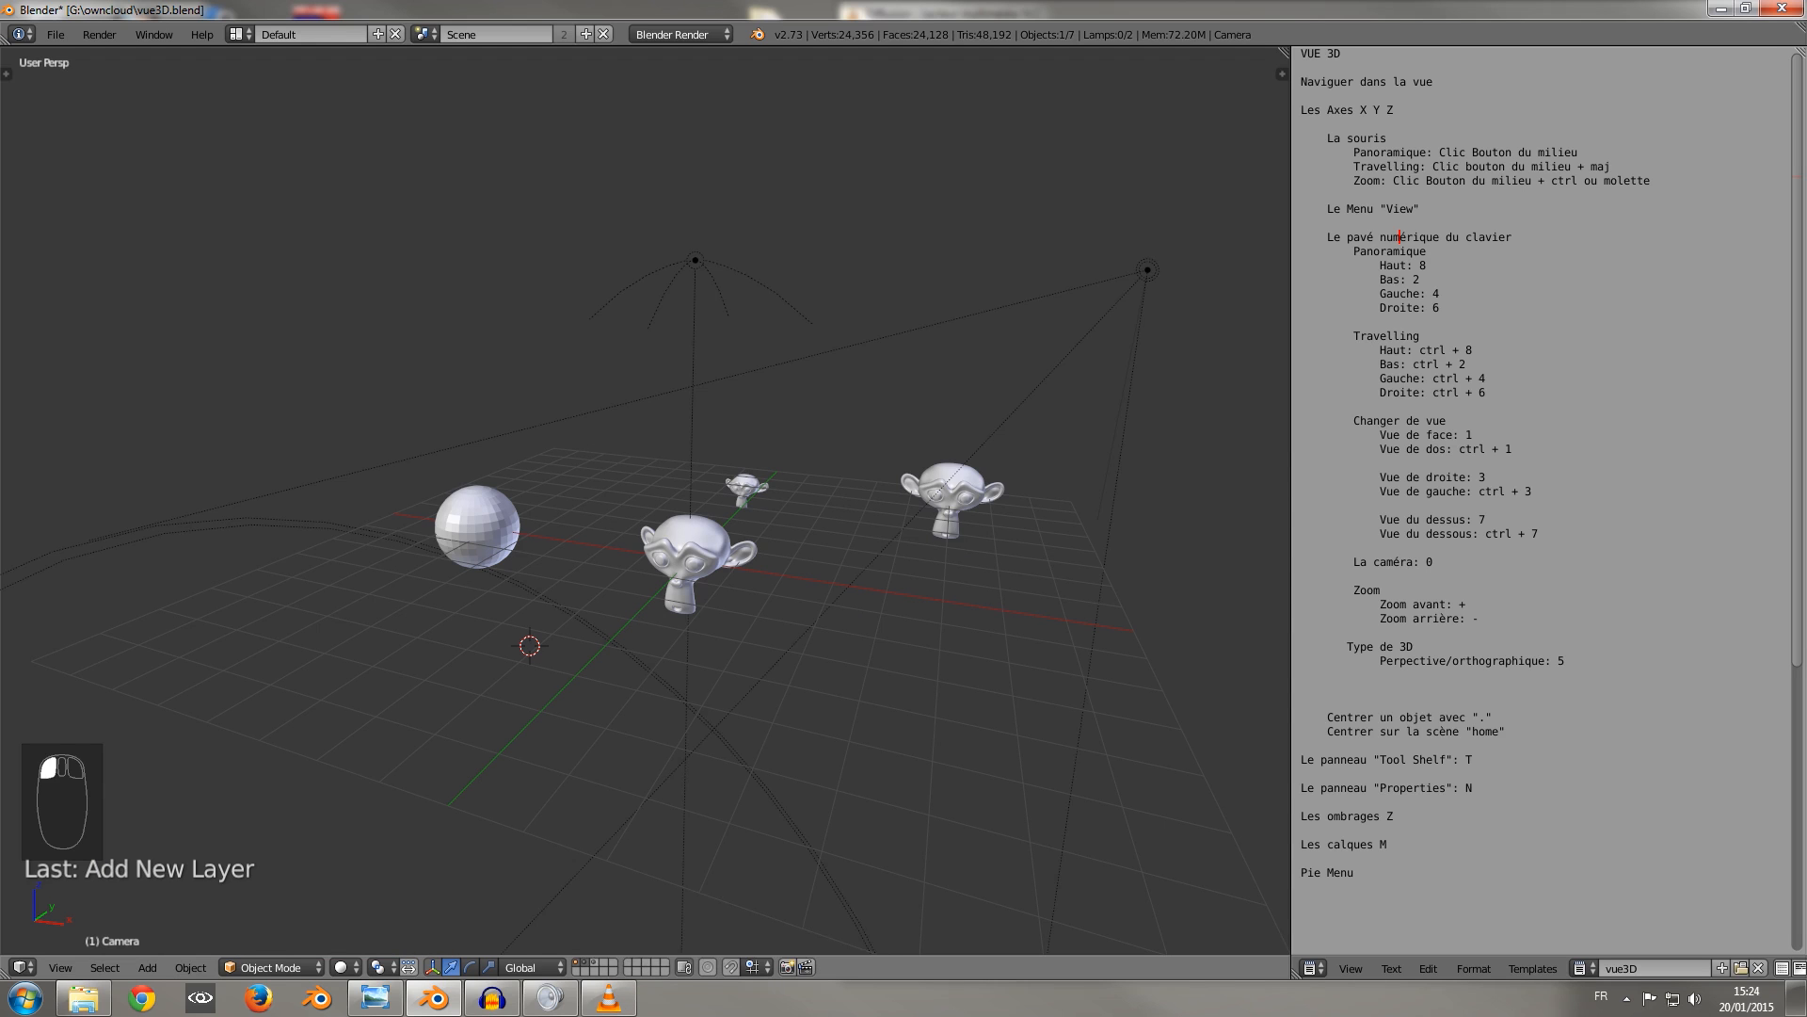
shift+click(594, 962)
middle_drag(688, 622, 649, 612)
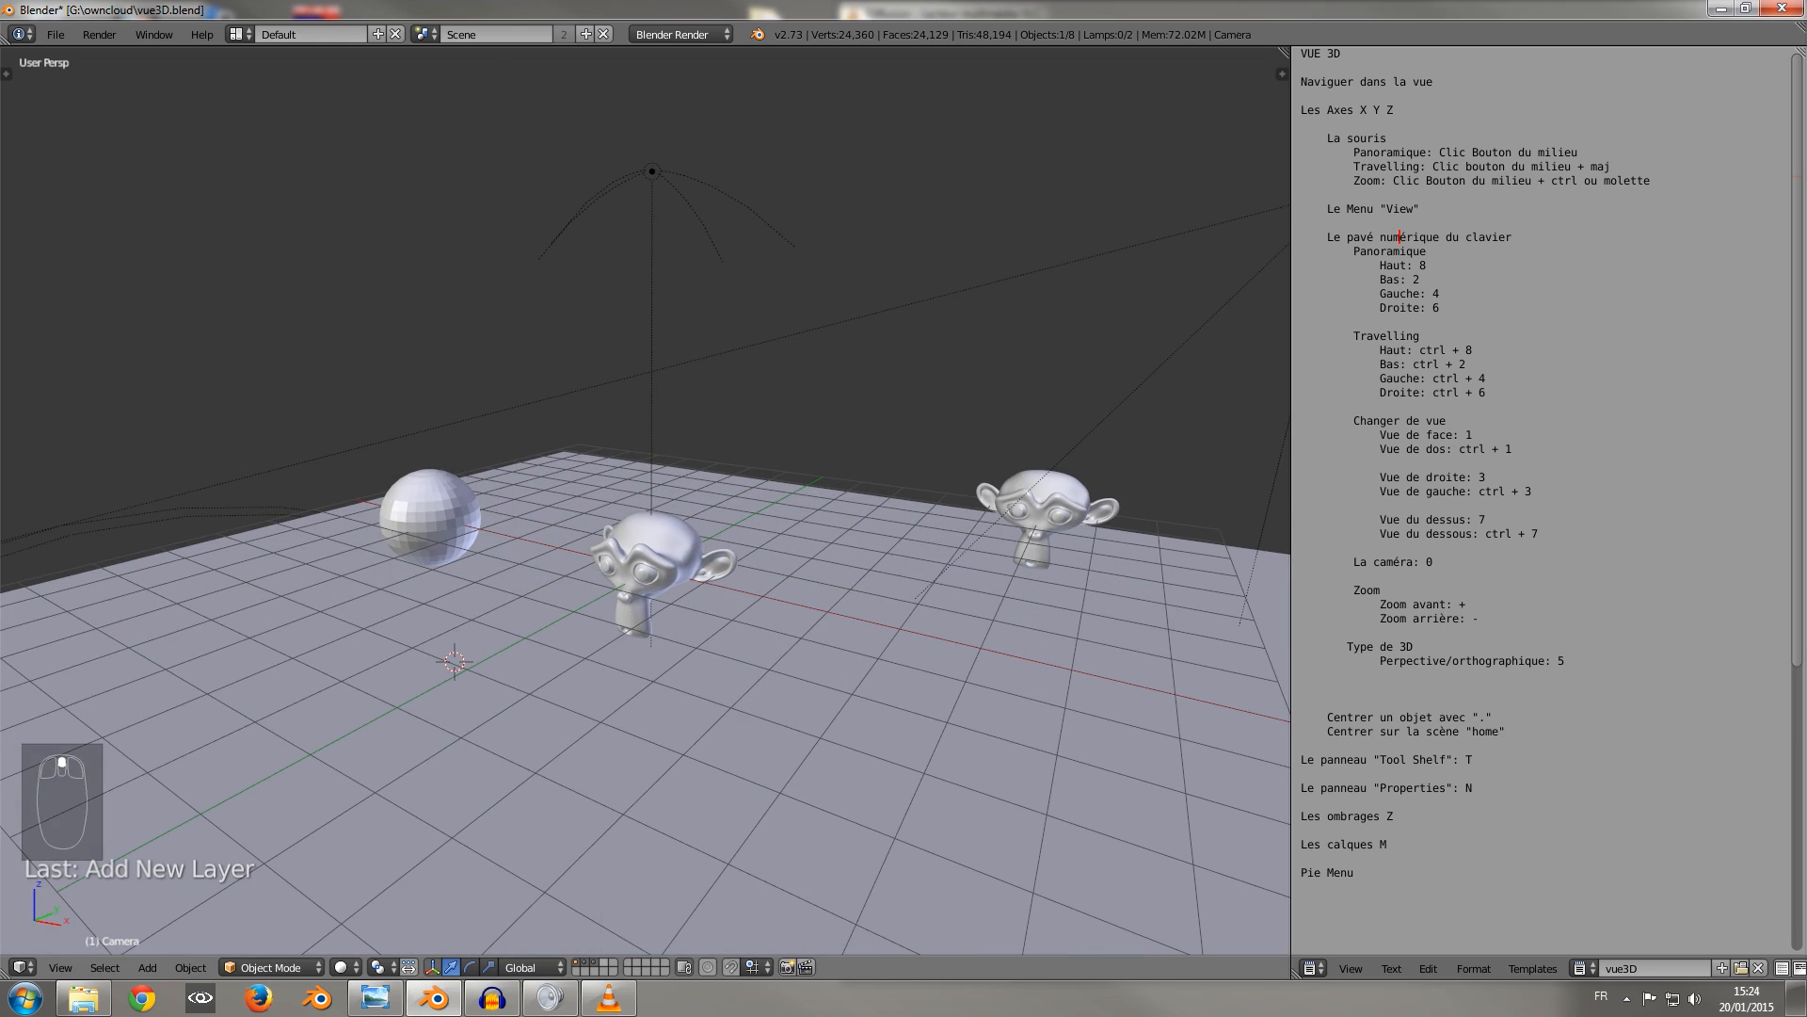
Hide layers 1 and 2, leaving layer 3 displayed, and select the floor plane.
shift+click(585, 962)
shift+click(576, 962)
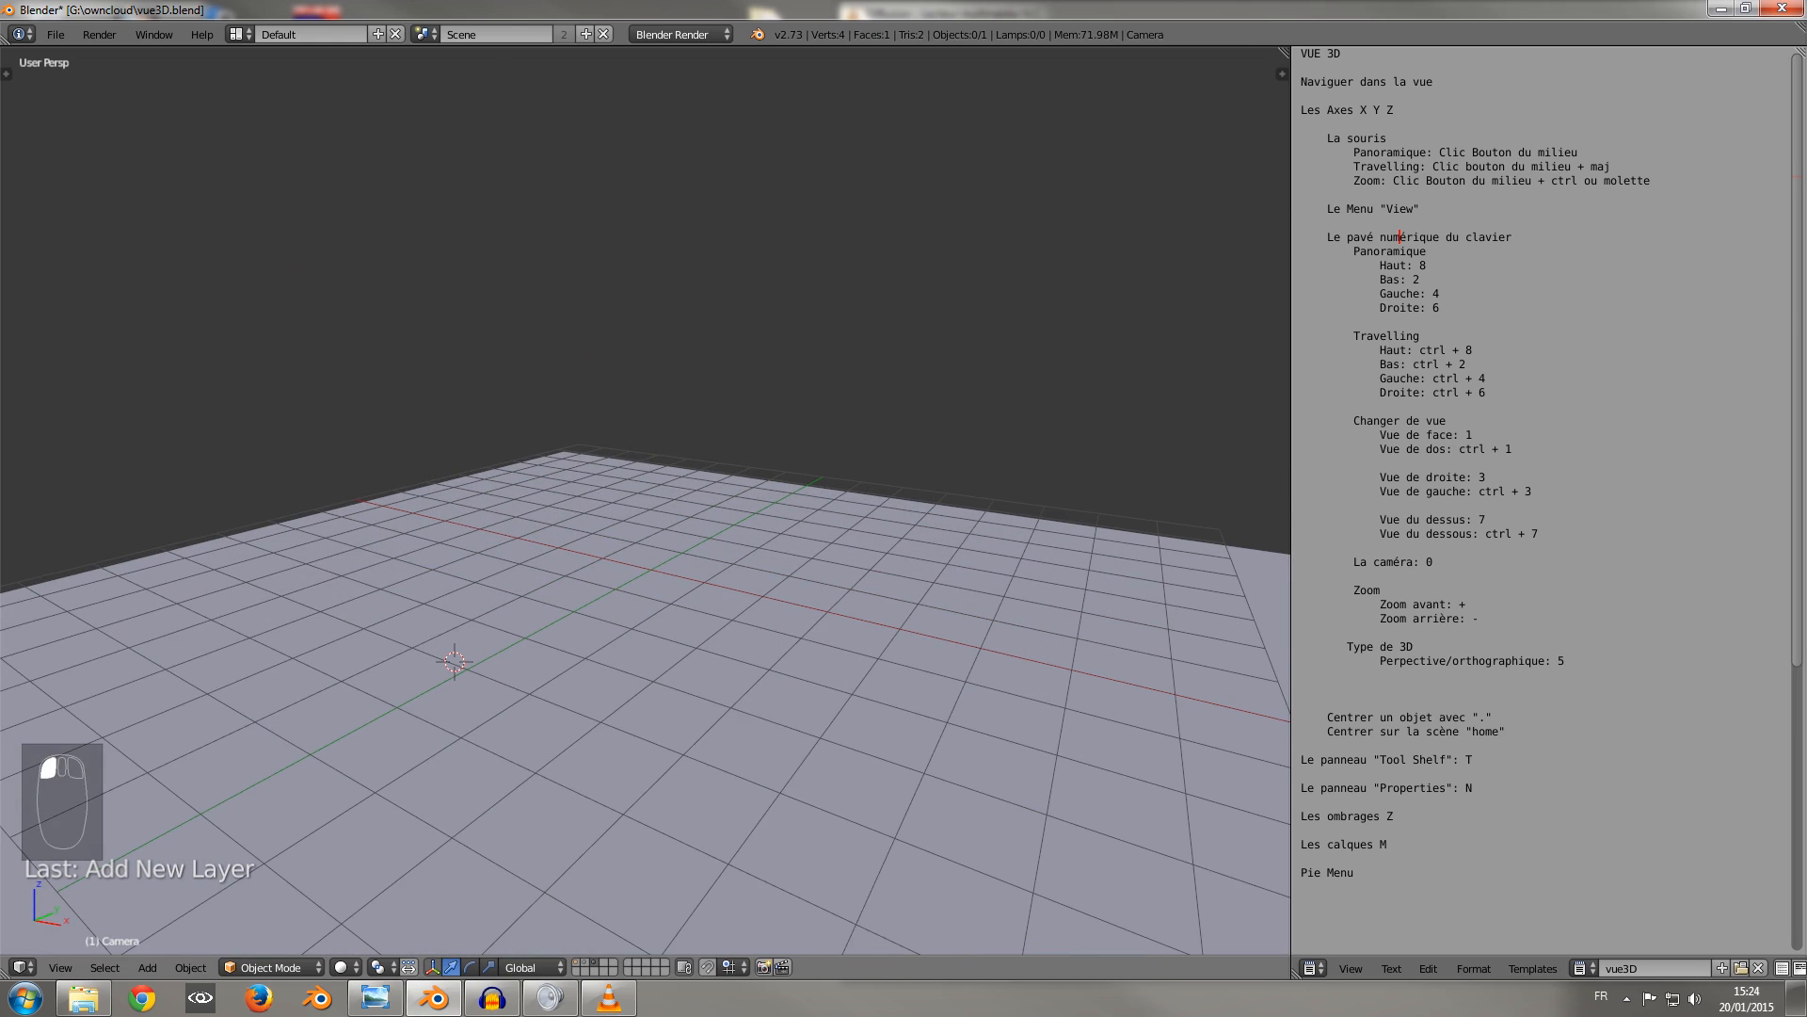
shift+middle_drag(612, 678, 683, 636)
right_click(683, 636)
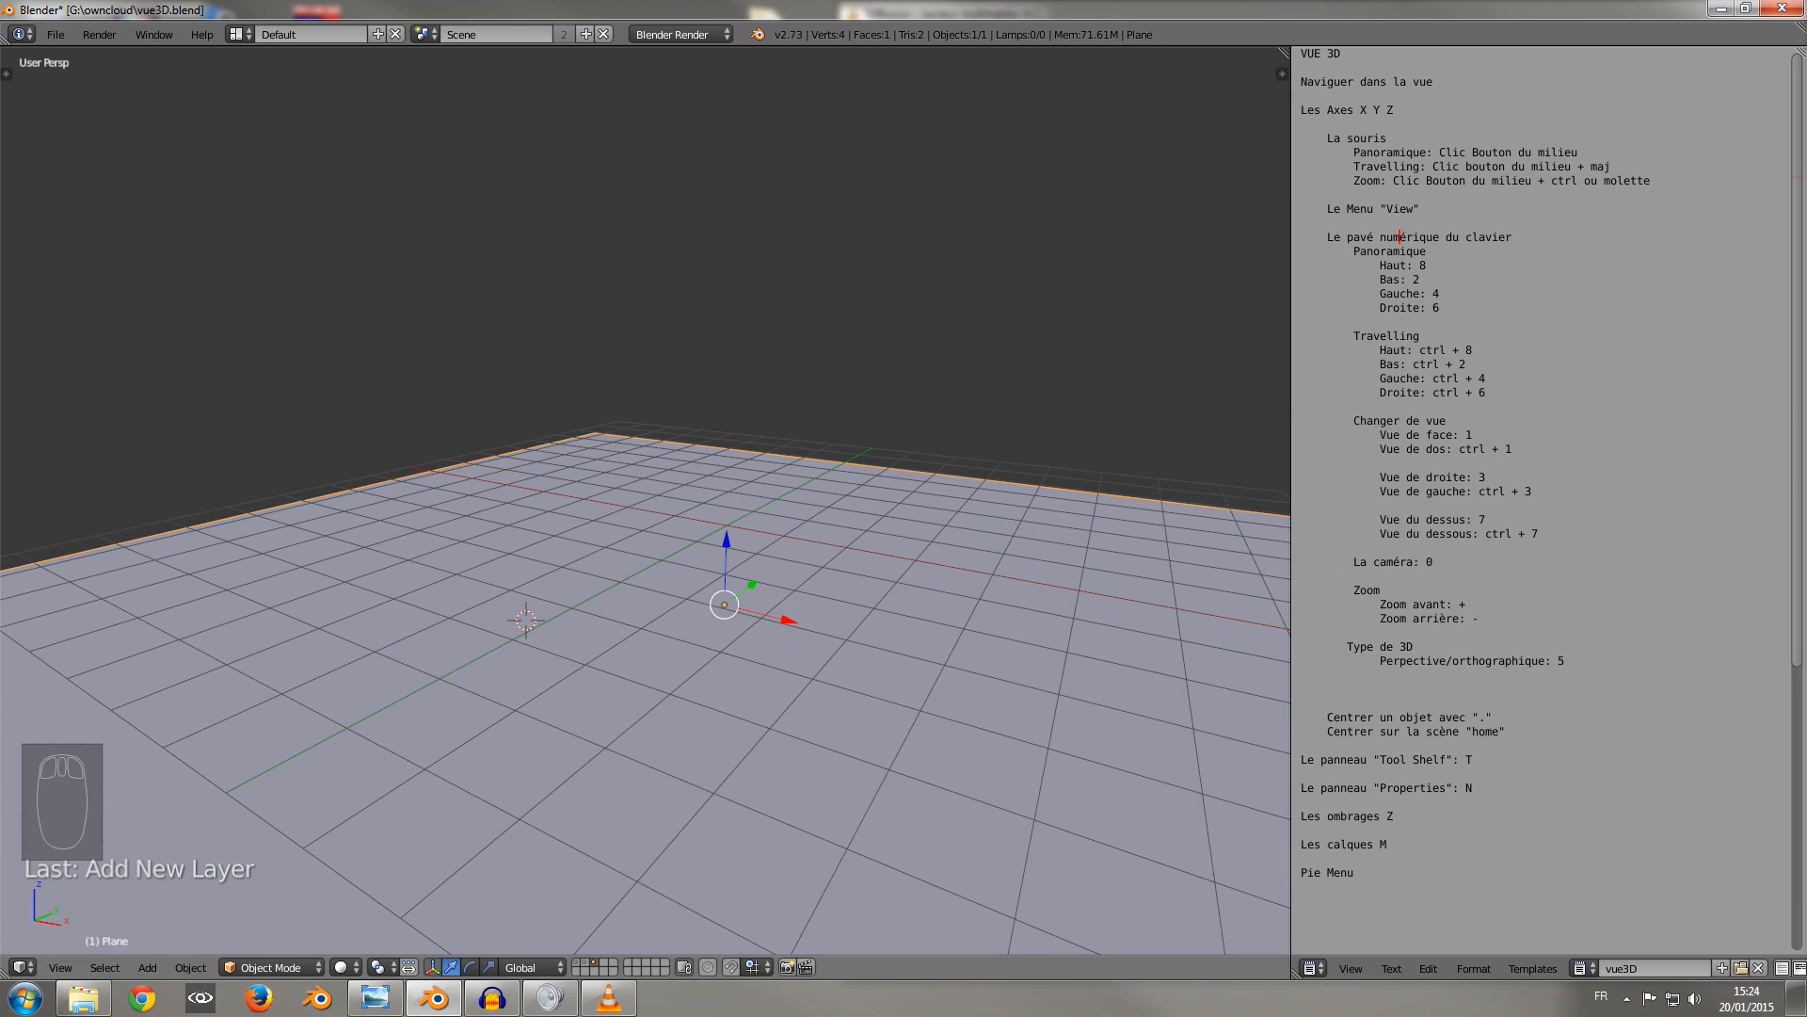
Move the selected floor plane from layer 3 to layer 2.
key(m)
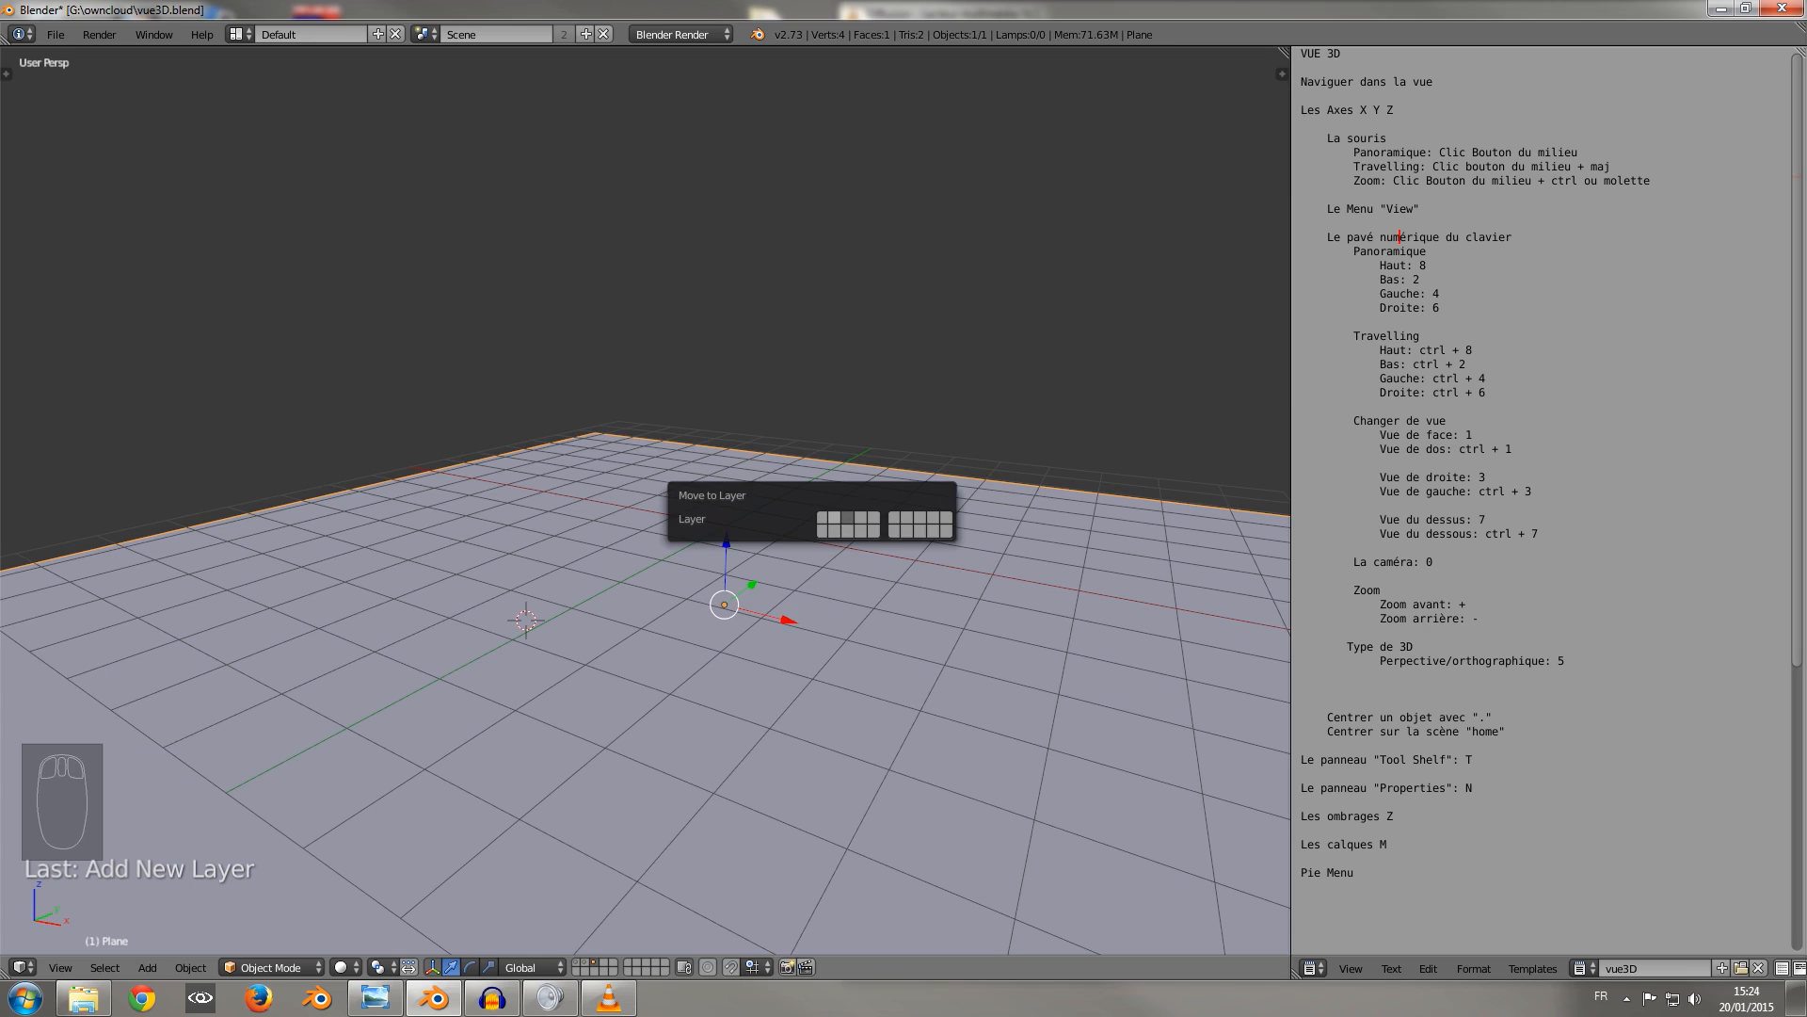
click(835, 517)
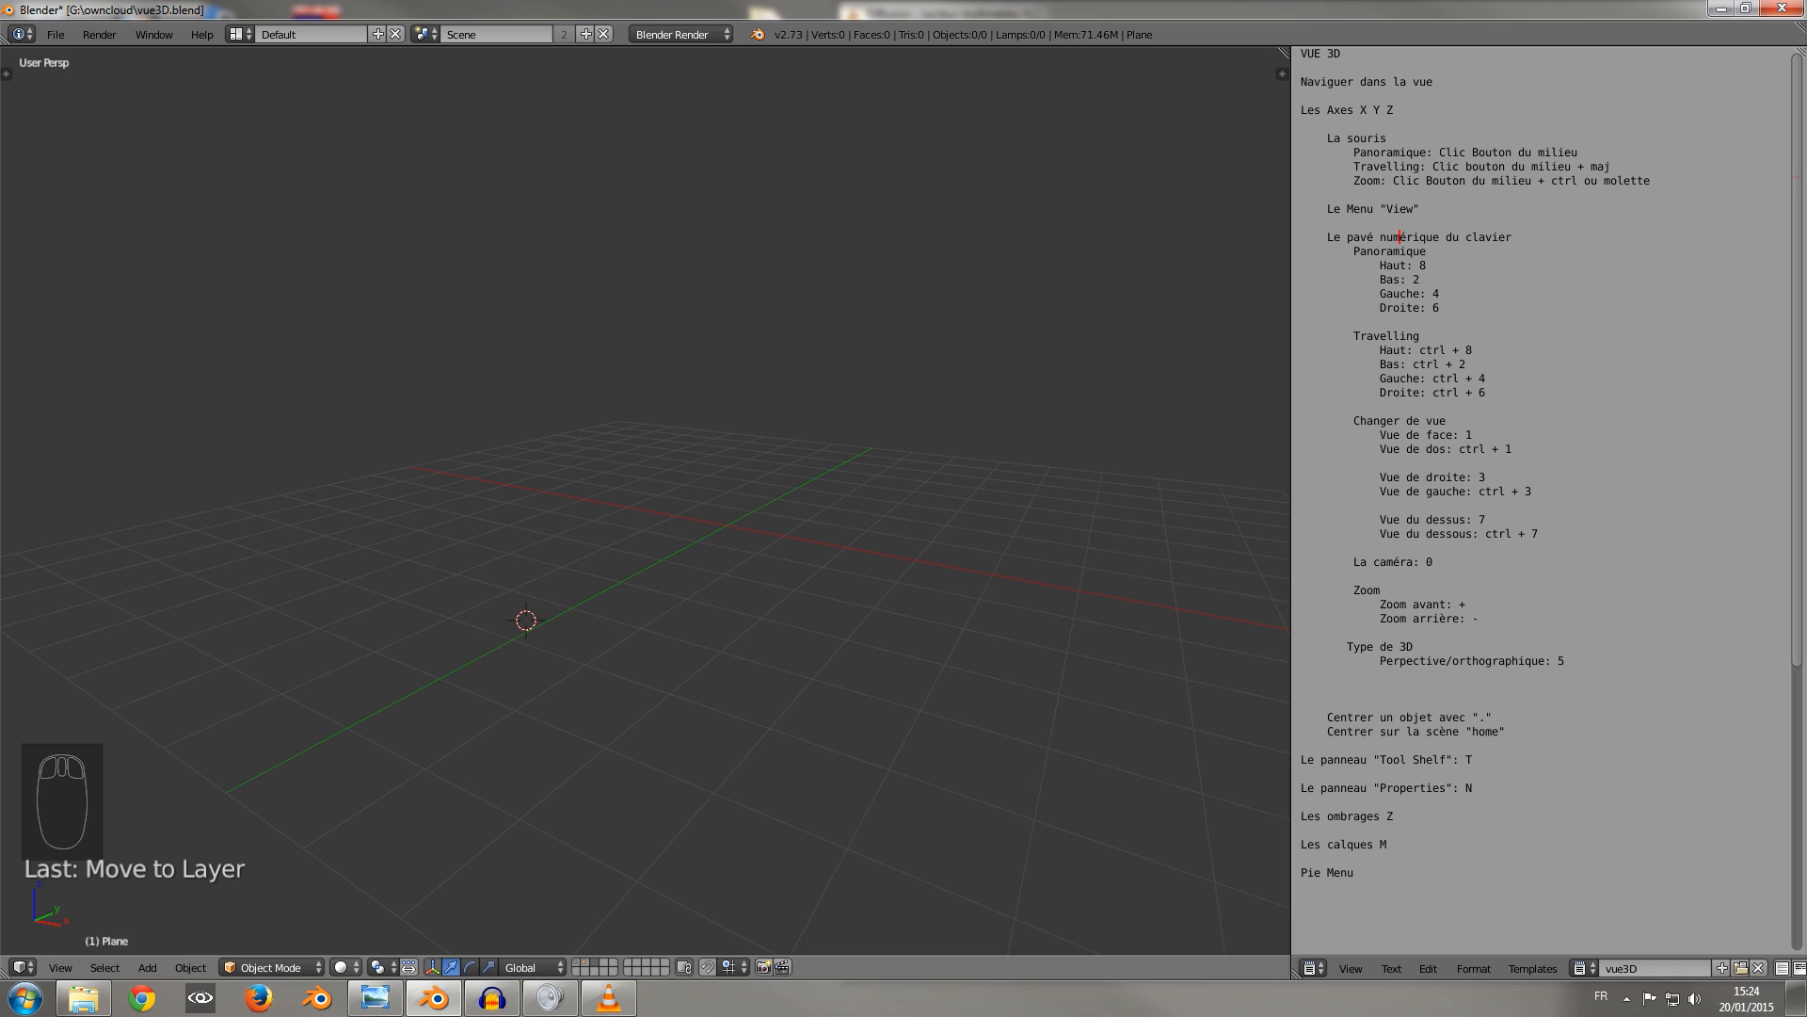
Enable the Pie Menus Official add-on in the user preferences and minimise the preferences window.
click(347, 968)
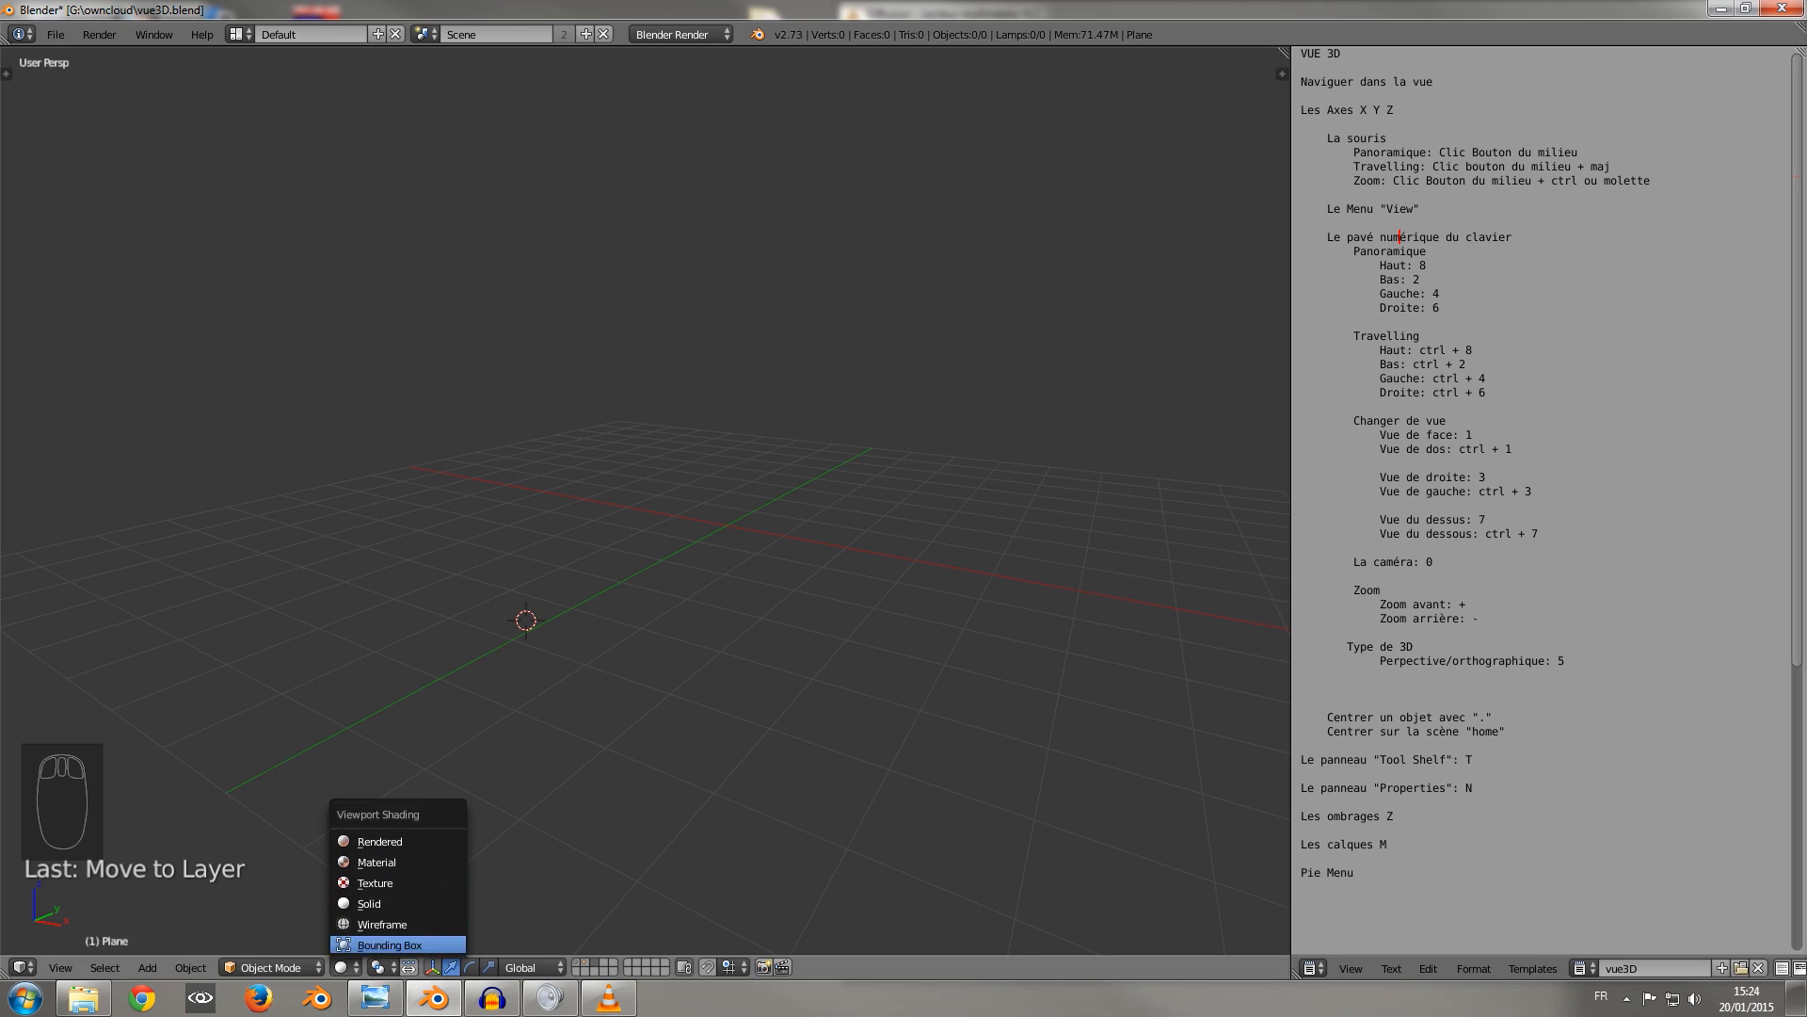
click(347, 968)
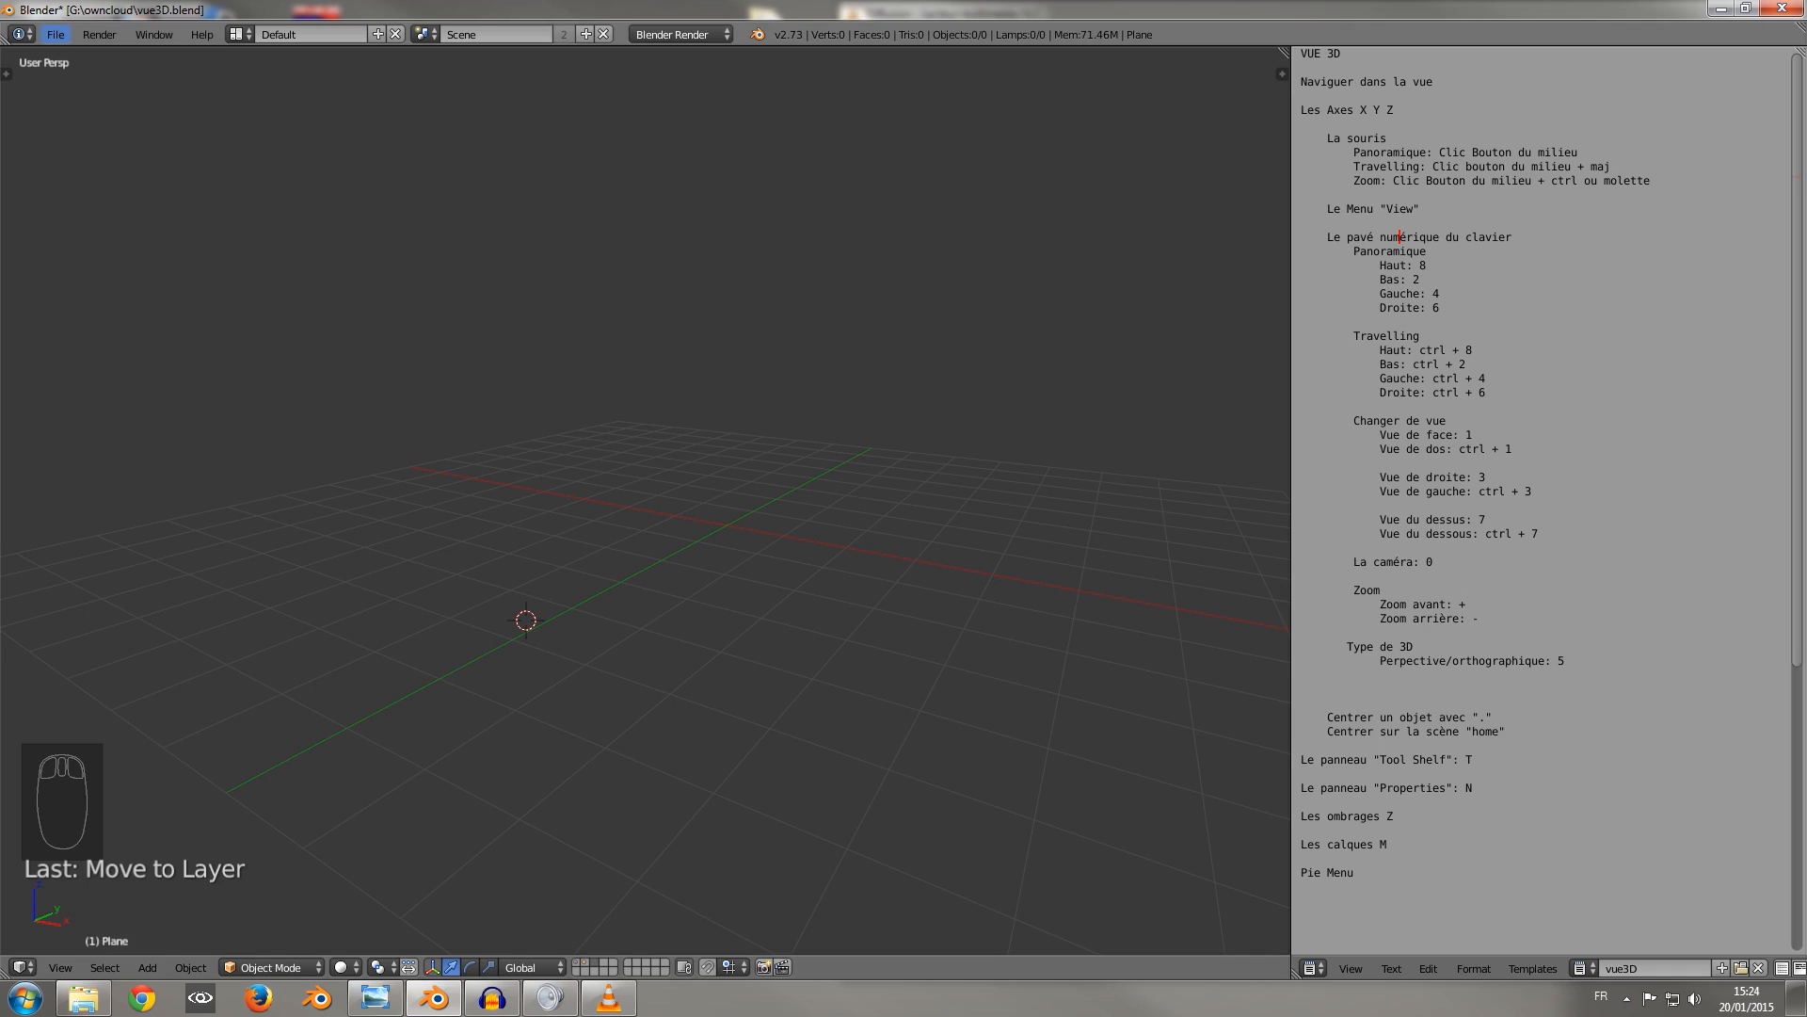
click(56, 34)
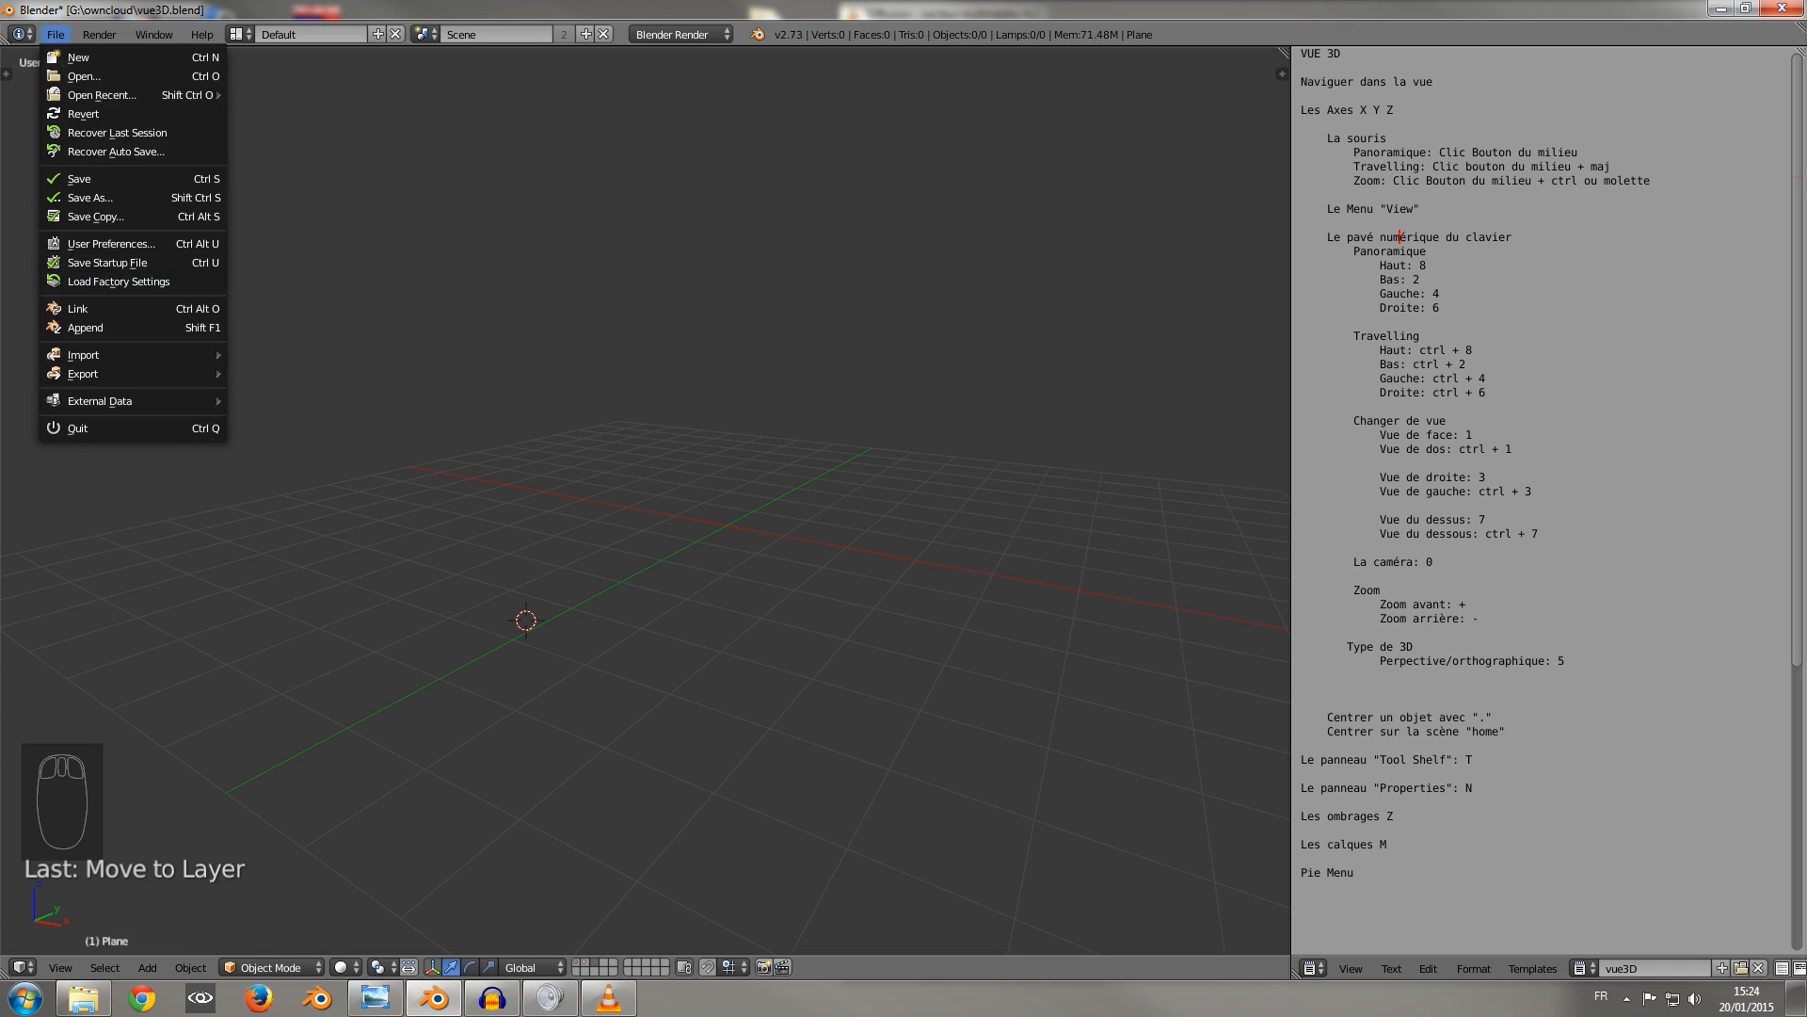
click(112, 244)
click(373, 69)
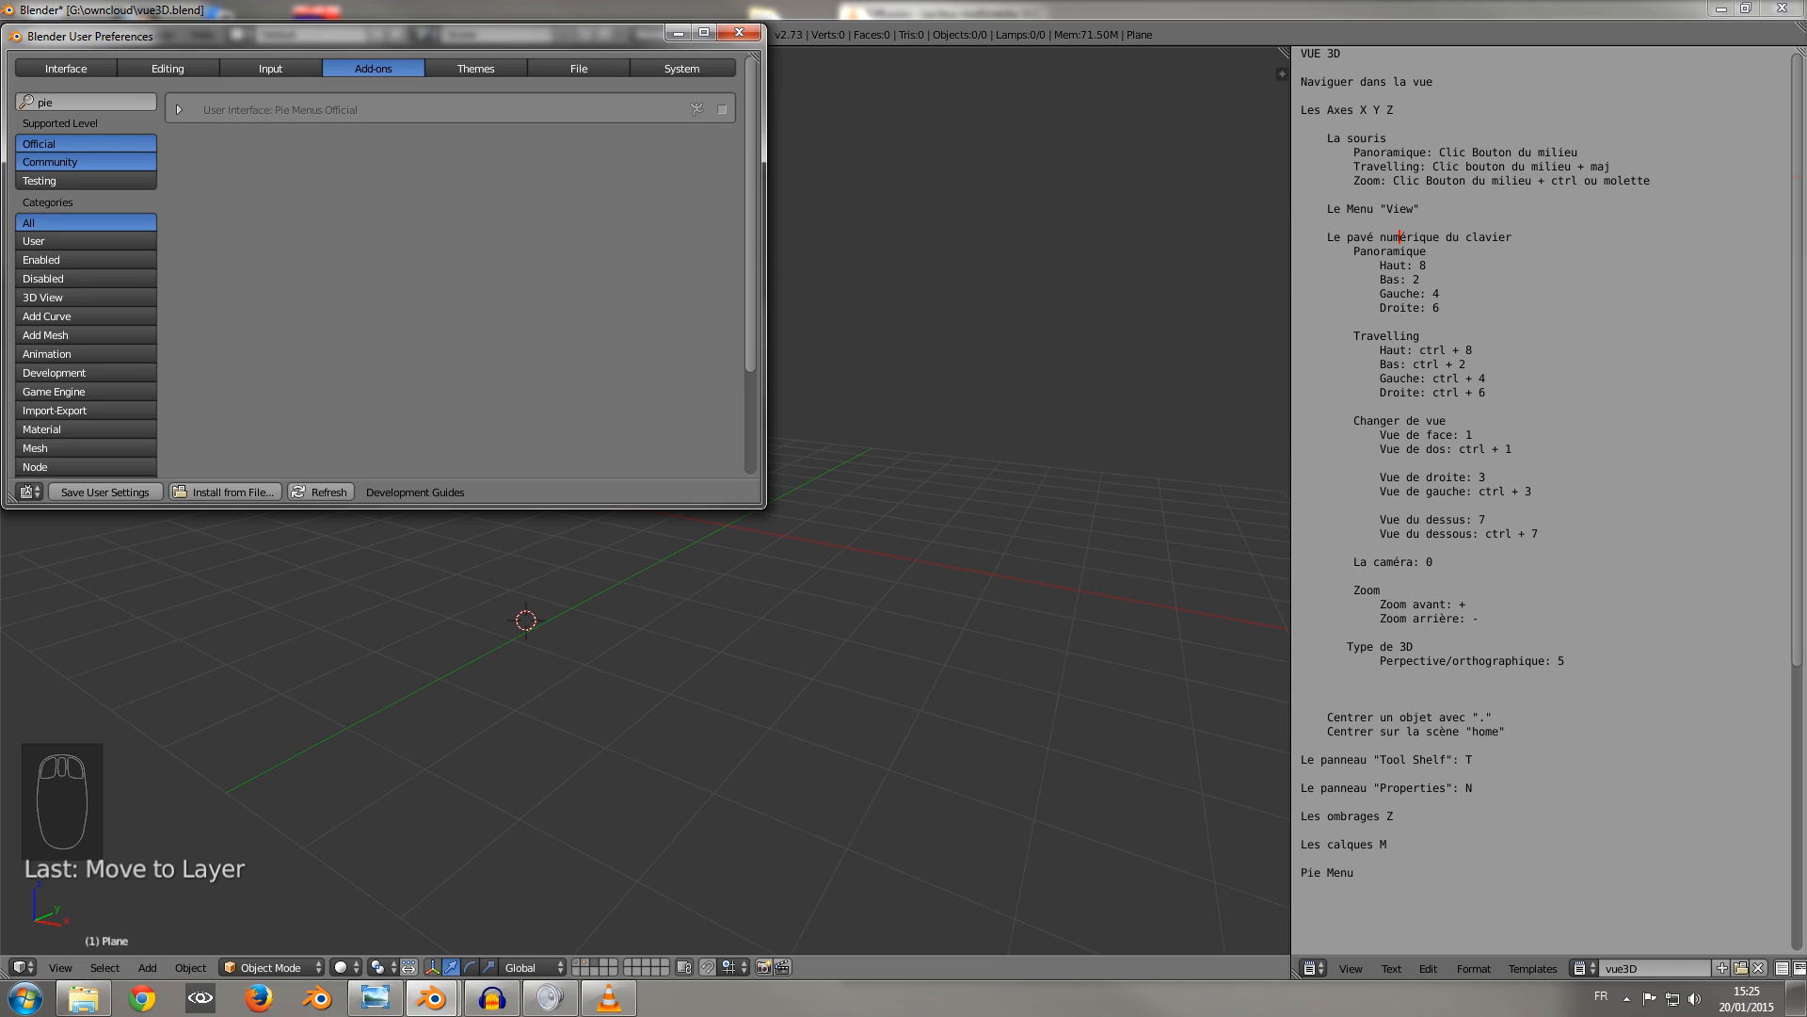
click(722, 109)
drag(659, 35, 1451, 140)
click(903, 32)
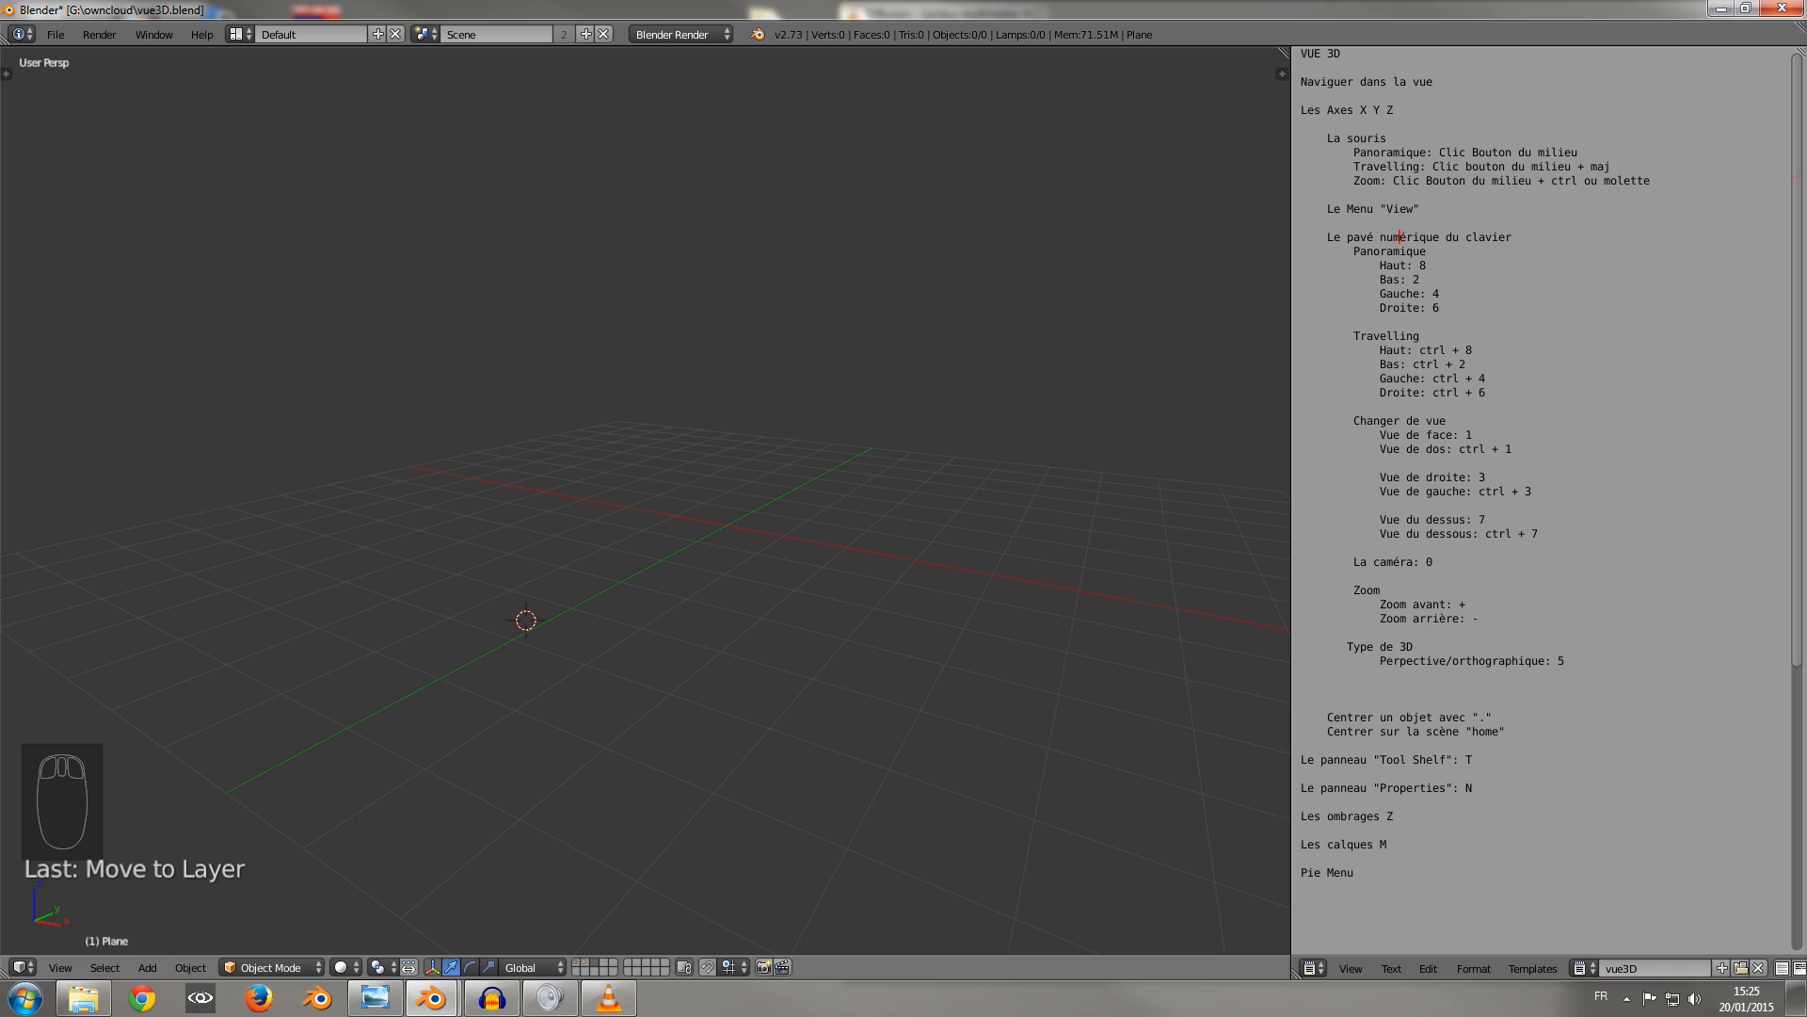
Use the Shade pie to preview the empty view in Wireframe and Rendered shading, ending in Solid.
key(z)
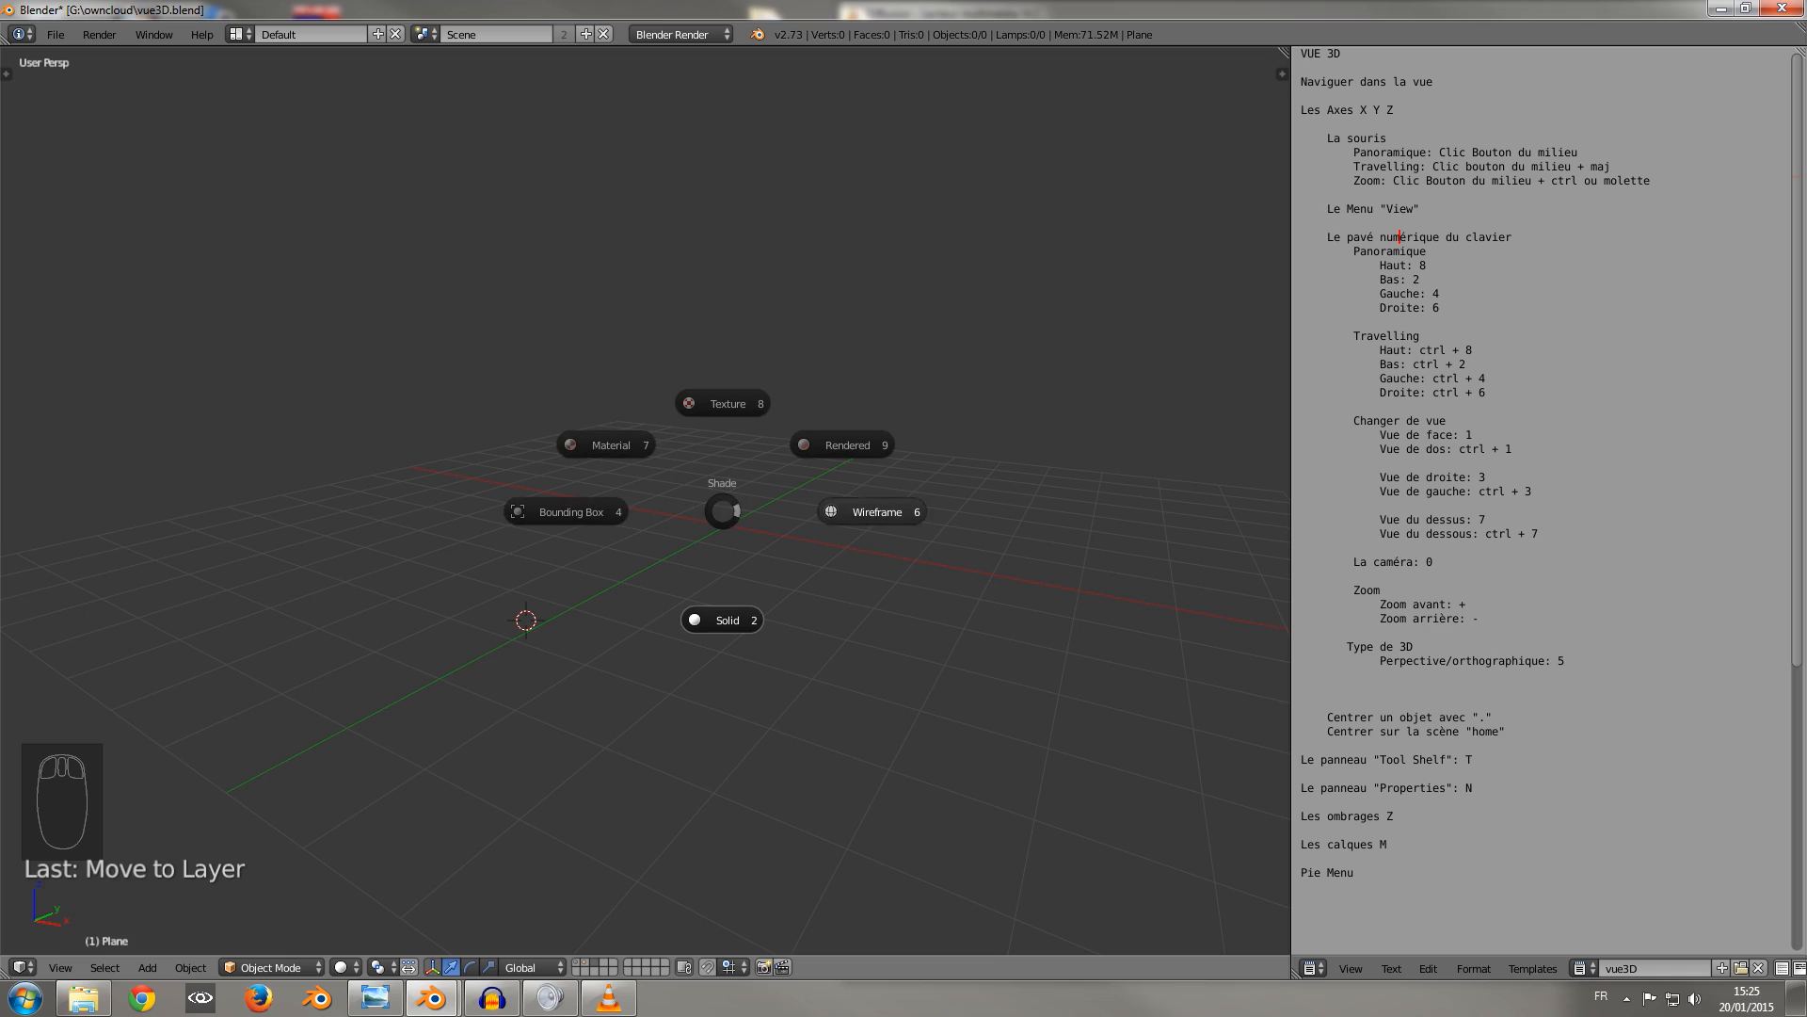
key(Escape)
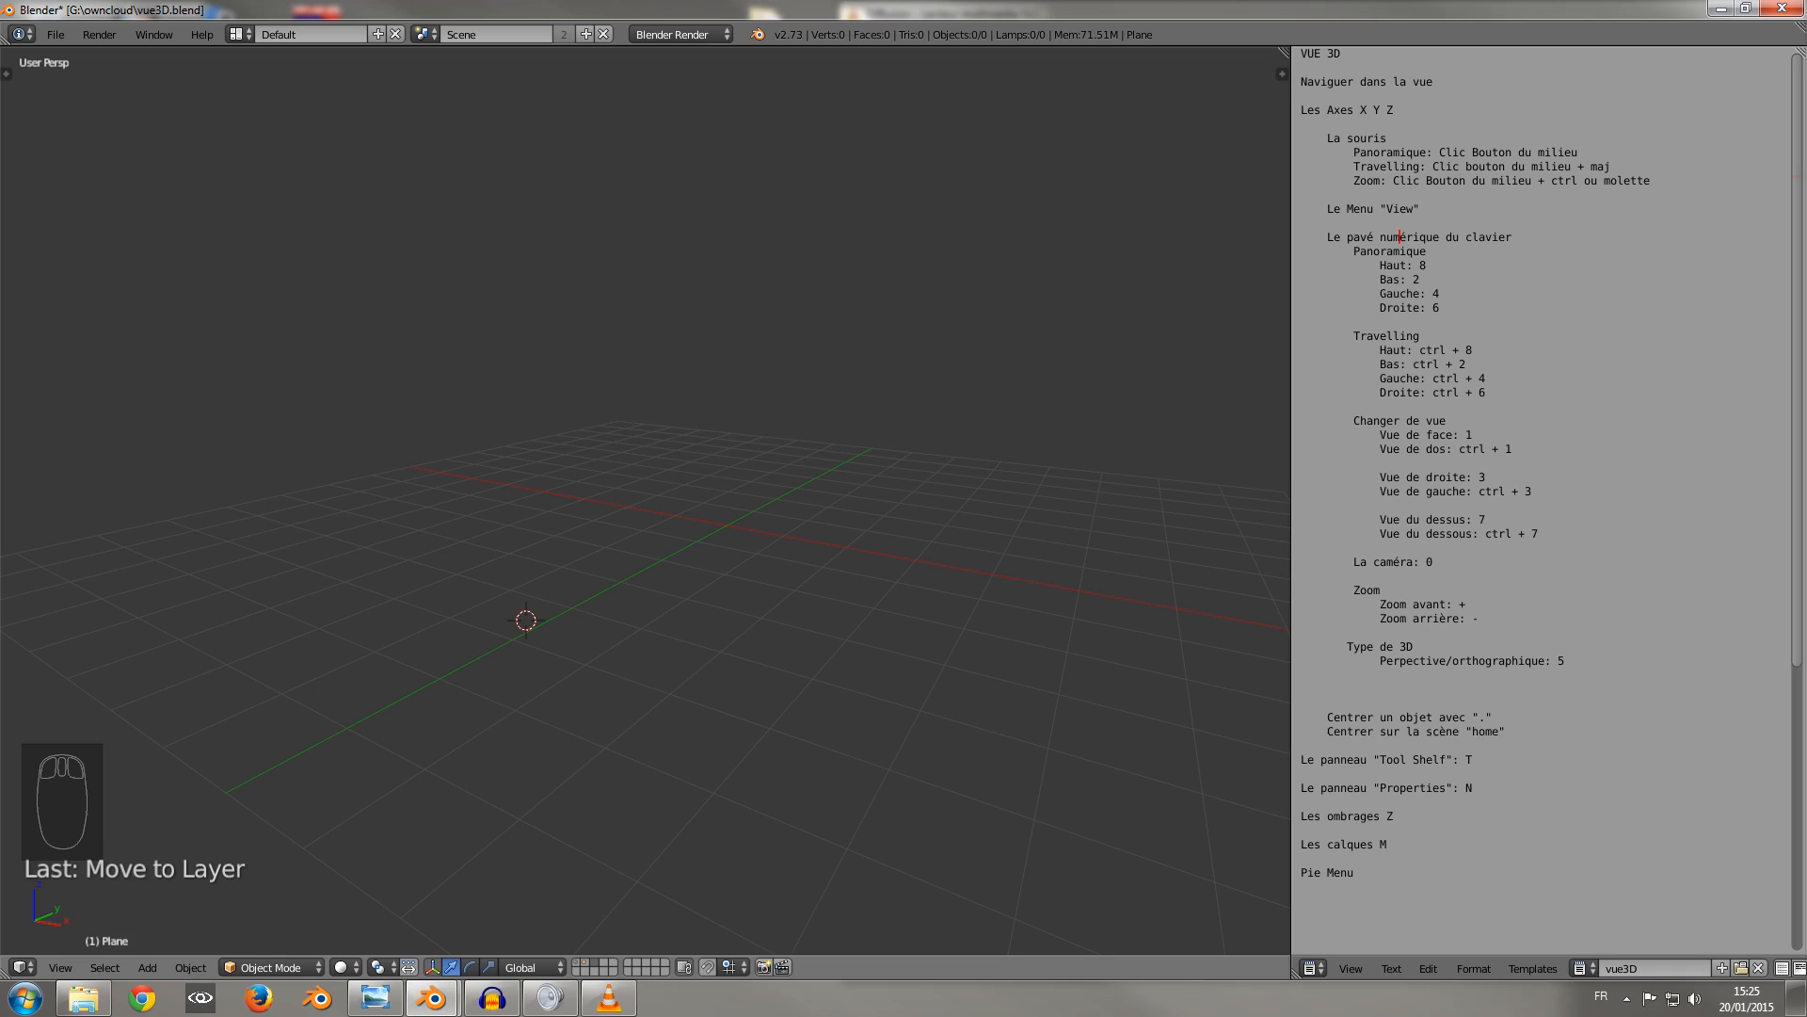
key(z)
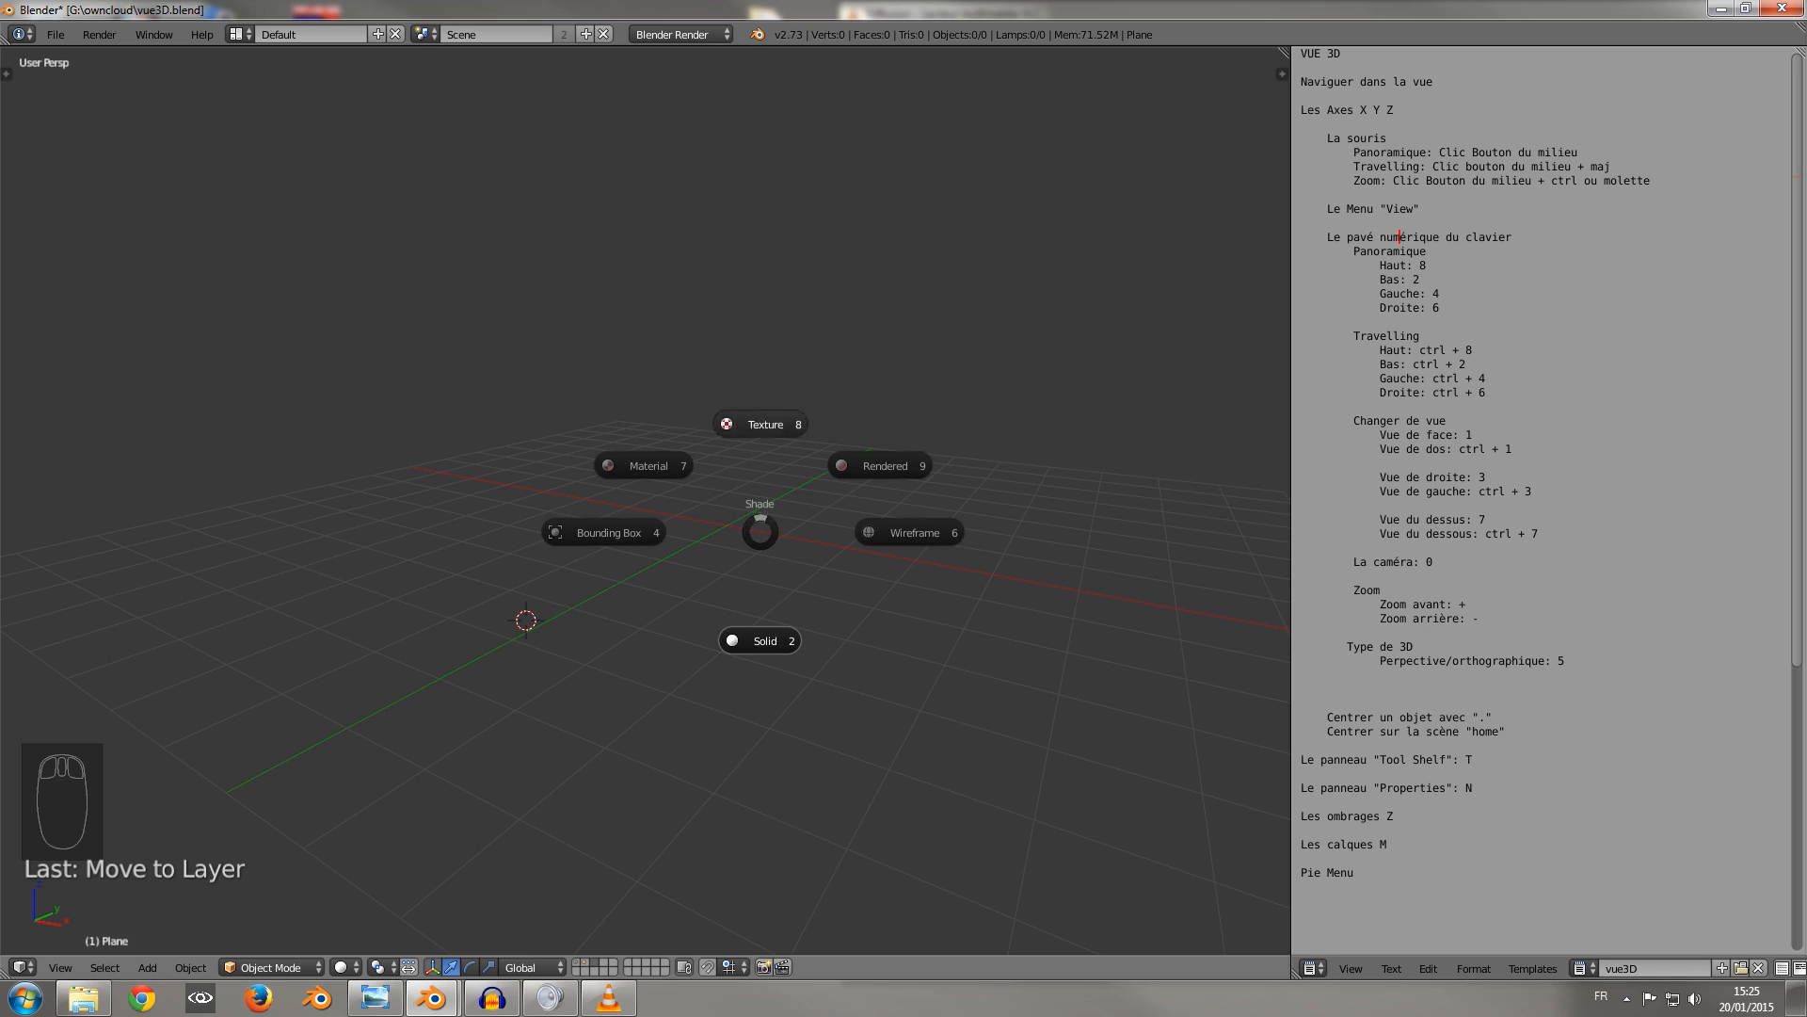
click(911, 533)
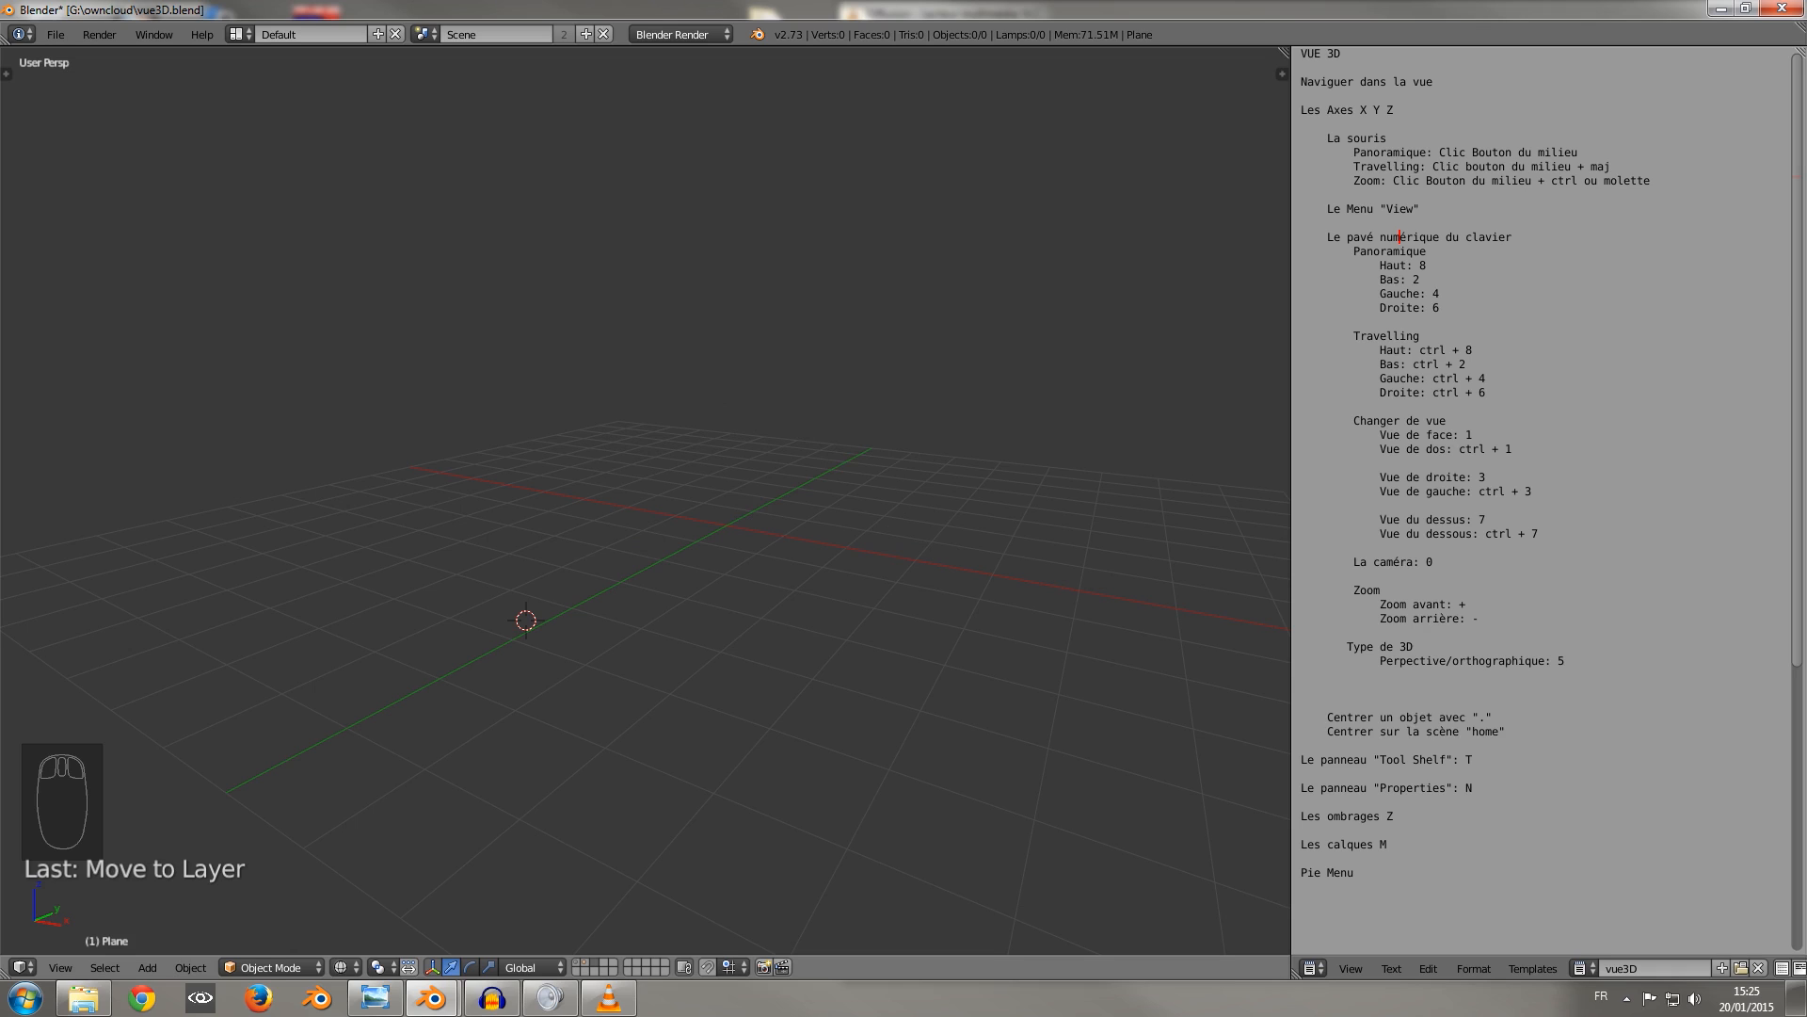
key(z)
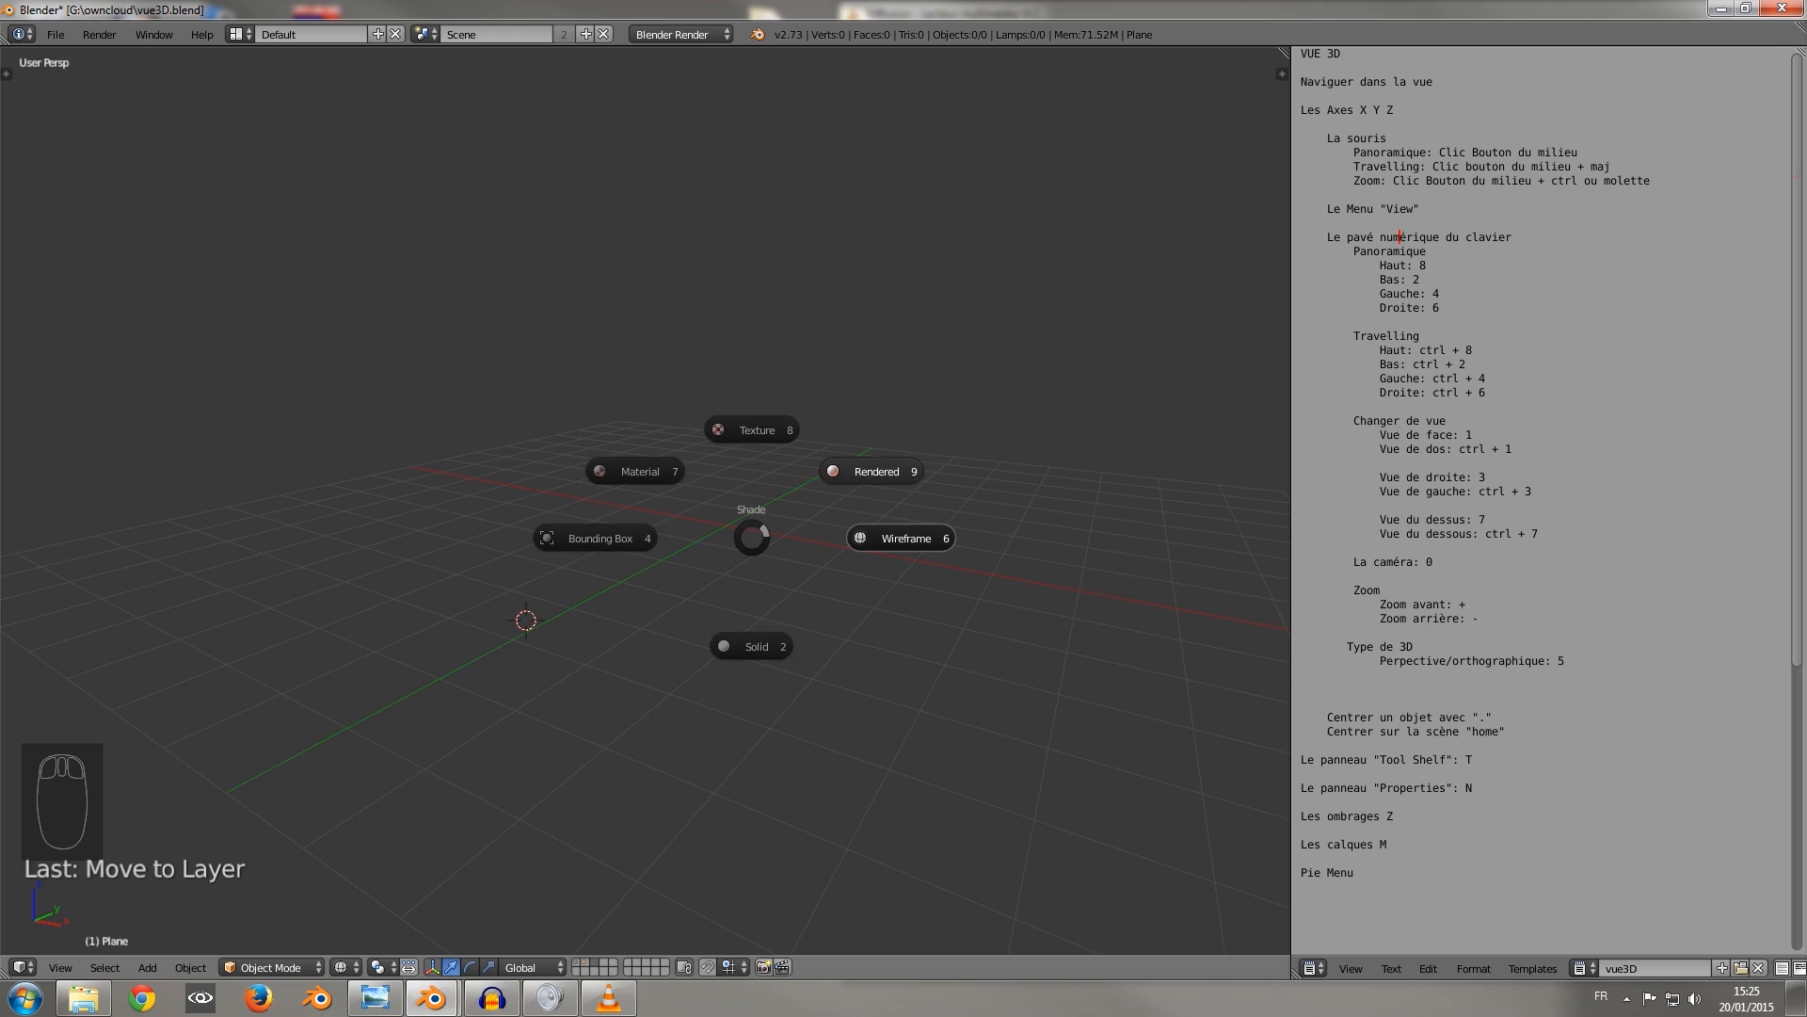
click(871, 472)
scroll(645, 500, down, 2)
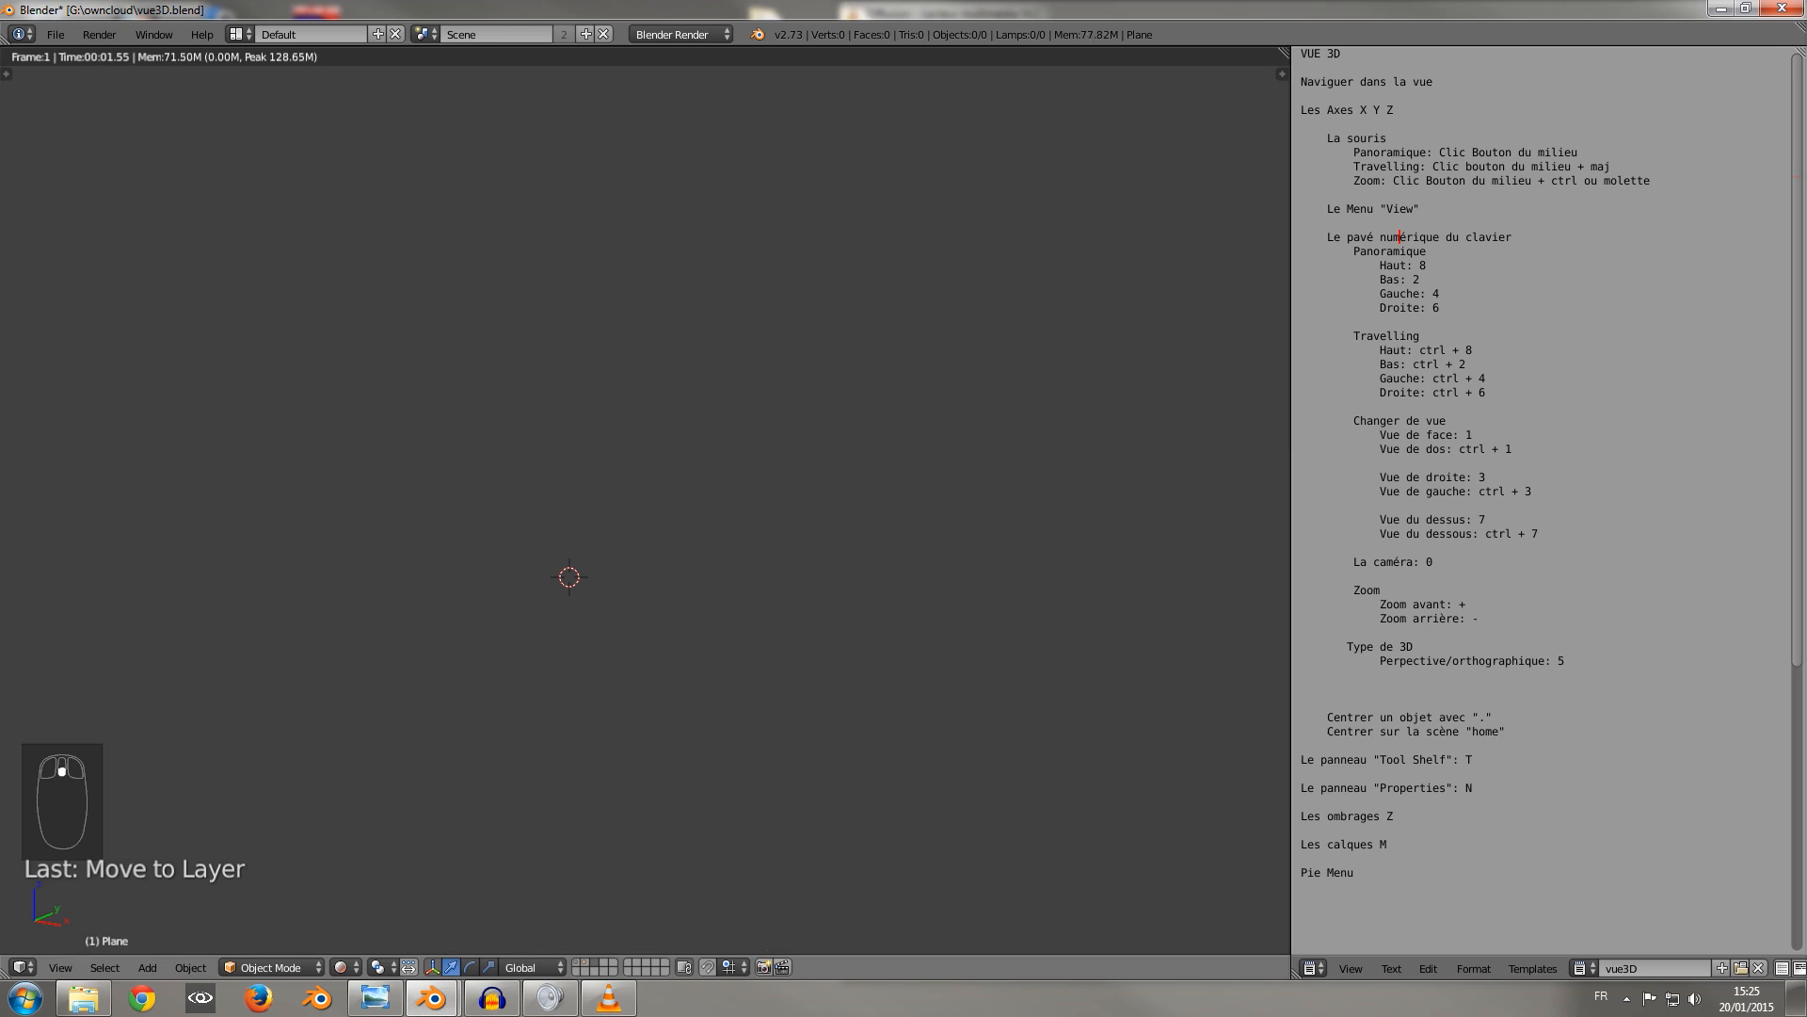
key(z)
click(811, 657)
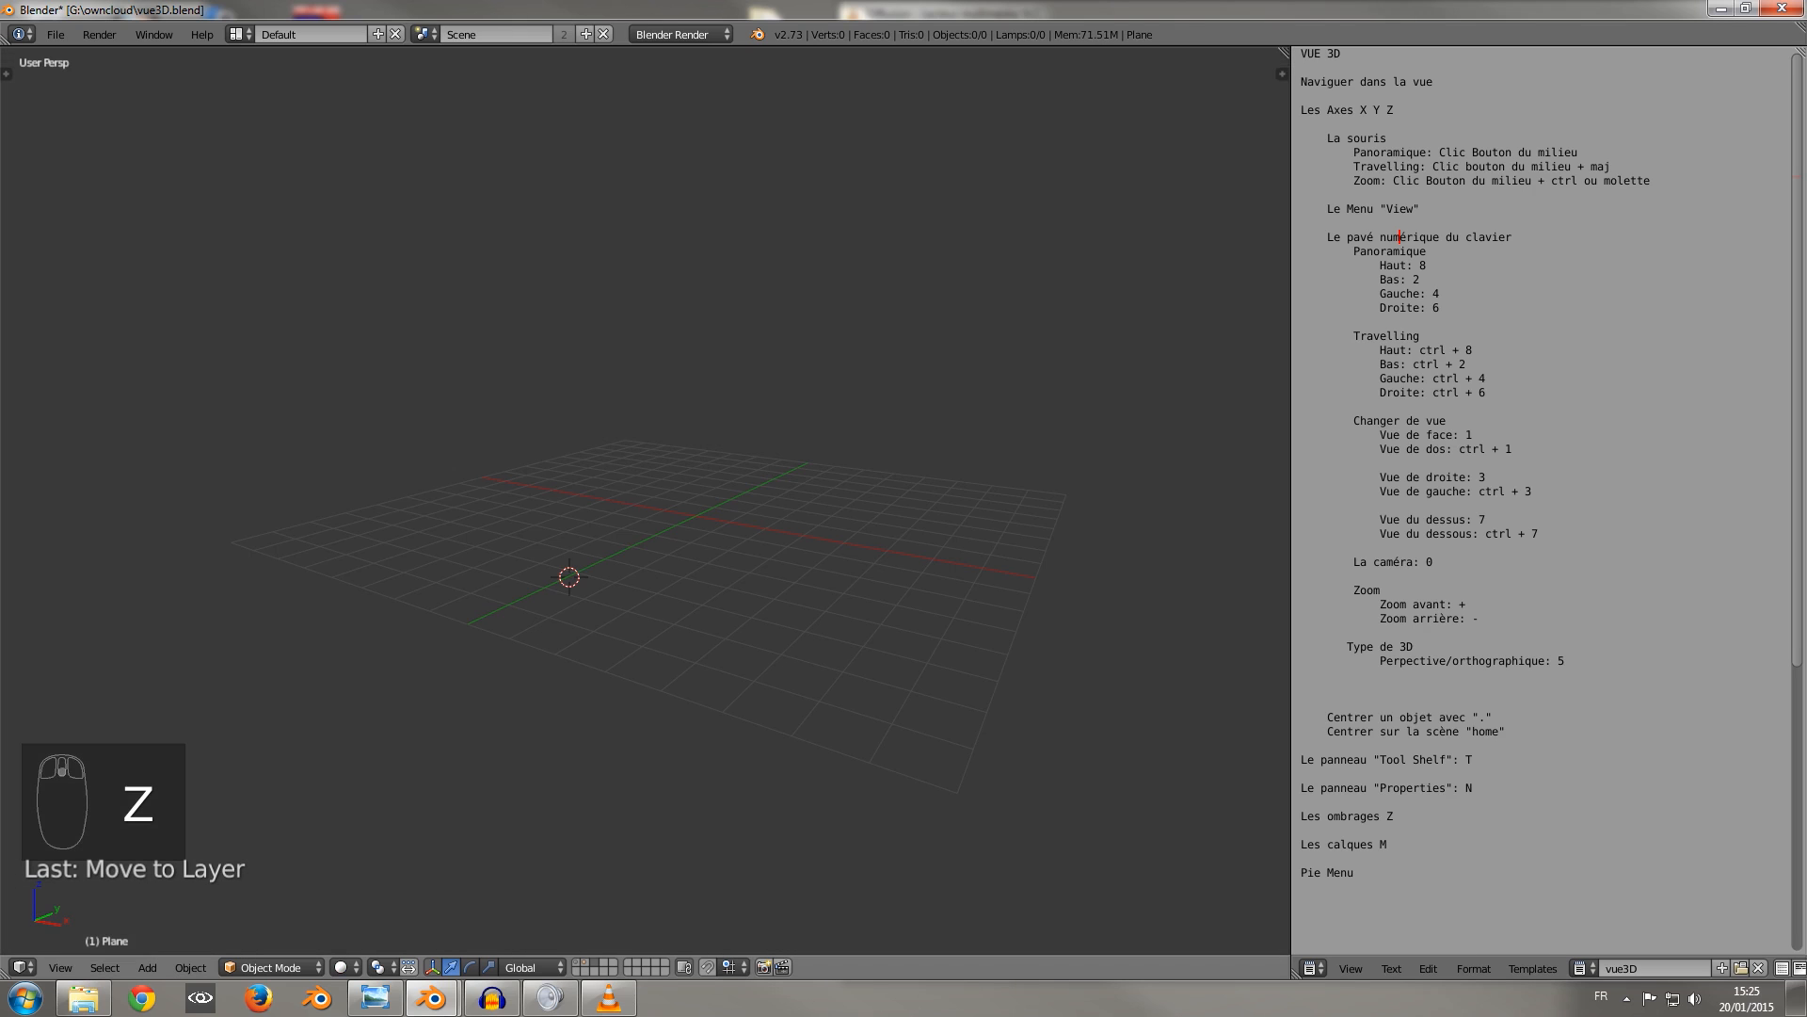
Display layer 1 and preview its objects in Rendered shading using the Shade pie, returning to Solid.
click(576, 962)
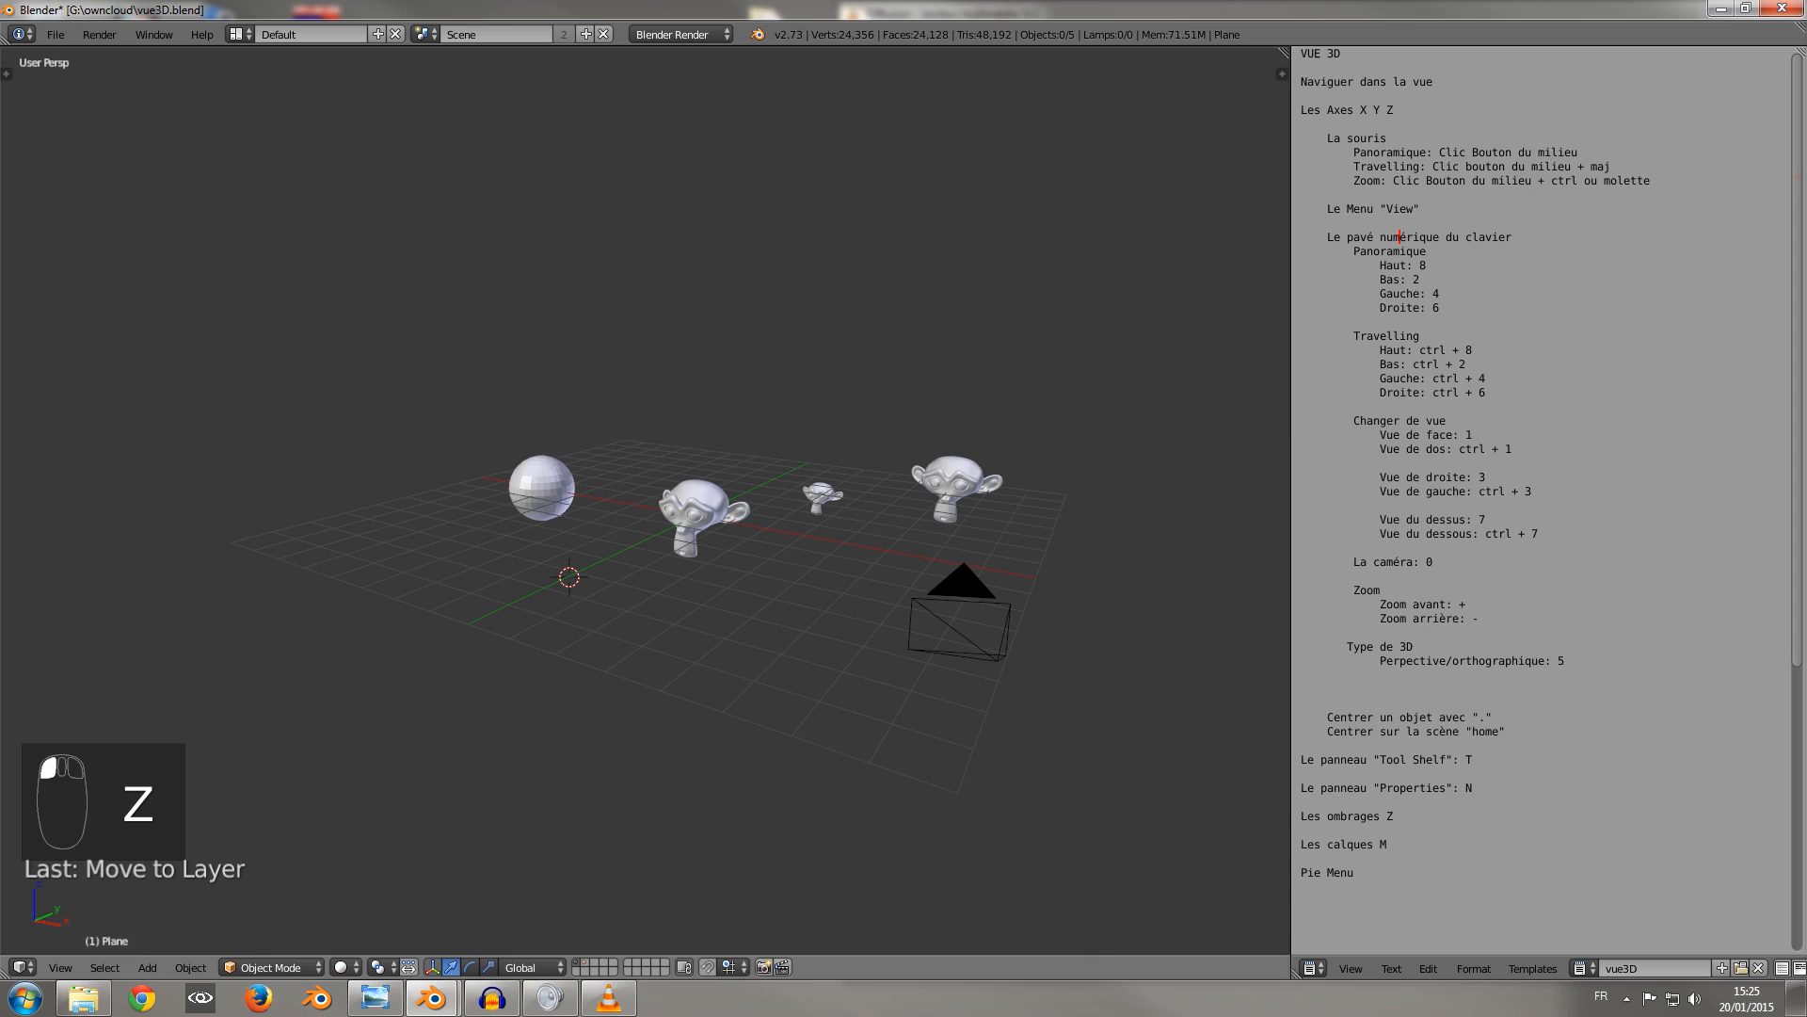
key(z)
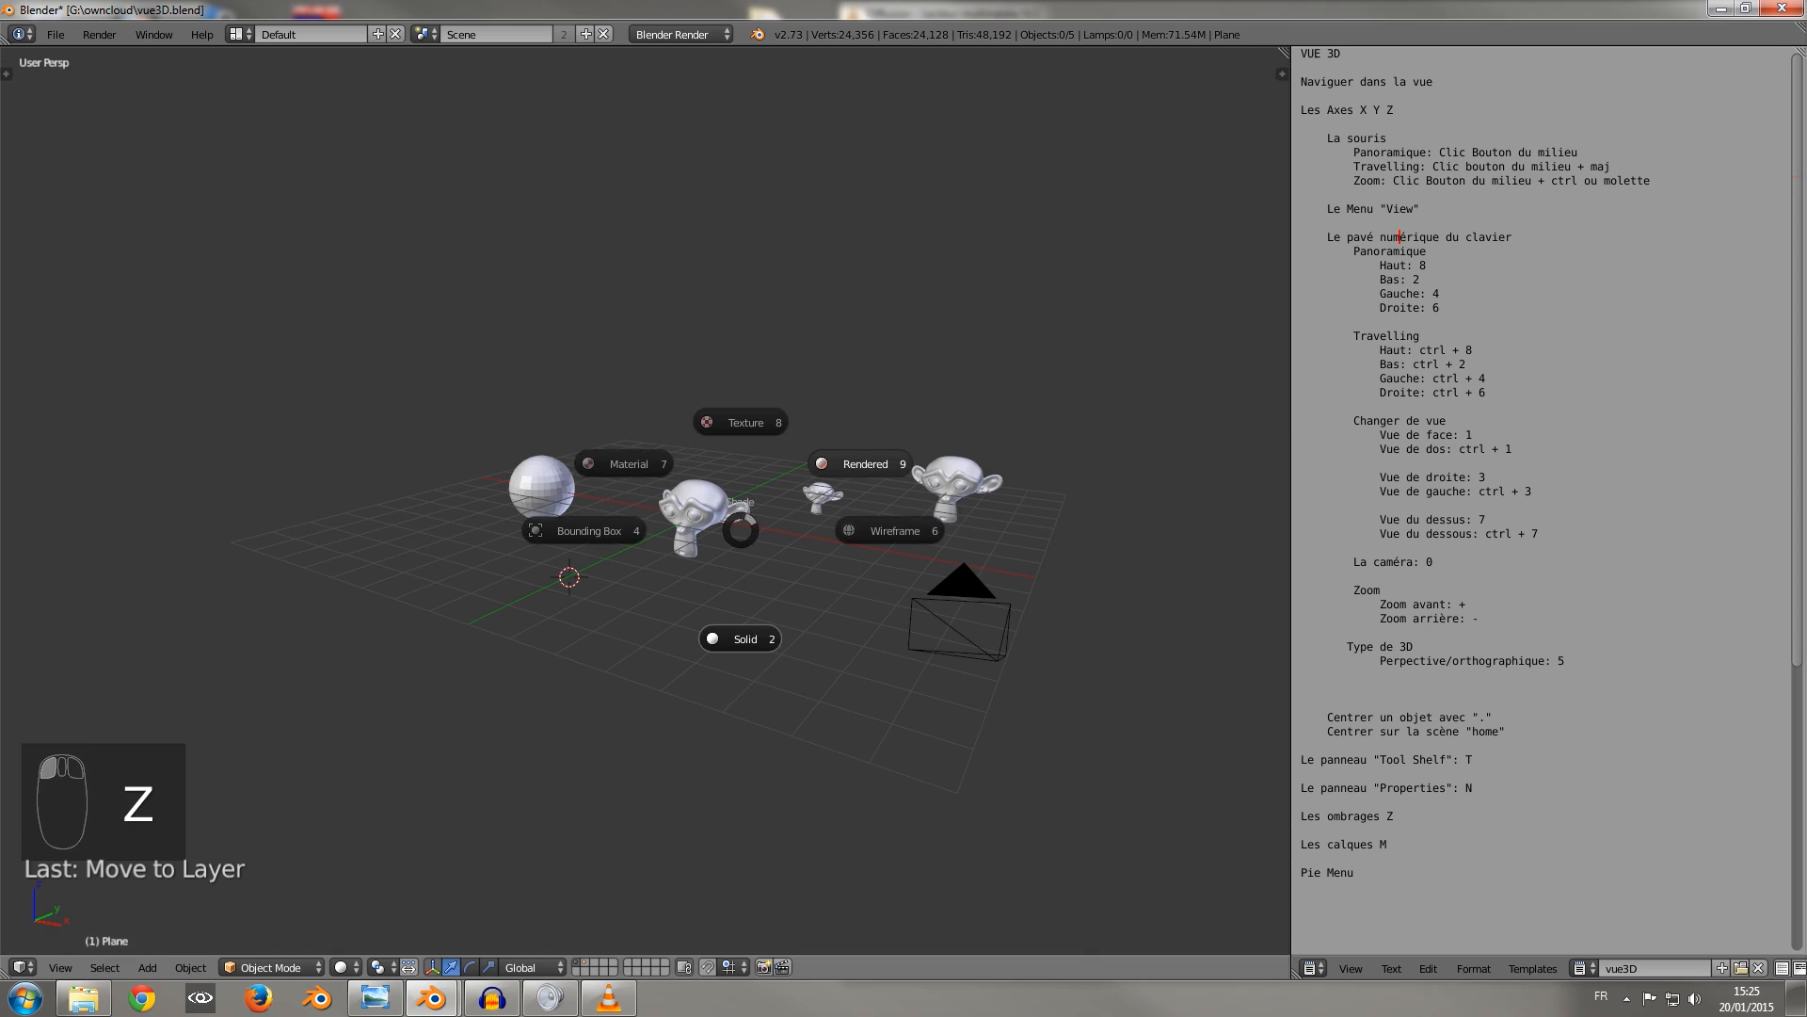
click(859, 460)
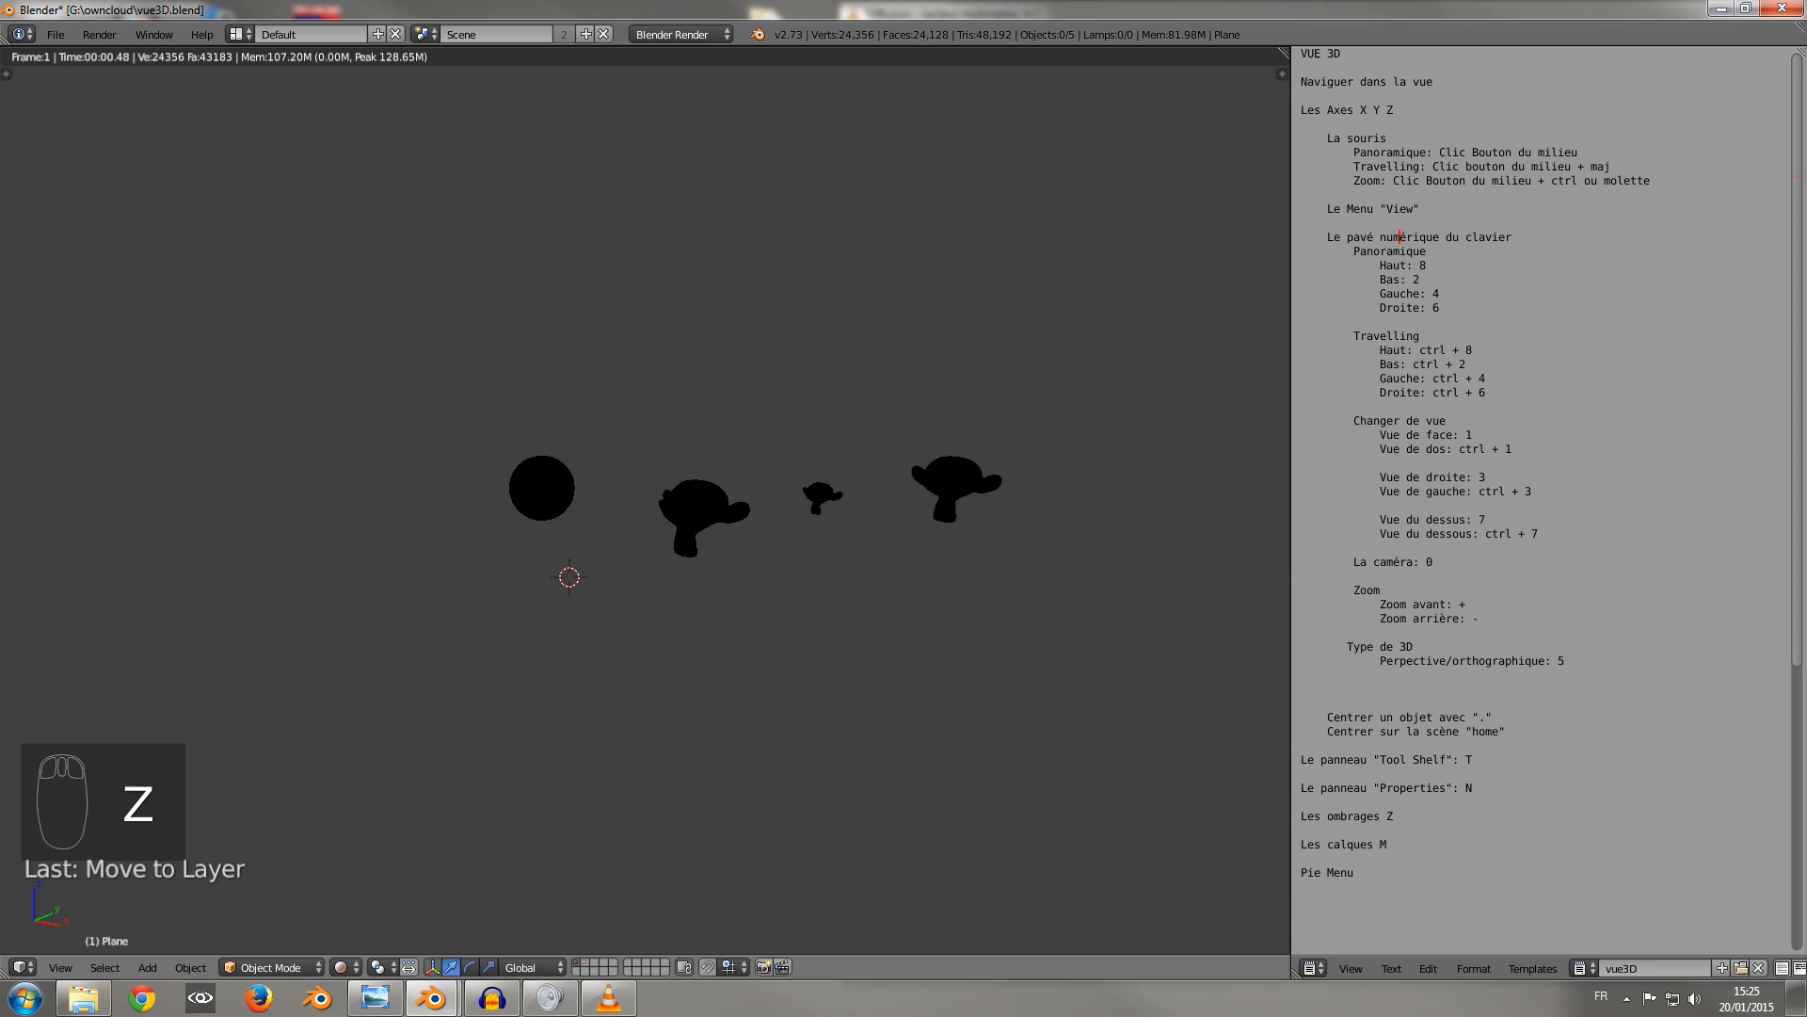
key(s)
key(z)
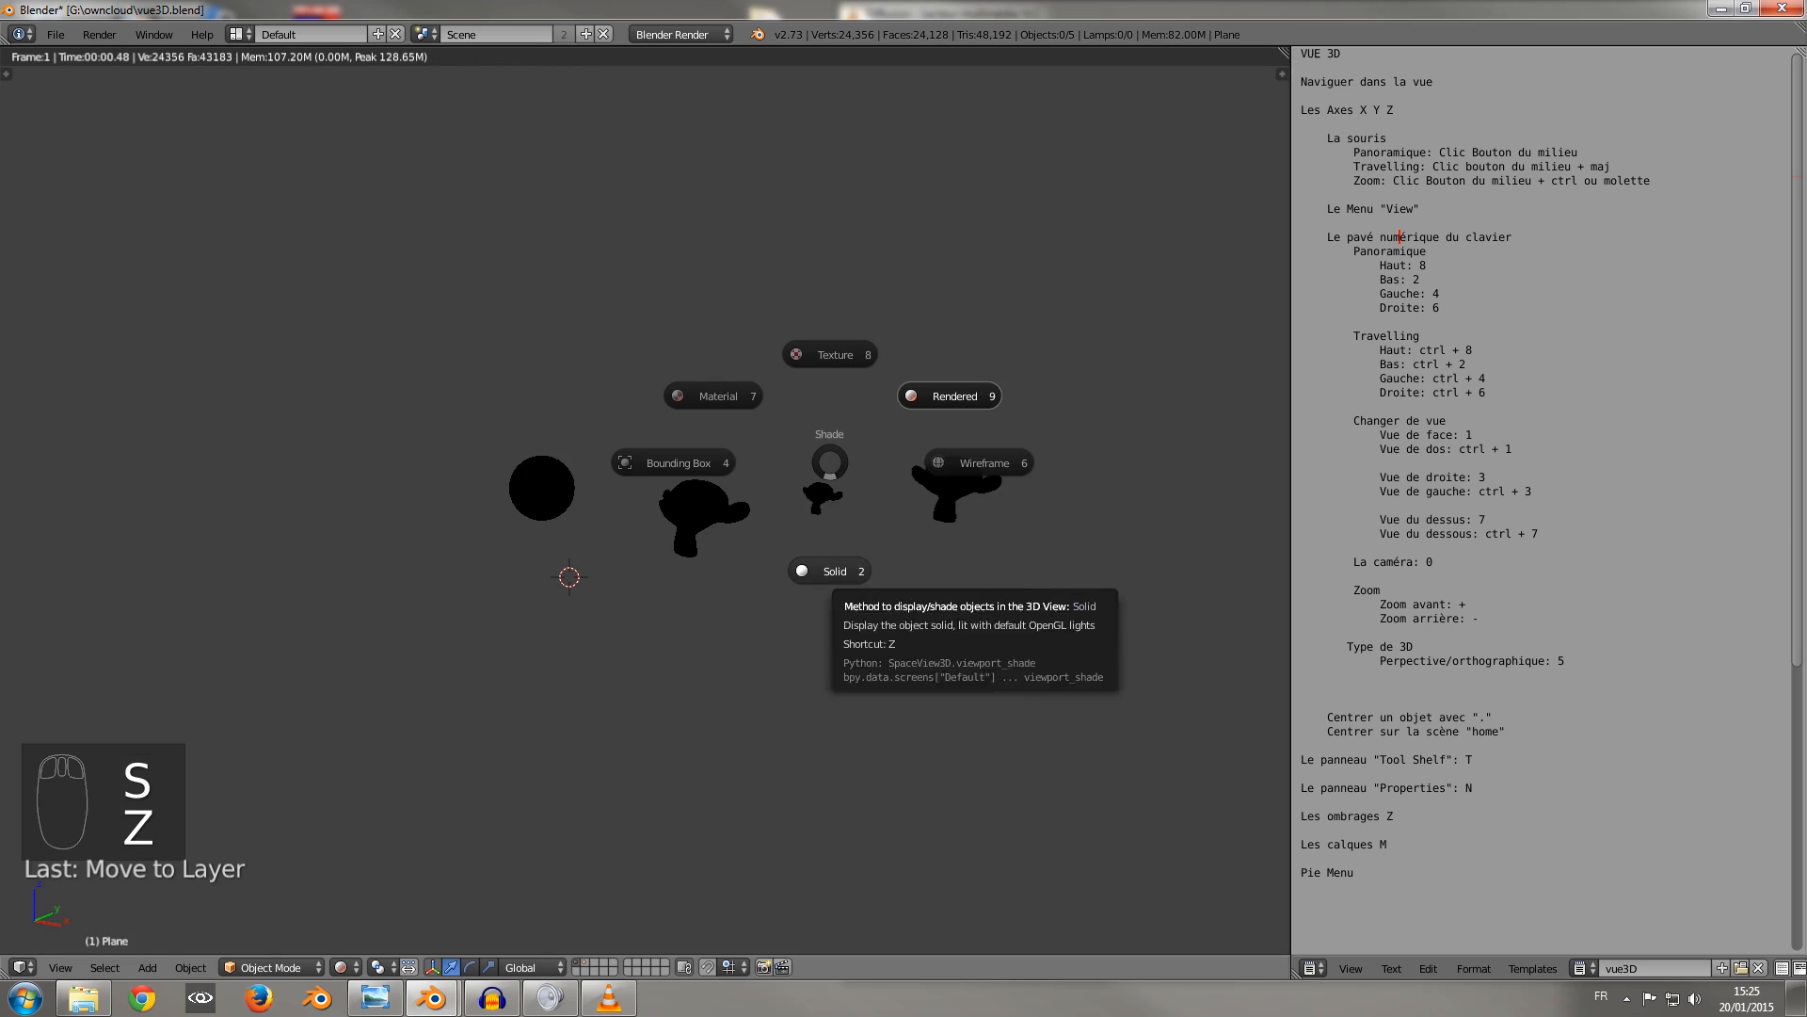
click(829, 571)
Preview the layer 1 objects in Texture and Bounding Box shading with the Shade pie, returning to Solid after each.
key(z)
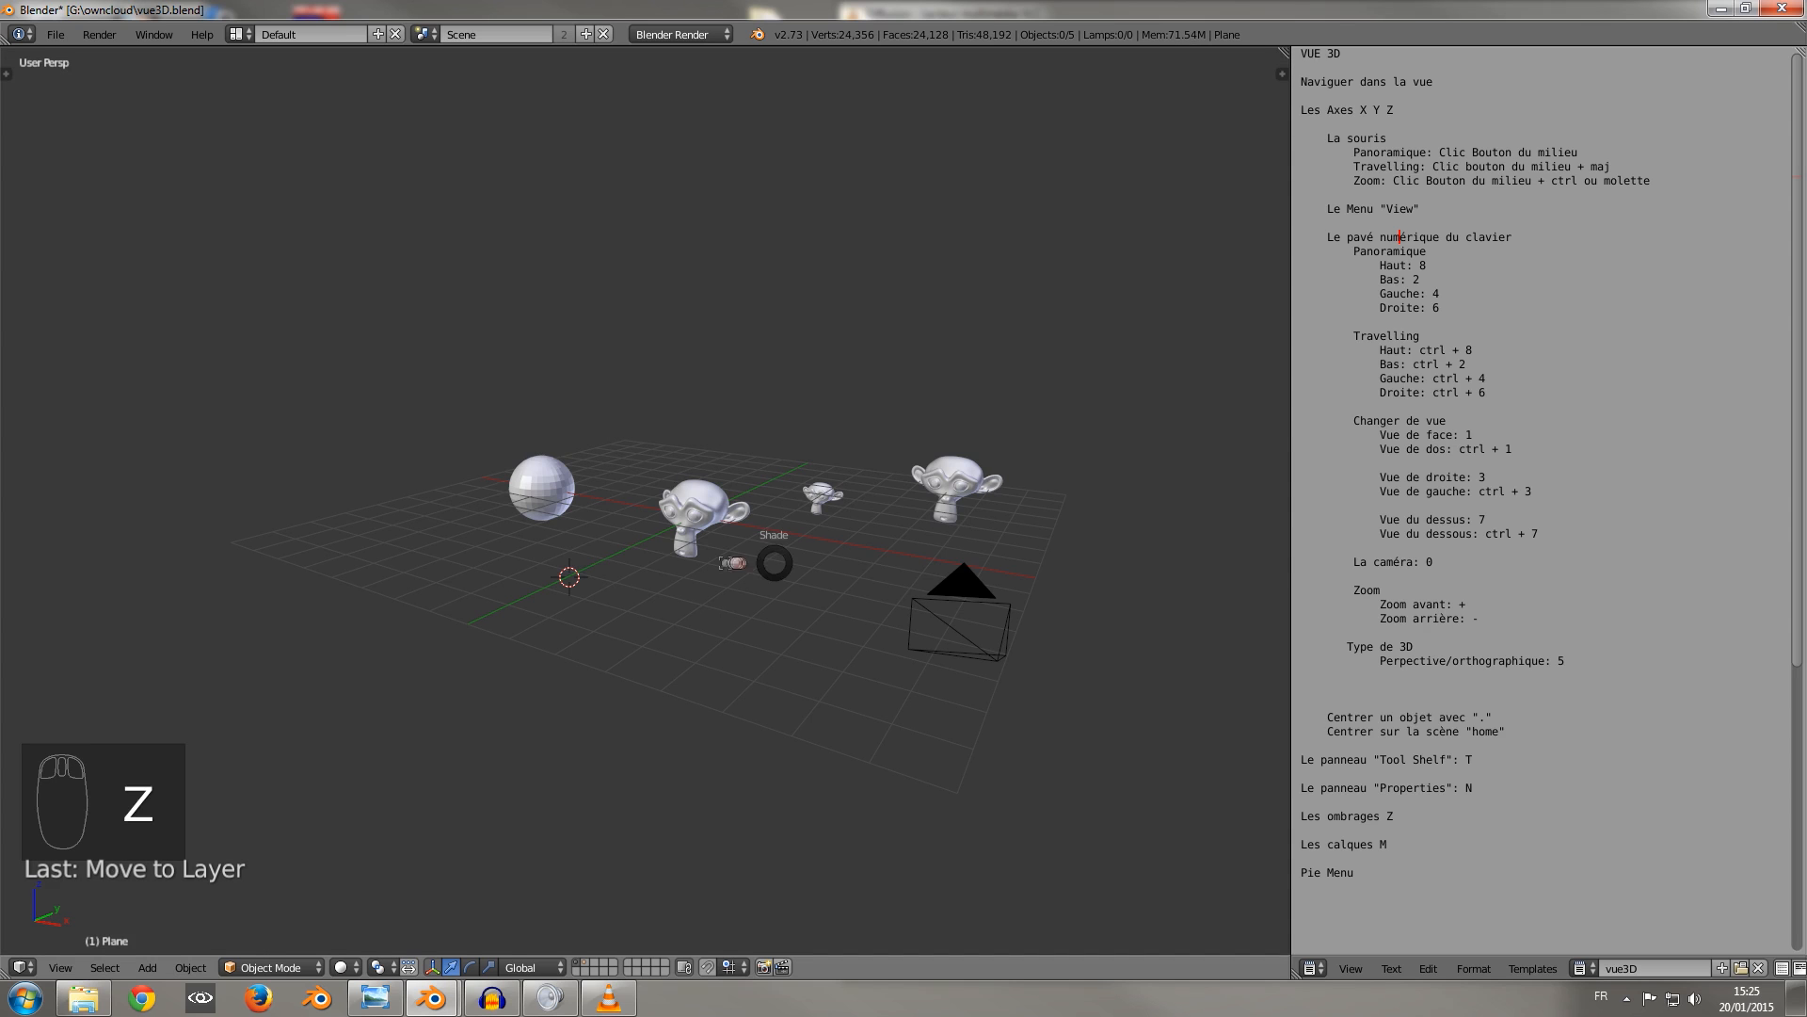
click(738, 456)
key(z)
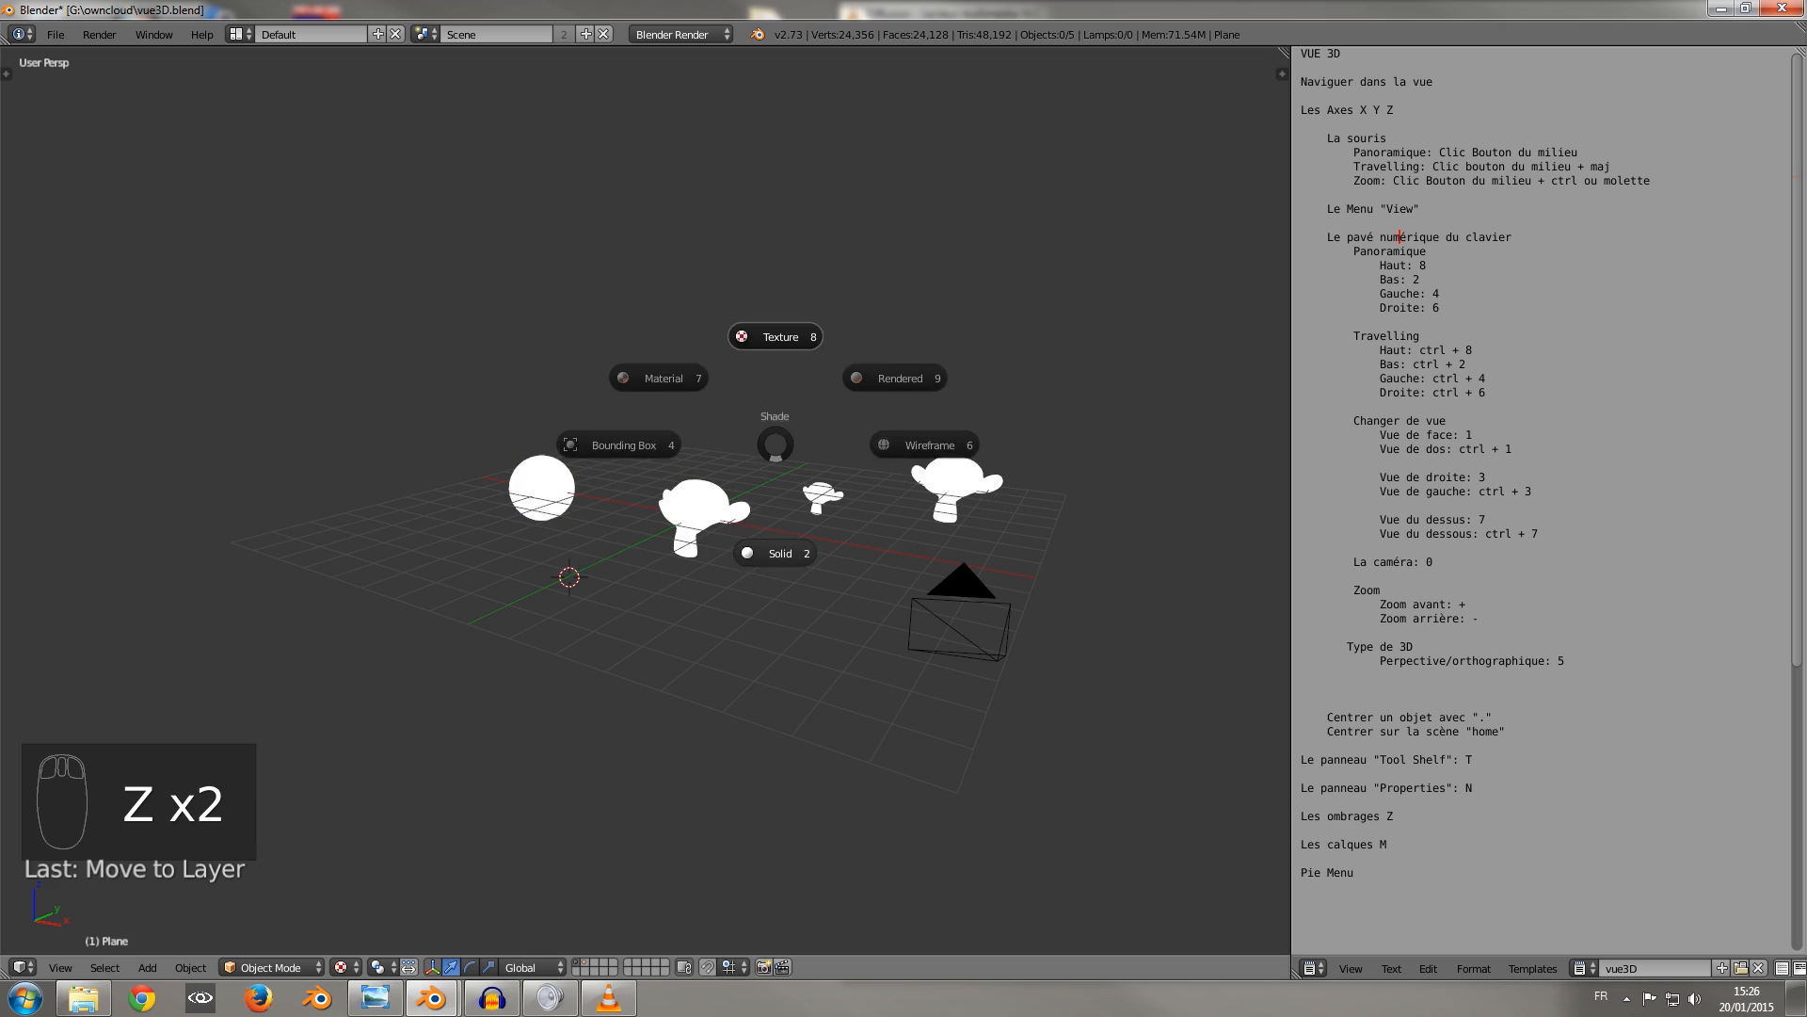
click(774, 549)
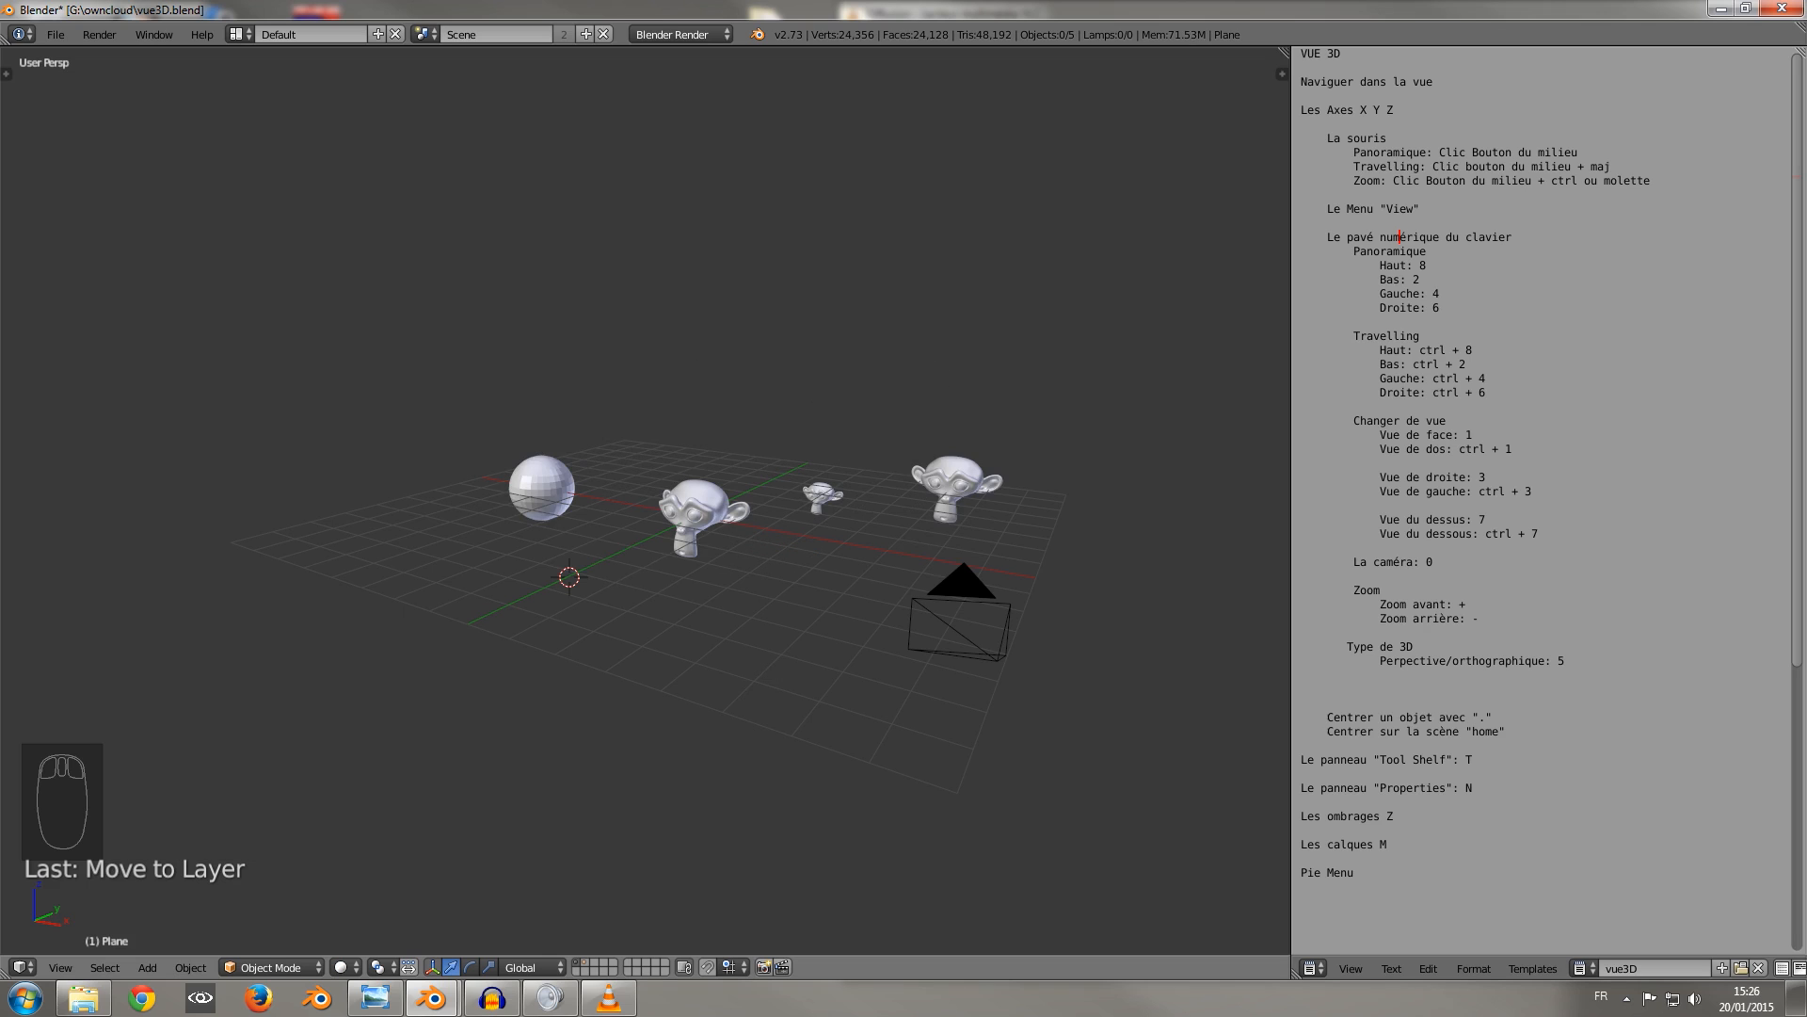
key(z)
click(592, 528)
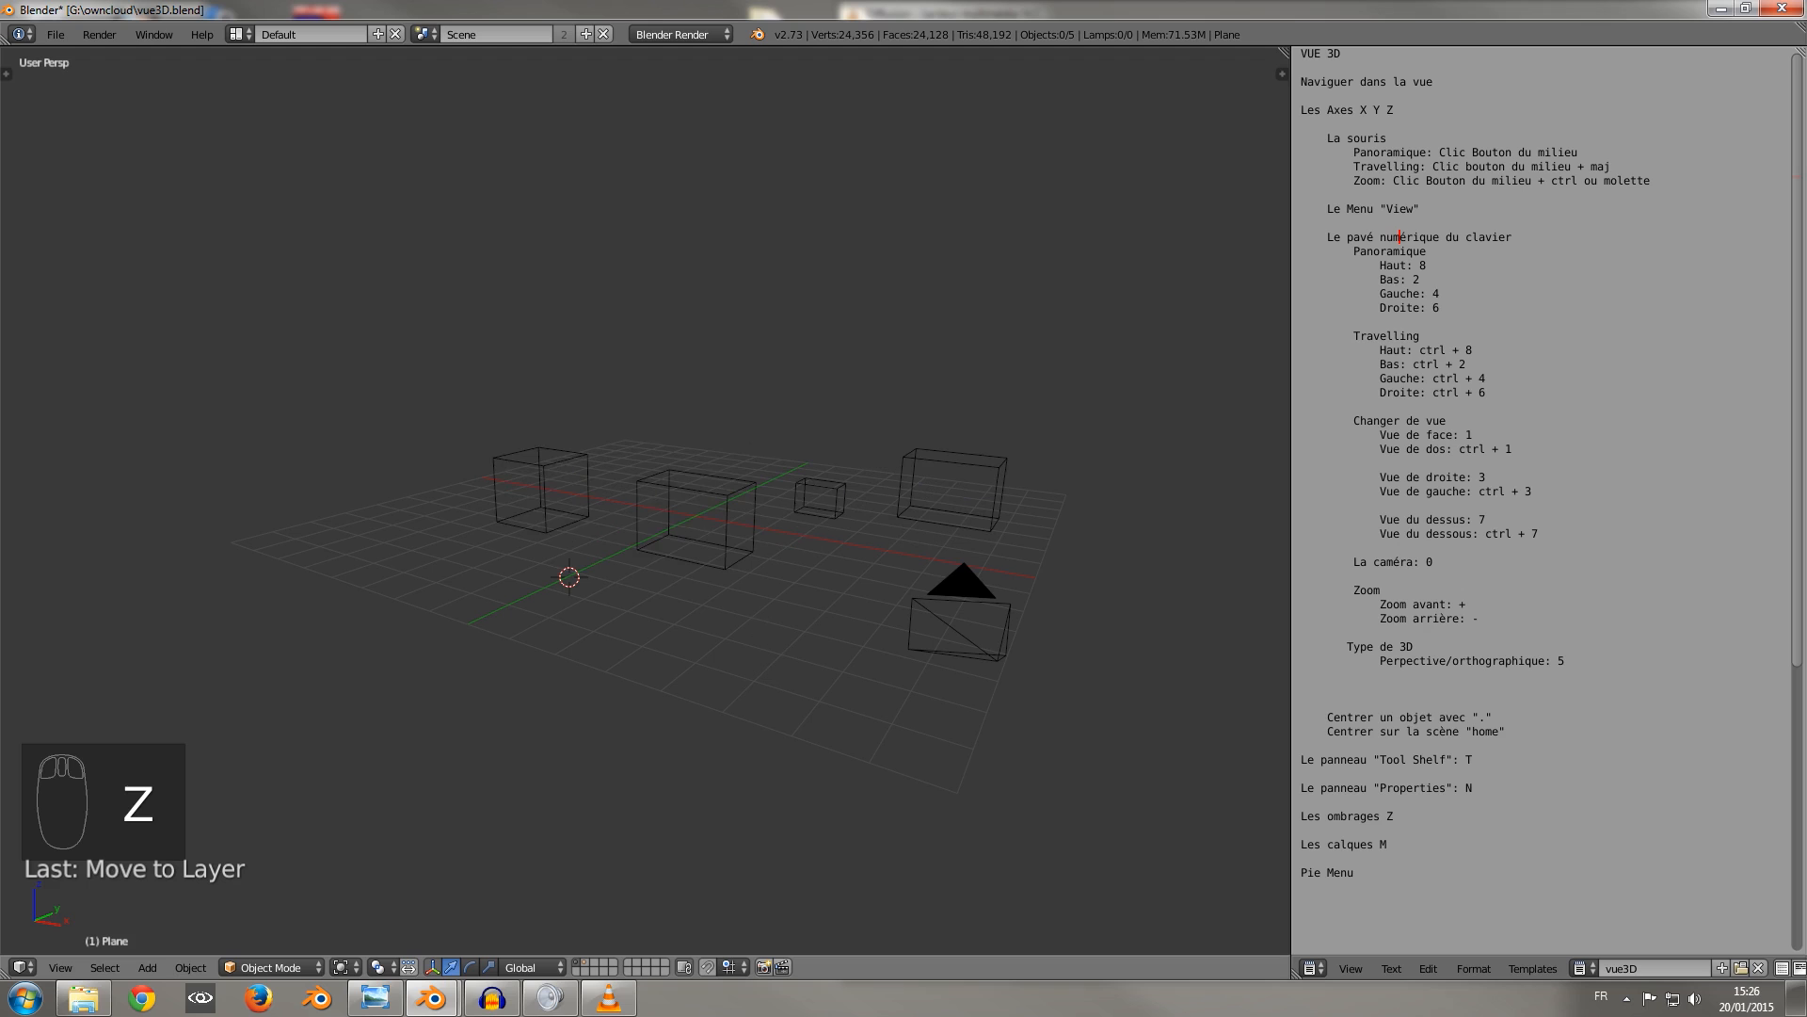
key(z)
click(667, 634)
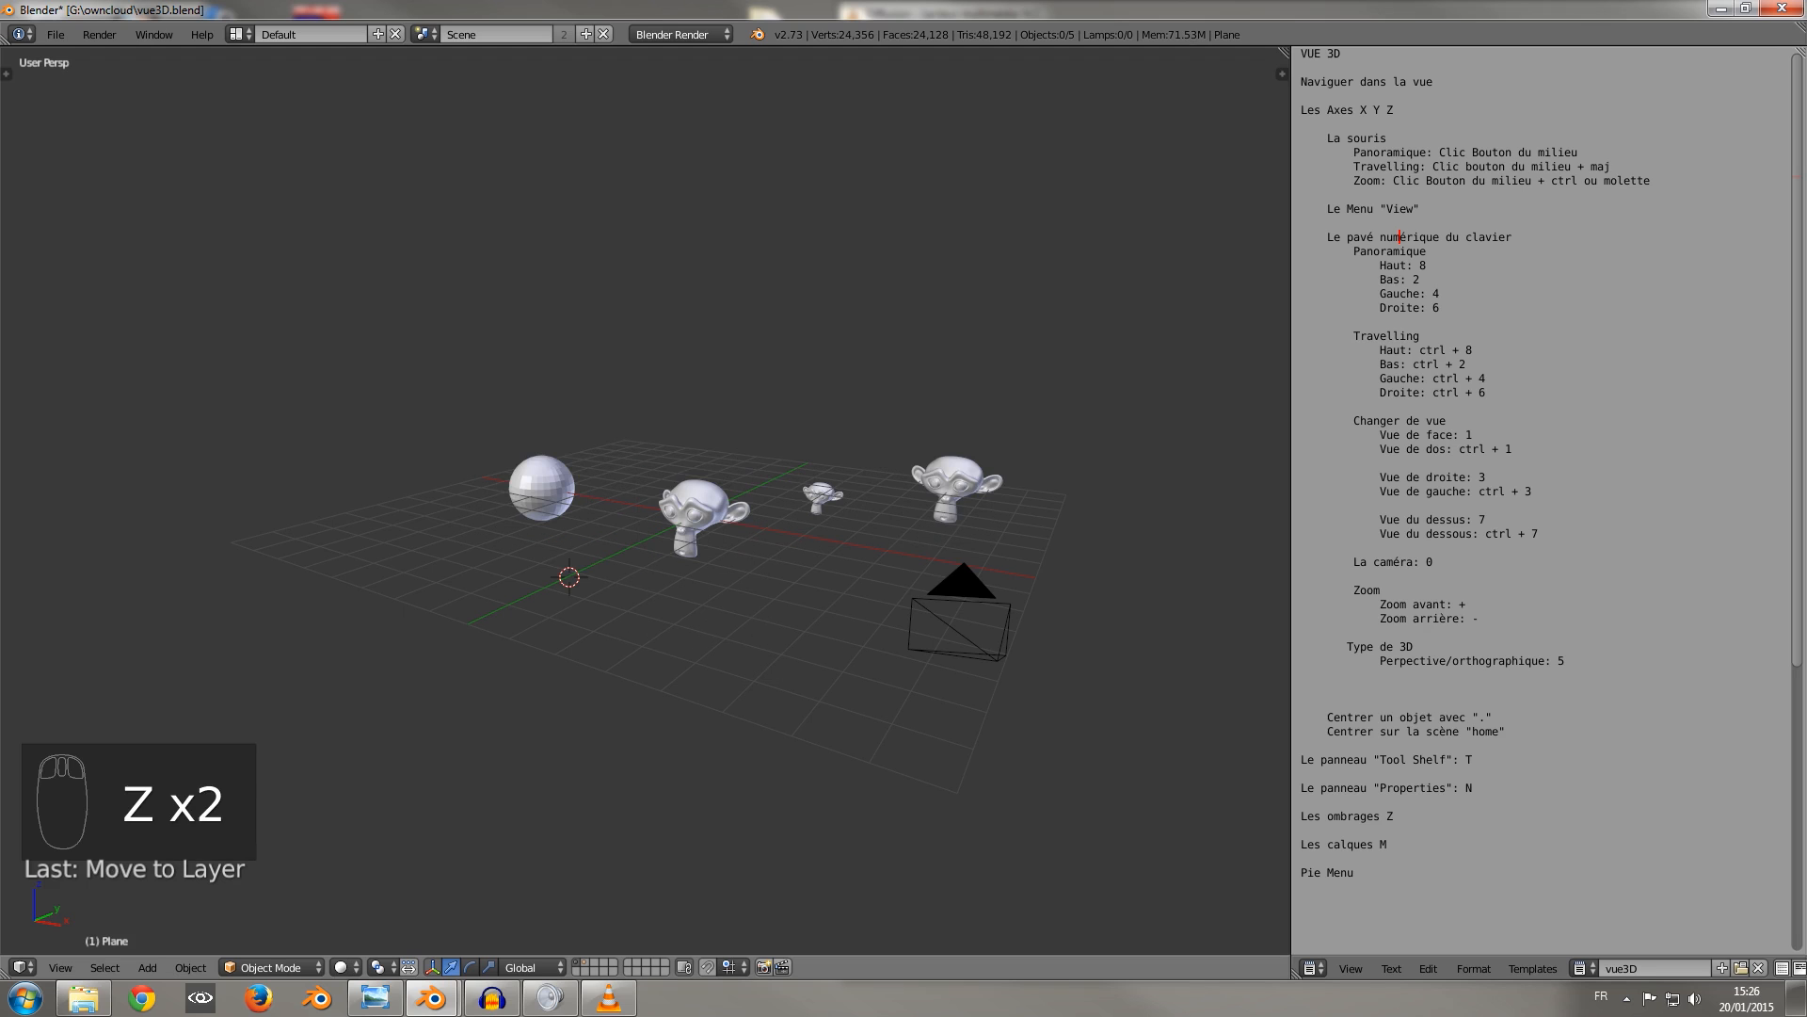
Set the viewport shading to Material with the Shade pie and display layer 2 together with layer 1.
key(z)
key(z)
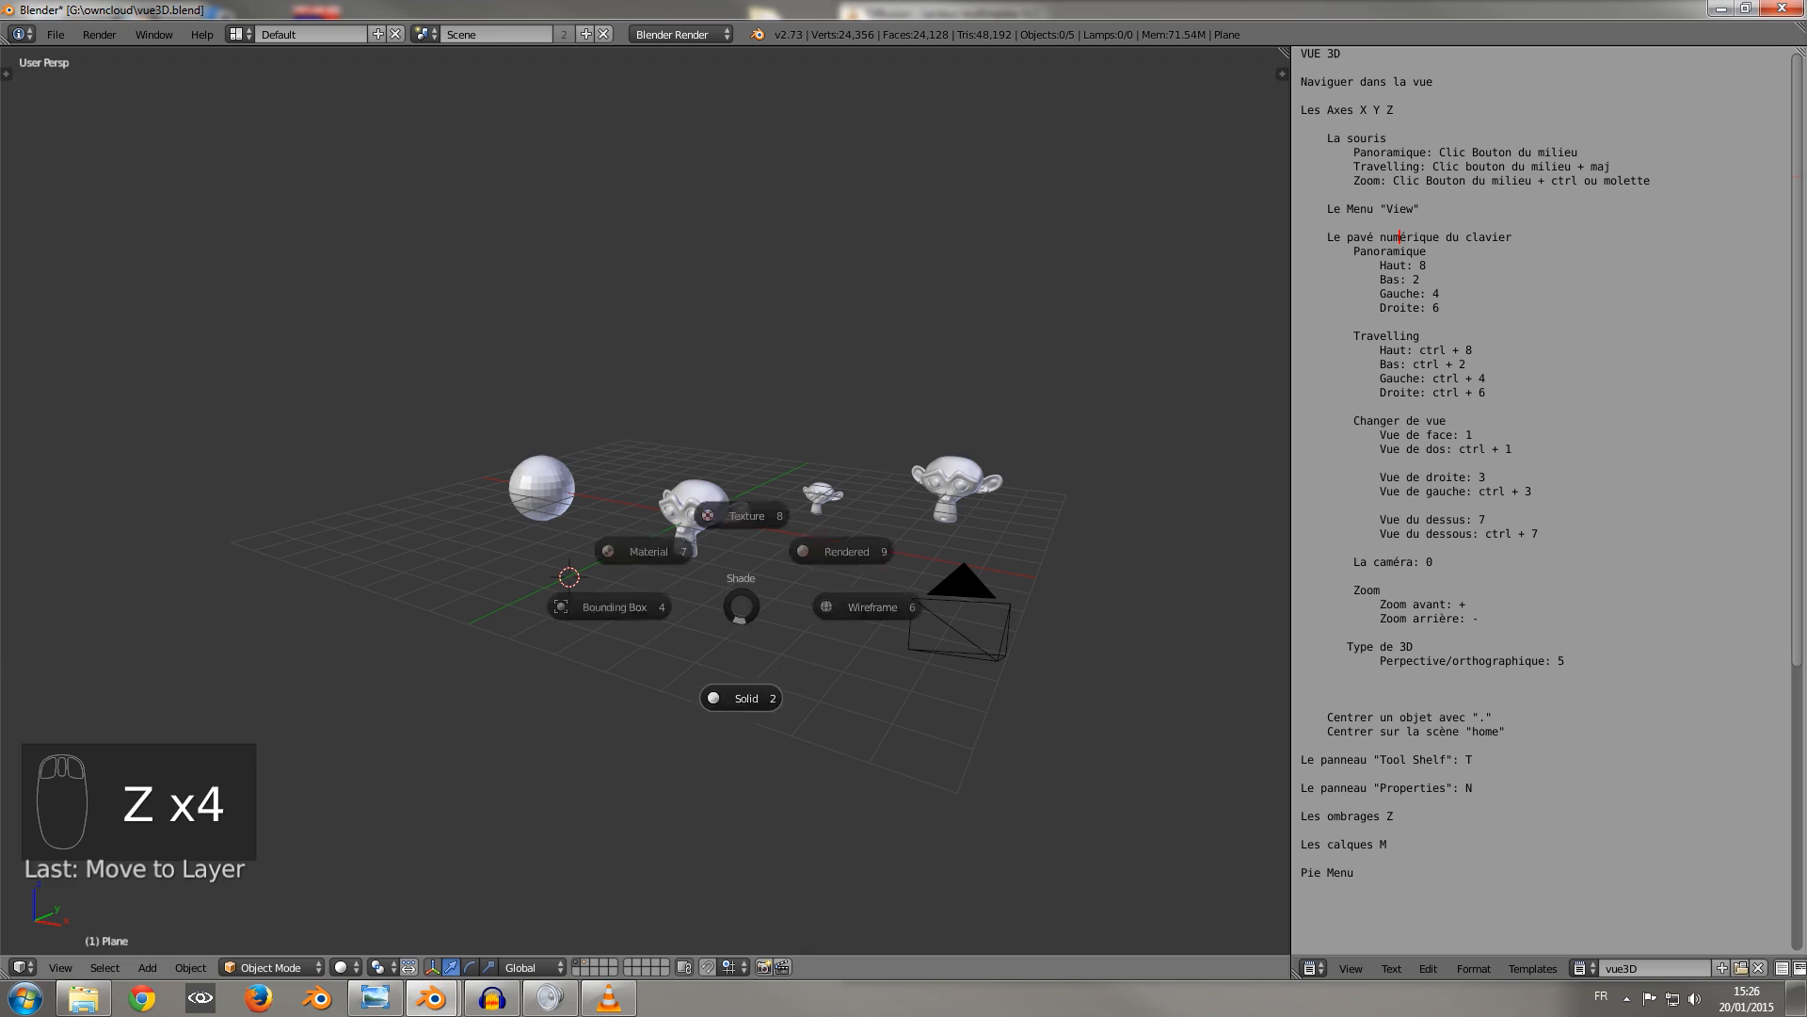
click(741, 498)
key(z)
click(621, 574)
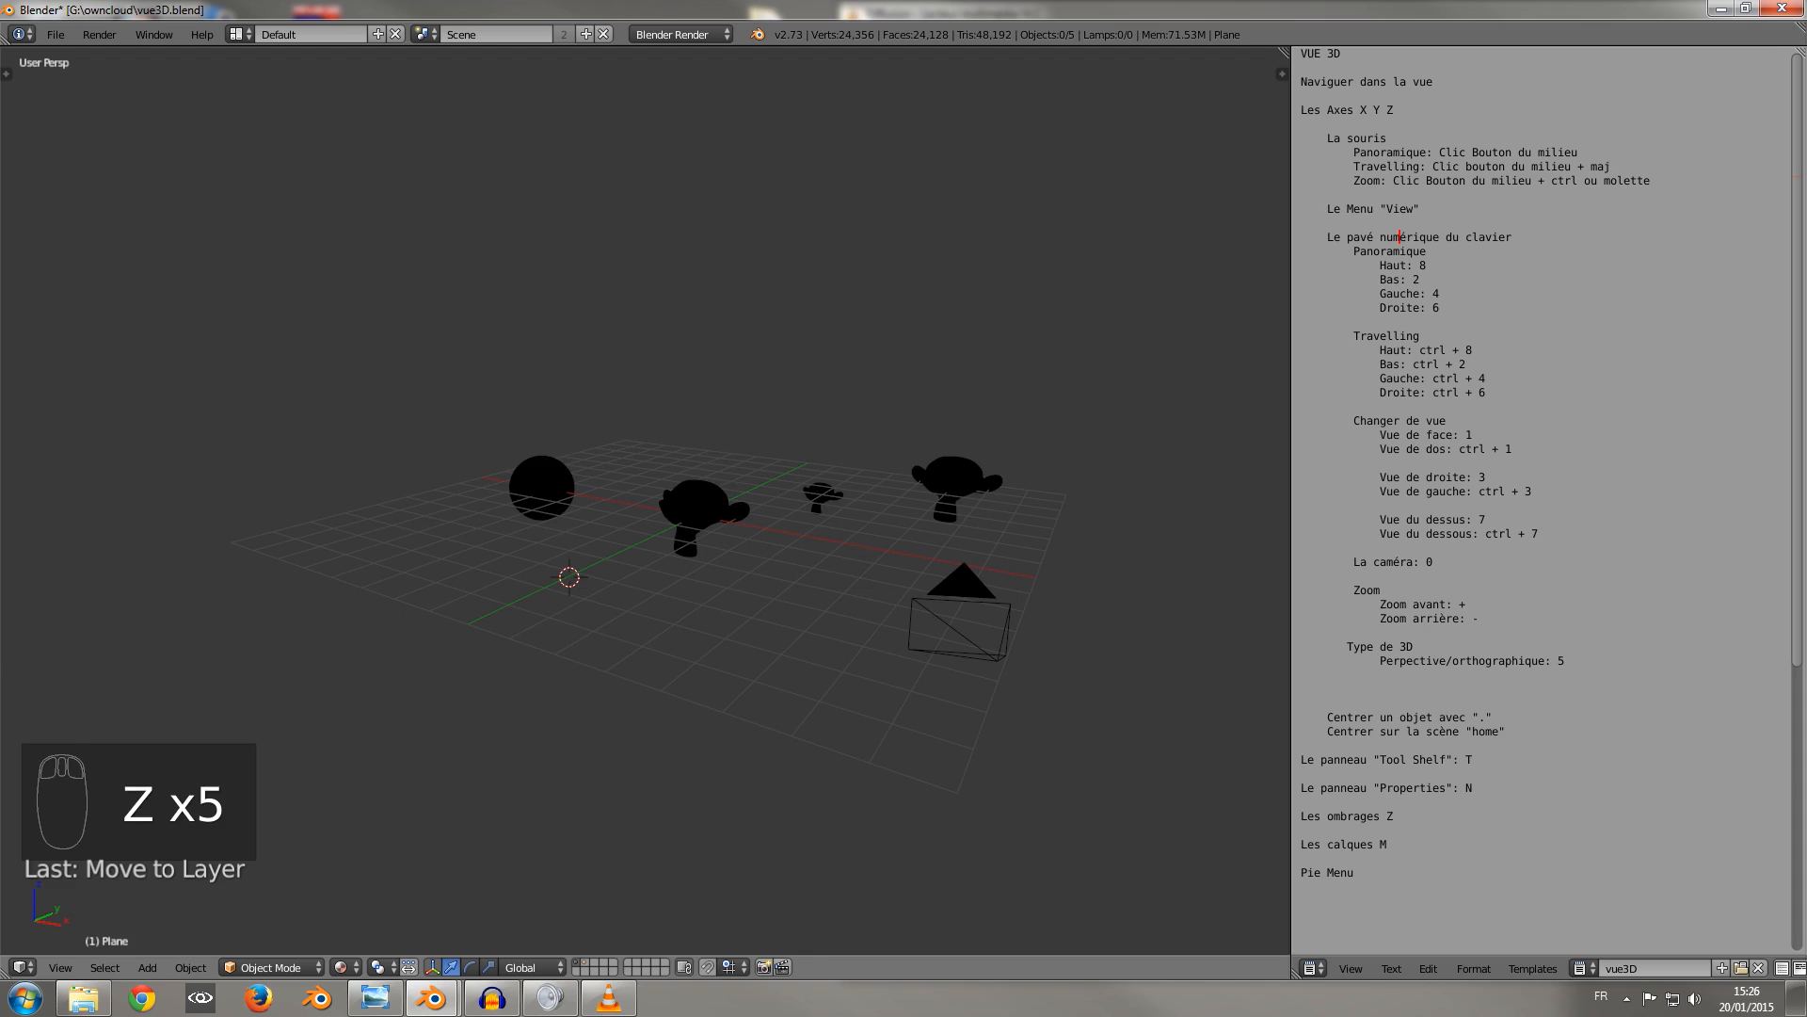
shift+click(586, 963)
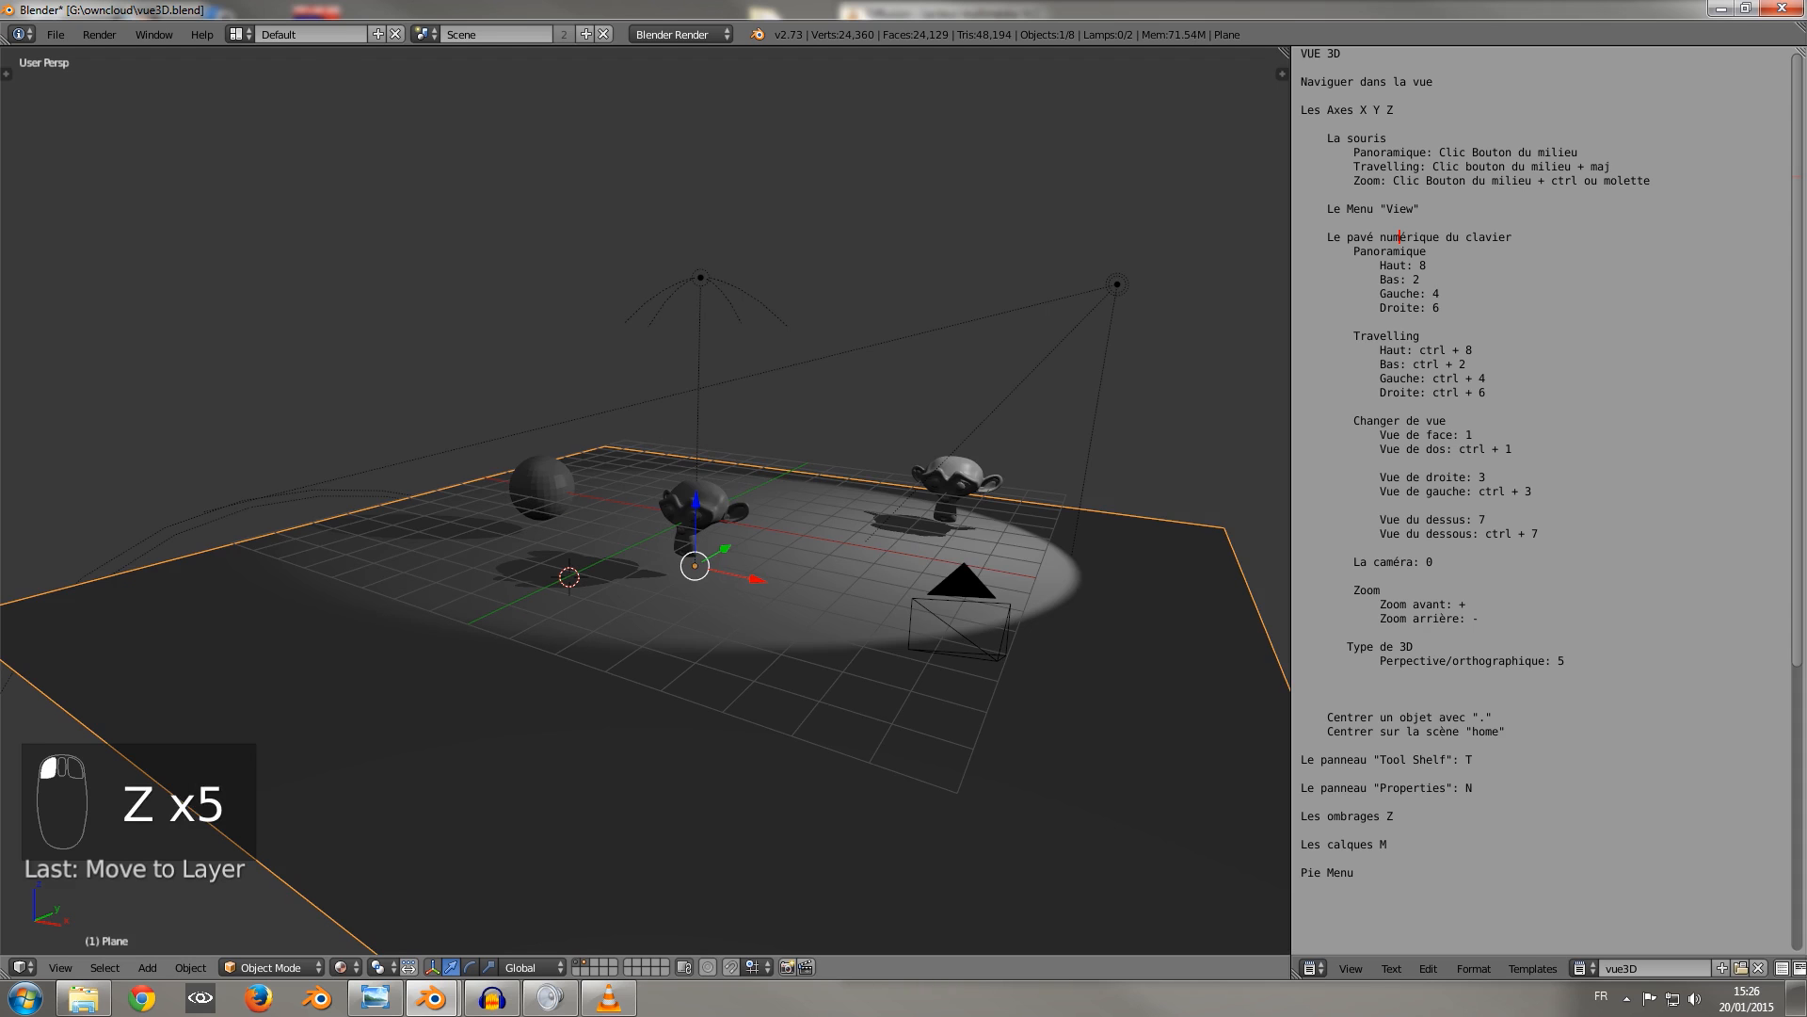
Disable the Pie Menus Official add-on in the user preferences and minimise the preferences window.
click(432, 999)
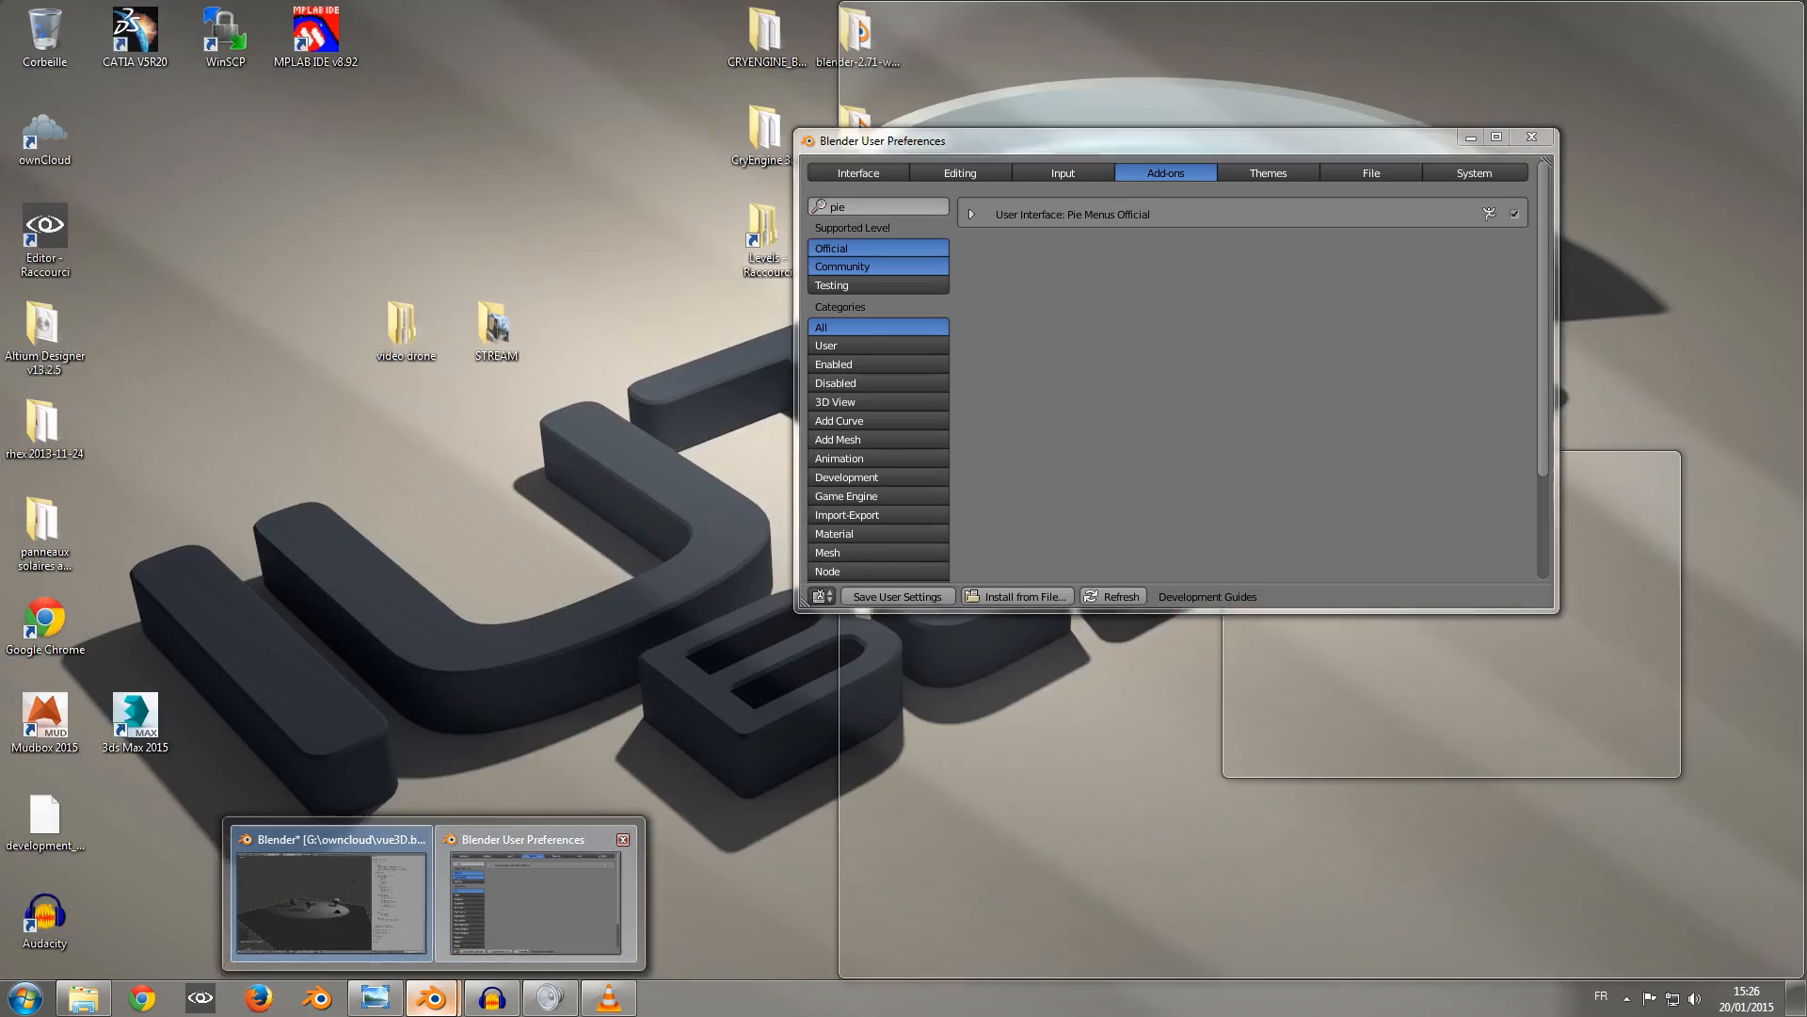
click(534, 899)
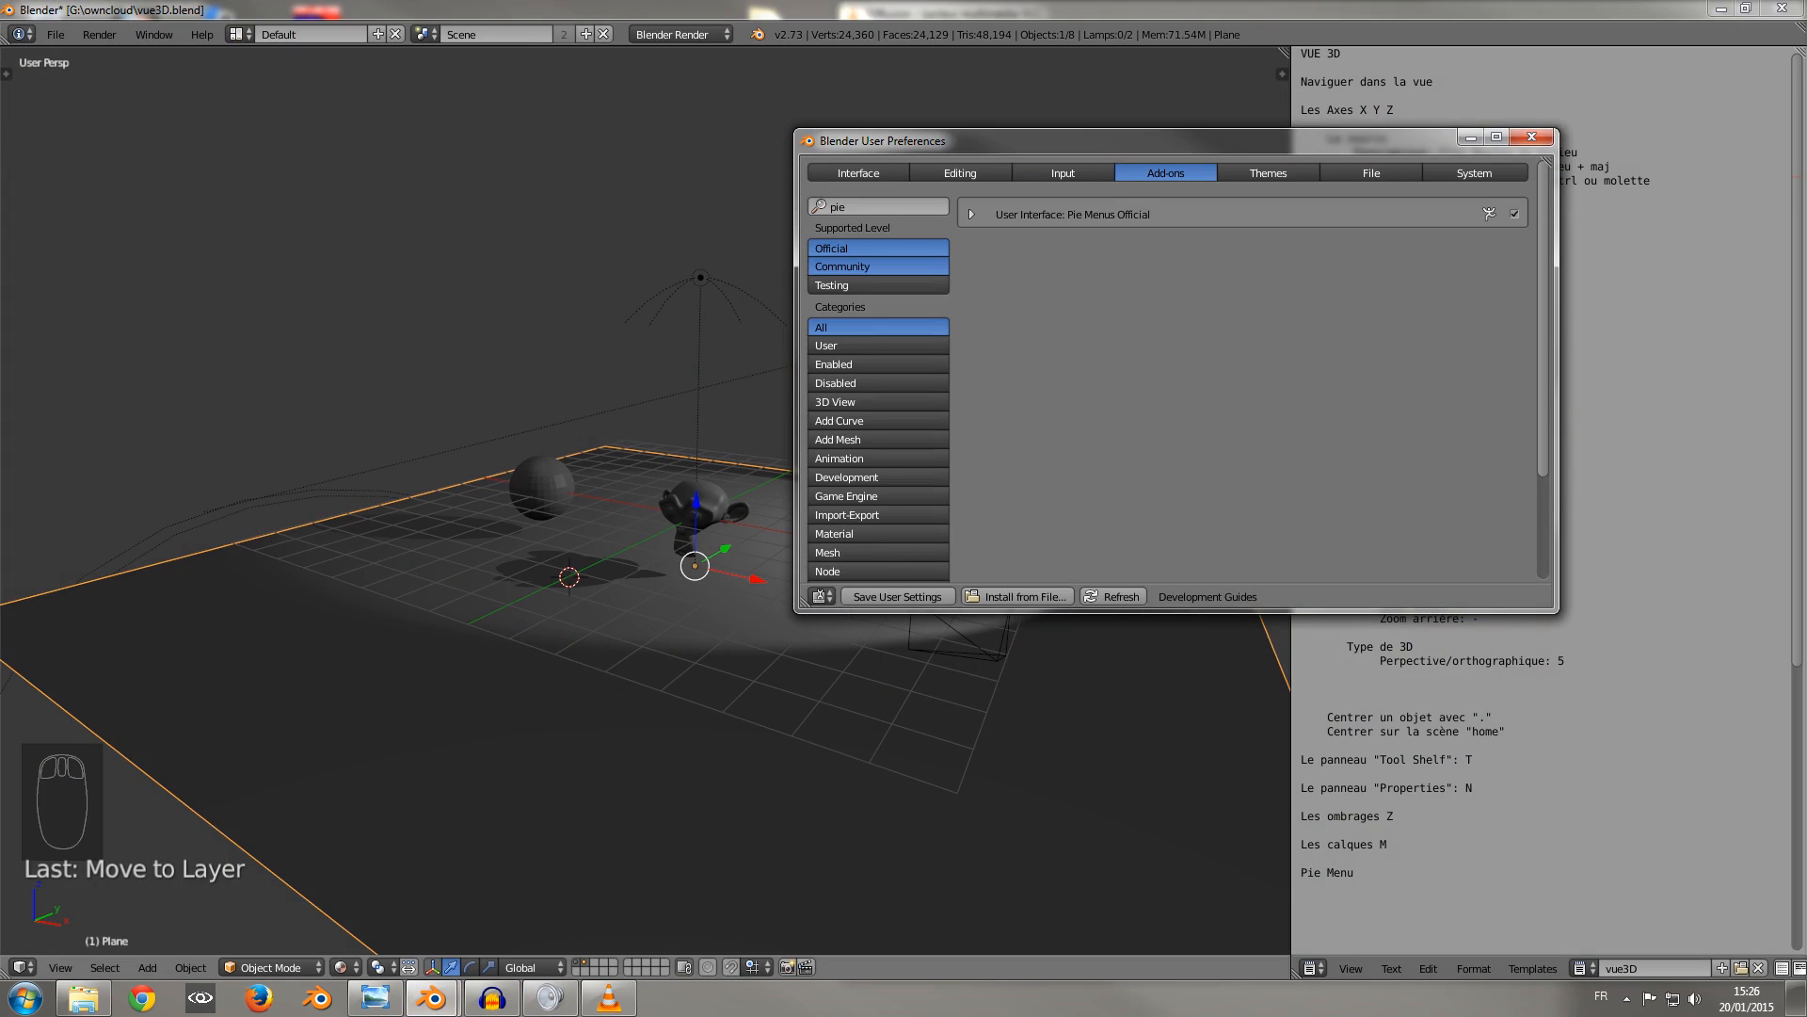
click(1515, 214)
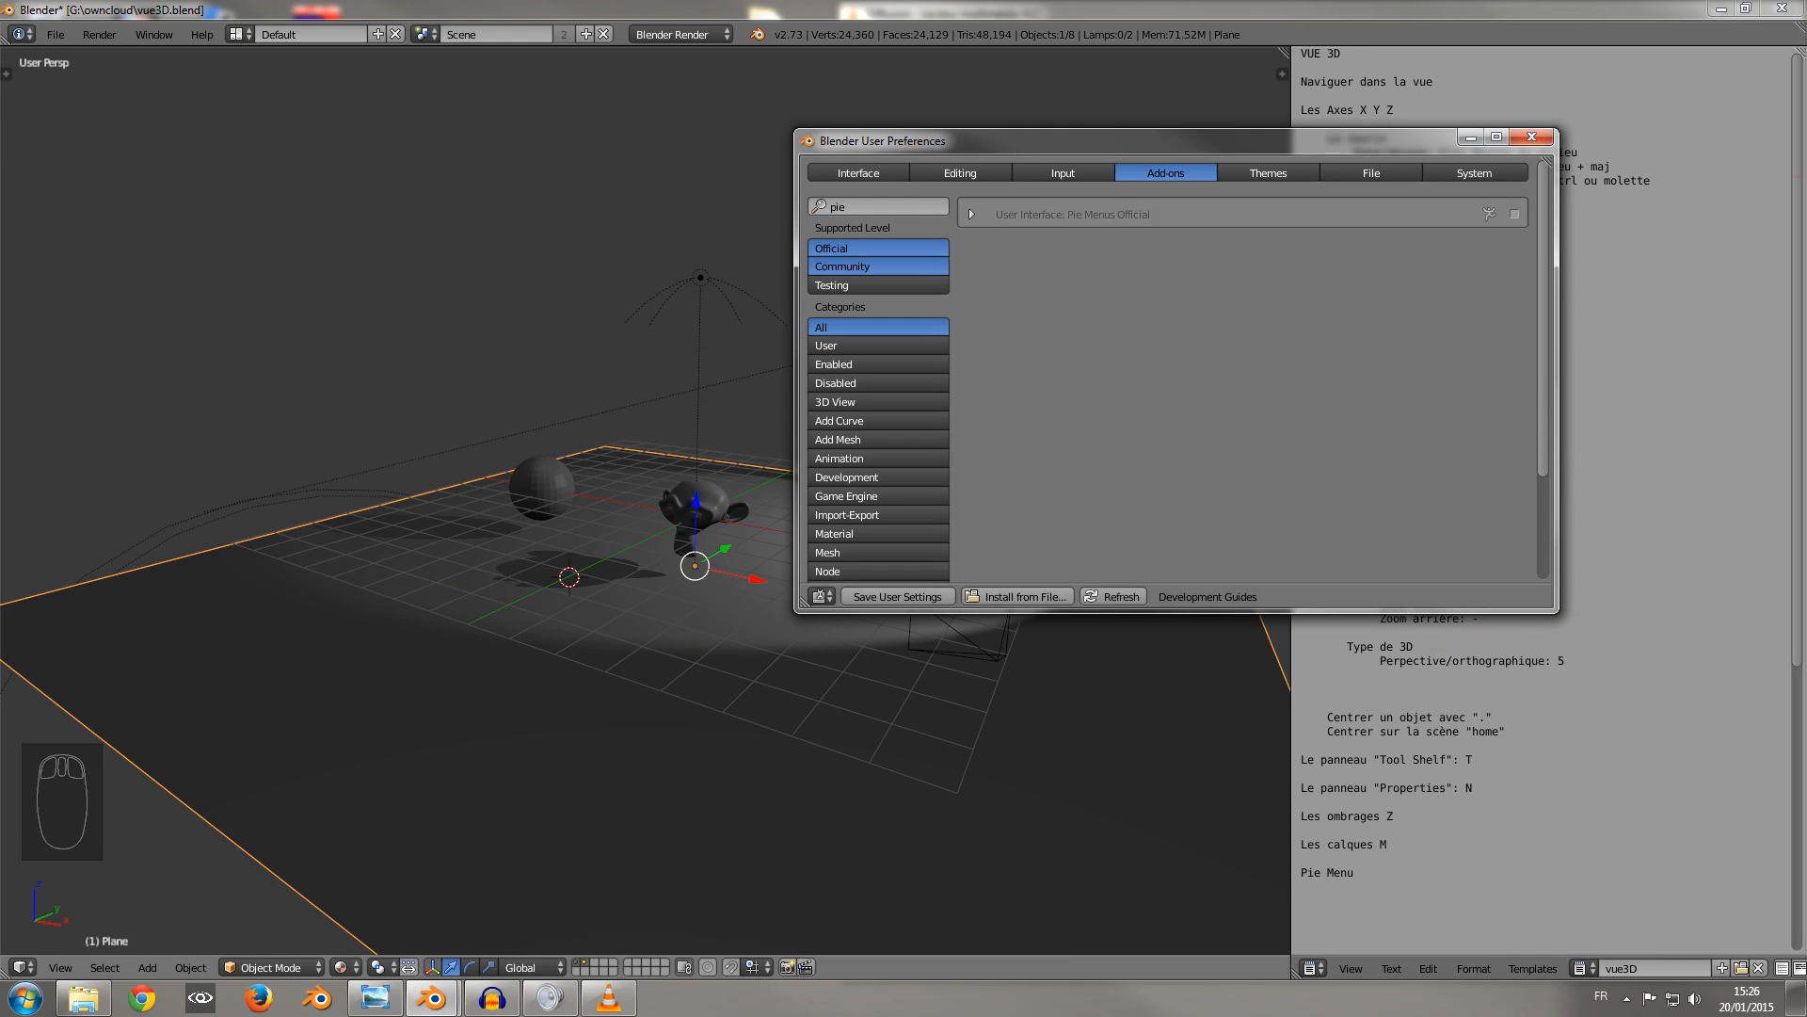
click(1471, 138)
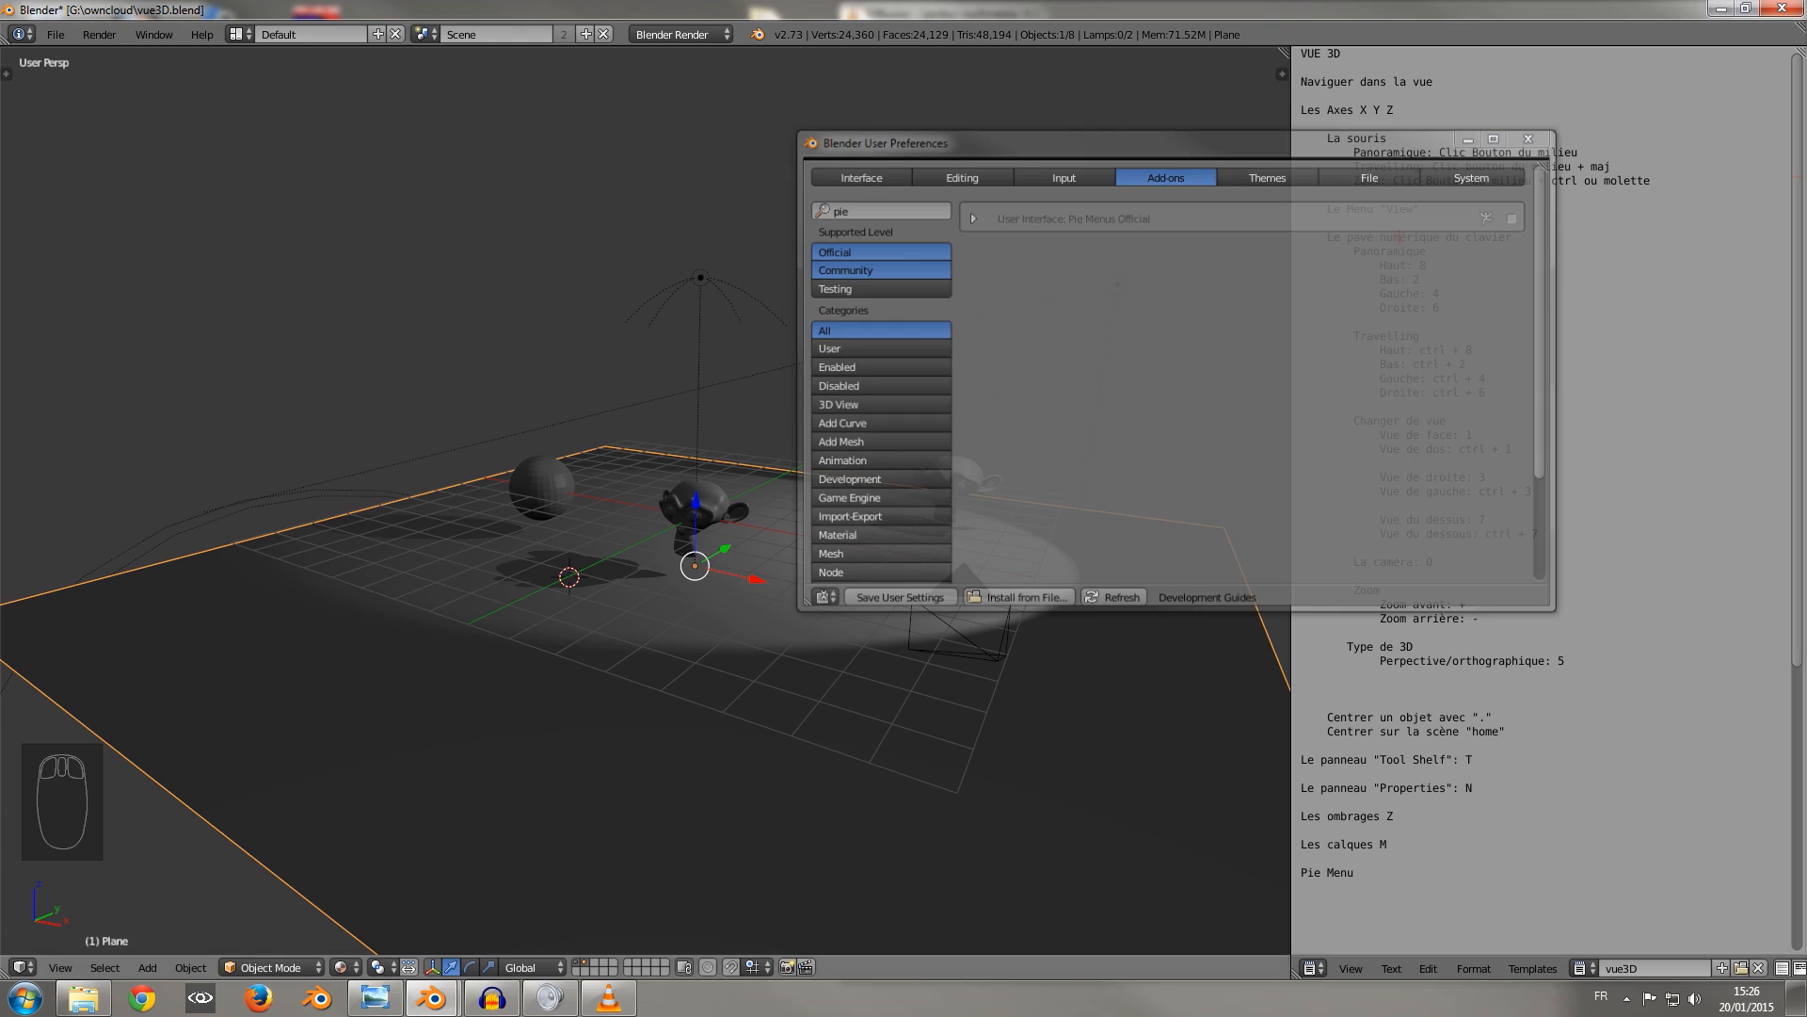
Select the large monkey head beside the sphere and toggle the viewport shading repeatedly, ending in Solid.
scroll(645, 499, up, 5)
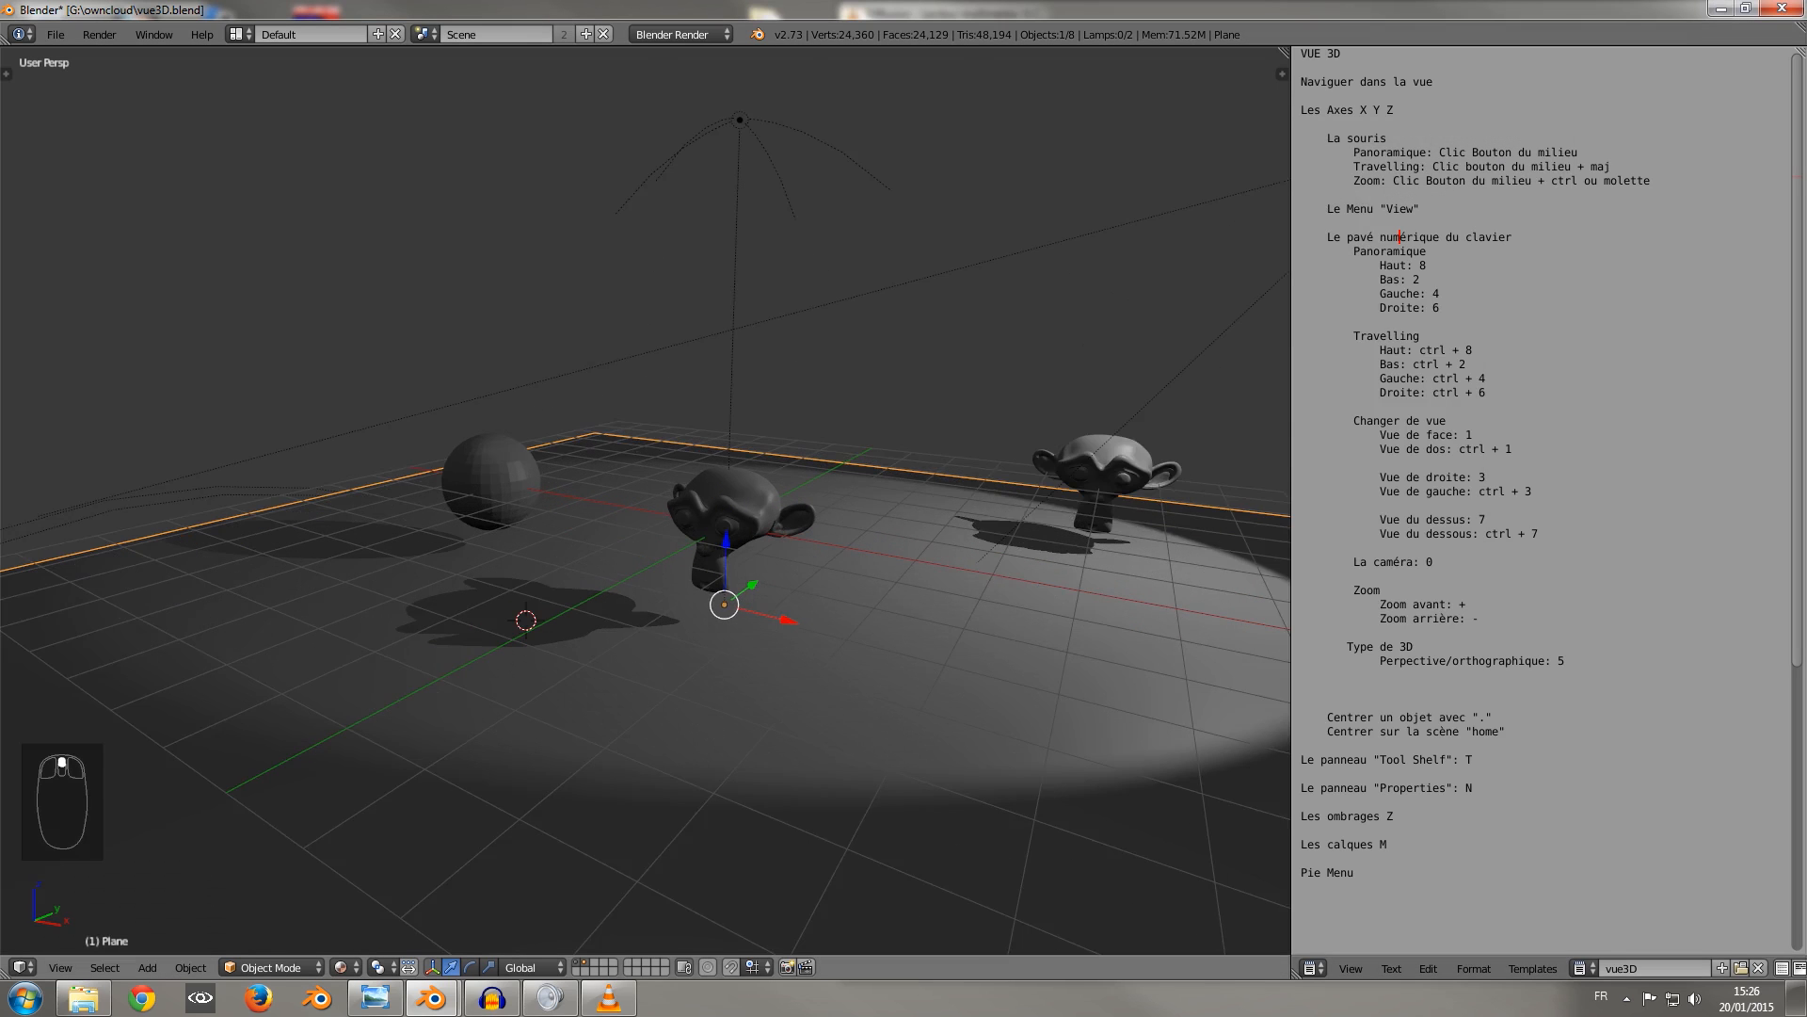
scroll(645, 499, down, 2)
right_click(772, 508)
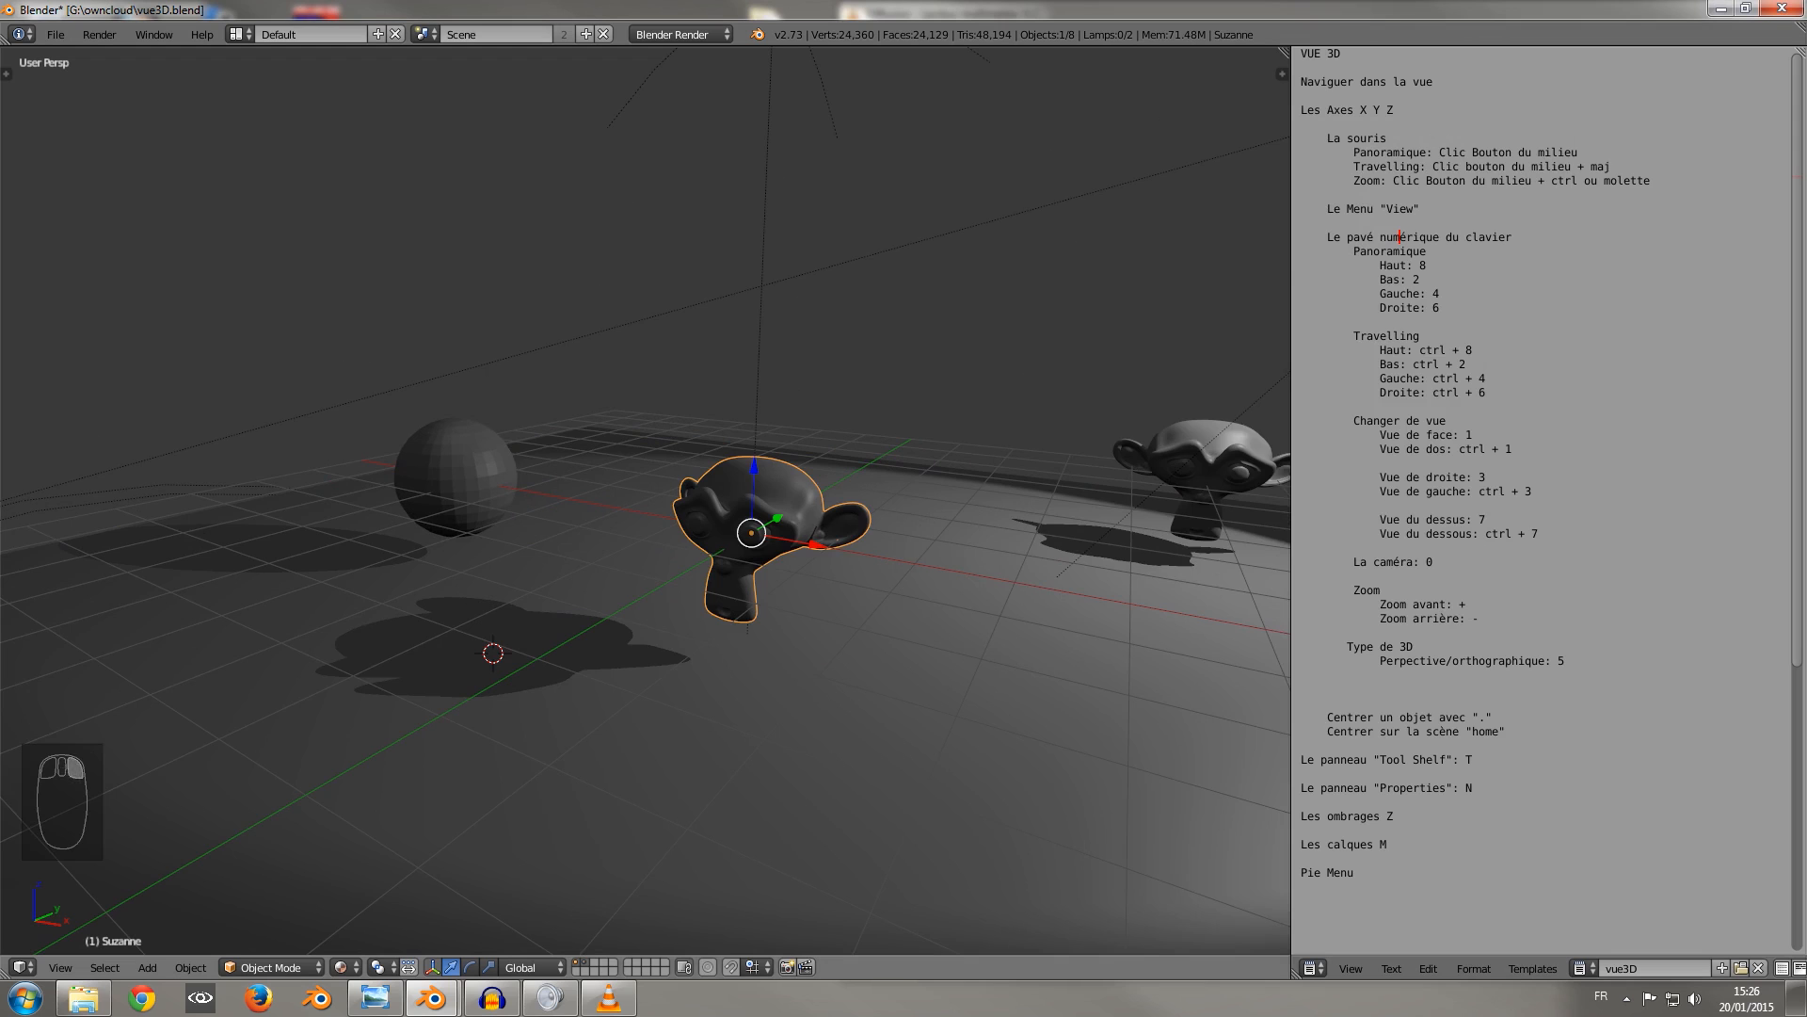
key(z)
key(z)
key(z)
key(z)
key(z)
key(z)
key(z)
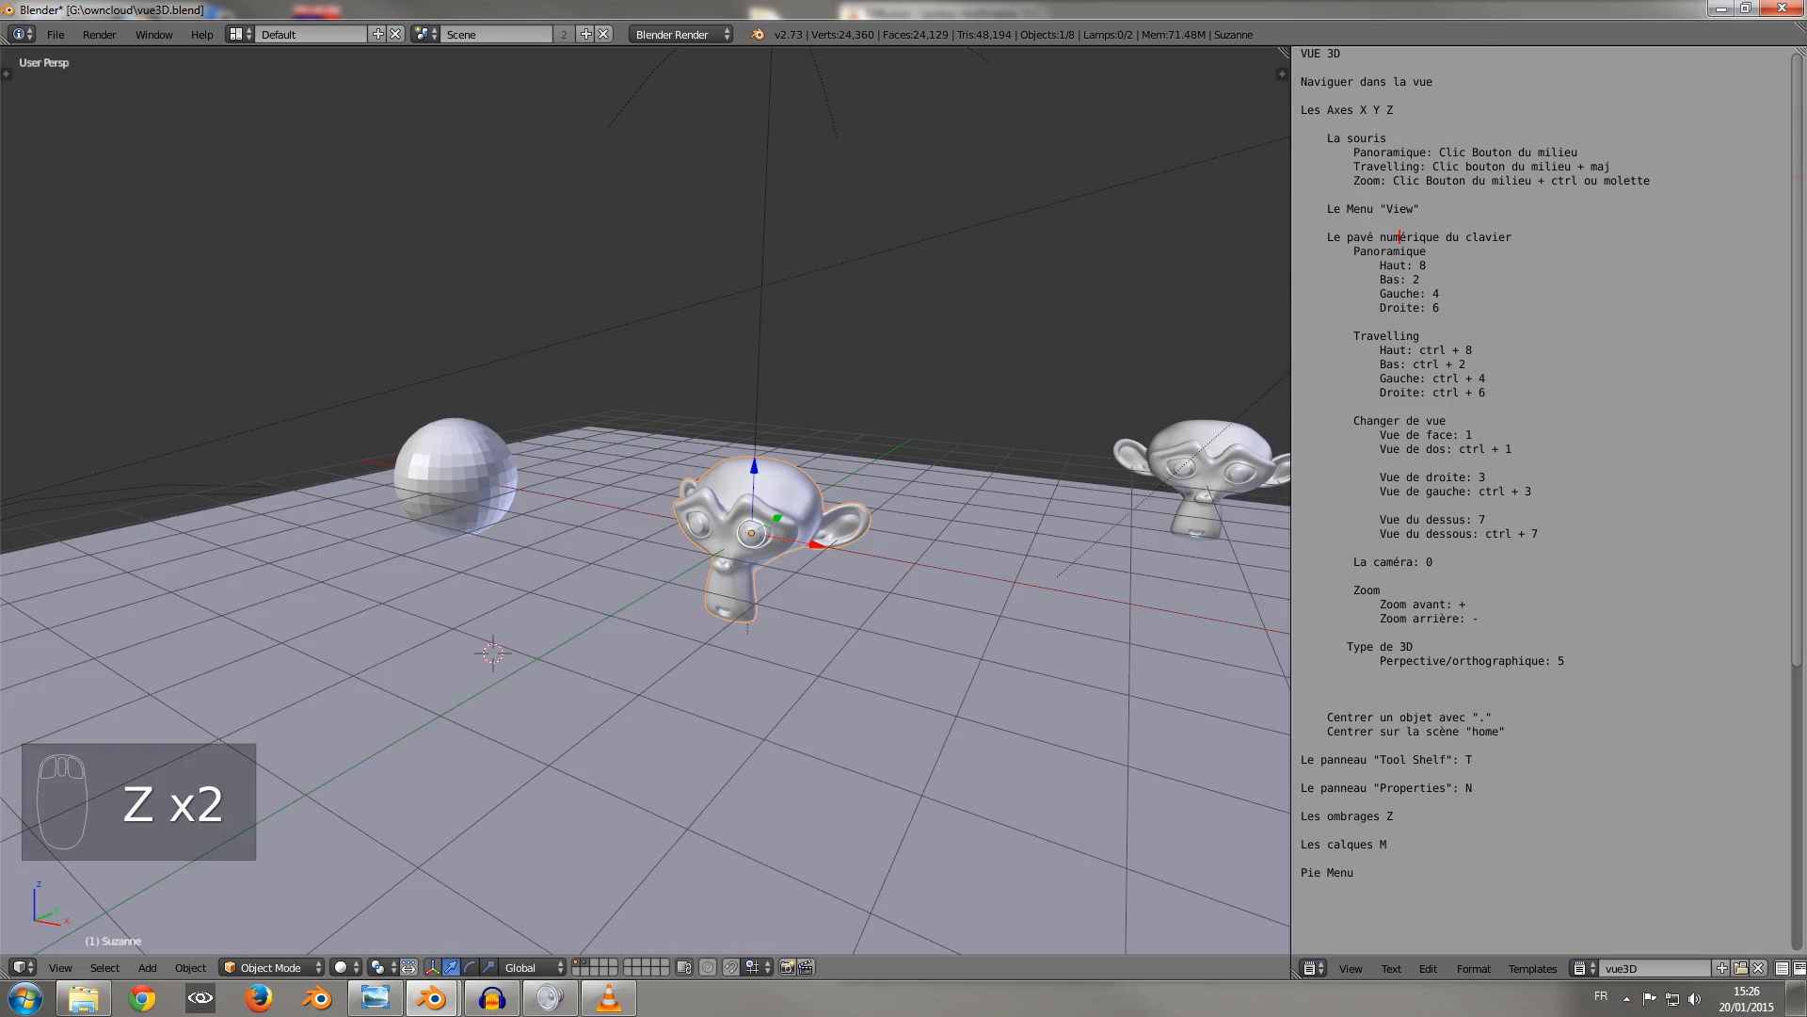
key(z)
key(z)
key(z)
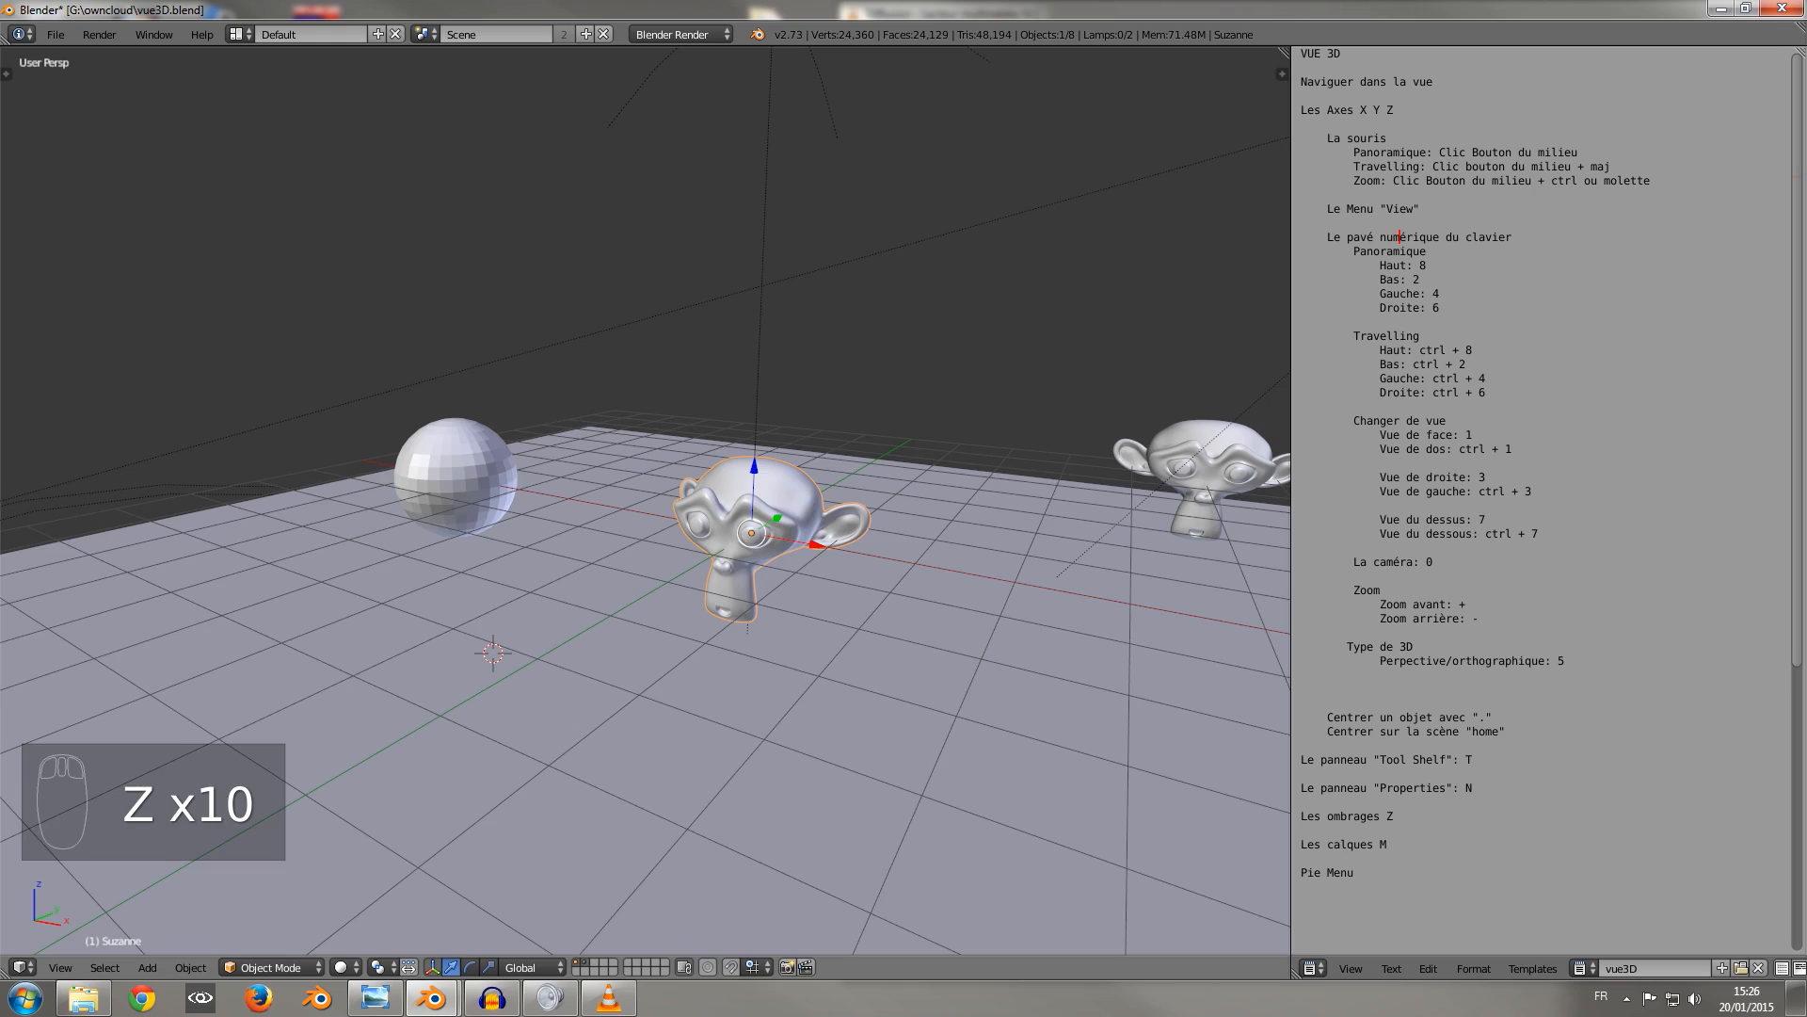
Open the interaction mode list, keep Object Mode, and toggle the selected monkey head in and out of Edit Mode repeatedly.
click(273, 966)
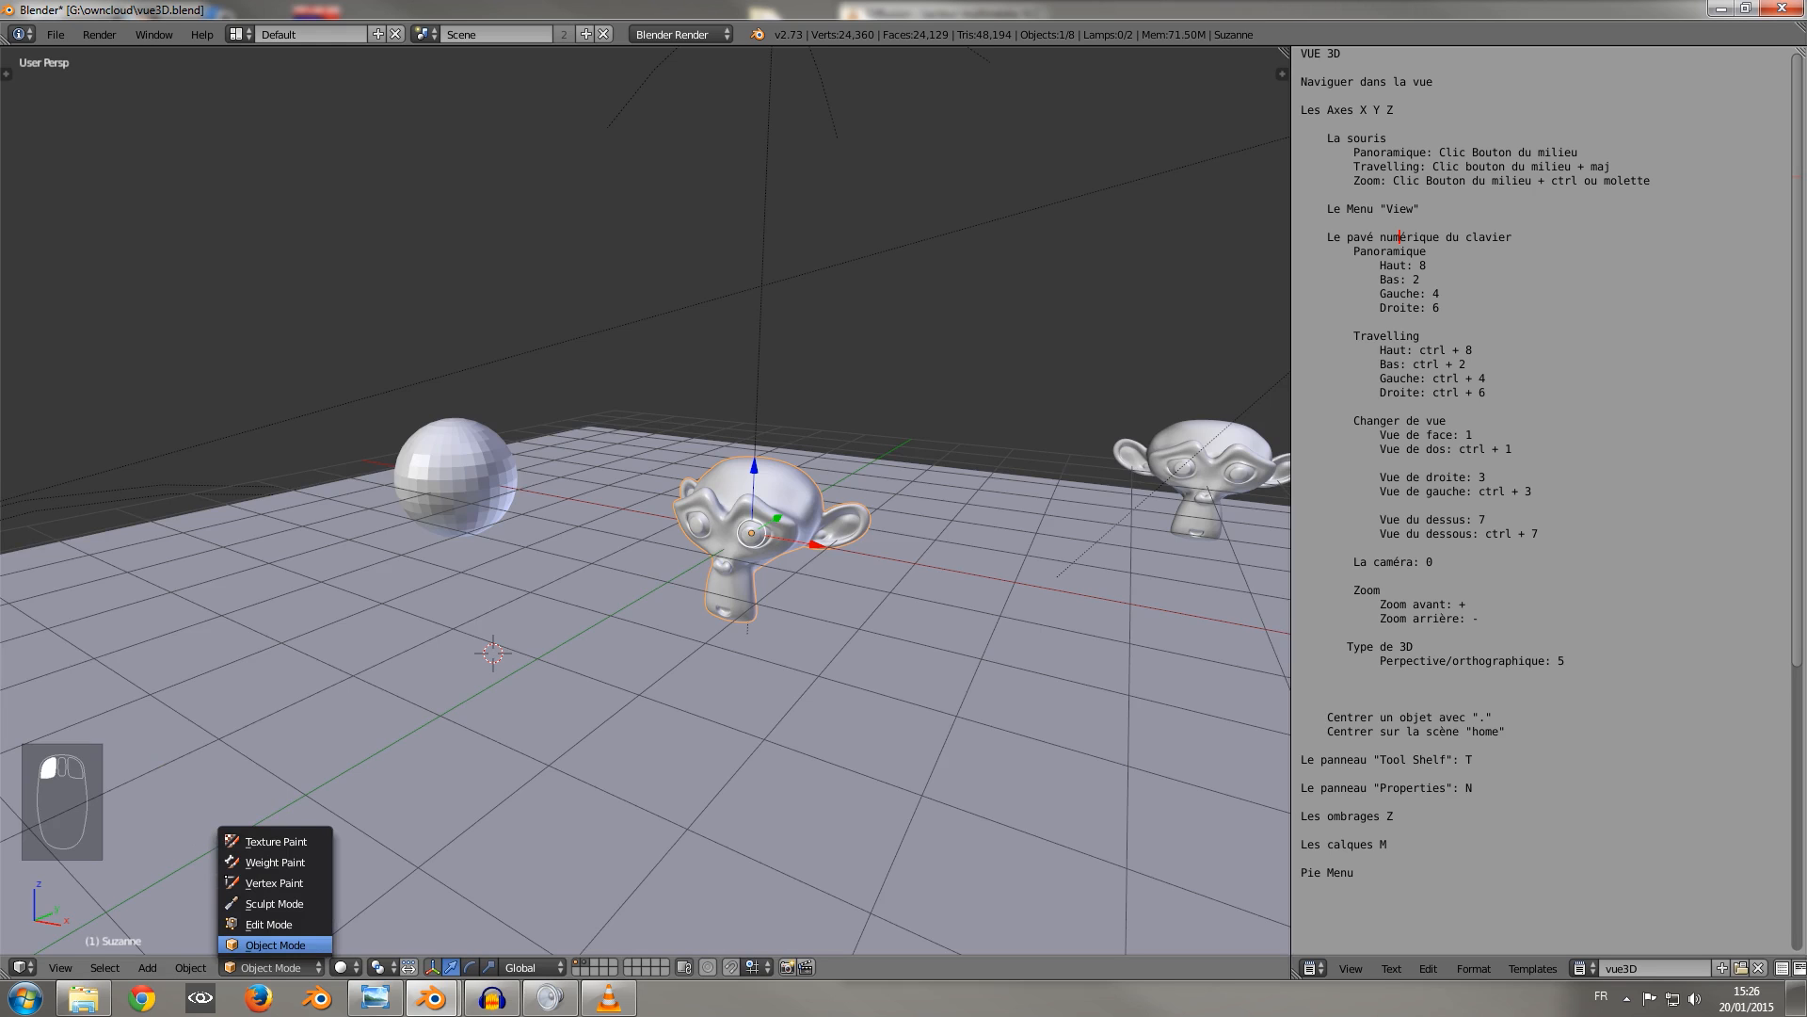
click(275, 944)
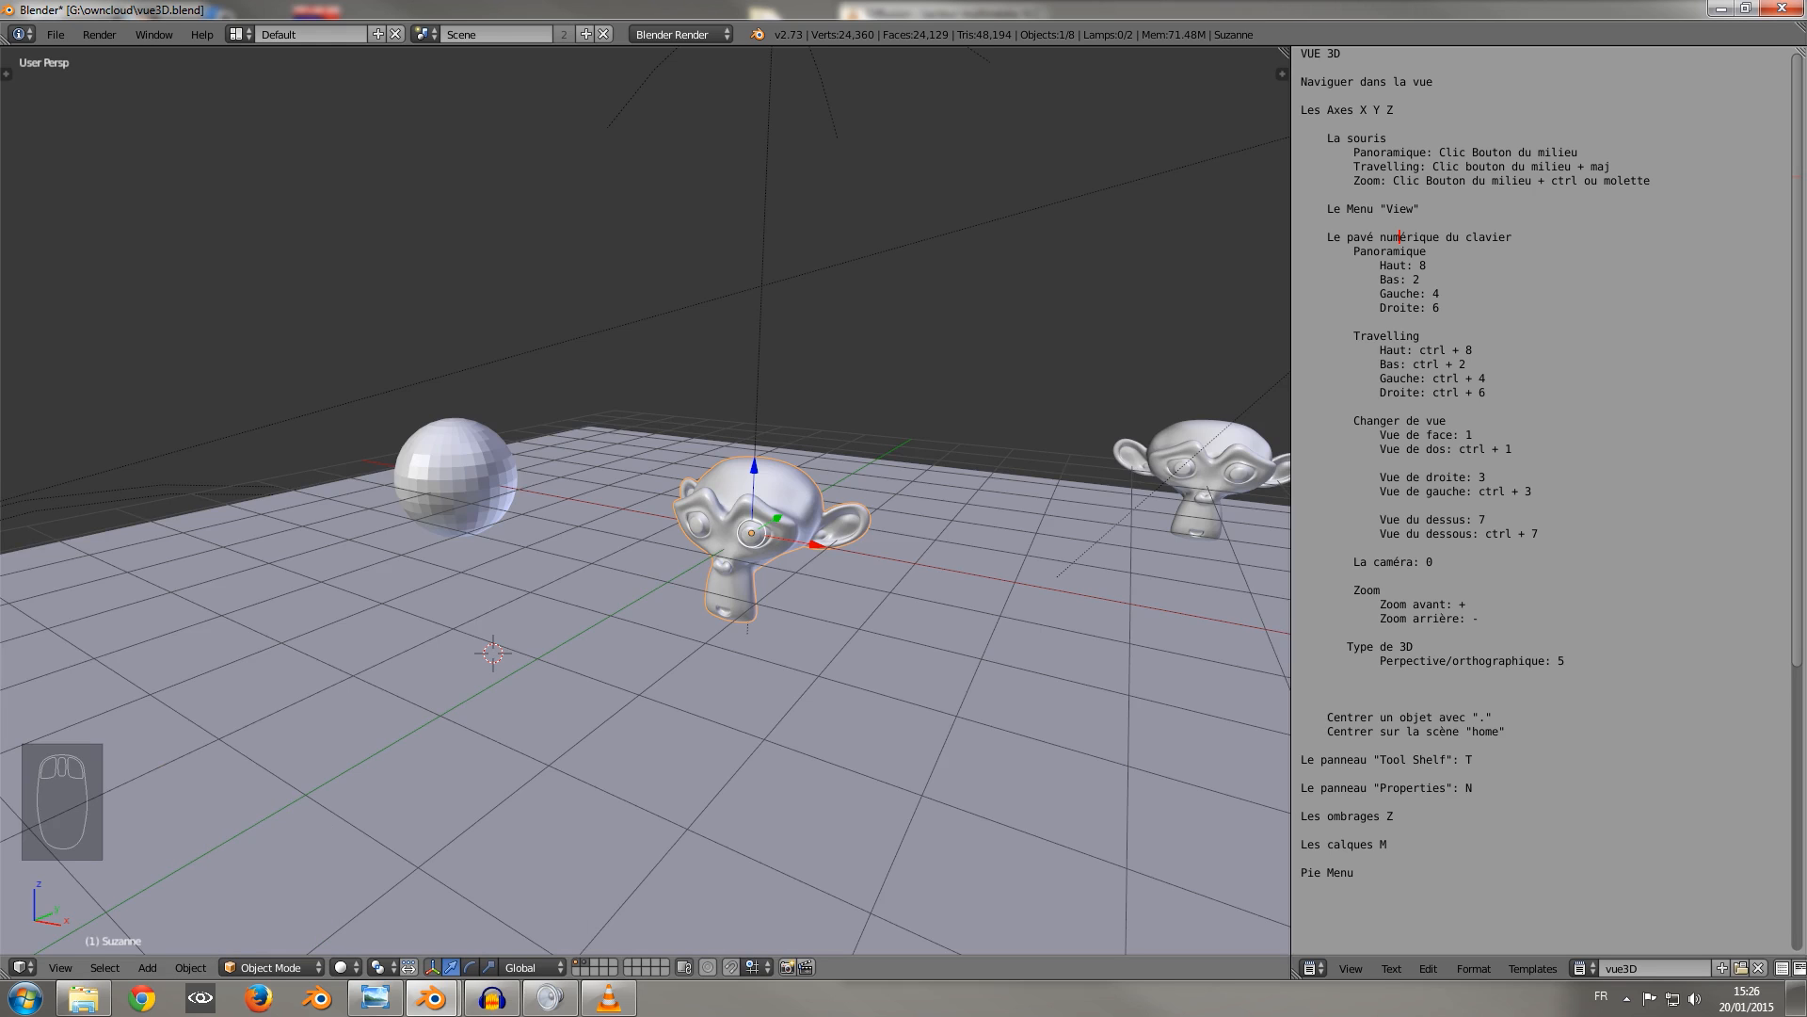
key(Tab)
key(Tab)
key(Tab)
key(Tab)
key(Tab)
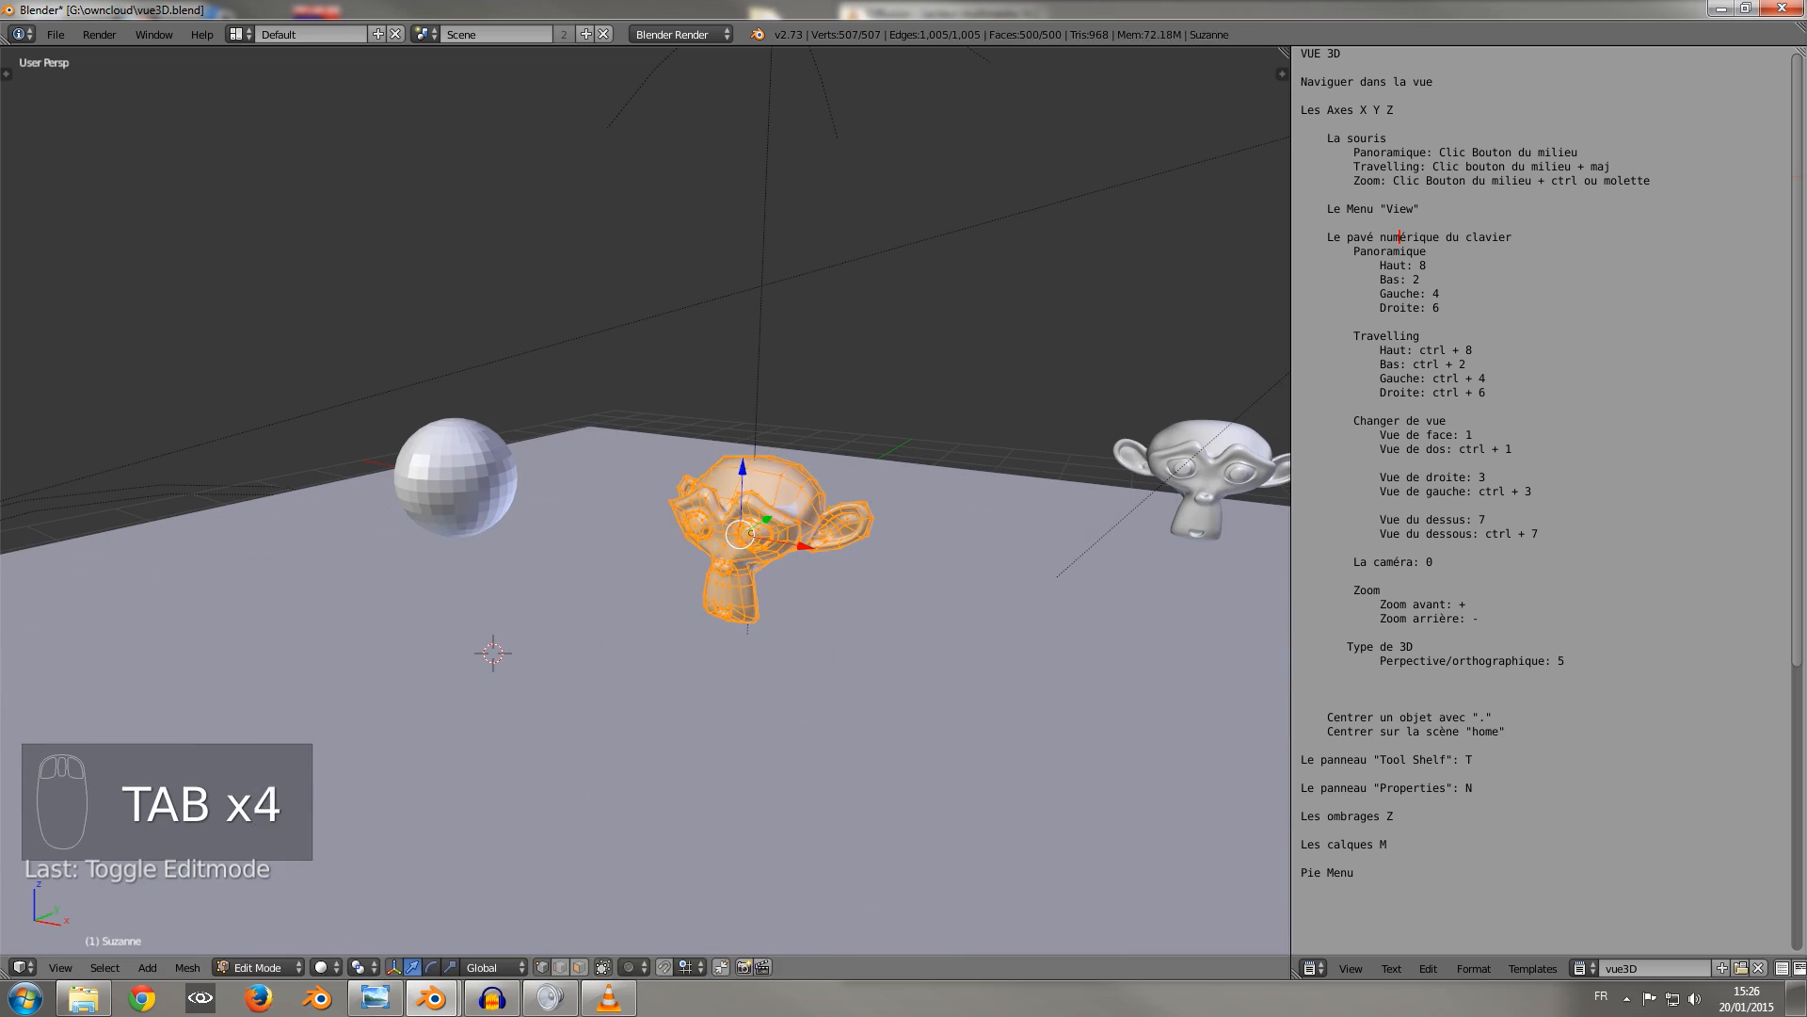
Bring back the user preferences window, enable the Pie Menus Official add-on and return to the main window.
mouse_move(433, 997)
click(546, 875)
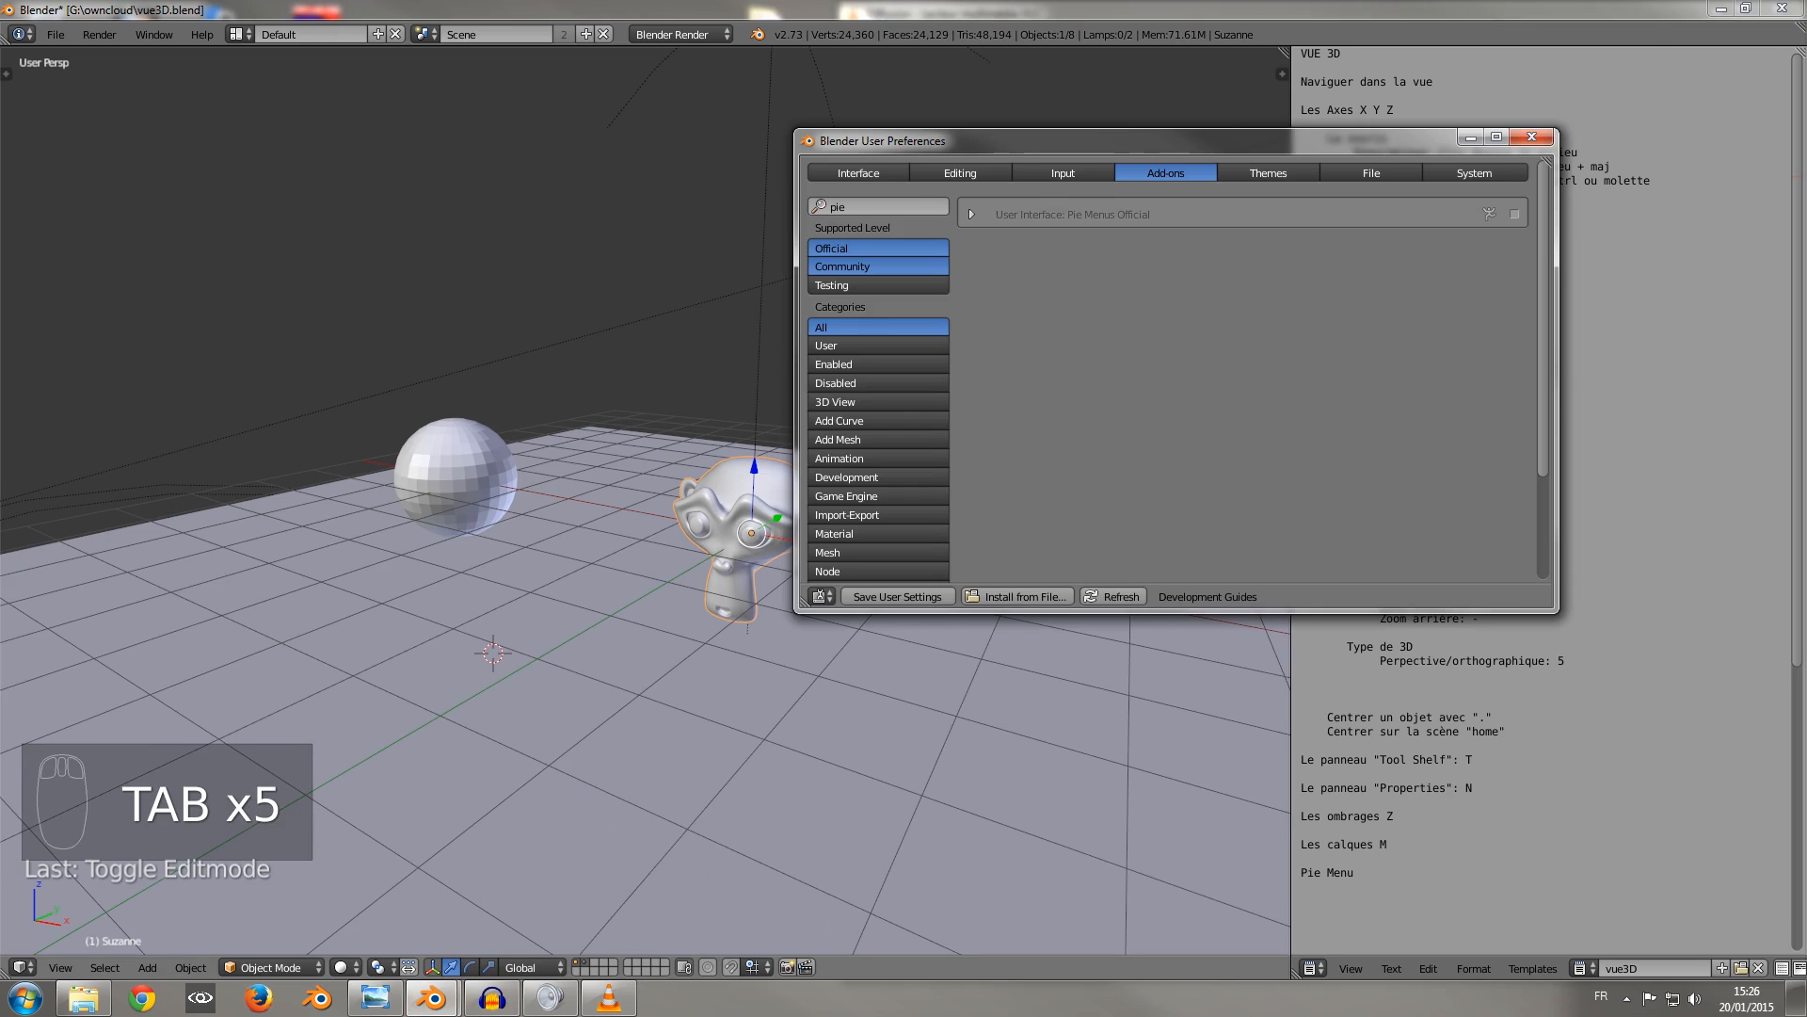
click(1515, 214)
drag(1318, 9, 1322, 17)
Show the interaction mode pie for the monkey head, maximise the main window and dismiss the pie without choosing a mode.
key(Tab)
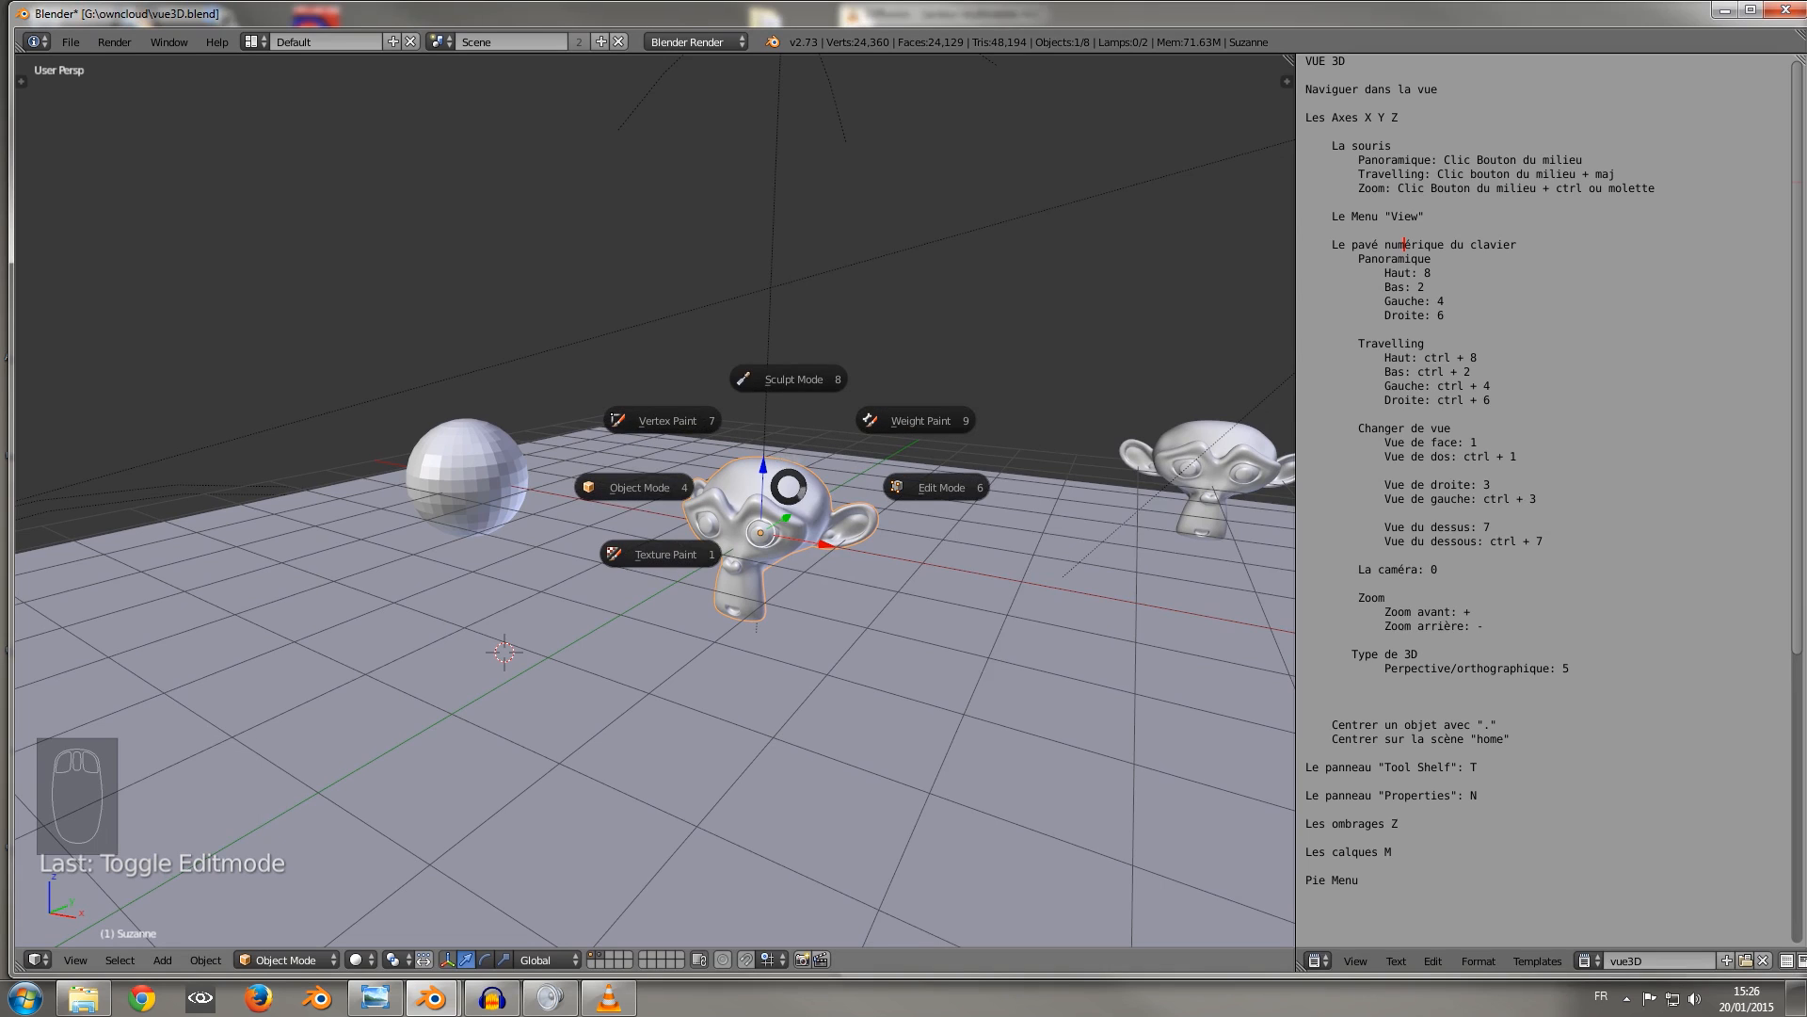
click(1751, 10)
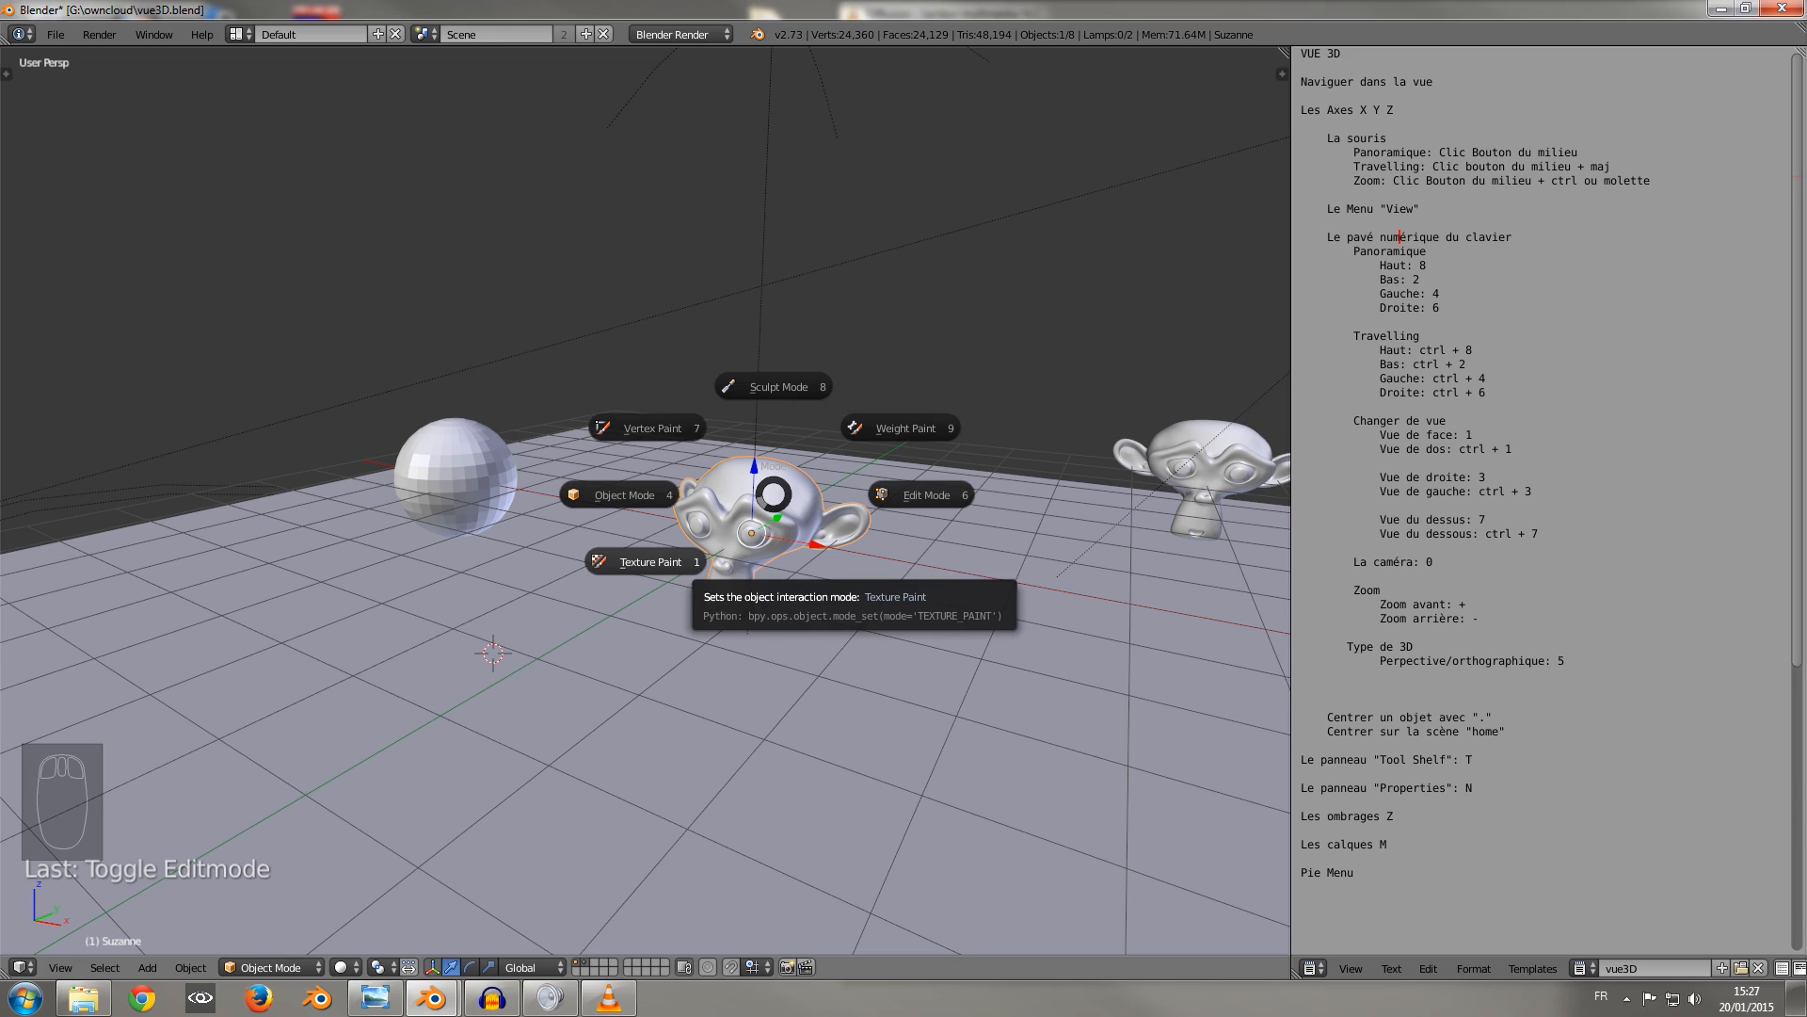
key(Escape)
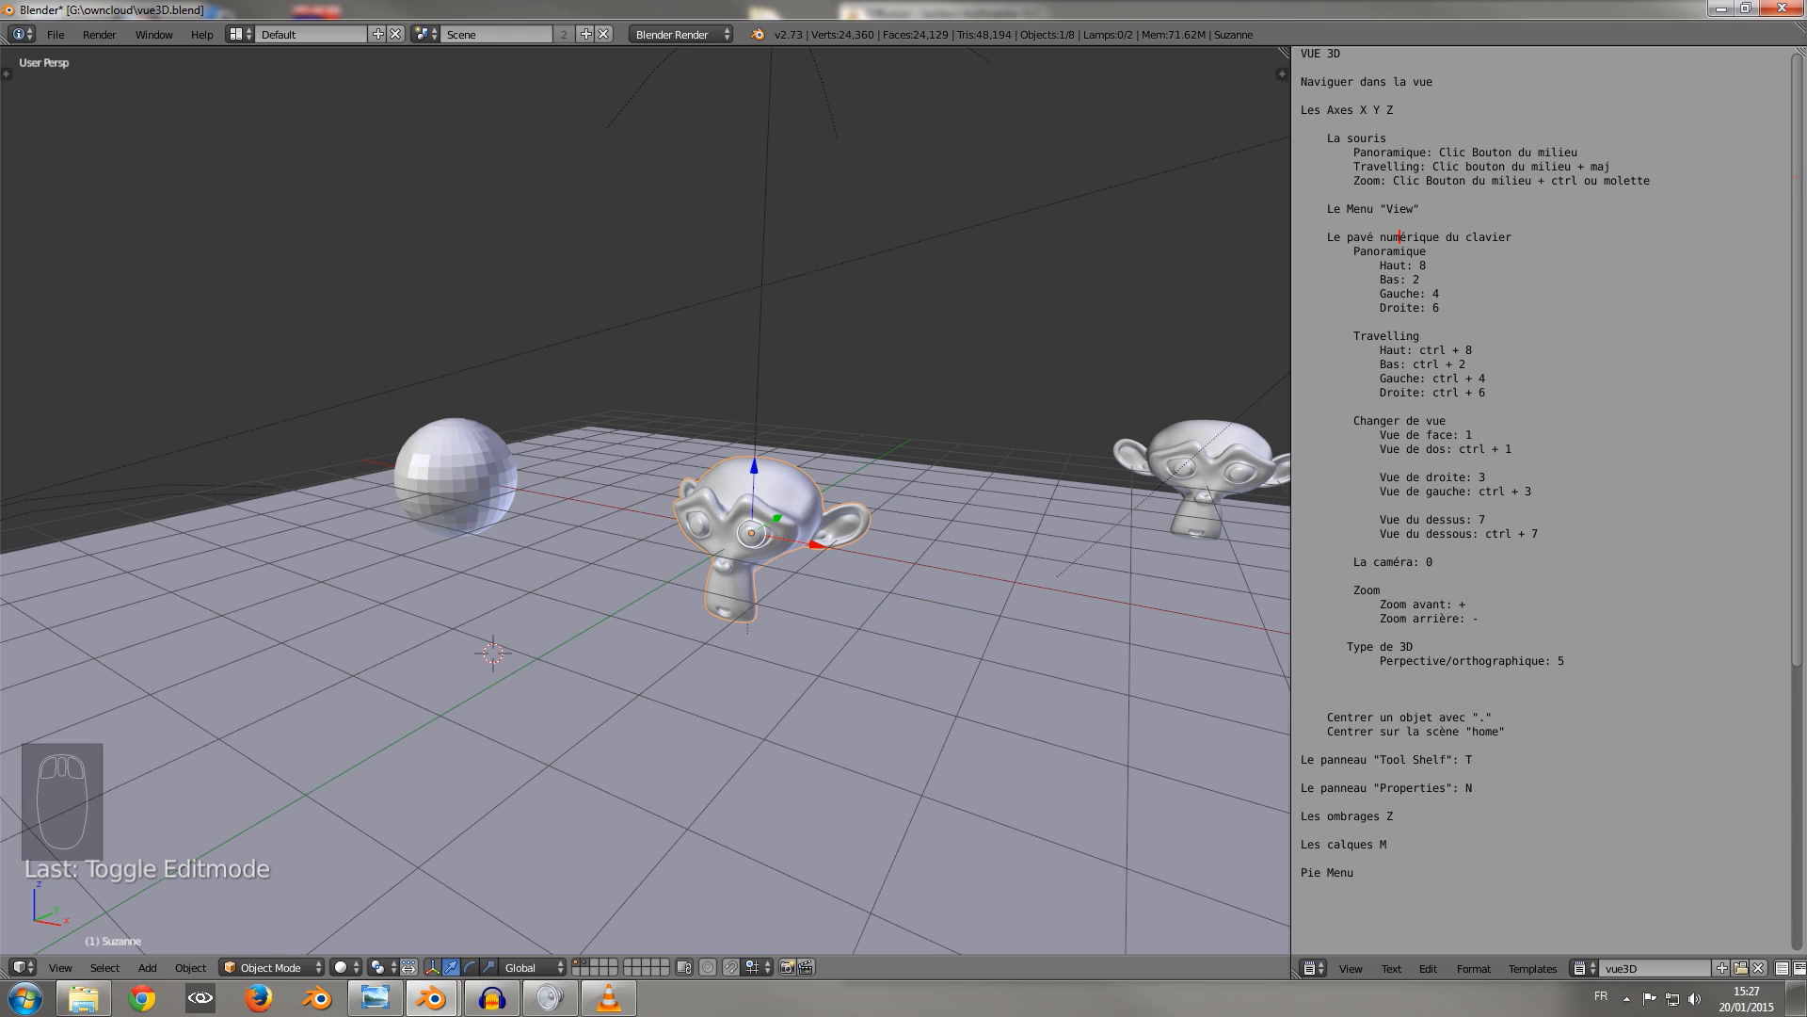